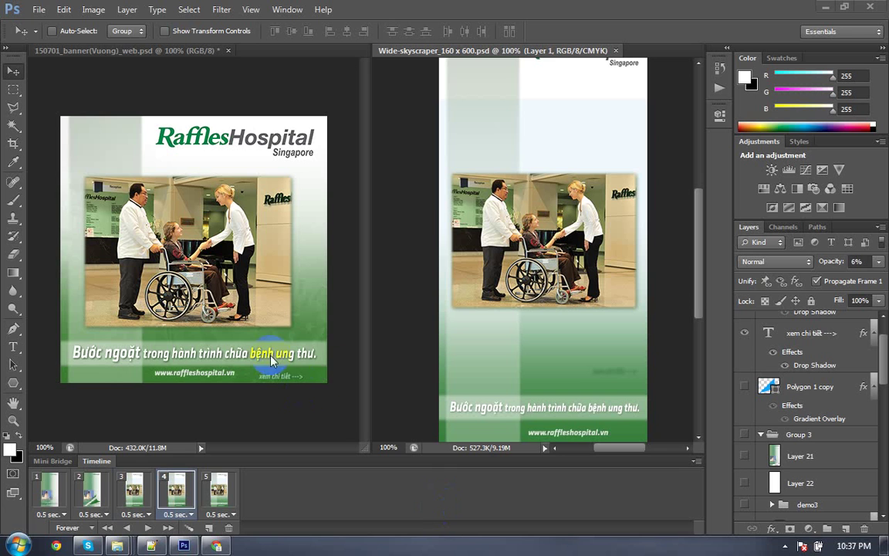
Step: Open the File menu and close it again without choosing a command
left_click(409, 266)
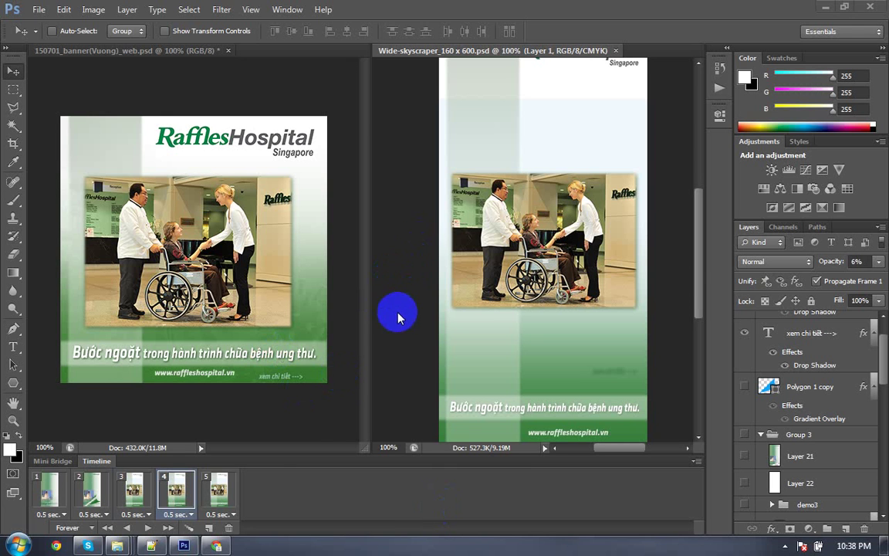
left_click(38, 11)
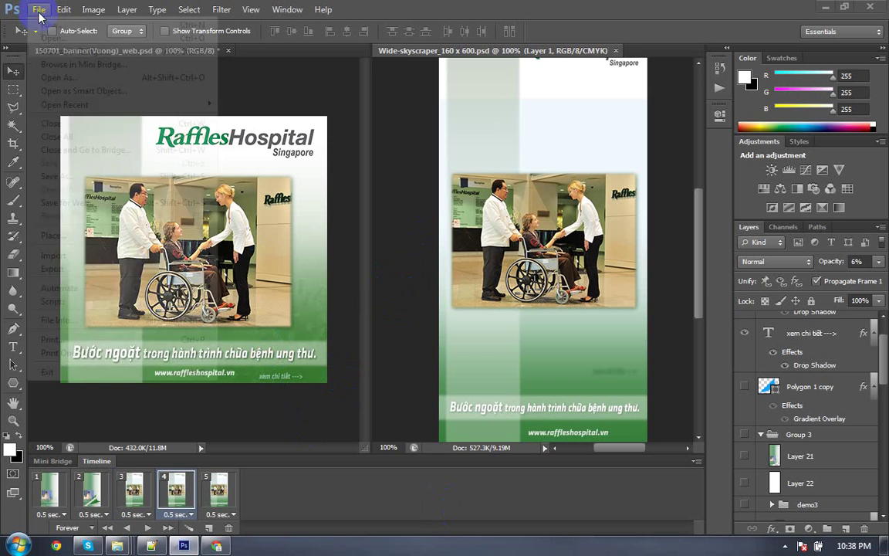
left_click(39, 11)
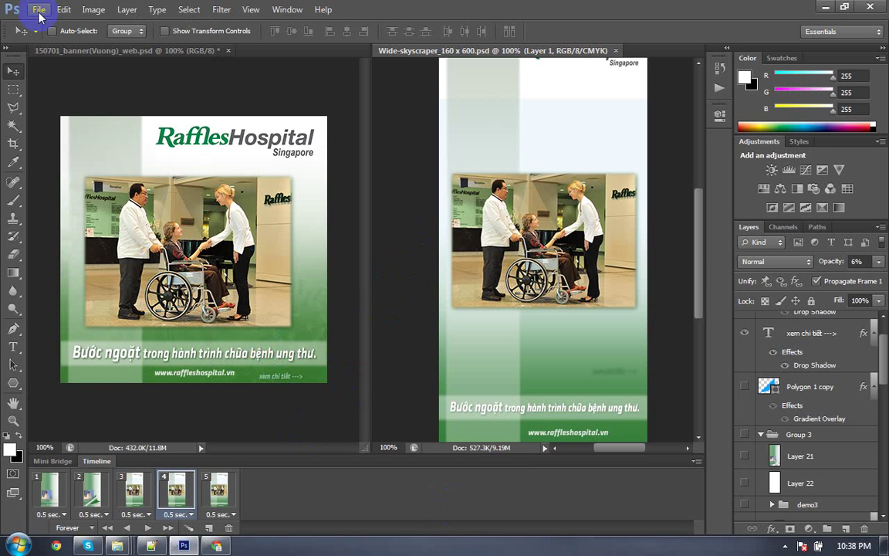
Step: Open the Image Size dialog twice, cancelling it both times without changes
key("ctrl+alt+i")
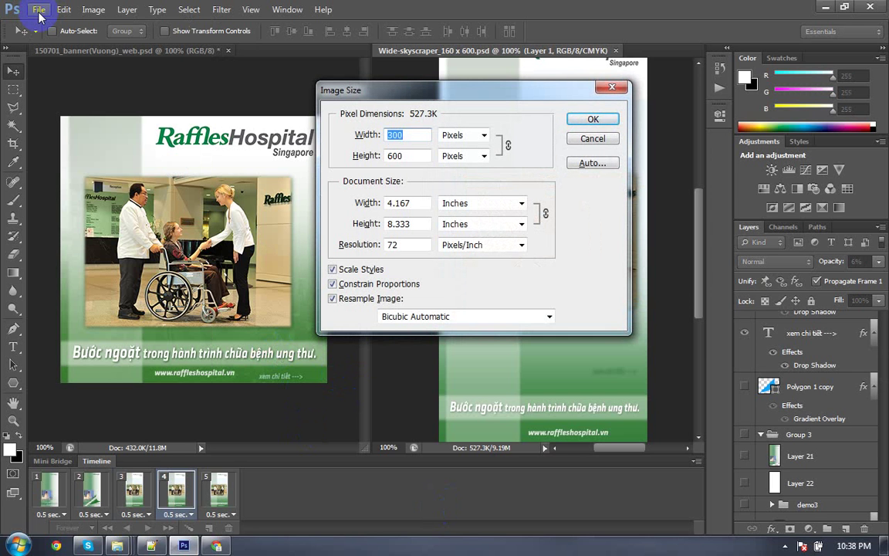
type("1")
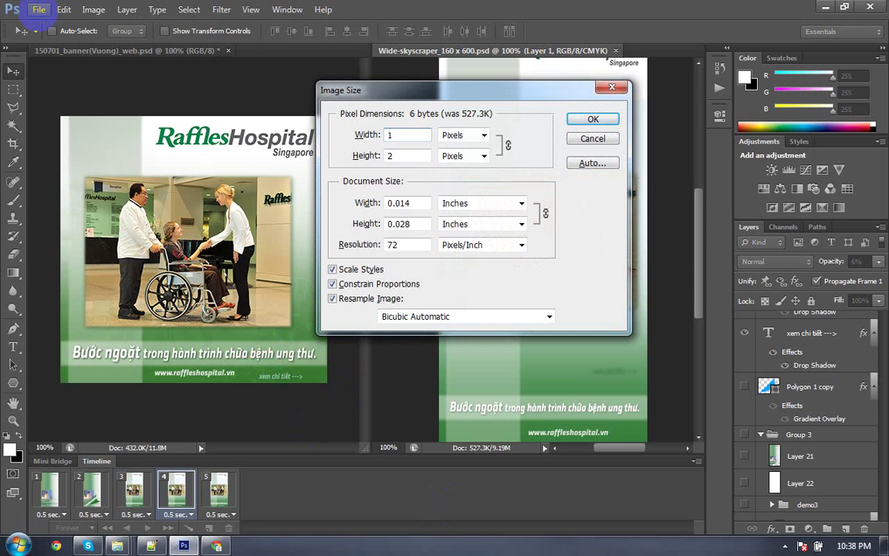
key("Escape")
key("ctrl+alt+i")
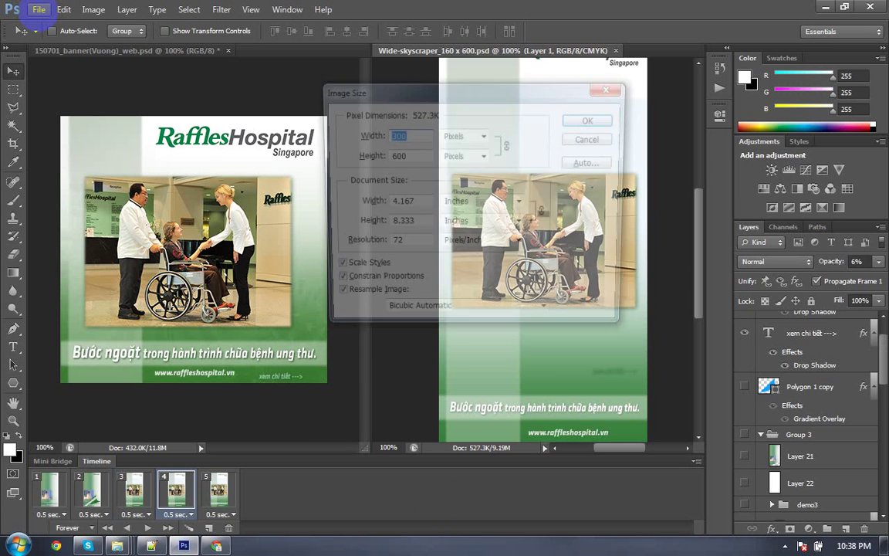
key("Escape")
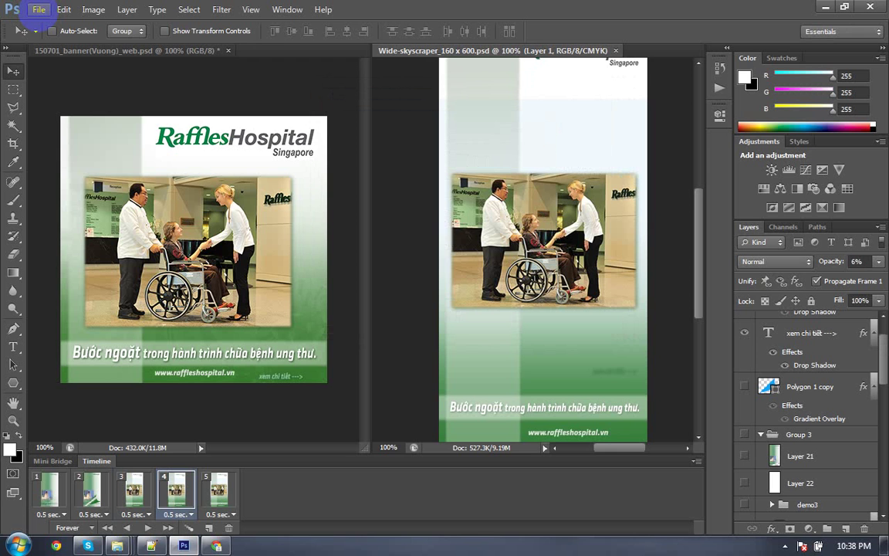
Step: Open and dismiss General Preferences, then bring up the Image menu
key("i")
key("ctrl+k")
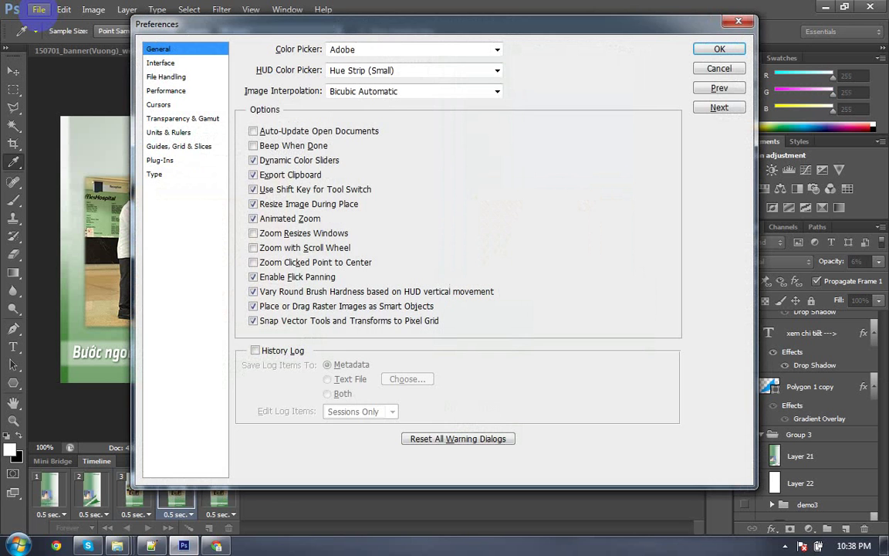
key("Escape")
key("v")
left_click(91, 10)
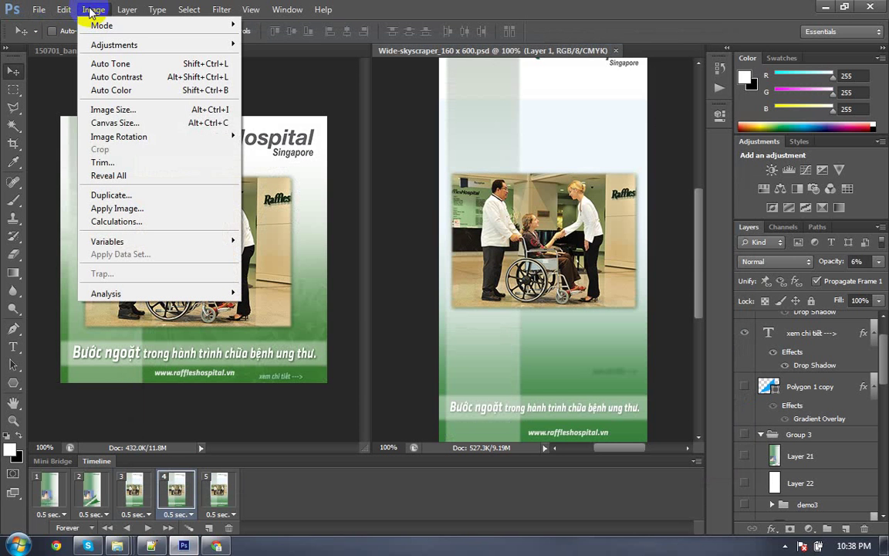
Step: Resize the canvas to 160 pixels wide in Canvas Size, proceeding past the clipping warning
left_click(147, 112)
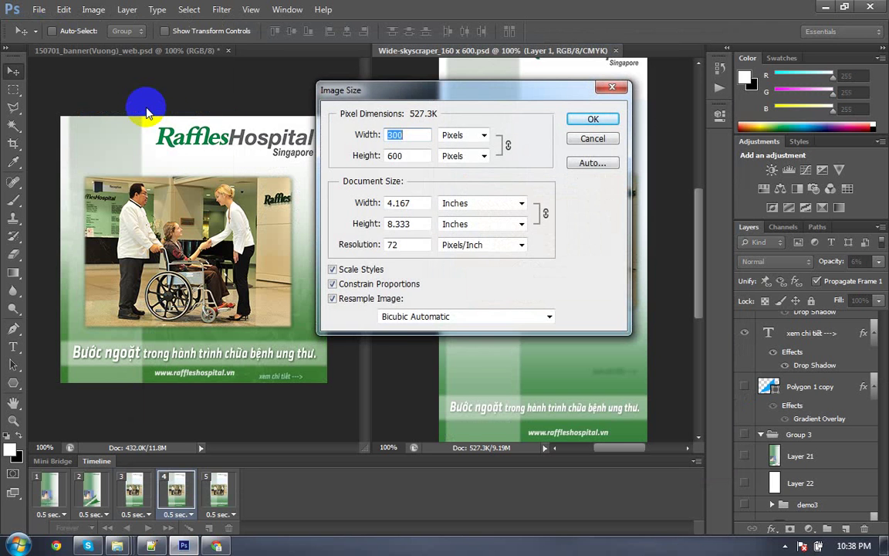
key("Escape")
left_click(65, 10)
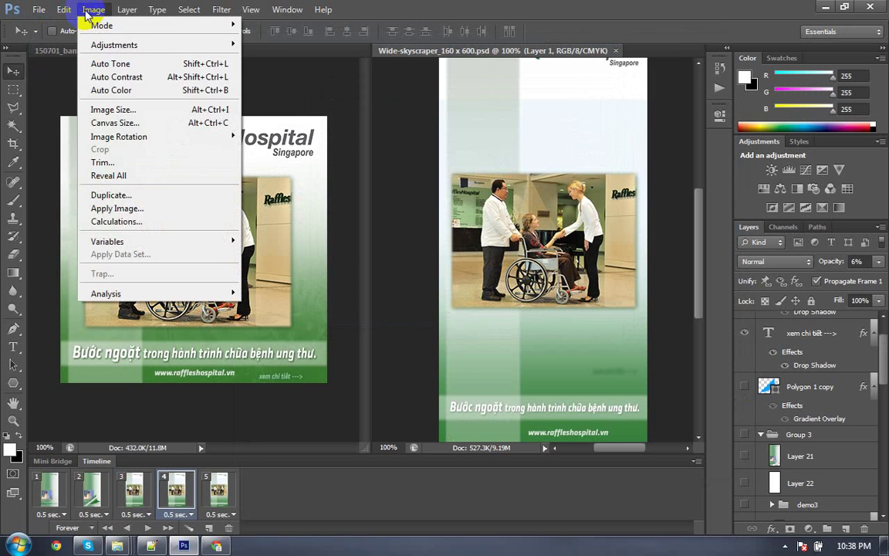
left_click(135, 123)
left_click(499, 189)
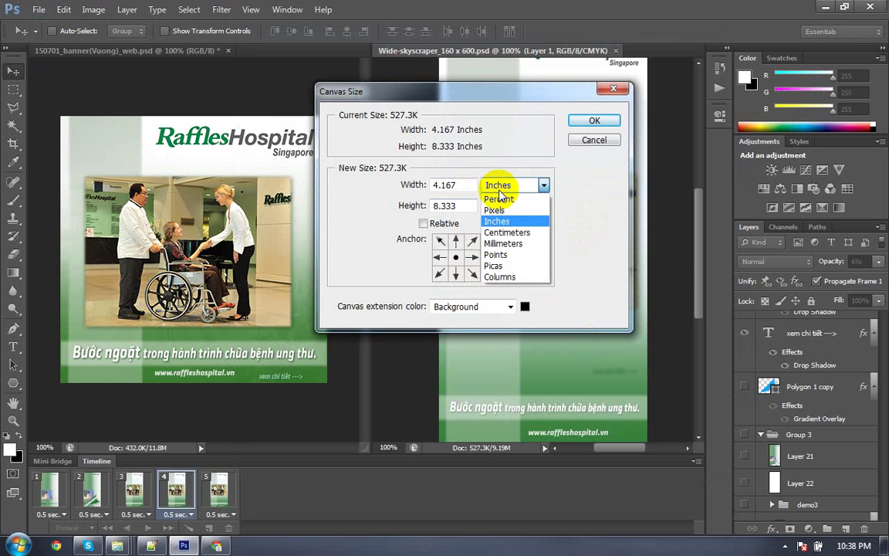
left_click(494, 210)
double_click(455, 186)
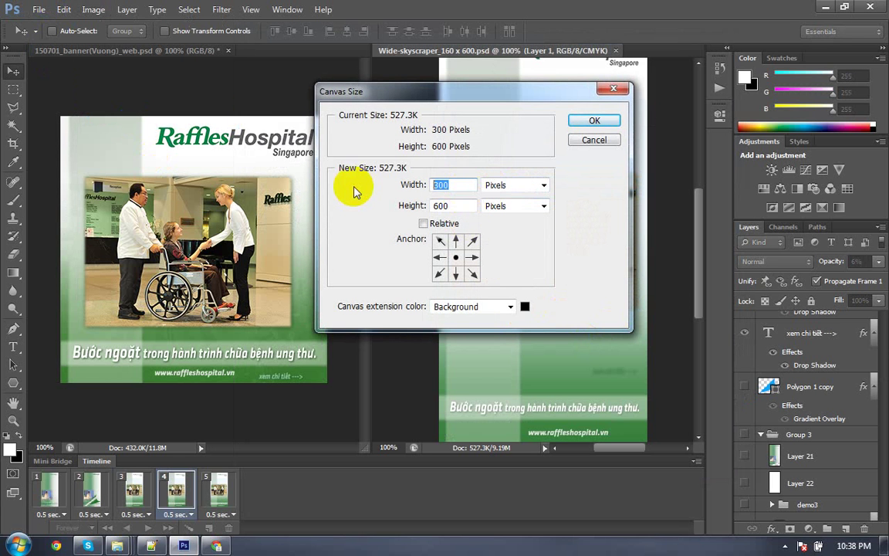
type("160")
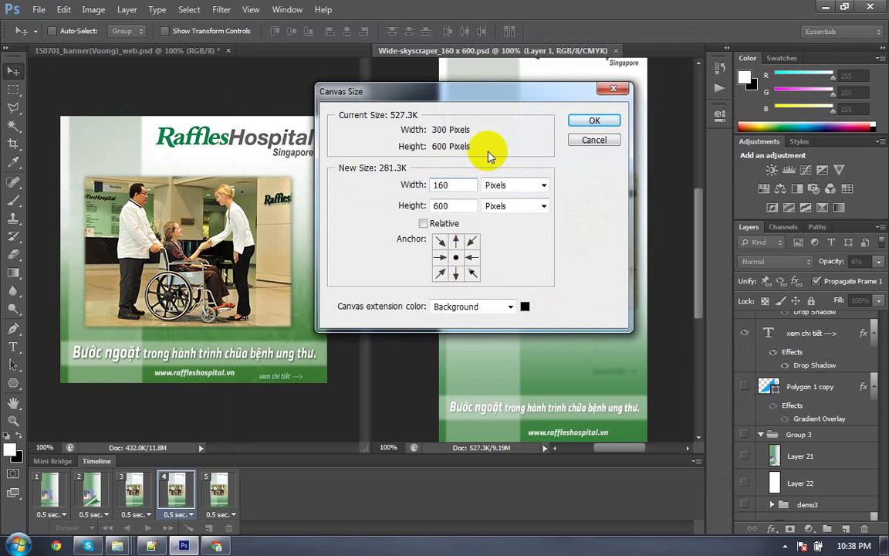
left_click(594, 120)
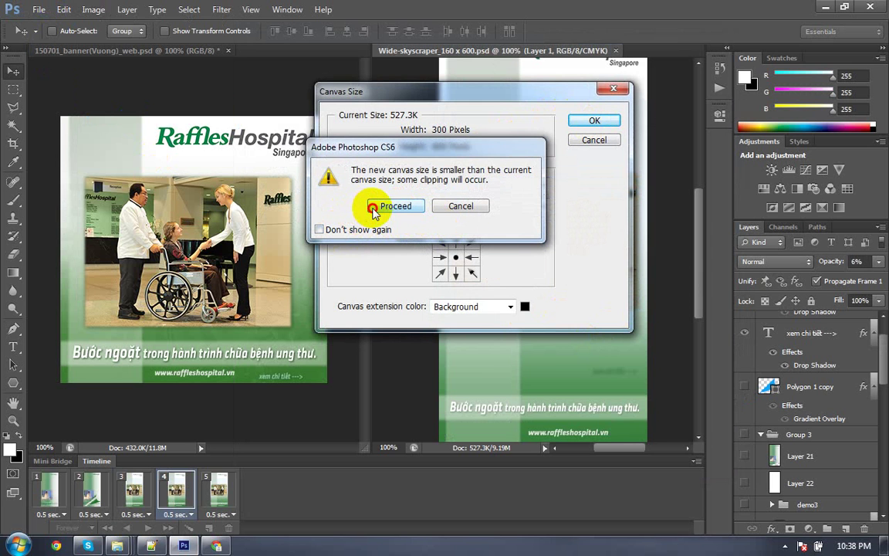
left_click(372, 208)
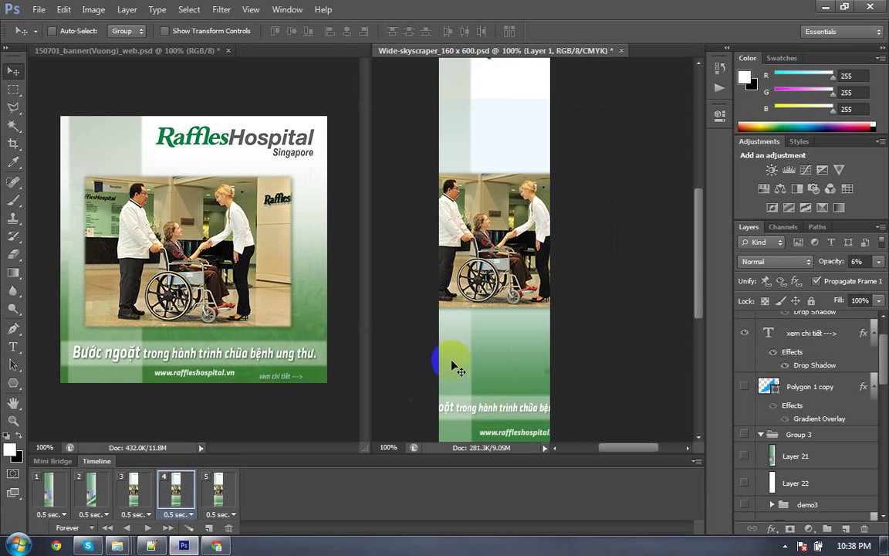
left_click_drag(470, 351, 477, 339)
scroll(456, 363, "down", 1)
scroll(463, 364, "down", 2)
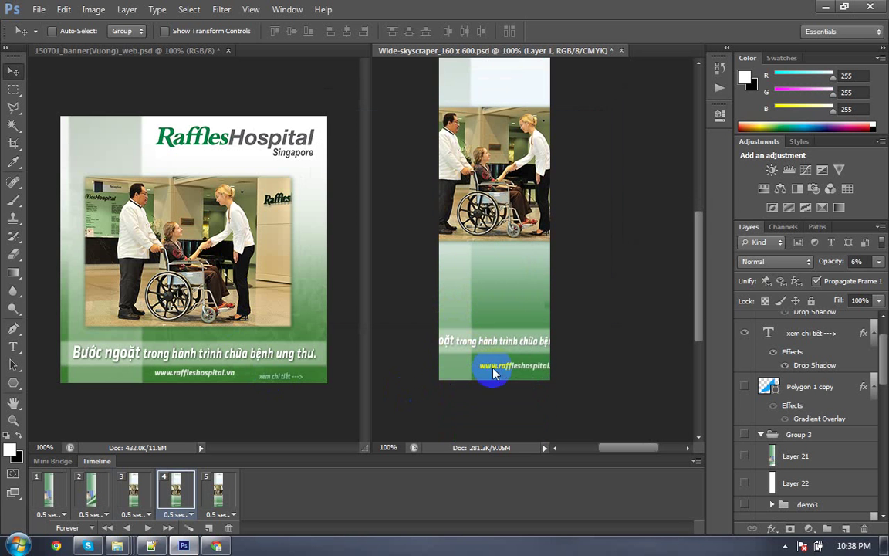
right_click(494, 373)
left_click(511, 391)
left_click_drag(522, 367, 496, 374)
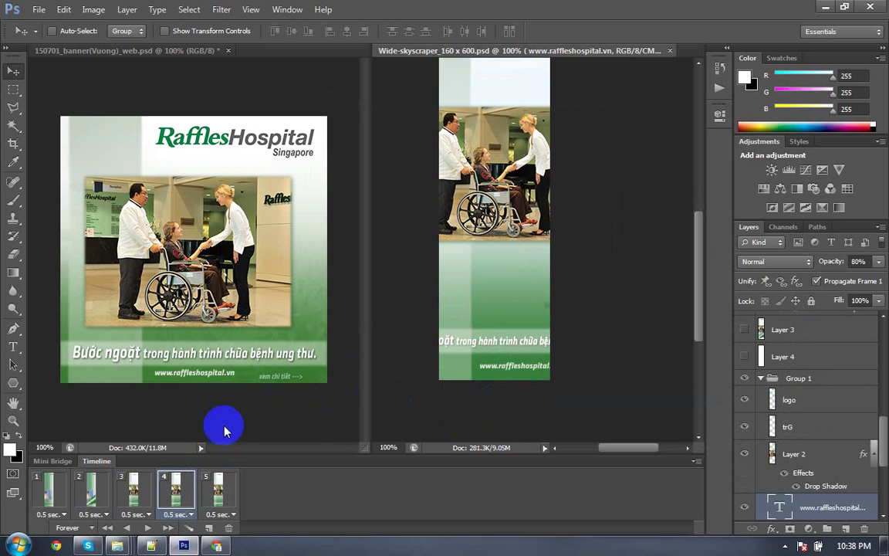
Step: In frame 1, scale the cancer tagline down to fit the width and nudge it left
left_click(51, 493)
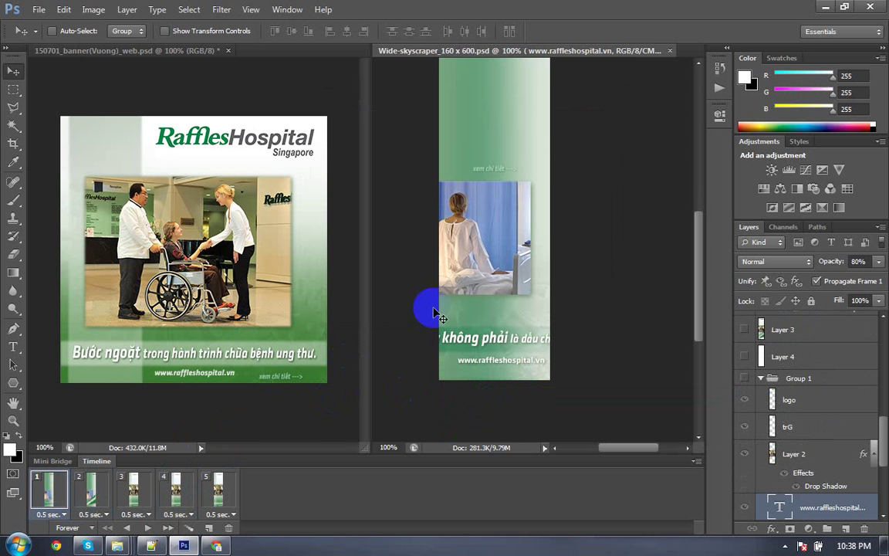
right_click(480, 343)
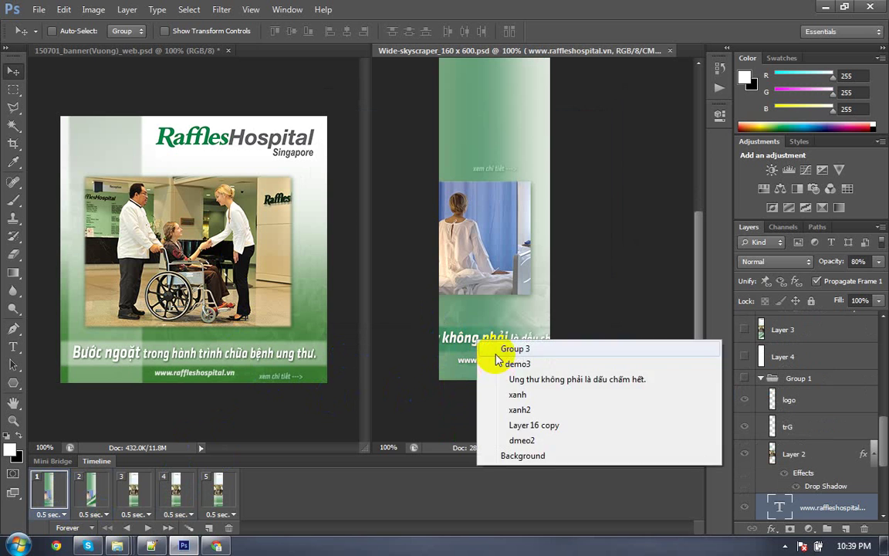
left_click(505, 375)
key("ctrl+t")
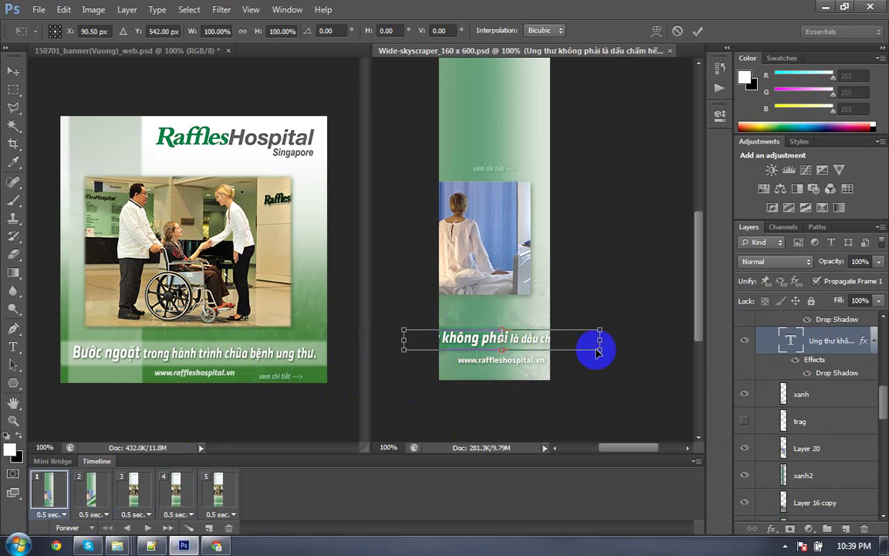
left_click_drag(603, 353, 561, 349)
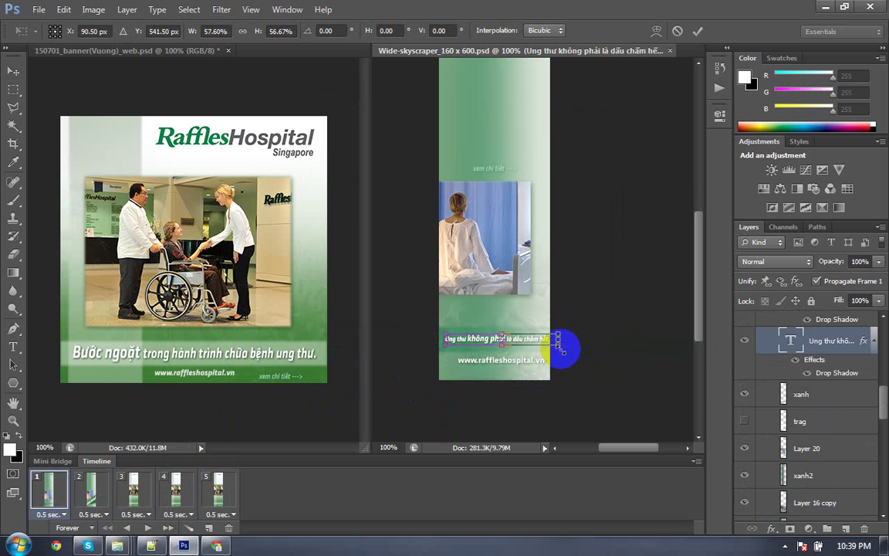
key("Return")
key("Left")
key("Left")
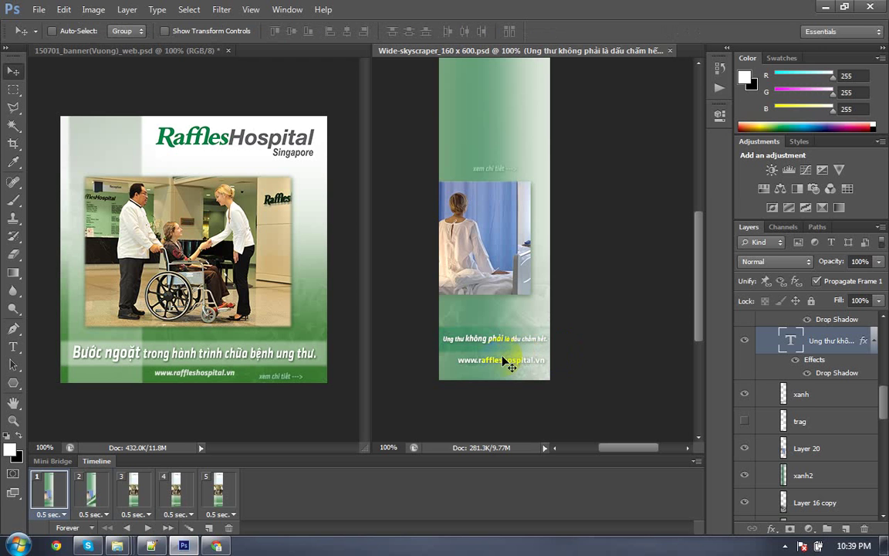
right_click(494, 365)
left_click(527, 404)
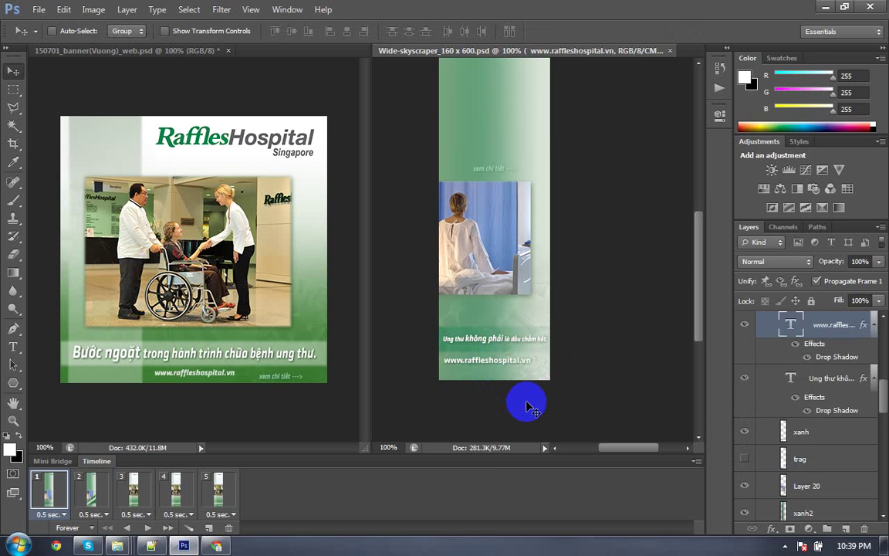
key("Right")
key("Right")
key("Right")
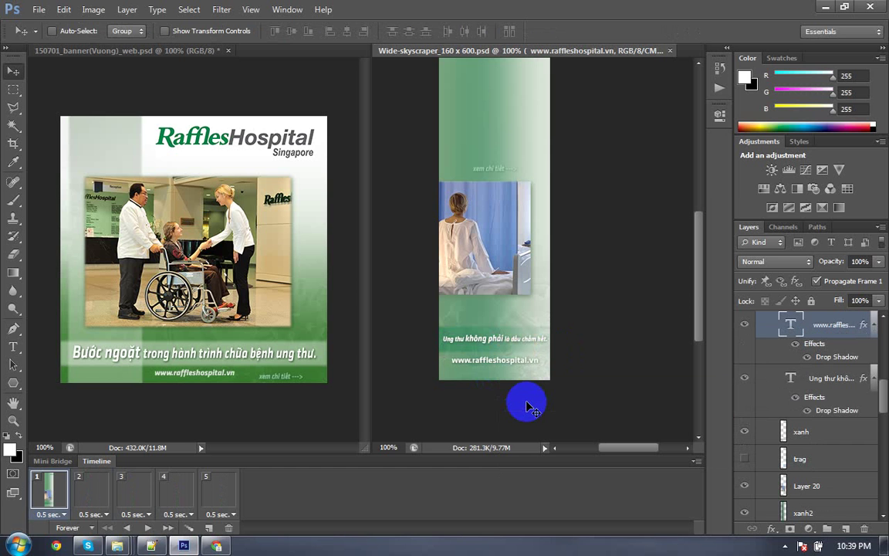
Step: Scale Layer 20's patient photo to about 83.5% and center it in the banner
right_click(496, 255)
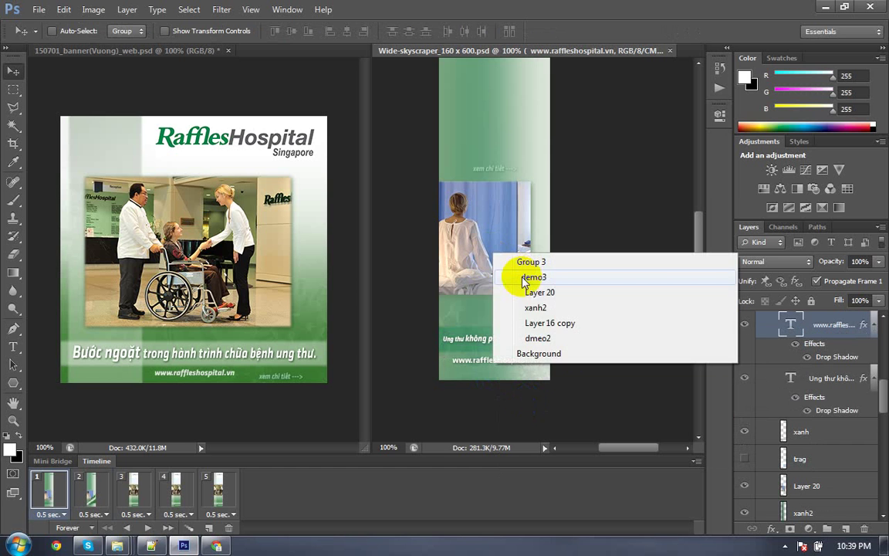
left_click(527, 293)
key("ctrl+t")
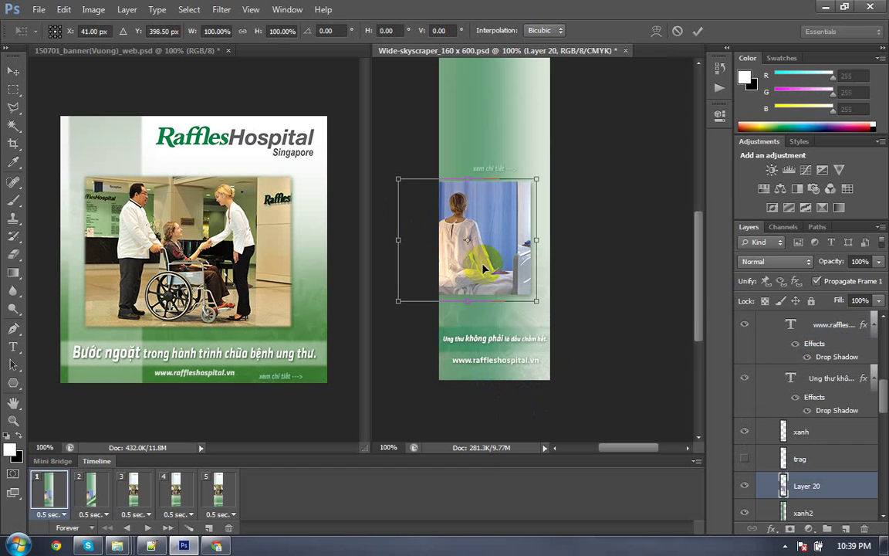
left_click_drag(421, 232, 443, 218)
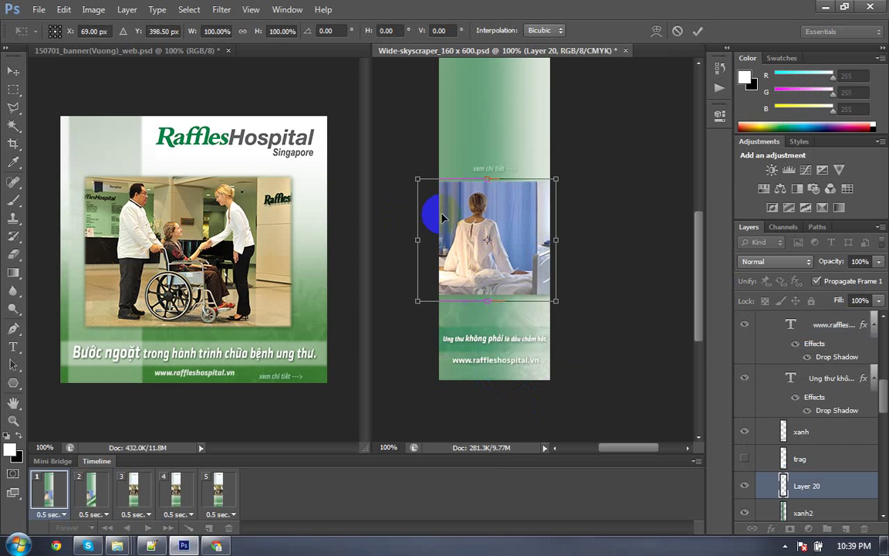
left_click_drag(417, 180, 429, 189)
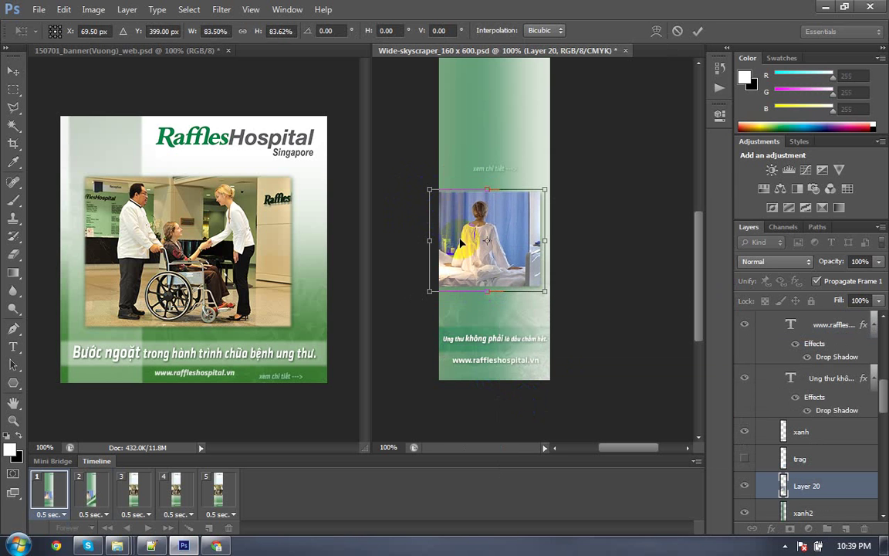
left_click_drag(473, 234, 482, 237)
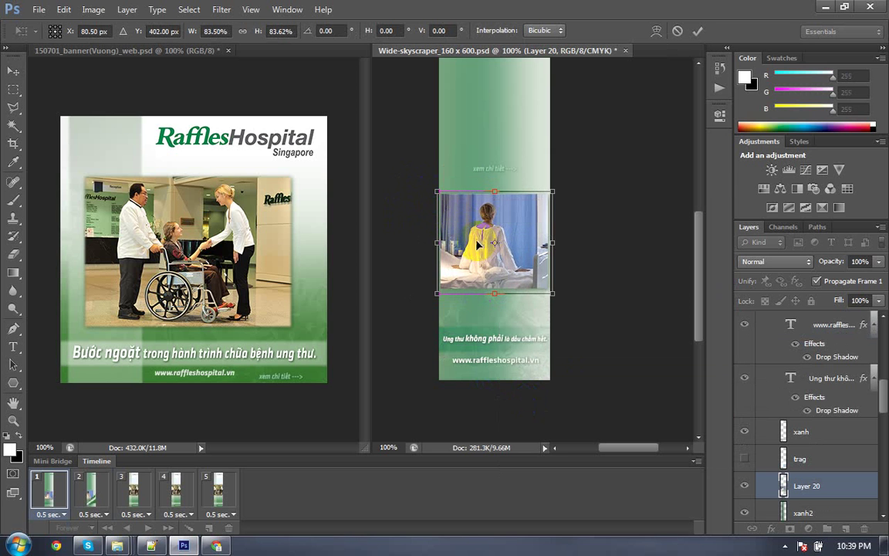
key("Return")
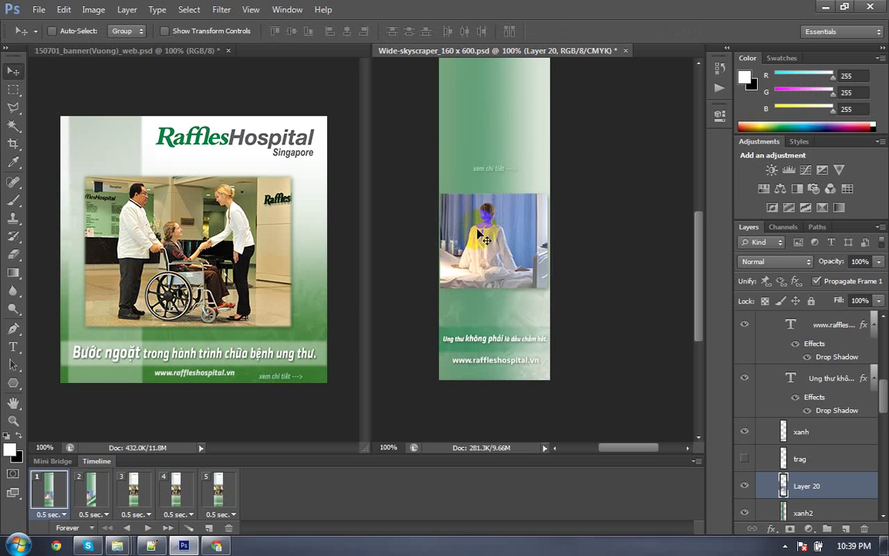
Step: Hide the 'xem chi tiết' text layer
right_click(485, 176)
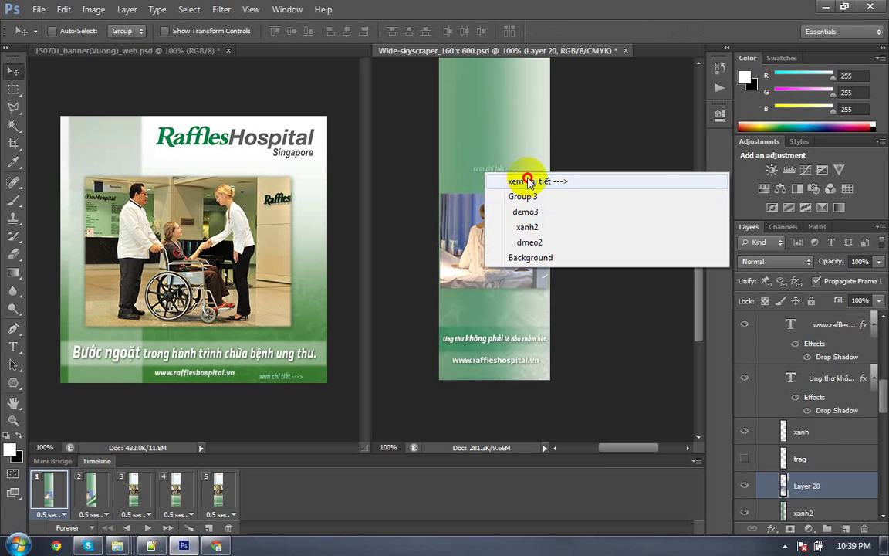
left_click(522, 178)
left_click(745, 325)
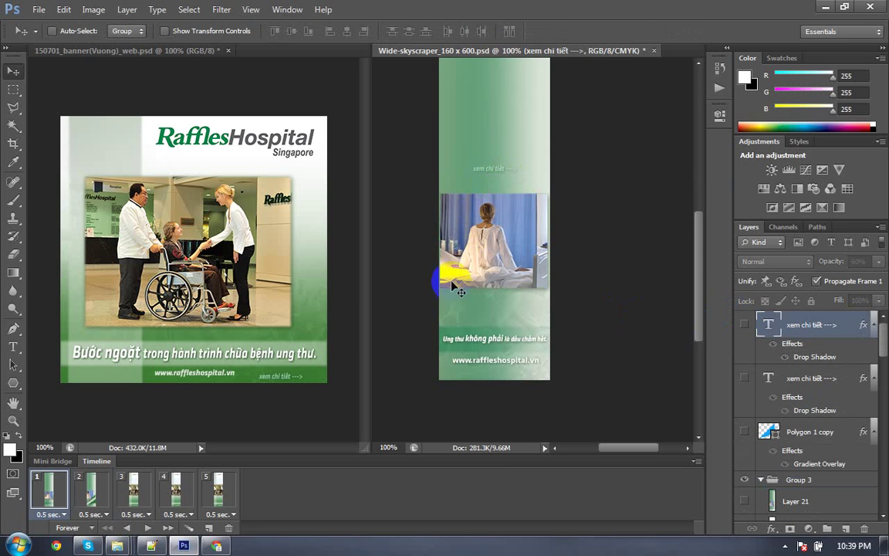
Step: Select the logo layer and make the logo and hospital photo visible
scroll(432, 262, "up", 2)
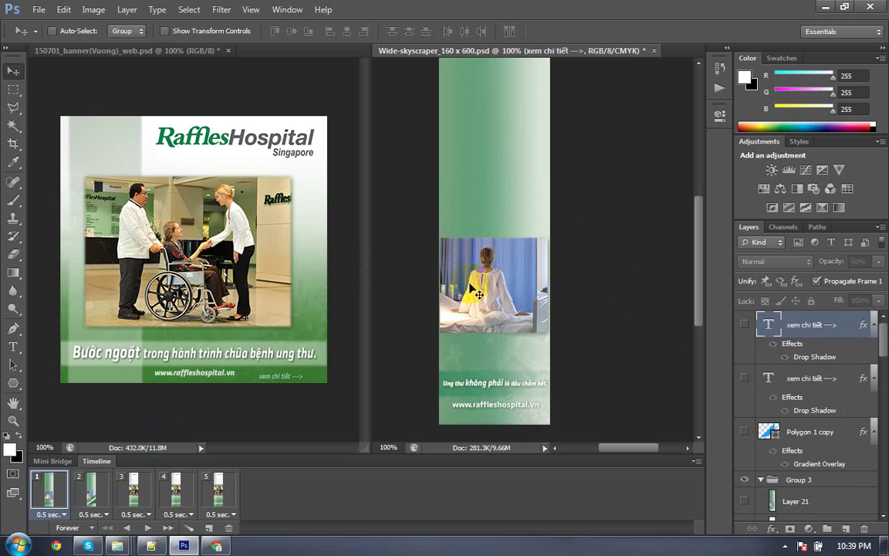
scroll(470, 285, "up", 2)
right_click(522, 90)
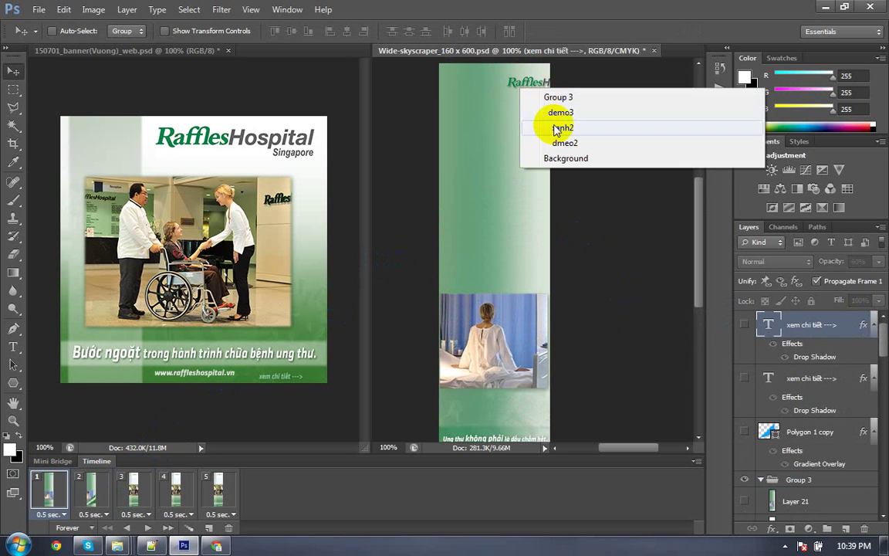
right_click(514, 84)
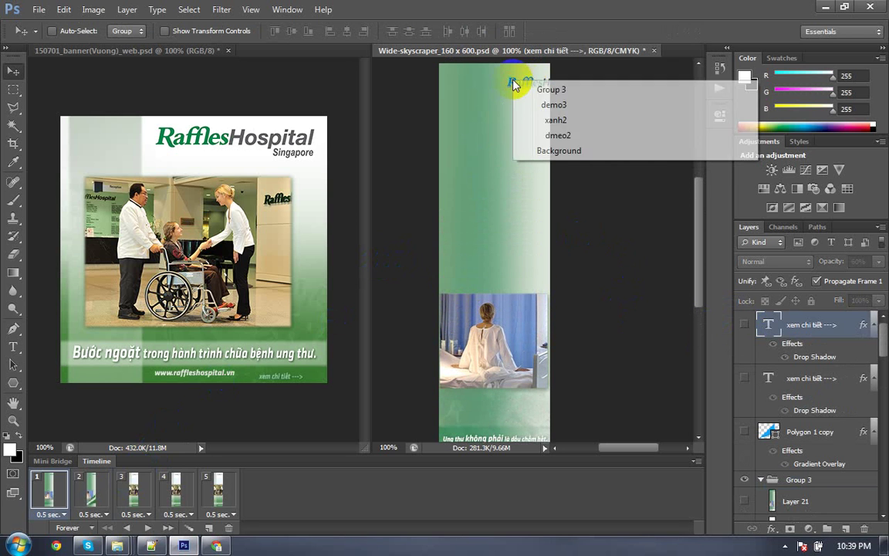
left_click(503, 133)
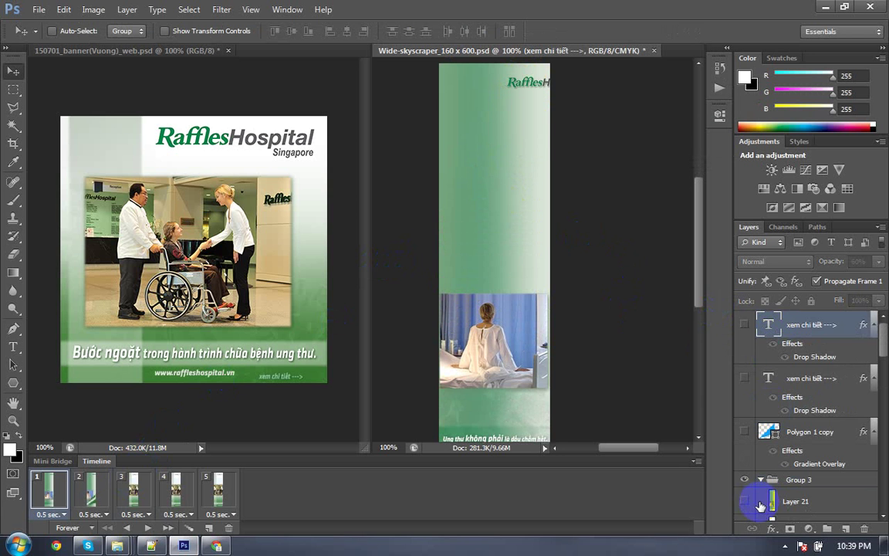
scroll(802, 398, "down", 5)
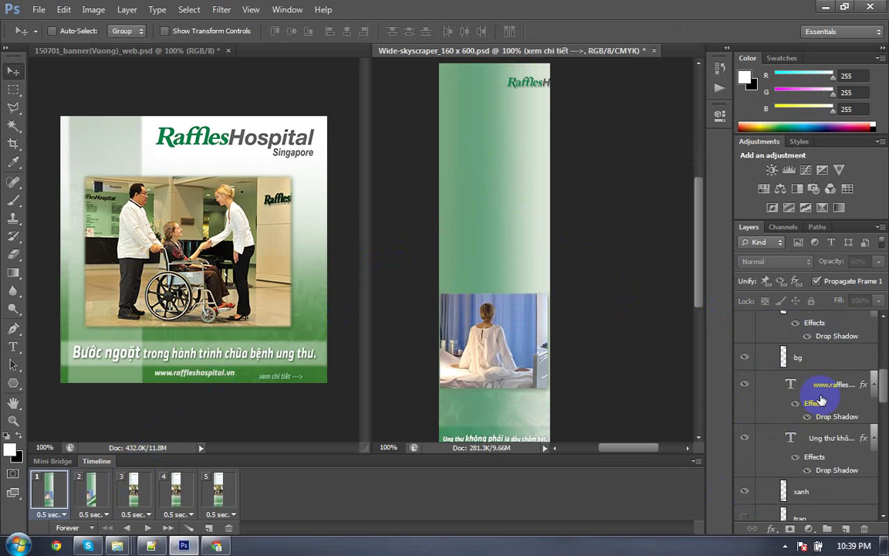
scroll(822, 399, "down", 3)
scroll(806, 463, "down", 3)
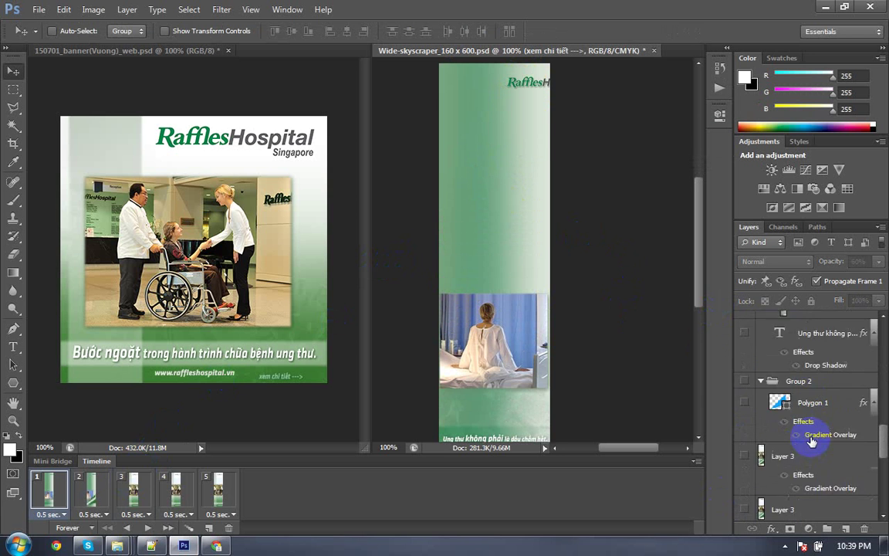
scroll(813, 444, "down", 3)
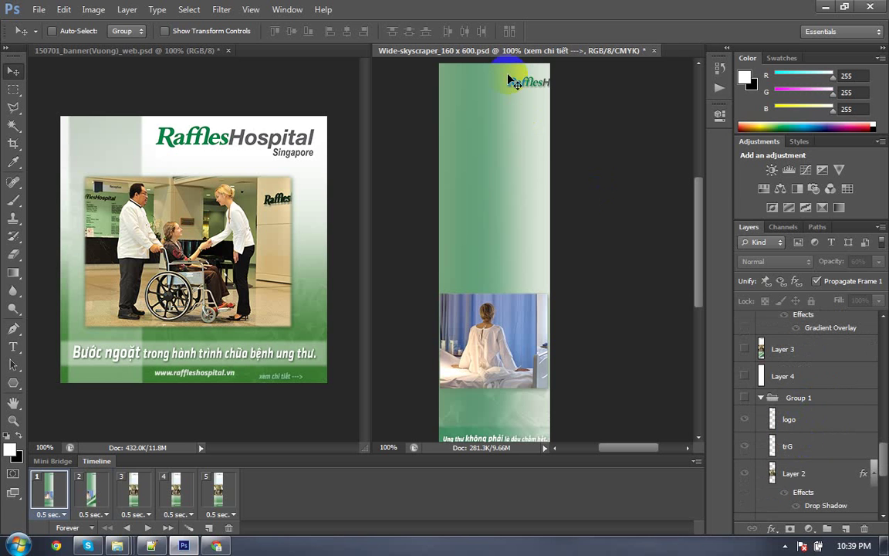
left_click(772, 419)
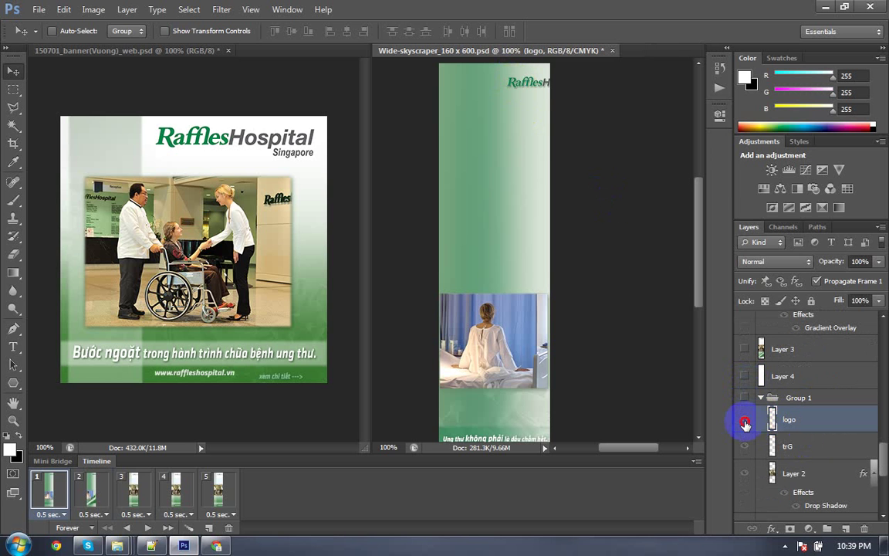
left_click(745, 422)
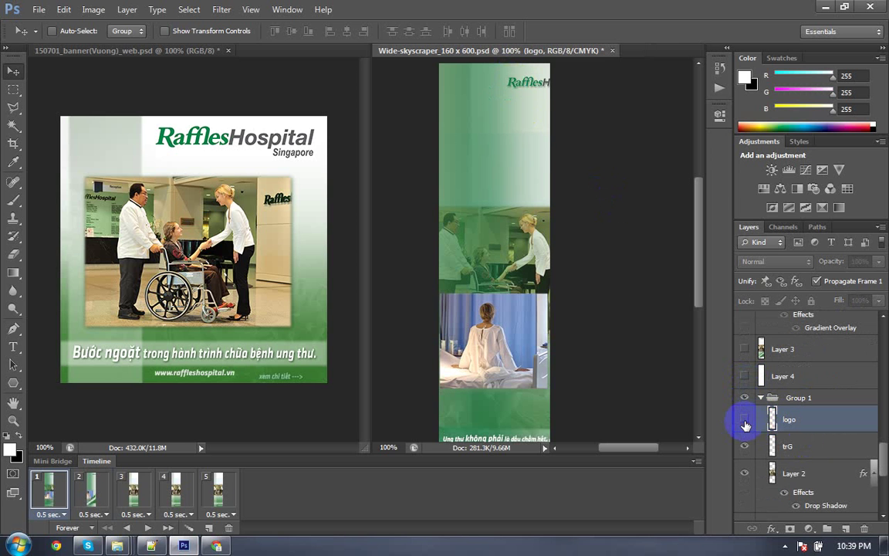
Step: Toggle Group 3 and Layer 21 visibility to inspect their contents
scroll(784, 409, "up", 3)
scroll(784, 415, "up", 3)
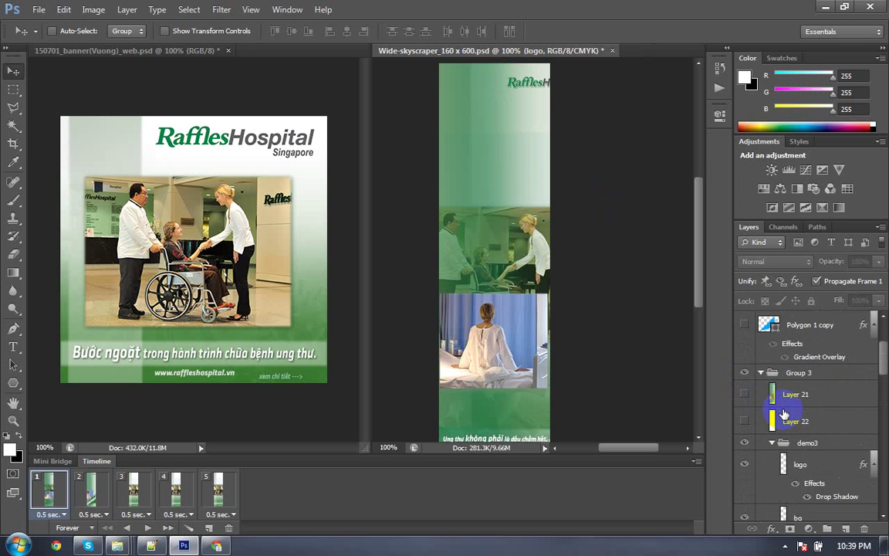
left_click(746, 375)
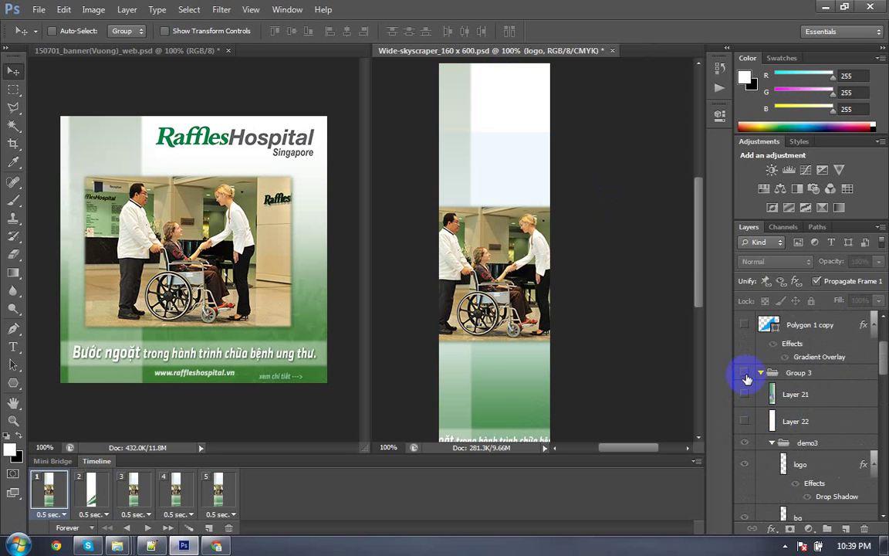
left_click(746, 374)
left_click(761, 372)
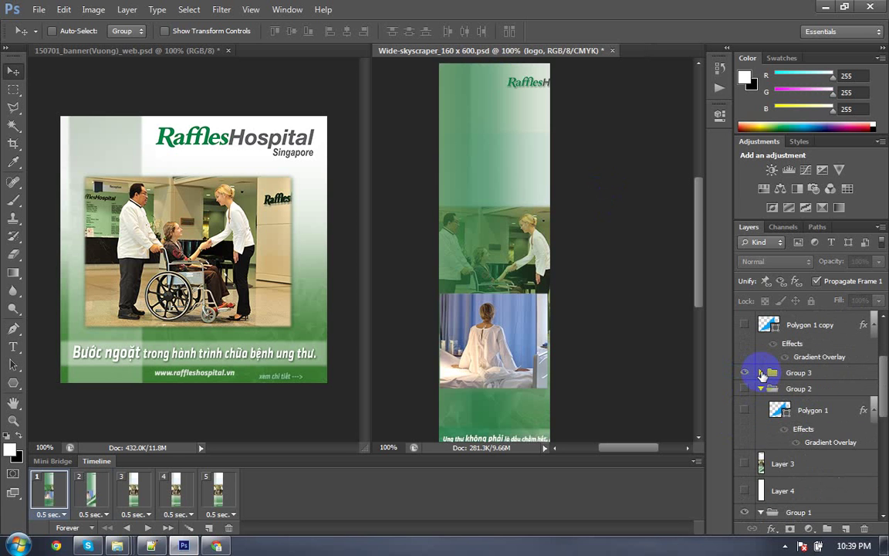
left_click(761, 374)
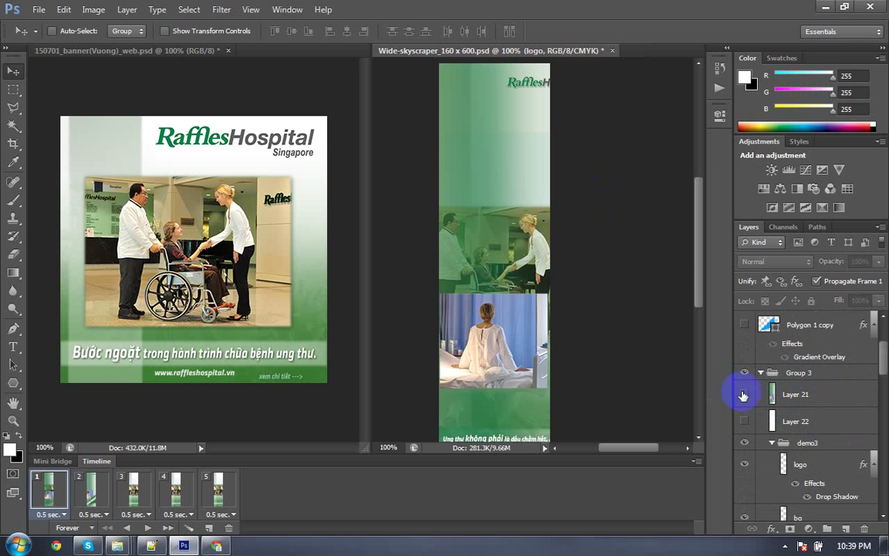
left_click(743, 395)
left_click(743, 395)
Step: Compare animation frames 1 and 2, then turn Group 3 back on and select it
left_click(83, 494)
left_click(48, 488)
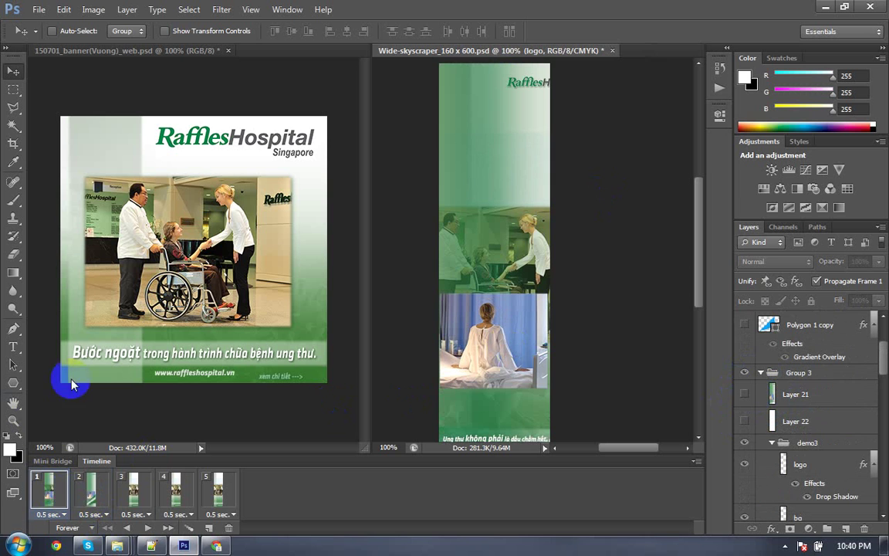
left_click(83, 492)
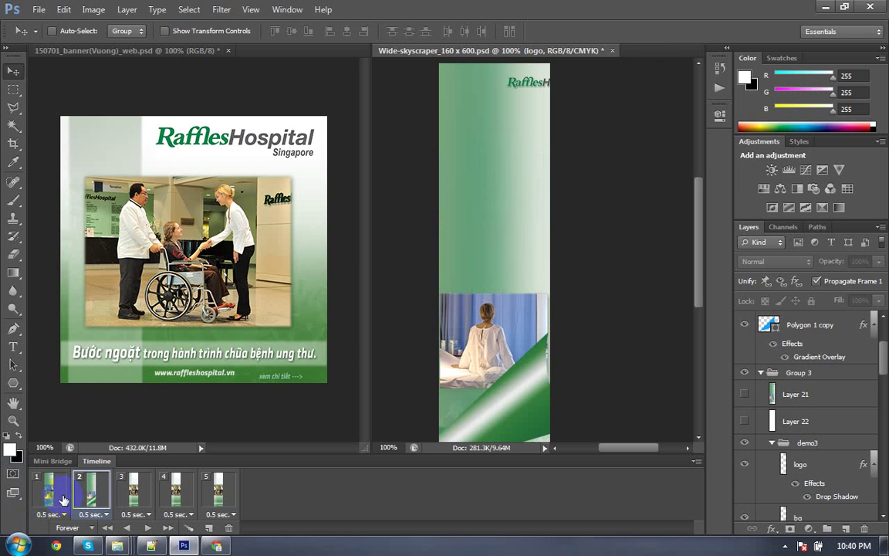
left_click(63, 499)
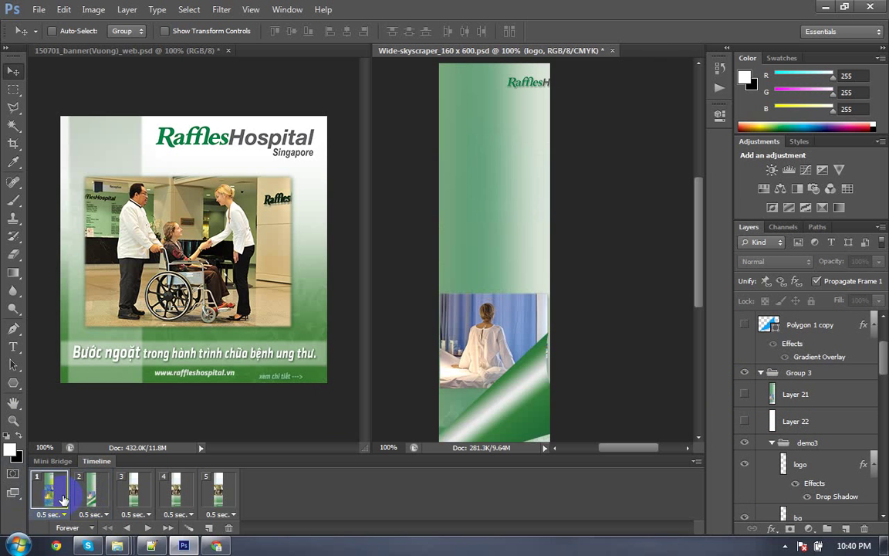
left_click(744, 374)
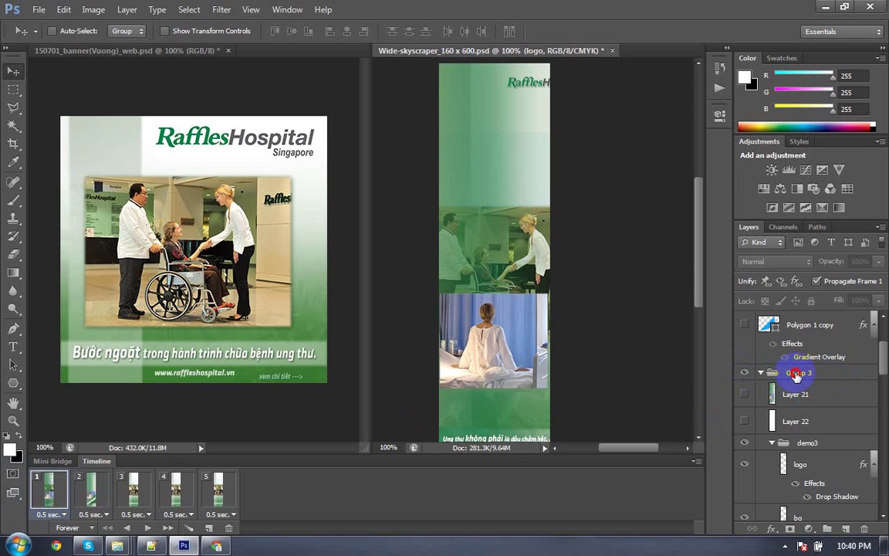
left_click(797, 374)
Step: Hide the demo3 group and Group 3 in frame 1, checking frame 2
scroll(794, 378, "down", 5)
scroll(793, 378, "up", 3)
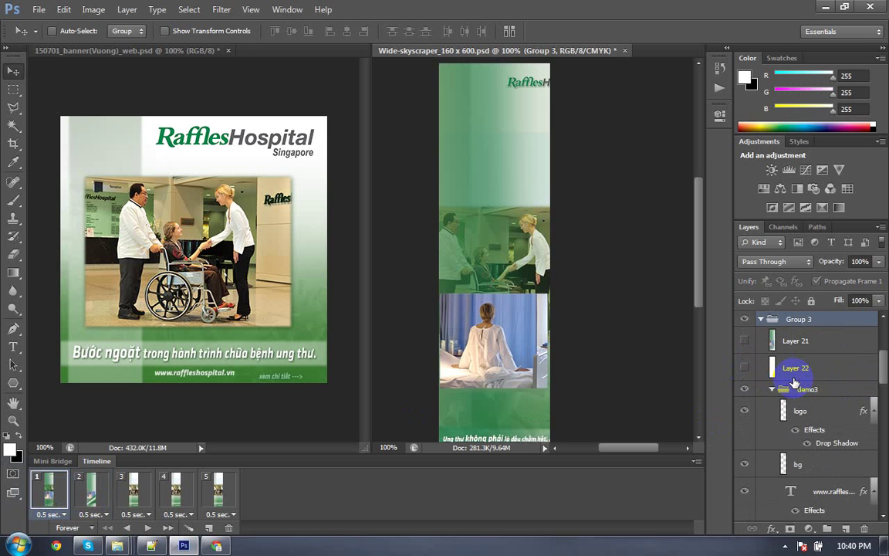
left_click(745, 390)
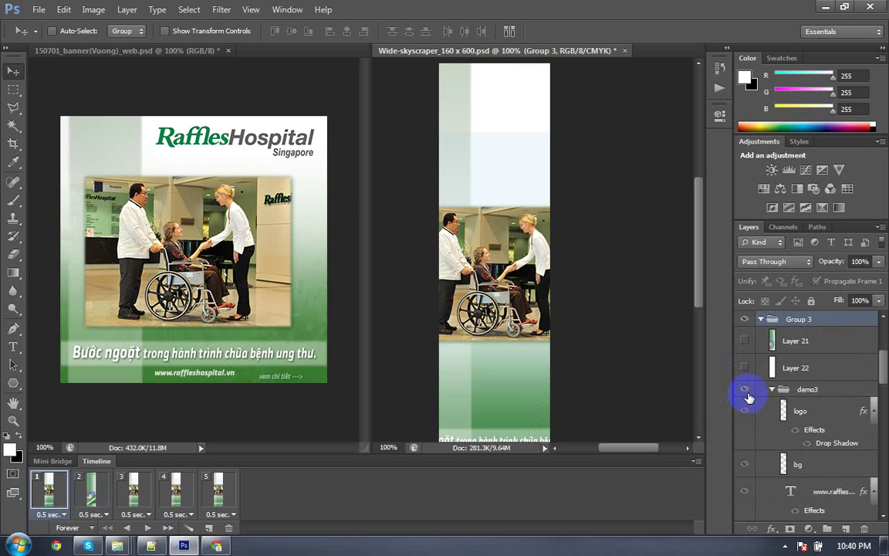
left_click(747, 394)
left_click(745, 392)
left_click(748, 319)
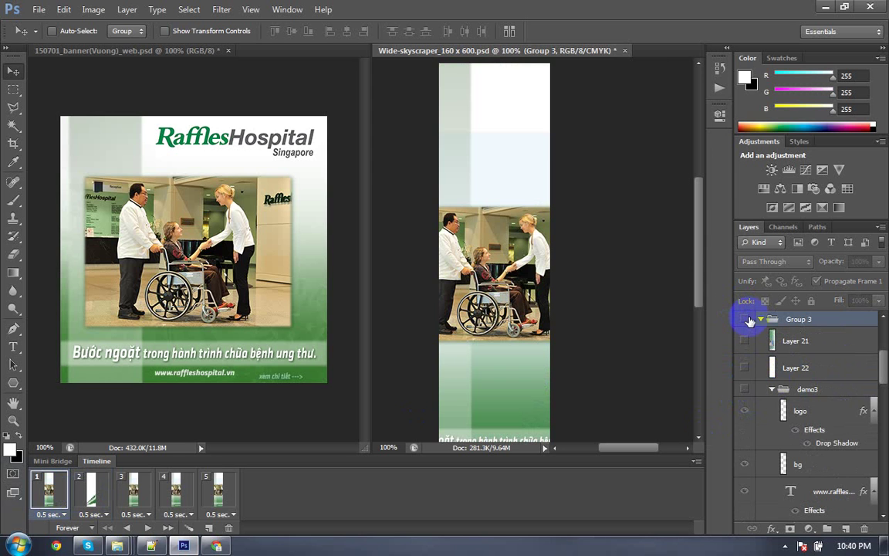
left_click(86, 490)
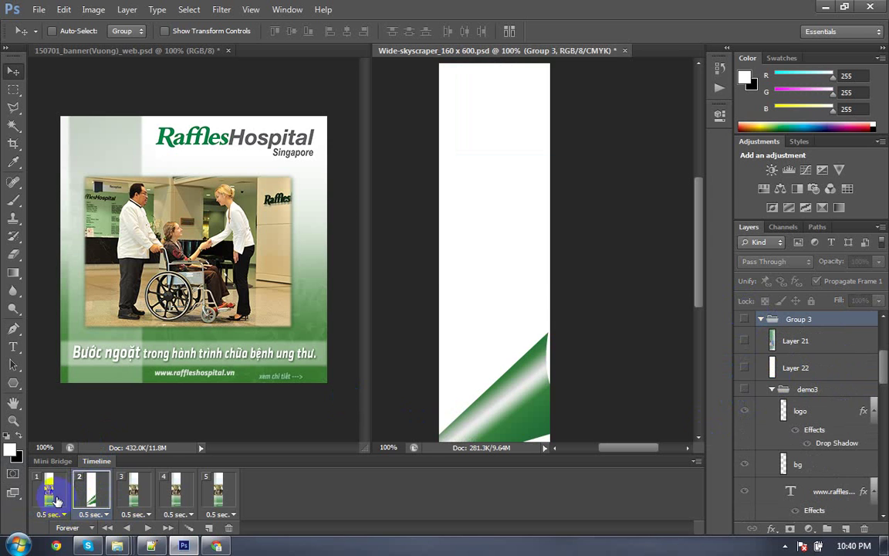
left_click(57, 500)
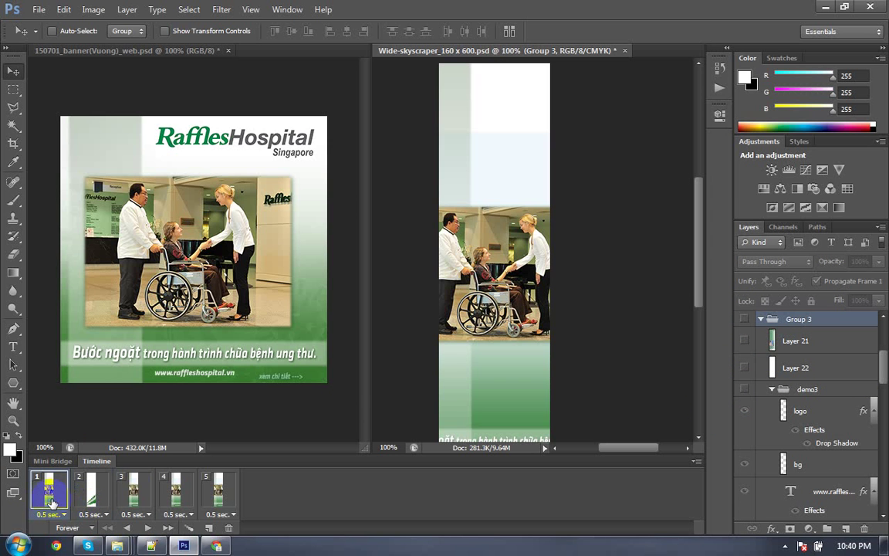
Step: Make Layer 20's patient photo visible again
left_click(797, 370)
scroll(800, 375, "up", 3)
scroll(800, 374, "down", 4)
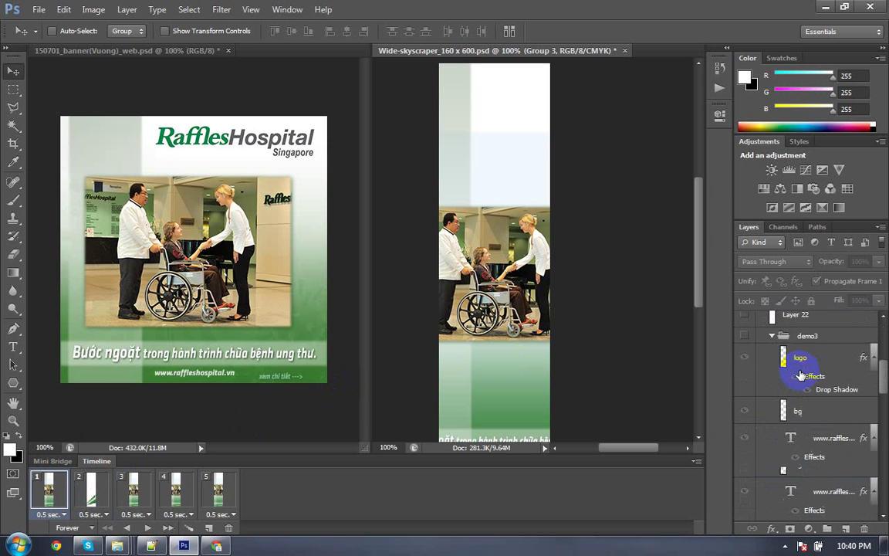
scroll(799, 374, "down", 3)
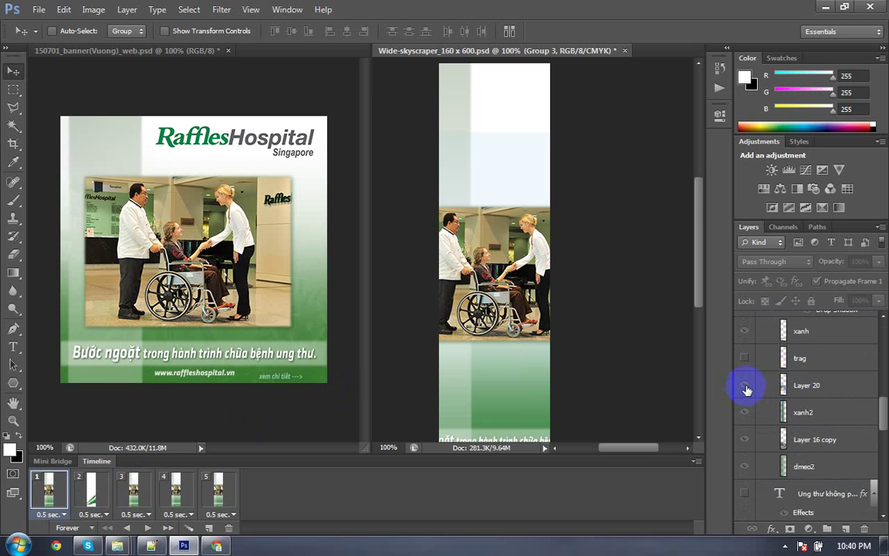
left_click(749, 388)
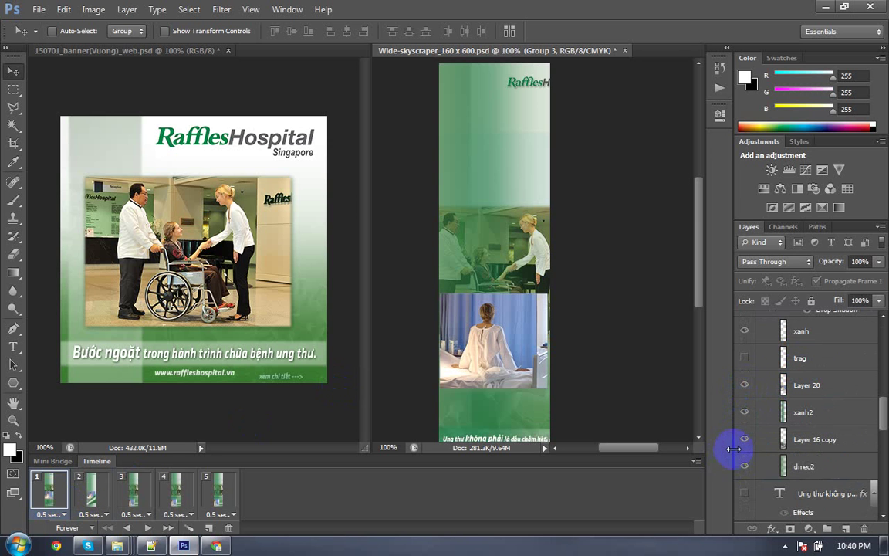
right_click(486, 248)
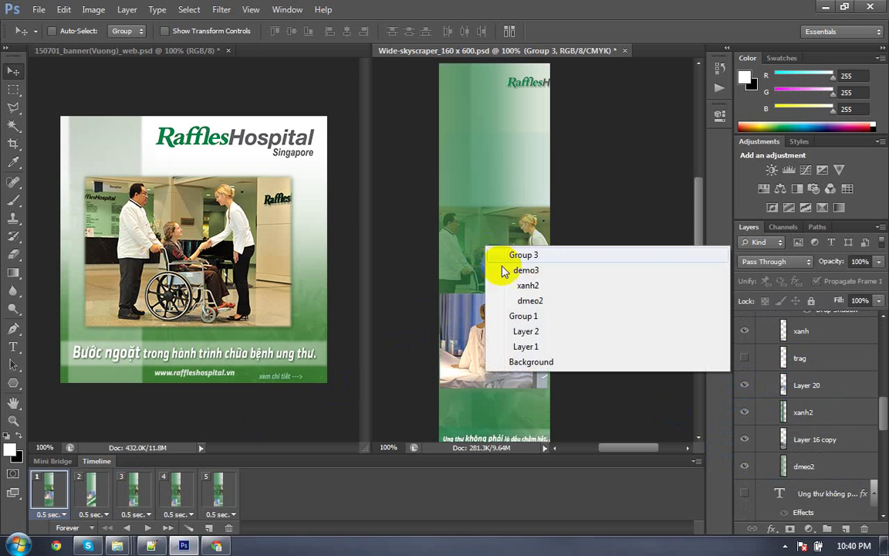
left_click(530, 300)
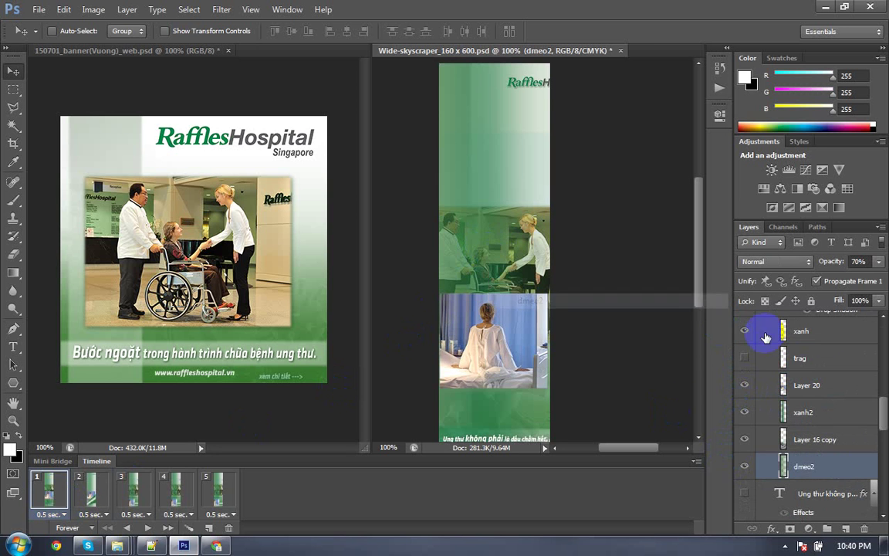
left_click(745, 467)
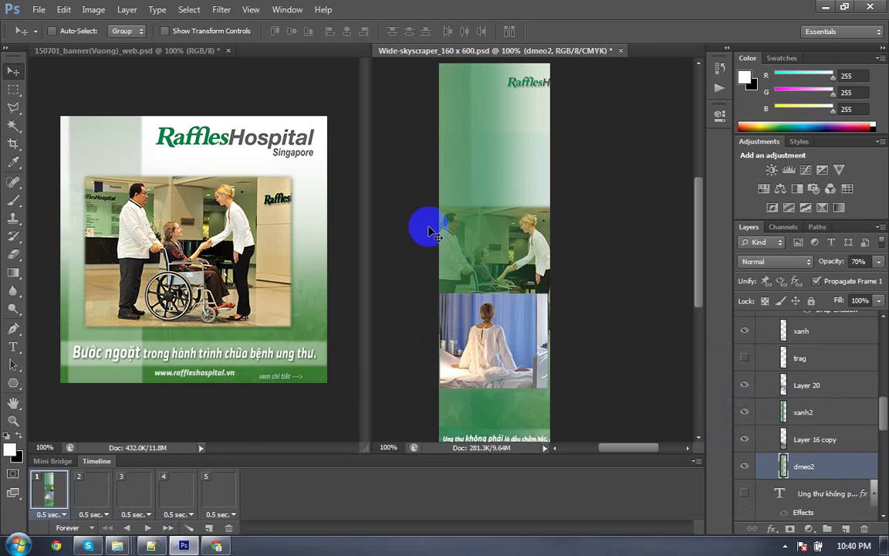
right_click(479, 241)
left_click(517, 278)
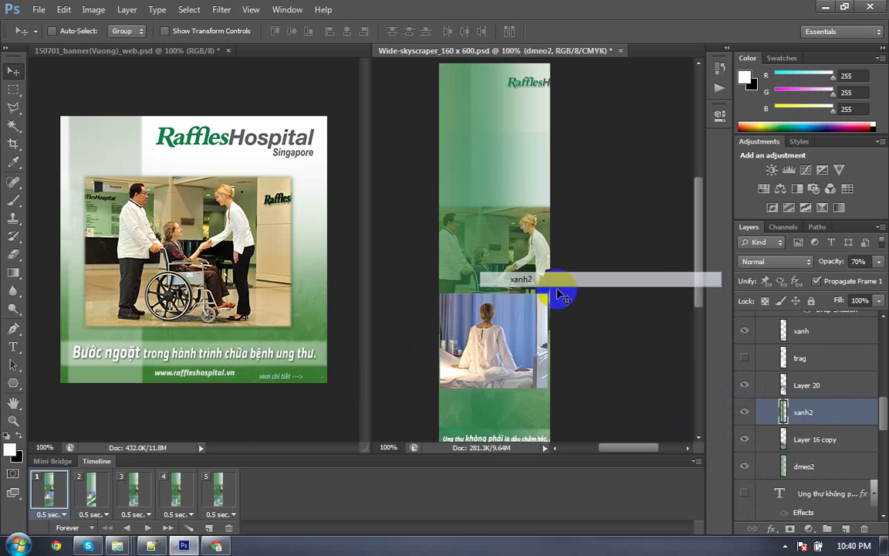
scroll(755, 421, "up", 2)
scroll(755, 421, "up", 3)
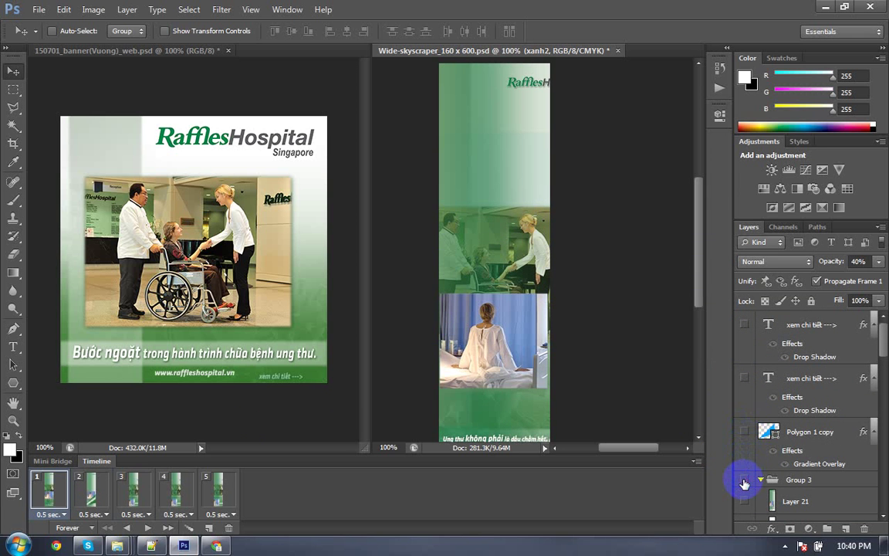
left_click(744, 479)
left_click(744, 480)
scroll(749, 448, "down", 3)
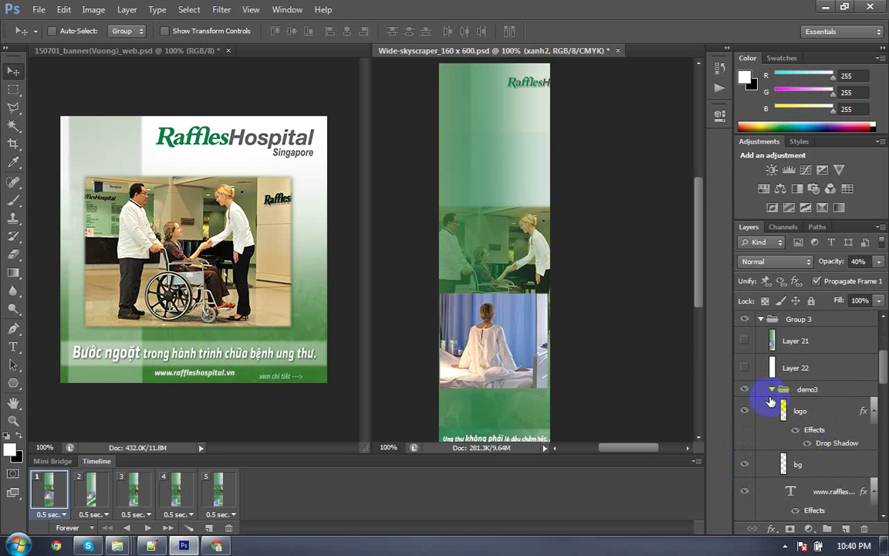
left_click(746, 392)
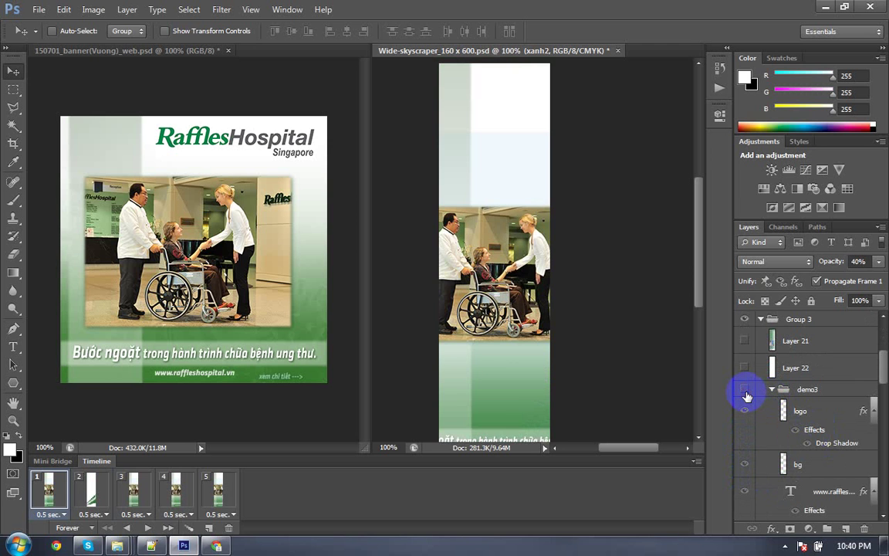
left_click(746, 392)
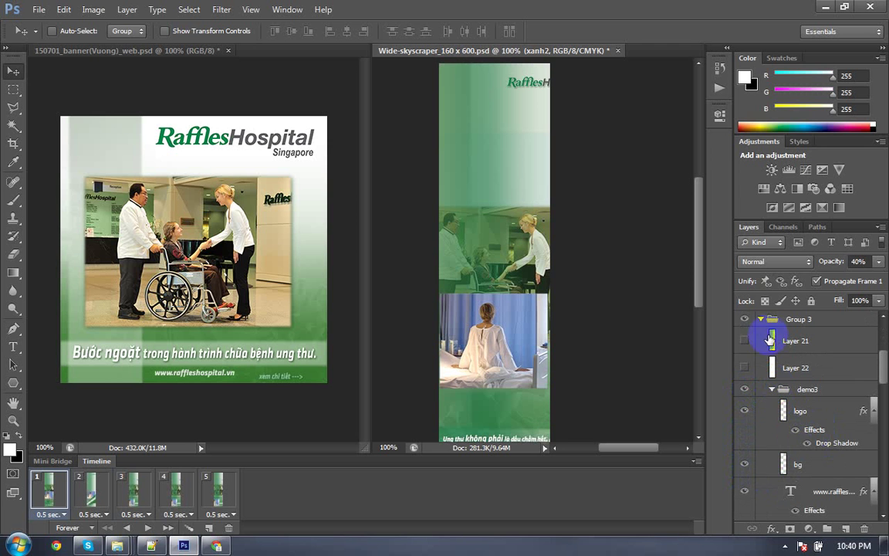
left_click(789, 392)
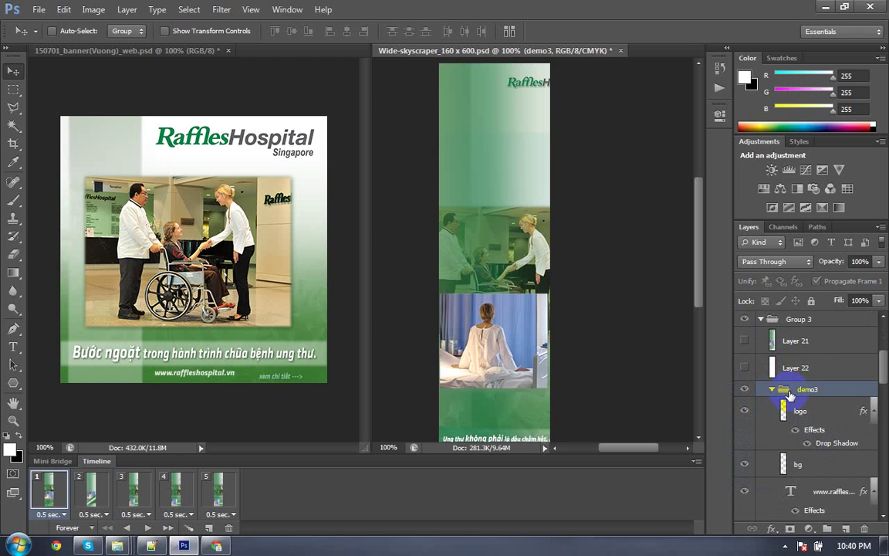
scroll(789, 393, "down", 1)
scroll(789, 393, "down", 1)
scroll(789, 394, "down", 1)
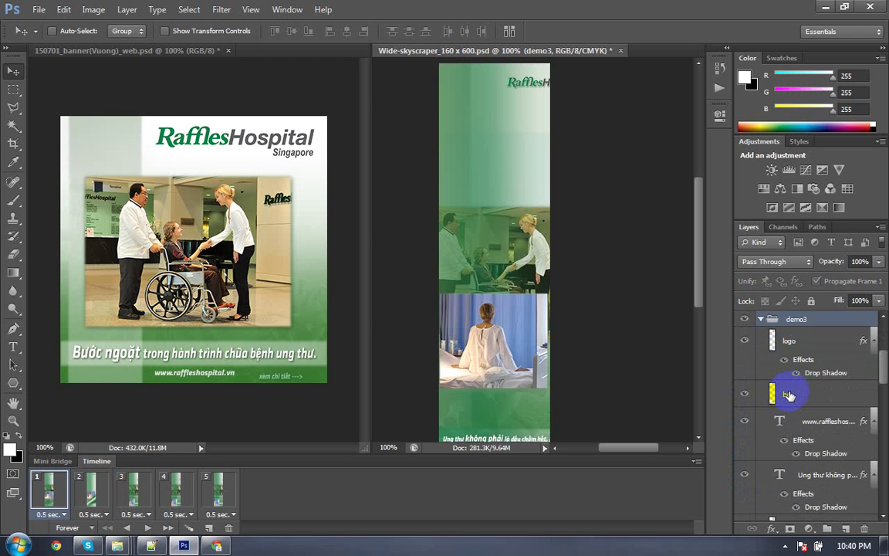
Step: Nudge the RafflesHospital logo layer left with arrow keys
left_click(741, 340)
left_click(771, 341)
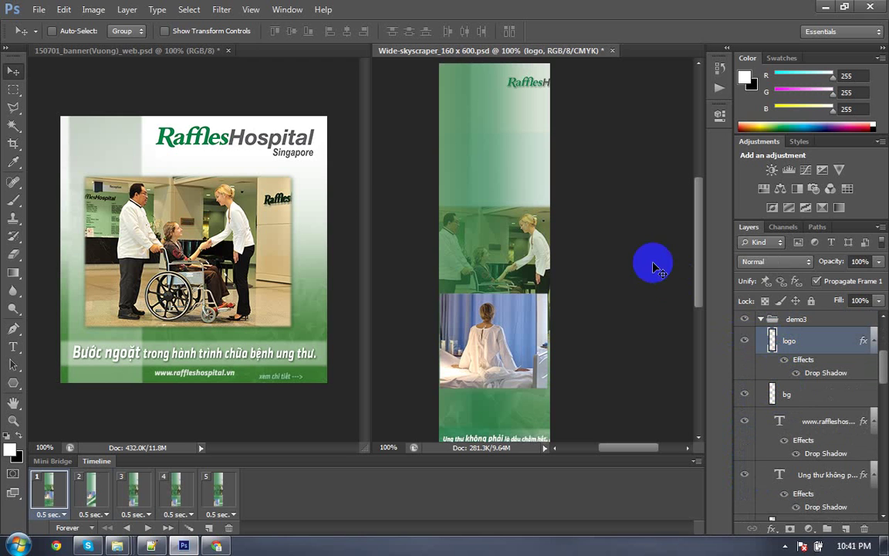
key("shift+Left")
key("shift+Left")
key("shift+Left")
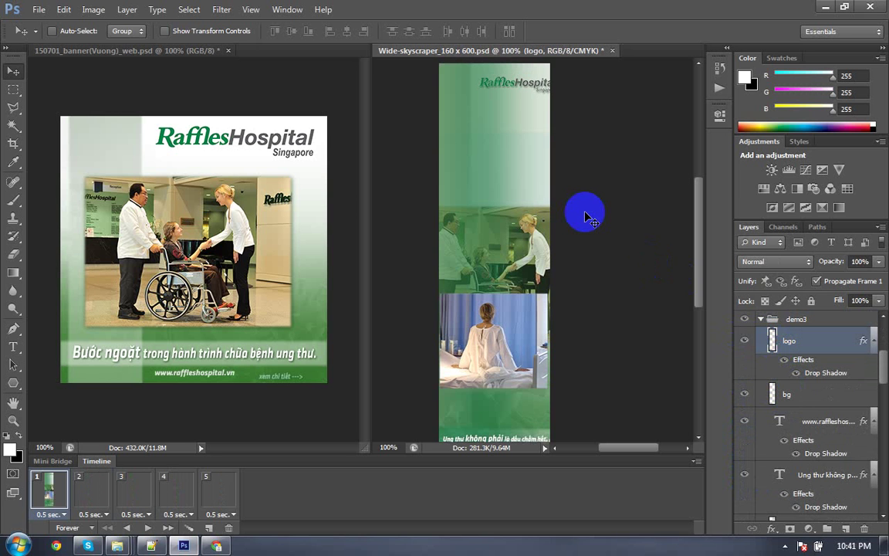
key("shift+Left")
key("shift+Left")
key("Left")
key("Left")
key("Left")
key("Left")
key("Left")
key("Left")
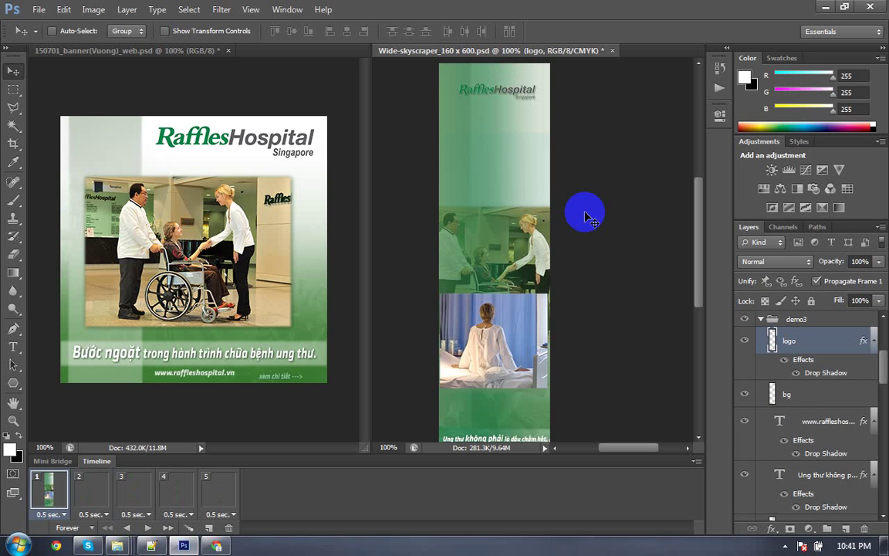
key("Left")
key("Left")
key("Left")
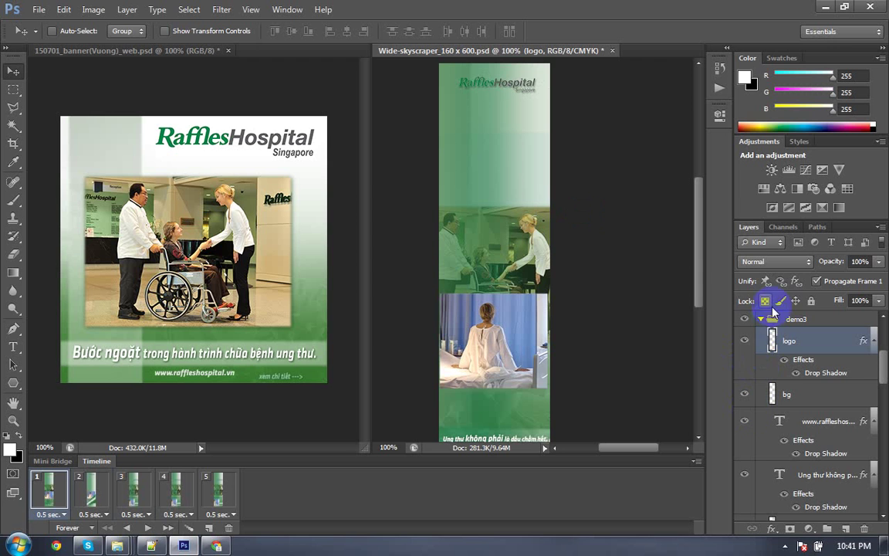
Step: Hide Layer 21, show Layer 22's green gradient, and shift Layer 22 upward
left_click(761, 320)
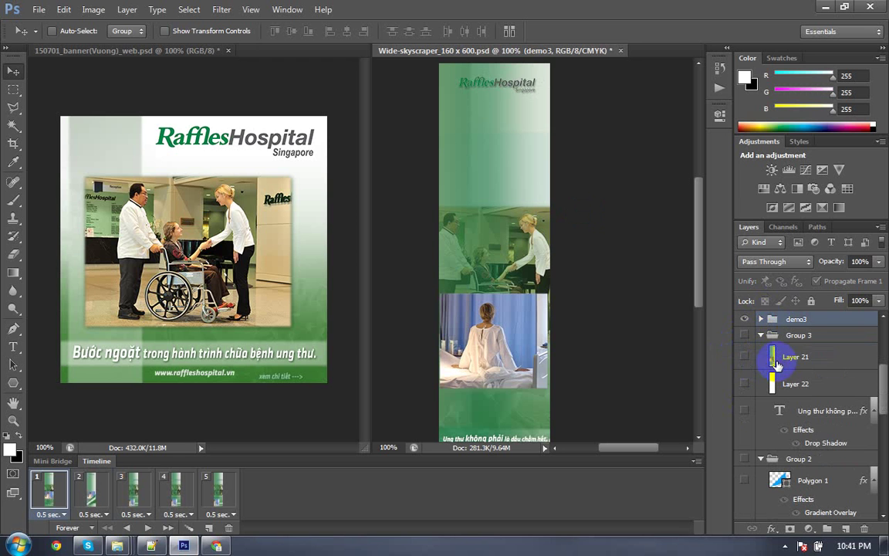
left_click(754, 359)
left_click(745, 358)
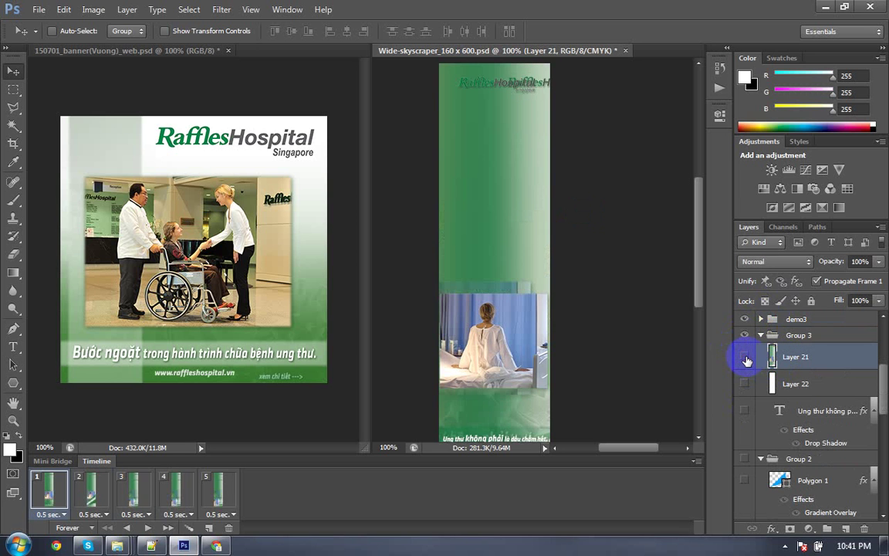
left_click(745, 358)
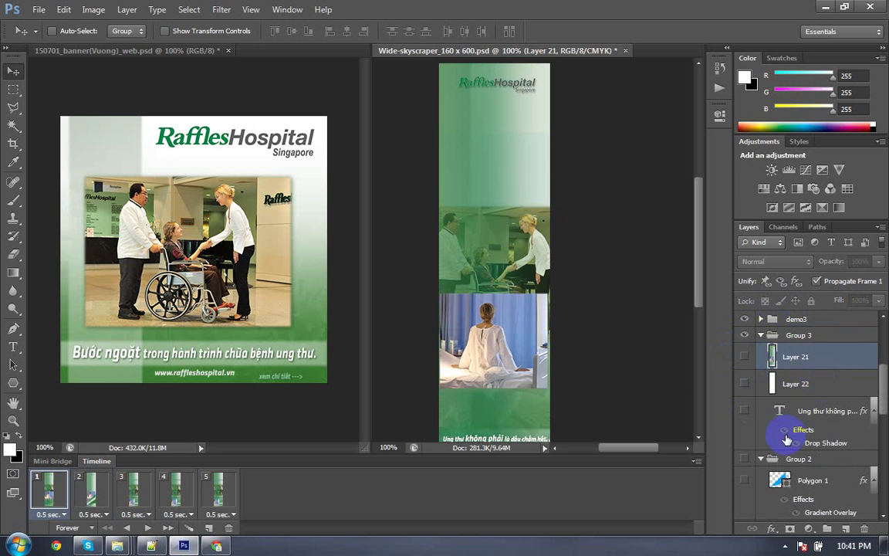
left_click(745, 386)
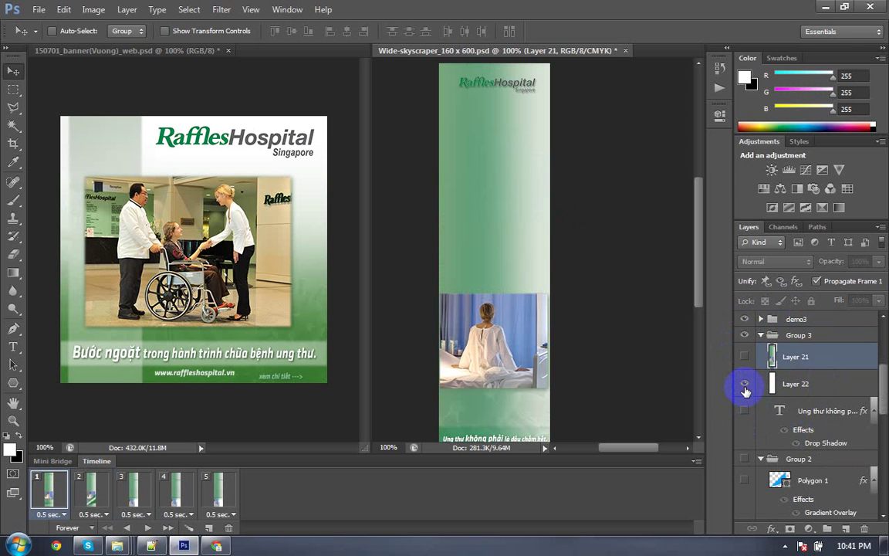
left_click(794, 383)
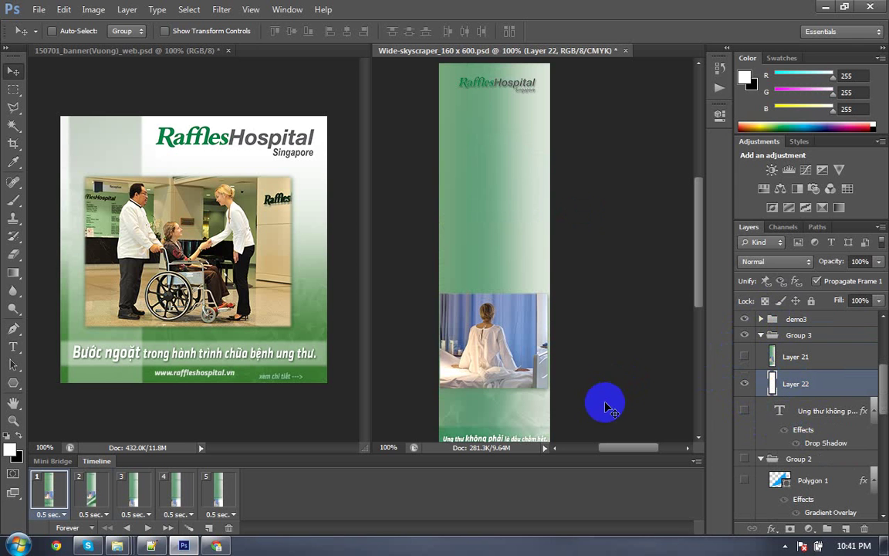
key("shift+Up")
key("shift+Up")
key("shift+Up")
key("shift+Up")
key("shift+Up")
key("shift+Up")
scroll(509, 376, "up", 5)
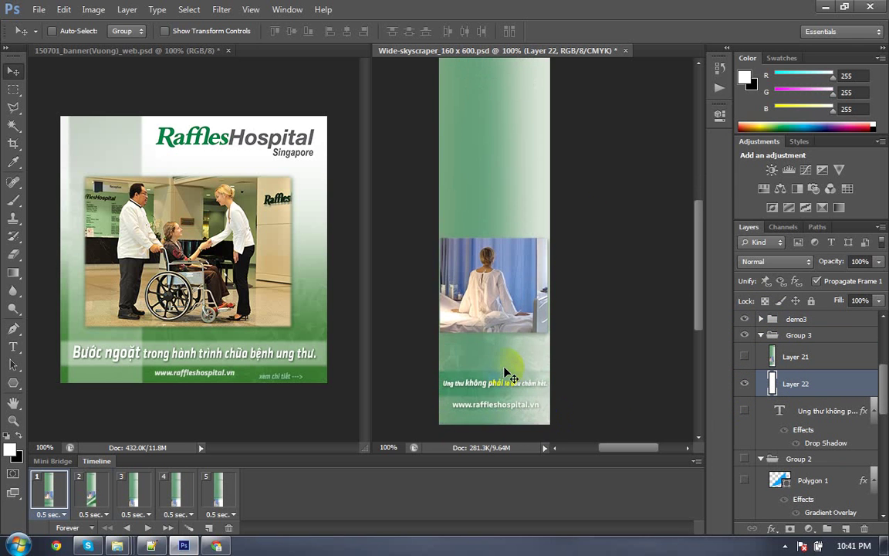
Step: Switch to animation frame 2, comparing it against frame 1
left_click(98, 506)
scroll(550, 272, "down", 2)
scroll(544, 332, "down", 3)
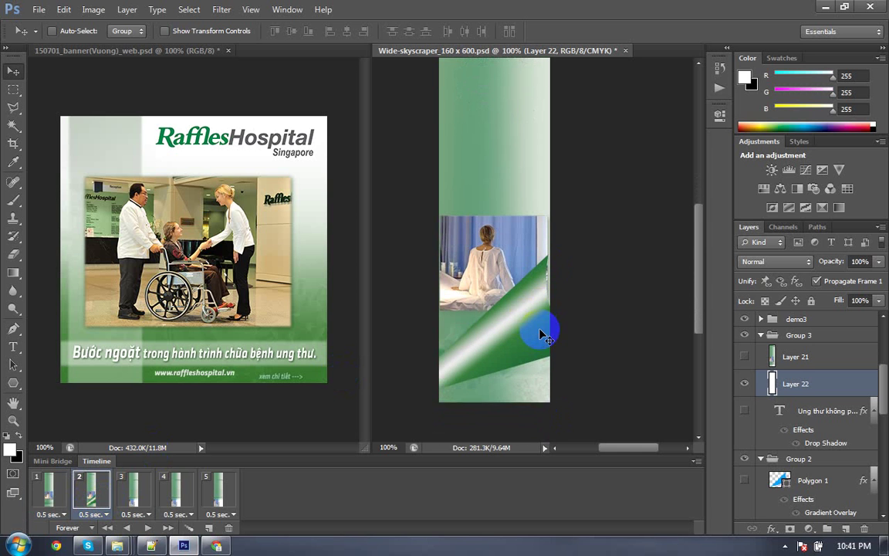
scroll(543, 337, "down", 1)
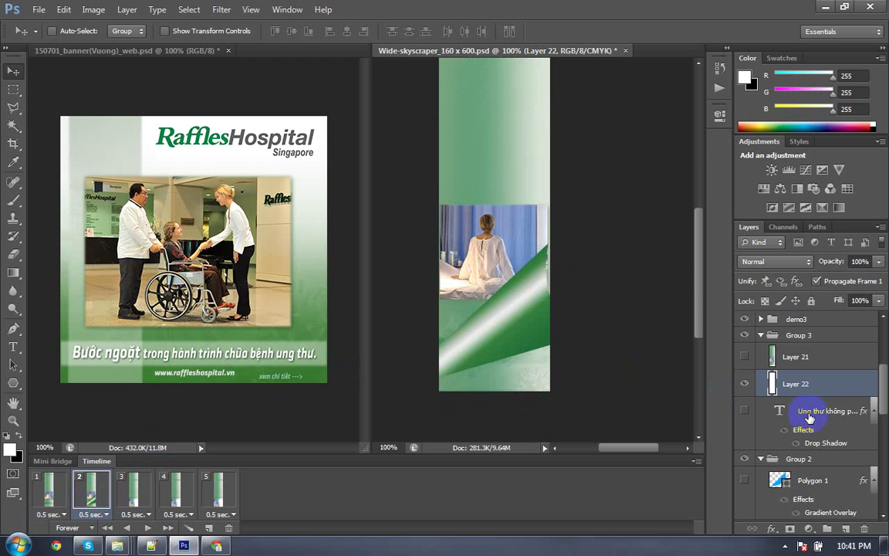
left_click(51, 493)
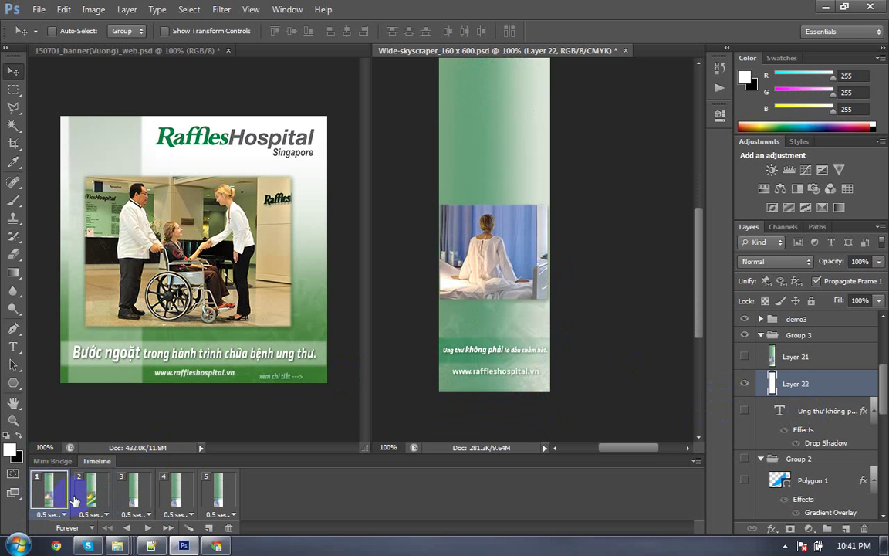
left_click(86, 498)
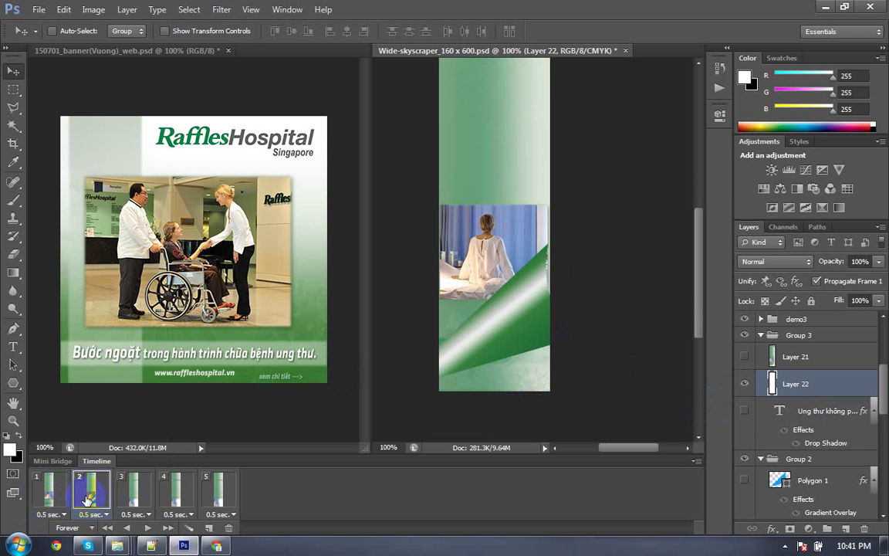
Step: Scale Layer 22 to about 54% and move it down about 95 px
key("ctrl+t")
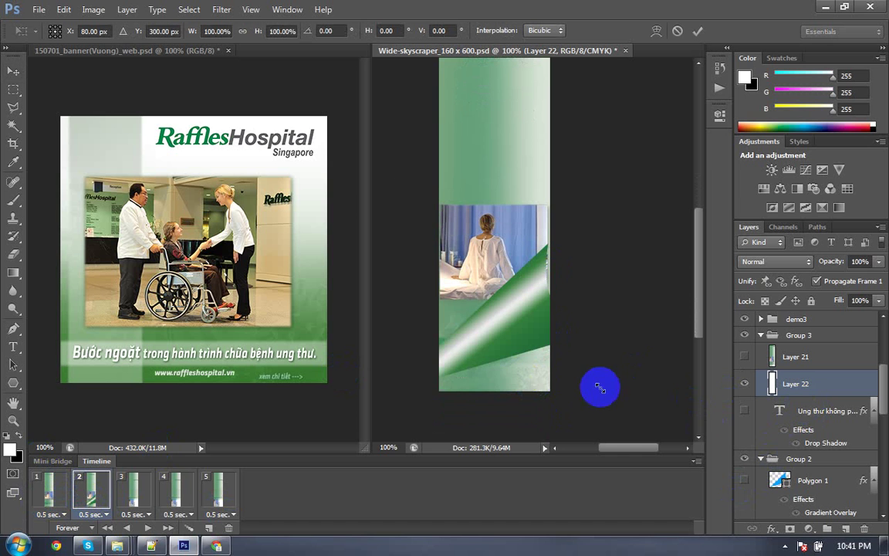
left_click_drag(391, 389, 460, 300)
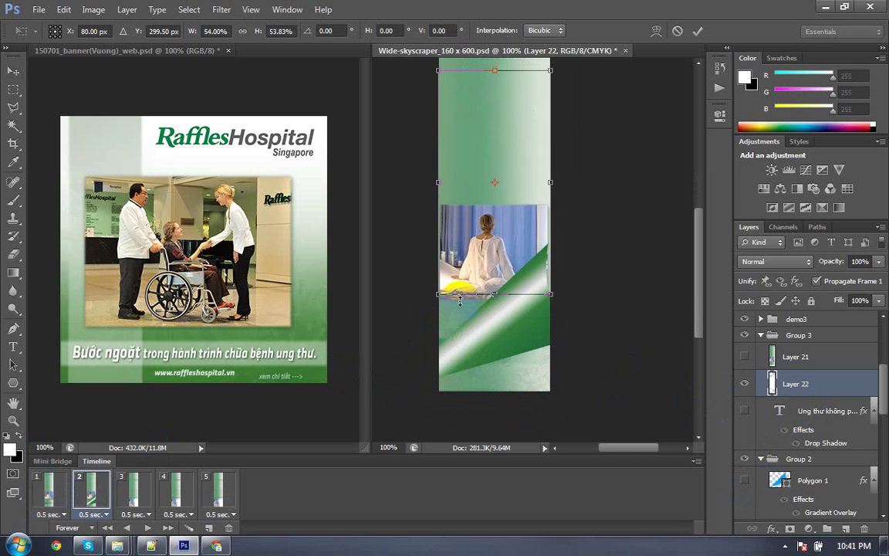
key("Return")
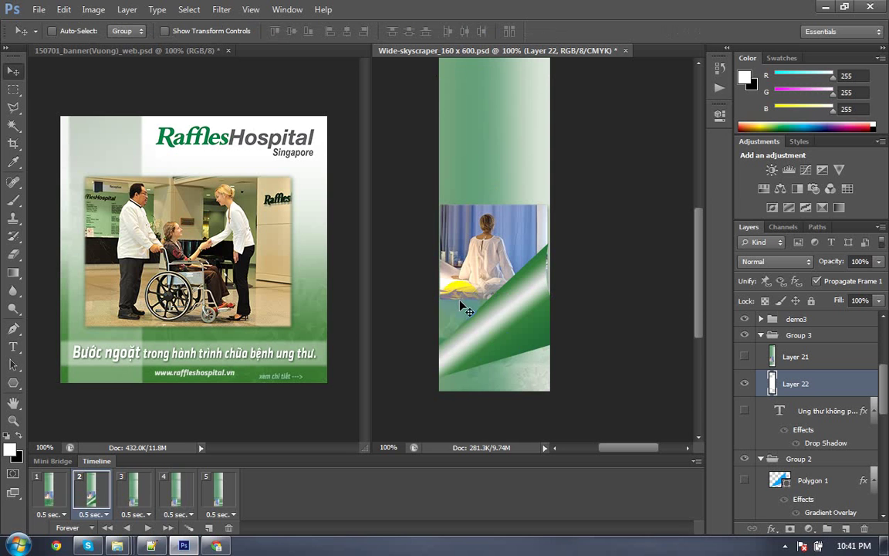
left_click_drag(460, 301, 465, 373)
Step: Preview frame 1, return to frame 2, and list the layers under the green curl
left_click(49, 490)
left_click(92, 498)
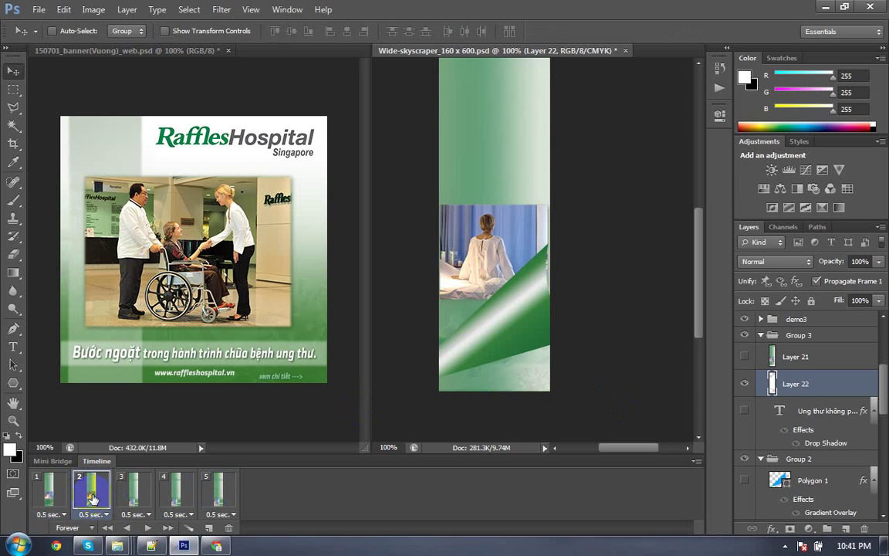
right_click(507, 363)
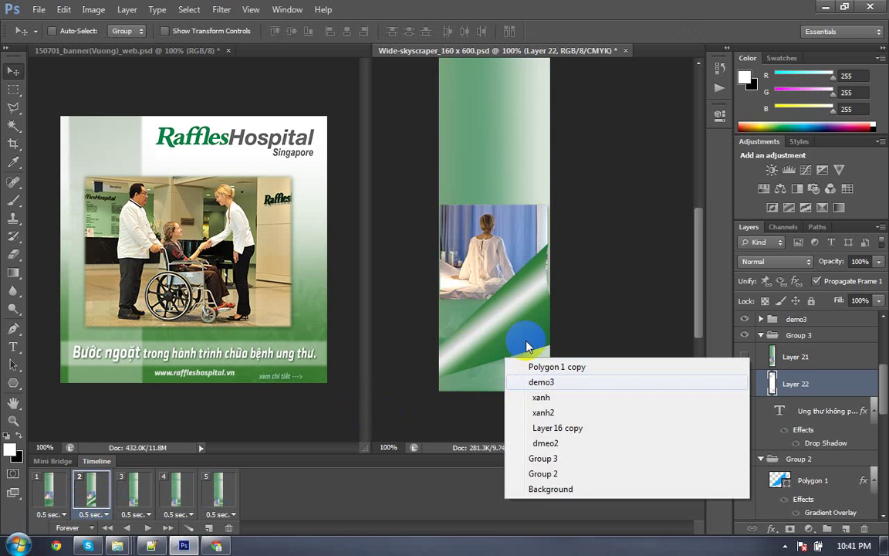
Step: Scale the Polygon 1 copy page-curl shape down to about 56%
left_click(774, 433)
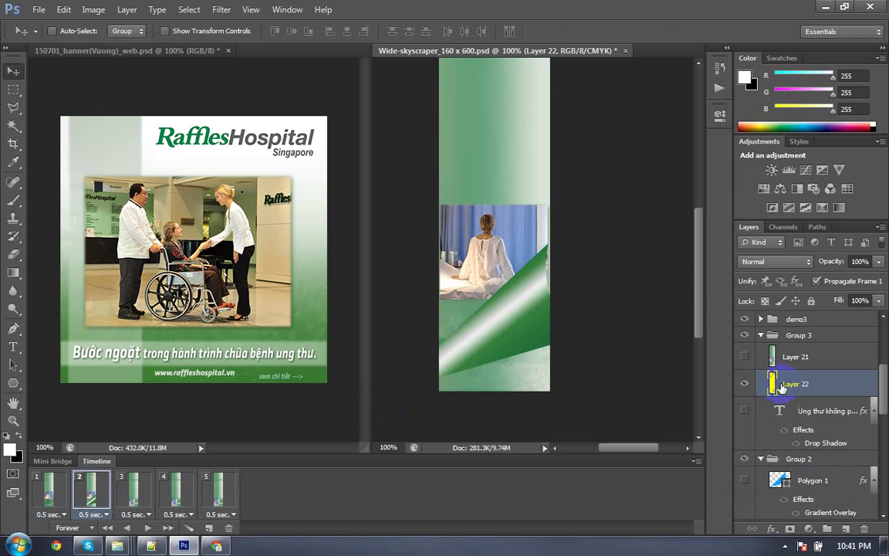
scroll(764, 417, "up", 5)
left_click(806, 431)
key("ctrl+t")
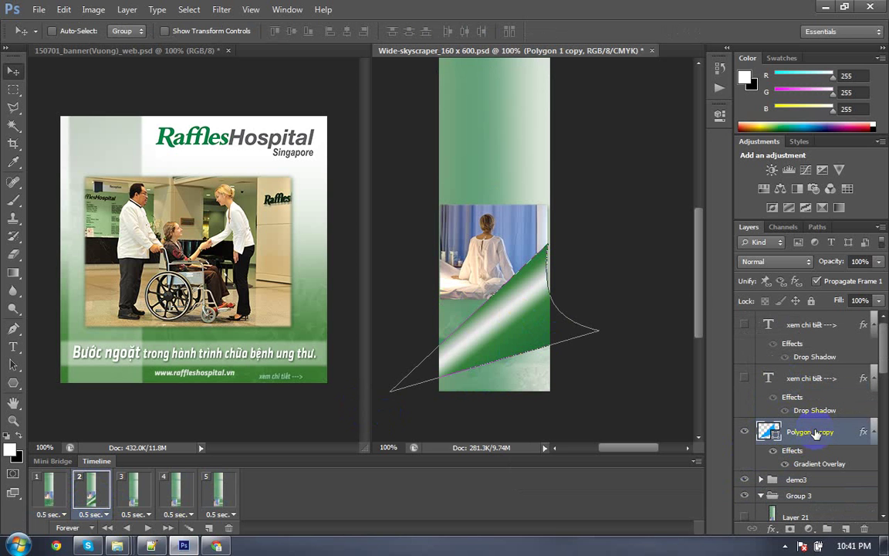
left_click_drag(390, 391, 438, 355)
key("Return")
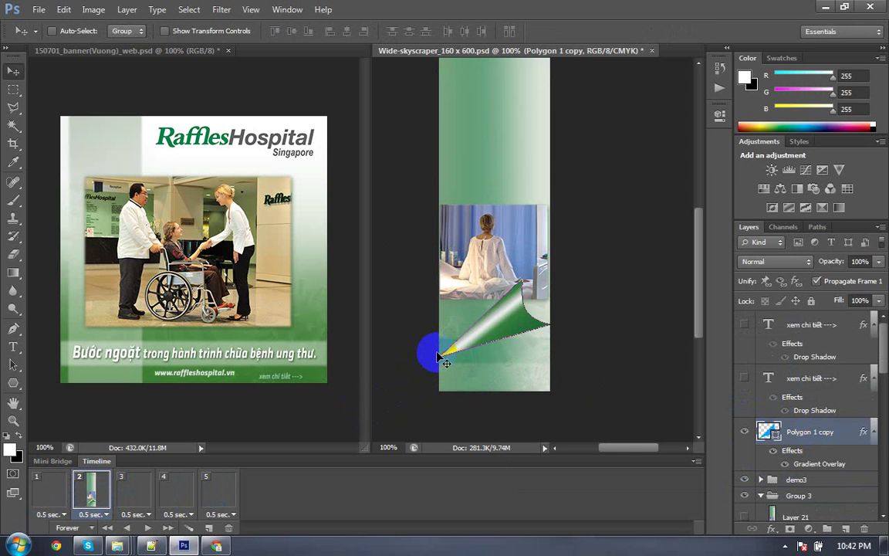
Step: At 200% zoom, move the page-peel corner down about 89 px and fine-nudge it
key("ctrl+plus")
scroll(483, 92, "down", 3)
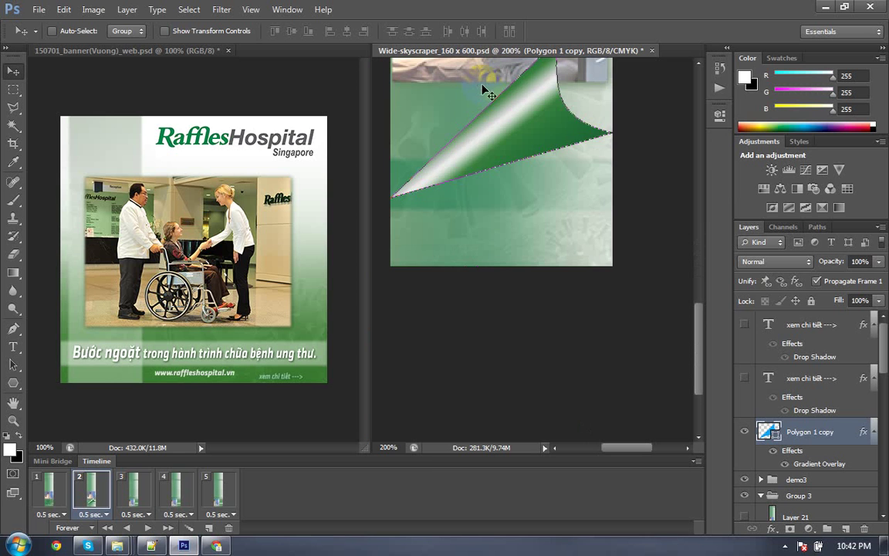
left_click_drag(483, 159, 483, 228)
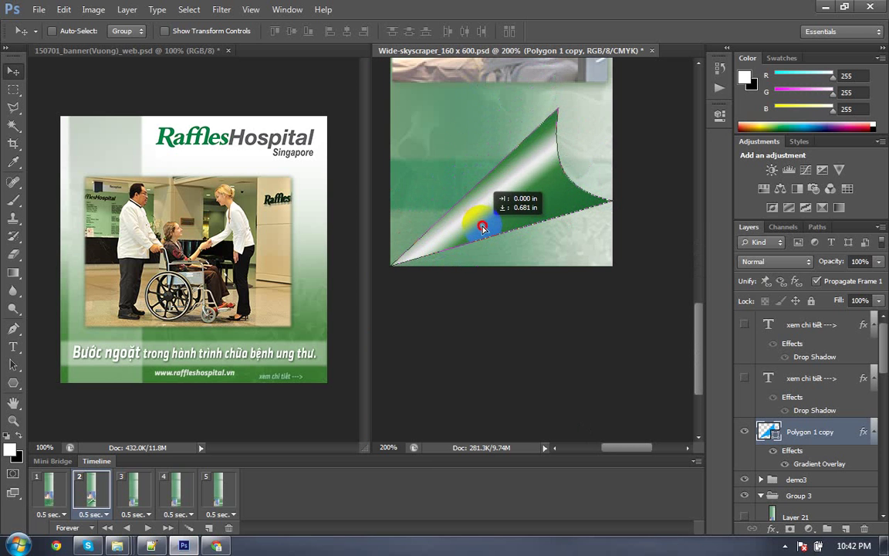
key("Up")
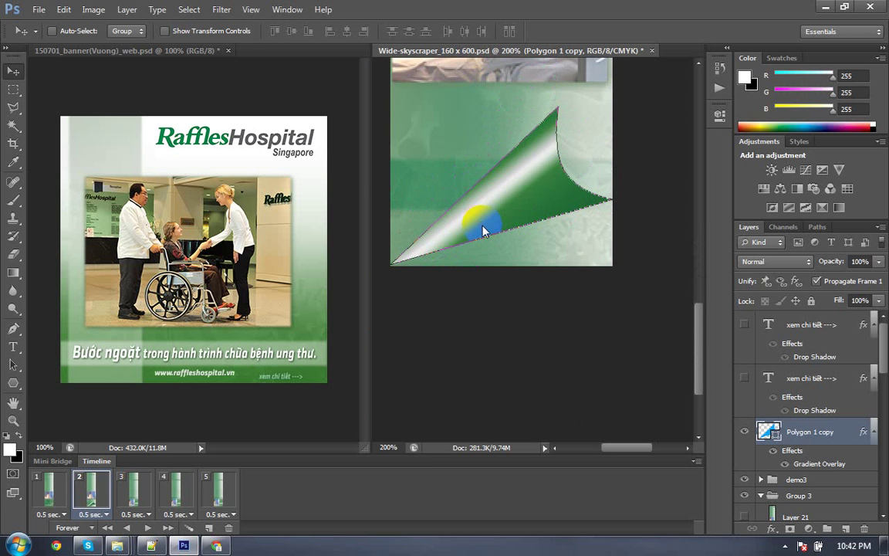
key("Down")
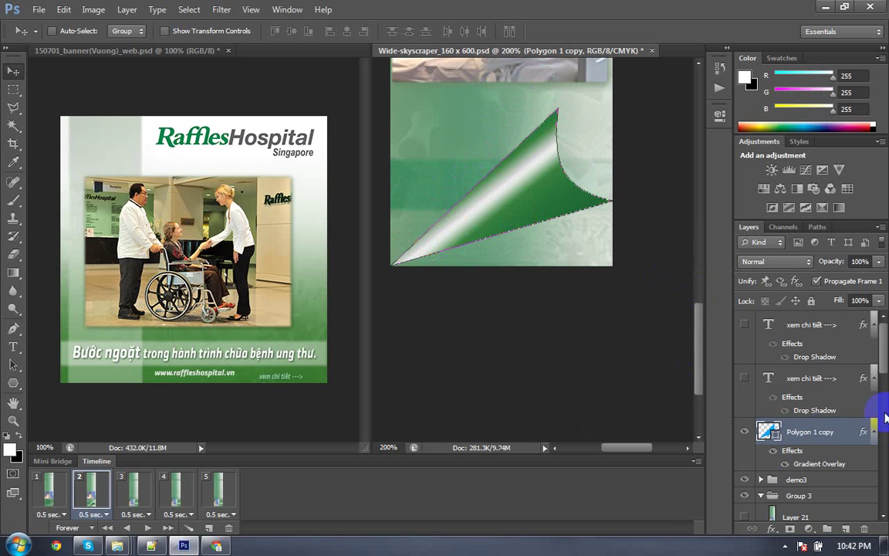
scroll(803, 407, "down", 1)
scroll(829, 411, "down", 2)
scroll(830, 410, "up", 1)
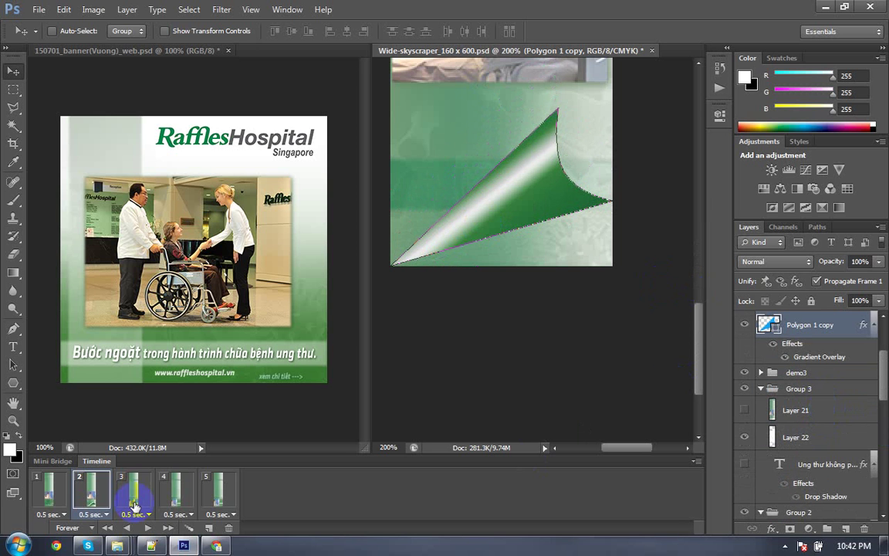
Step: Preview animation frames 1 and 2 in the Timeline
left_click(48, 490)
left_click(96, 503)
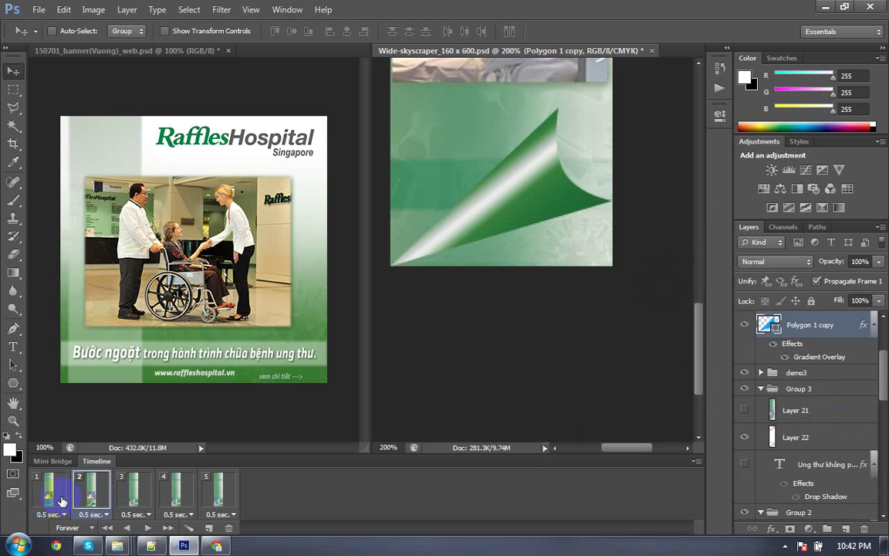
left_click(66, 497, "shift")
left_click(91, 493)
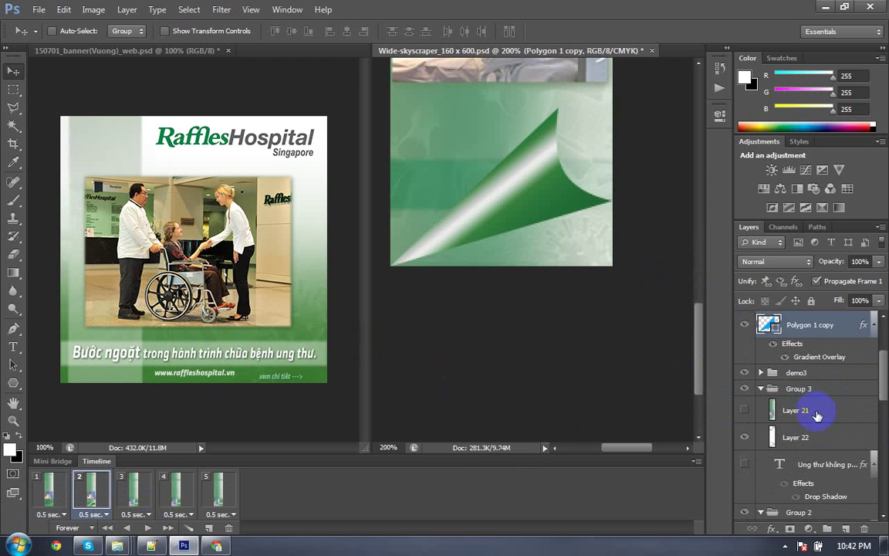
Step: Collapse Group 3, go back to frame 1 and zoom to show the whole banner
left_click(761, 389)
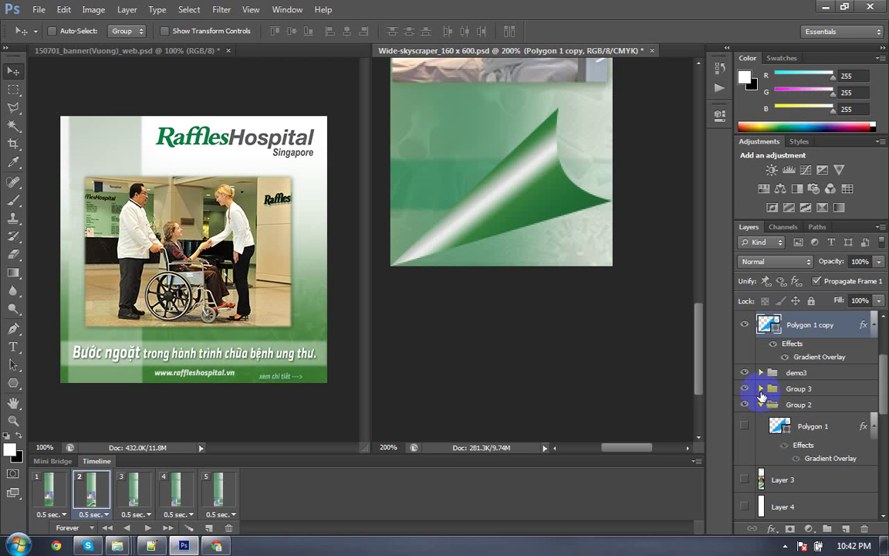
left_click(44, 503)
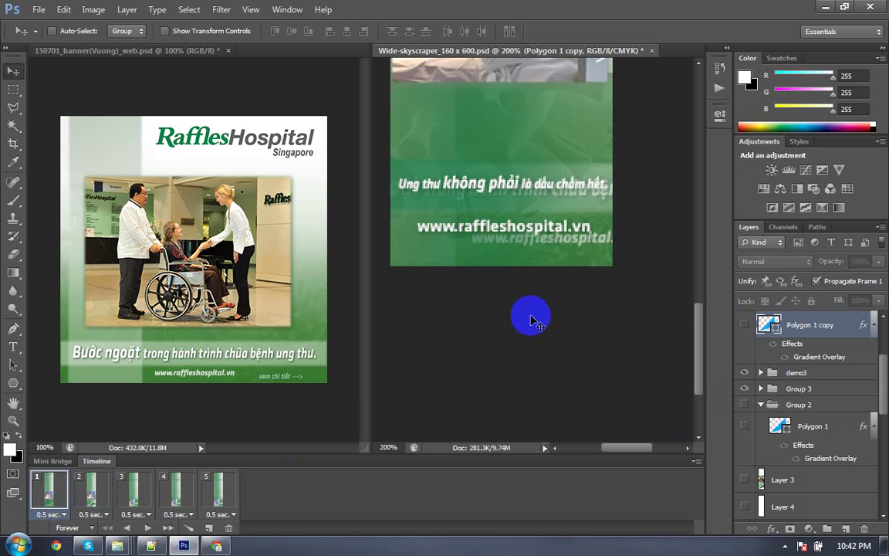
scroll(527, 322, "up", 1)
scroll(525, 318, "up", 2)
scroll(528, 312, "up", 1)
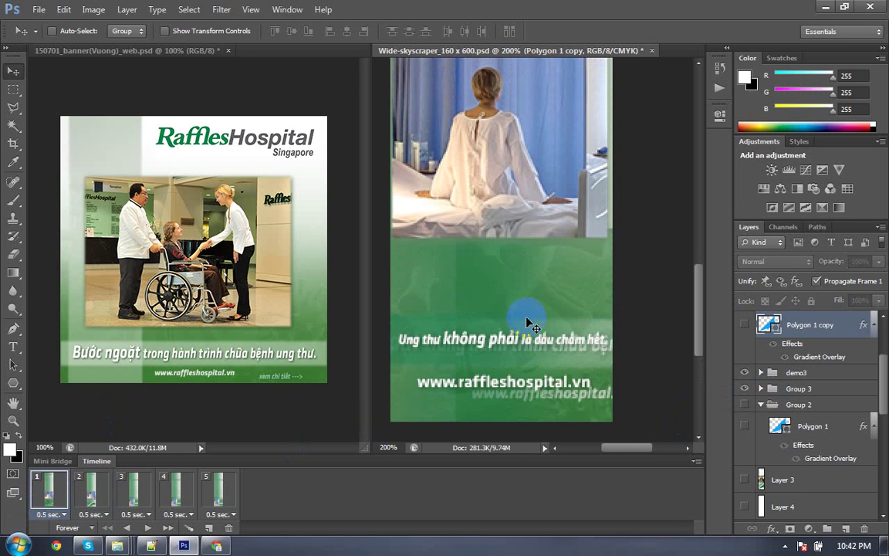
scroll(525, 340, "up", 2)
scroll(528, 345, "up", 2)
scroll(531, 341, "up", 1)
scroll(532, 309, "down", 3)
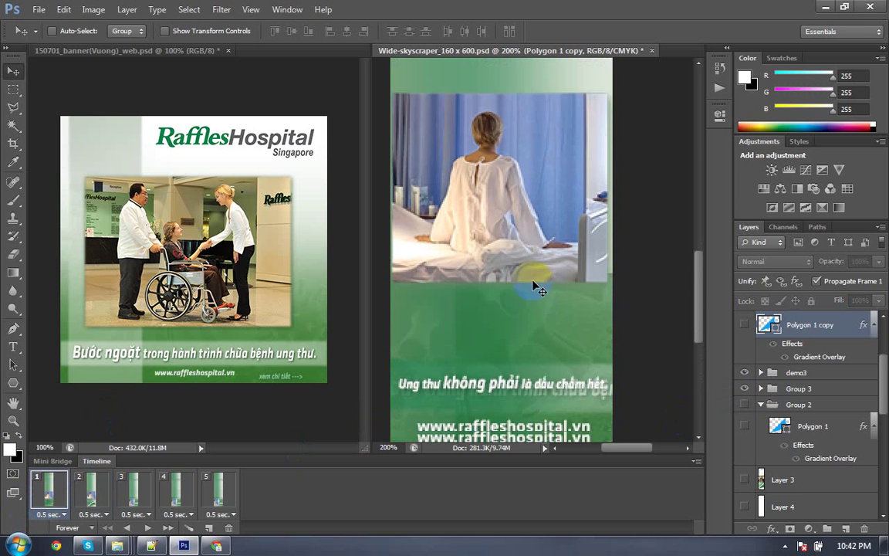
scroll(537, 287, "down", 4)
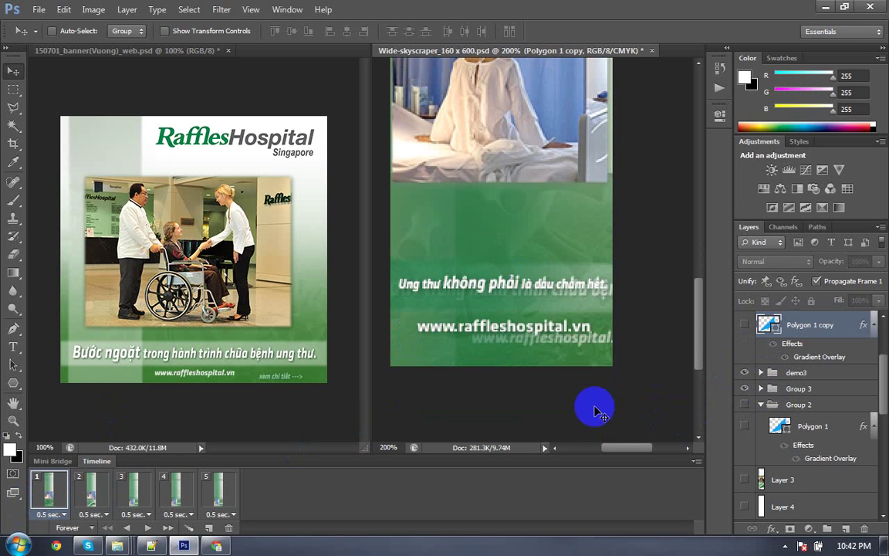
scroll(586, 360, "up", 1)
scroll(531, 377, "down", 2)
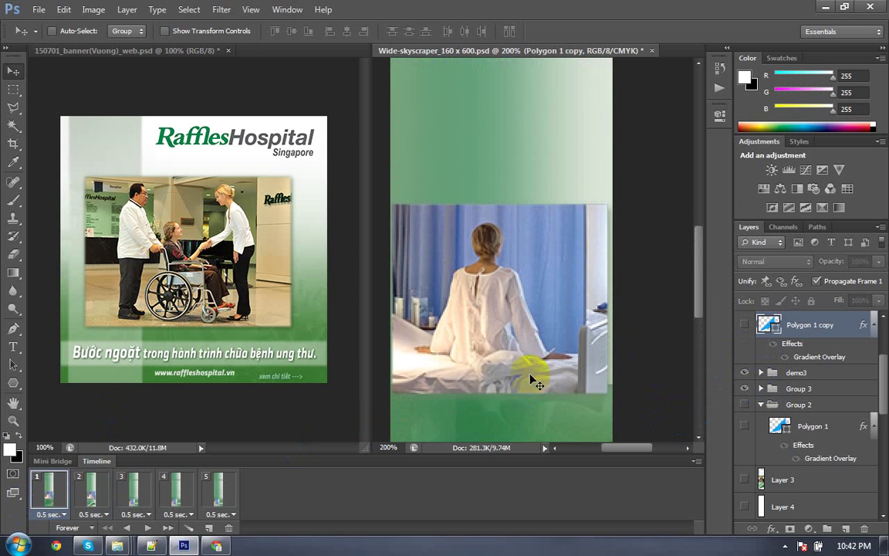
scroll(506, 337, "up", 4)
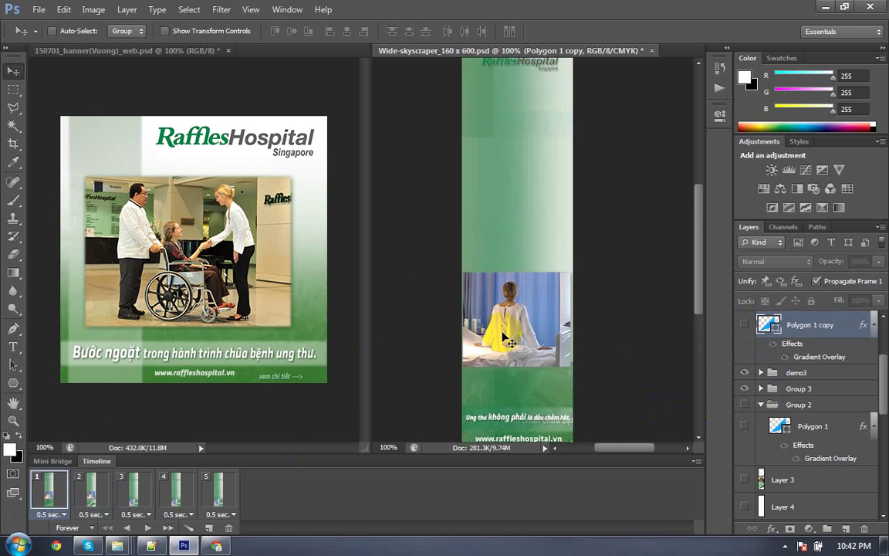
Step: Pick the xanh2 layer from the canvas and briefly toggle its visibility
right_click(532, 183)
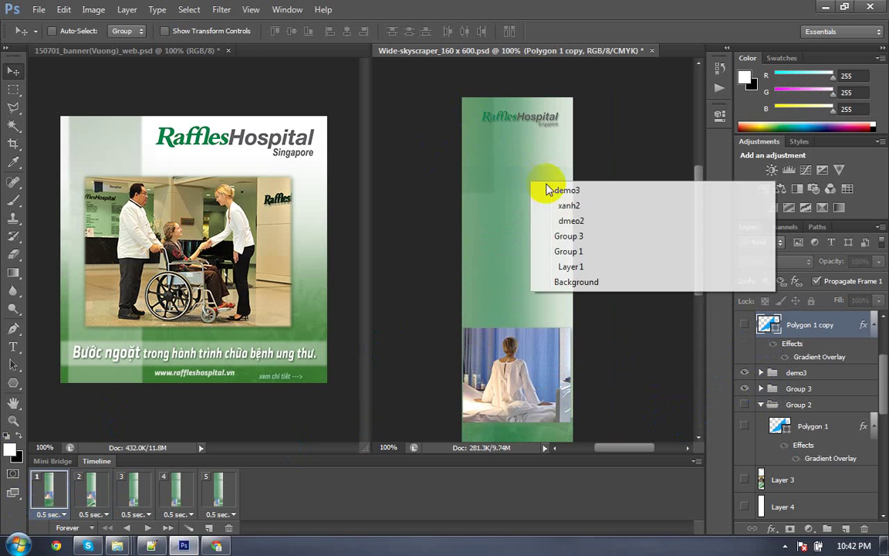
left_click(563, 207)
scroll(762, 363, "up", 3)
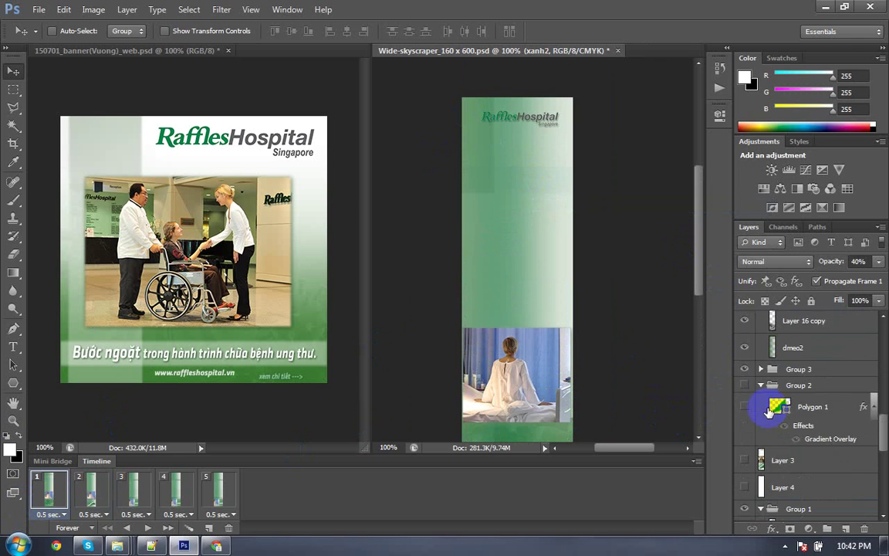
scroll(741, 408, "up", 3)
left_click(744, 402)
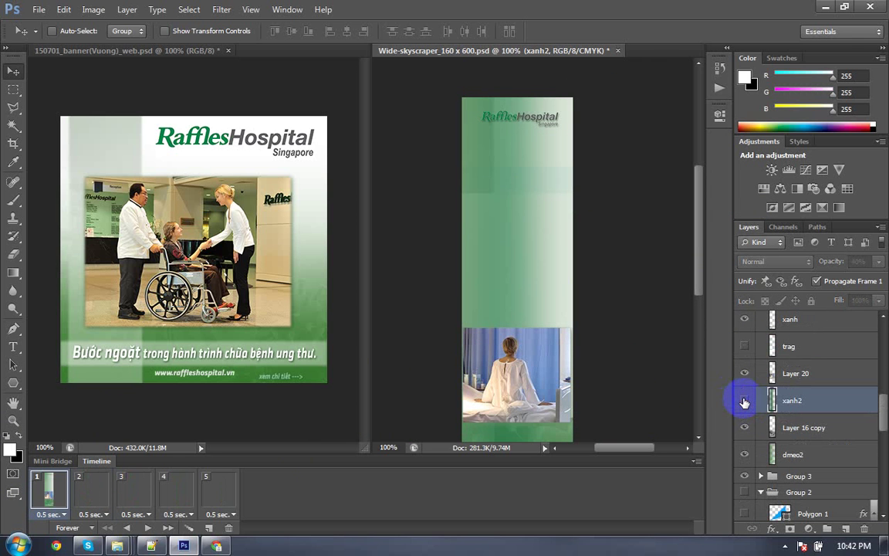
left_click(745, 402)
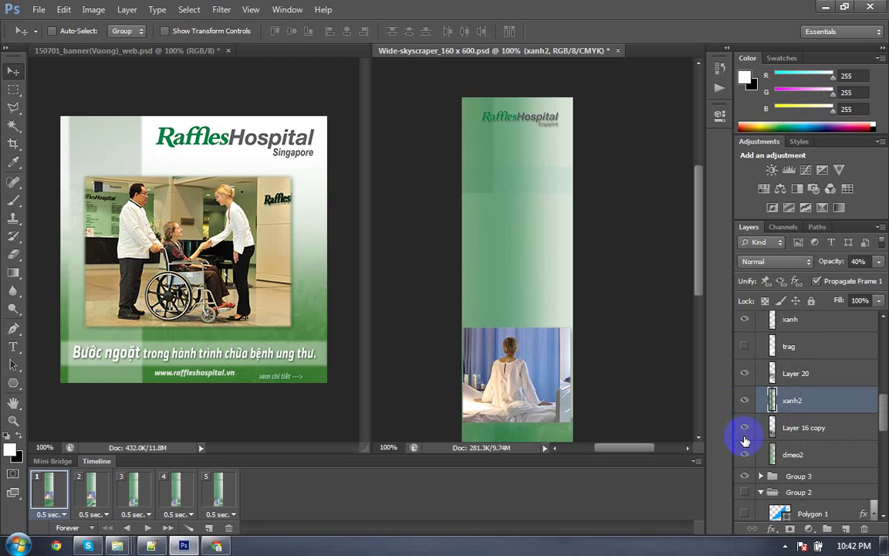
Step: Toggle Layer 16 copy's visibility and compare animation frames 1 and 2
left_click(744, 431)
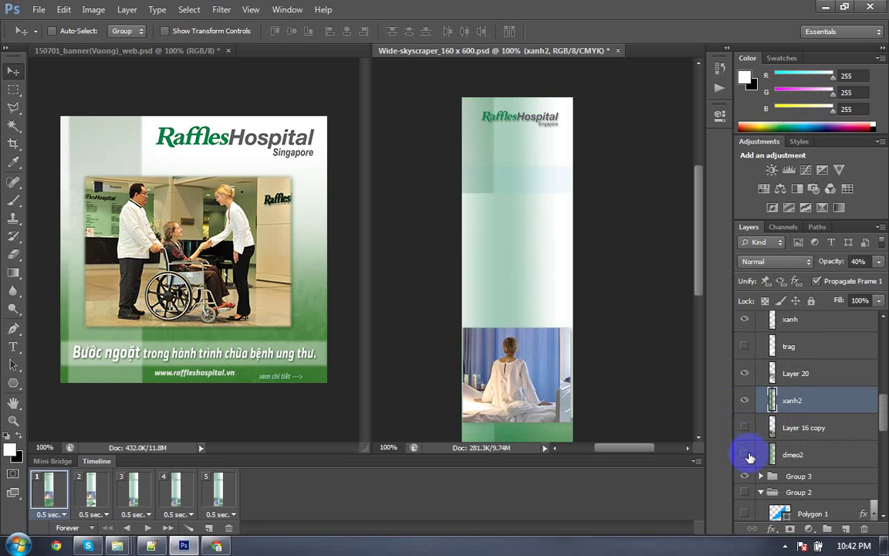
left_click(744, 429)
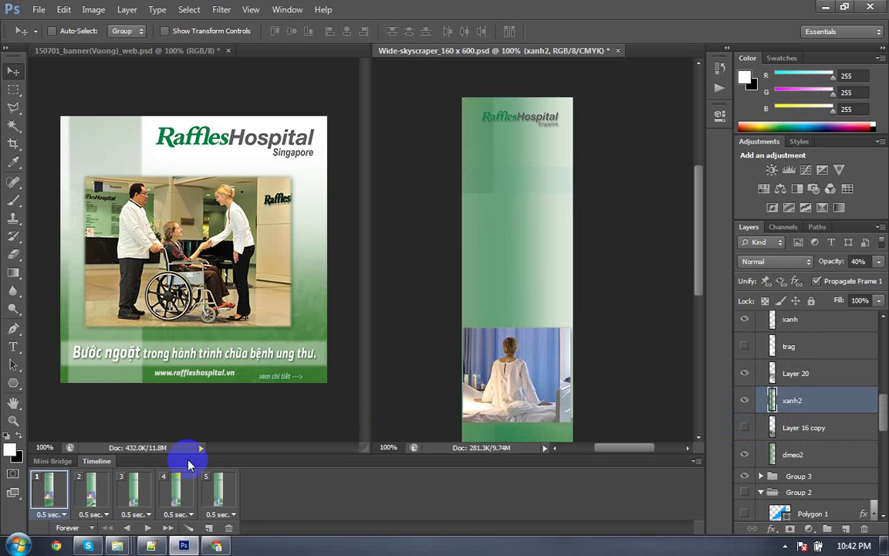
left_click(89, 498)
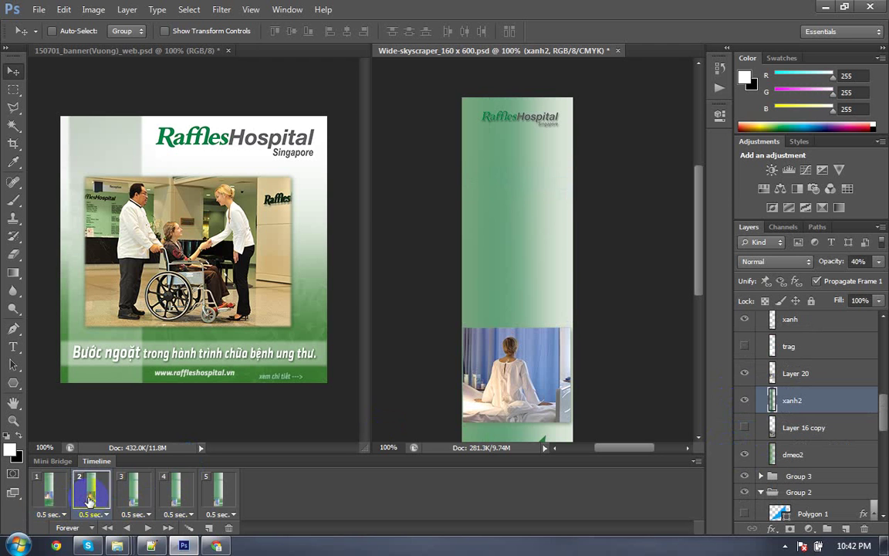
left_click(59, 498)
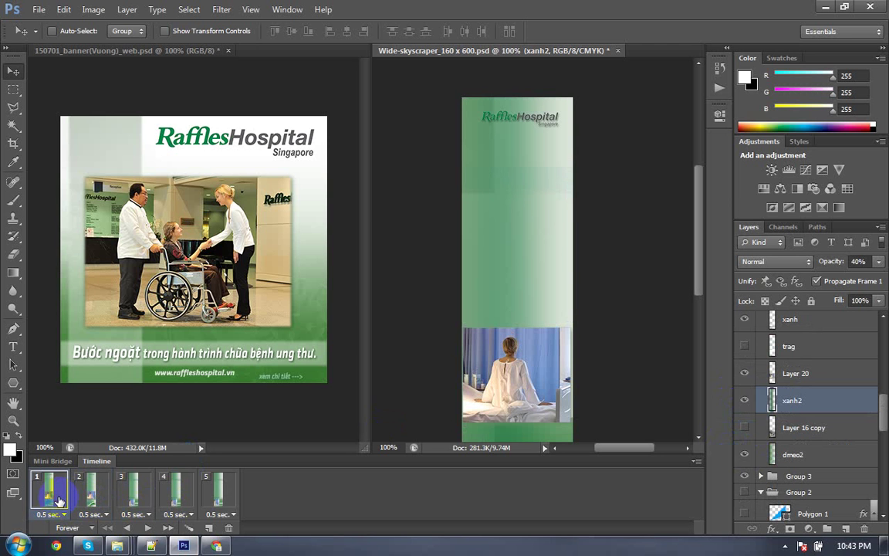
Step: Hide the them and Layer 1 layers, then show frame 2
scroll(811, 447, "down", 3)
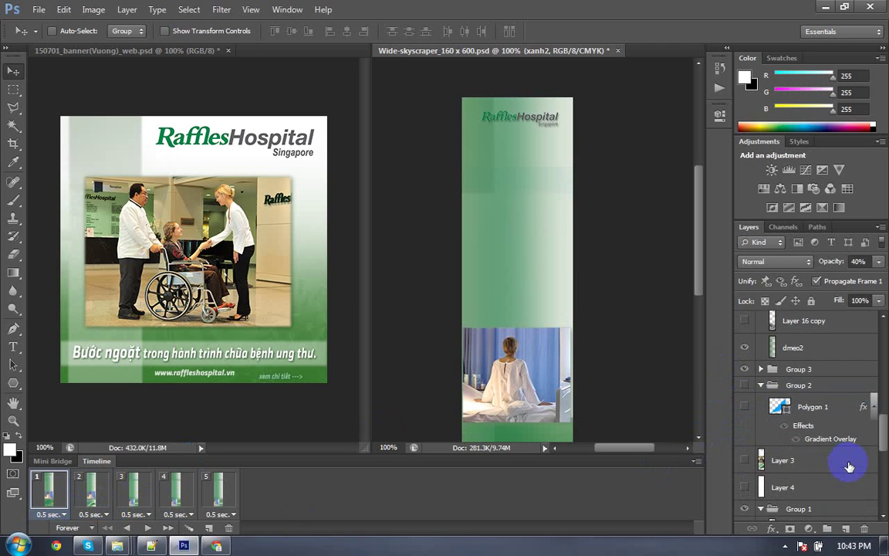
scroll(772, 471, "down", 5)
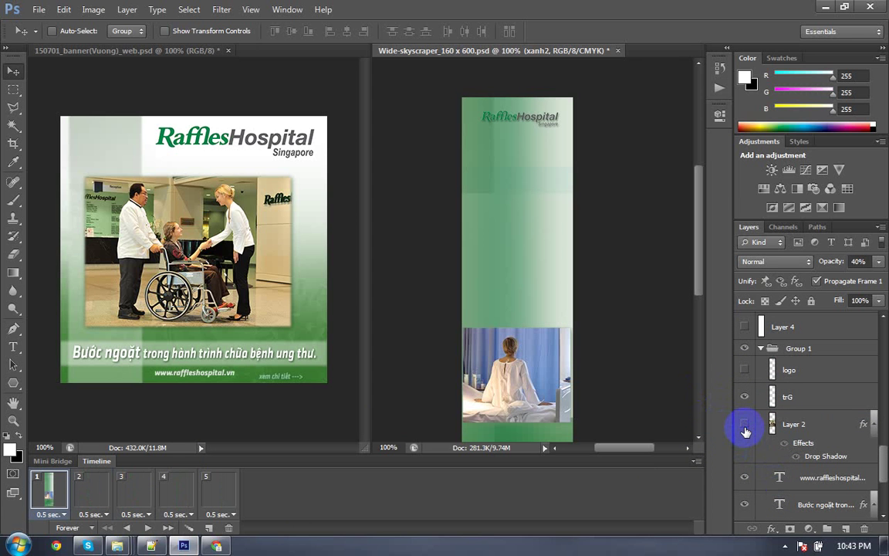
scroll(743, 428, "down", 3)
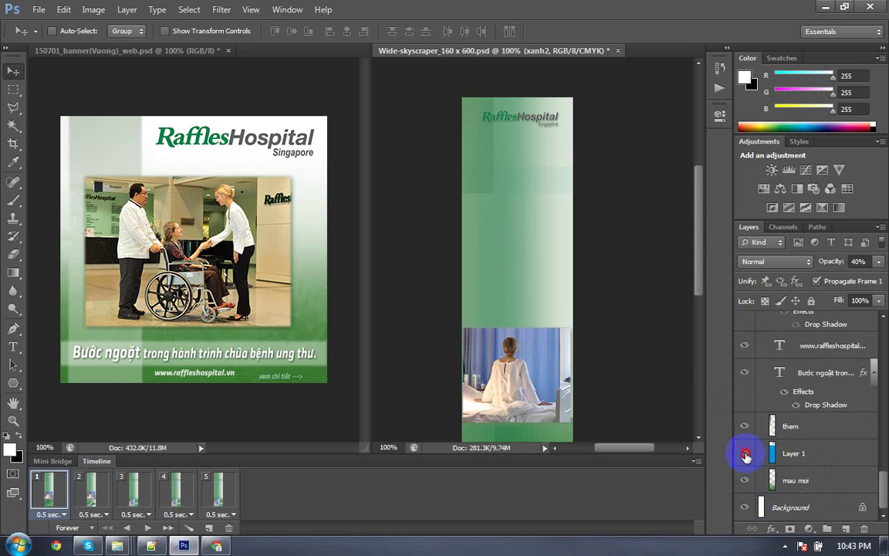
left_click_drag(746, 457, 744, 426)
left_click(79, 487)
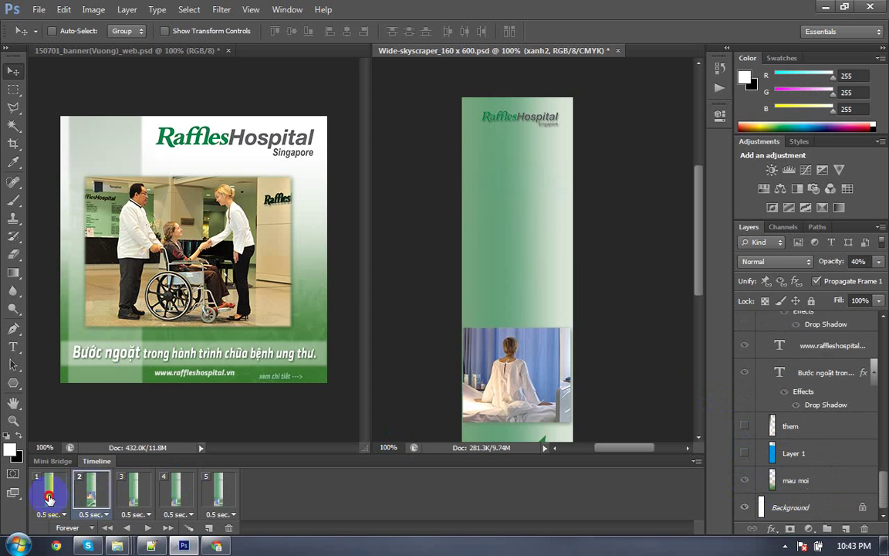
Step: On frame 1, toggle the URL text layer and hide the Vietnamese headline layer
left_click(48, 497)
scroll(564, 312, "down", 2)
scroll(566, 316, "down", 1)
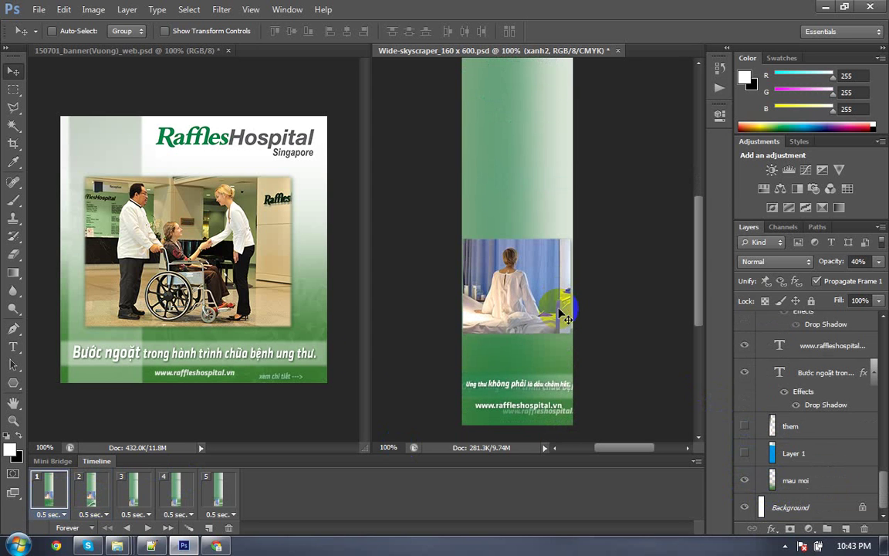
left_click(744, 347)
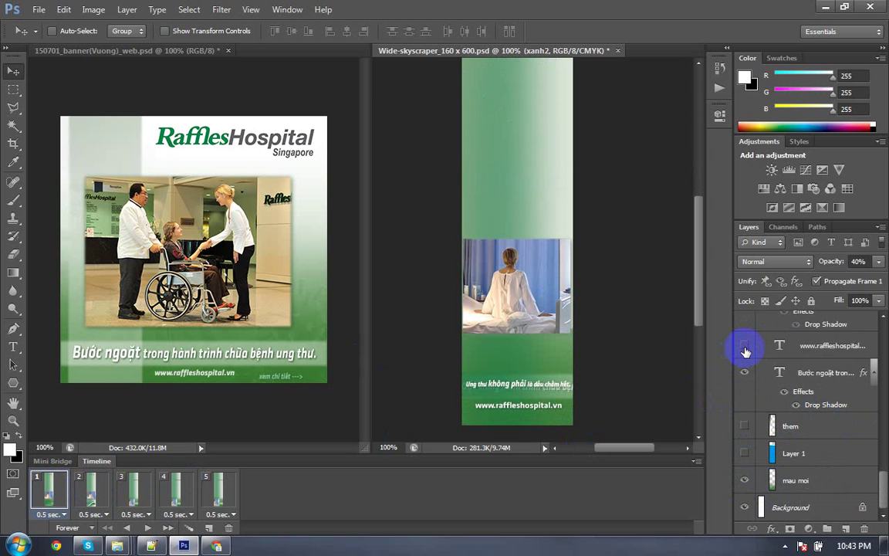
left_click(744, 347)
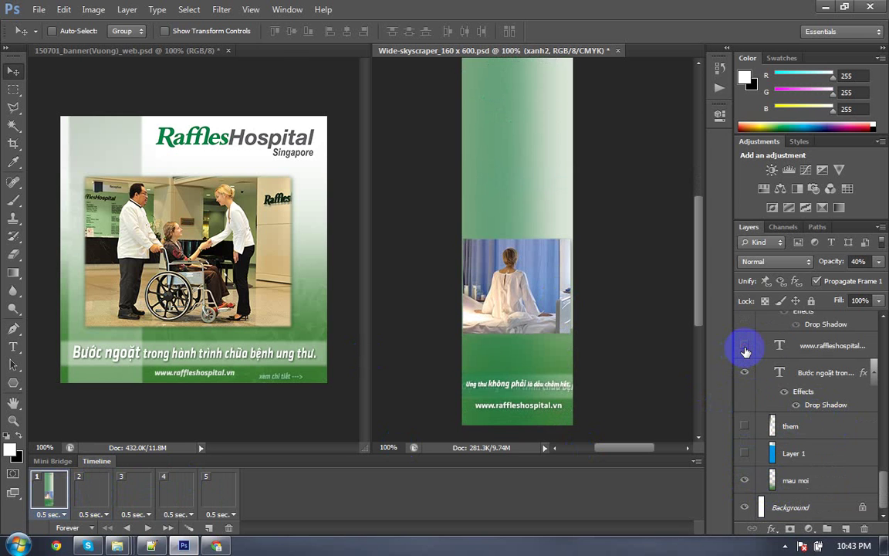
left_click(744, 376)
left_click(744, 376)
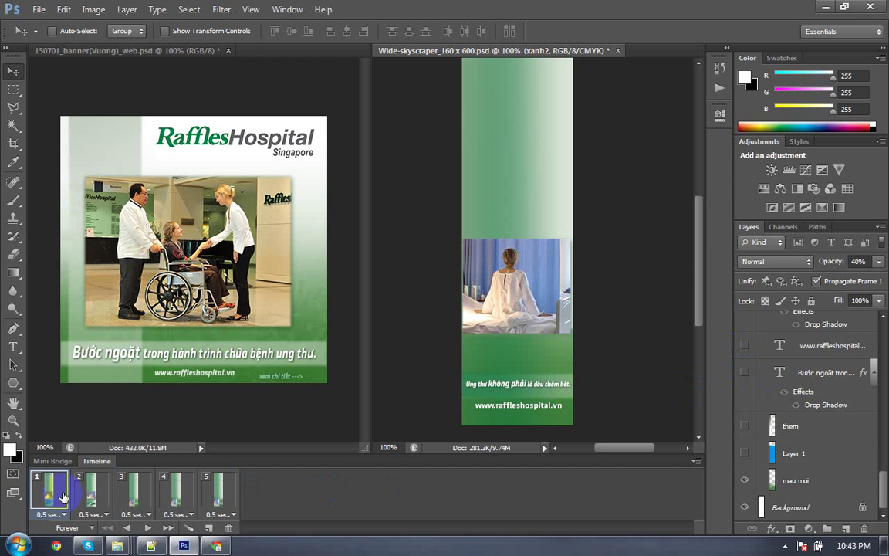
Step: Compare frames 1 and 2 for the page curl, ending on frame 1
left_click(93, 494)
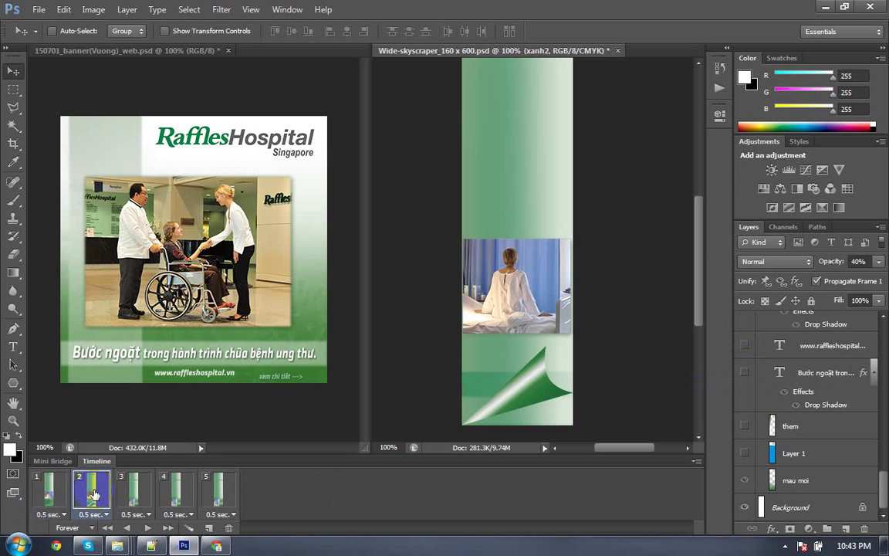
left_click(64, 494)
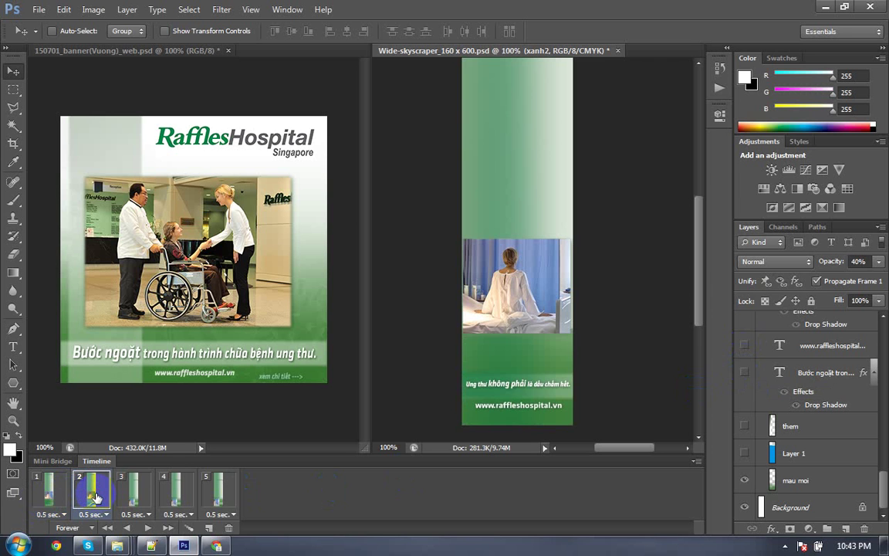
left_click(95, 498)
left_click(50, 490)
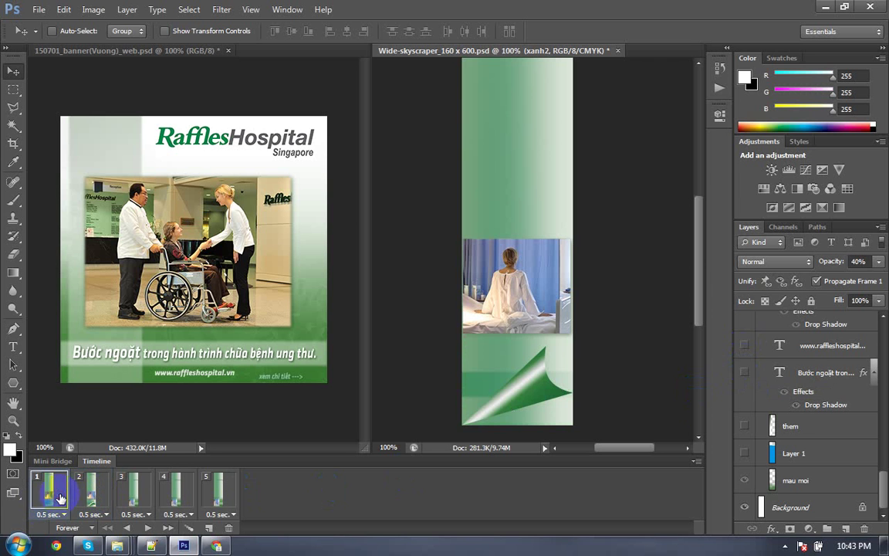
scroll(842, 473, "up", 3)
scroll(841, 473, "up", 3)
Step: Save the skyscraper banner
scroll(841, 473, "up", 3)
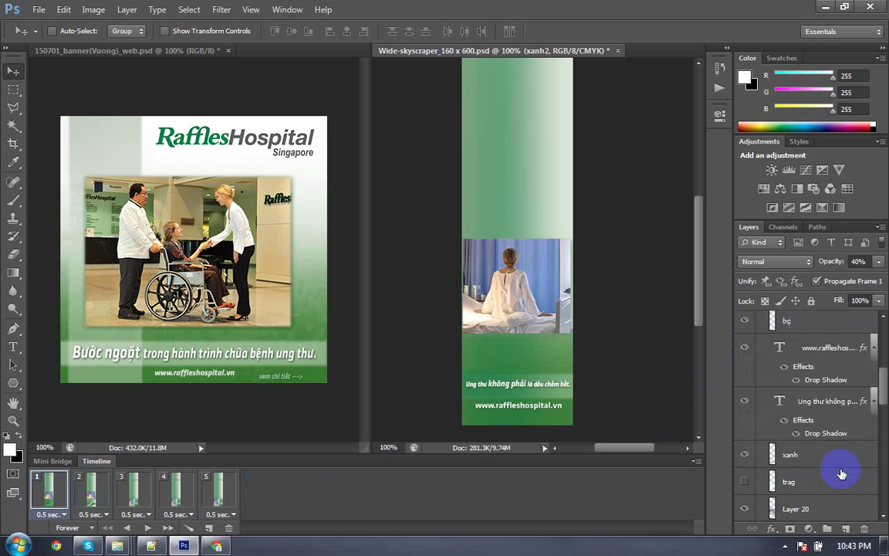
key("ctrl+s")
left_click_drag(551, 255, 540, 118)
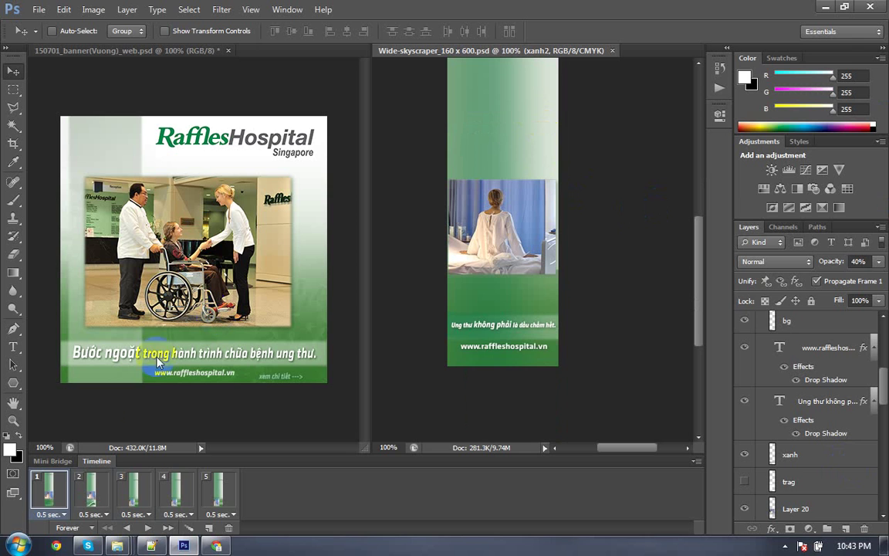
Step: On frame 2, check the demo3 group by hiding and re-showing it
left_click(91, 489)
left_click_drag(423, 317, 529, 325)
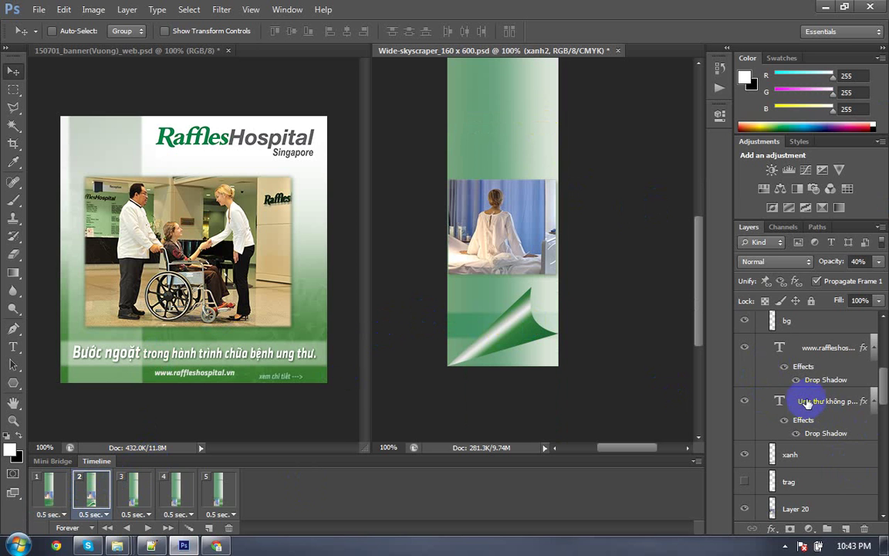
scroll(837, 417, "down", 5)
scroll(839, 419, "down", 2)
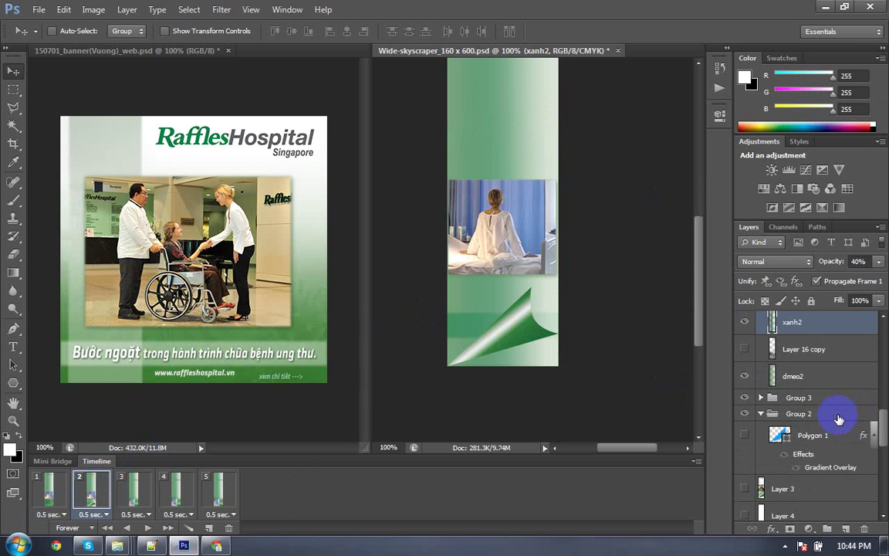
scroll(768, 396, "up", 3)
scroll(772, 396, "up", 3)
scroll(778, 399, "up", 3)
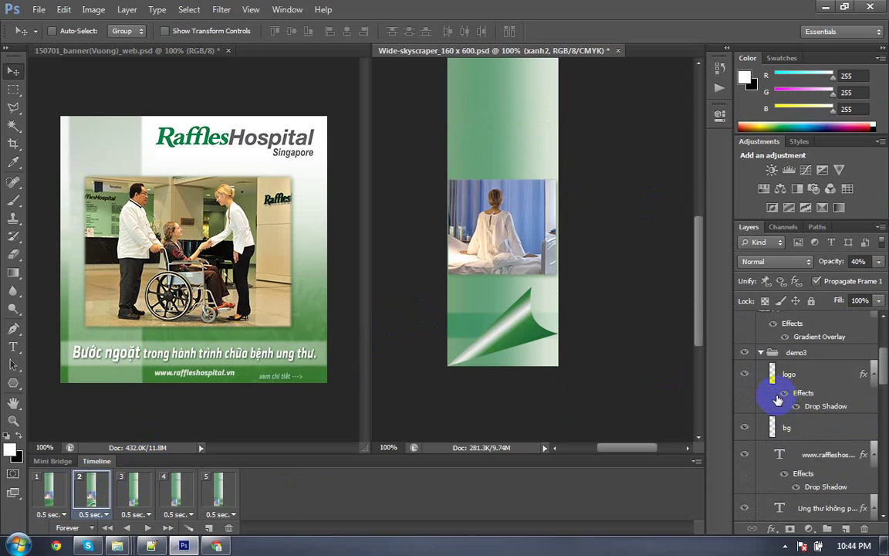
left_click(744, 353)
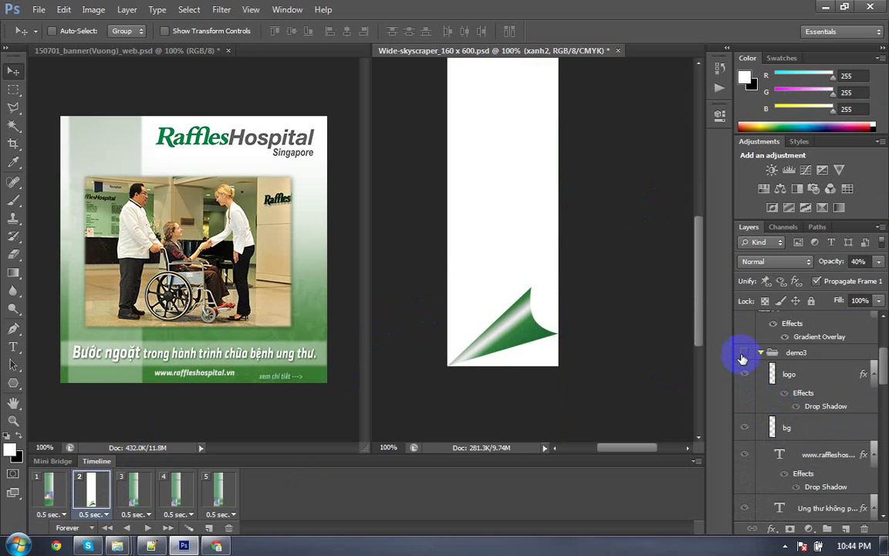
left_click(744, 352)
scroll(829, 397, "up", 3)
scroll(830, 396, "down", 3)
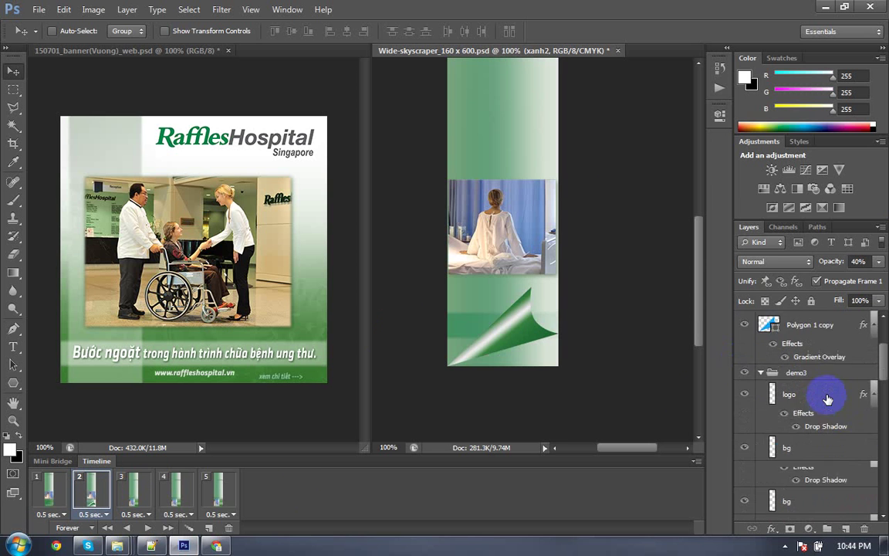
scroll(828, 399, "down", 3)
scroll(827, 399, "down", 3)
scroll(814, 403, "down", 3)
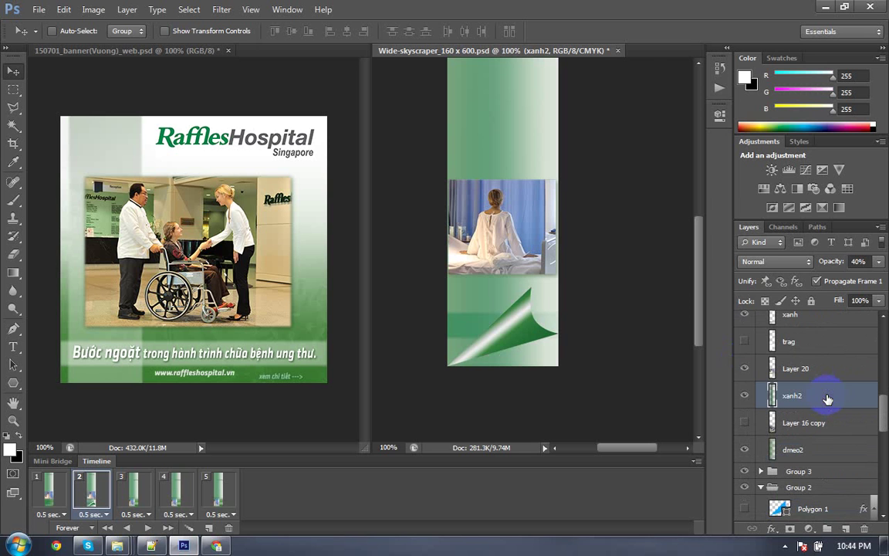
scroll(812, 404, "up", 3)
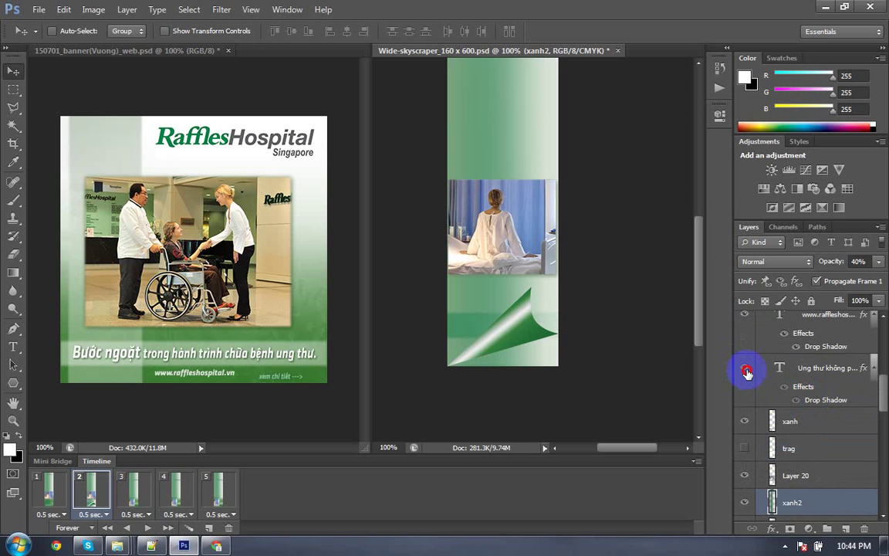
scroll(835, 418, "down", 4)
scroll(835, 417, "down", 2)
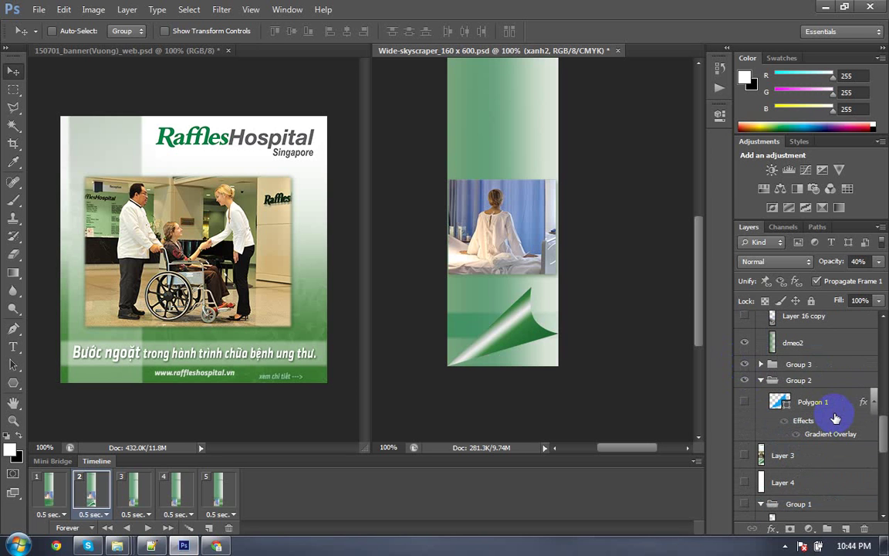
left_click(744, 456)
left_click(745, 456)
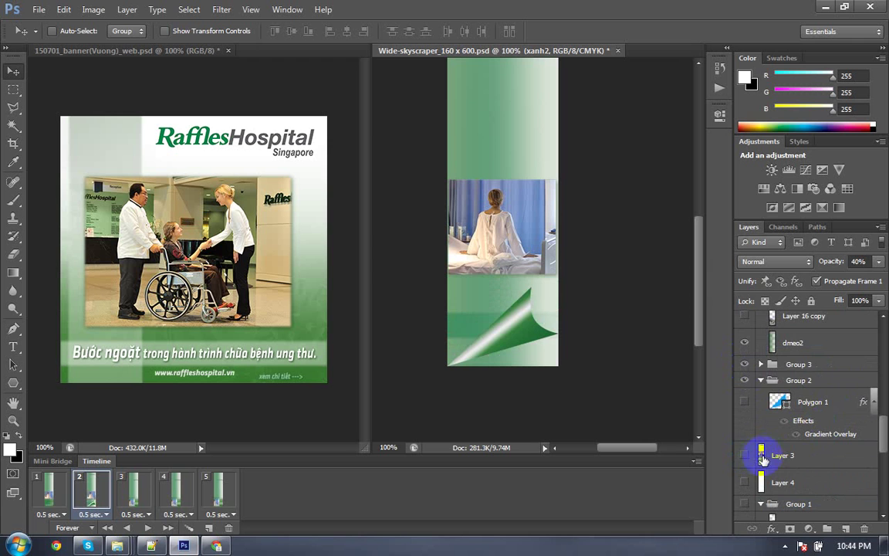
scroll(823, 464, "down", 4)
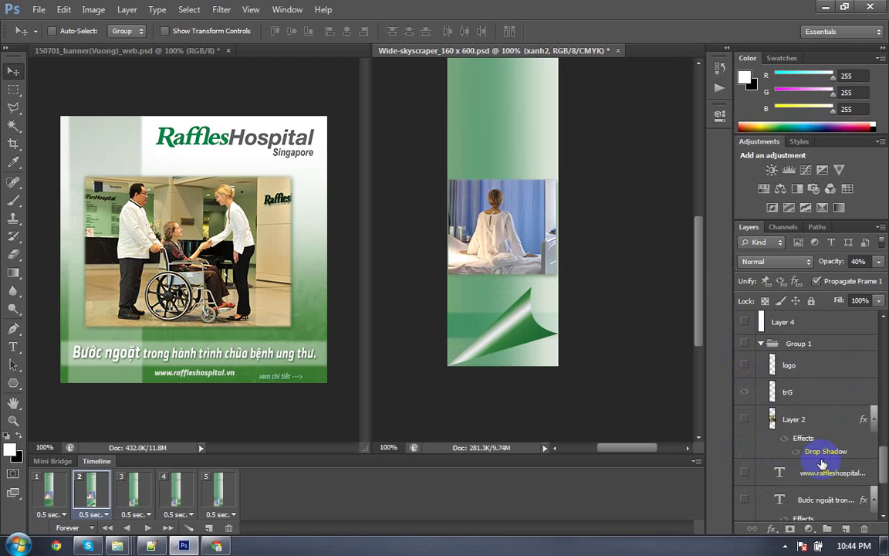
left_click(745, 472)
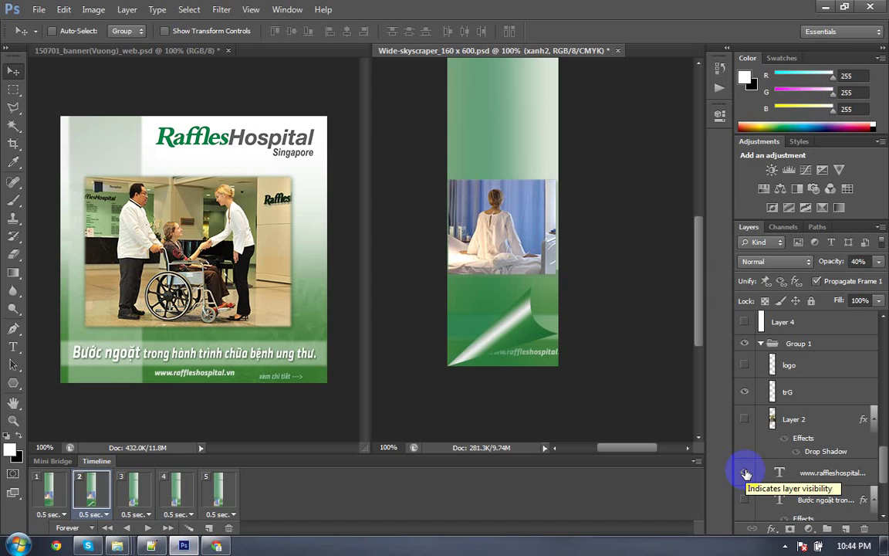
Step: Compare frames 1 and 2 and play the banner animation preview
left_click(48, 490)
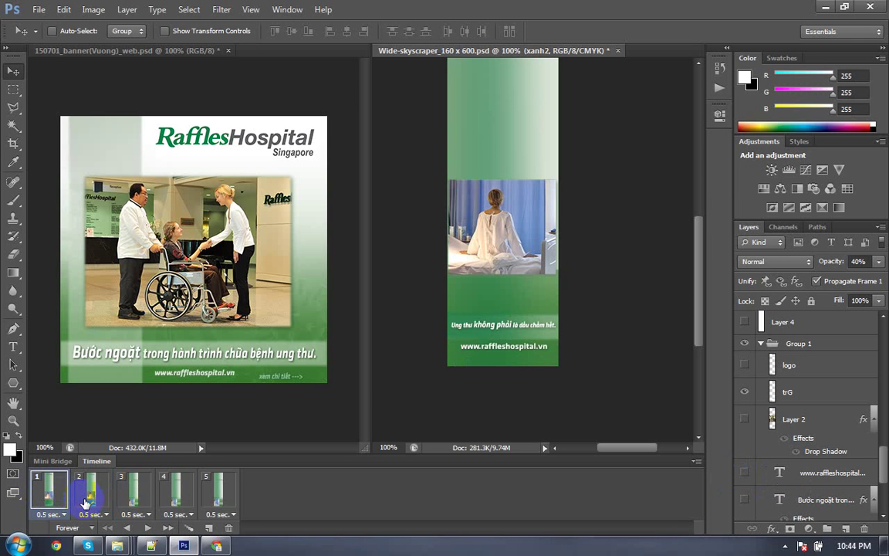
left_click(85, 503)
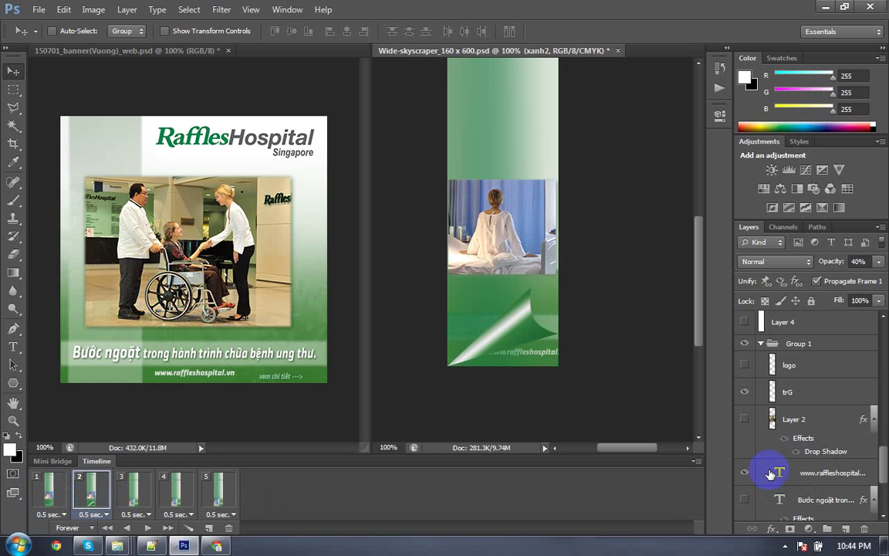
key("space")
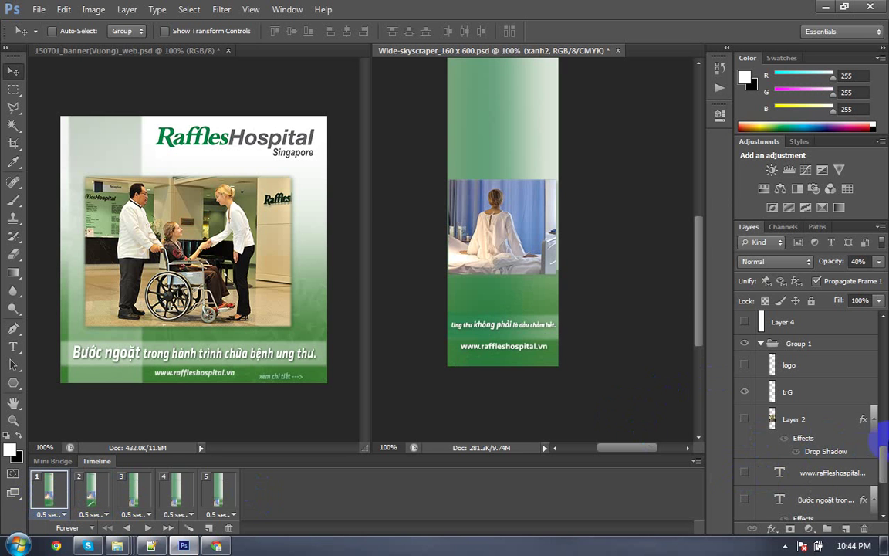
scroll(791, 393, "up", 2)
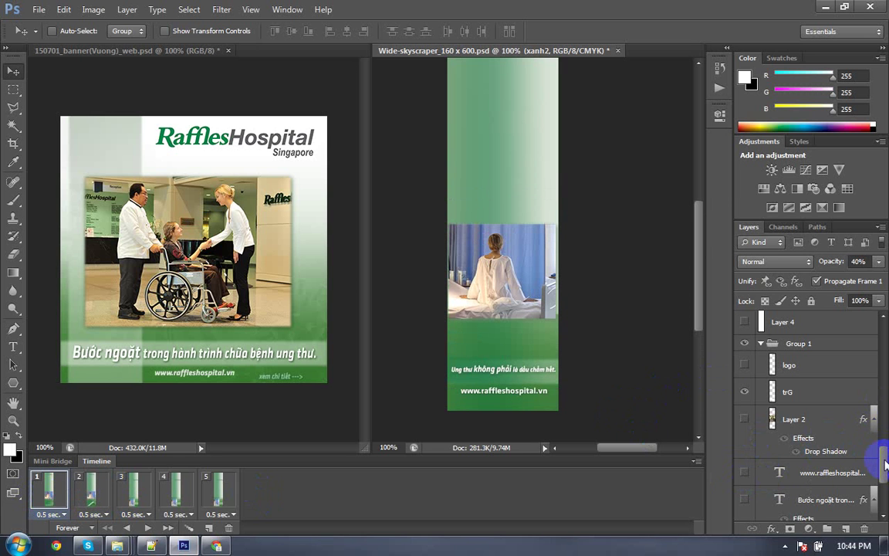
left_click_drag(884, 462, 885, 392)
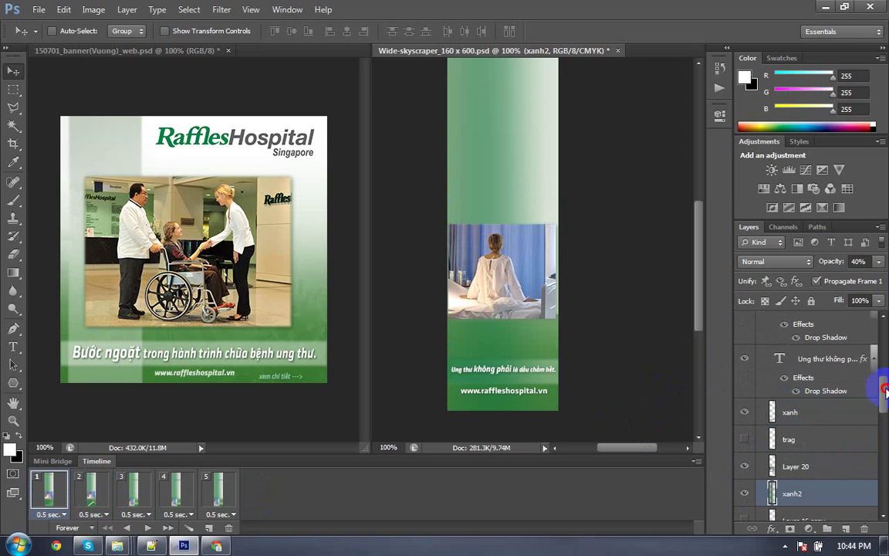
Step: Toggle the xanh background layer's visibility and make it the active layer
left_click(745, 414)
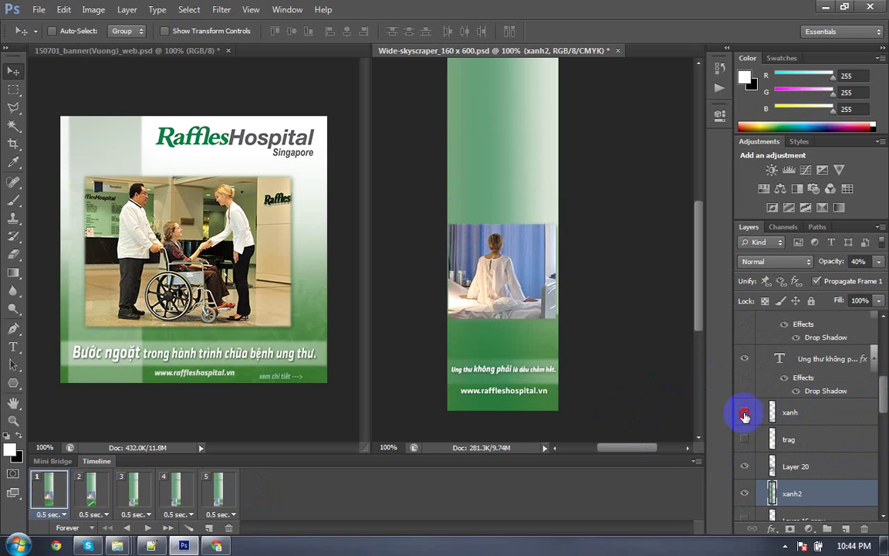
left_click(792, 413)
scroll(793, 436, "up", 2)
scroll(795, 437, "up", 3)
scroll(797, 440, "up", 2)
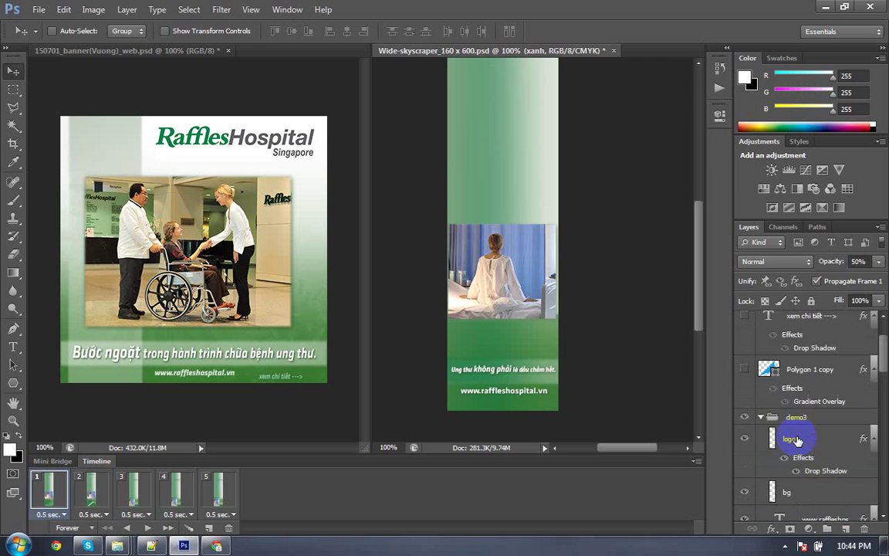
scroll(797, 440, "down", 3)
scroll(798, 440, "down", 3)
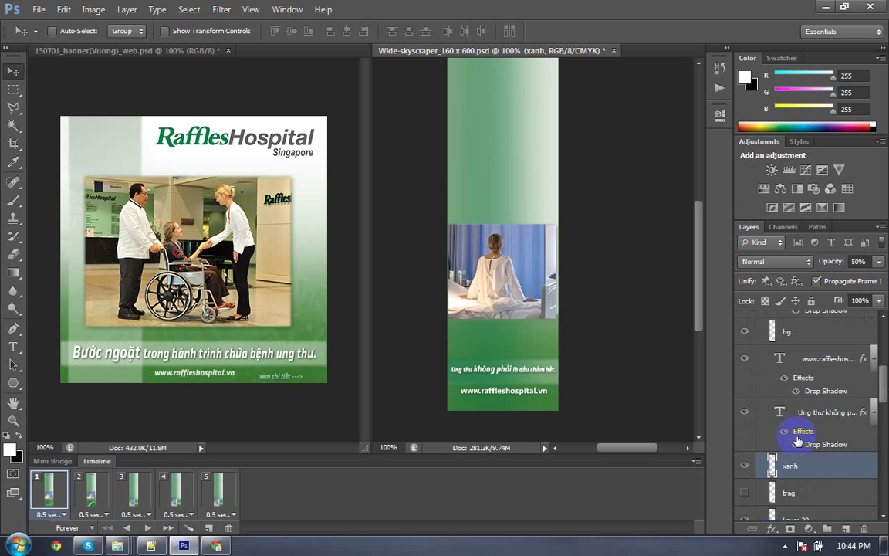
scroll(797, 440, "down", 2)
scroll(797, 440, "up", 2)
scroll(798, 440, "up", 3)
scroll(797, 440, "up", 2)
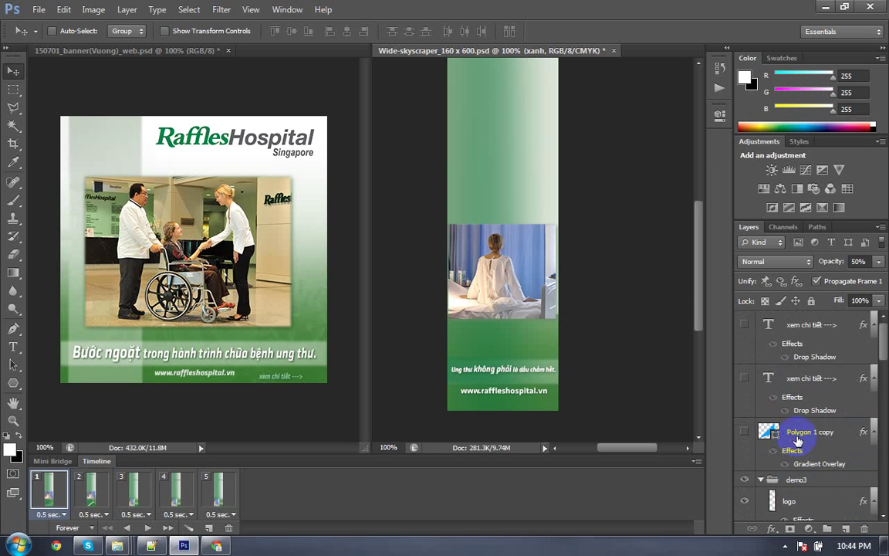
scroll(739, 423, "down", 2)
scroll(739, 423, "down", 2)
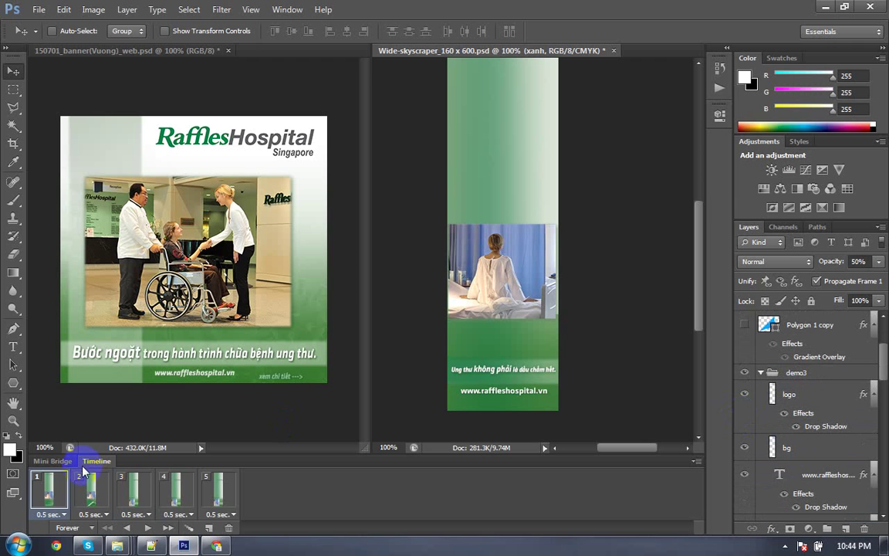
Step: Compare frames again, end on frame 1 and select the duplicate xem chi tiết layer
left_click(90, 490)
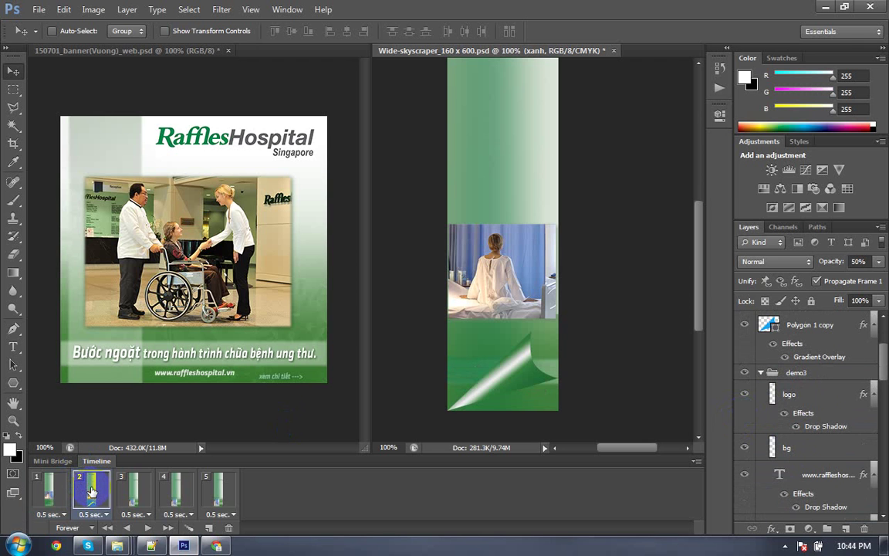
left_click(47, 491)
left_click(90, 490)
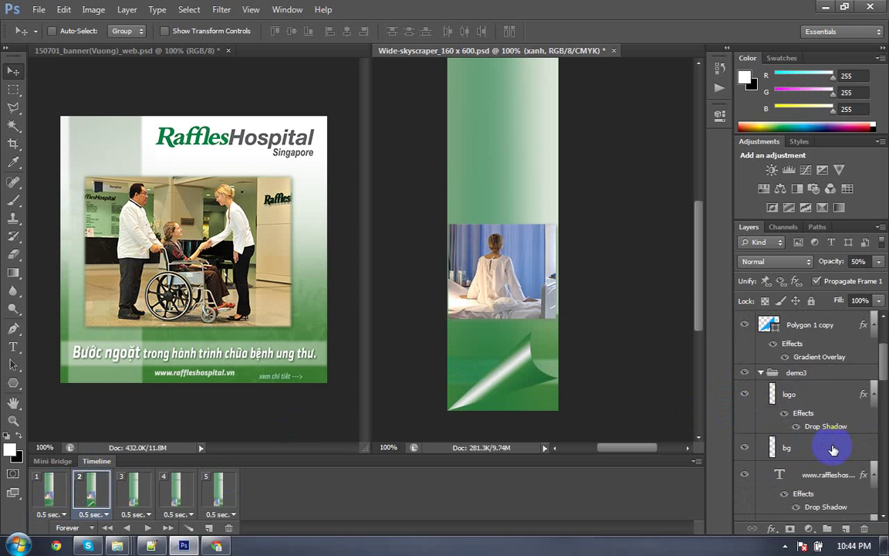
scroll(825, 447, "down", 2)
left_click(48, 488)
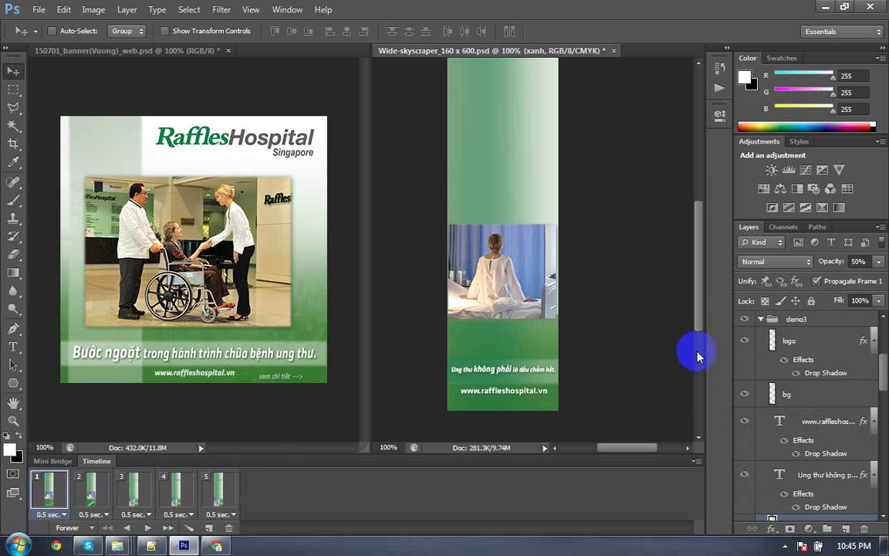
scroll(841, 405, "down", 3)
scroll(845, 409, "up", 6)
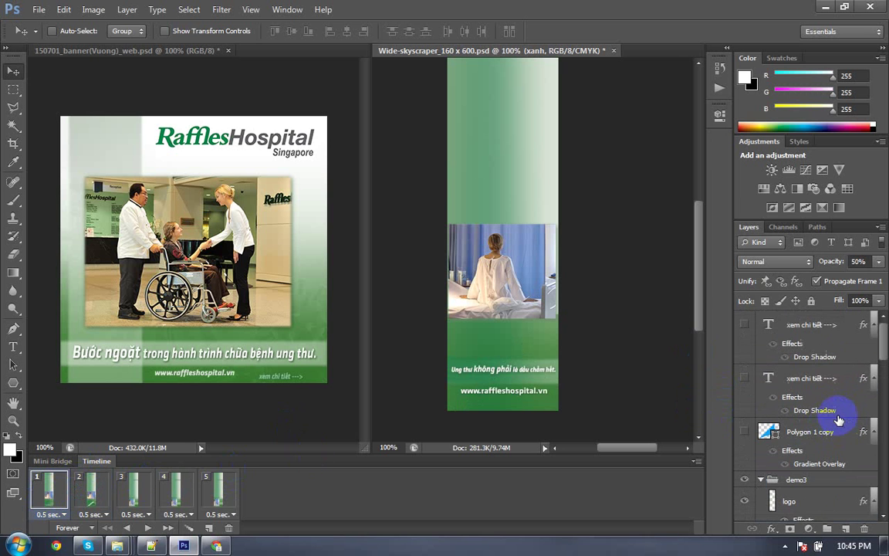
left_click(832, 338)
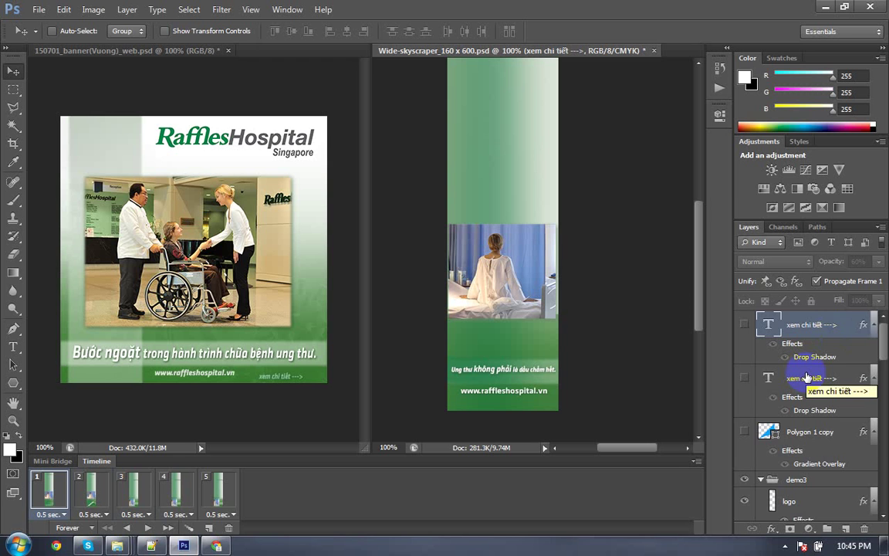
Step: Delete the duplicate xem chi tiết layer and stamp a merged copy above demo3
key("Delete")
left_click(797, 428)
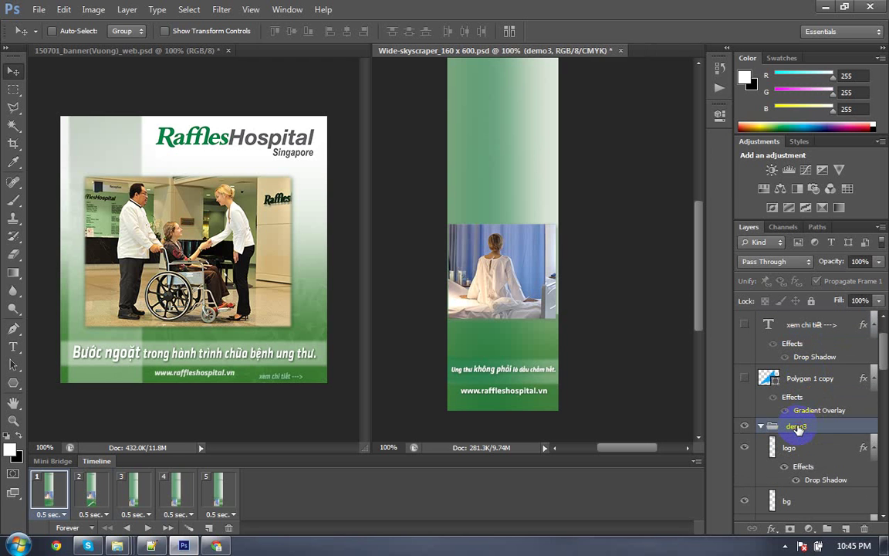
key("ctrl+shift+alt+e")
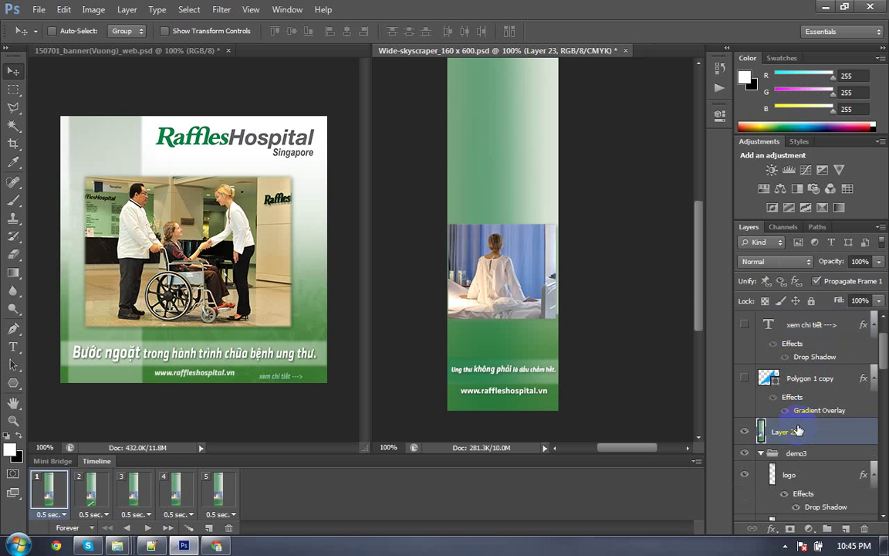
Step: Switch to frame 2 and zoom in on the banner's bottom green section
left_click(94, 488)
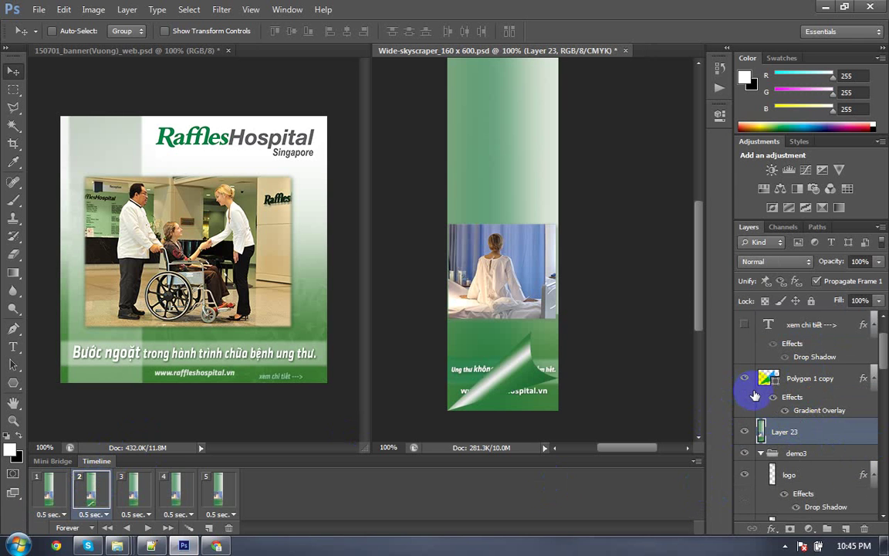
scroll(758, 402, "down", 1)
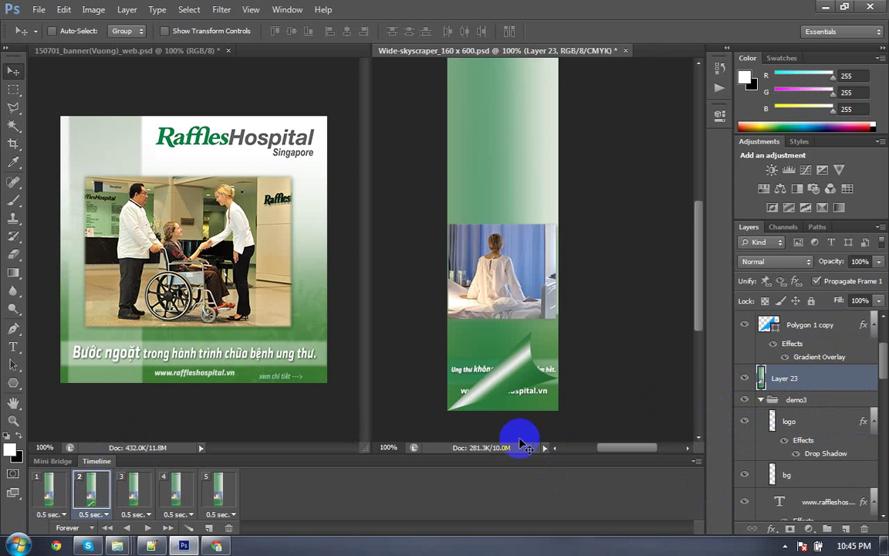
key("ctrl+plus")
scroll(540, 185, "down", 3)
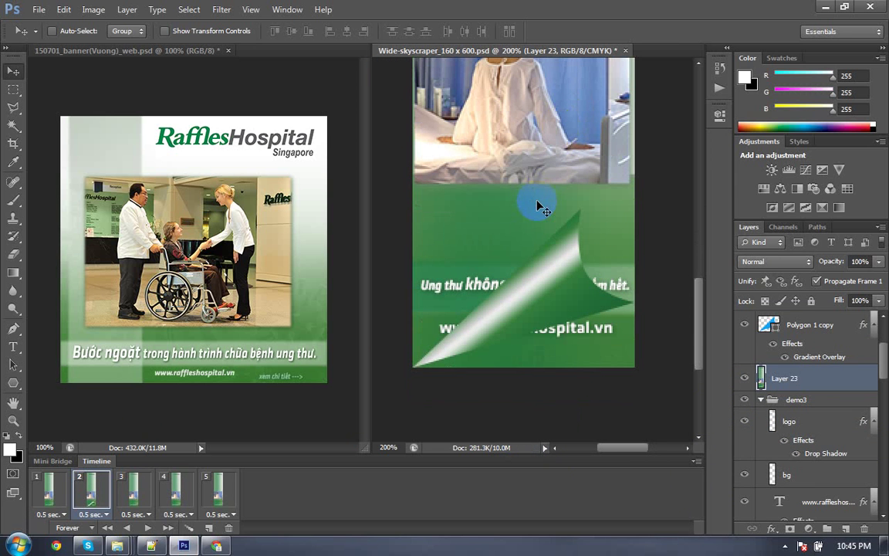
Step: Trace a Pen path along the peel's diagonal and delete the website text inside it
key("p")
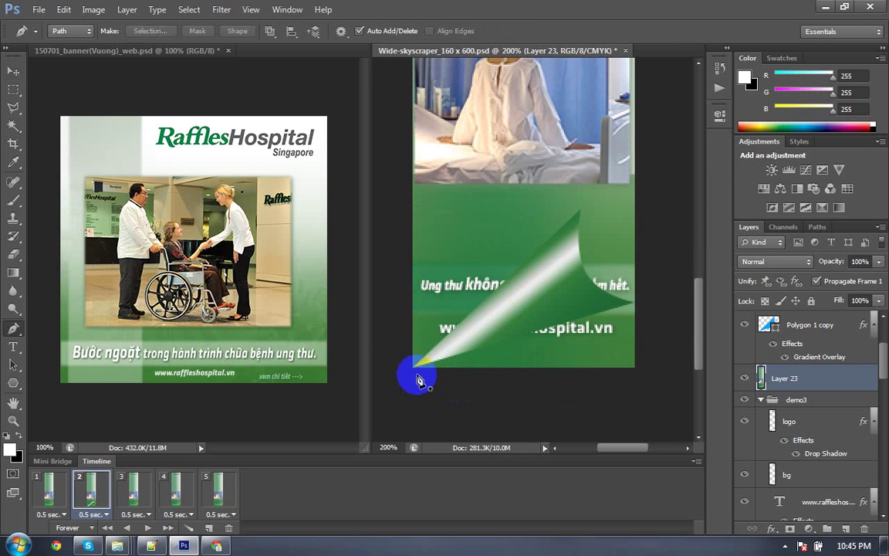
left_click(410, 376)
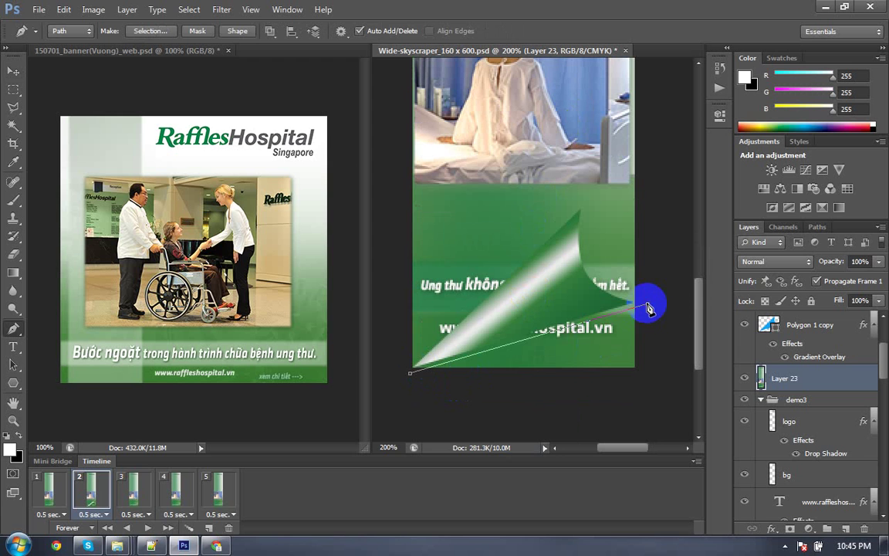
left_click_drag(646, 302, 386, 366)
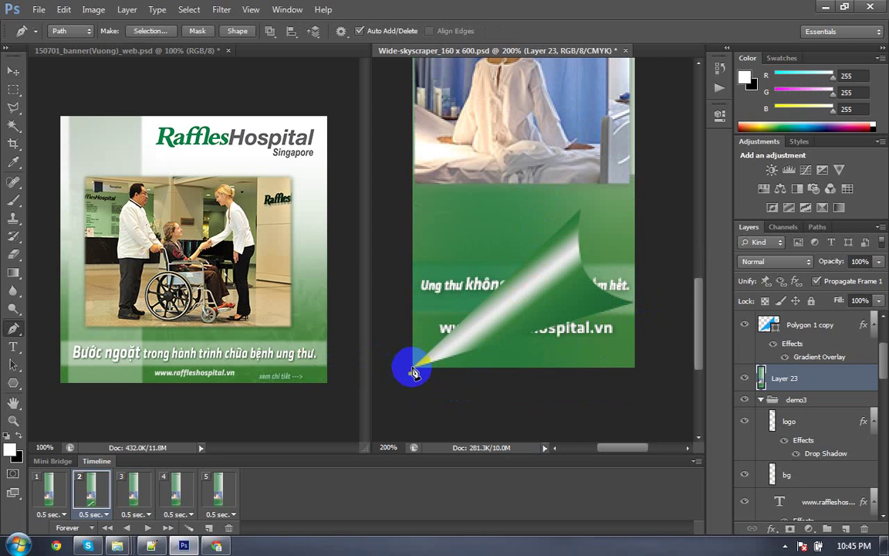
left_click(637, 301)
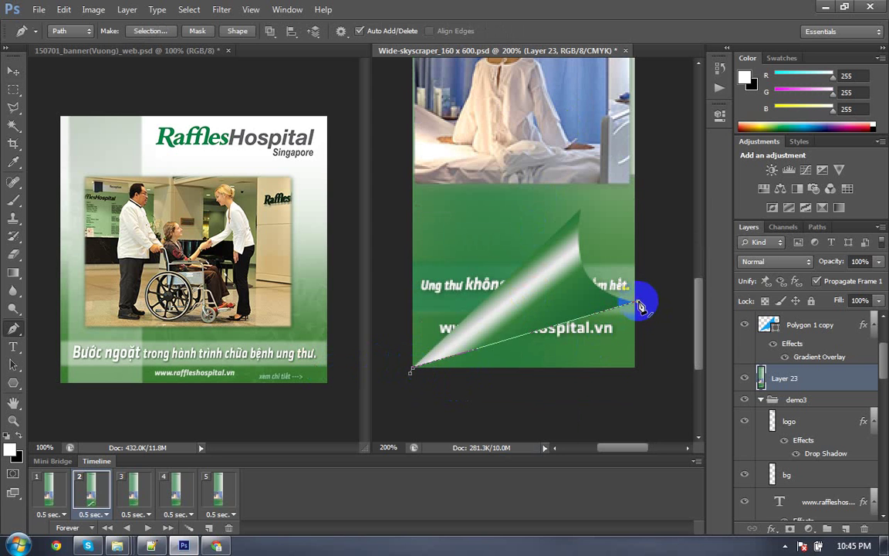
left_click(652, 386)
key("ctrl+Return")
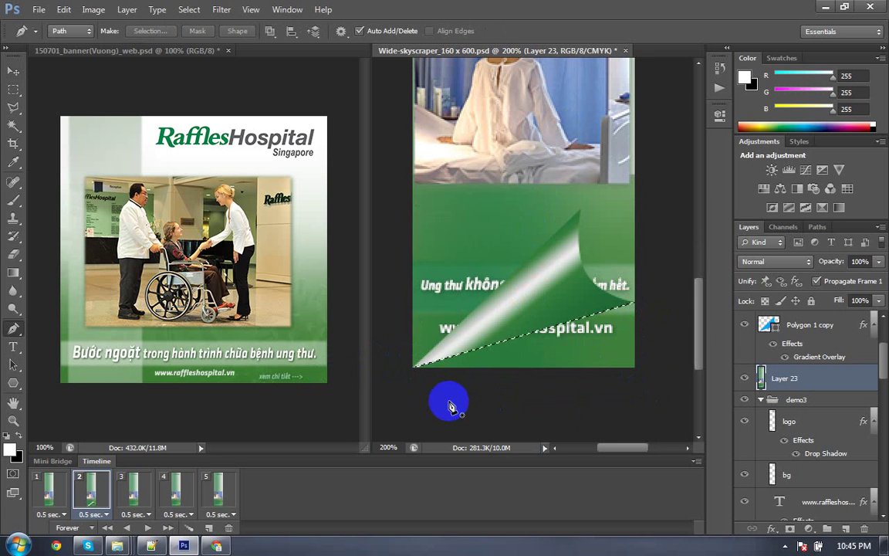
key("Delete")
key("ctrl+d")
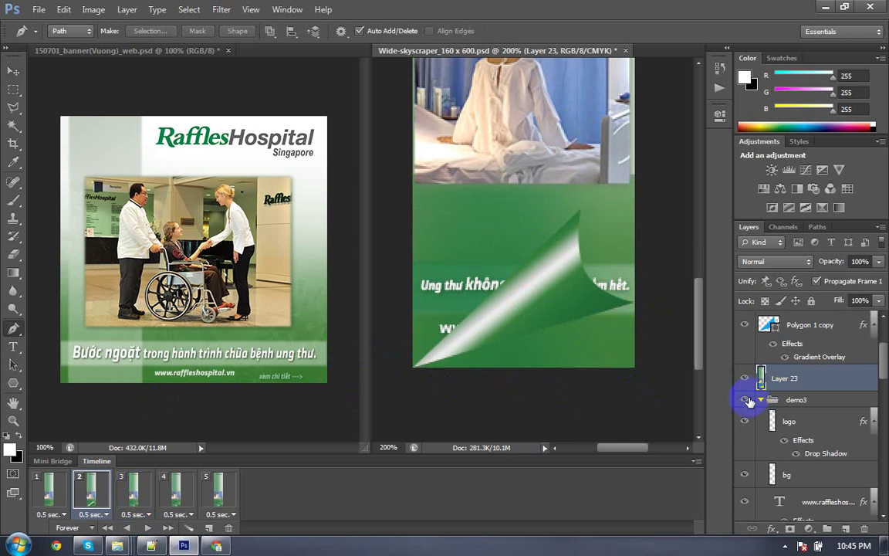
Step: Review the cleaned corner and zoom back out to the whole banner
scroll(810, 417, "down", 3)
scroll(834, 407, "down", 2)
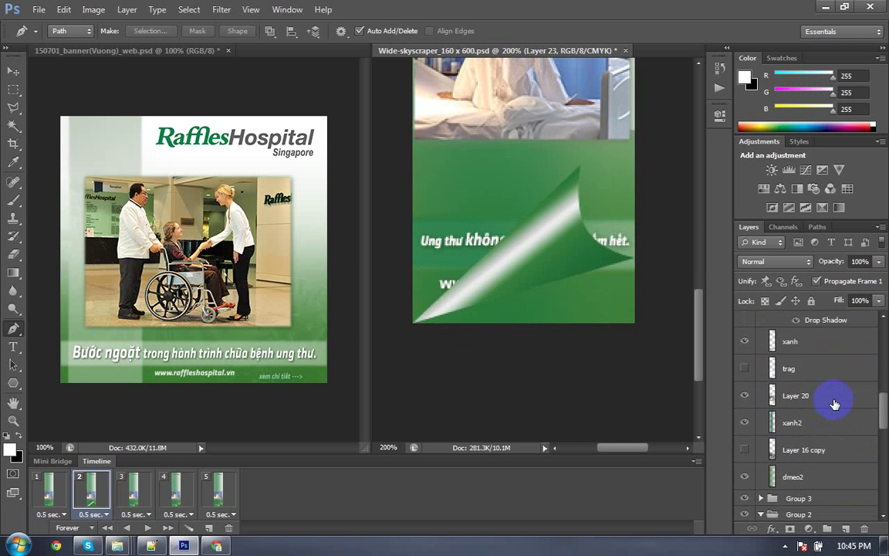
scroll(835, 404, "down", 2)
scroll(834, 403, "up", 2)
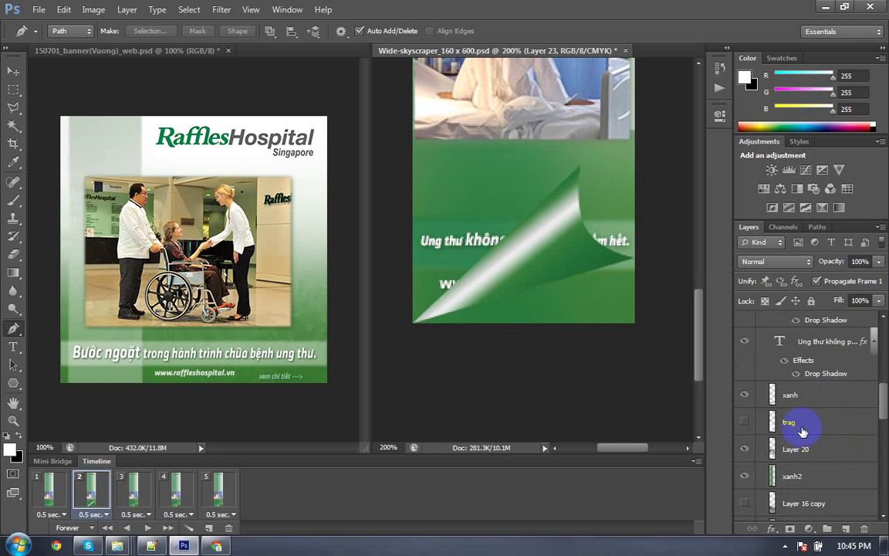
scroll(803, 423, "up", 2)
scroll(798, 433, "up", 2)
scroll(798, 434, "up", 2)
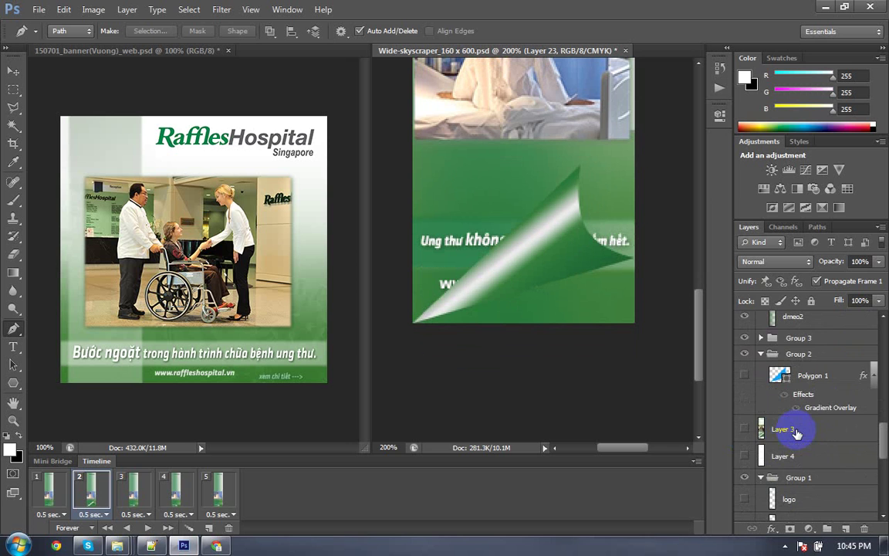
scroll(798, 433, "down", 2)
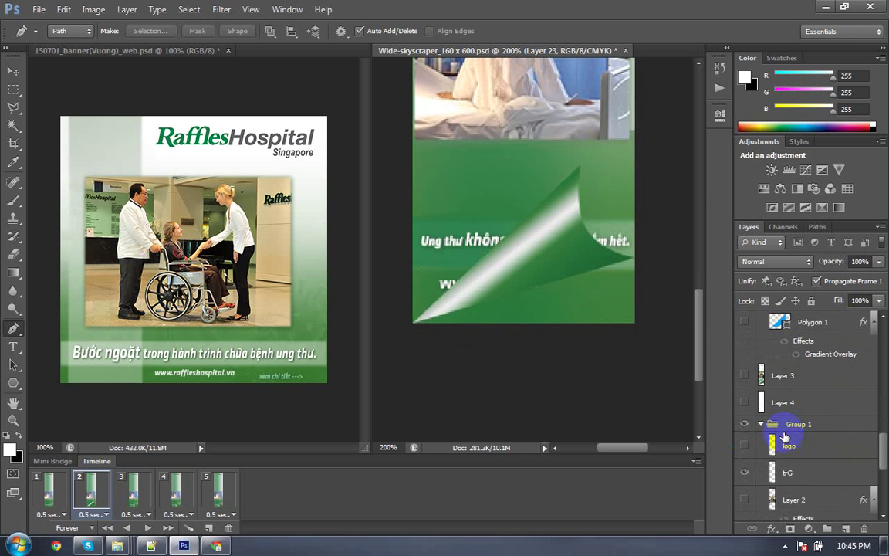
scroll(611, 369, "up", 2)
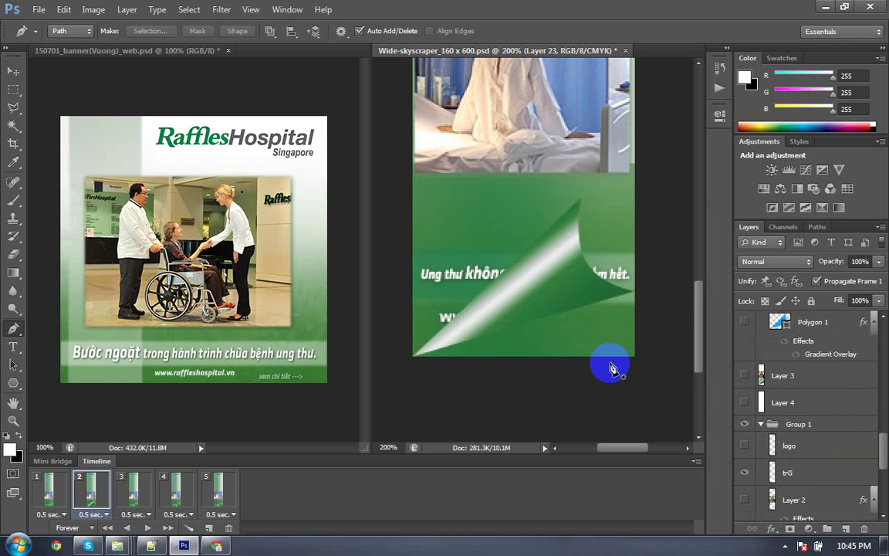
key("ctrl+minus")
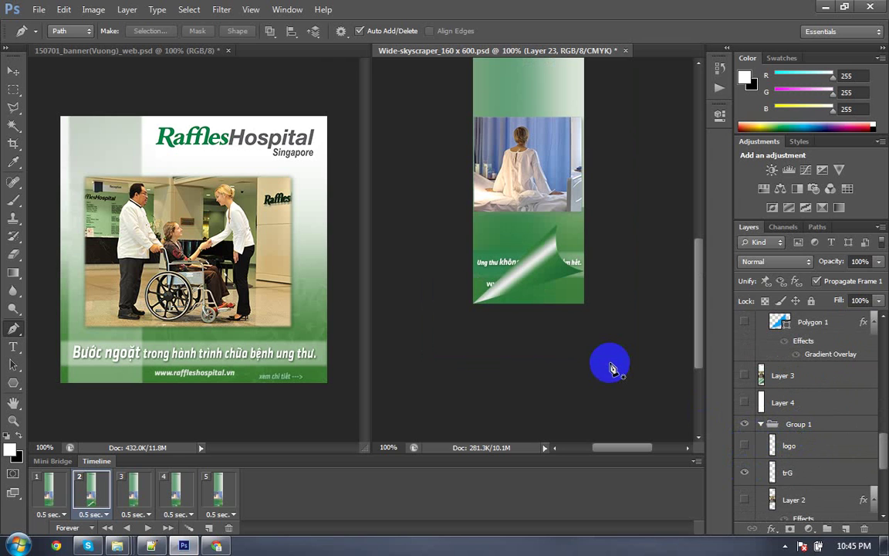
Step: Delete frames 3, 4 and 5 from the timeline, leaving two frames
left_click(130, 498)
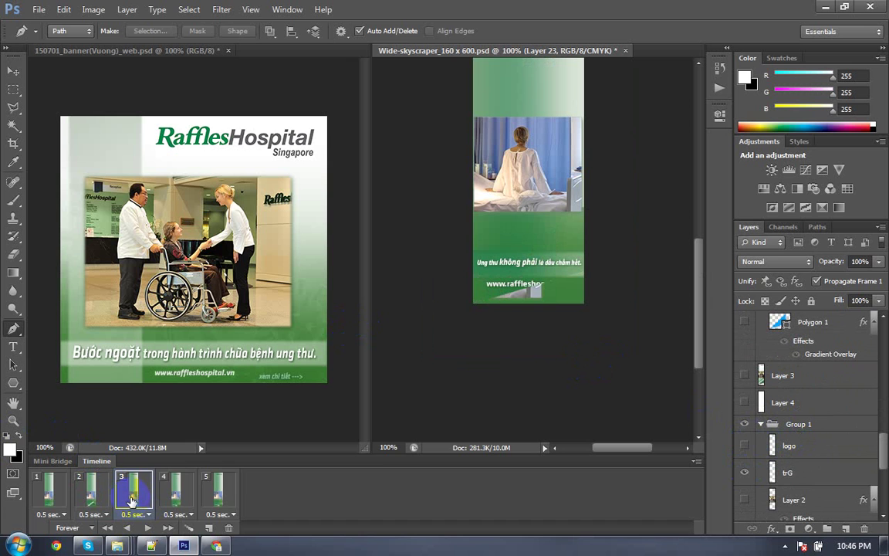
right_click(131, 500)
left_click(130, 502)
left_click_drag(131, 494, 230, 532)
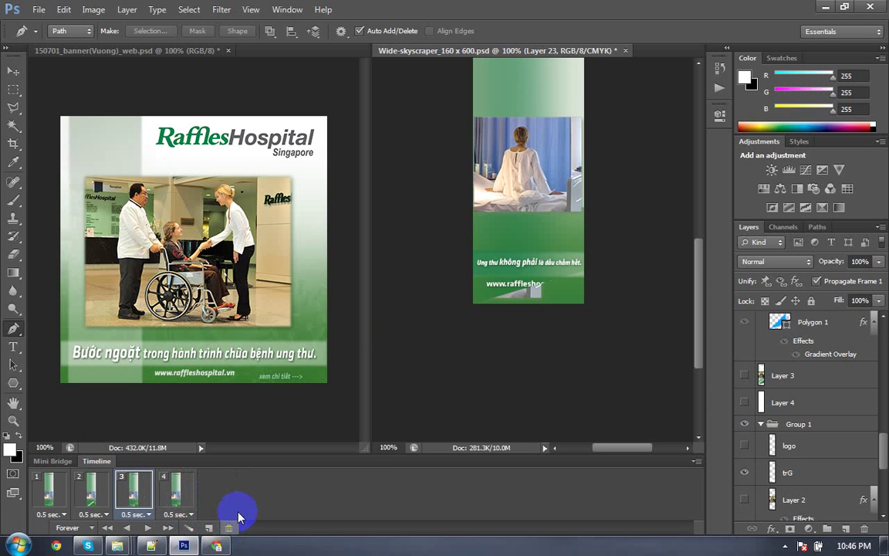
left_click_drag(174, 494, 139, 493)
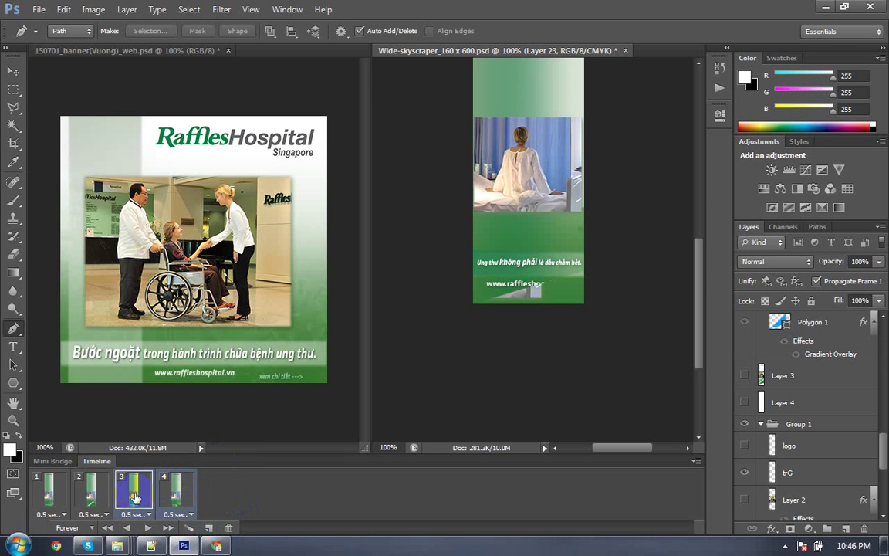
left_click_drag(123, 492, 228, 528)
left_click(50, 490)
Step: Review the two remaining frames, checking frame 2's page curl
left_click(75, 494)
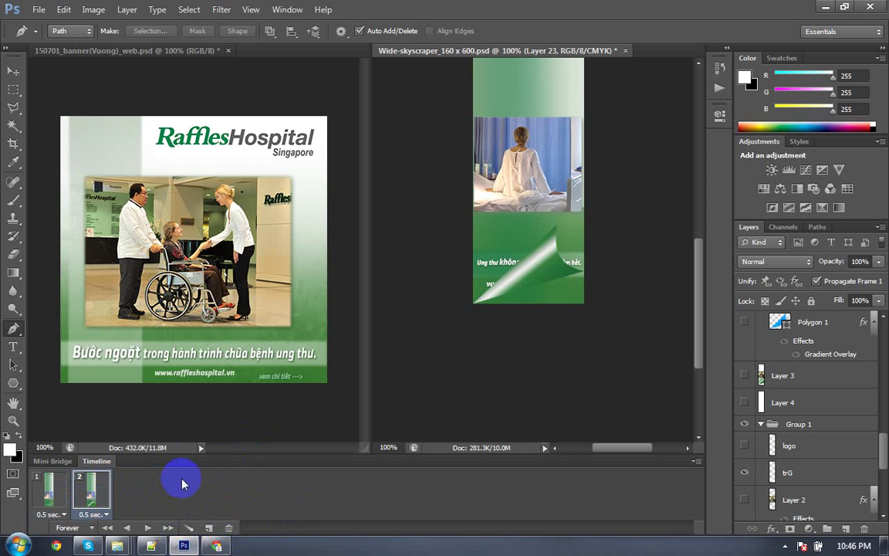
left_click(48, 490)
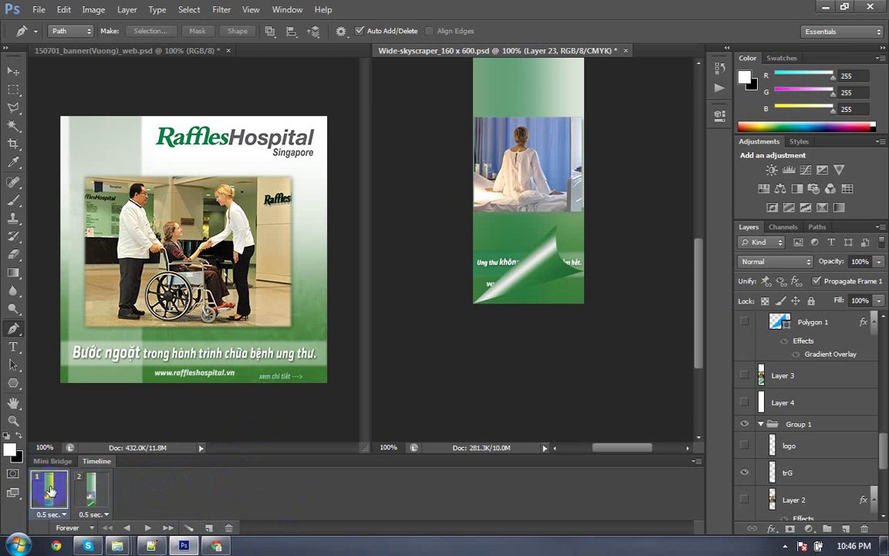
left_click(101, 494)
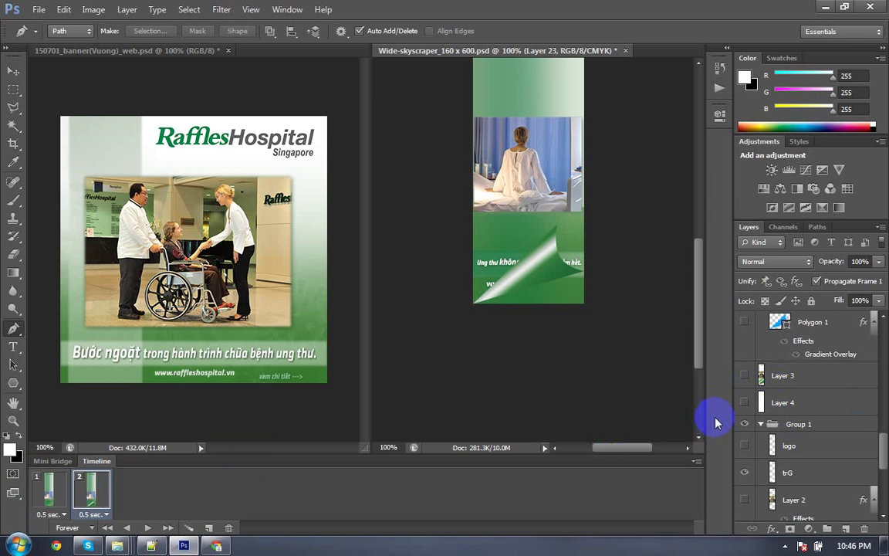
scroll(849, 434, "down", 2)
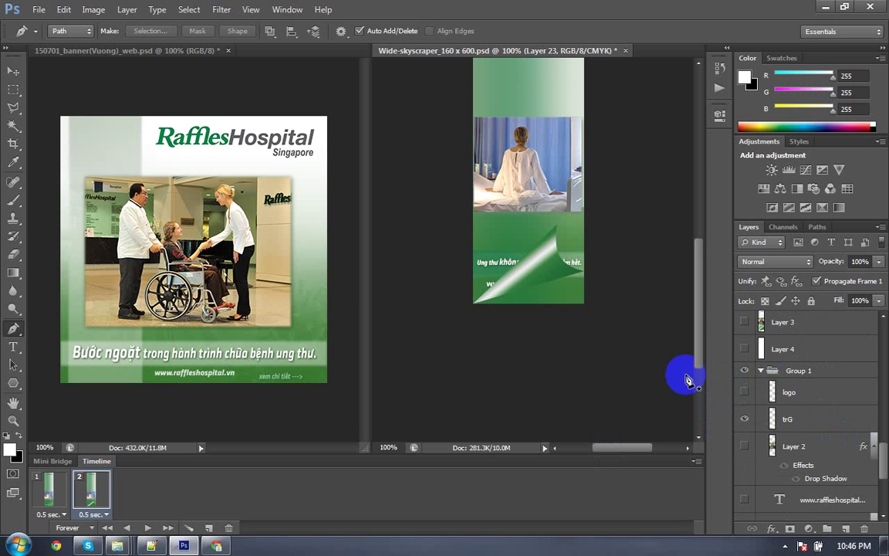
Step: Collapse the demo3 group in the Layers panel and select it
scroll(838, 482, "down", 4)
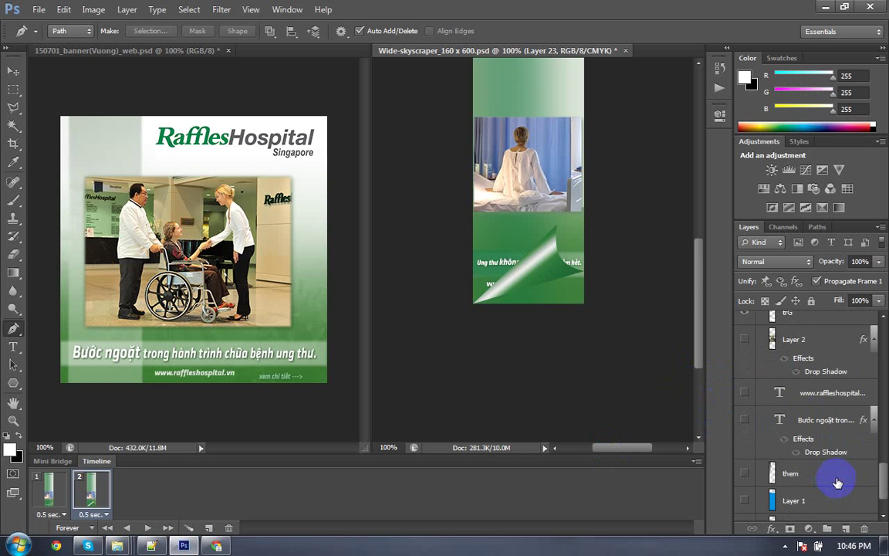
scroll(837, 482, "down", 2)
scroll(838, 483, "up", 3)
scroll(838, 483, "up", 3)
scroll(837, 482, "up", 3)
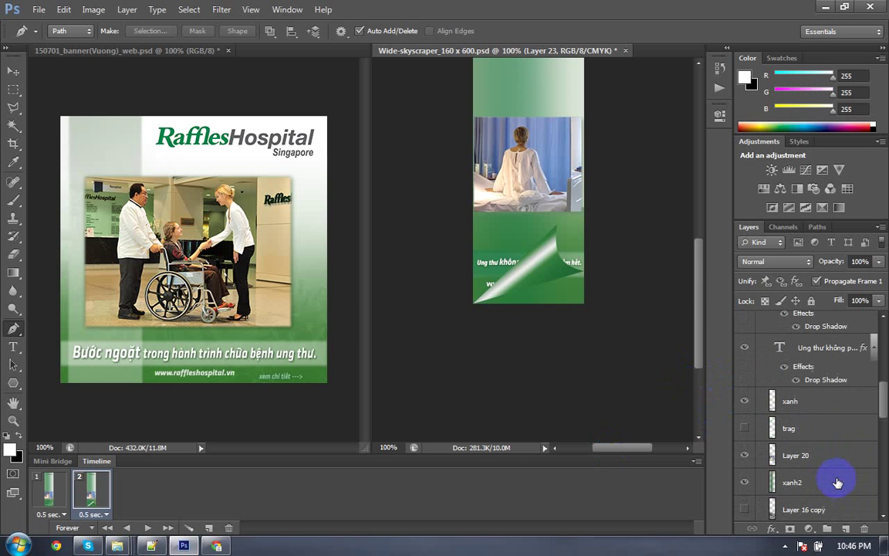
scroll(837, 482, "up", 3)
scroll(835, 476, "up", 3)
scroll(833, 467, "up", 3)
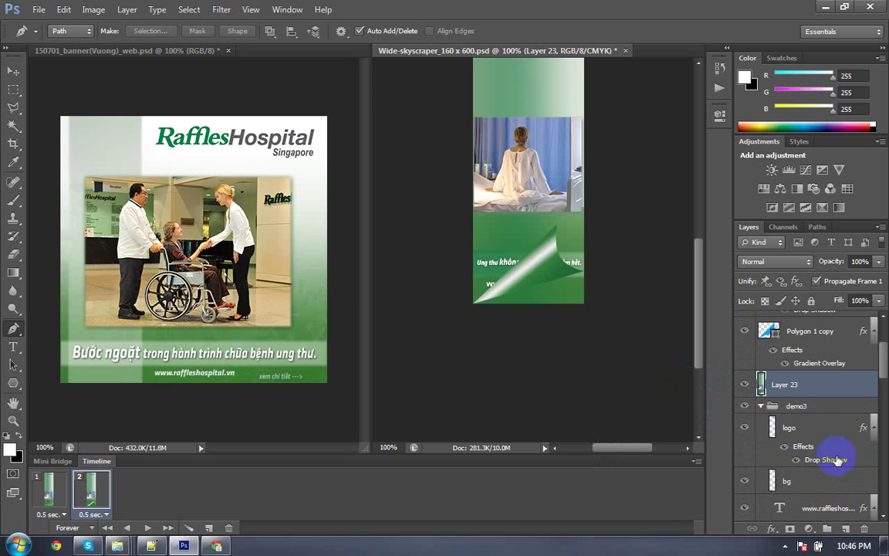
left_click(760, 405)
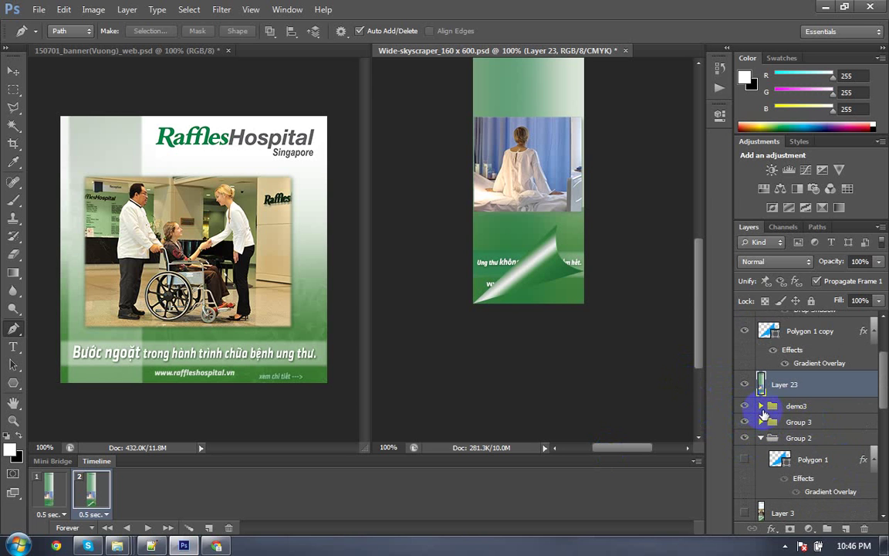
left_click(784, 411)
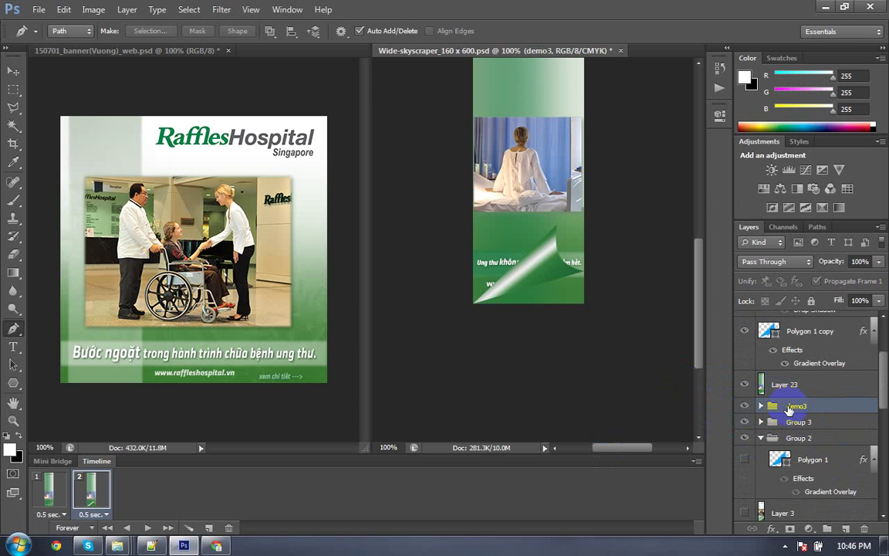
Step: Group Polygon 1 copy and Layer 23 as Group 4, then collapse Group 4
scroll(780, 432, "up", 3)
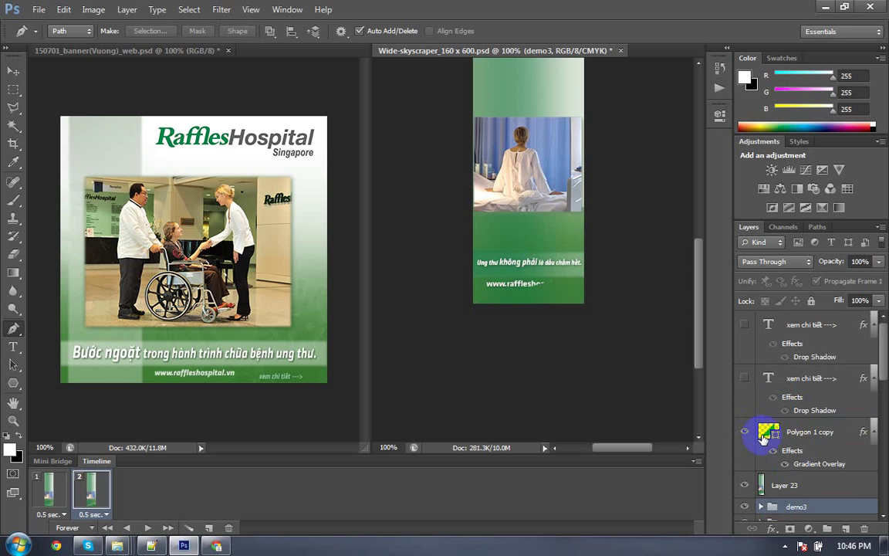
left_click(807, 433)
scroll(813, 437, "down", 3)
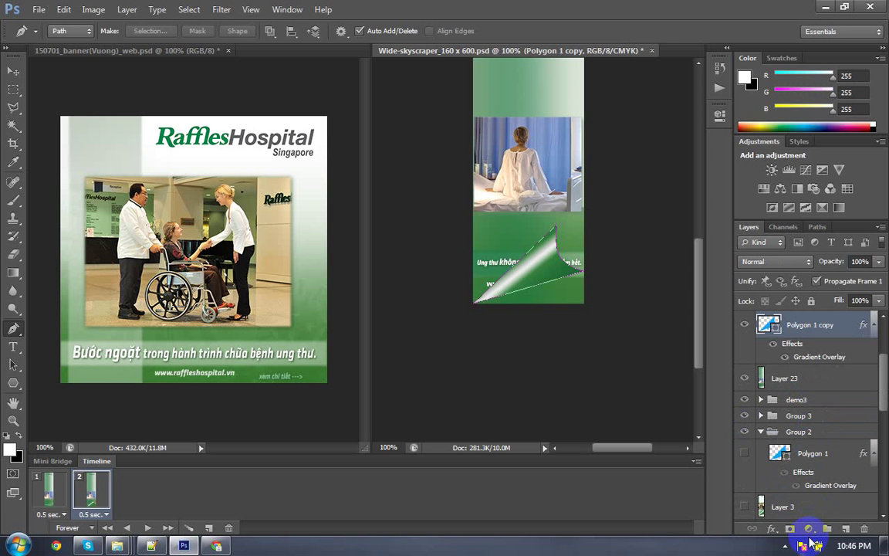
scroll(803, 401, "up", 1)
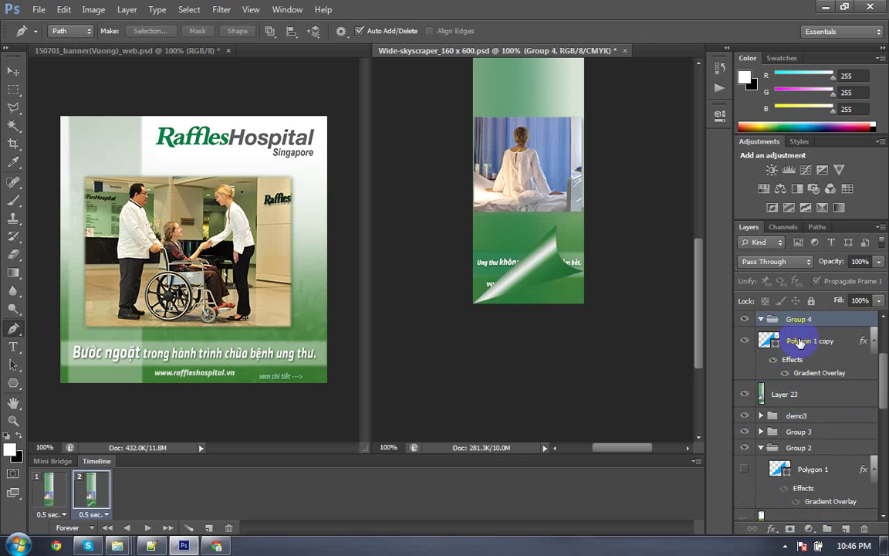
left_click(795, 340)
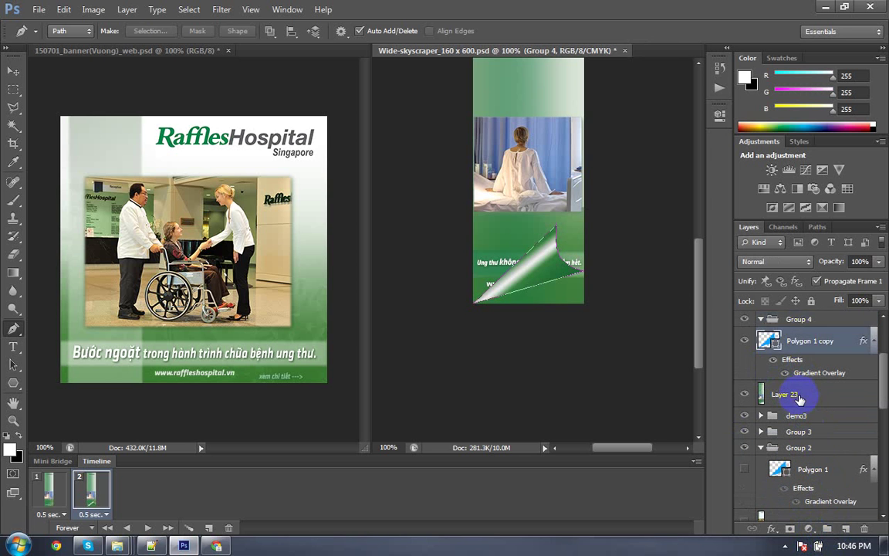
left_click(763, 321)
left_click(760, 320)
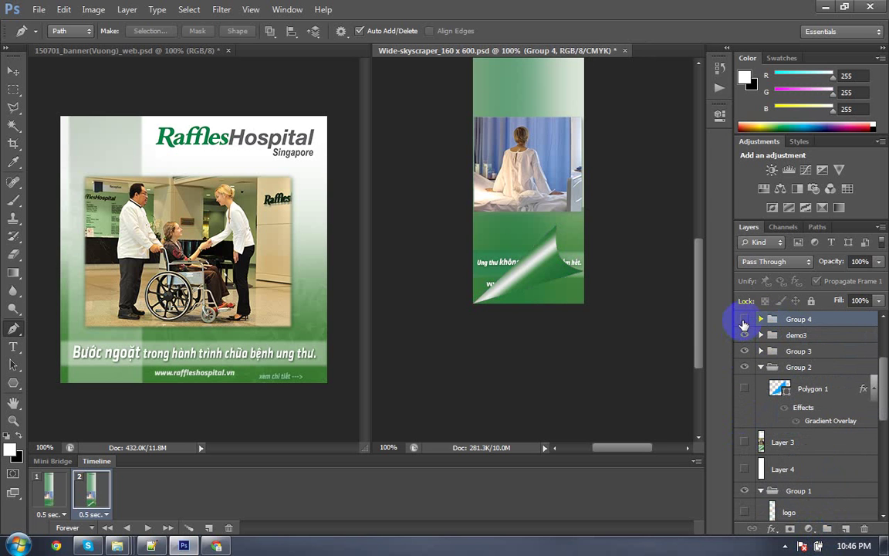
left_click(744, 319)
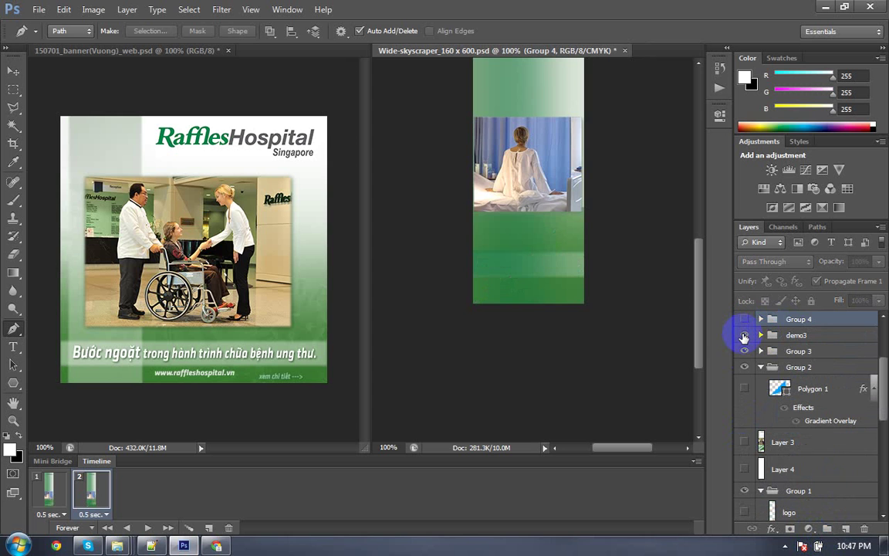
left_click(744, 336)
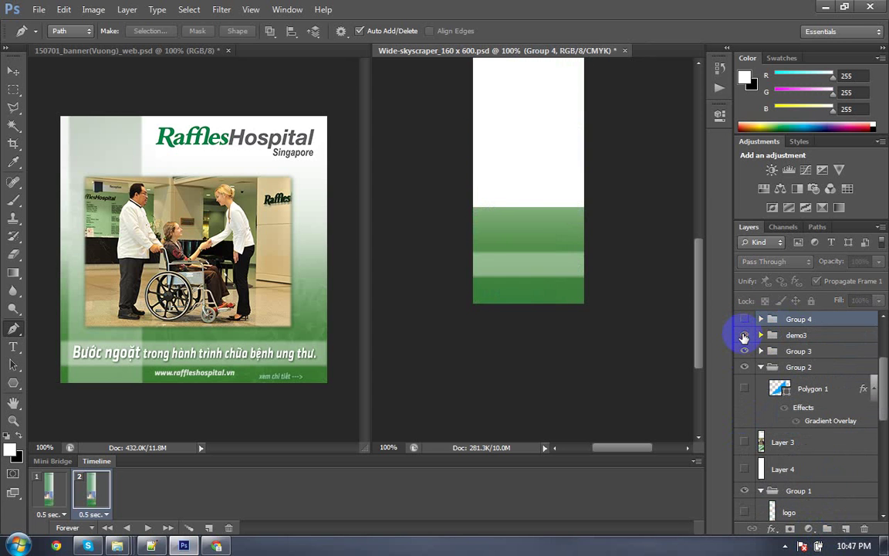
left_click(744, 336)
left_click(744, 336)
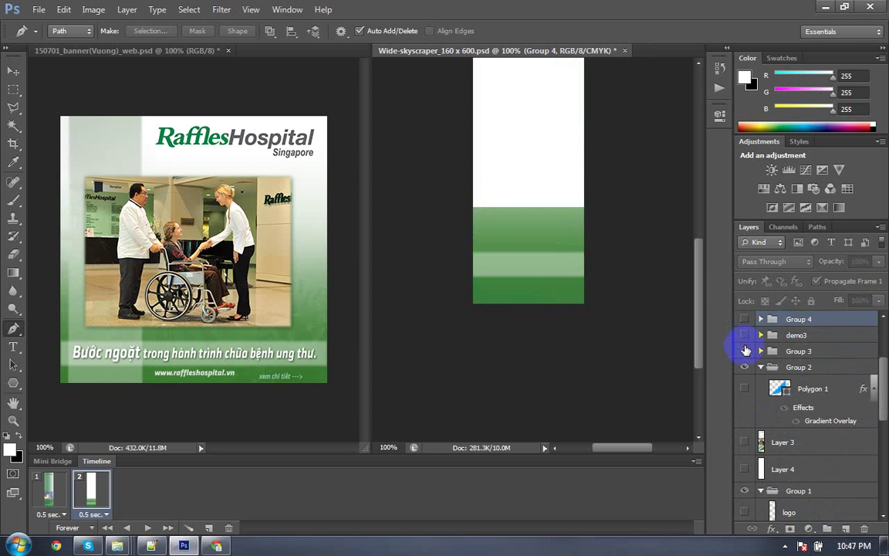
left_click(745, 352)
left_click(746, 352)
left_click(746, 352)
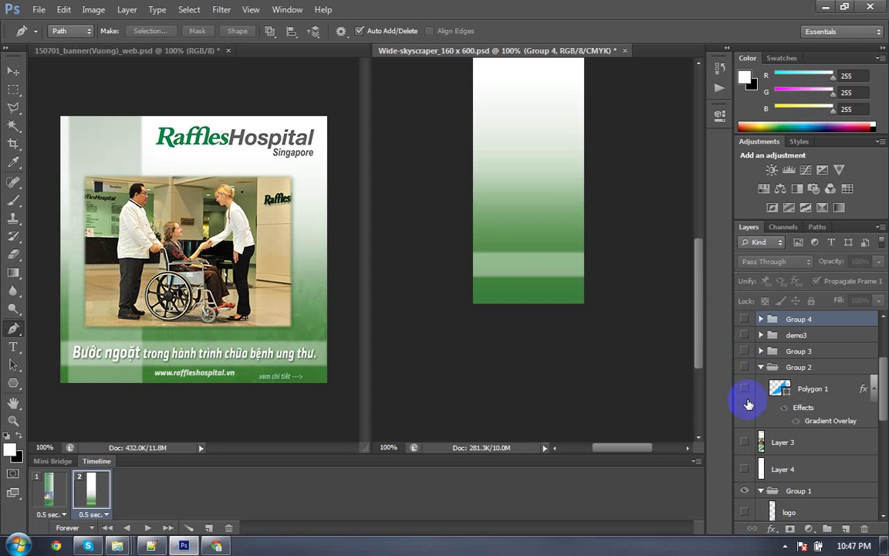
left_click(744, 494)
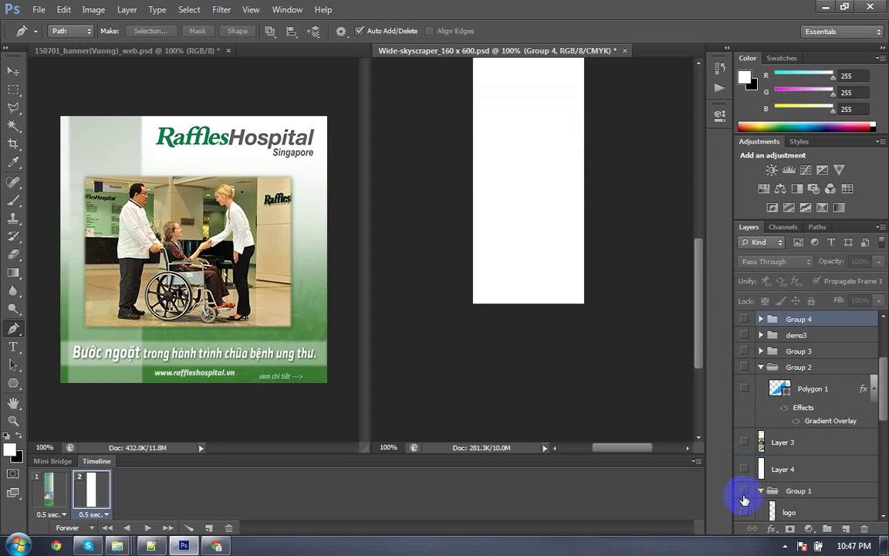
scroll(746, 351, "up", 2)
left_click(745, 373)
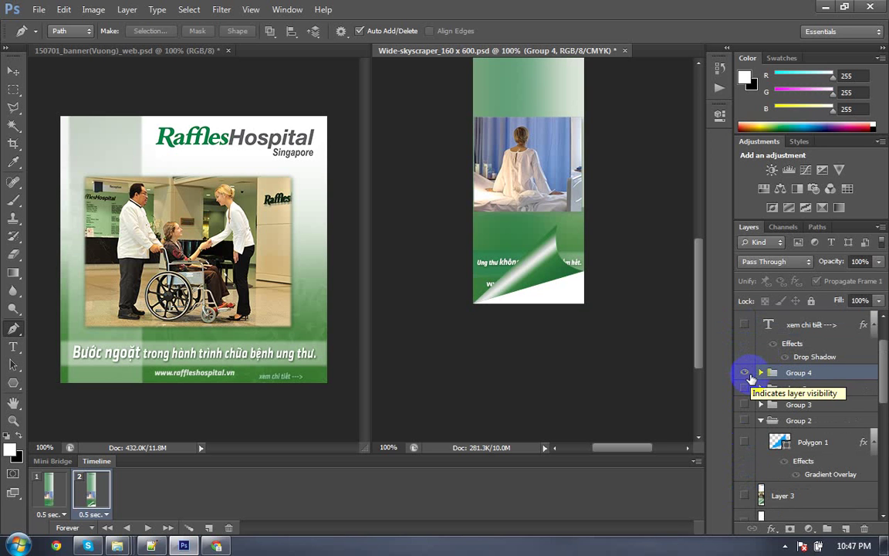
scroll(753, 401, "down", 2)
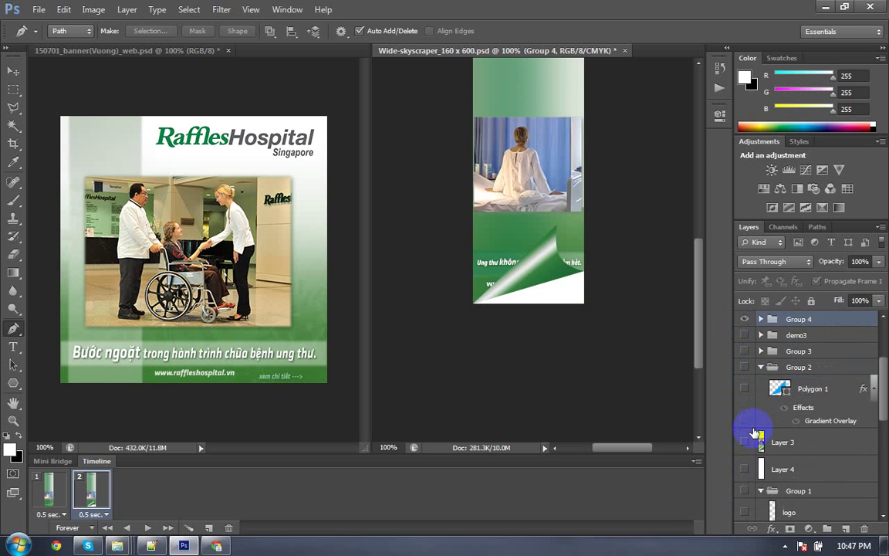
left_click(744, 470)
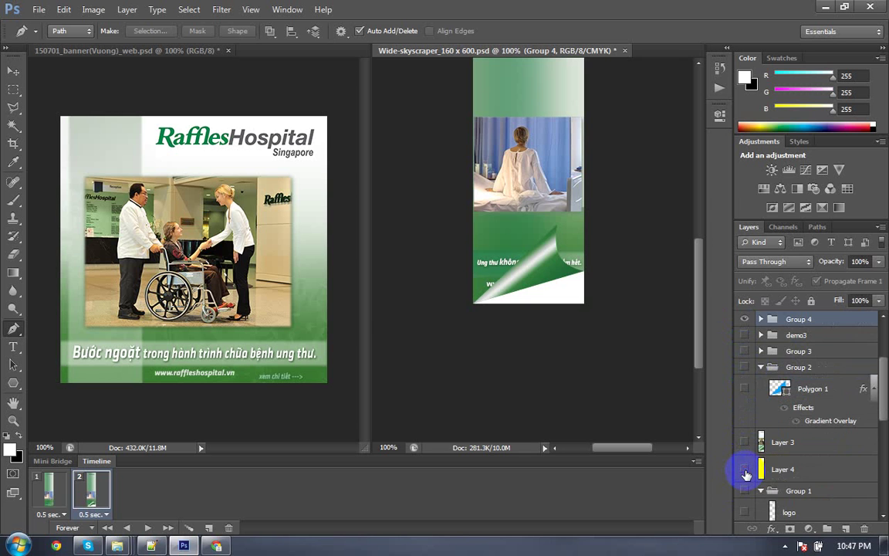
scroll(745, 474, "down", 4)
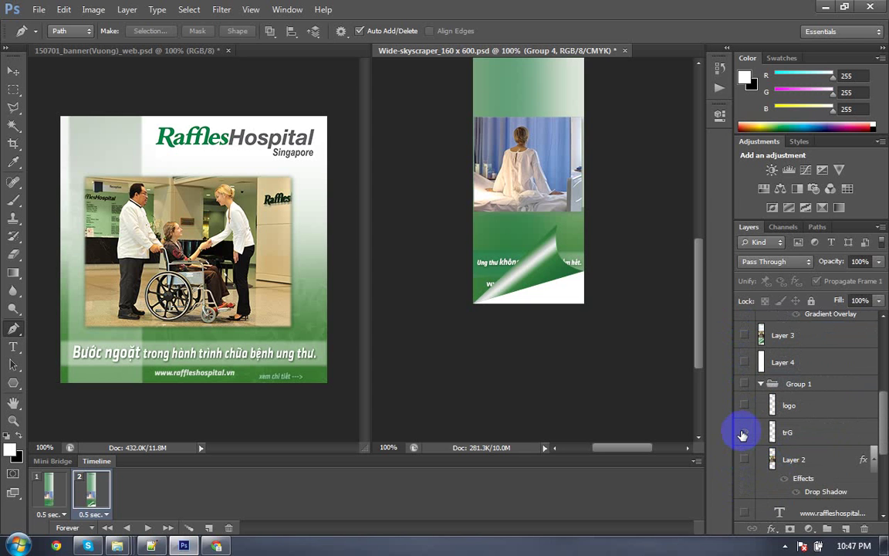
left_click(743, 433)
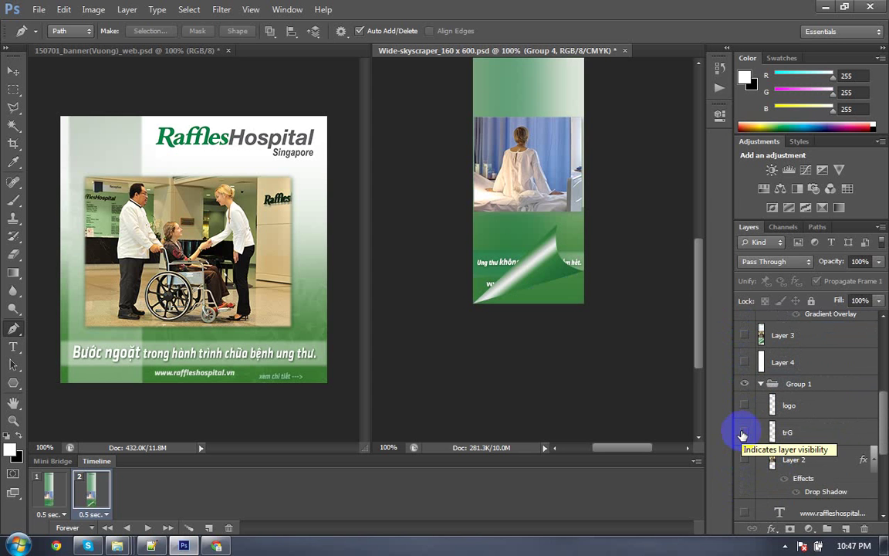
scroll(742, 437, "down", 5)
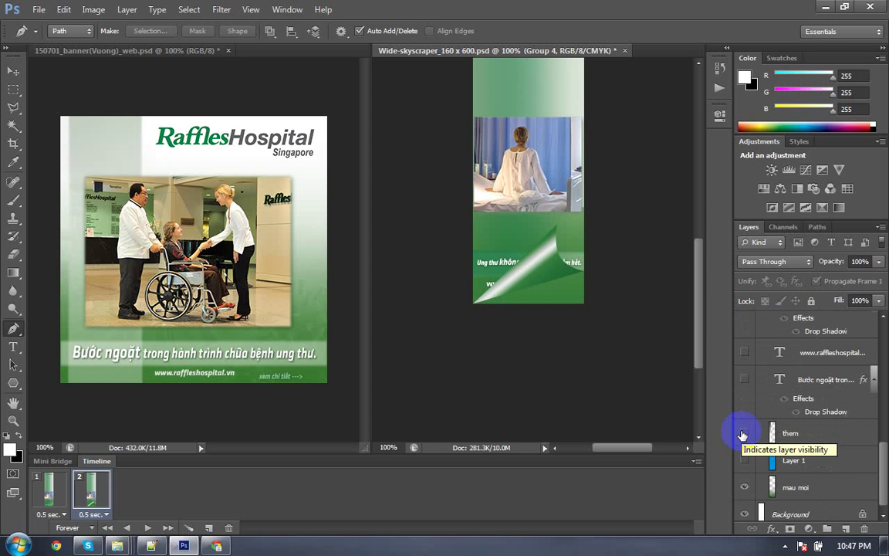
left_click(745, 487)
left_click(745, 487)
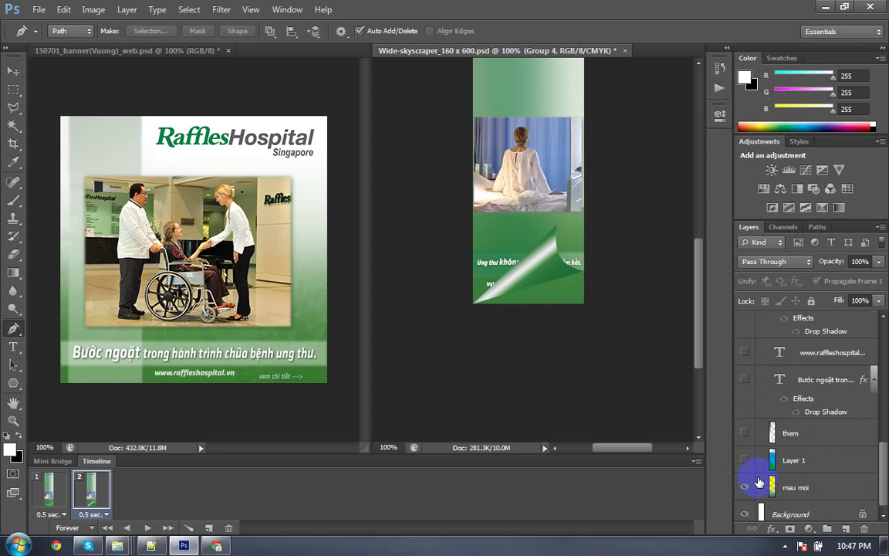
scroll(745, 494, "down", 1)
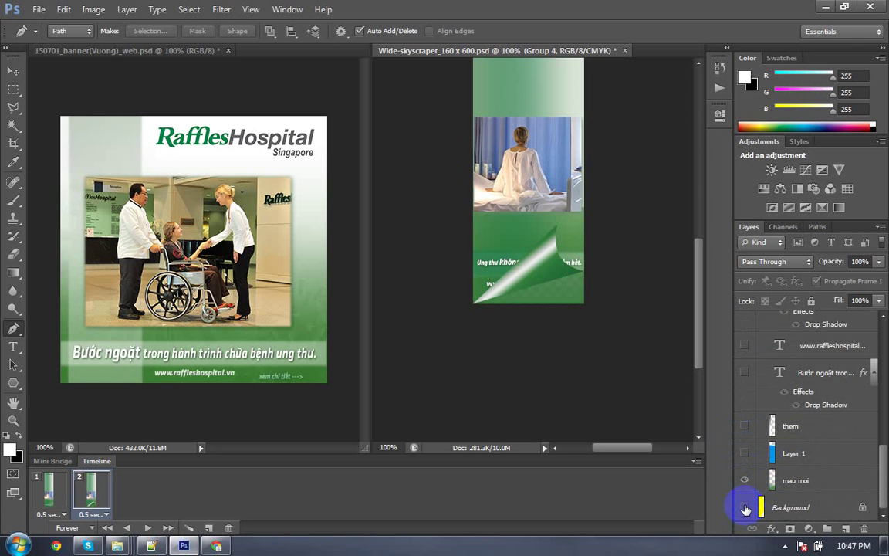
left_click(90, 498)
scroll(813, 423, "up", 5)
scroll(808, 430, "up", 3)
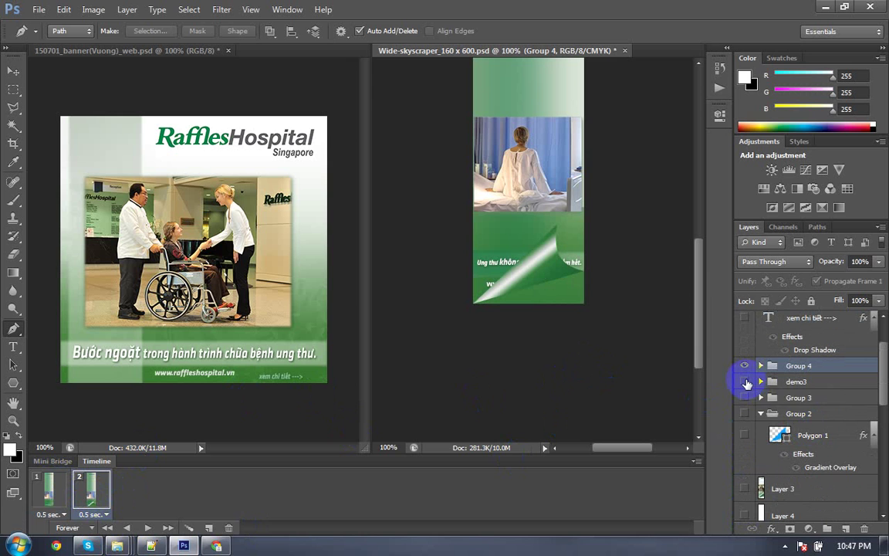
scroll(407, 188, "up", 1)
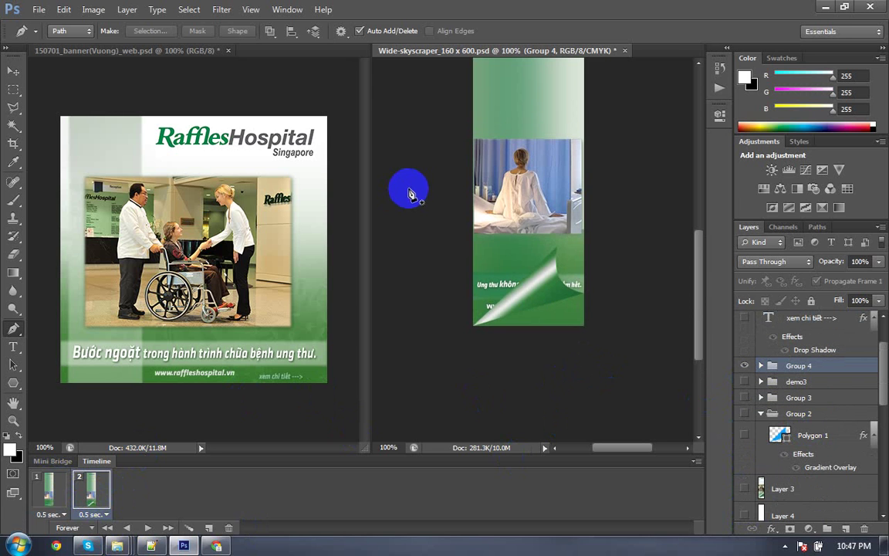
scroll(428, 149, "up", 5)
scroll(453, 209, "up", 4)
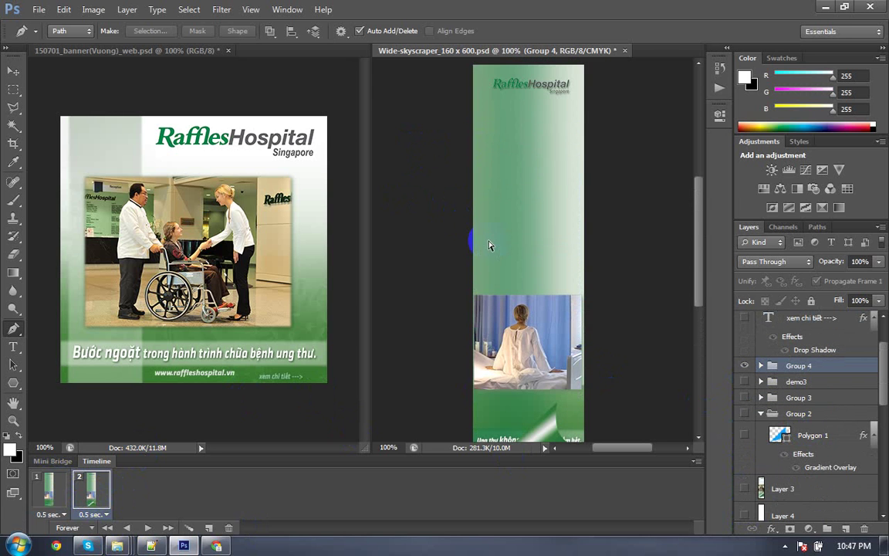
scroll(489, 246, "down", 1)
scroll(488, 245, "up", 1)
scroll(489, 245, "down", 1)
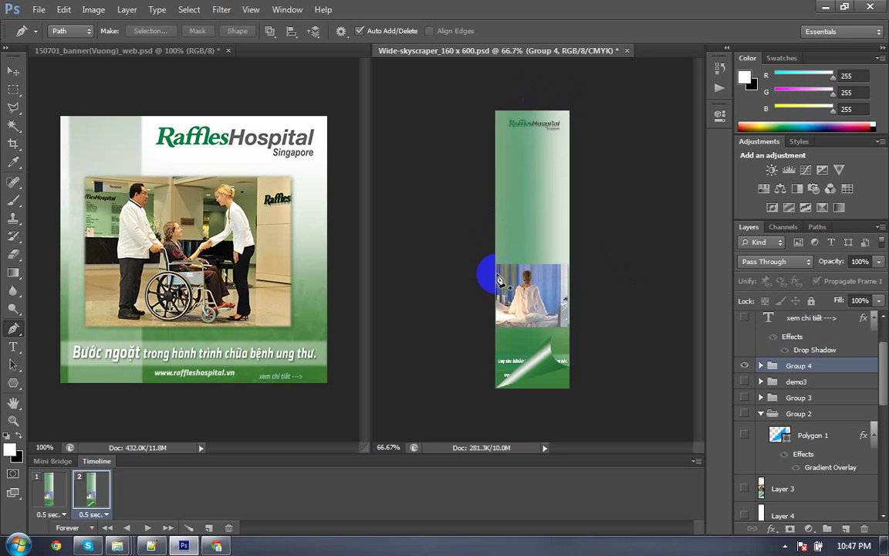
scroll(544, 323, "up", 1)
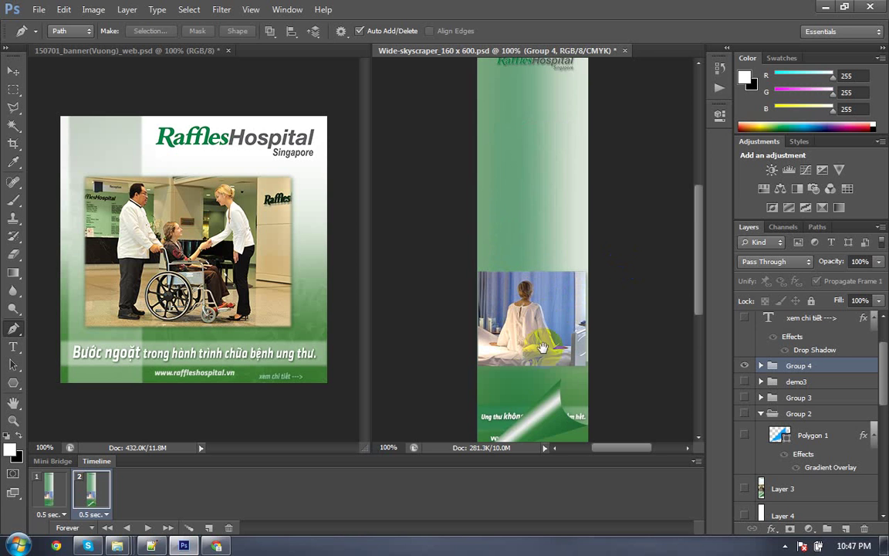
scroll(510, 308, "down", 2)
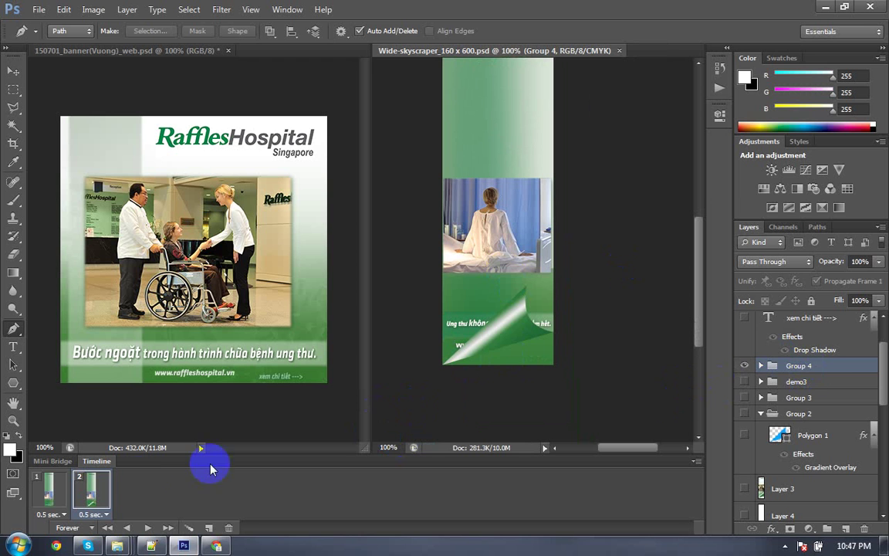
Step: Create Group 5 above Group 4, hidden in frame 1 and visible in frame 2
scroll(830, 408, "up", 1)
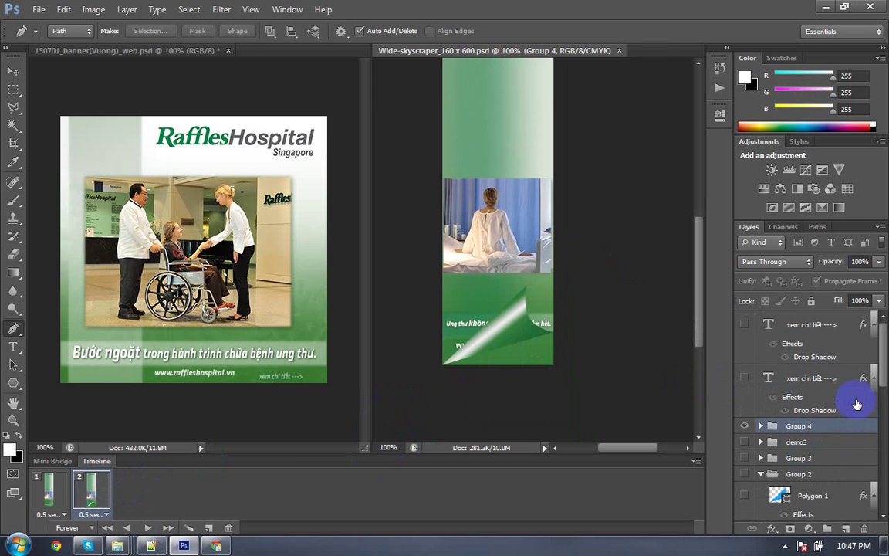
left_click_drag(768, 360, 787, 421)
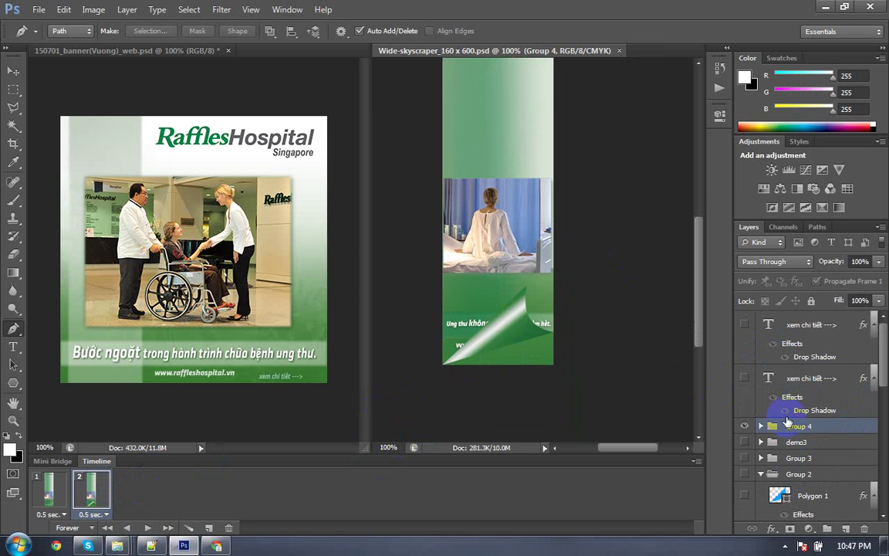
left_click_drag(793, 477, 805, 534)
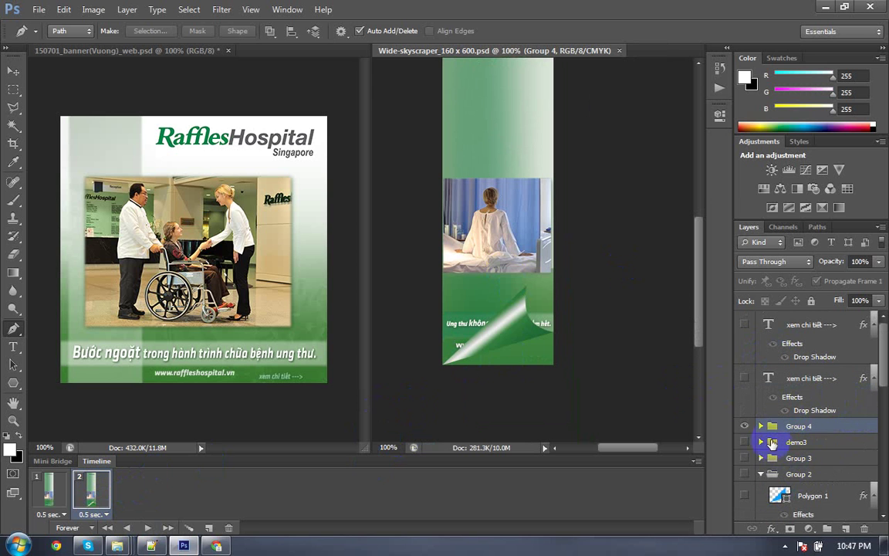
left_click(827, 531)
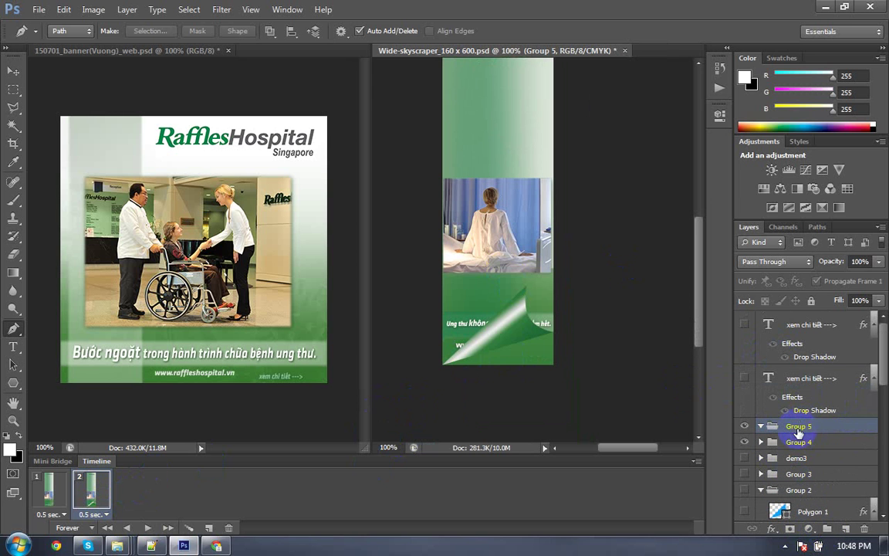
left_click(48, 490)
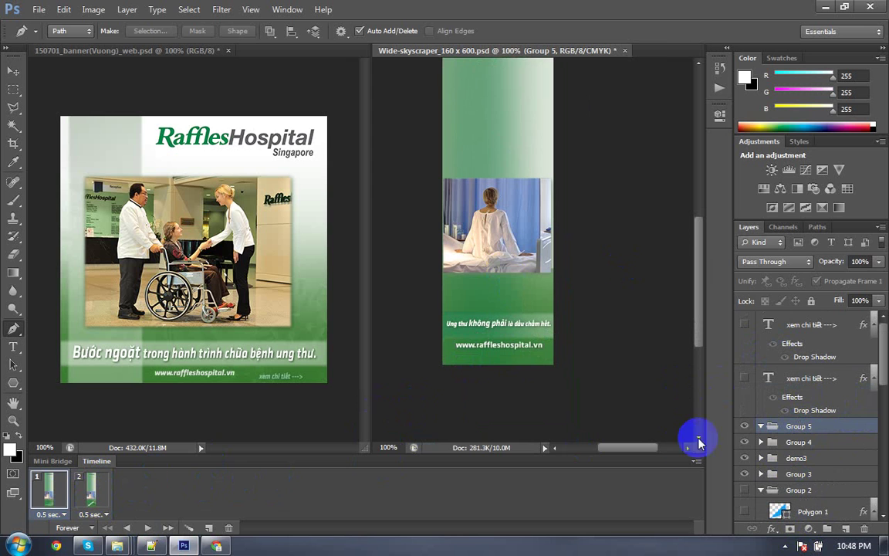
left_click(744, 426)
left_click(83, 492, "shift")
left_click(82, 493)
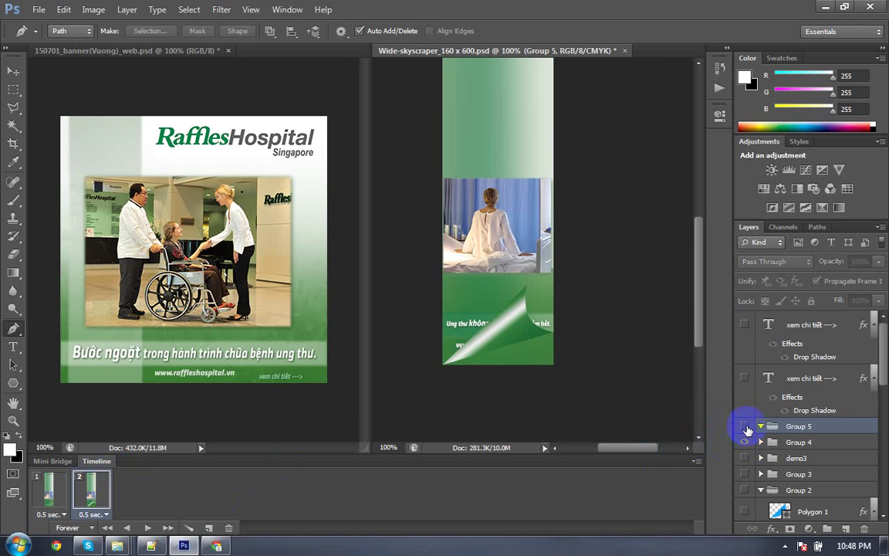
left_click(746, 426)
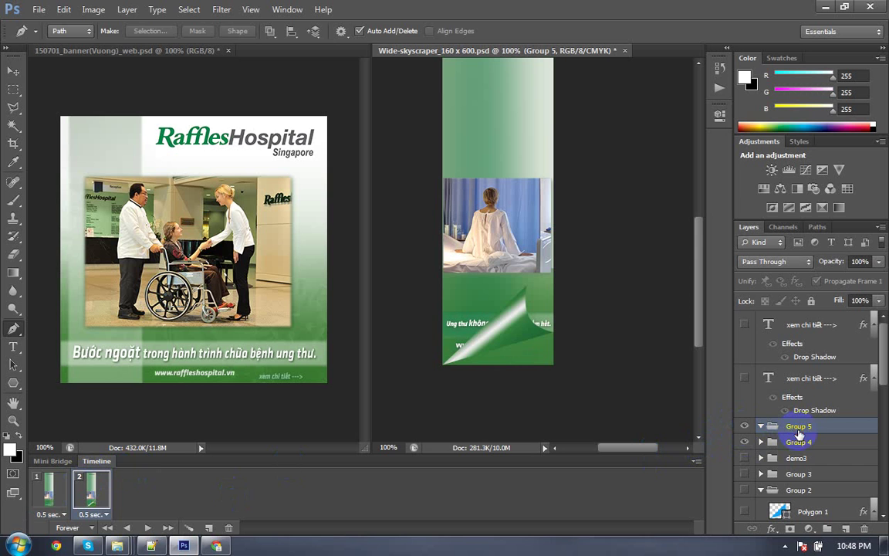
Step: Add Layer 24 inside Group 5, duplicate frame 2 as a third frame, and hide Group 4 there
key("v")
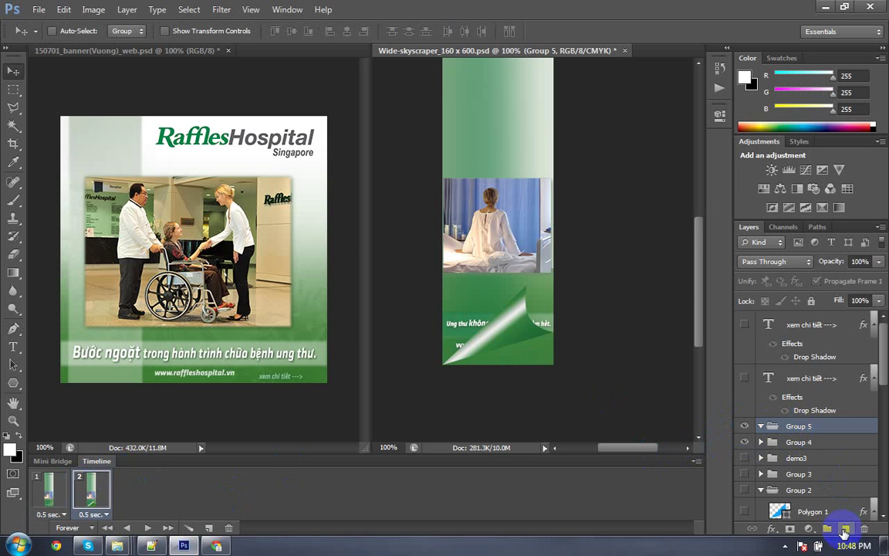
left_click(844, 530)
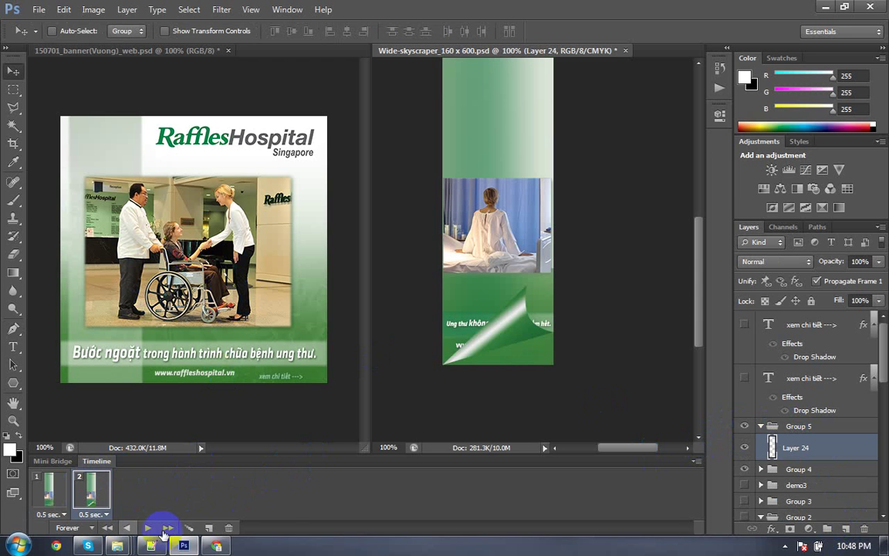
left_click(208, 528)
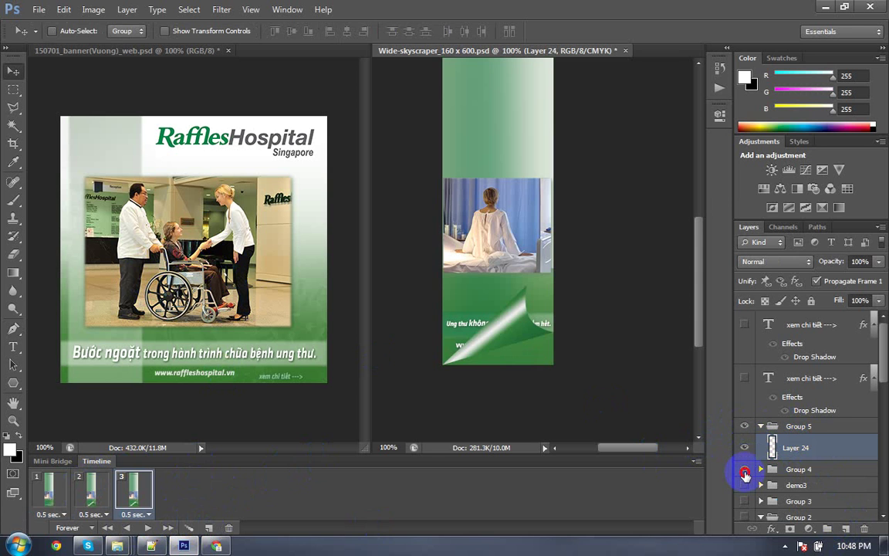
left_click(745, 471)
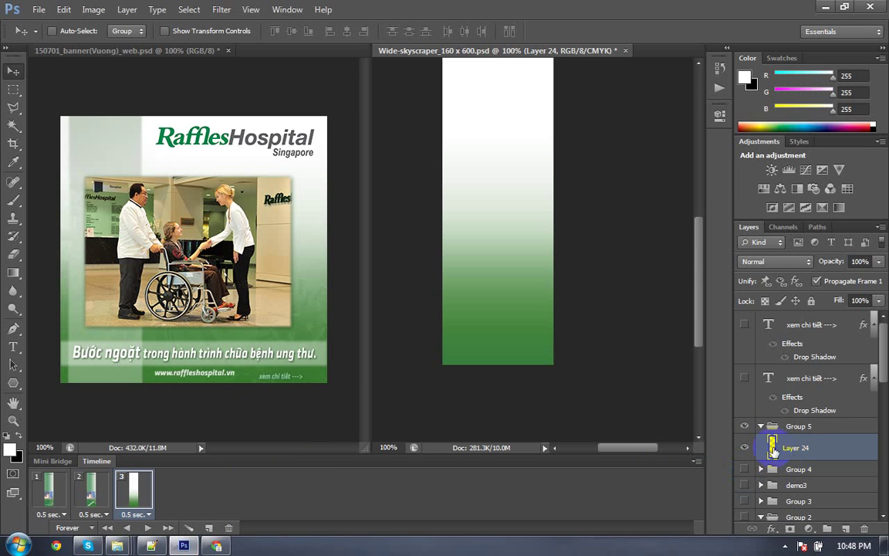
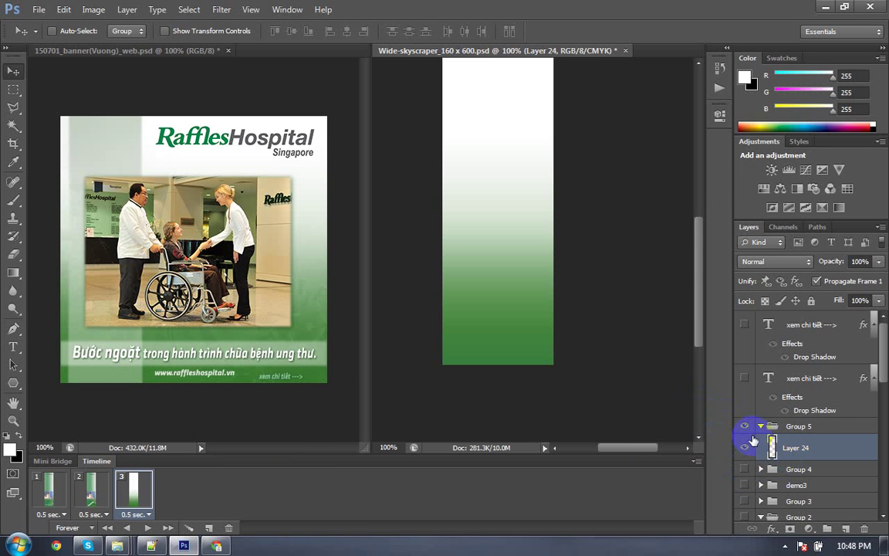
Step: Hide frame 3's green gradient and group Layer 24 in the skyscraper with Ctrl+G
scroll(753, 440, "down", 5)
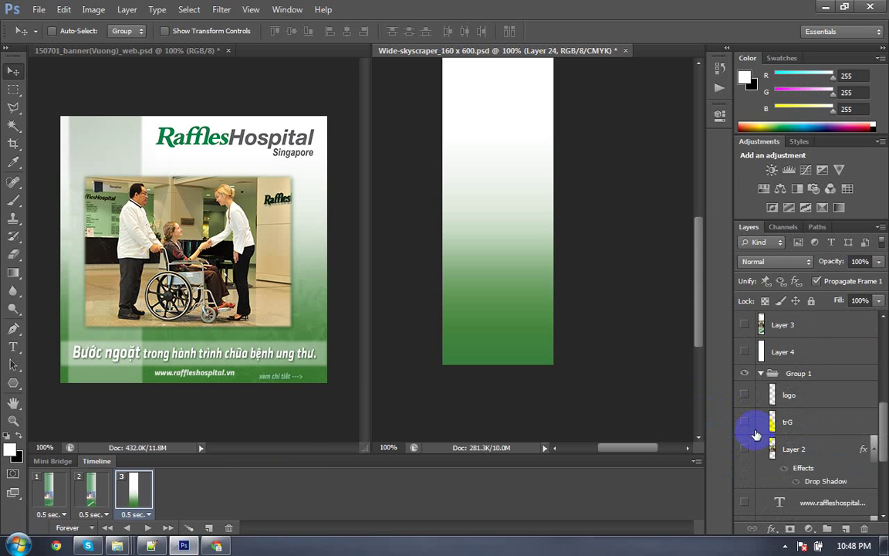
left_click(745, 377)
scroll(774, 393, "up", 5)
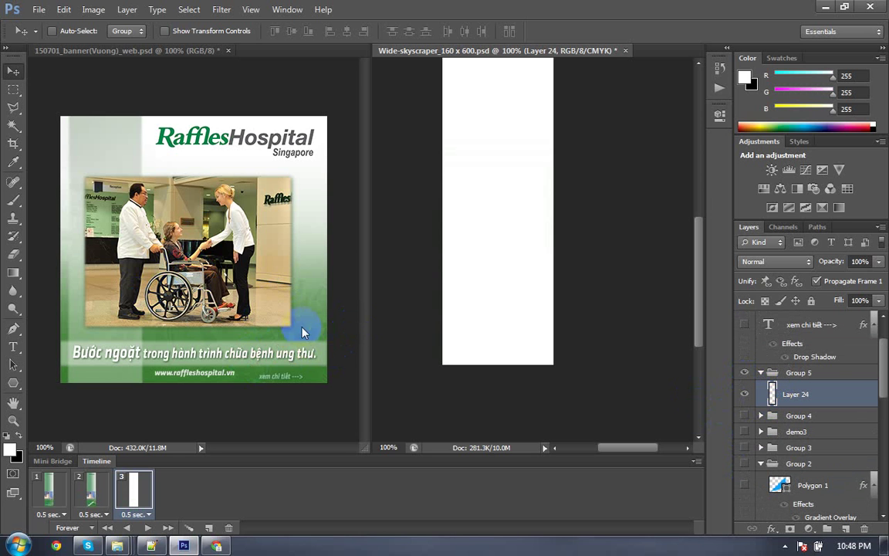
right_click(145, 354)
left_click(229, 371)
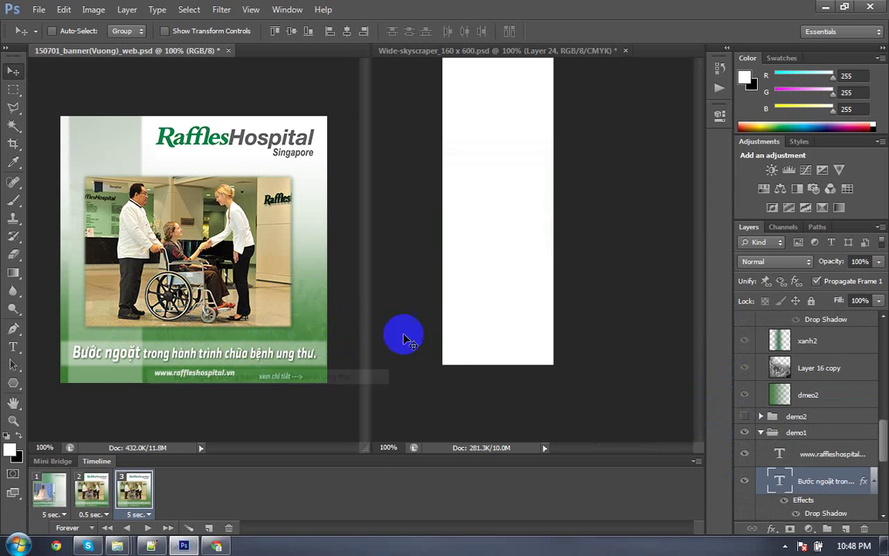
left_click_drag(461, 357, 179, 353)
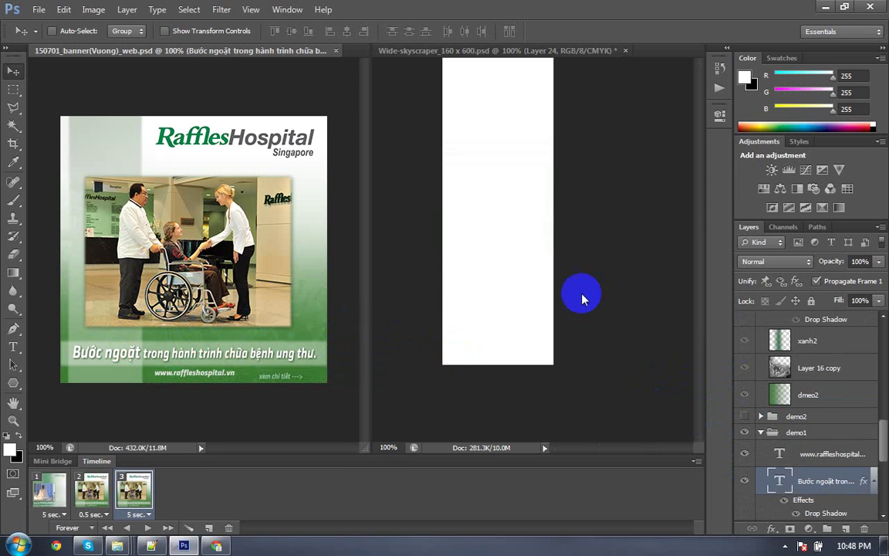
left_click(451, 284)
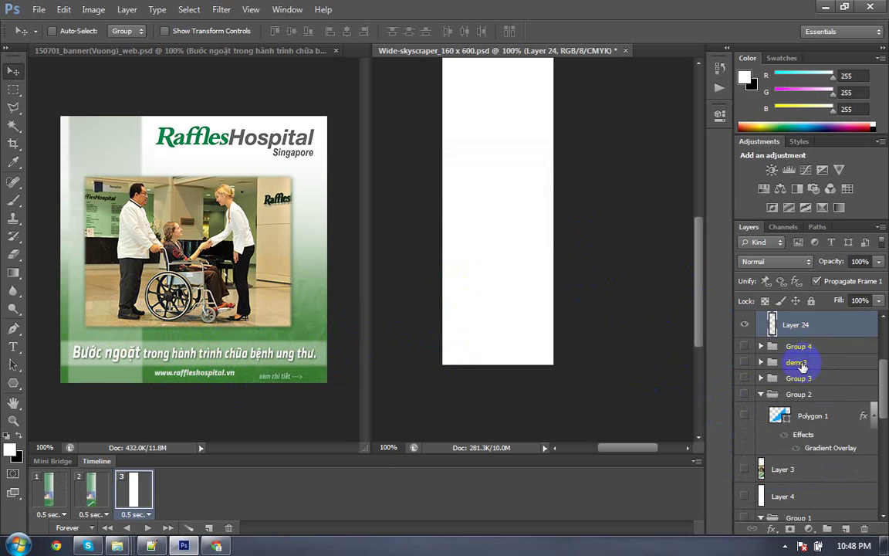
key("ctrl+g")
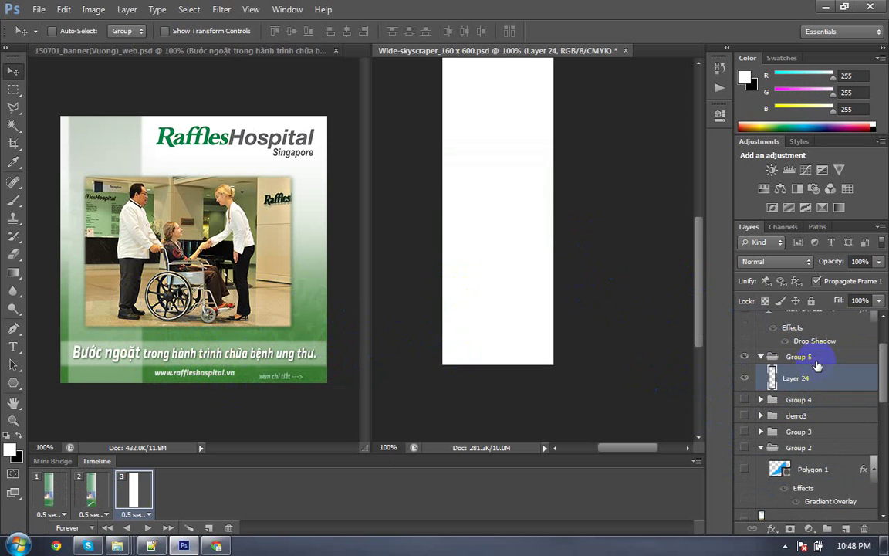
Step: Select the demo1 group in the square 150701_banner document and check its content
left_click(327, 301)
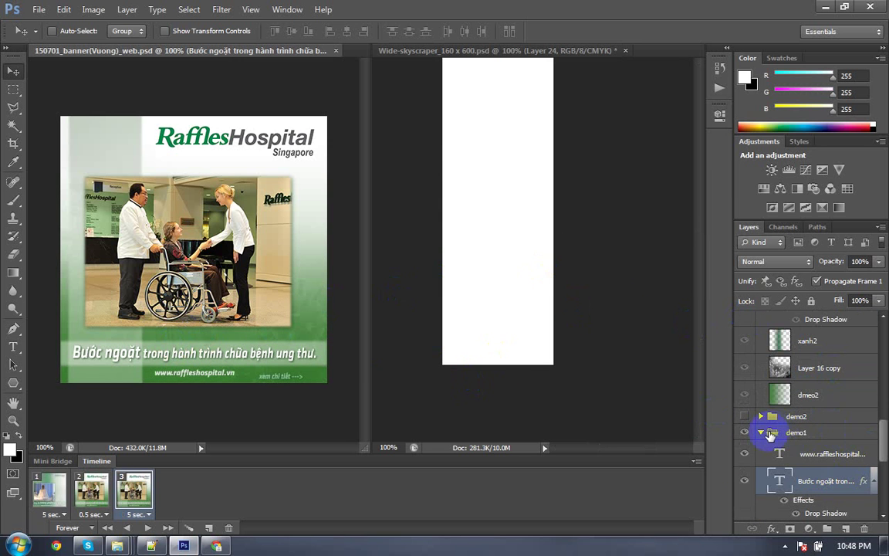
left_click(782, 435)
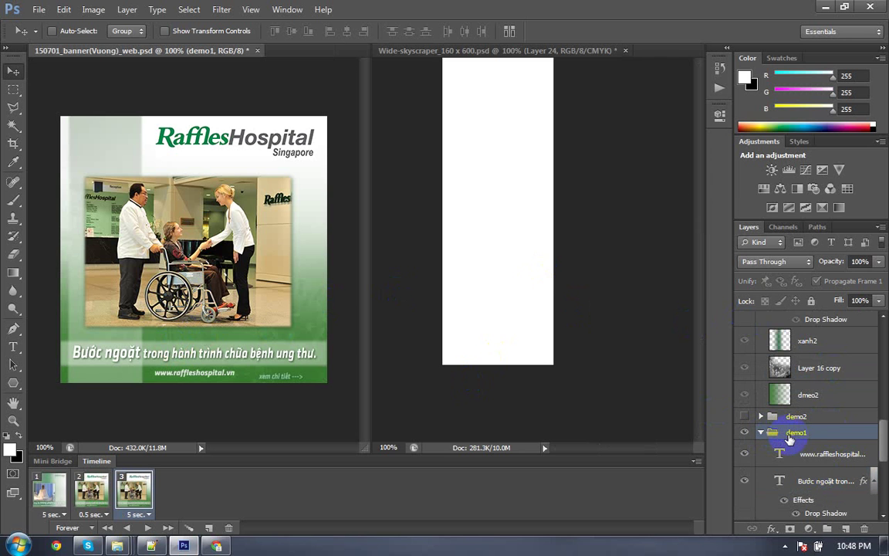
left_click(743, 434)
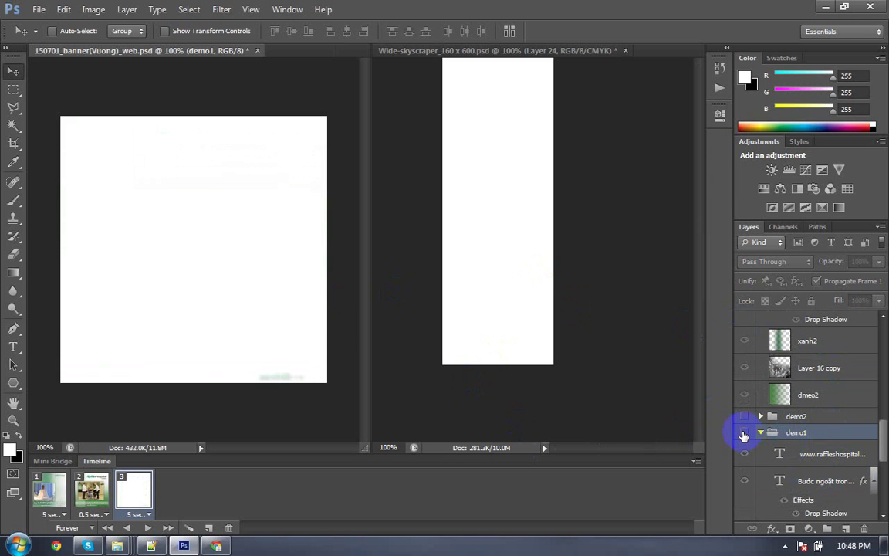
left_click(743, 434)
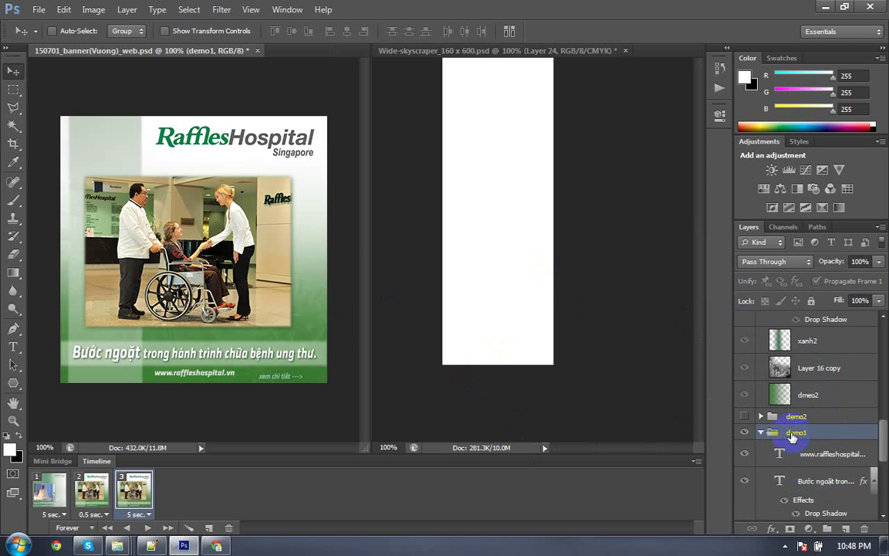
Step: Copy the demo1 group into the 160x600 skyscraper and scale it down to about 46%
left_click_drag(793, 437, 503, 220)
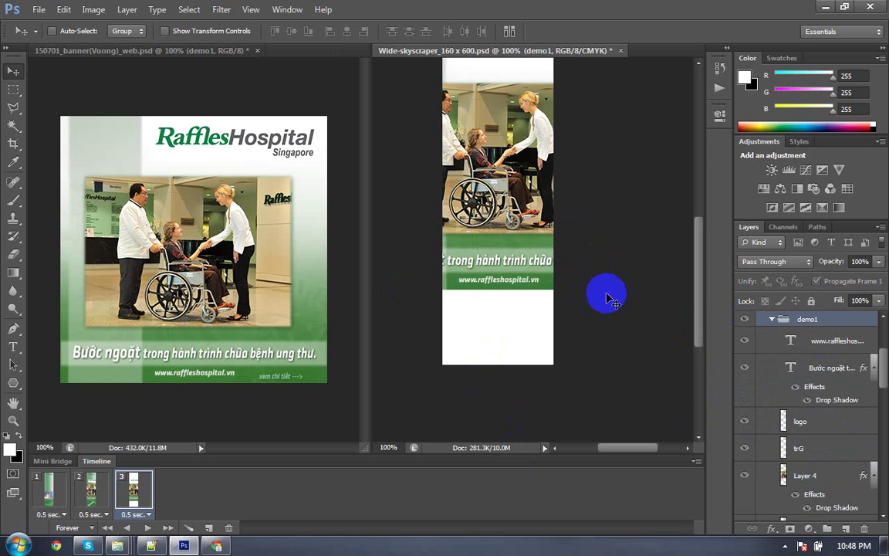
scroll(795, 361, "up", 2)
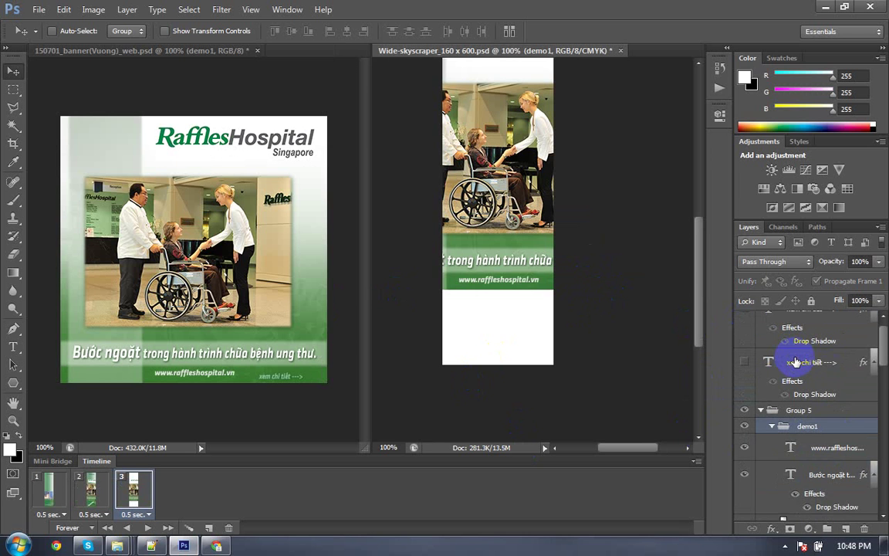
scroll(795, 361, "down", 1)
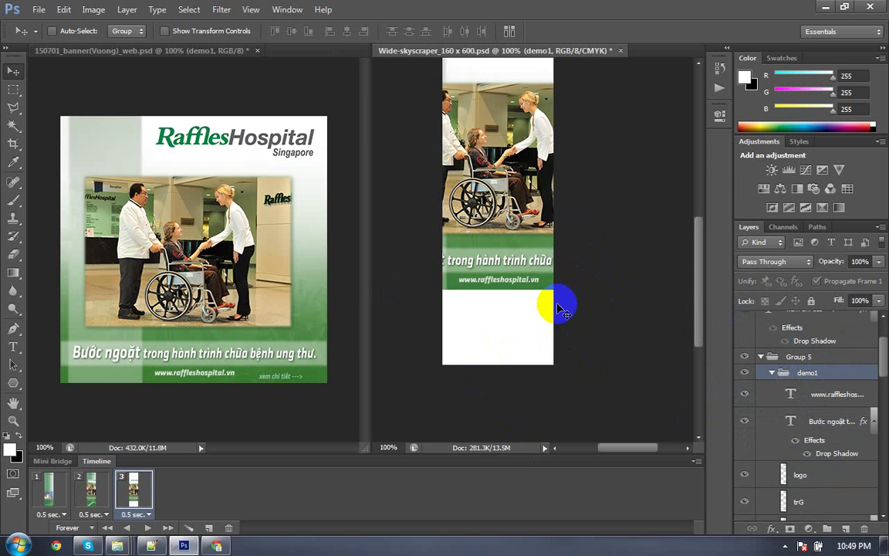
scroll(875, 394, "down", 2)
scroll(818, 371, "up", 1)
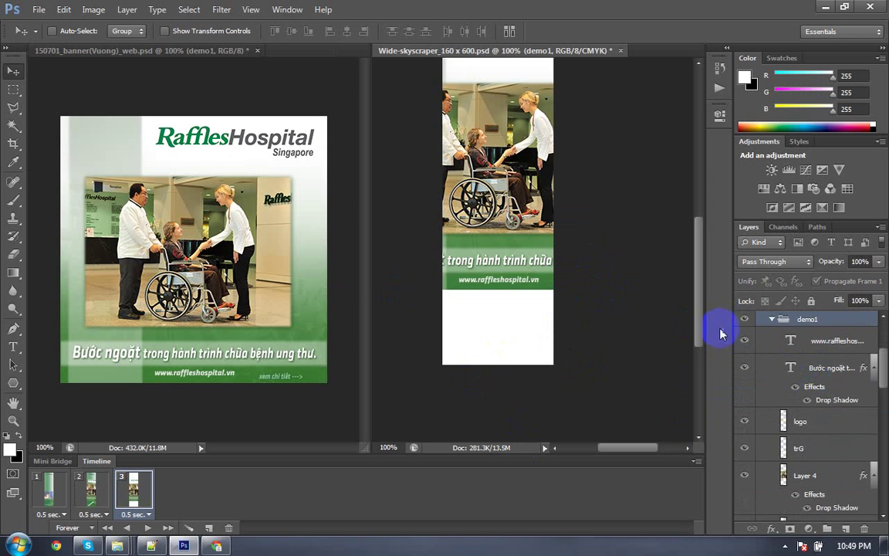
key("ctrl+t")
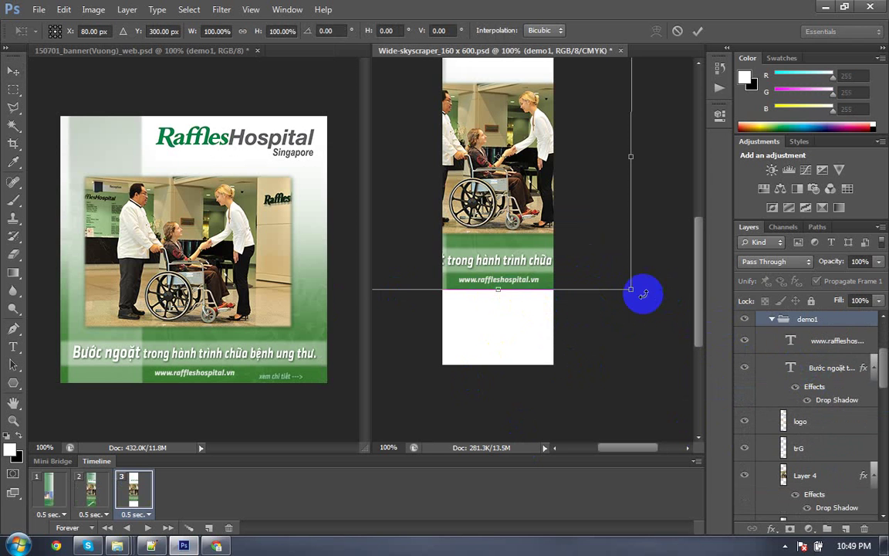
left_click_drag(631, 289, 543, 240)
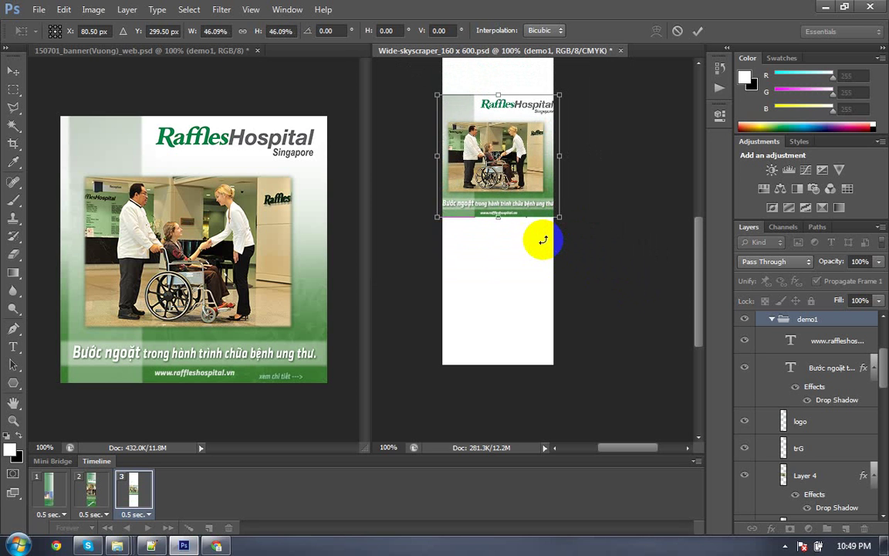
key("Return")
scroll(544, 244, "up", 1, "alt")
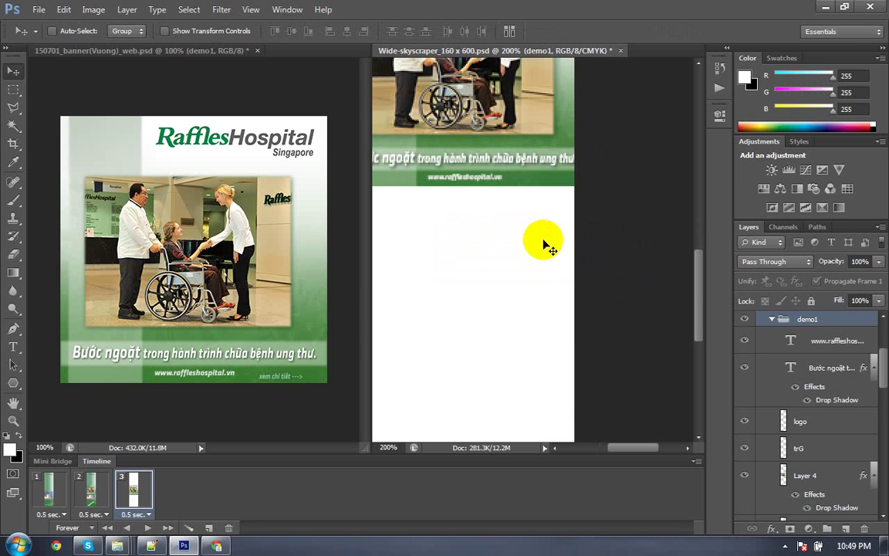
Step: Drag the scaled demo1 logo, photo and headline down to the bottom of the canvas
scroll(536, 149, "down", 2)
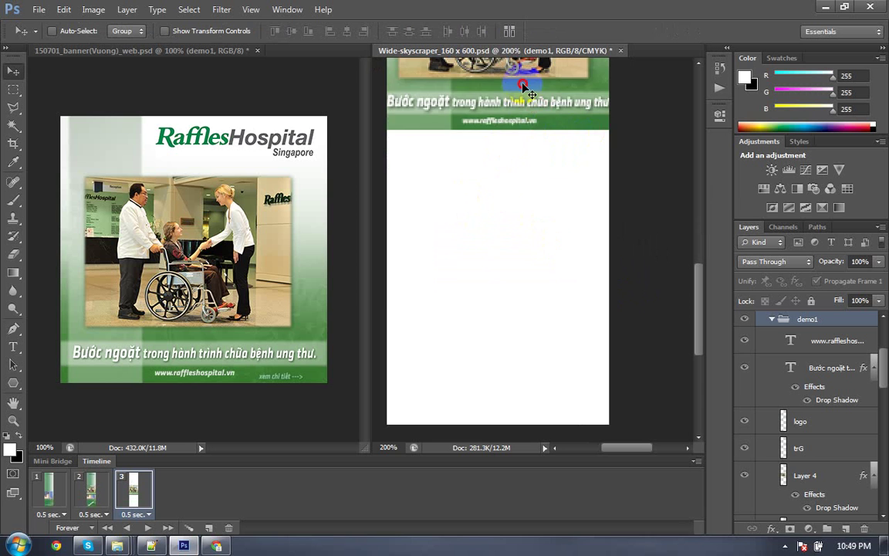
left_click_drag(524, 85, 529, 448)
key("ctrl+minus")
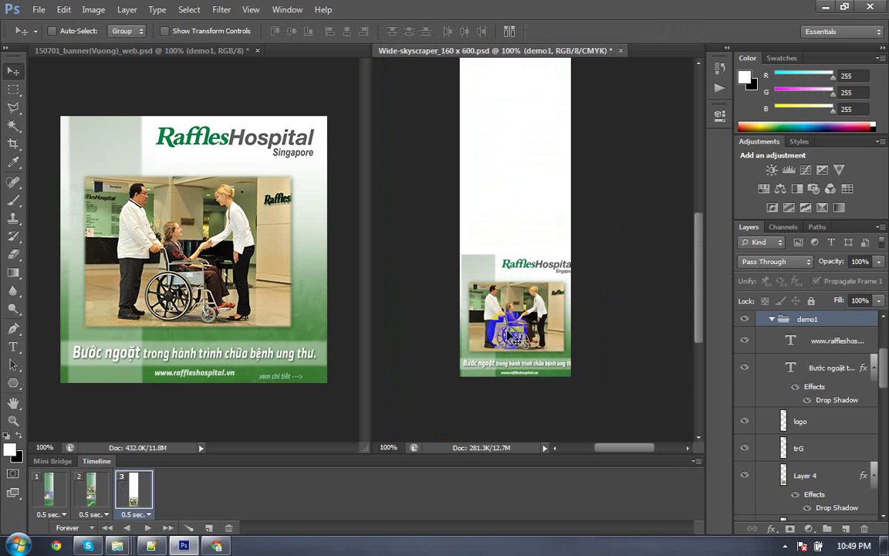
left_click_drag(560, 283, 561, 284)
scroll(560, 286, "down", 3)
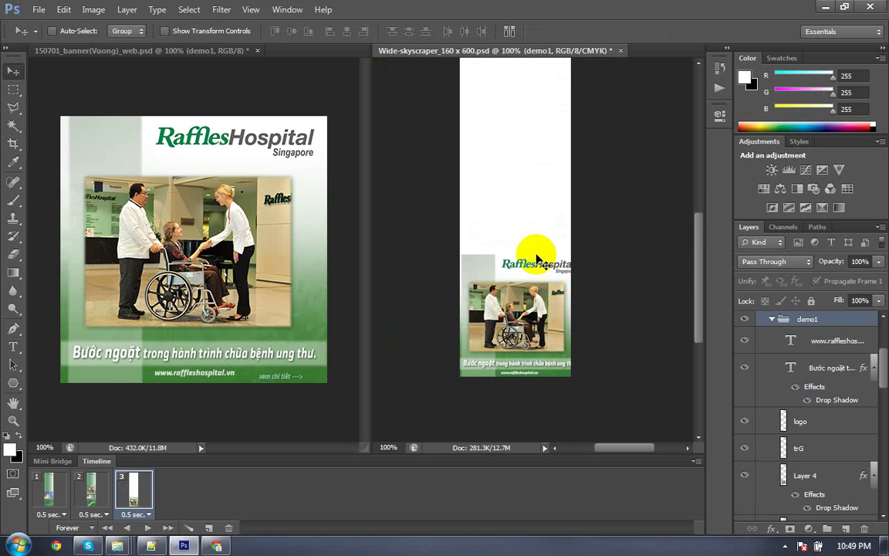
right_click(539, 266)
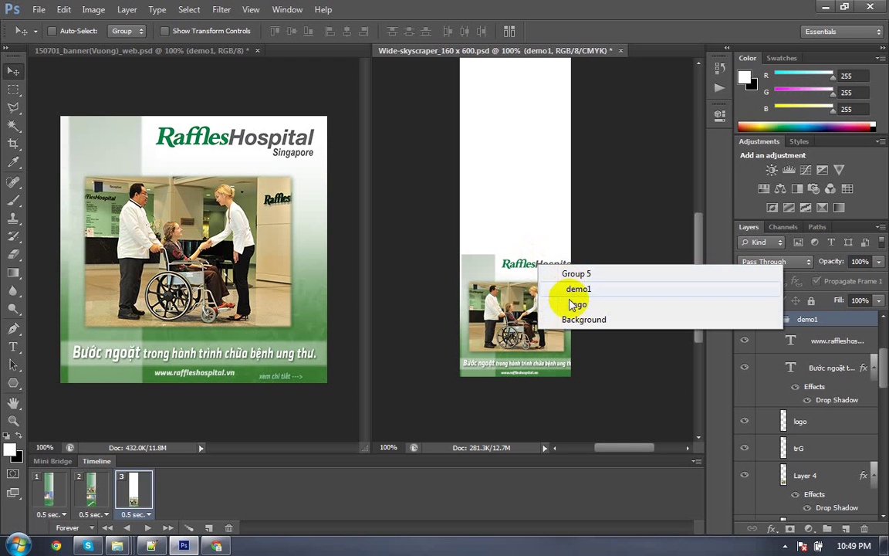
Step: Preview the banner animation, then return to frame 3
left_click(575, 304)
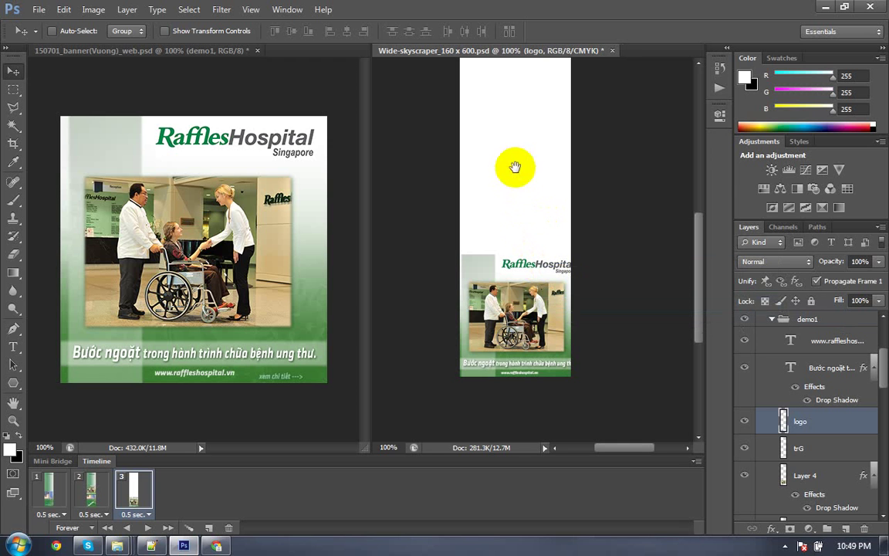
key("space")
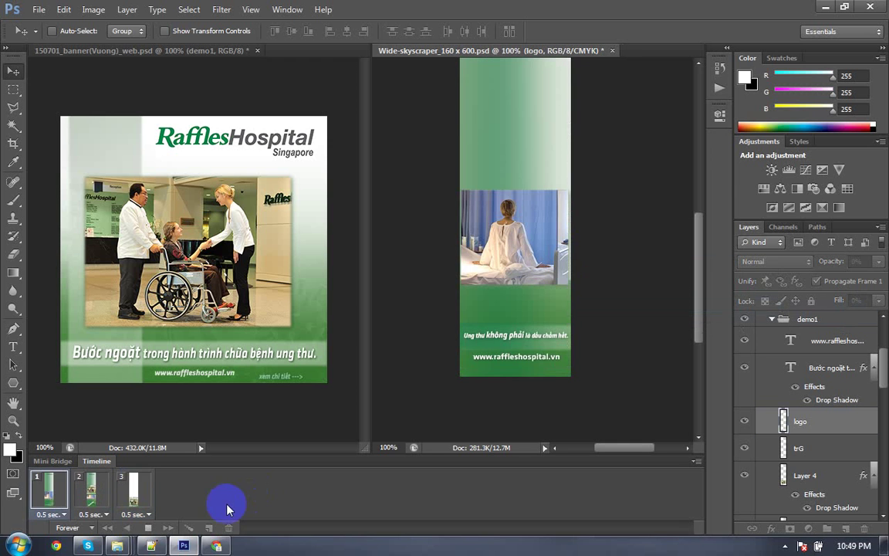
left_click(148, 528)
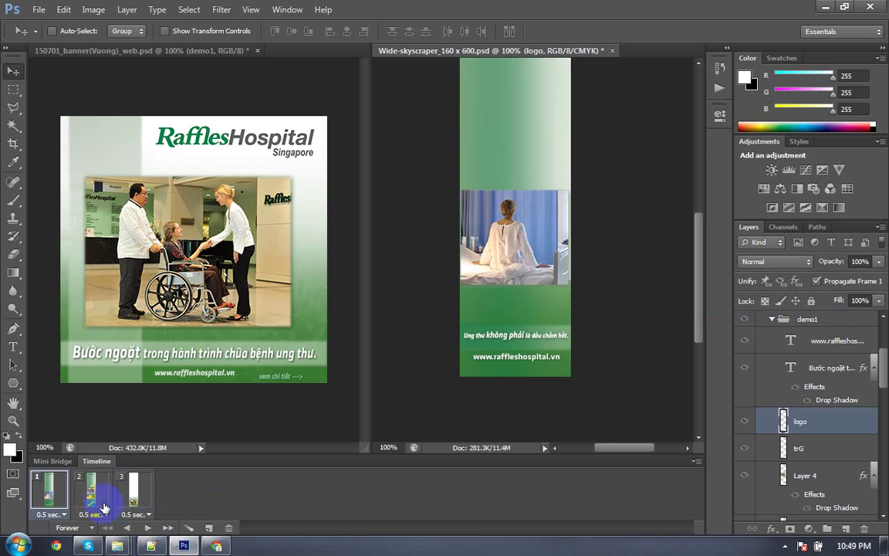
left_click(147, 500)
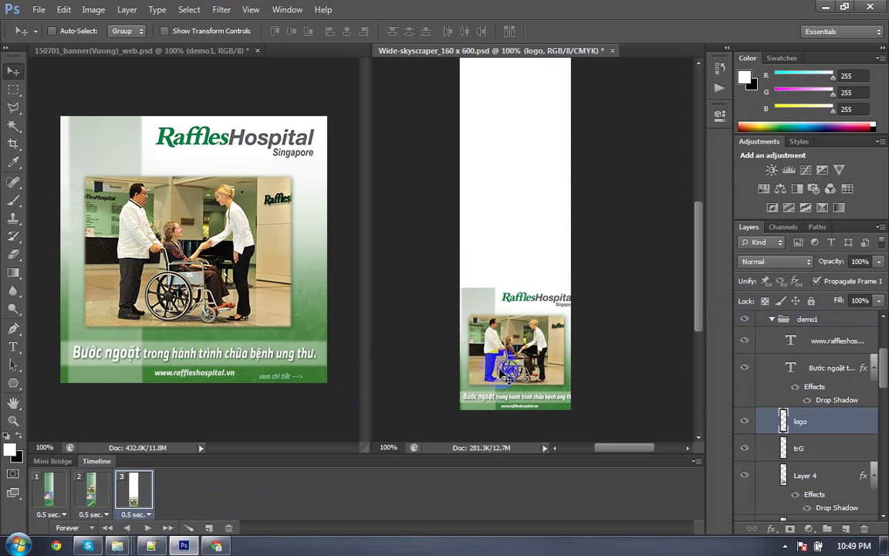
Step: Lift the Raffles Hospital logo layer up toward the top of frame 3
right_click(506, 366)
left_click(549, 404)
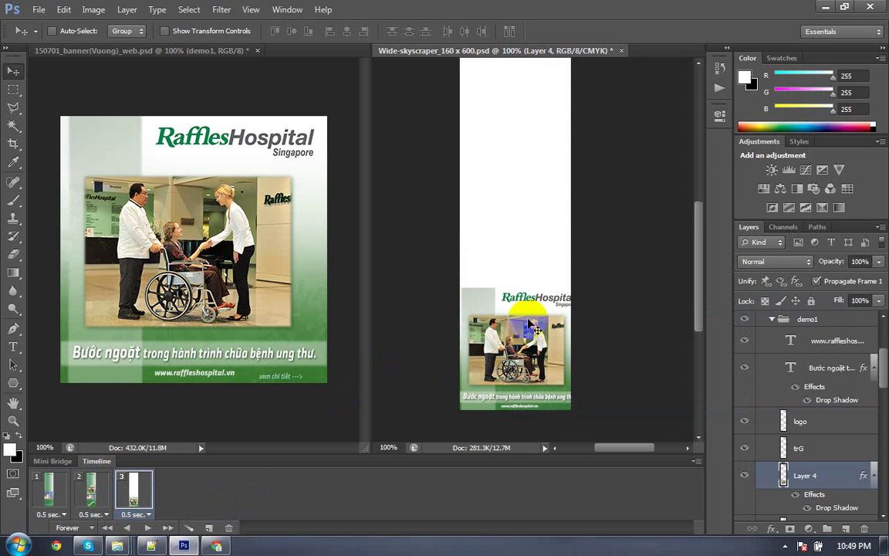
right_click(538, 308)
left_click(548, 342)
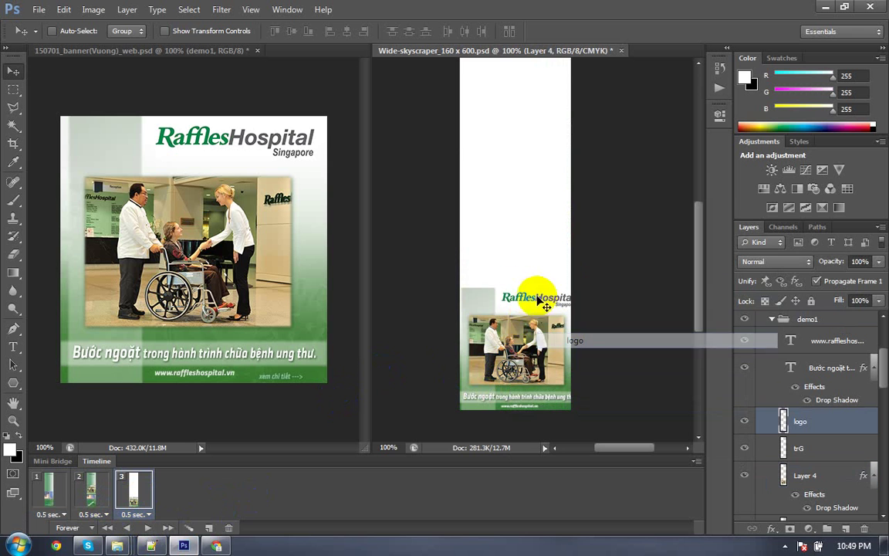
mouse_move(536, 294)
left_mouse_down()
mouse_move(490, 141)
mouse_move(538, 199)
mouse_move(534, 99)
left_mouse_up()
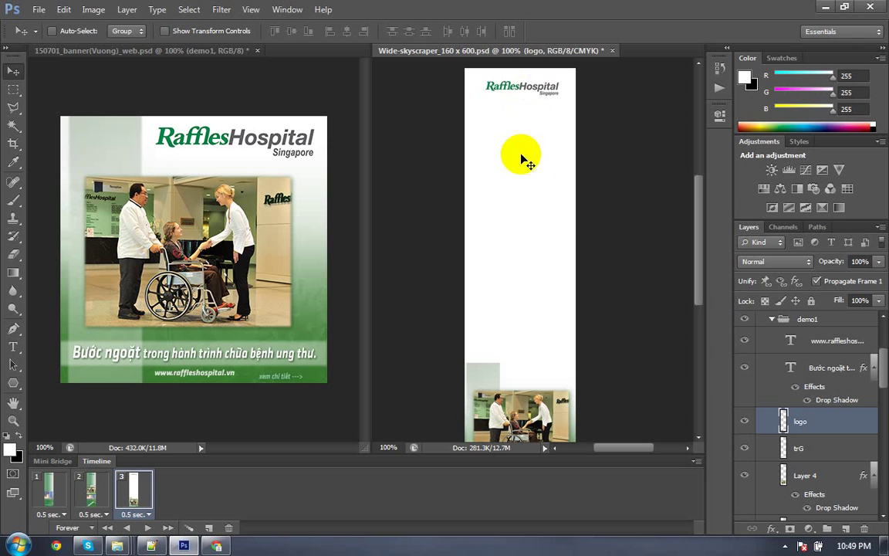
scroll(496, 216, "down", 3)
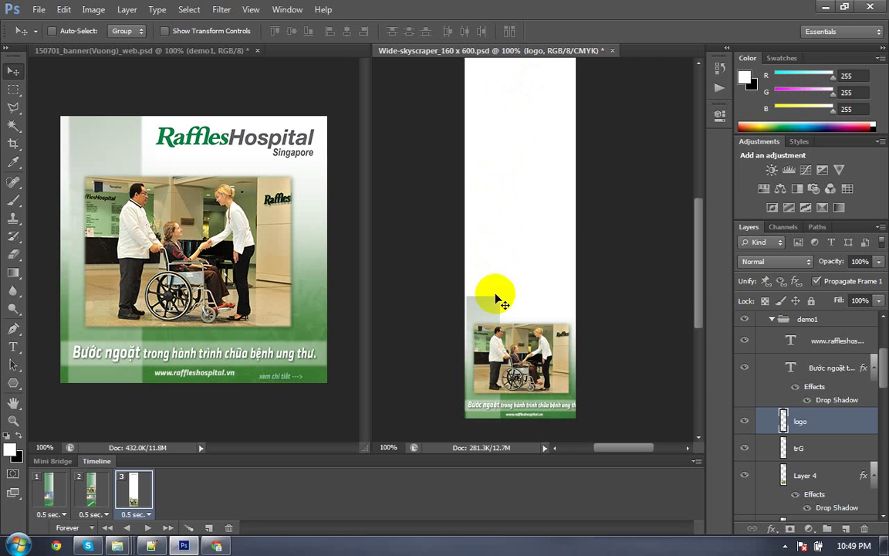
Step: Zoom to 200% and raise the Layer 4 photo slightly
left_click(516, 337)
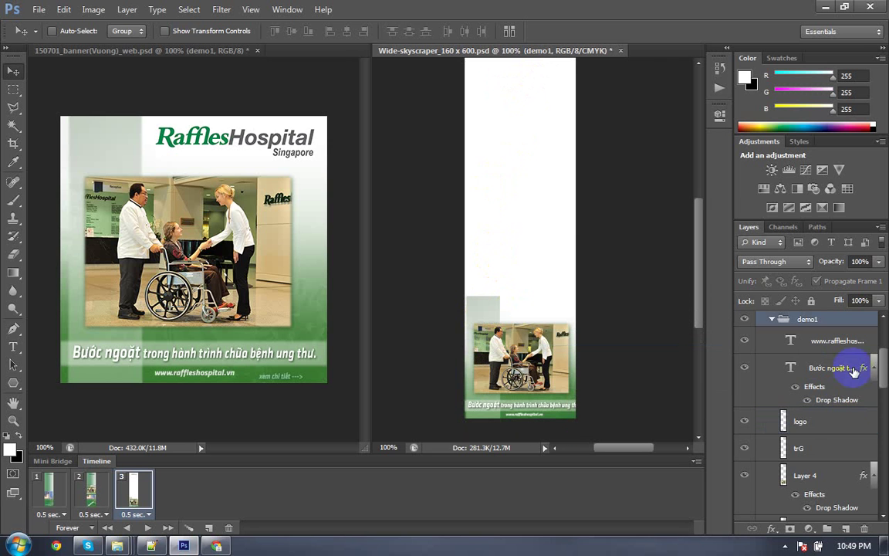
left_click(795, 477)
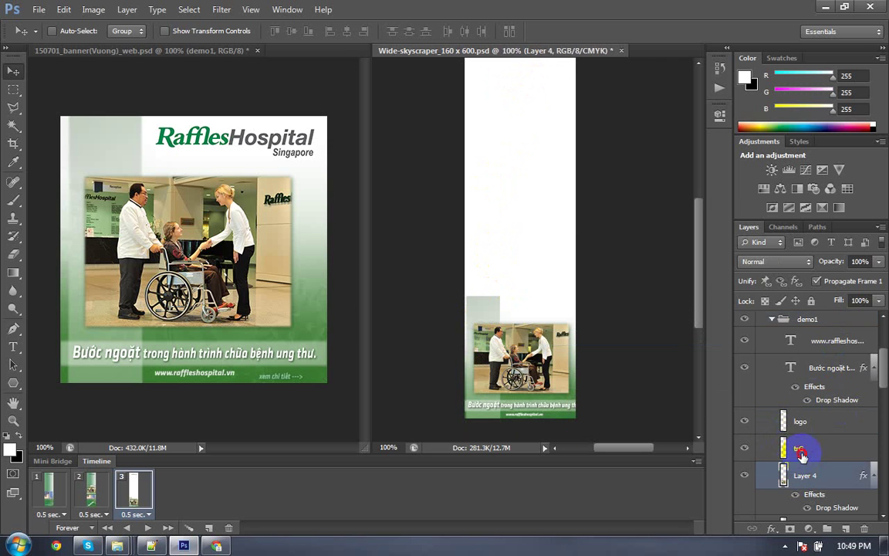
left_click(754, 450)
scroll(753, 417, "down", 5)
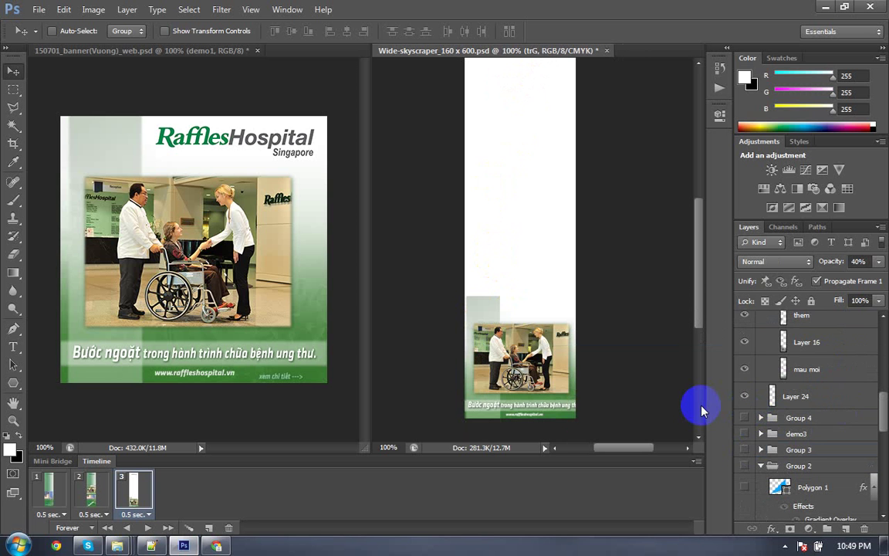
key("ctrl+plus")
left_click_drag(578, 312, 569, 139)
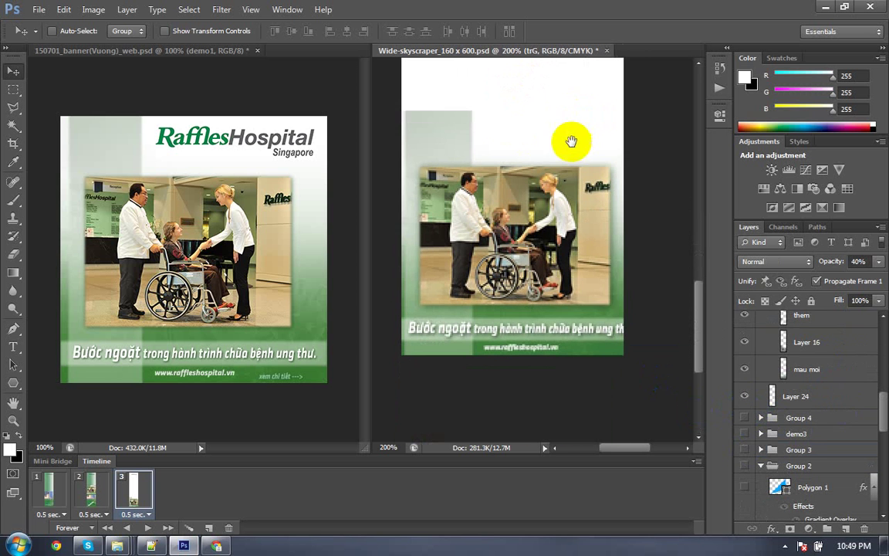
right_click(525, 246)
left_click(570, 284)
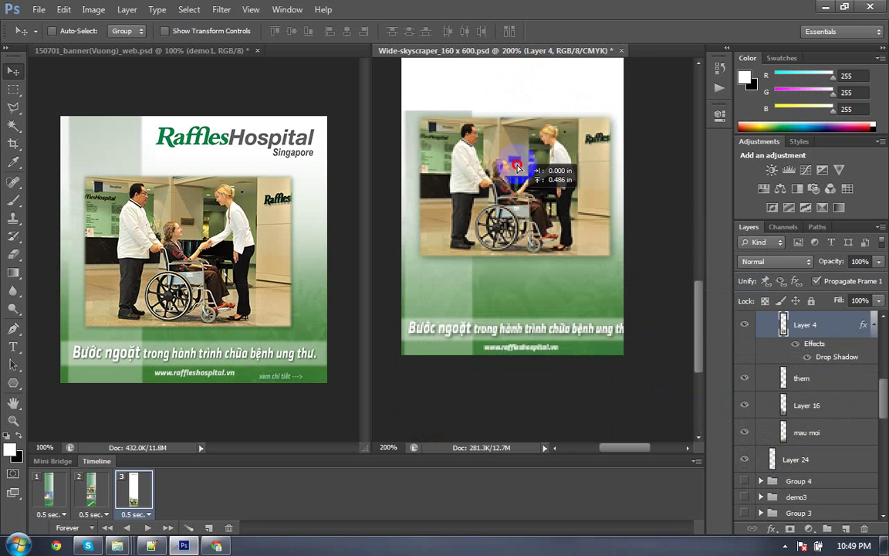
left_click_drag(474, 241, 465, 136)
scroll(465, 232, "up", 3)
Step: Stretch Layer 16 upward to about 139% height
right_click(452, 335)
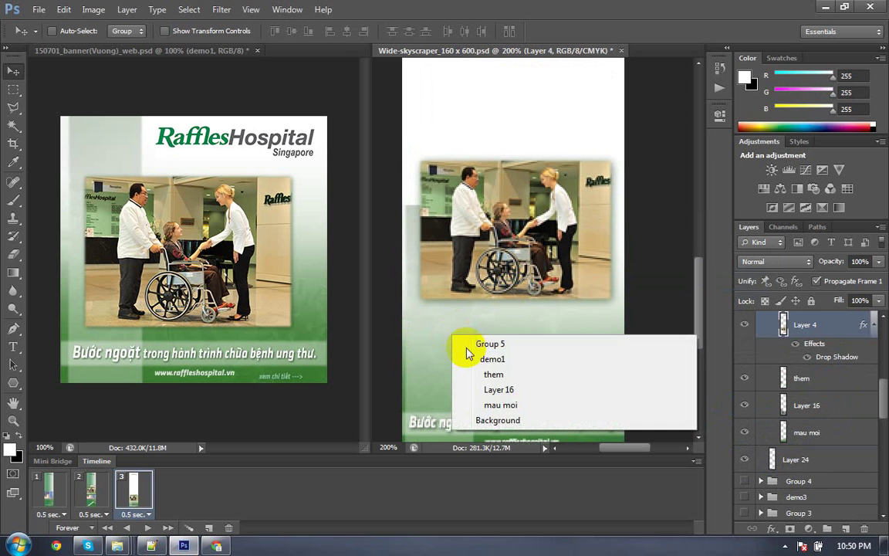
left_click(501, 391)
key("ctrl+t")
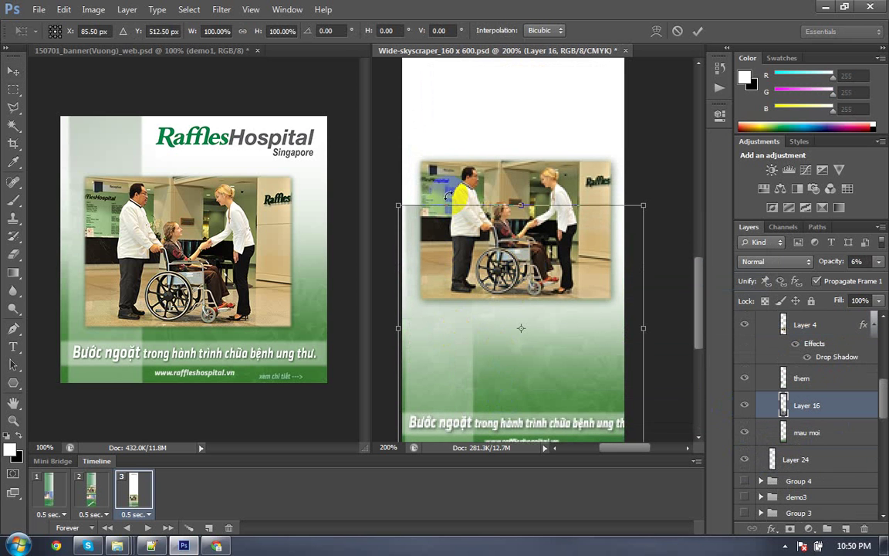
left_click_drag(521, 206, 527, 104)
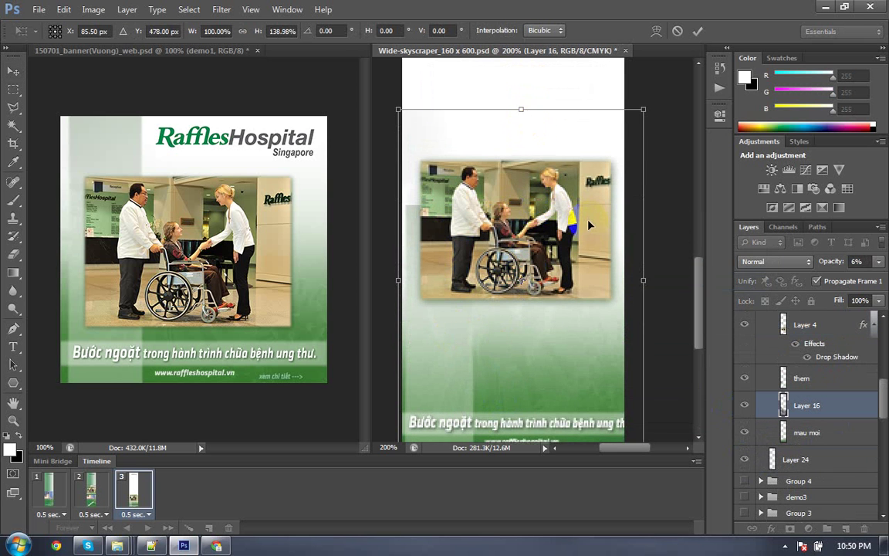
key("Return")
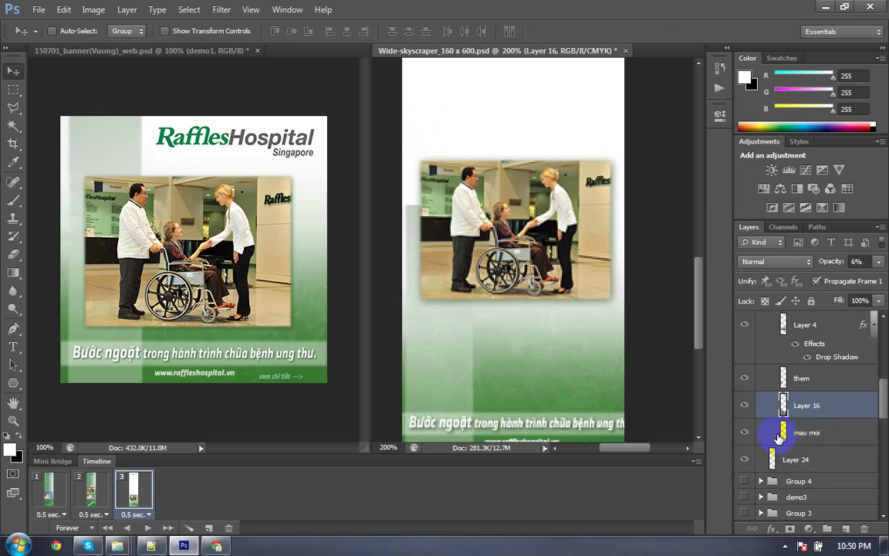
Step: Stretch the pale 'them' band upward to about 206% height
left_click(772, 431)
left_click(745, 432)
left_click(745, 432)
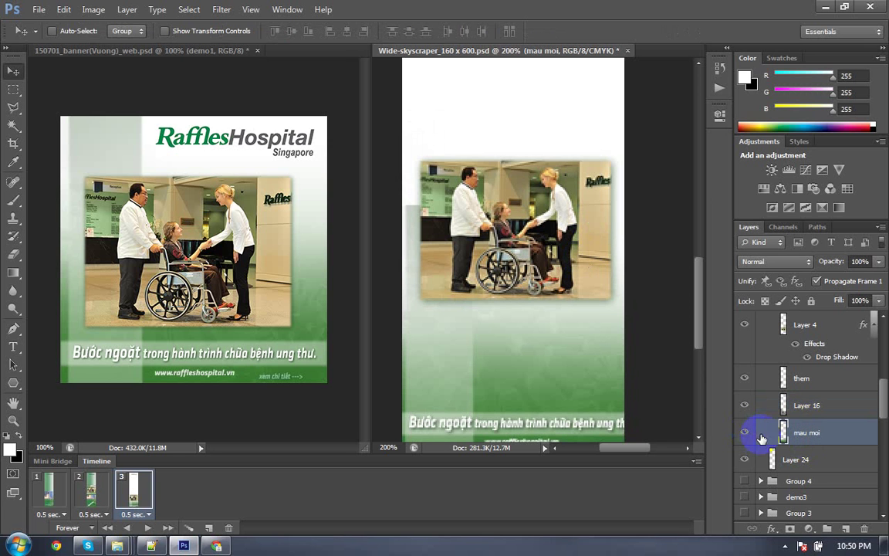
left_click(794, 378)
left_click(743, 378)
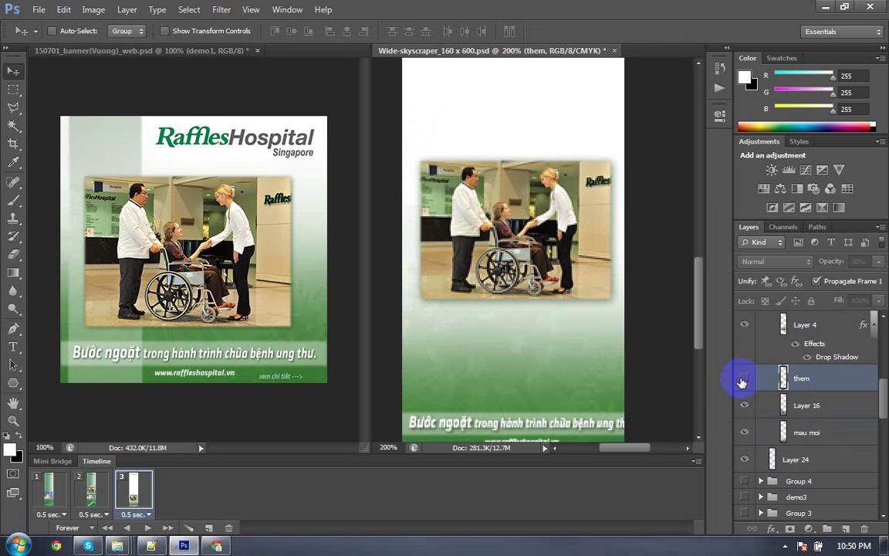
left_click(743, 381)
key("ctrl+t")
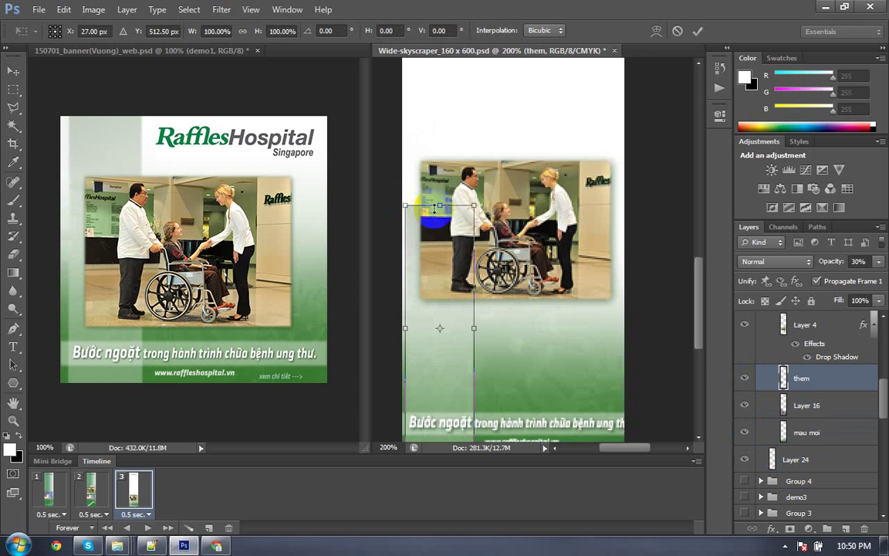
left_click_drag(436, 207, 475, 286)
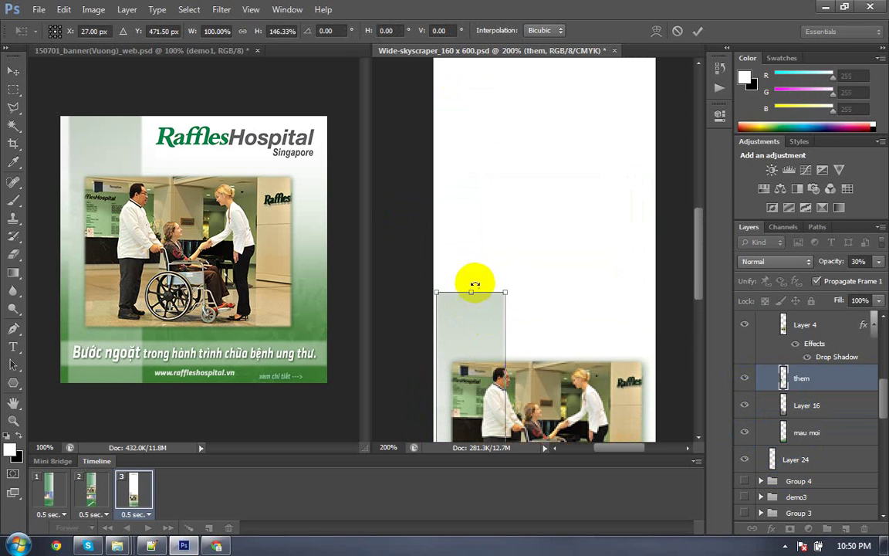
left_click_drag(474, 285, 486, 143)
mouse_move(484, 199)
left_mouse_down()
mouse_move(492, 306)
mouse_move(502, 143)
mouse_move(498, 353)
mouse_move(478, 183)
left_mouse_up()
key("Return")
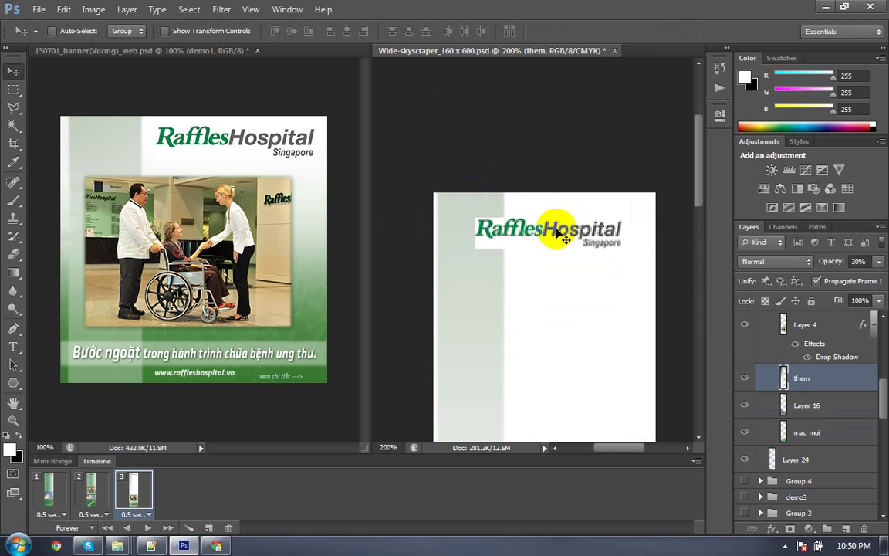
Step: Toggle Layer 16's visibility to check how the stretched backgrounds cover the frame
scroll(564, 239, "down", 2)
scroll(522, 239, "down", 5)
scroll(558, 345, "down", 5)
scroll(538, 295, "down", 5)
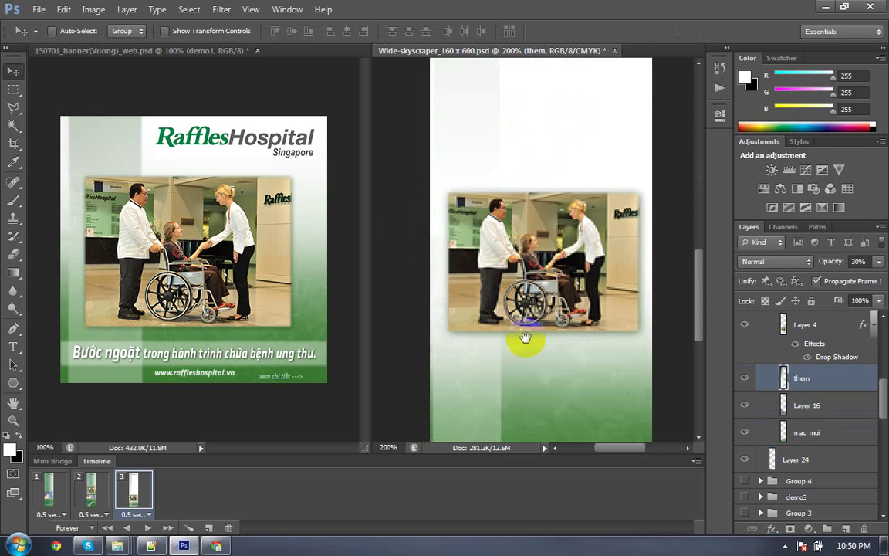
right_click(548, 362)
left_click(591, 402)
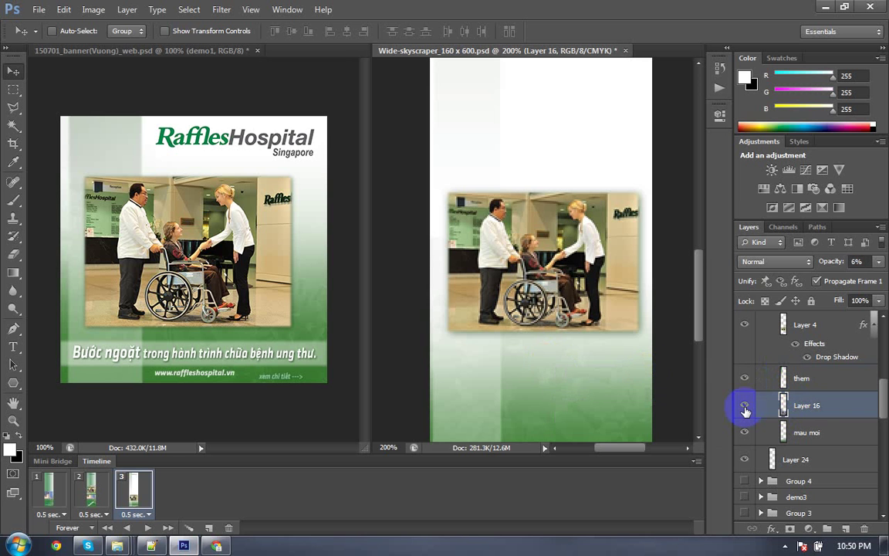
left_click(742, 409)
left_click(741, 408)
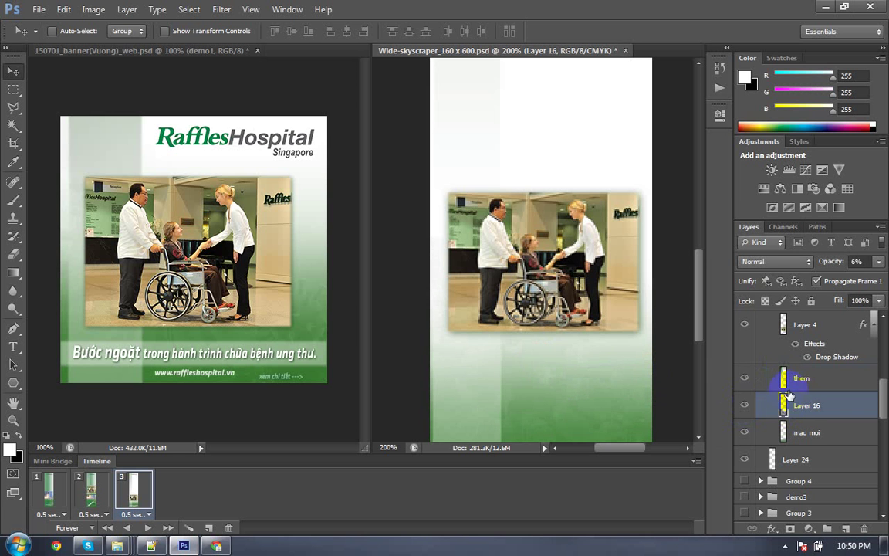
left_click(804, 390)
scroll(868, 389, "up", 3)
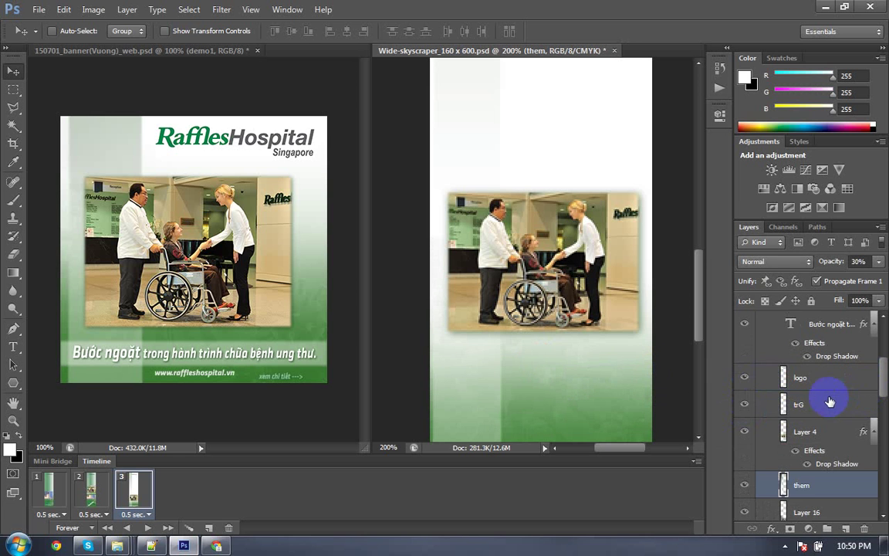
left_click(779, 404)
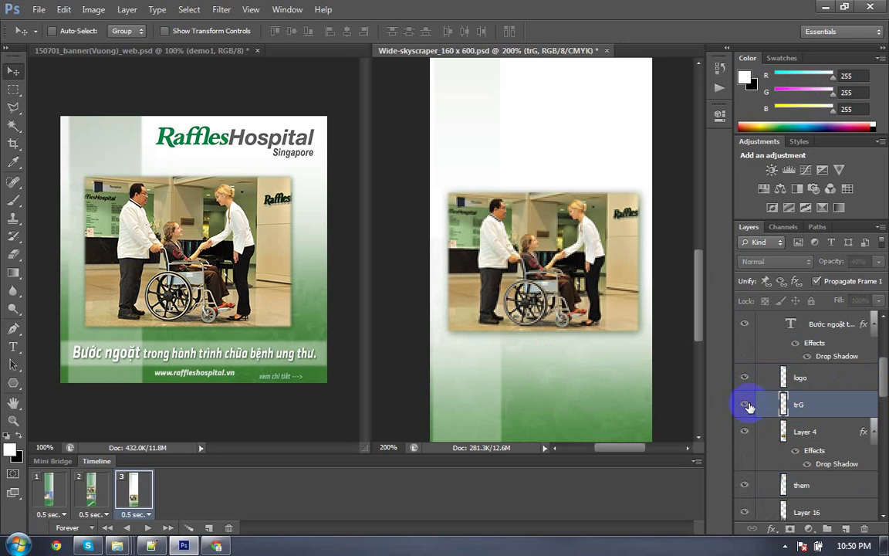
scroll(776, 408, "down", 3)
Step: Stretch the mau moi green gradient up to the banner's top edge, then zoom back to 200%
left_click(755, 433)
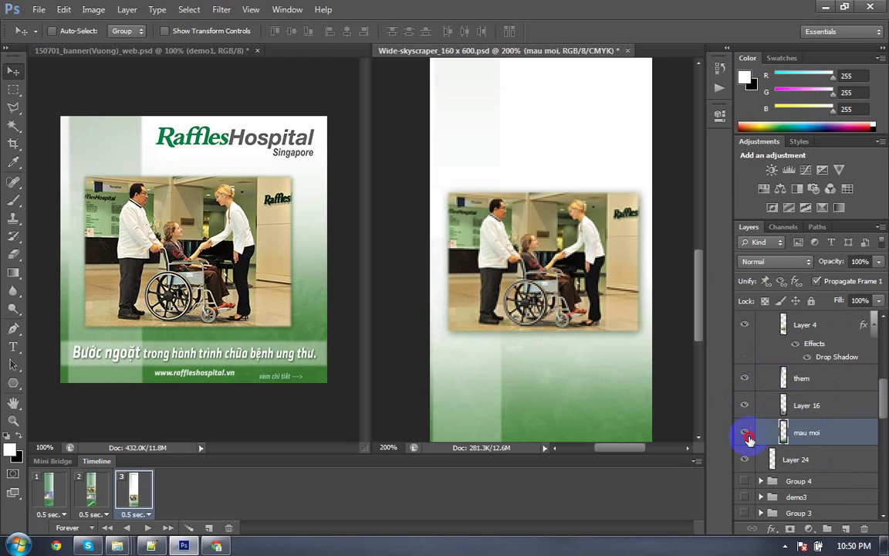
left_click(745, 433)
left_click(746, 433)
key("ctrl+t")
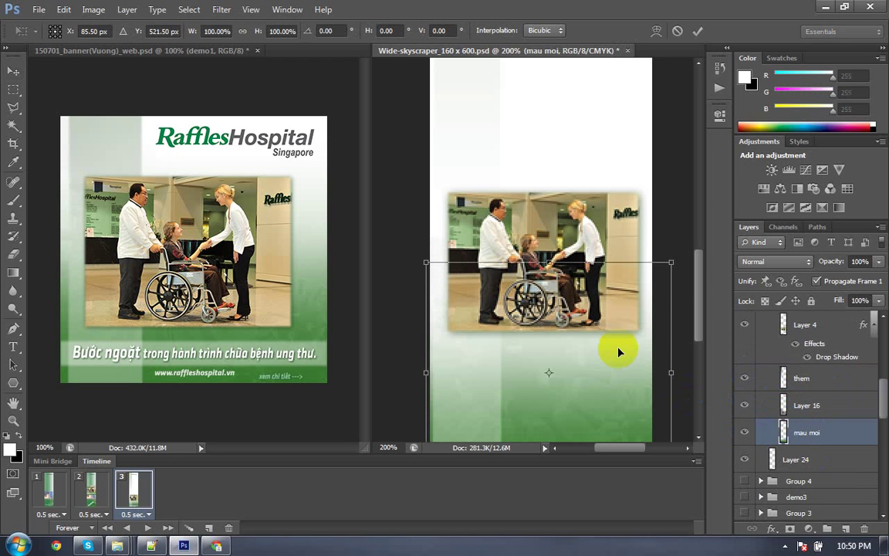
left_click_drag(548, 262, 549, 132)
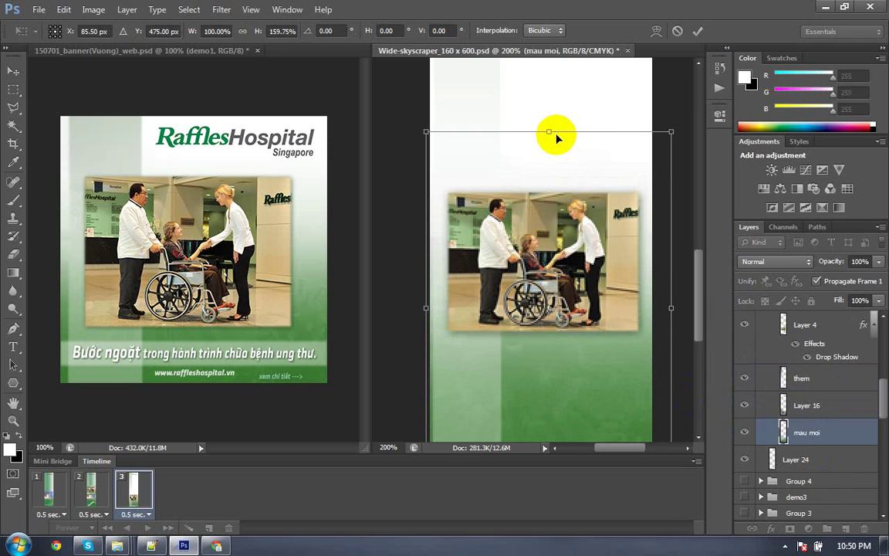
key("ctrl+minus")
key("ctrl+minus")
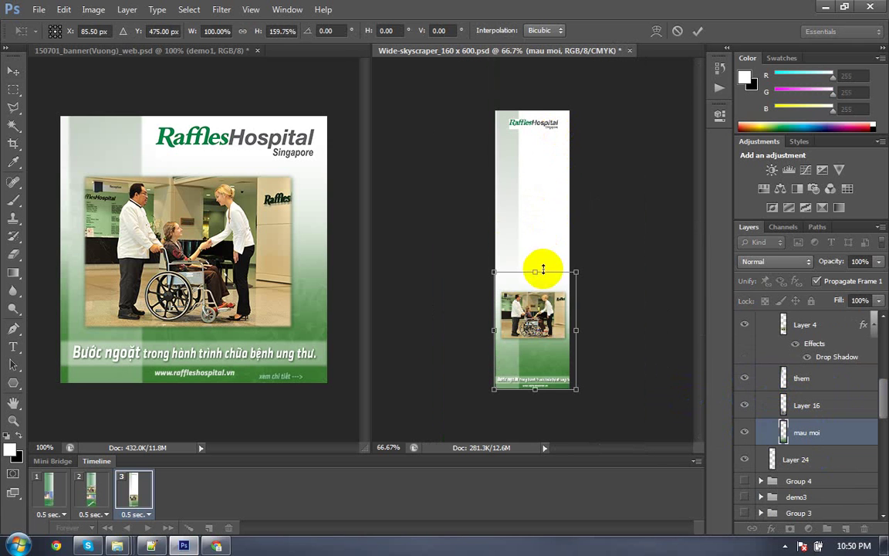
left_click_drag(542, 267, 536, 92)
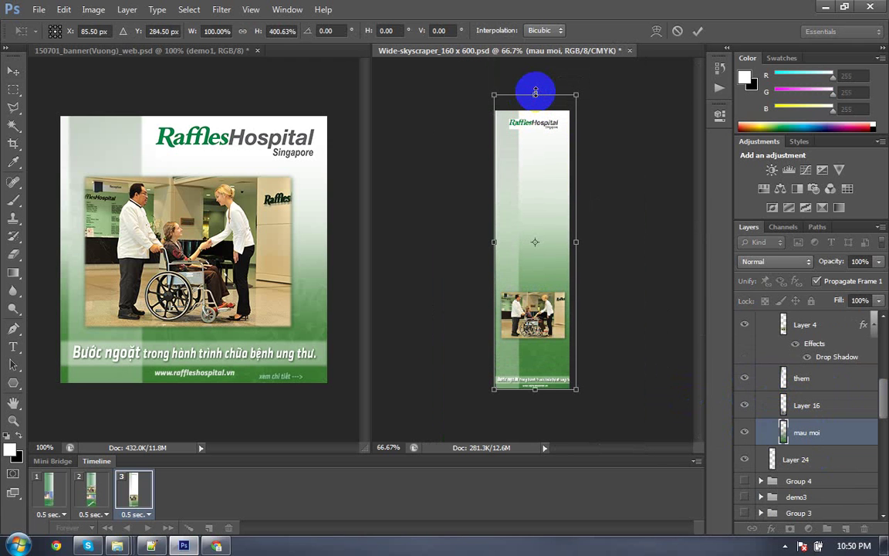
key("Return")
key("ctrl+plus")
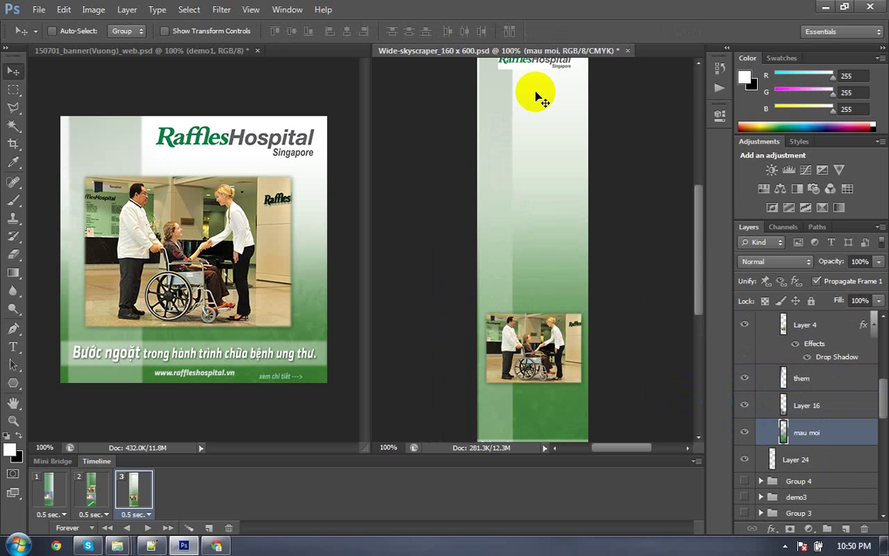
key("ctrl+plus")
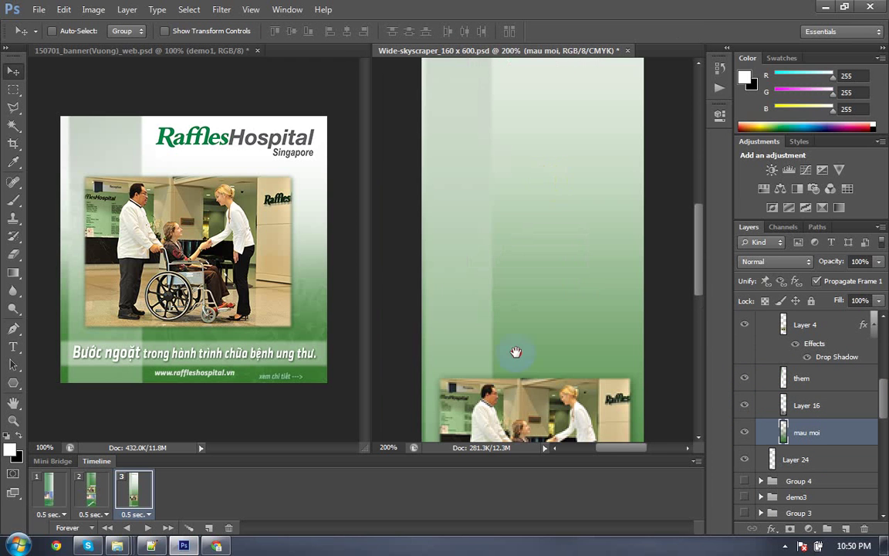
scroll(515, 352, "up", 5)
scroll(466, 331, "up", 2)
Step: Nudge the Raffles Hospital logo slightly right and bring the photo and headline into view
right_click(512, 217)
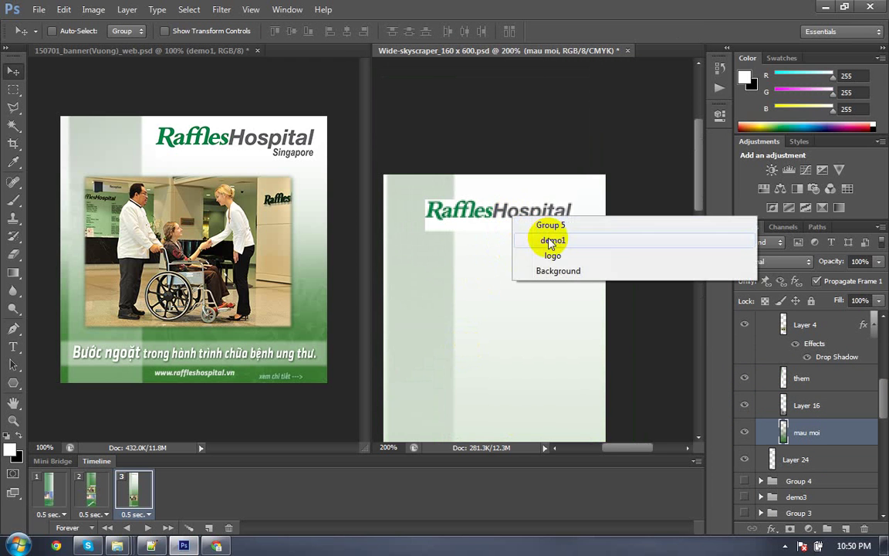
left_click(553, 255)
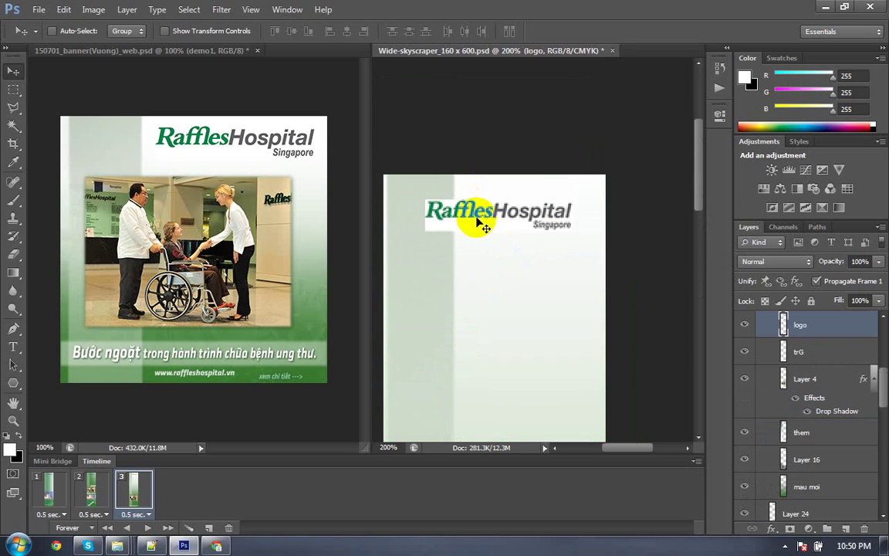
left_click_drag(477, 220, 504, 222)
left_click_drag(497, 286, 491, 169)
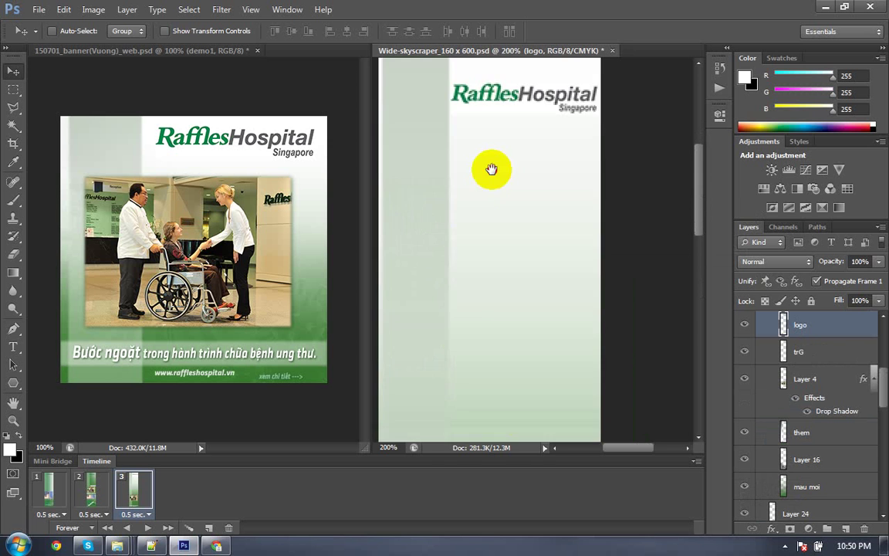
left_click_drag(511, 337, 510, 187)
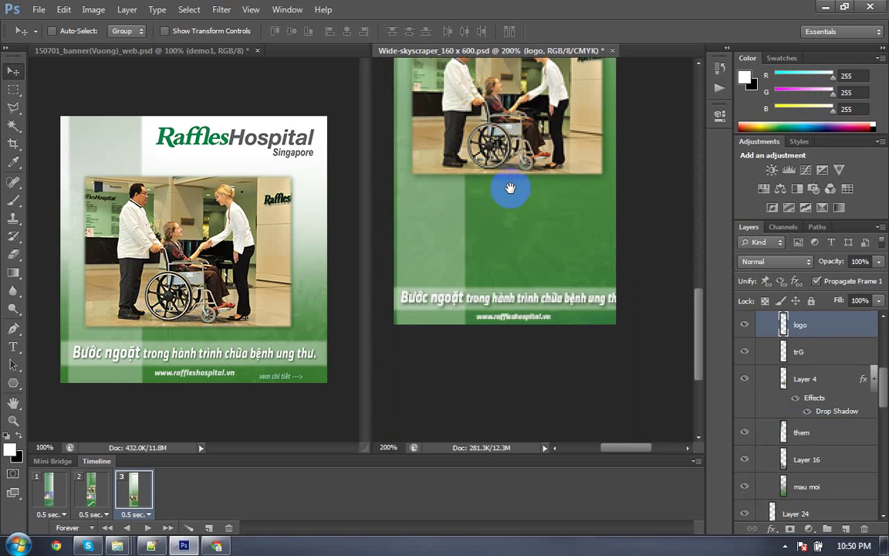
Step: Scale the headline to about 90% width and move it up into the green area
right_click(507, 303)
left_click(553, 340)
key("ctrl+t")
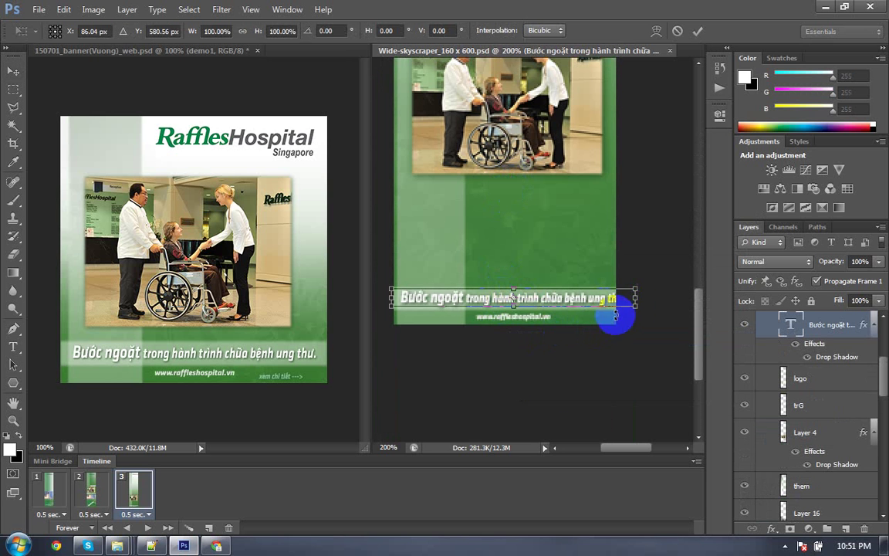
left_click_drag(635, 309, 624, 309)
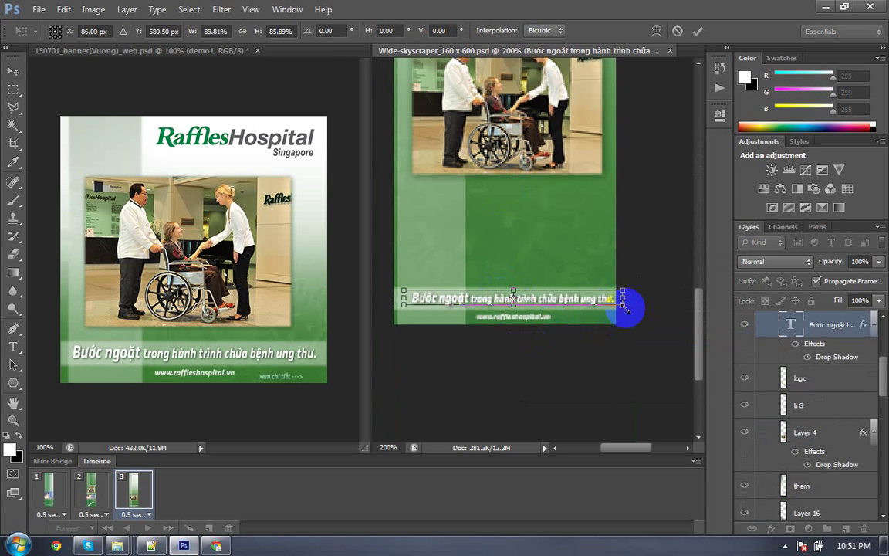
key("Return")
left_click_drag(555, 292, 542, 296)
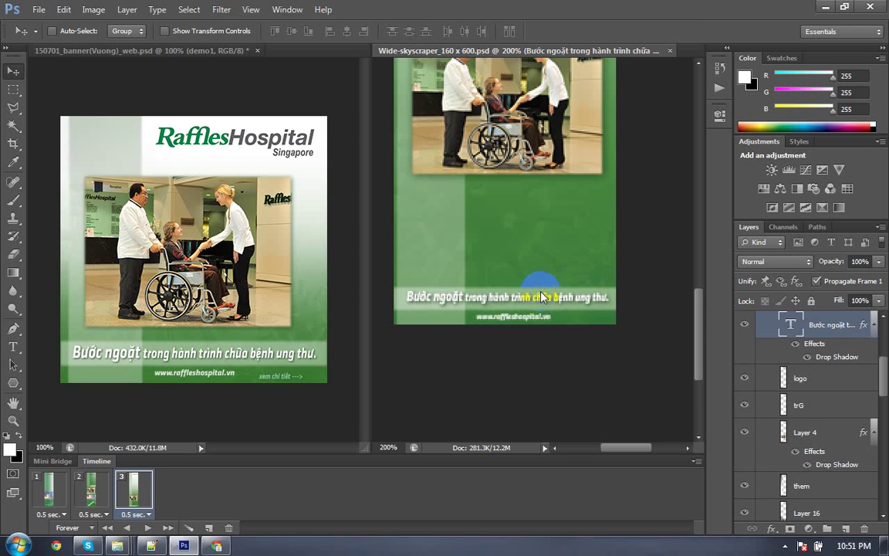
key("ctrl+minus")
key("ctrl+plus")
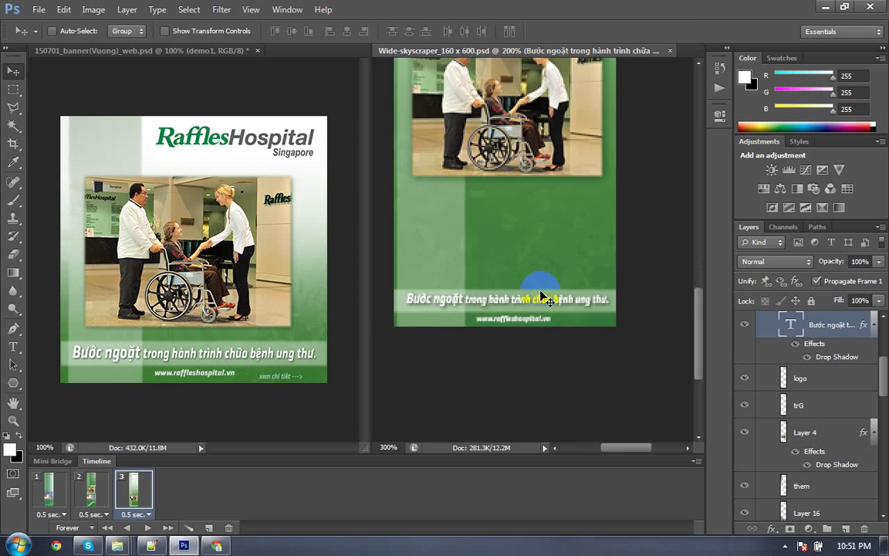
key("ctrl+plus")
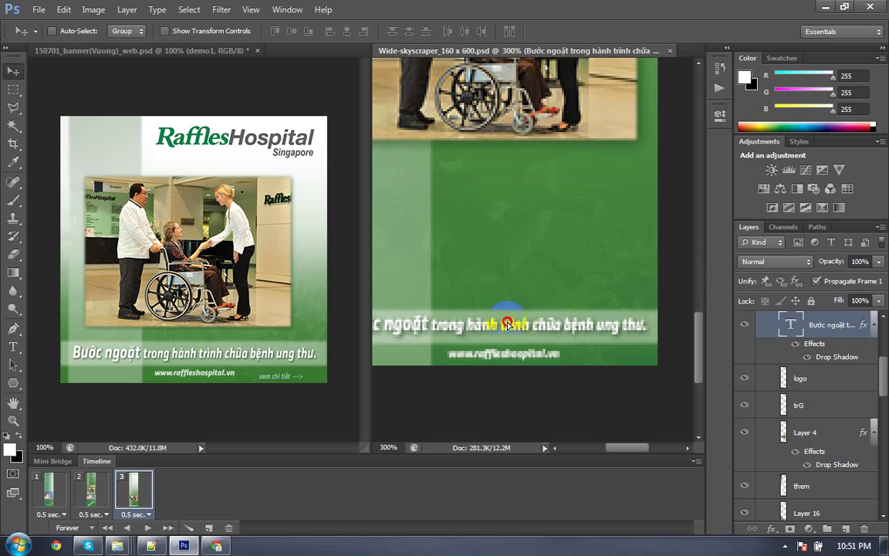
left_click_drag(507, 325, 521, 253)
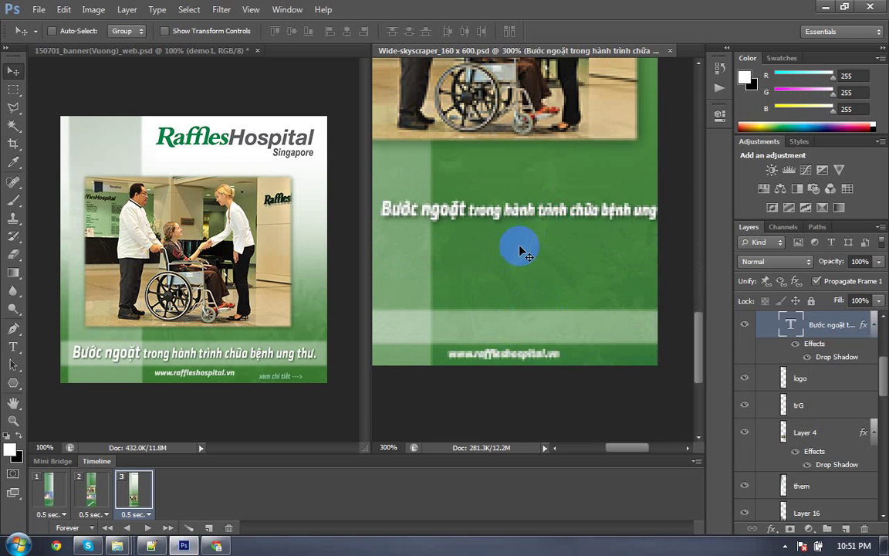
Step: Break the headline after 'Bước ngoặt' and widen its text box so it wraps onto two lines
double_click(463, 210)
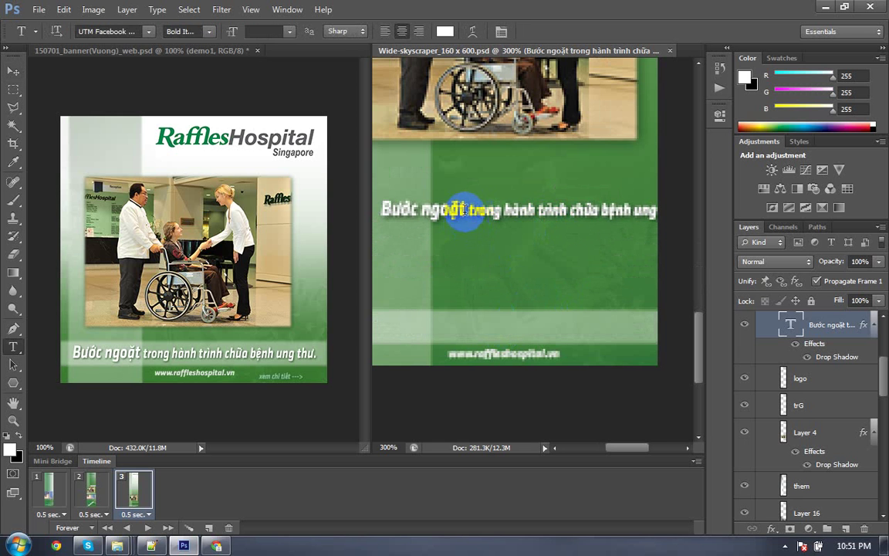
left_click(465, 210)
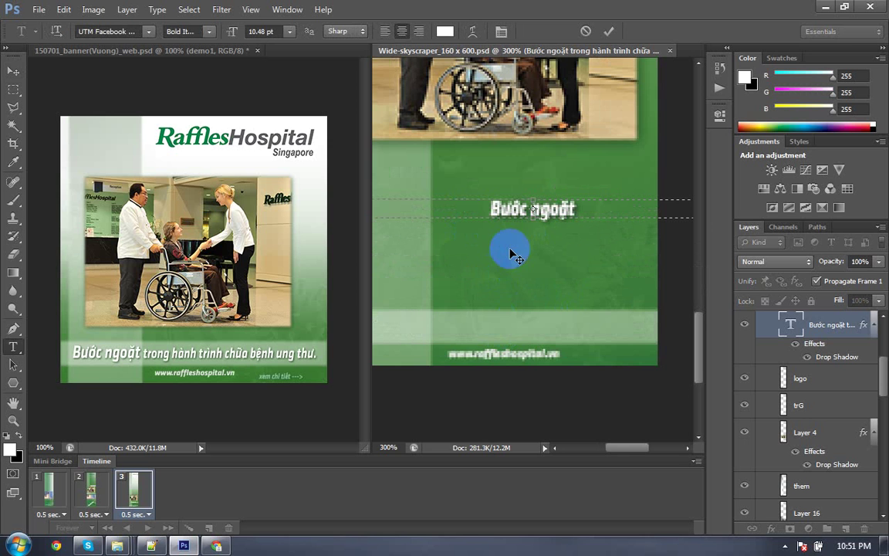
left_click(670, 266)
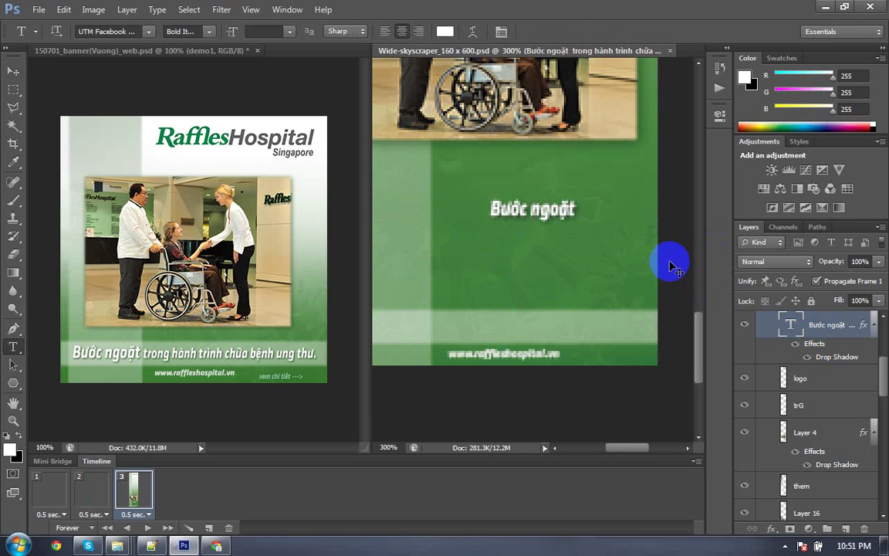
key("ctrl+minus")
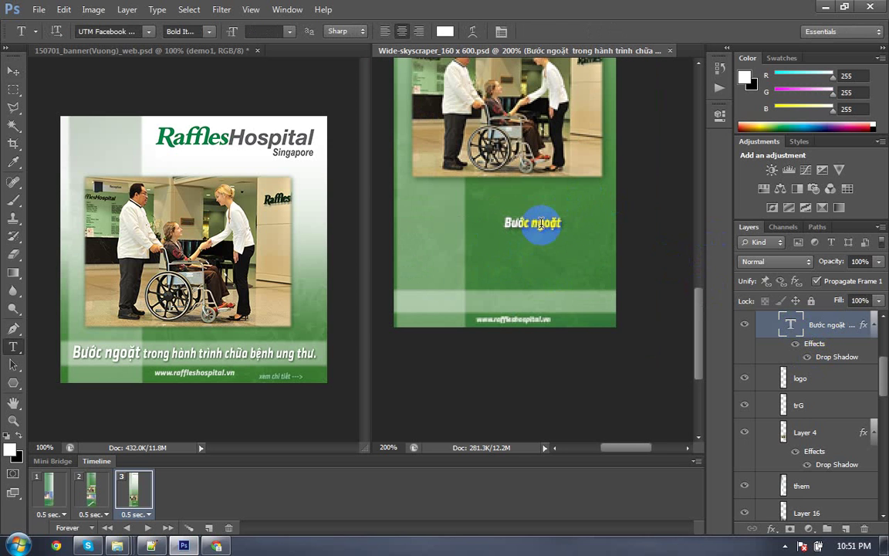
left_click(578, 214)
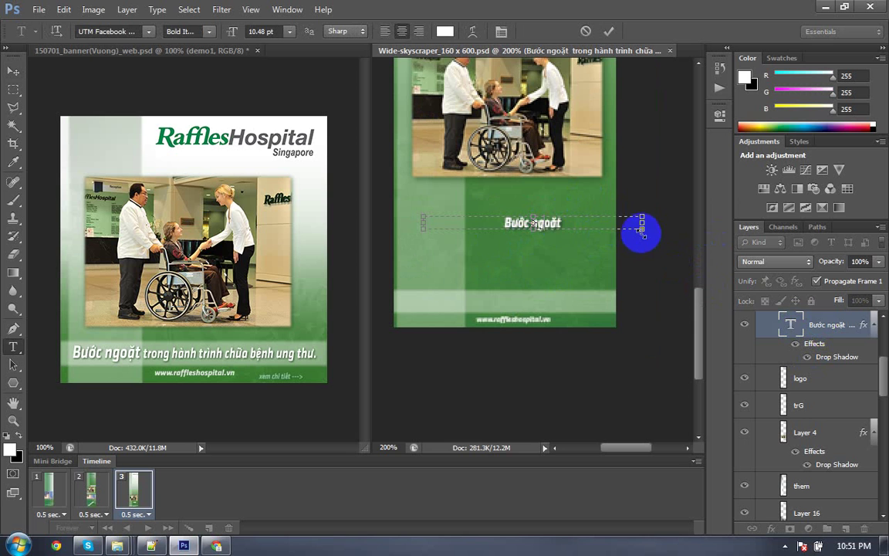
left_click_drag(641, 229, 591, 288)
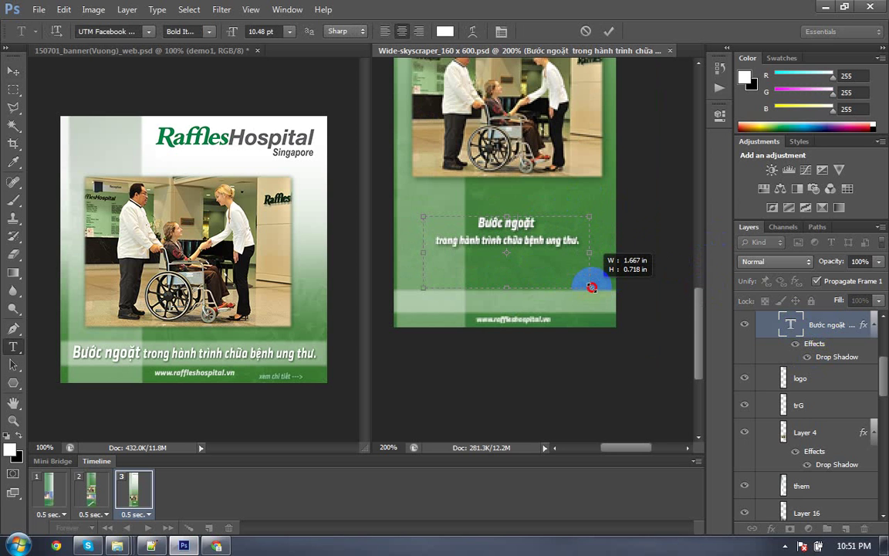
left_click_drag(539, 241, 579, 241)
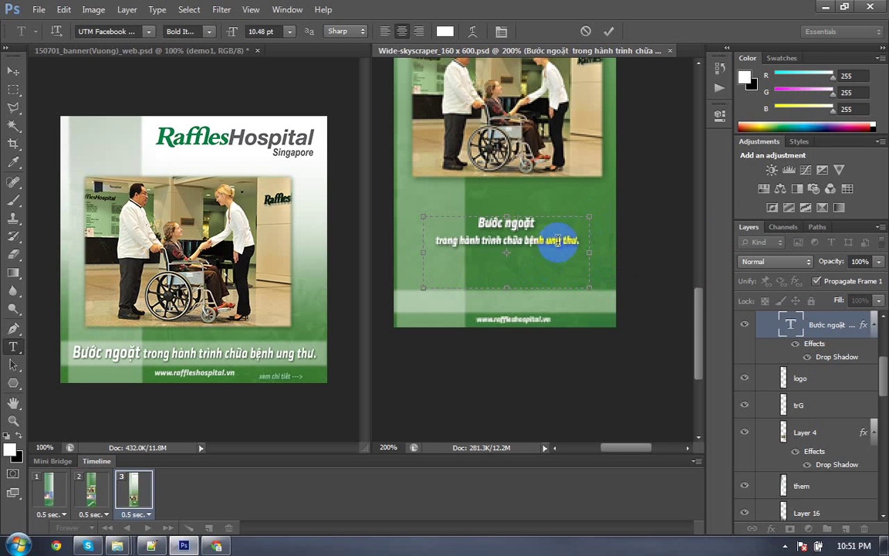
double_click(772, 318)
left_click_drag(436, 240, 495, 208)
right_click(500, 325)
left_click(541, 345)
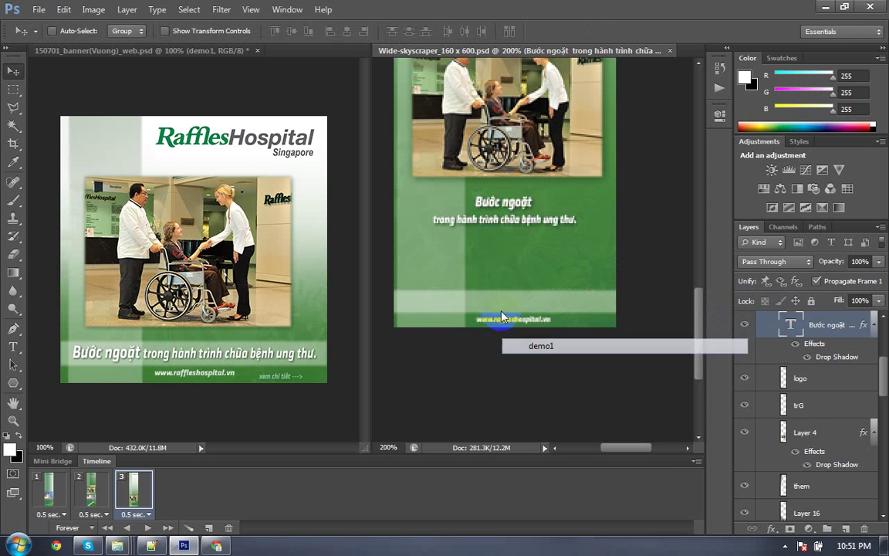
mouse_move(505, 335)
left_mouse_down()
mouse_move(510, 317)
mouse_move(516, 335)
left_mouse_up()
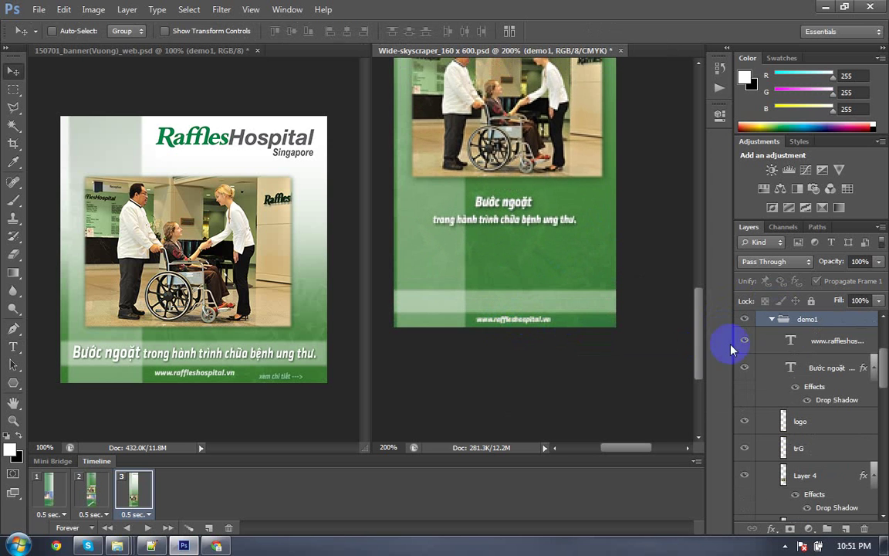
left_click(764, 341)
key("ctrl+t")
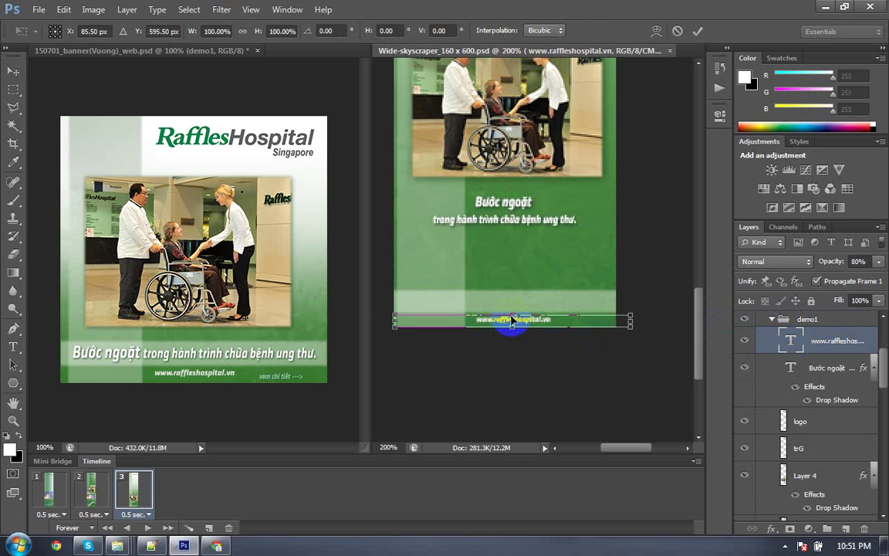
left_click_drag(510, 324, 507, 305)
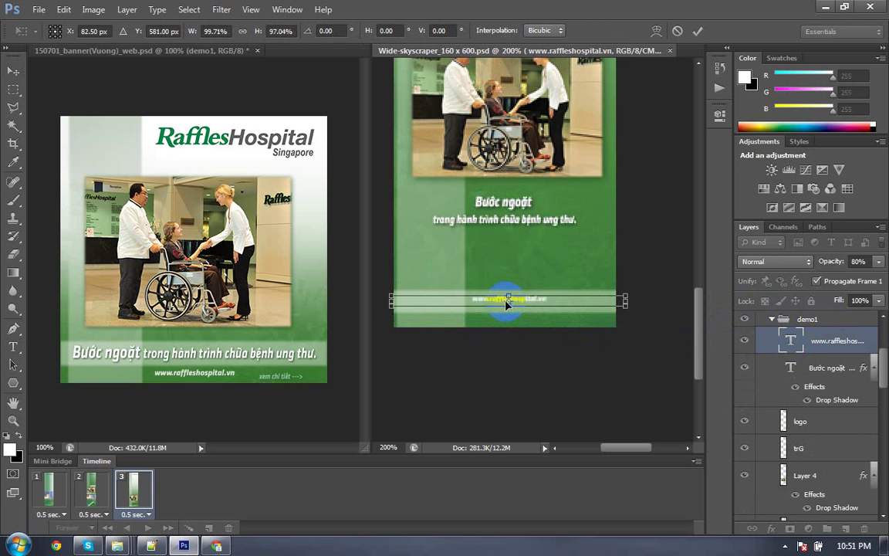
key("Return")
Step: Change the URL line's font size from 5.27 to 11 pt
key("t")
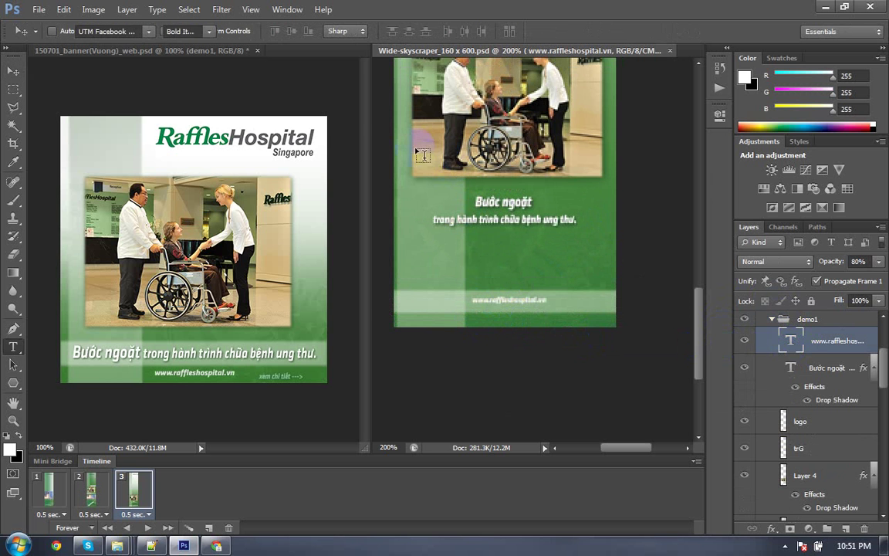
left_click(264, 29)
left_click(263, 30)
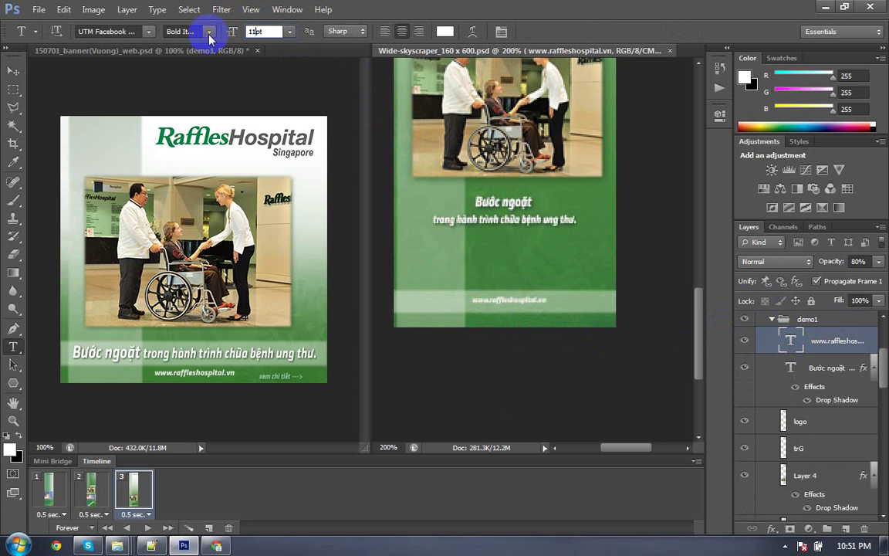
type("1")
key("Return")
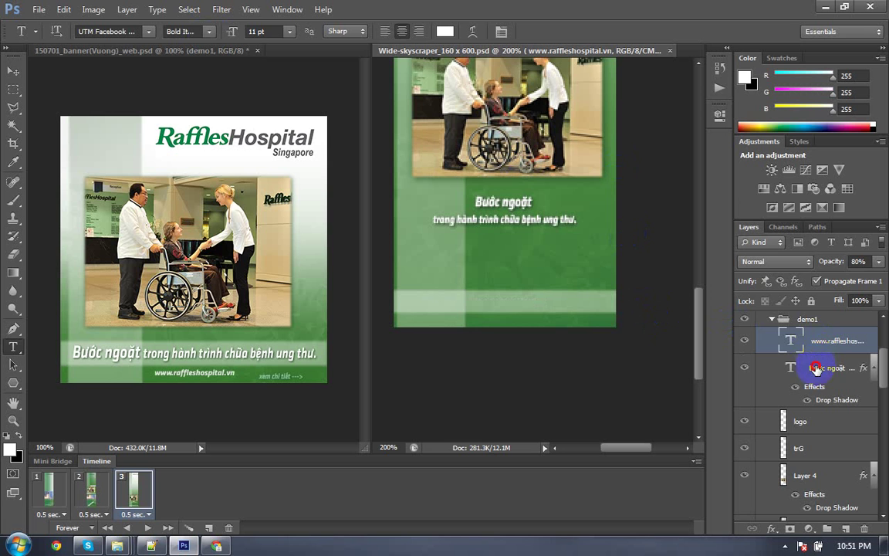
left_click(826, 363)
left_click(829, 341)
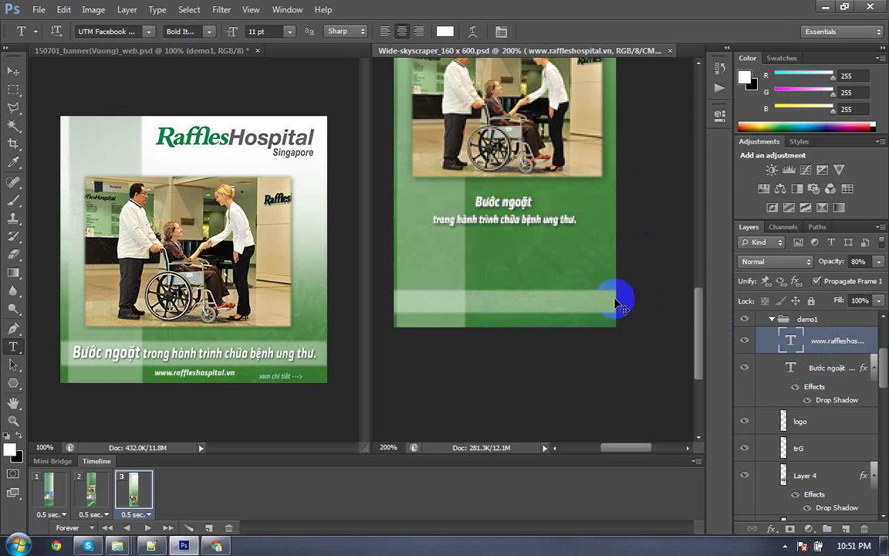
key("ctrl+t")
double_click(524, 294)
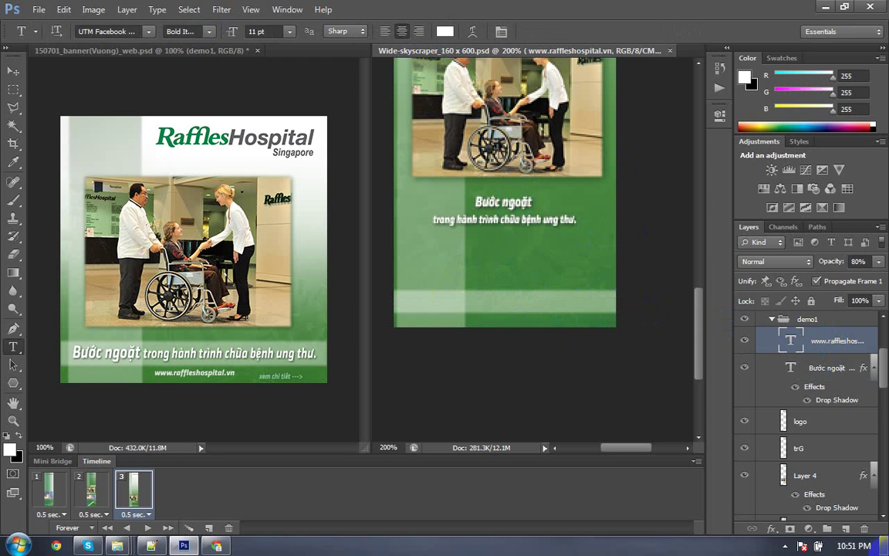
key("v")
key("v")
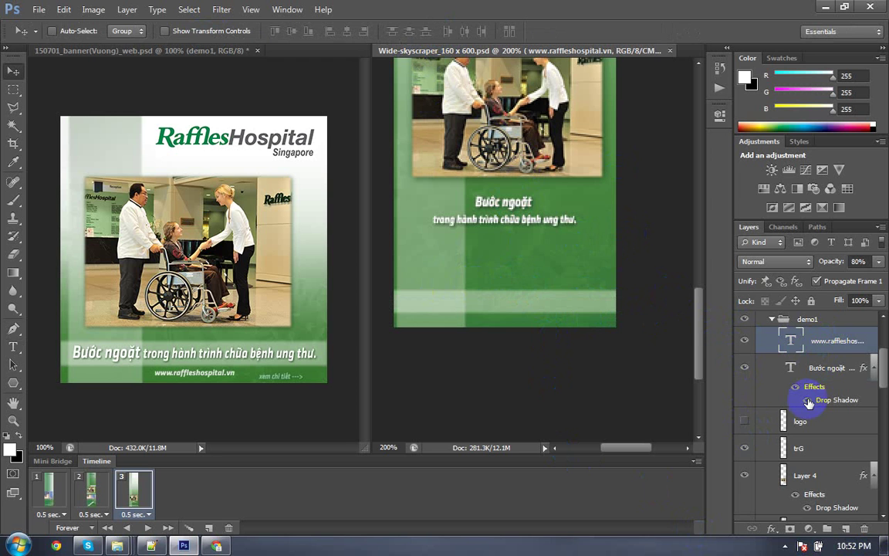
Step: Set the web address text to 14 pt
scroll(809, 402, "up", 3)
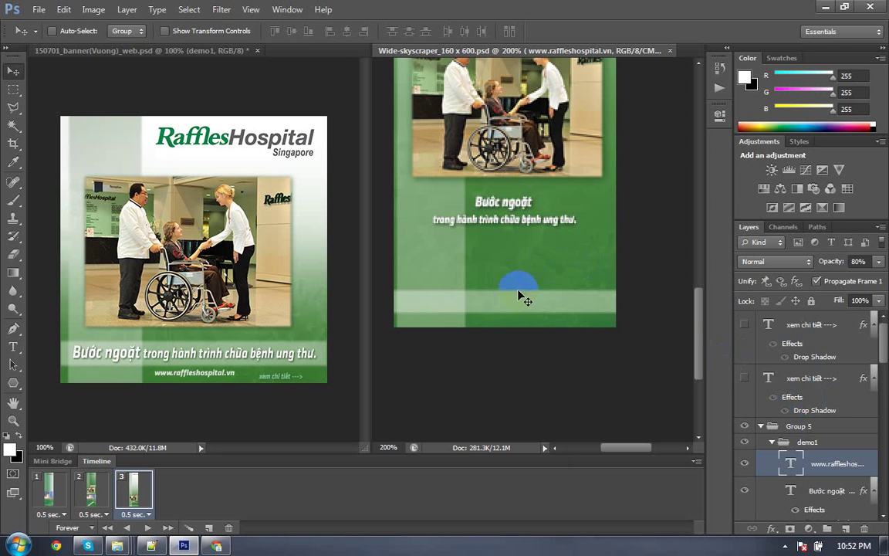
key("ctrl+t")
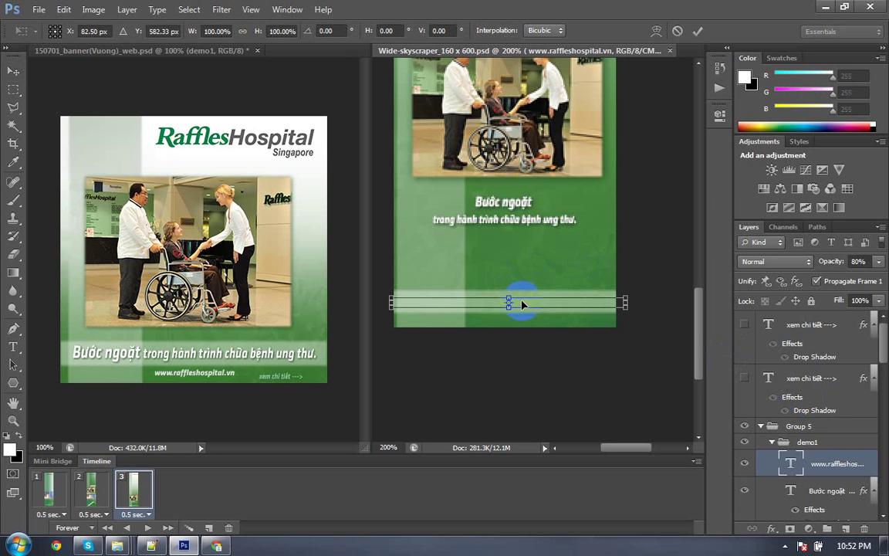
key("Return")
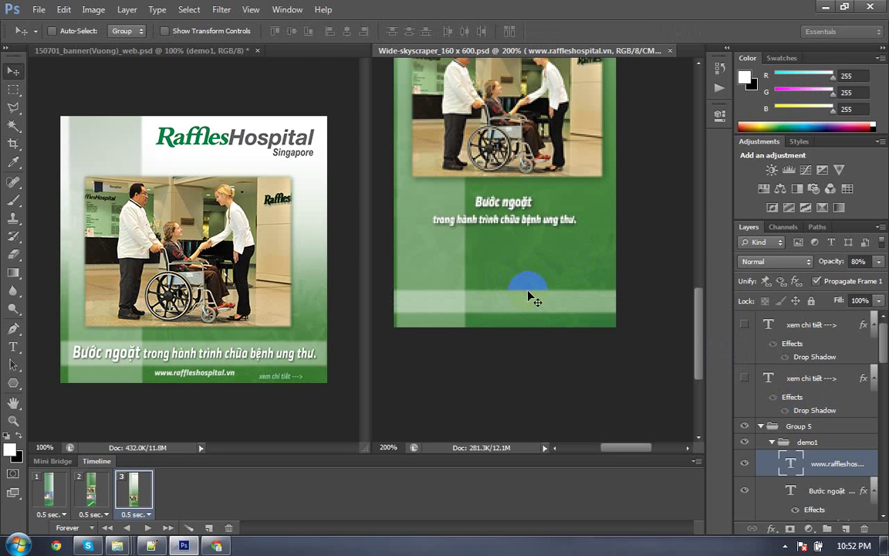
key("t")
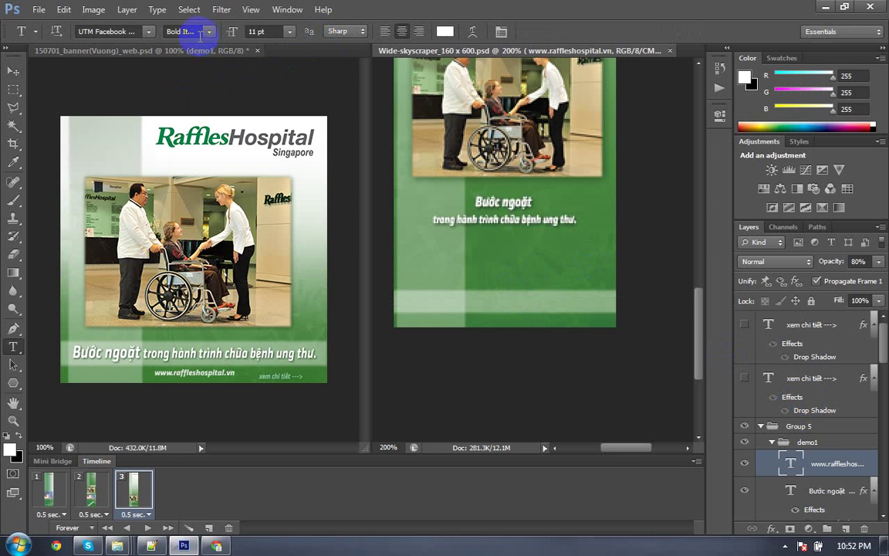
left_click(290, 32)
left_click(278, 160)
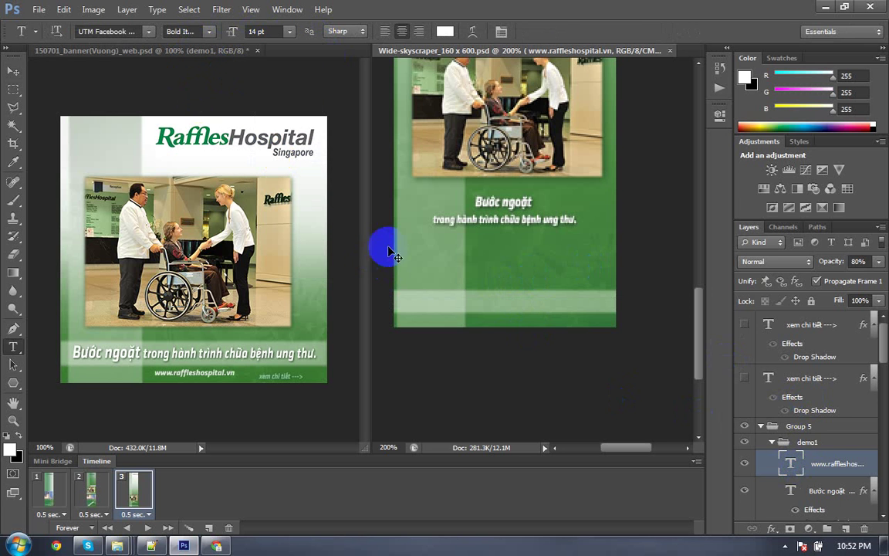
key("ctrl+t")
key("Return")
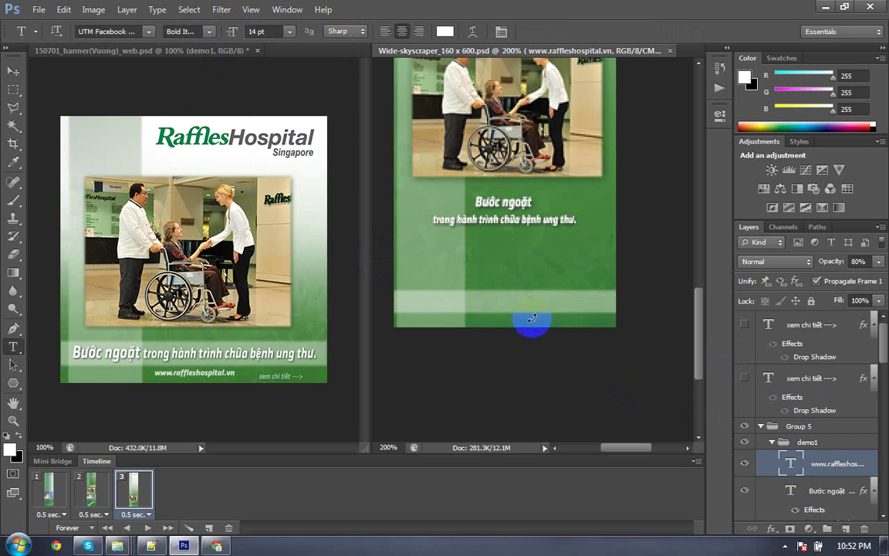
Step: Set the web address text layer's opacity to 100%
scroll(792, 394, "down", 5)
scroll(795, 396, "down", 3)
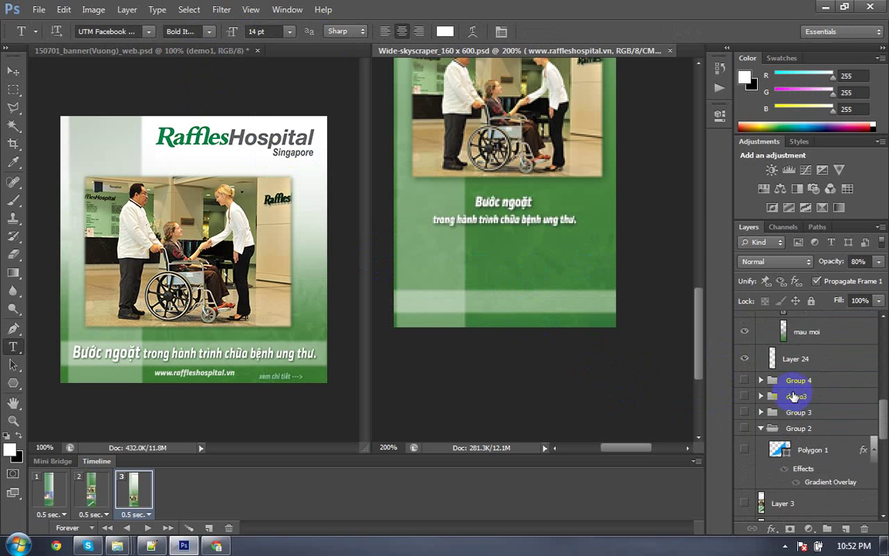
scroll(795, 396, "up", 3)
scroll(795, 396, "up", 2)
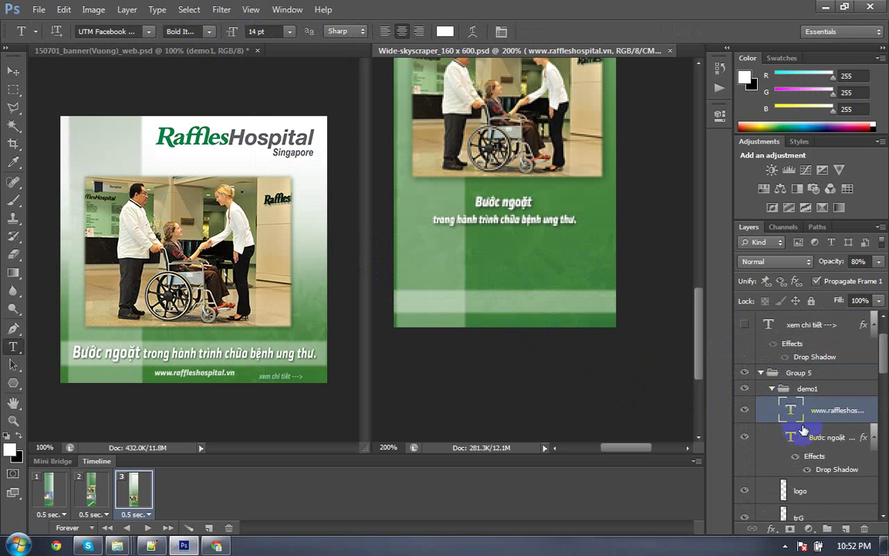
scroll(795, 429, "up", 1)
left_click(749, 466)
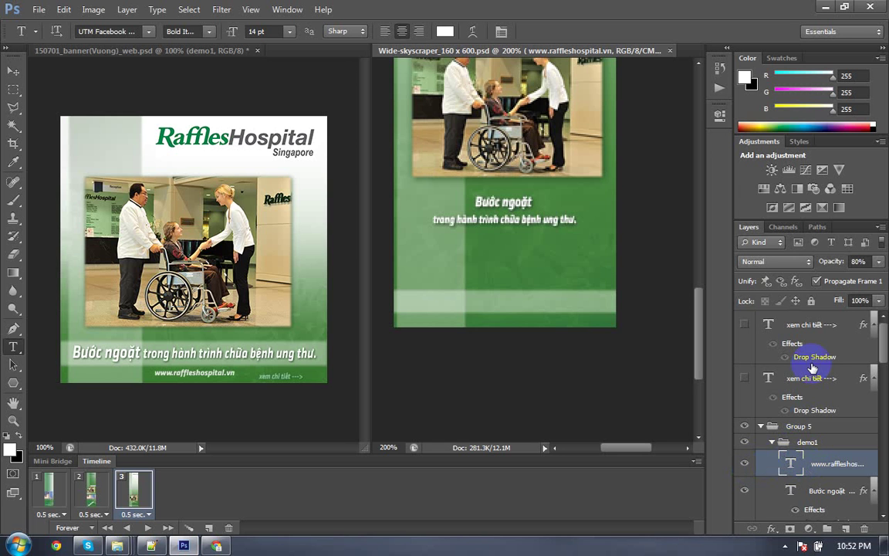
left_click(879, 261)
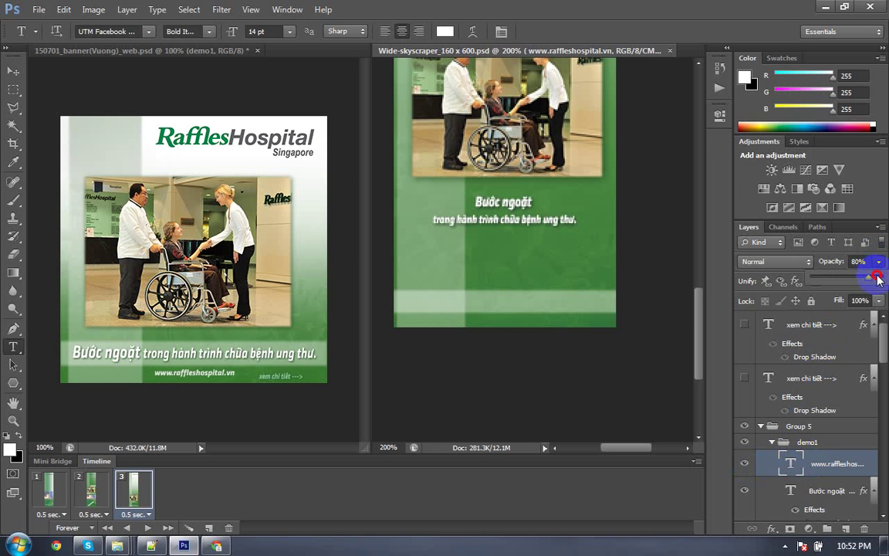
left_click(780, 459)
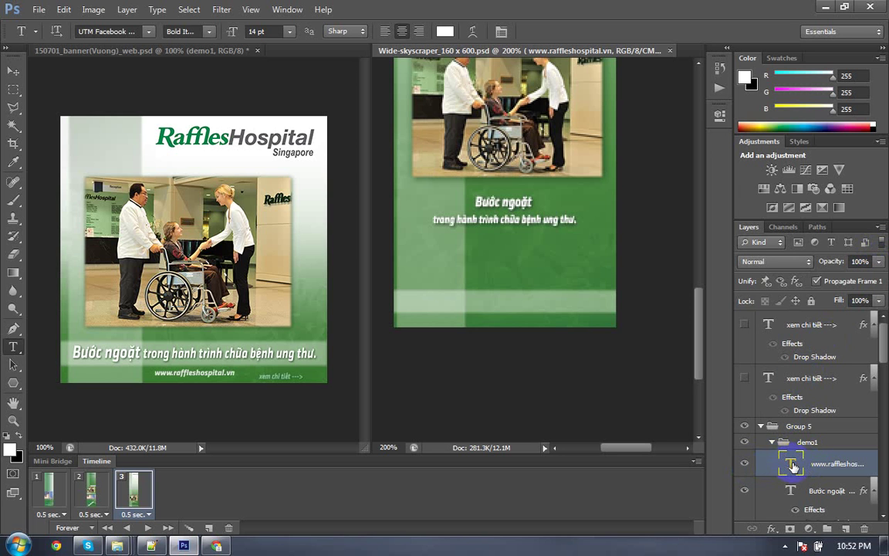
Step: Check the web address layer's visibility, commit its transform, and switch to the Move tool
left_click(747, 464)
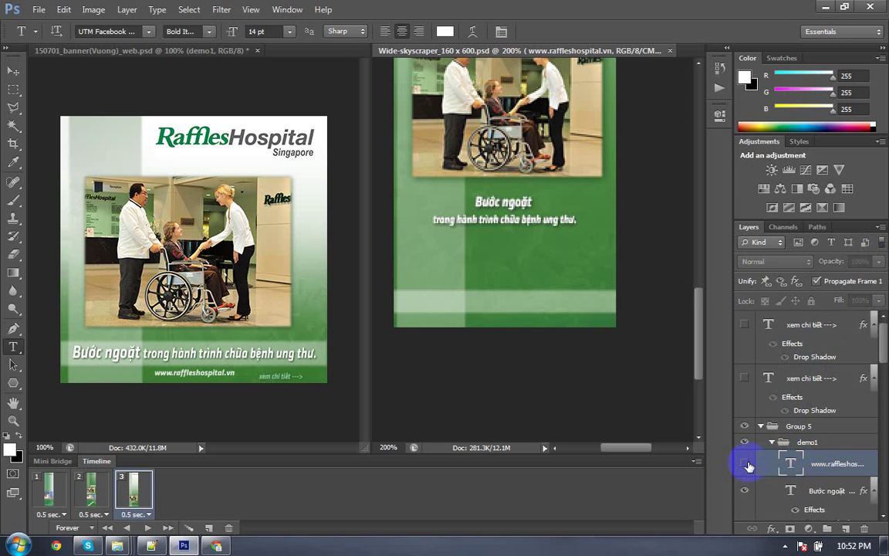
left_click(746, 464)
key("ctrl+t")
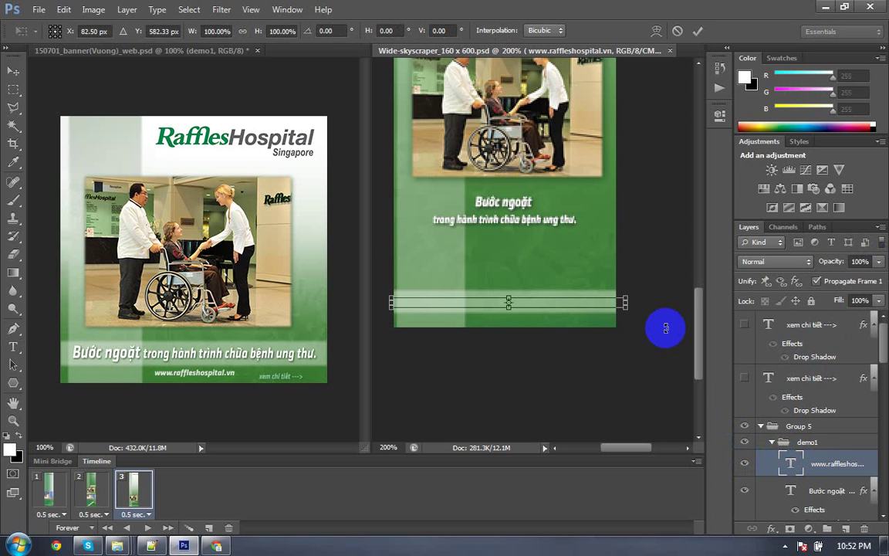
key("Return")
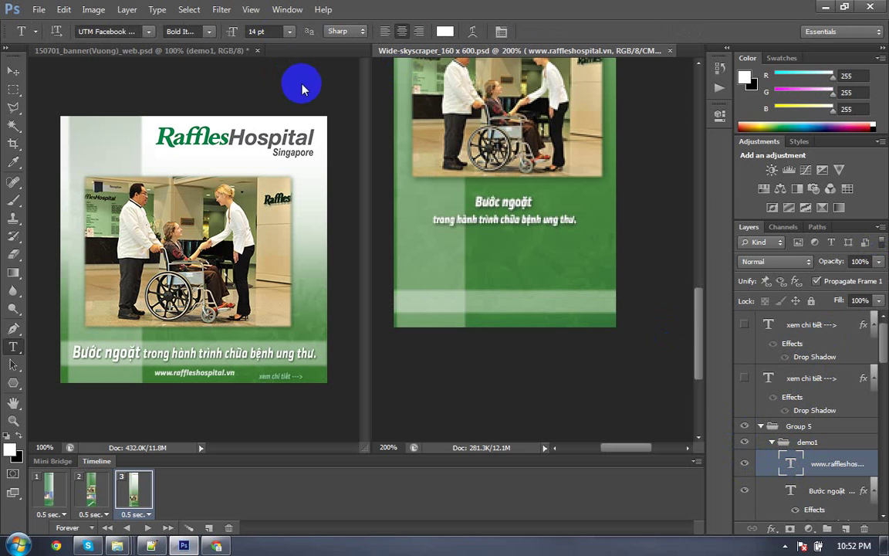
left_click(519, 297)
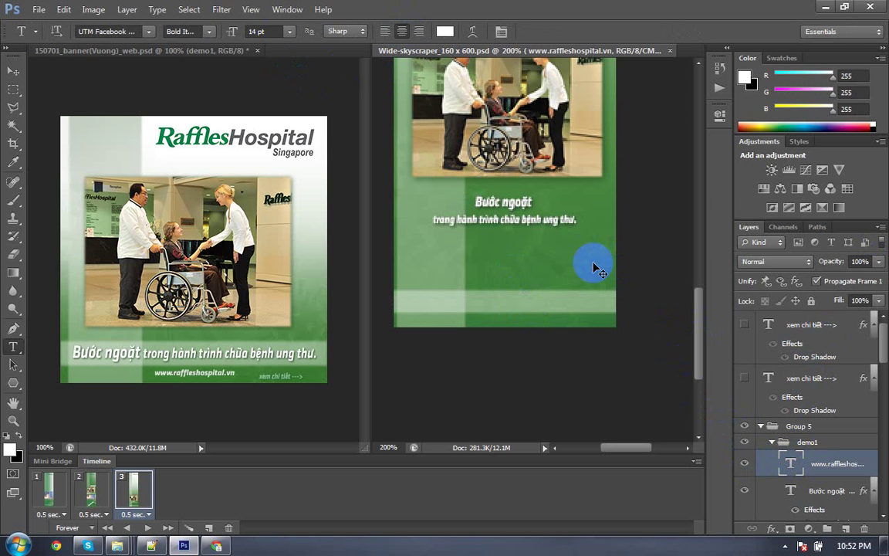
key("v")
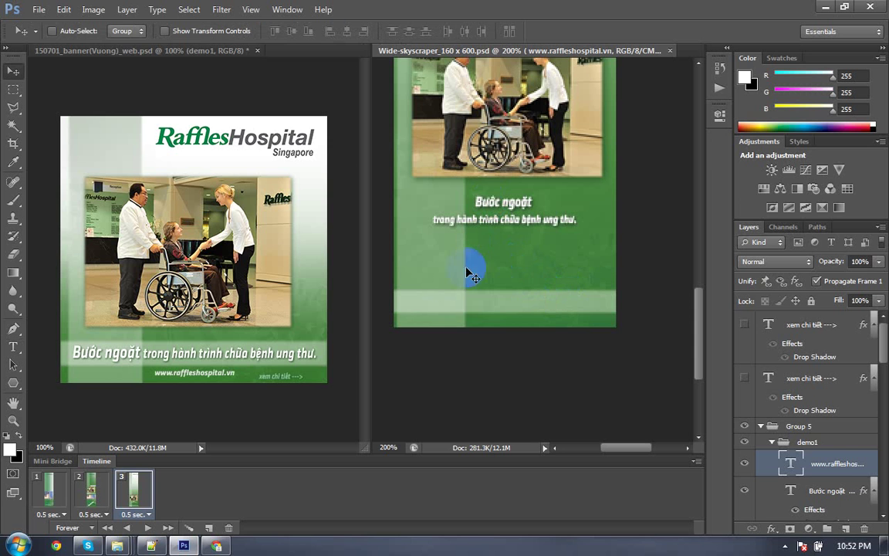
right_click(182, 375)
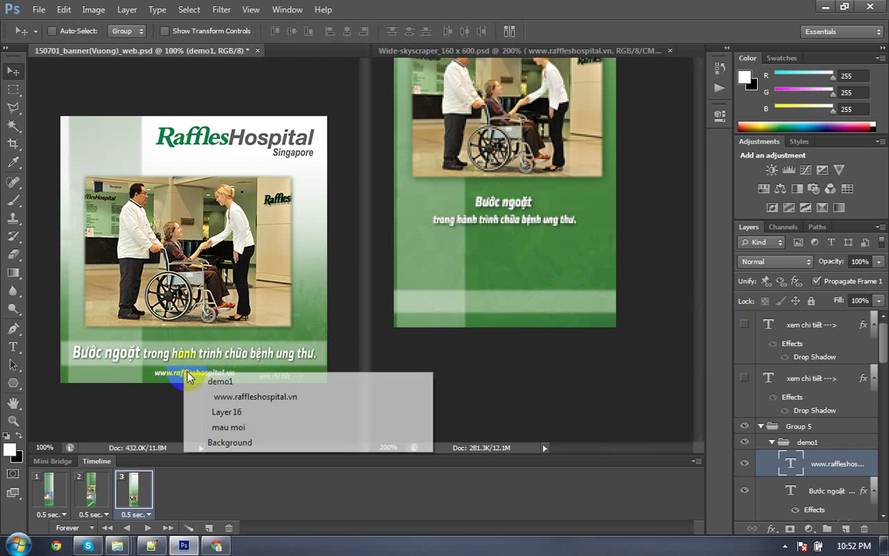
left_click(208, 396)
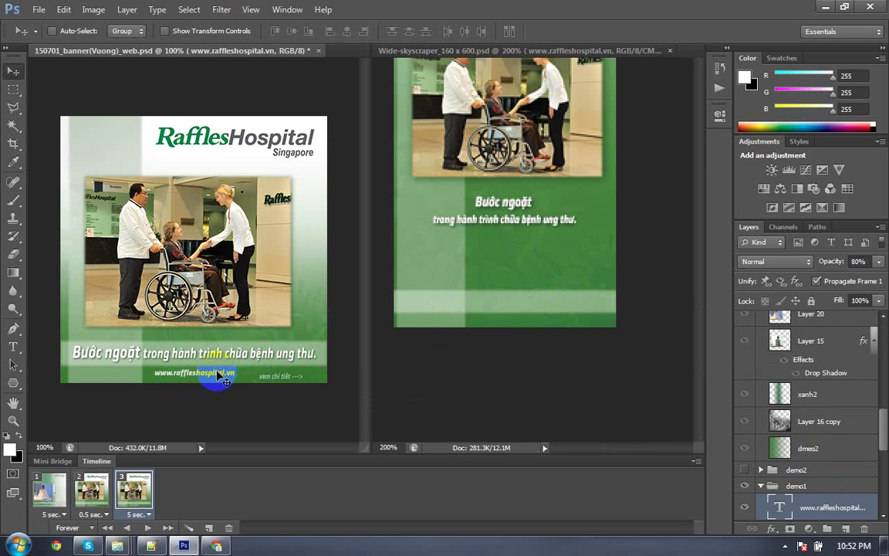
mouse_move(218, 374)
left_mouse_down()
mouse_move(502, 298)
mouse_move(544, 363)
mouse_move(820, 356)
left_mouse_up()
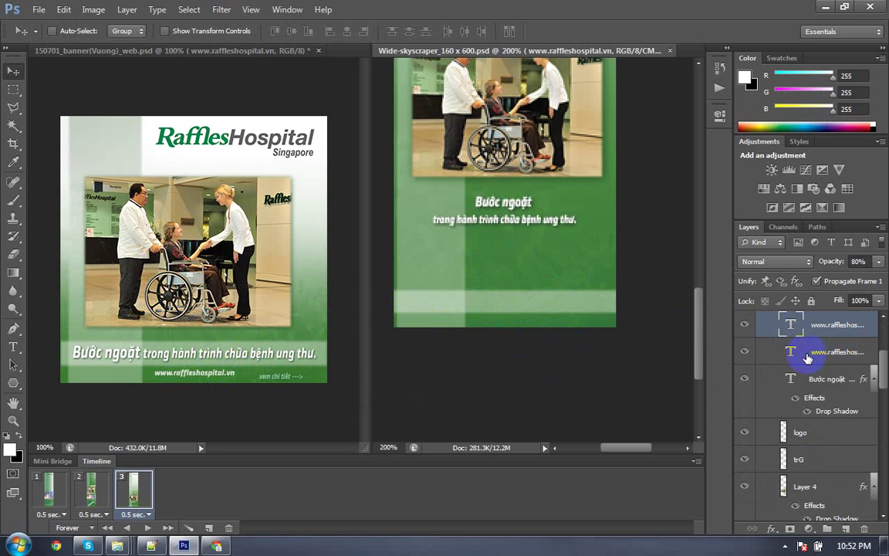
Step: Set the copied web address text to 100% opacity
left_click(858, 261)
left_click(879, 261)
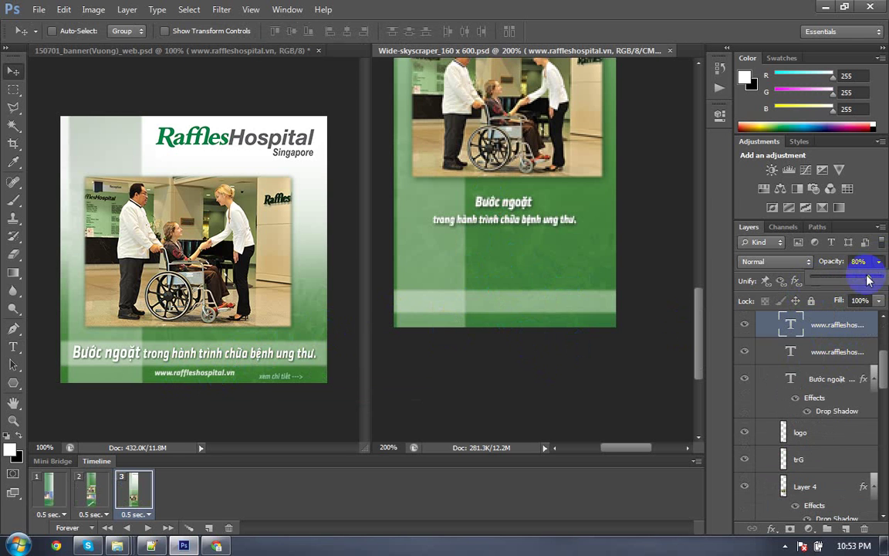
left_click_drag(885, 276, 882, 277)
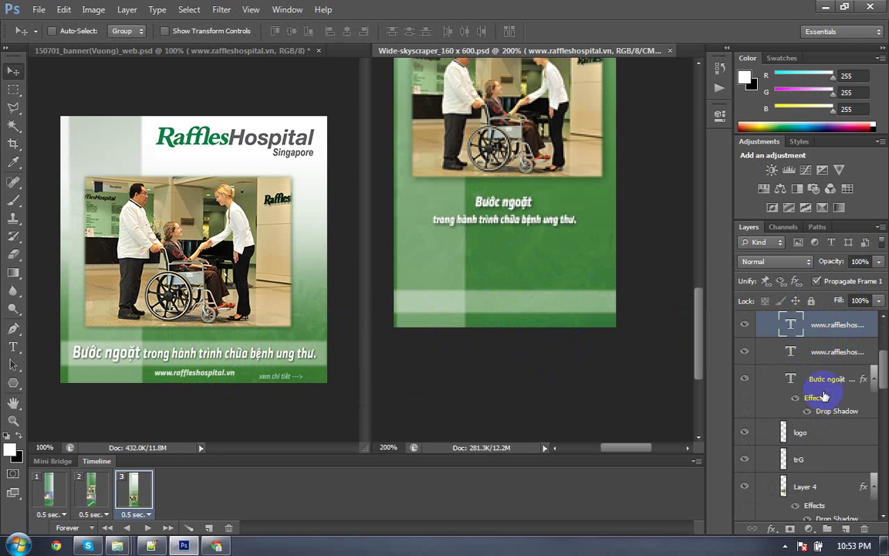
scroll(820, 391, "down", 3)
scroll(825, 395, "up", 4)
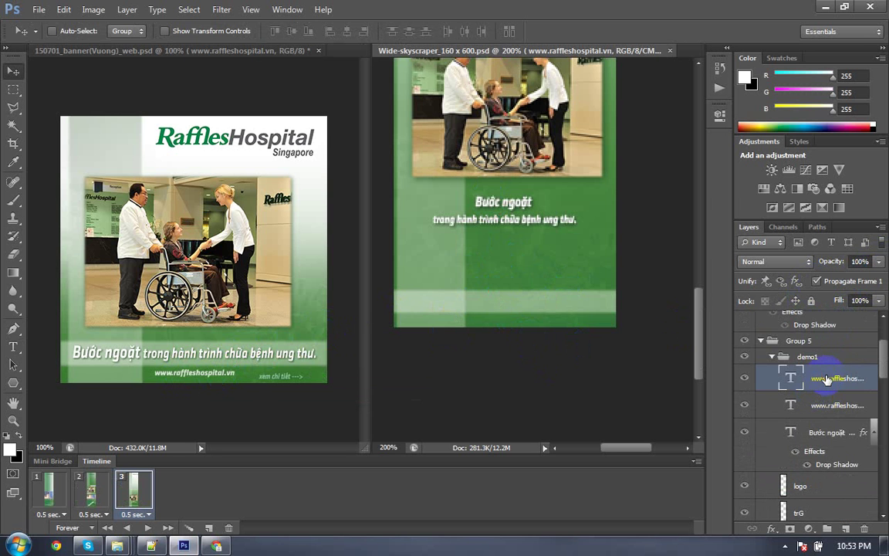
scroll(815, 417, "down", 2)
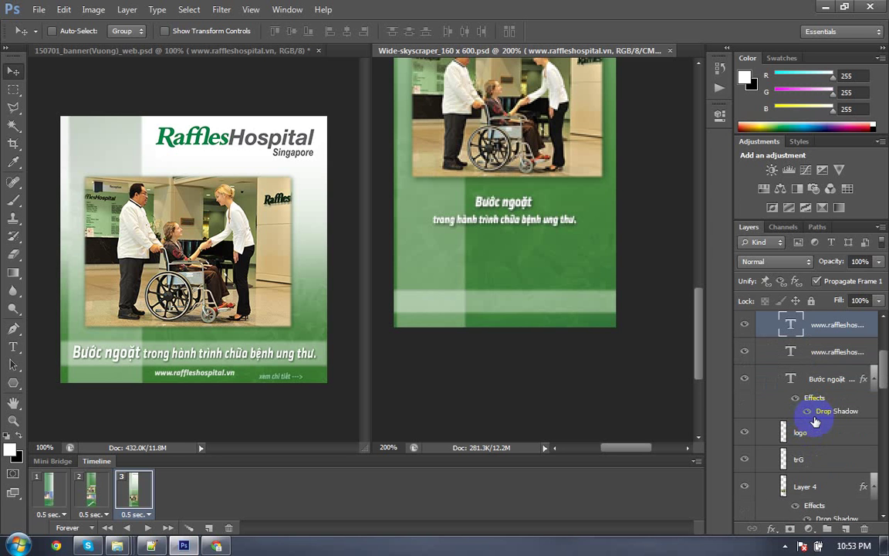
Step: Hide the light trG band layer
left_click(807, 460)
left_click(744, 461)
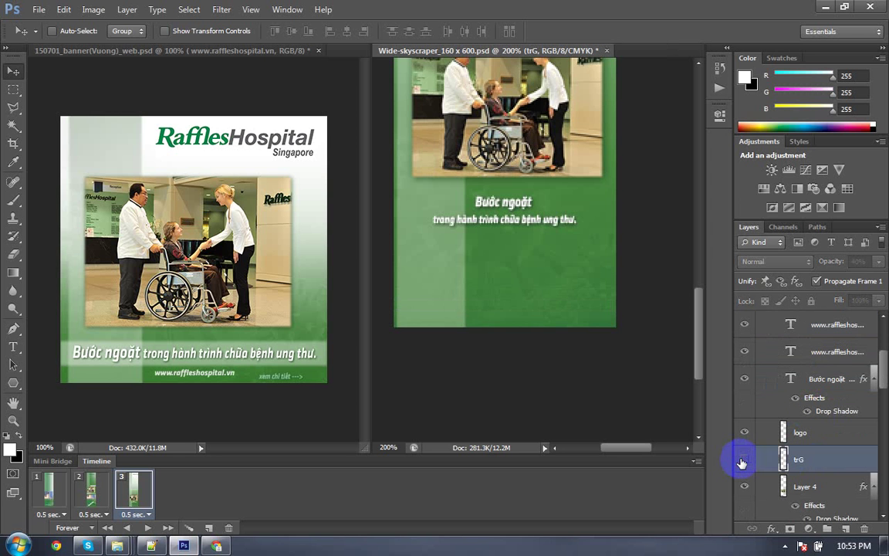
left_click(743, 461)
left_click(743, 461)
Step: Move the copied web address text down to the bottom of the skyscraper banner
left_click(814, 324)
scroll(814, 332, "up", 4)
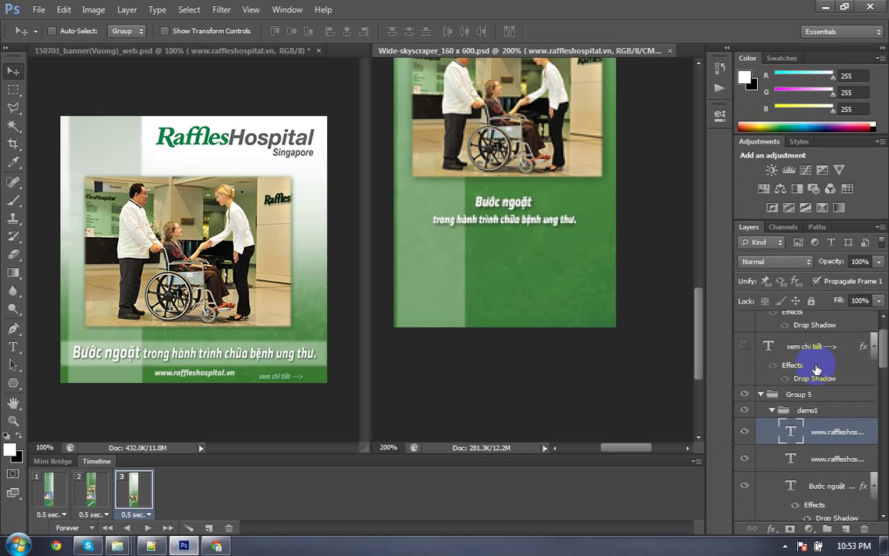
key("ctrl+t")
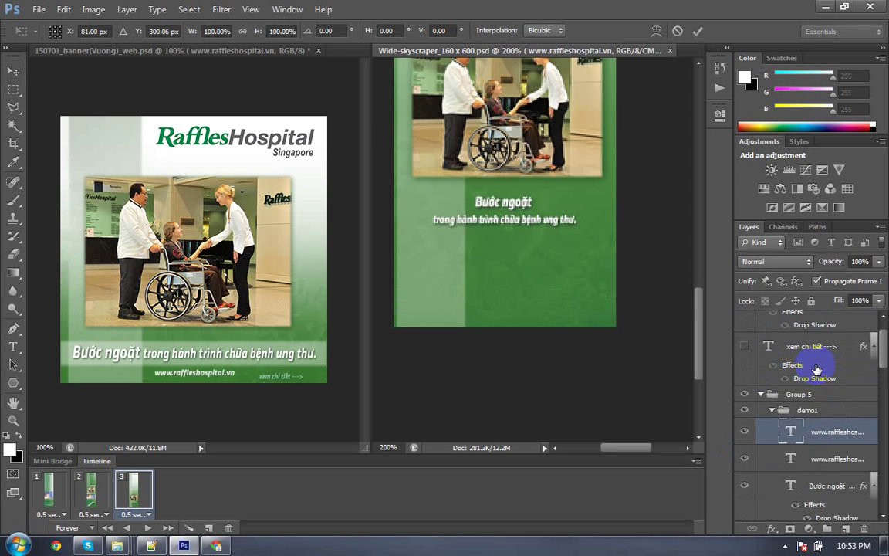
key("ctrl+minus")
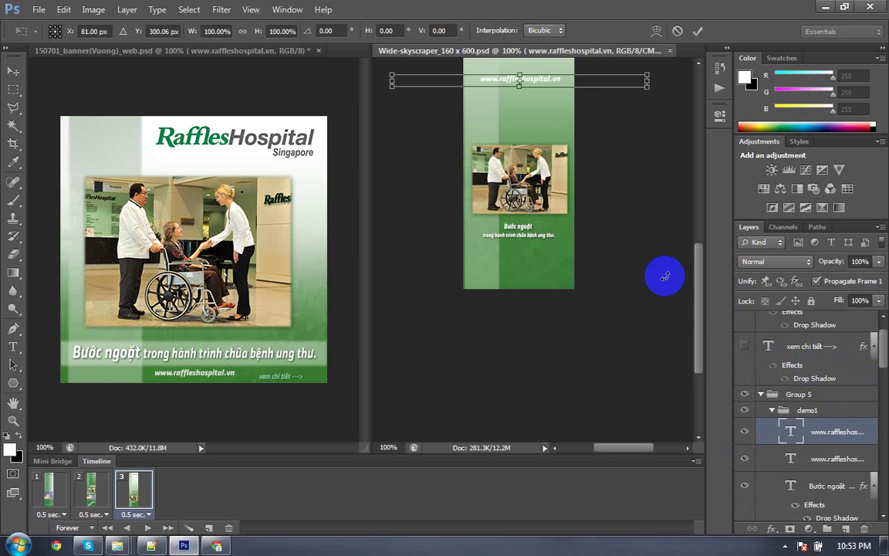
key("Return")
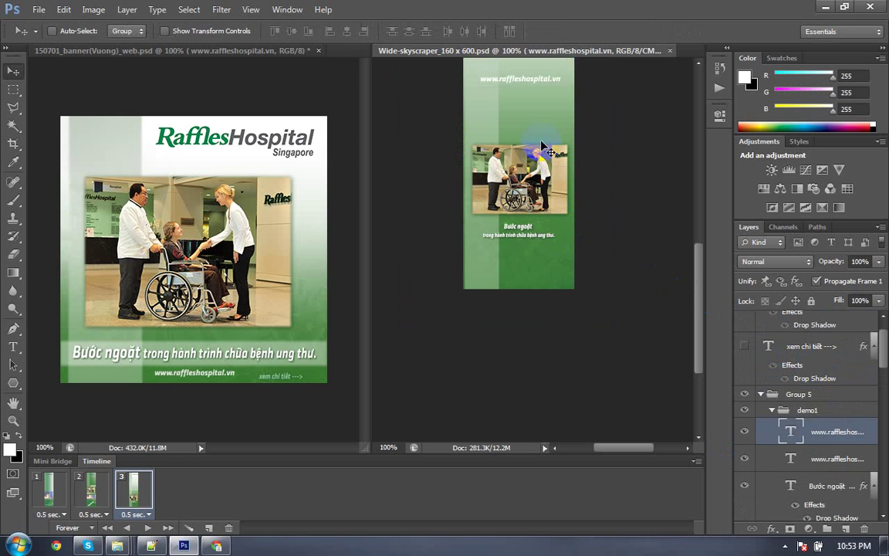
left_click_drag(525, 77, 516, 275)
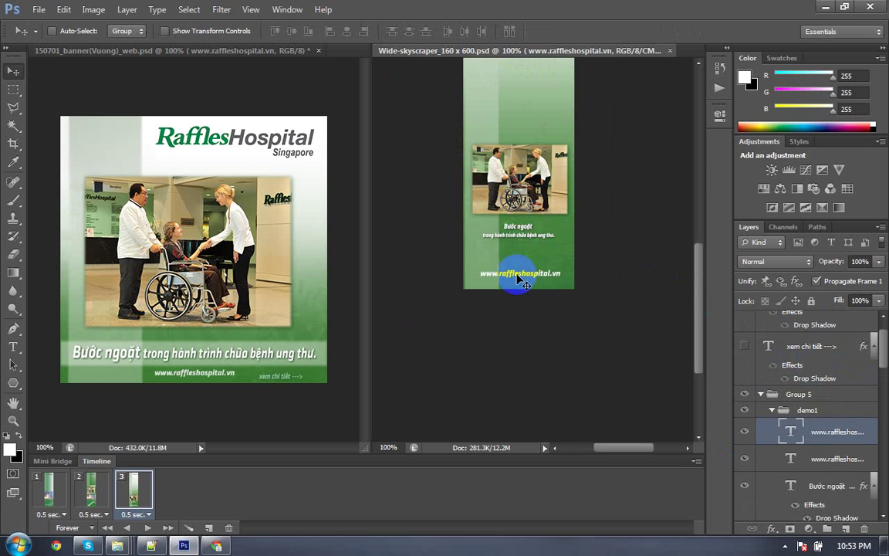
key("ctrl+plus")
scroll(680, 373, "down", 2)
Step: Show the trG band behind the address and nudge it into position
scroll(841, 469, "down", 2)
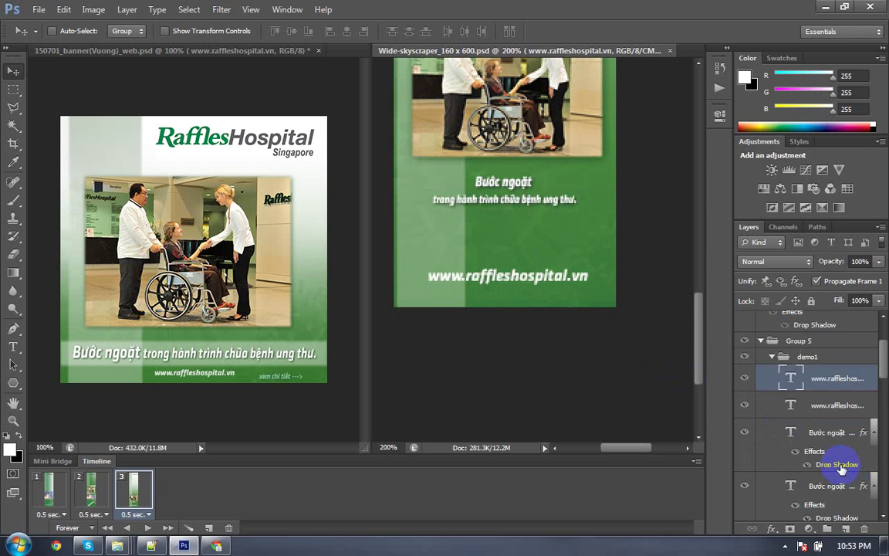
scroll(842, 468, "down", 3)
left_click(746, 406)
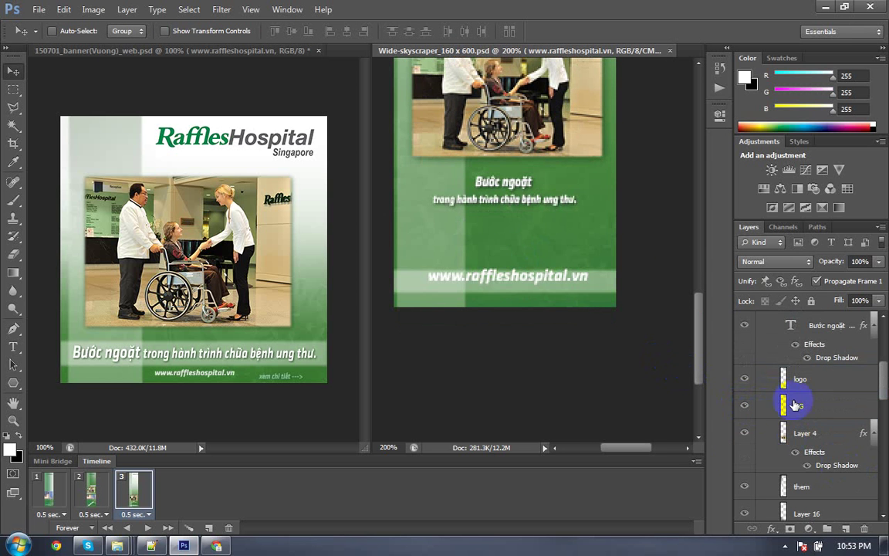
left_click(803, 407)
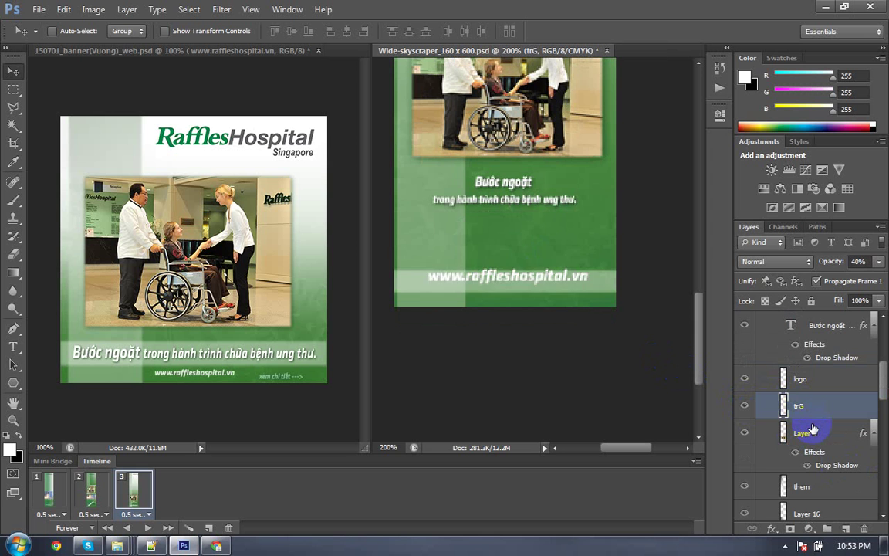
key("shift+Up")
key("Down")
key("Down")
key("Down")
key("Down")
key("Down")
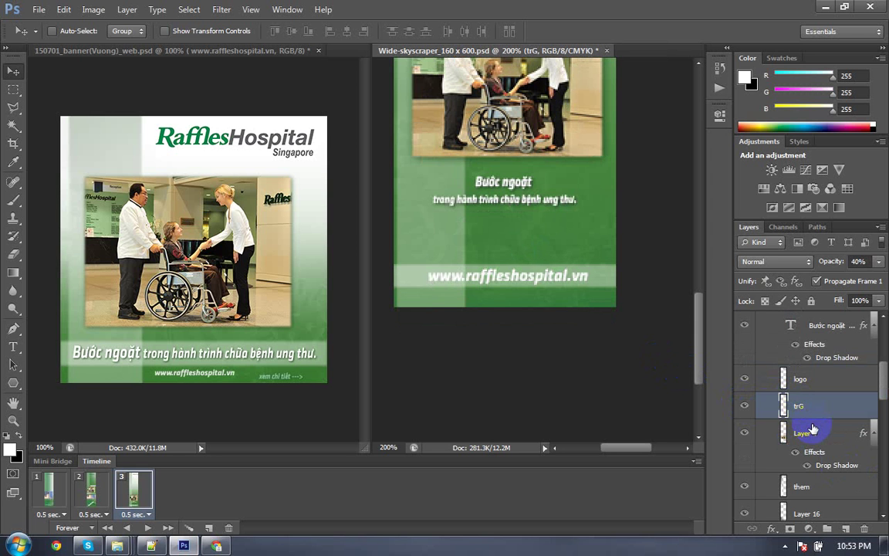
key("Up")
key("Up")
key("Up")
key("Down")
key("Down")
key("Down")
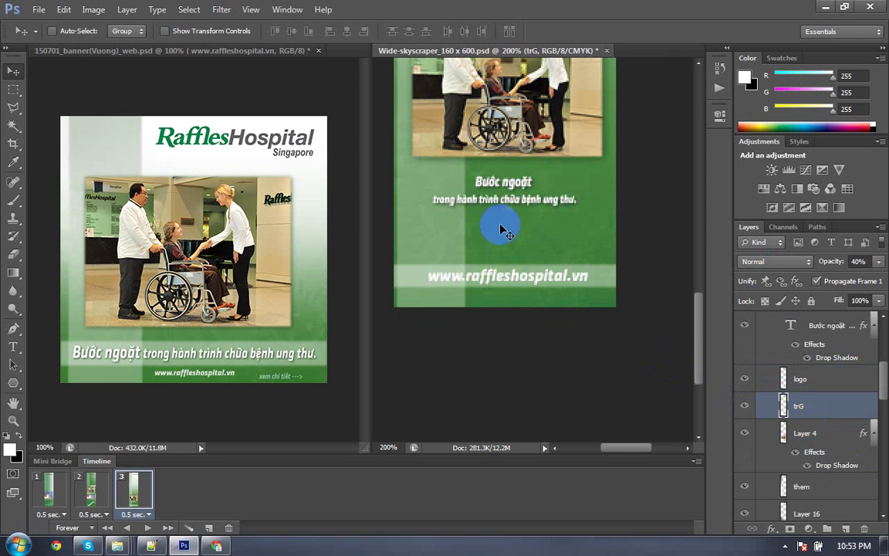
Step: Set the whole Bước ngoặt headline to 14 pt
key("t")
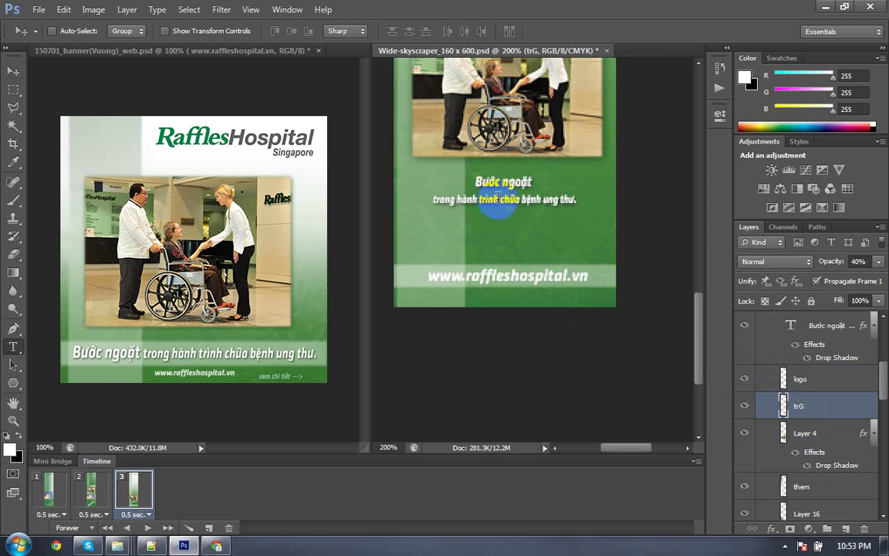
left_click(485, 199)
key("ctrl+a")
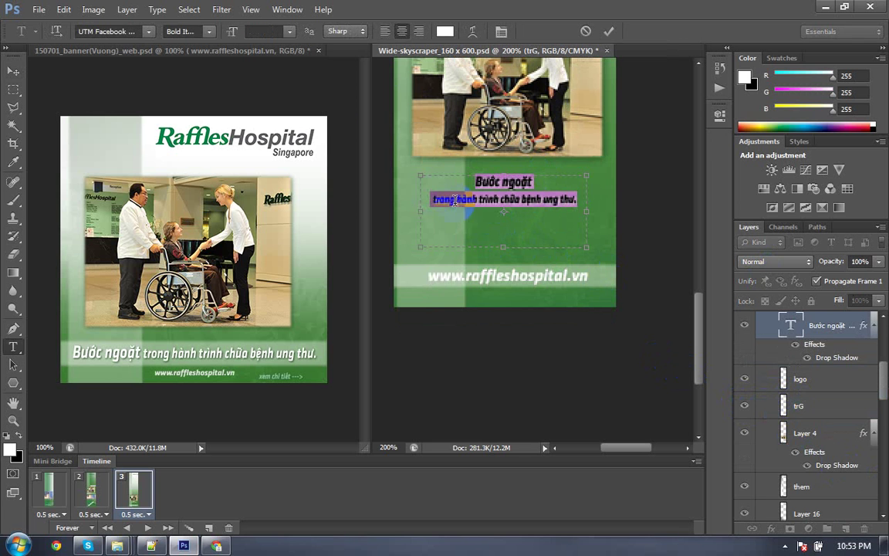
left_click(264, 31)
type("1")
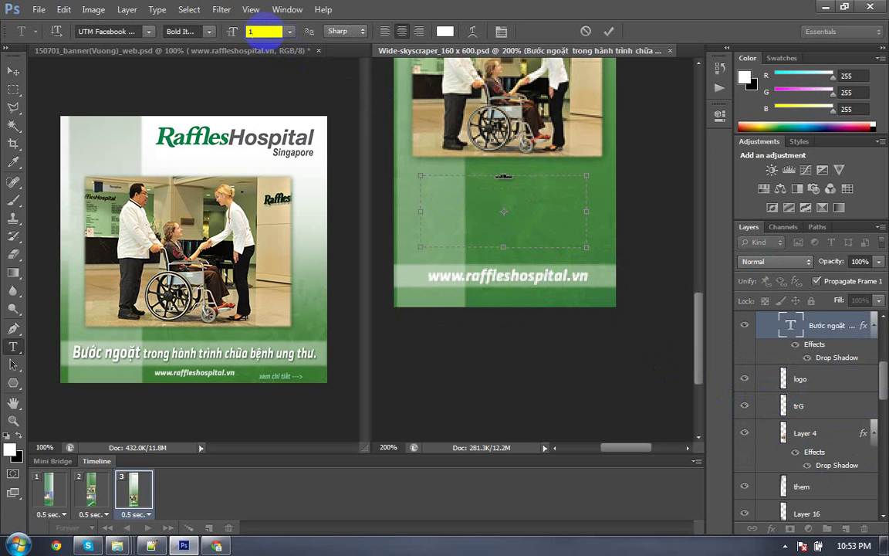
type("4")
key("Return")
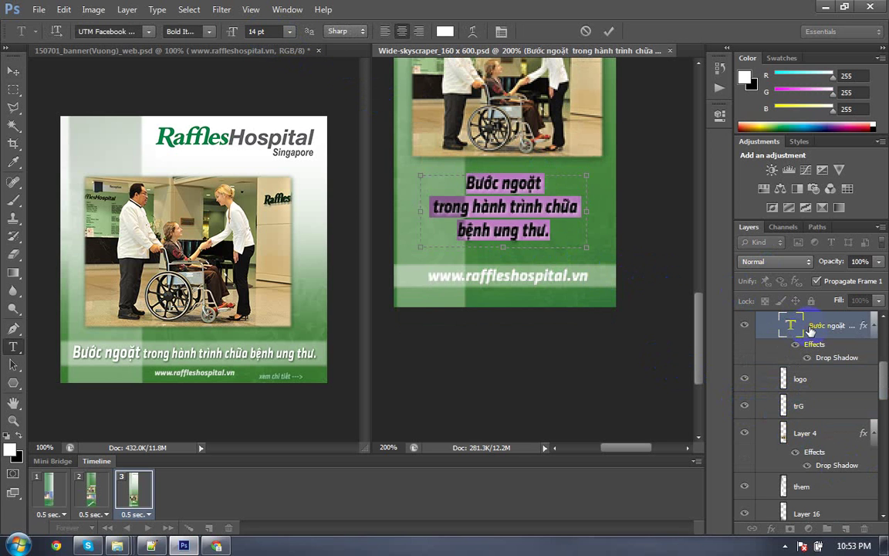
left_click(681, 240)
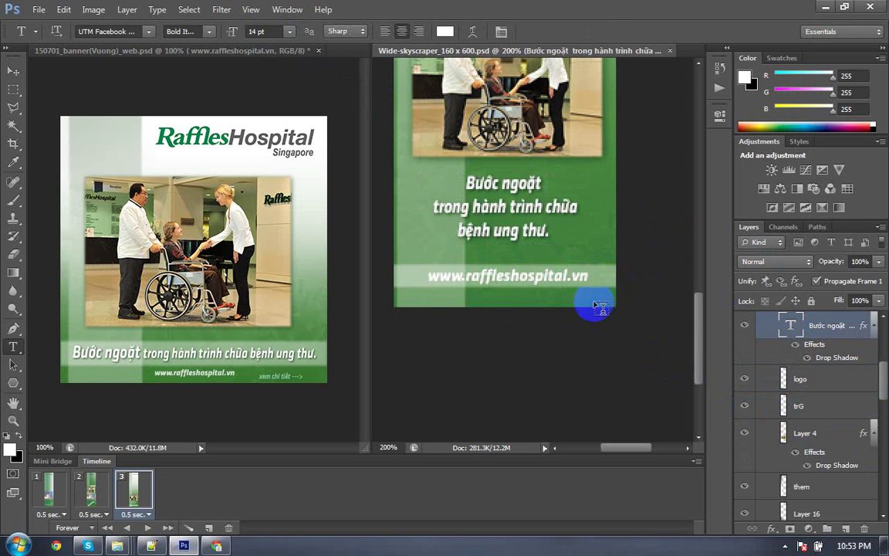
double_click(513, 247)
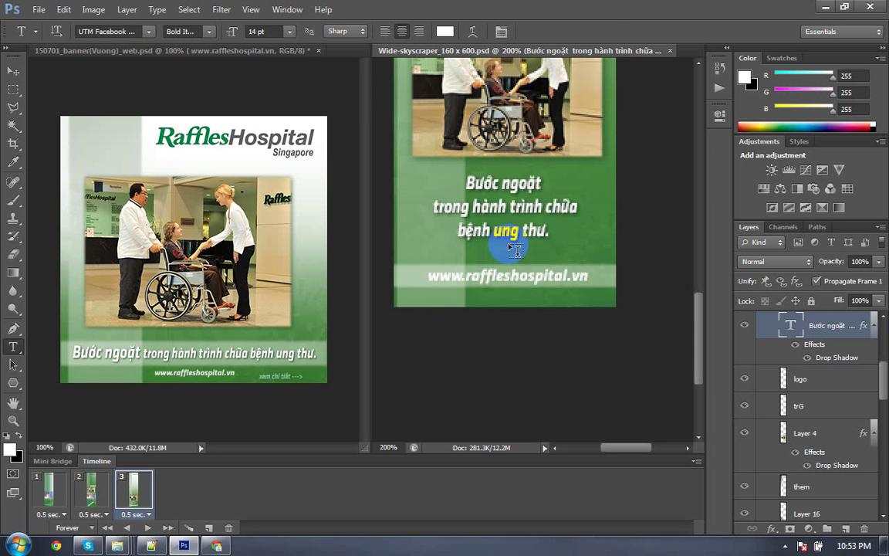
Step: Return to the Move tool and reframe the banner view at 100% zoom
key("v")
key("ctrl+minus")
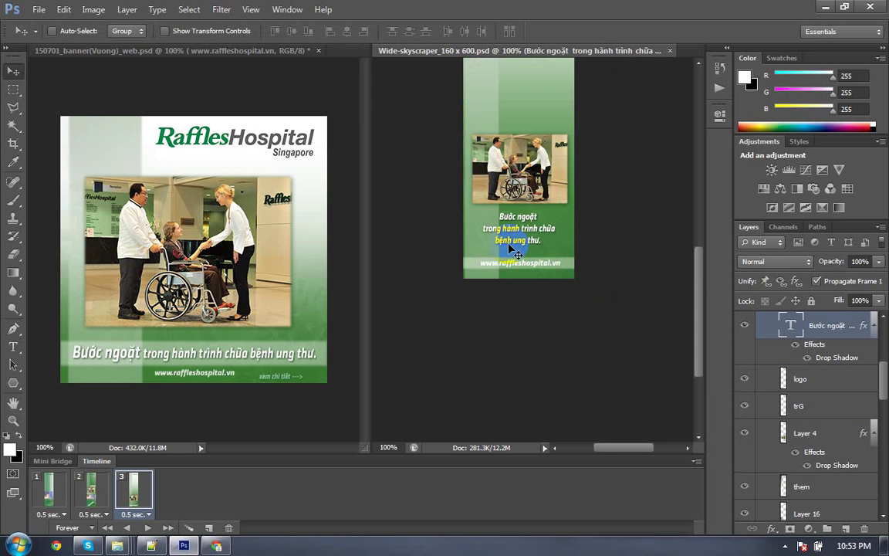
scroll(510, 248, "up", 4)
scroll(510, 249, "up", 1)
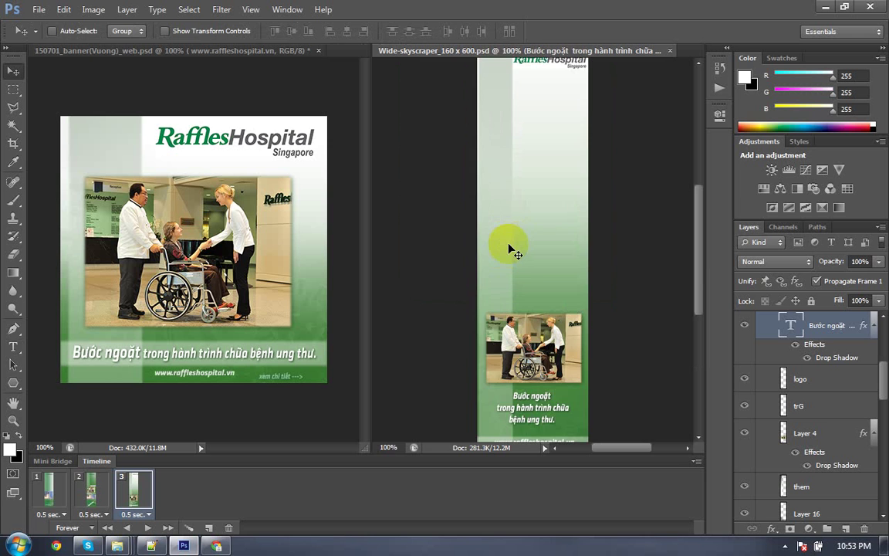
key("ctrl+minus")
key("ctrl+plus")
left_click_drag(469, 328, 469, 214)
Step: Hide the Raffles photo and headline group in frame 2, then return to frame 3
left_click(55, 490)
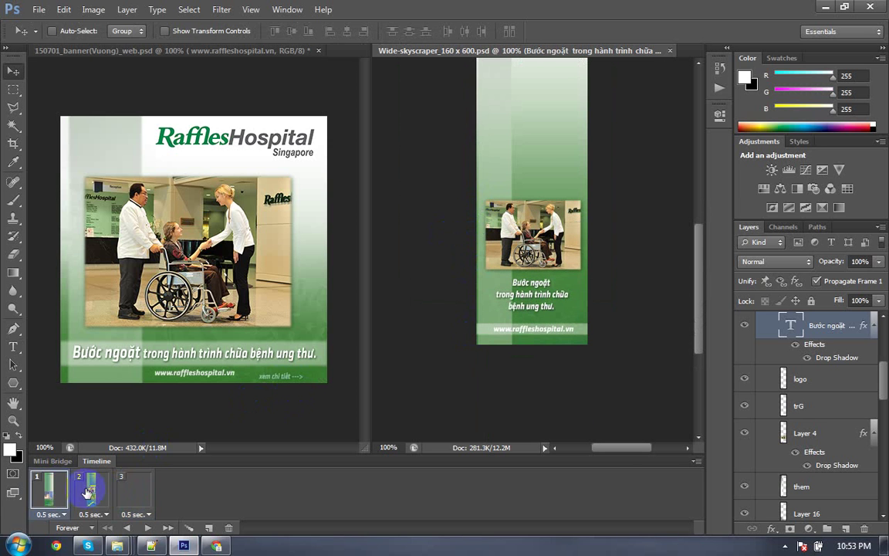
left_click_drag(500, 353, 492, 377)
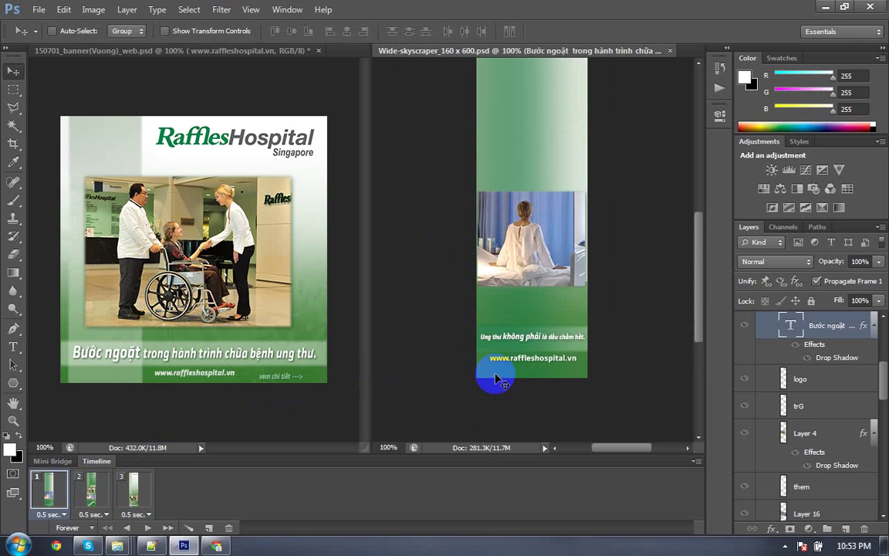
left_click(97, 493)
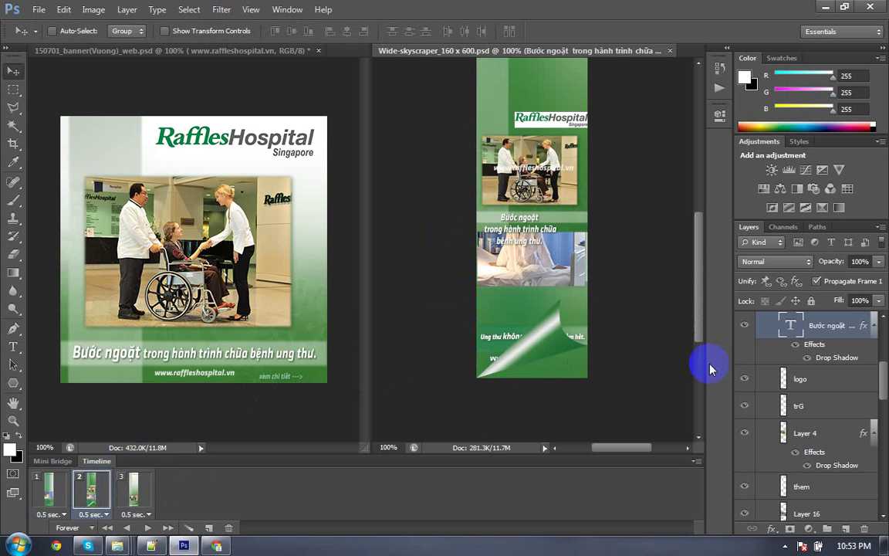
scroll(836, 394, "up", 3)
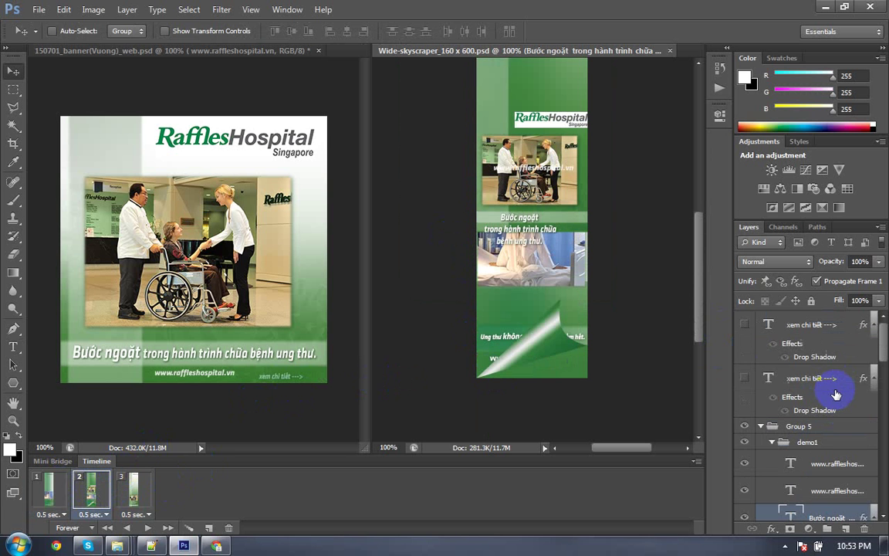
left_click(747, 428)
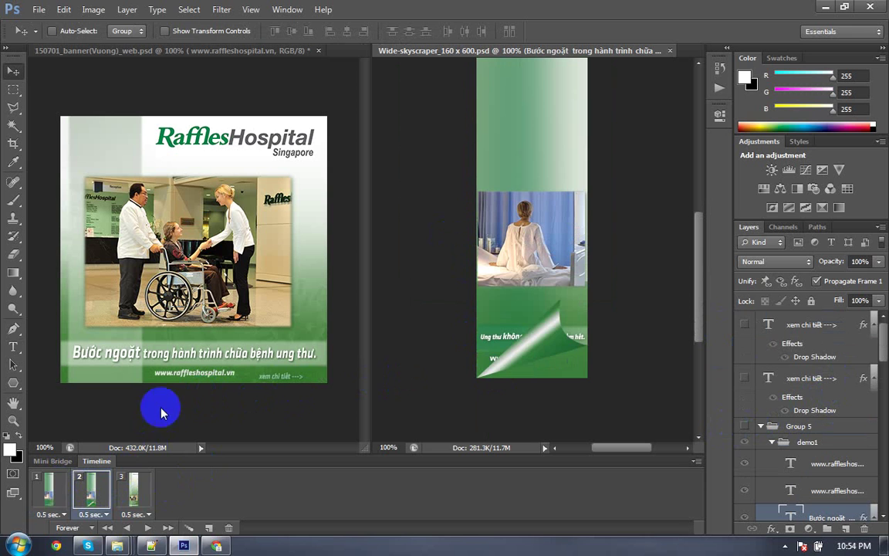
left_click(139, 492)
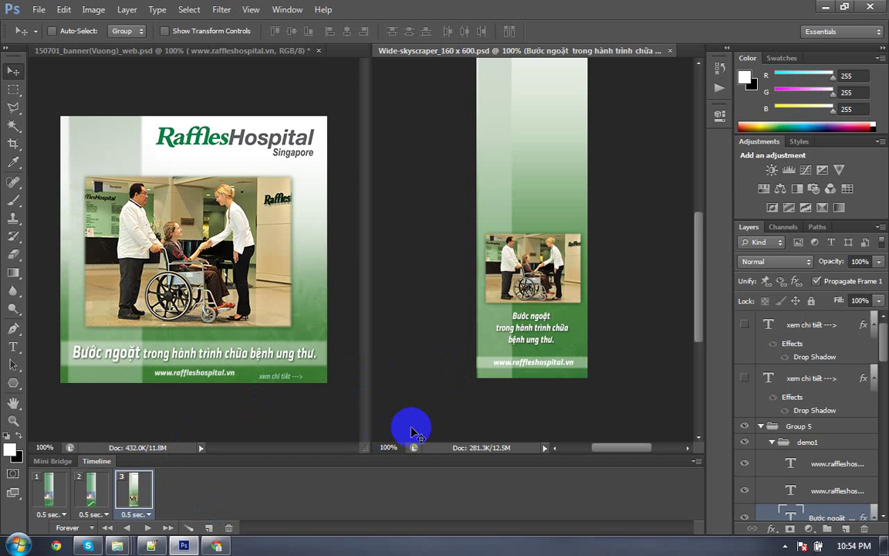
Step: Try nudging Group 5 upward in frame 3, then undo it
scroll(764, 429, "down", 2)
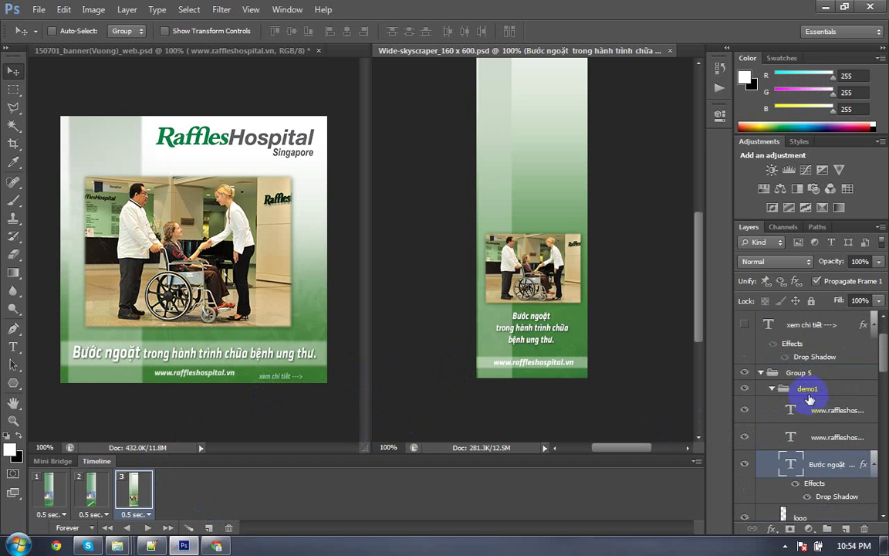
left_click(799, 372)
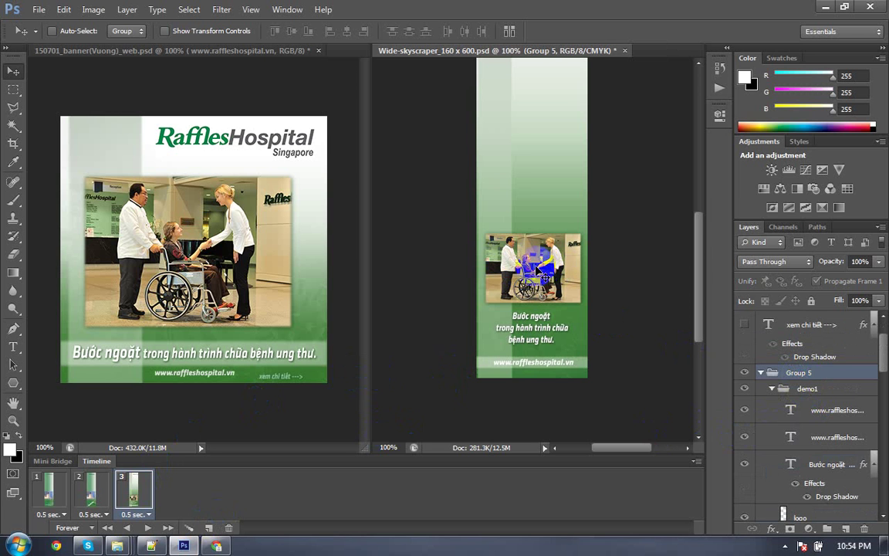
left_click_drag(544, 274, 544, 267)
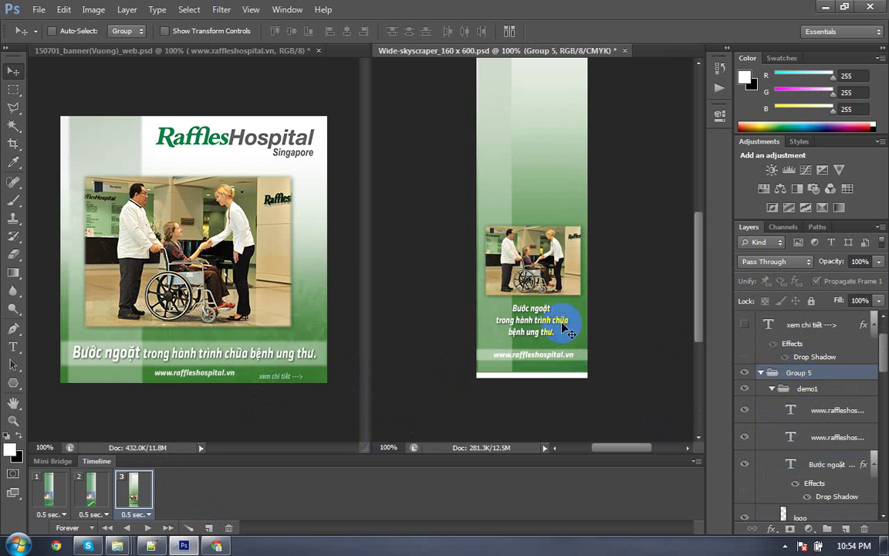
key("ctrl+z")
Step: Hide the two duplicate web address text layers in frame 3
left_click(795, 388)
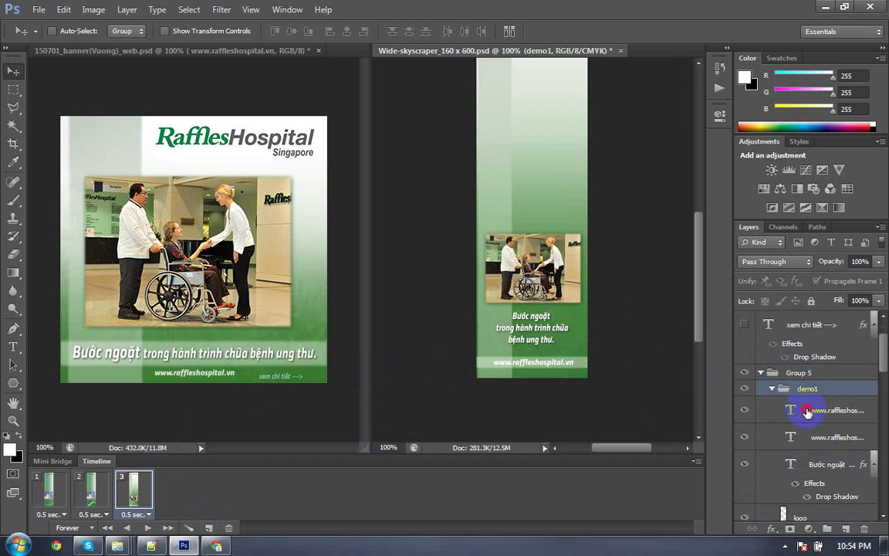
left_click(807, 412)
scroll(849, 410, "down", 3)
scroll(852, 414, "down", 3)
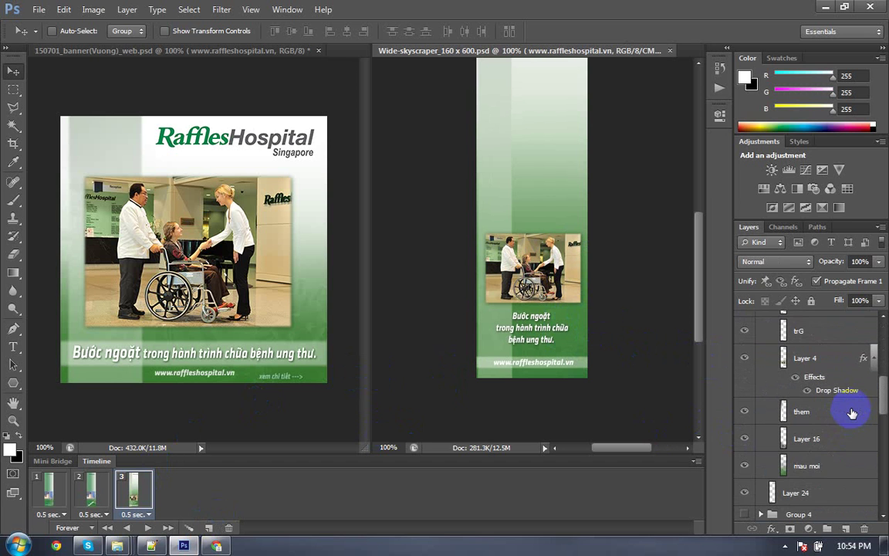
left_click(810, 364, "shift")
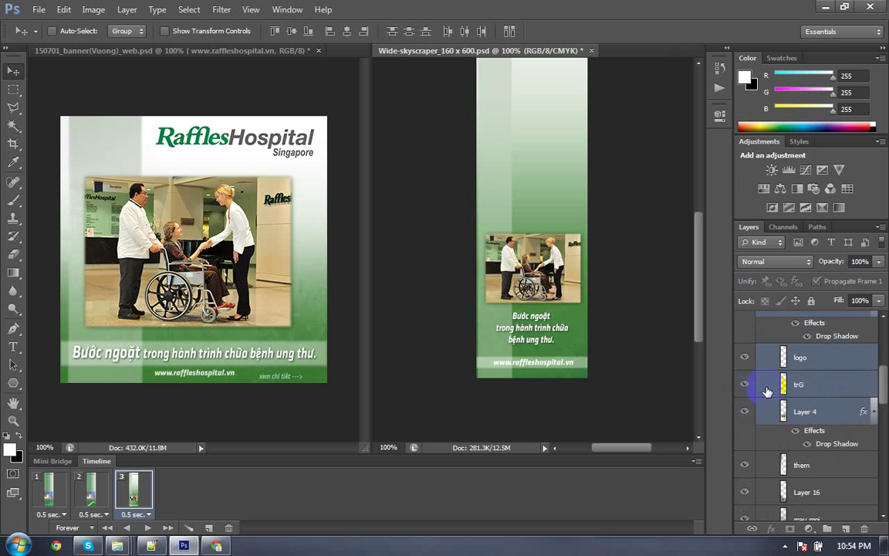
scroll(839, 407, "up", 3)
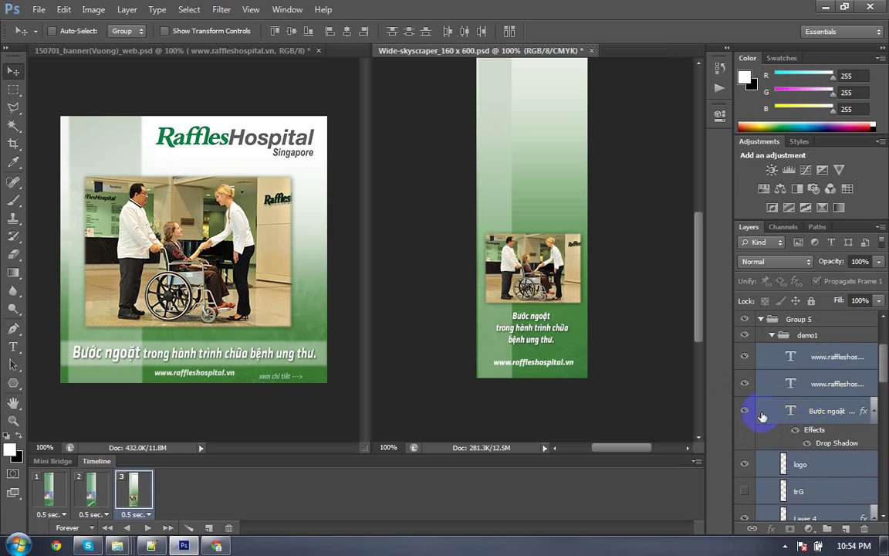
left_click(745, 356)
left_click(744, 383)
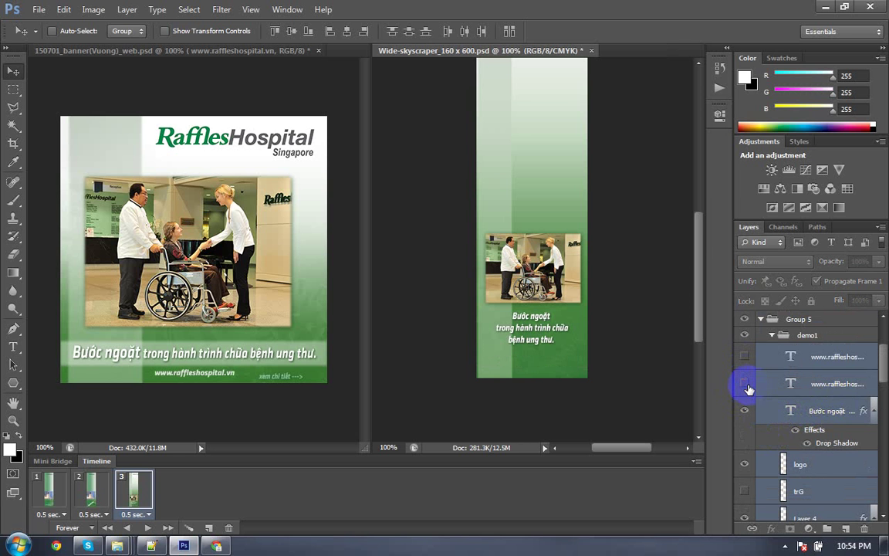
scroll(752, 401, "down", 2)
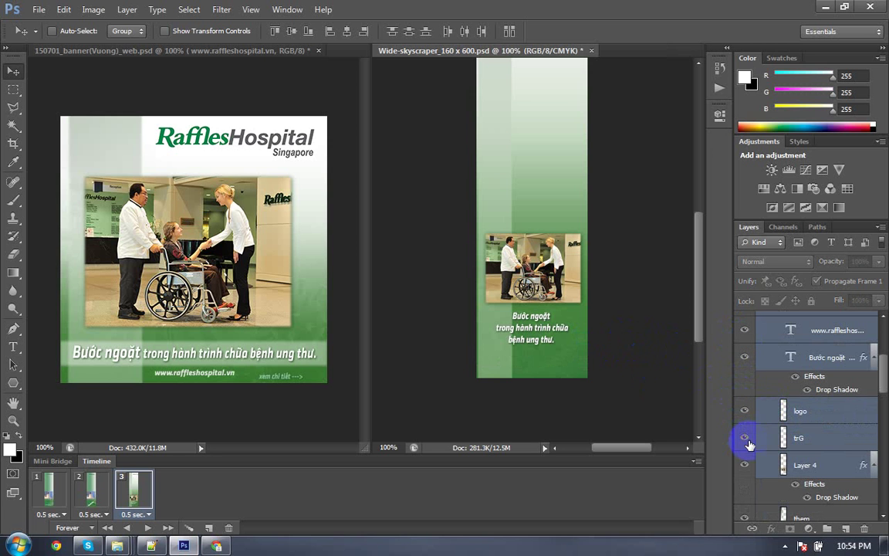
scroll(756, 472, "up", 5)
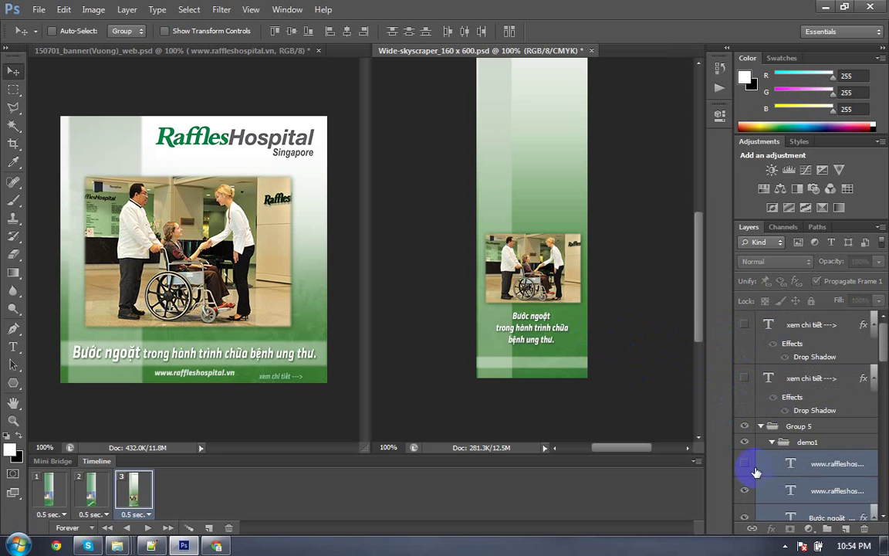
scroll(753, 470, "down", 1)
left_click(745, 410)
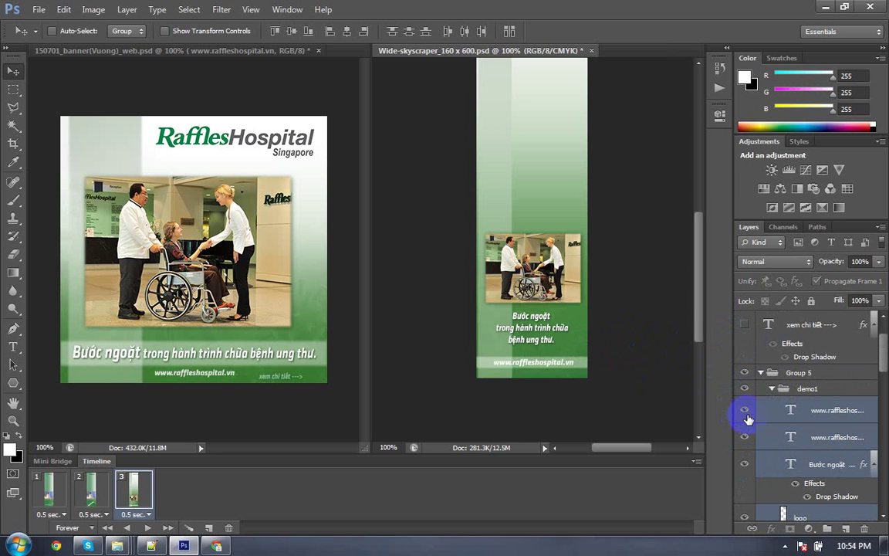
scroll(824, 448, "down", 2)
Step: Test moving only the logo and Layer 4 up slightly, then undo the move
left_click(820, 430, "ctrl")
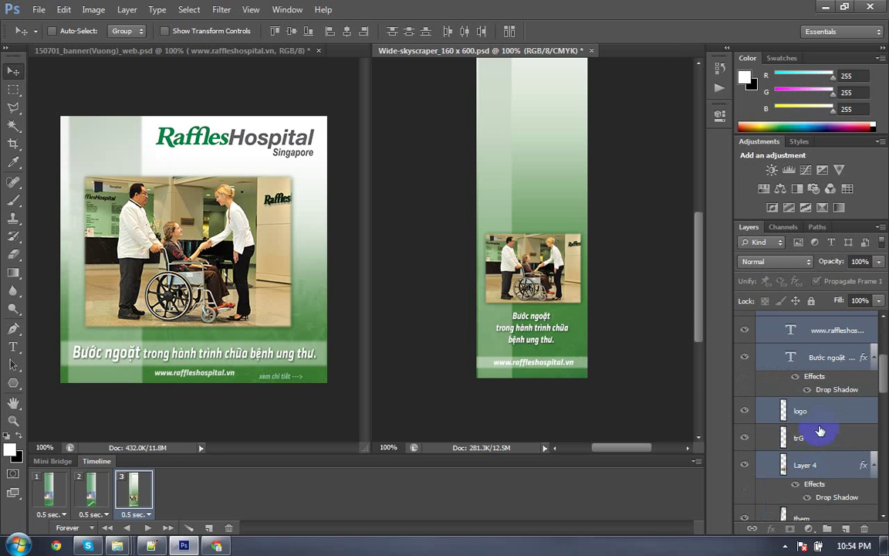
left_click(822, 334, "ctrl")
left_click(825, 358, "ctrl")
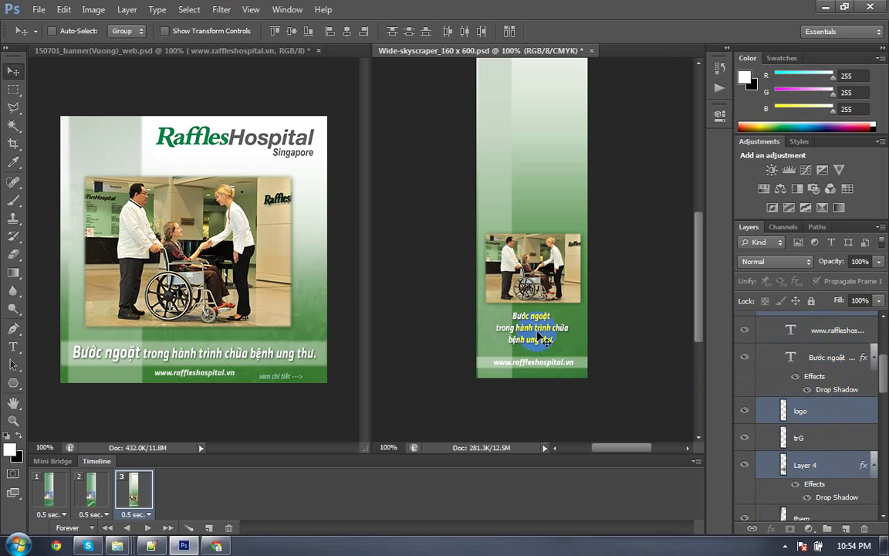
left_click_drag(553, 283, 552, 268)
key("super")
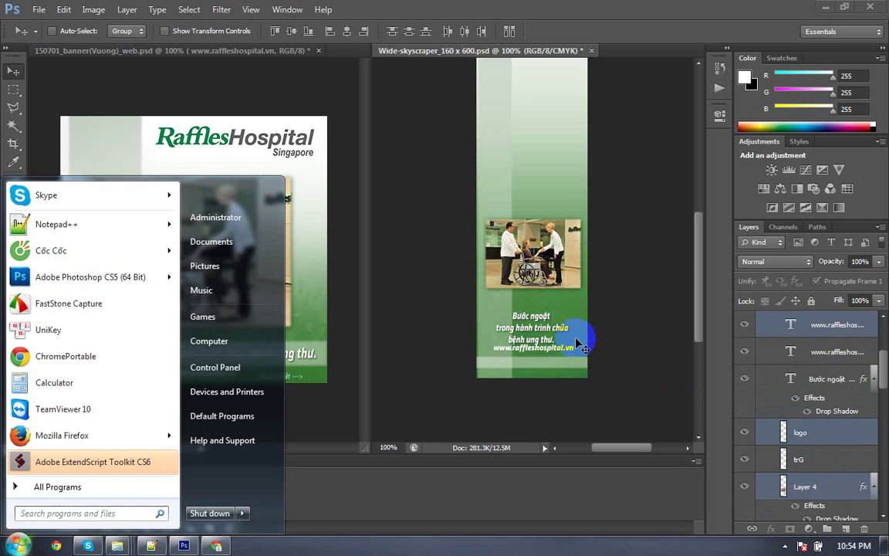
left_click(581, 328)
key("ctrl+z")
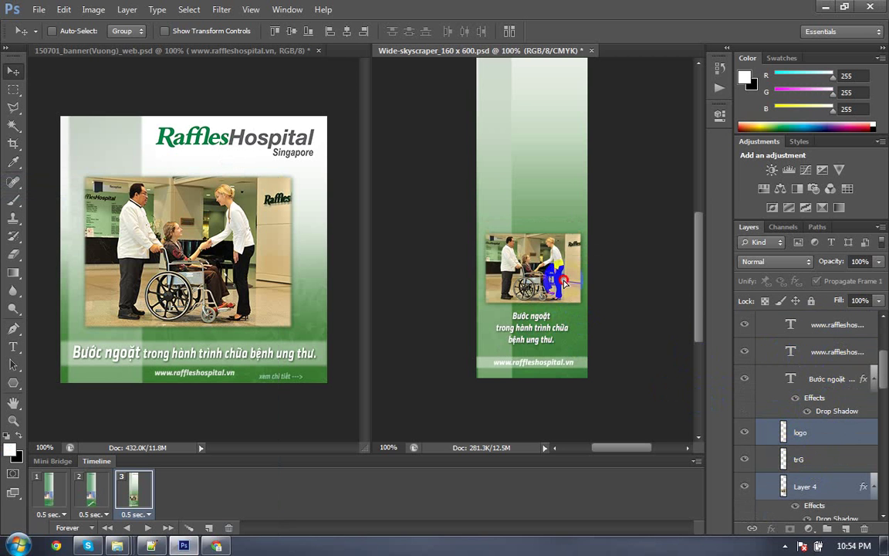
Step: Raise the photo and nudge the headline text up
left_click_drag(564, 287, 564, 269)
right_click(550, 326)
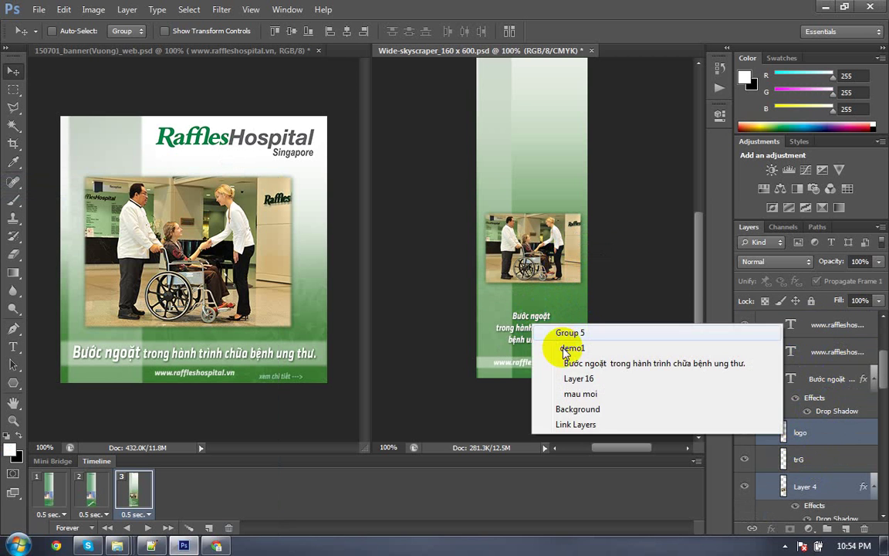
left_click(566, 361)
key("shift+Up")
key("shift+Up")
key("shift+Up")
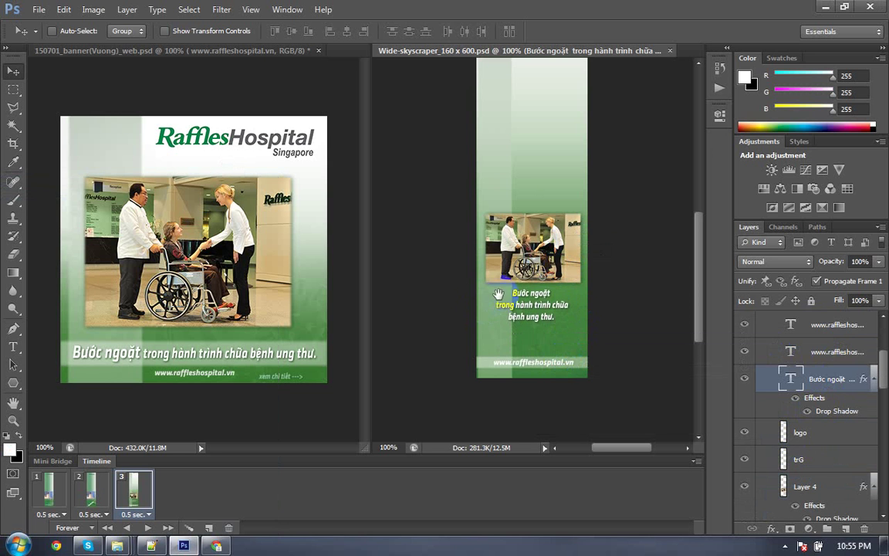
Step: Nudge the logo down slightly
left_click_drag(545, 197, 529, 350)
left_click(542, 187)
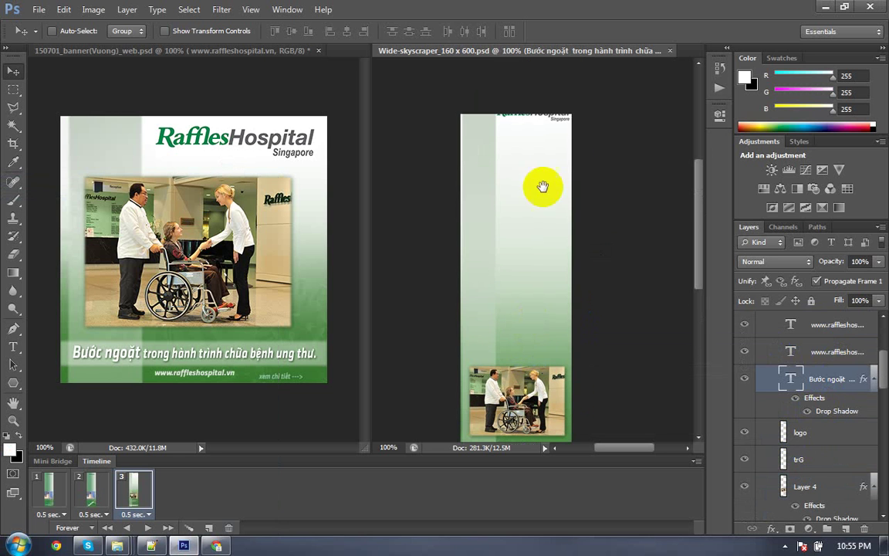
left_click(818, 440)
key("Down")
key("Down")
key("Down")
key("Down")
key("Down")
key("Down")
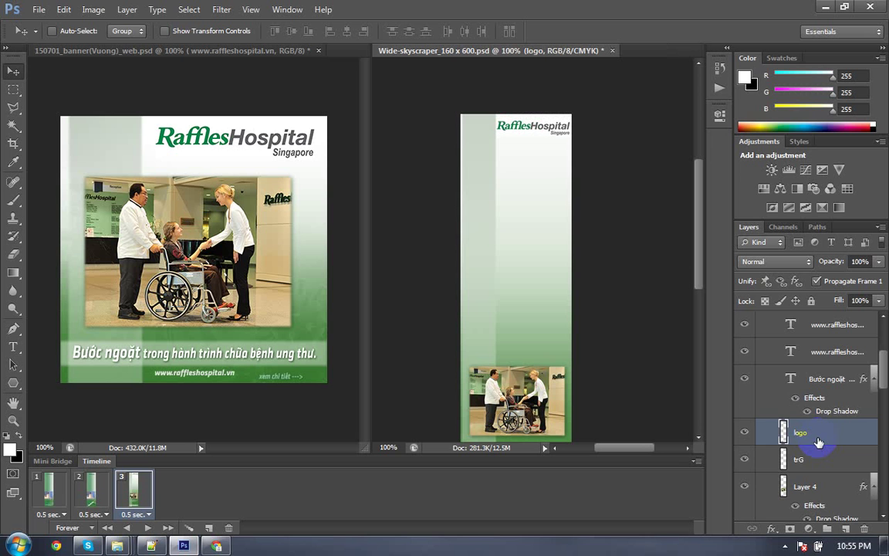
Step: Shorten the mau moi green background from the top
scroll(818, 442, "down", 5)
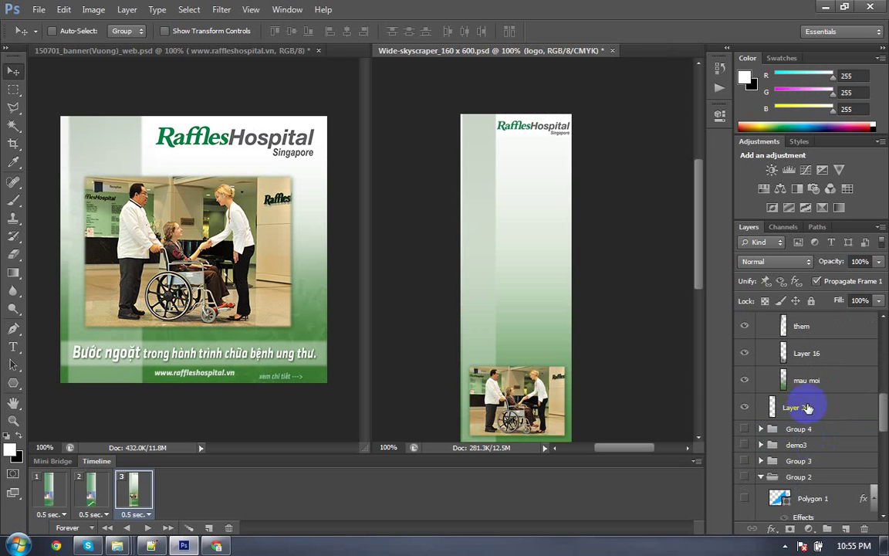
left_click(803, 379)
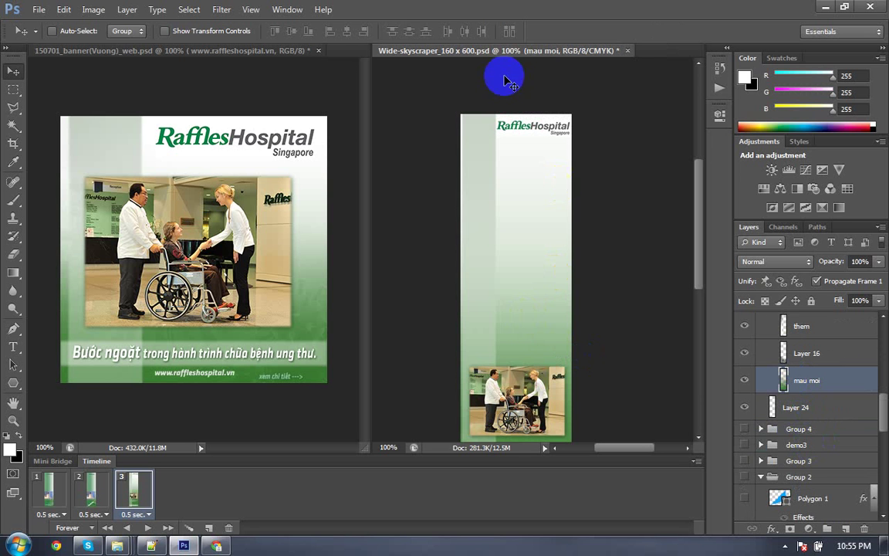
key("ctrl+t")
left_click_drag(517, 89, 518, 114)
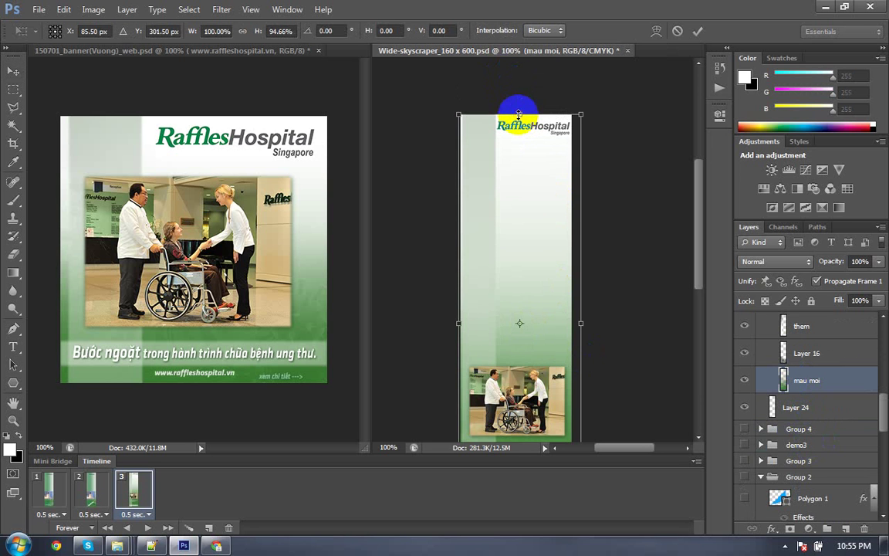
key("Return")
scroll(531, 135, "down", 3)
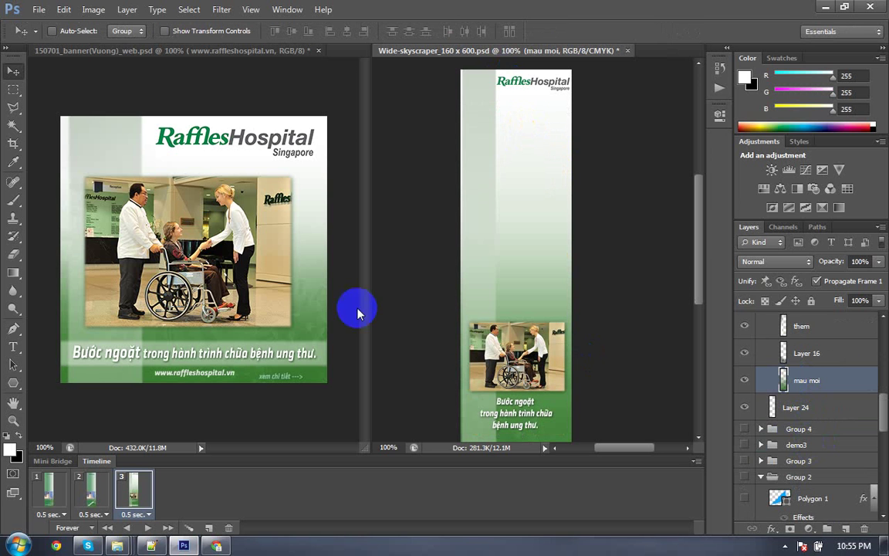
Step: Review frames 1–3 and duplicate frame 3 as a new fourth frame
left_click(47, 490)
left_click(102, 503)
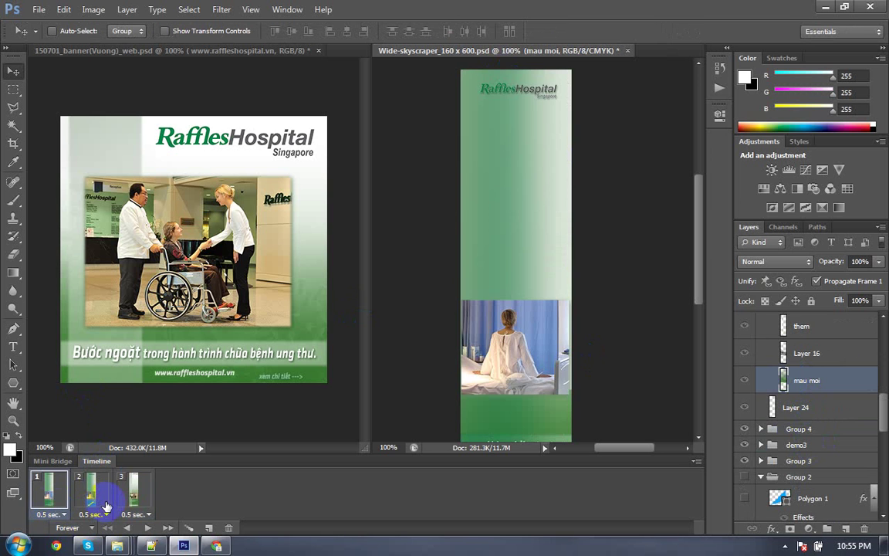
left_click(104, 501)
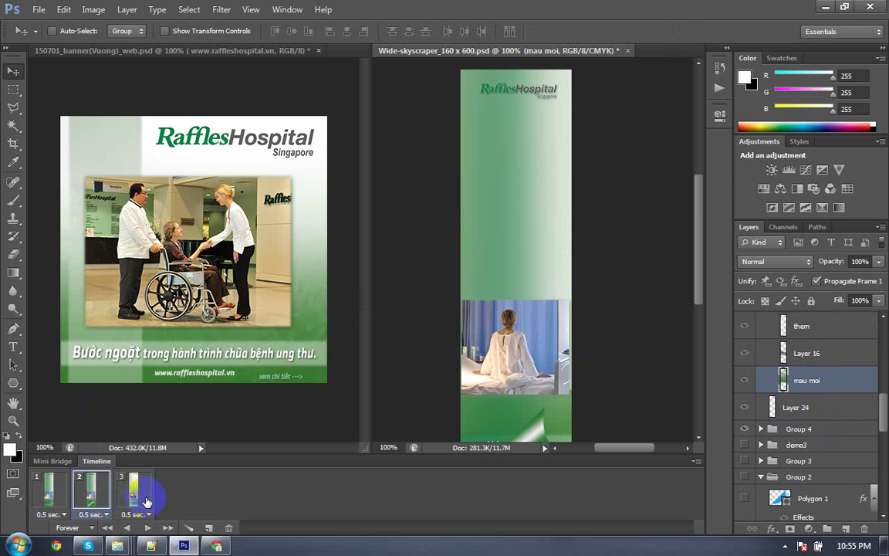
left_click(136, 498)
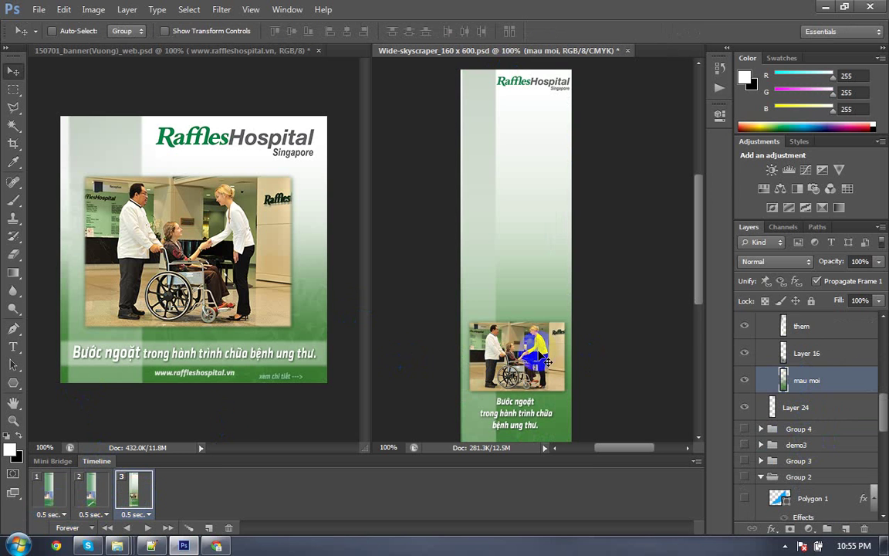
scroll(542, 359, "down", 1)
scroll(541, 355, "down", 1)
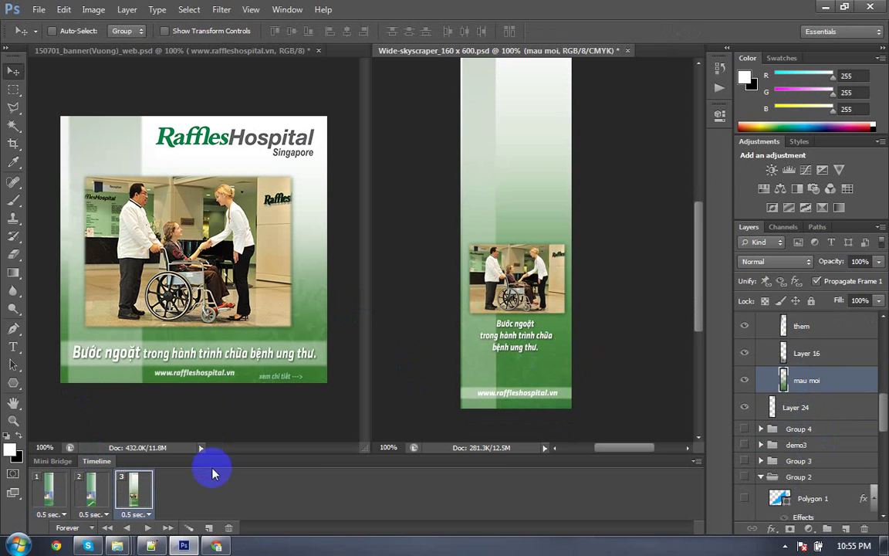
left_click(209, 528)
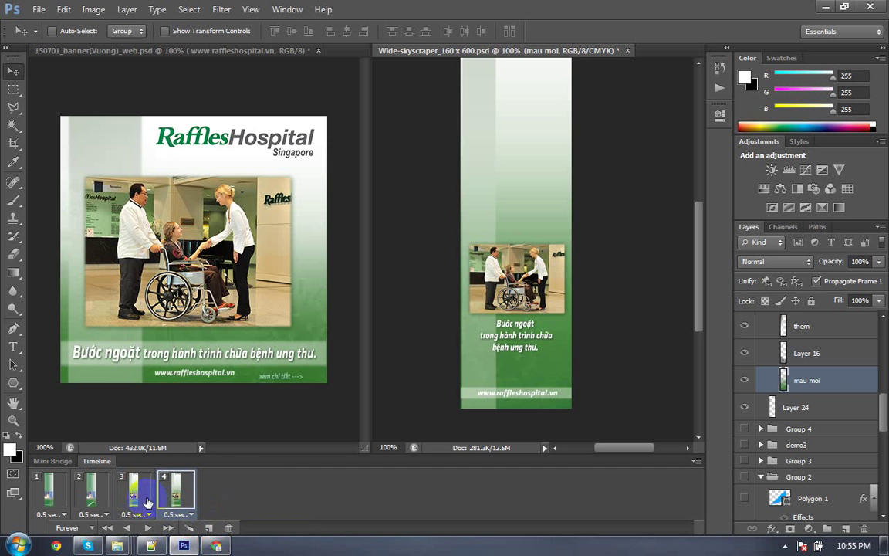
Step: Try moving the green background and a xem chi tiết layer down, undoing both
scroll(826, 408, "up", 3)
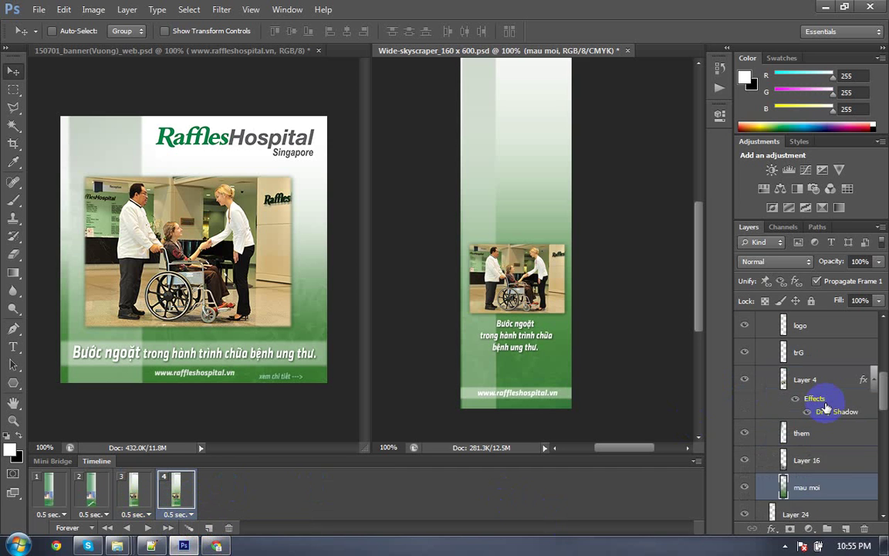
scroll(826, 407, "up", 3)
scroll(825, 407, "up", 3)
scroll(824, 406, "up", 2)
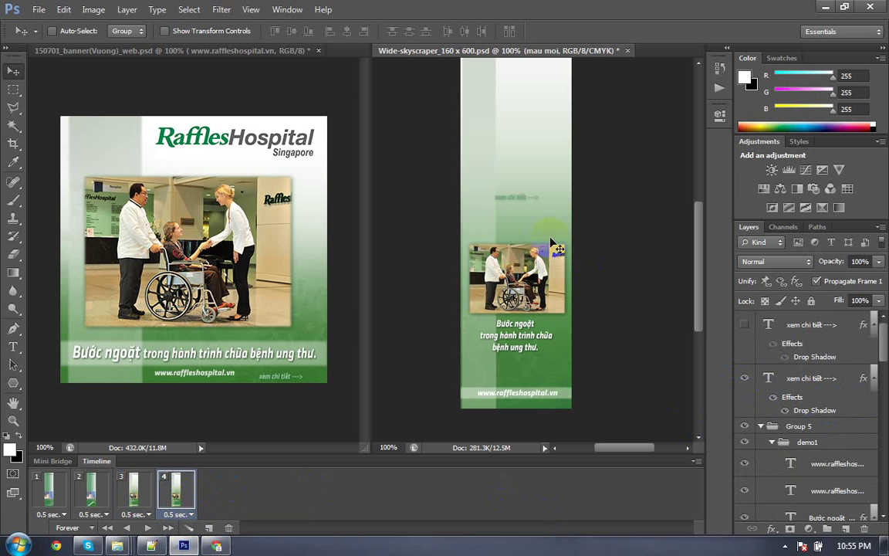
left_click_drag(515, 198, 546, 367)
key("ctrl+z")
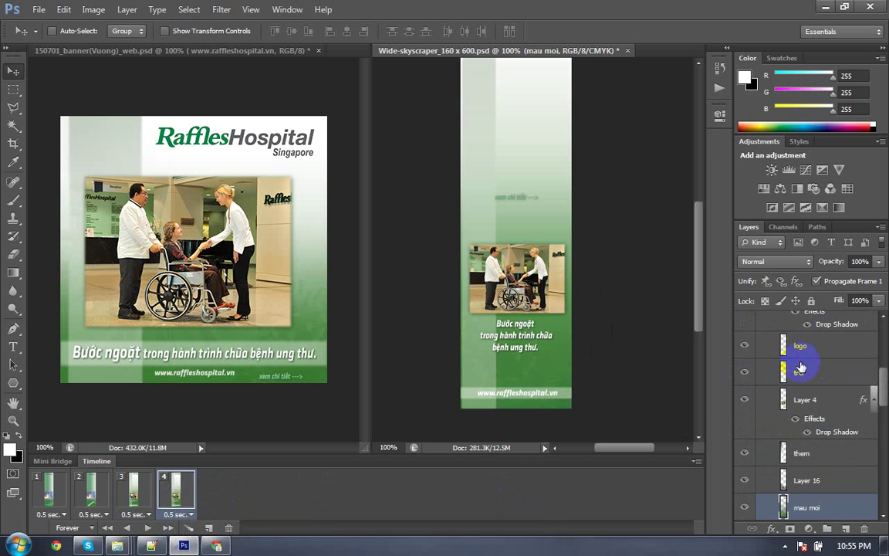
scroll(812, 341, "up", 8)
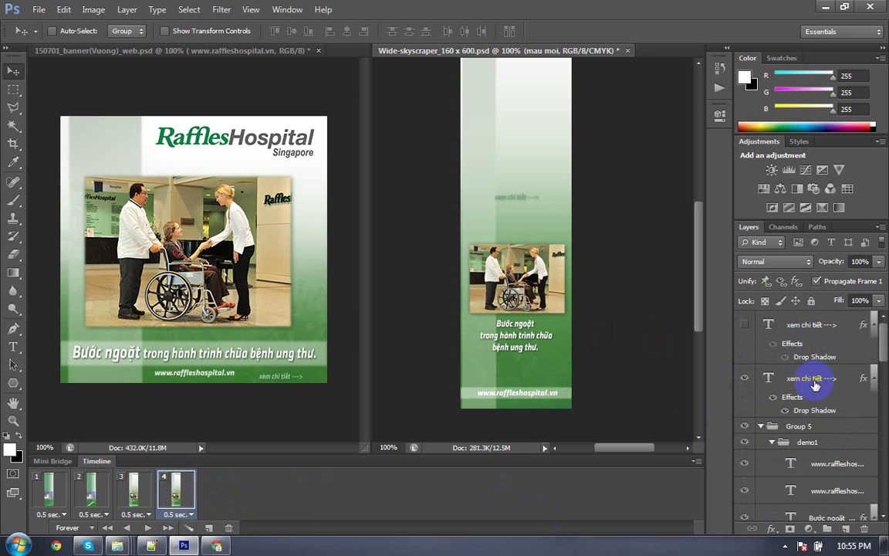
left_click(811, 378)
mouse_move(507, 198)
left_mouse_down()
mouse_move(518, 202)
mouse_move(544, 378)
left_mouse_up()
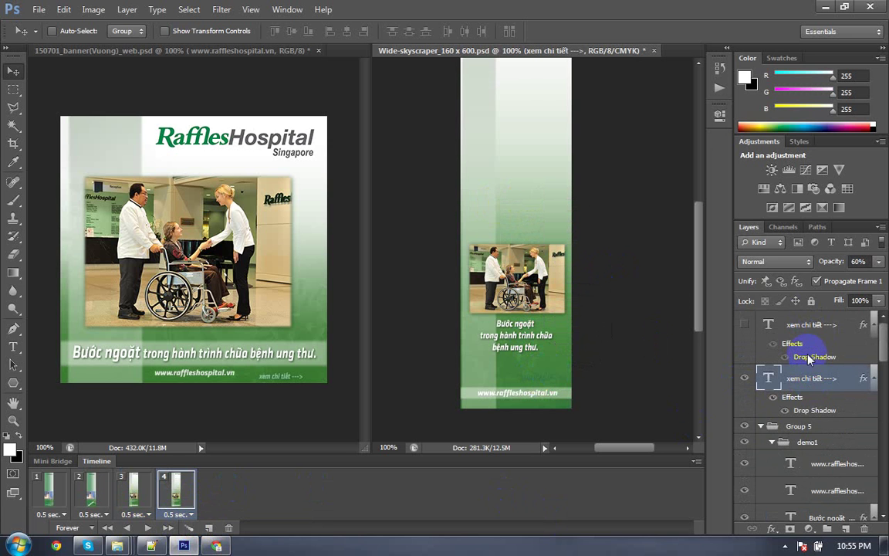
key("ctrl+z")
Step: Move both xem chi tiết layers just above the website address line
left_click(810, 328, "ctrl")
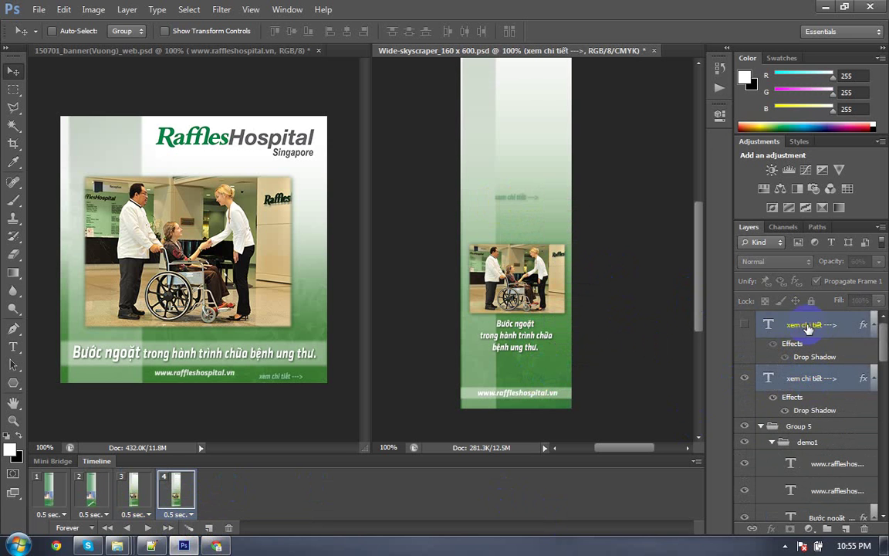
key("ctrl+t")
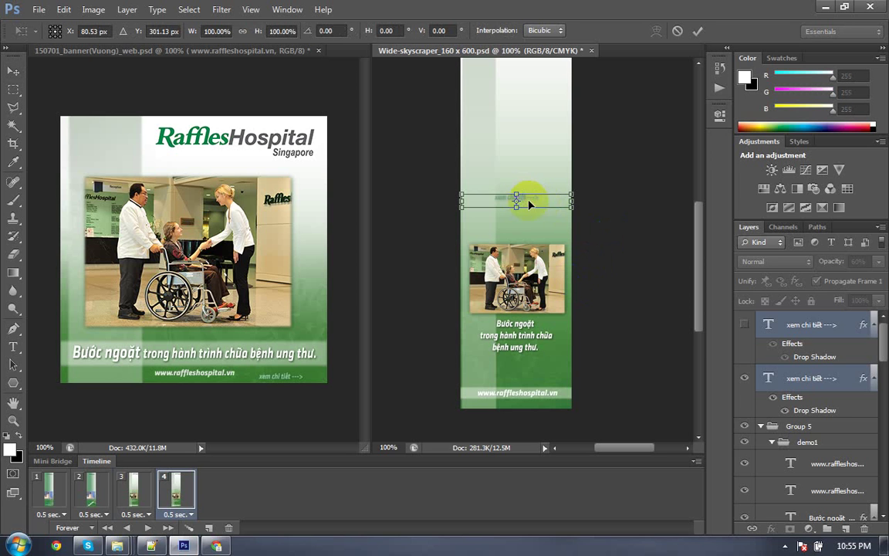
left_click_drag(530, 204, 547, 366)
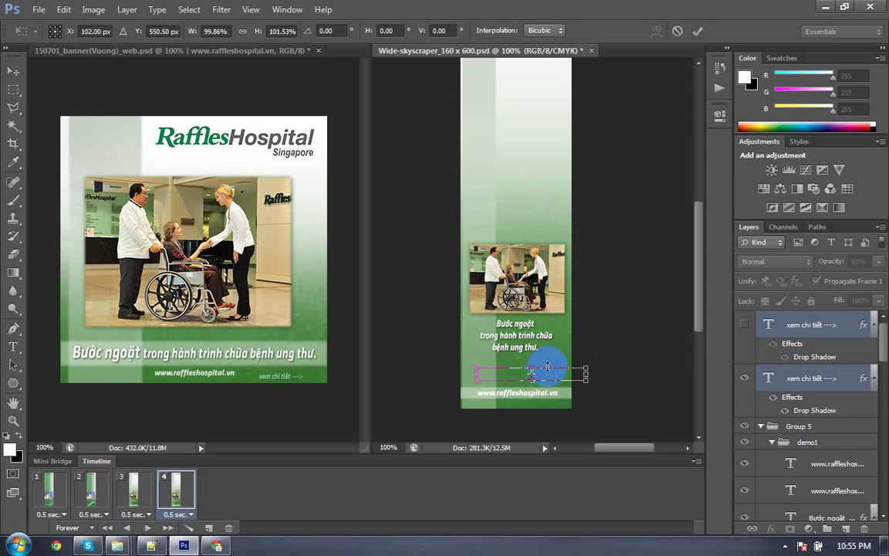
key("Return")
scroll(547, 372, "up", 1)
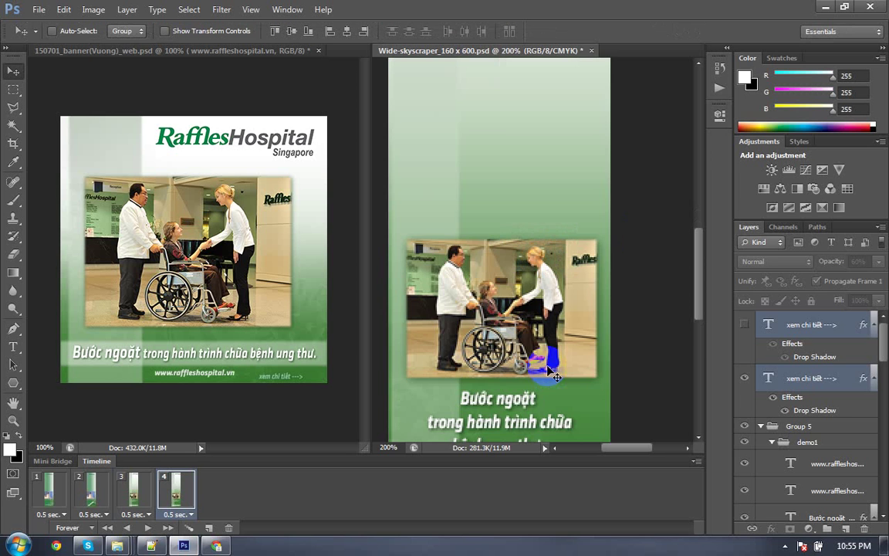
left_click_drag(542, 356, 492, 221)
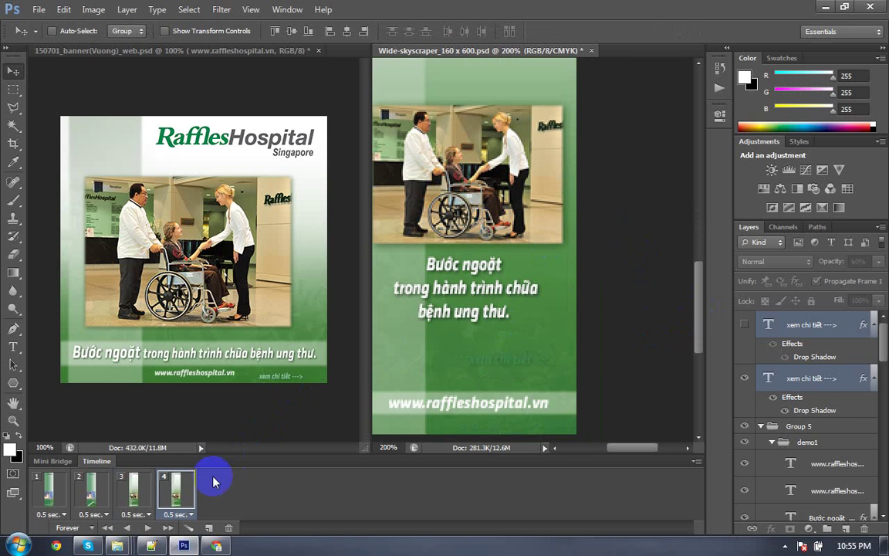
Step: Create frame 5 showing the bright top xem chi tiết layer instead of the faint one, then play the animation
left_click(209, 528)
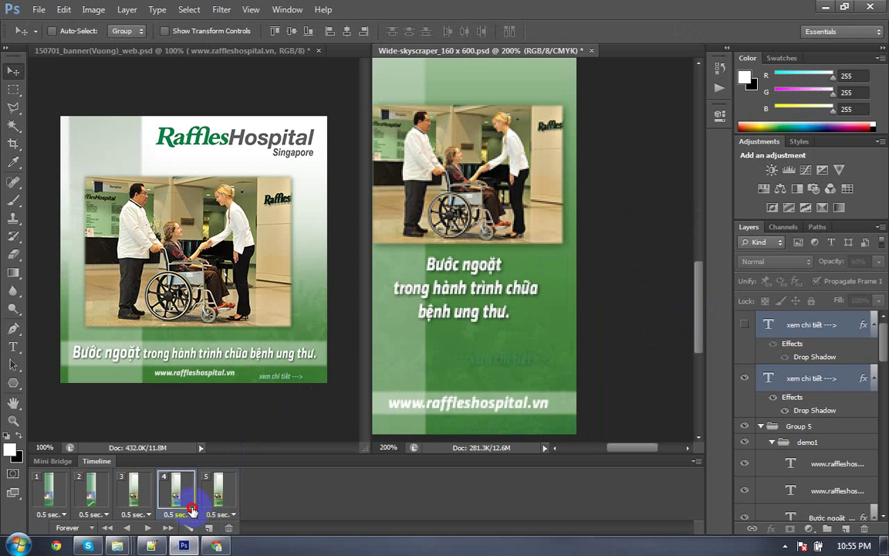
left_click(220, 503)
left_click(744, 378)
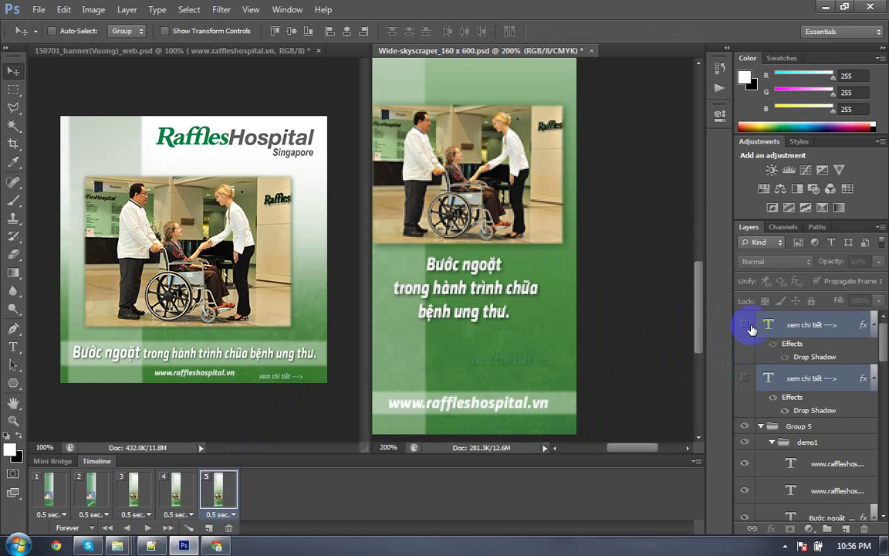
left_click(752, 324)
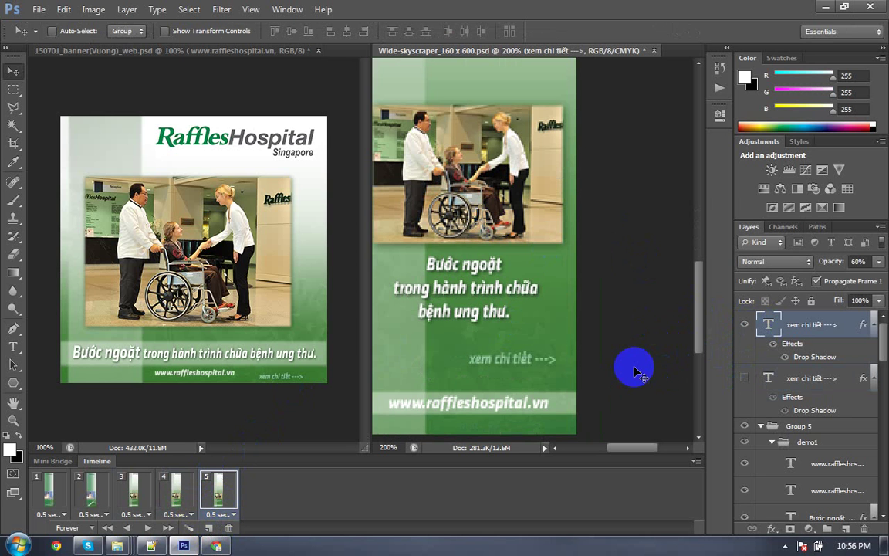
left_click(878, 261)
left_click(366, 413)
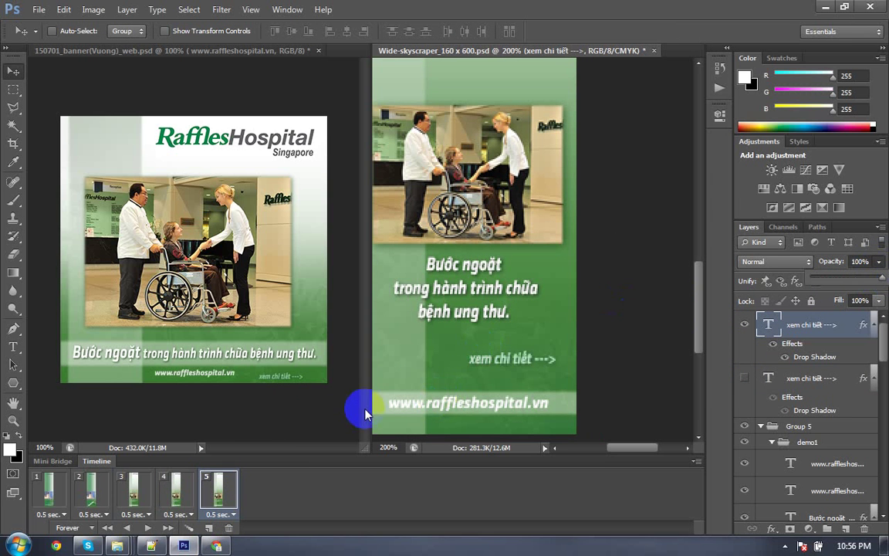
left_click(145, 528)
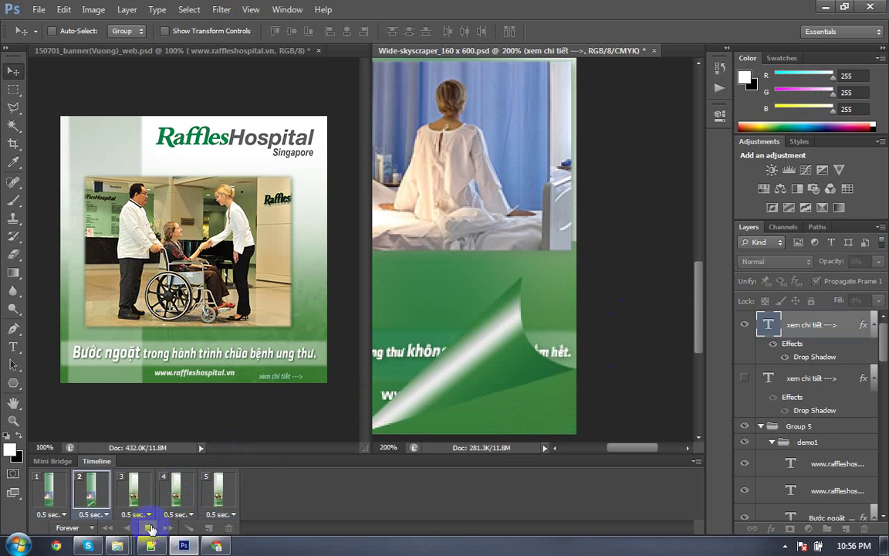
Step: Show animation frame 1 and select the headline text layer from the canvas layer list
left_click(48, 502)
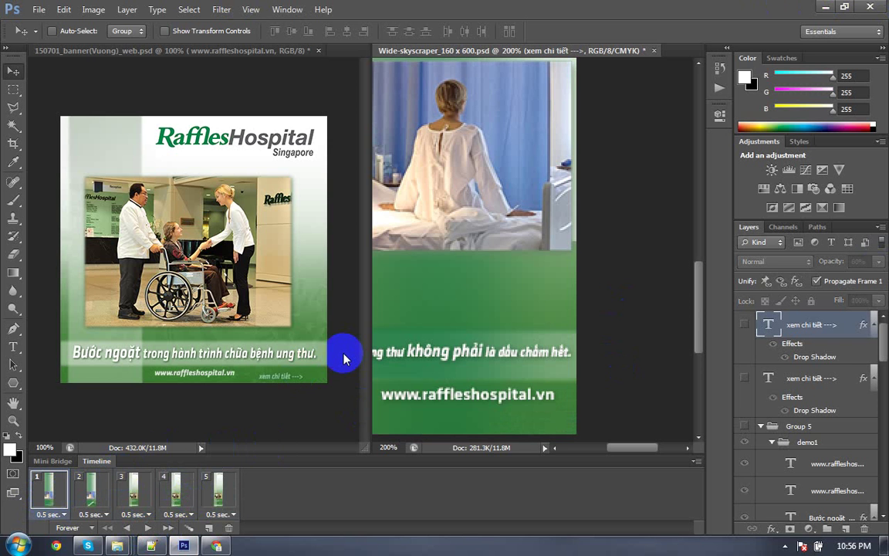
key("ctrl+minus")
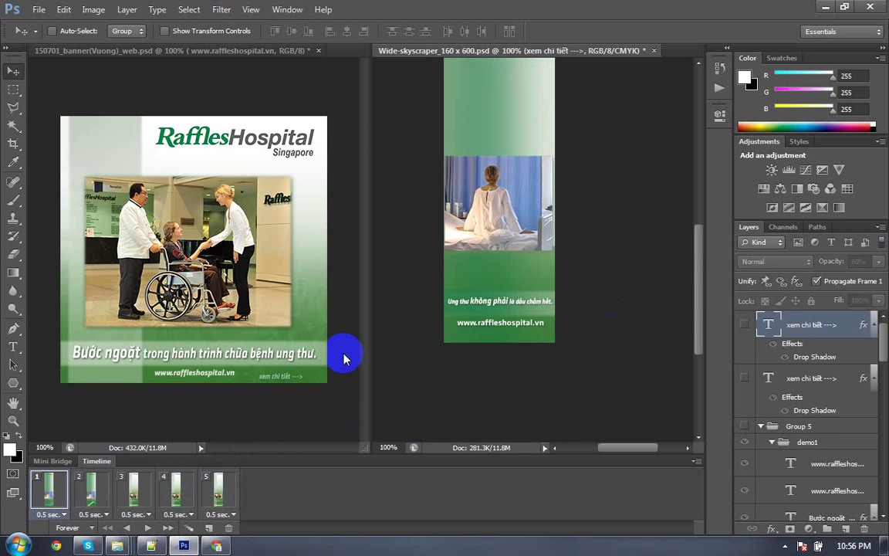
key("ctrl+plus")
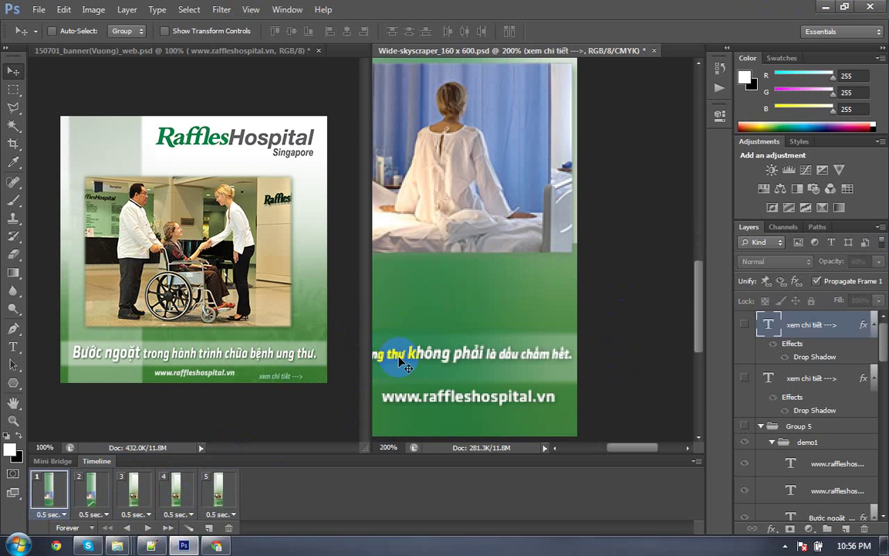
right_click(461, 349)
left_click(533, 219)
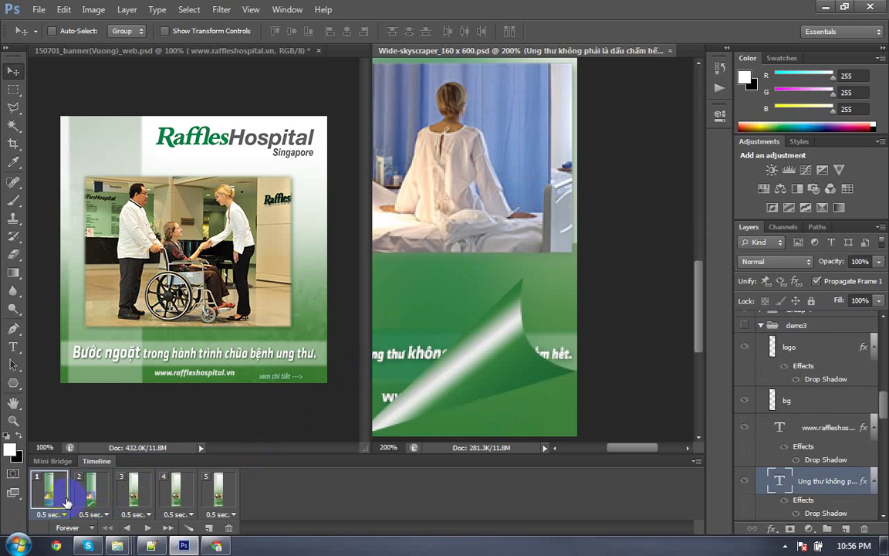
Step: Preview frame 2, return to frame 1, and select the headline line with the Type tool before switching back to Move
left_click(104, 501)
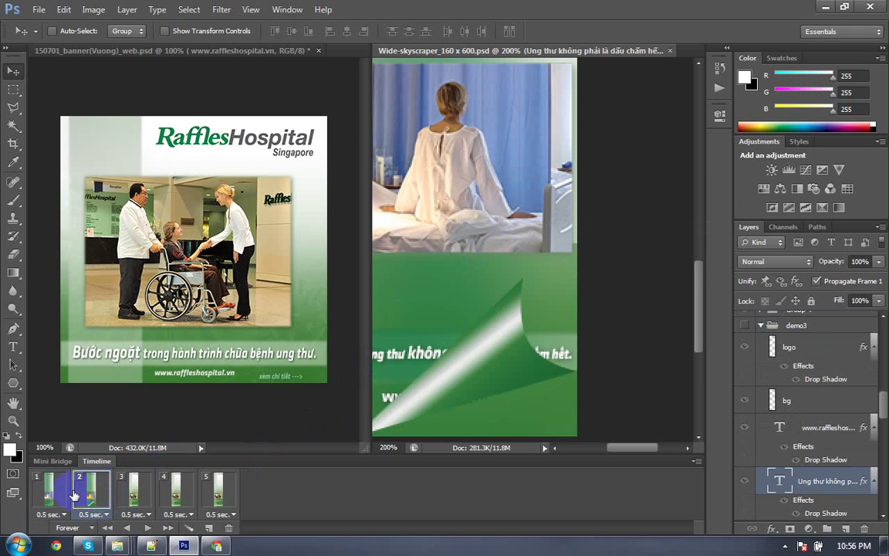
left_click(68, 495)
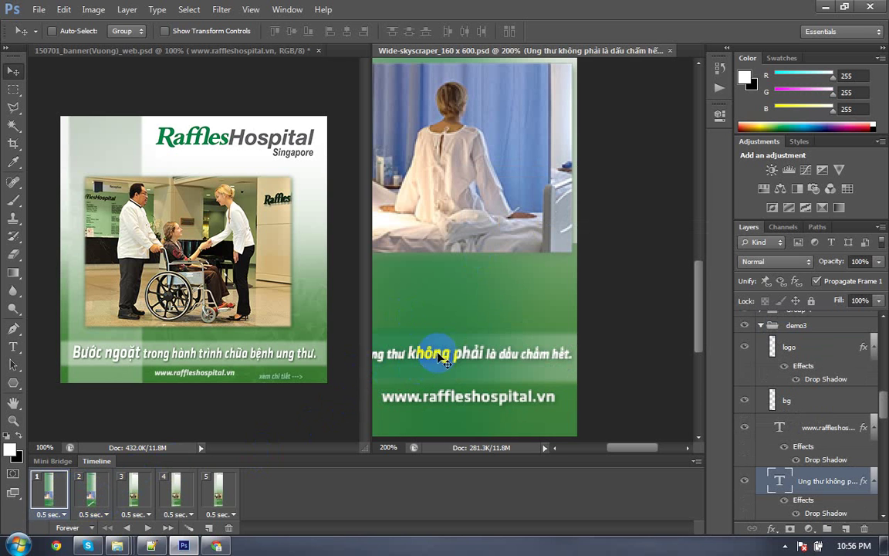
key("t")
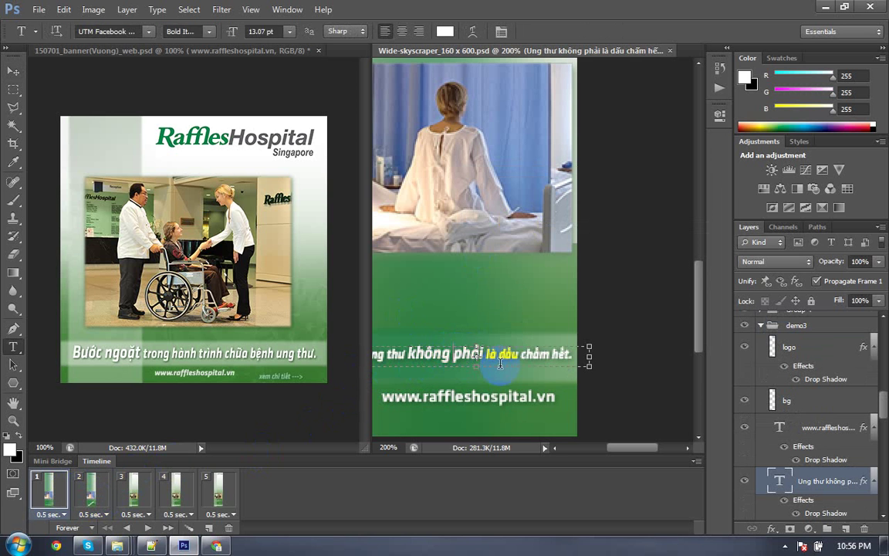
triple_click(496, 354)
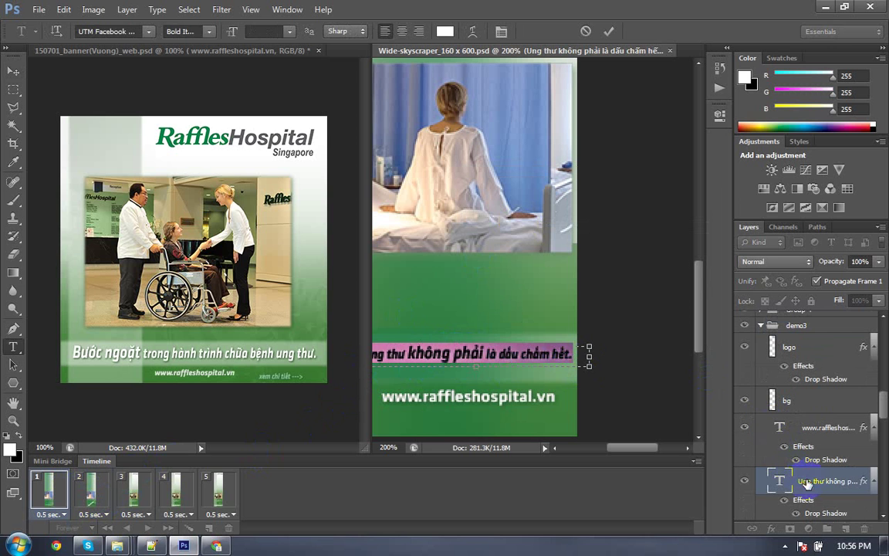
left_click(520, 371)
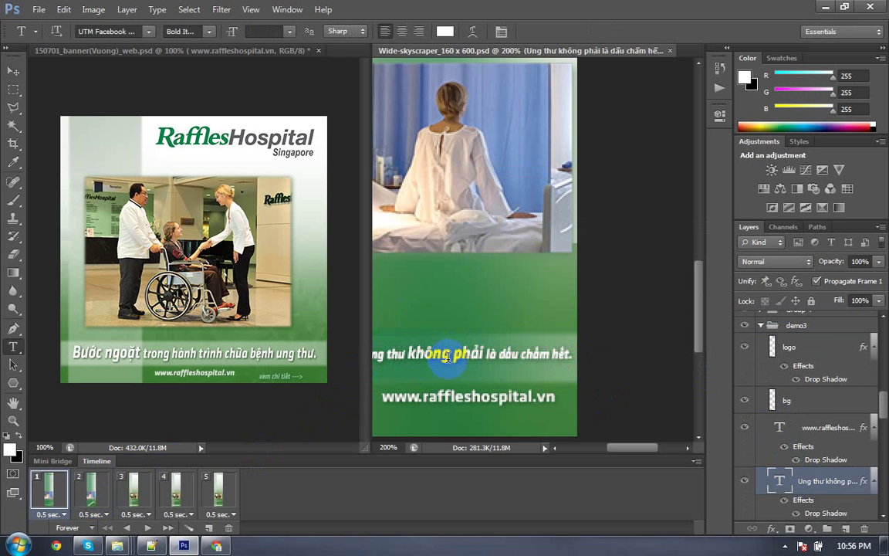
key("v")
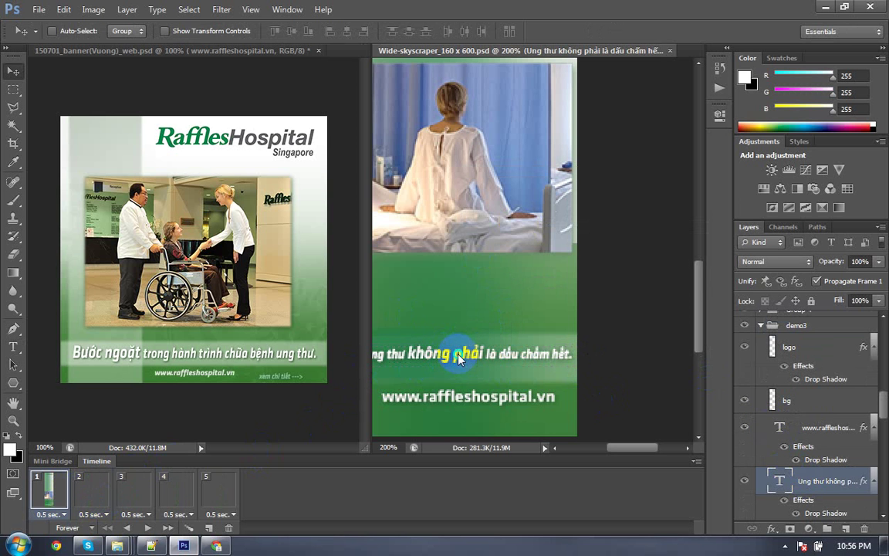
right_click(459, 359)
Step: Cancel a Free Transform on the headline and hide the 'Ung thư không phải…' text layer
left_click(735, 442)
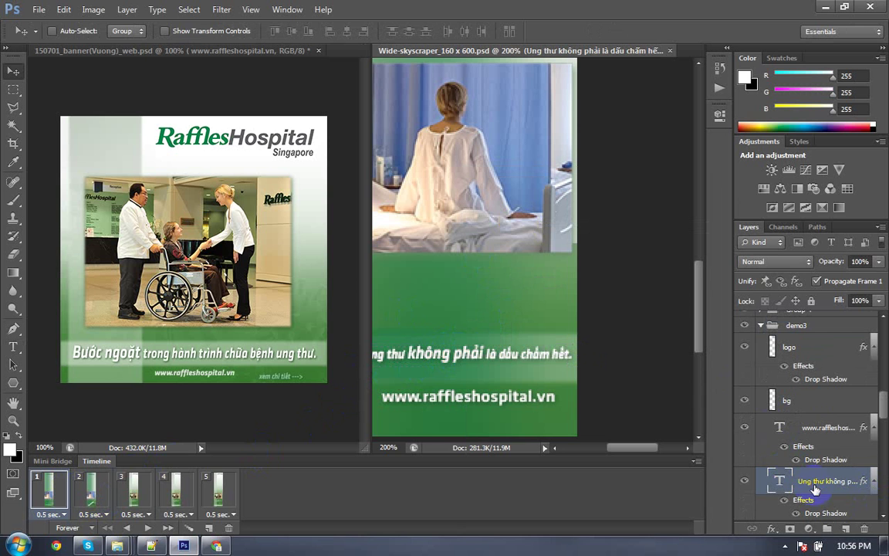
key("ctrl+t")
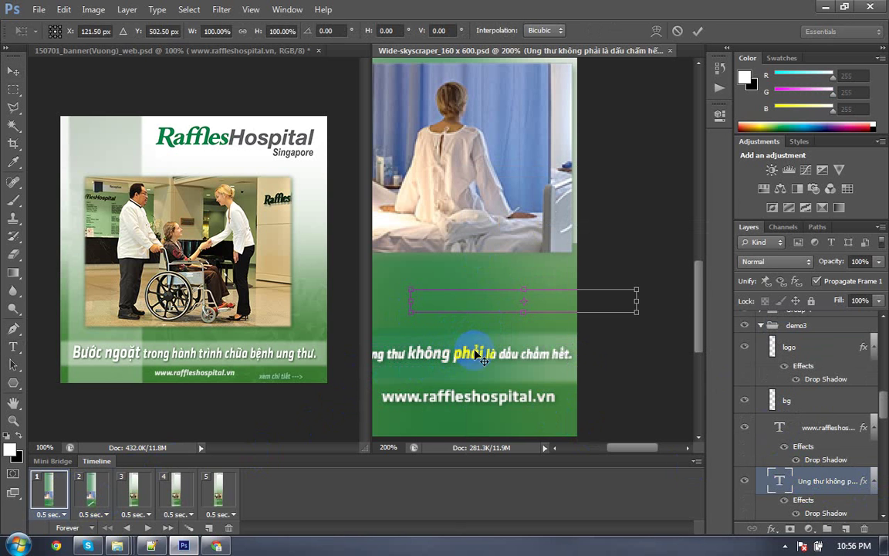
key("Escape")
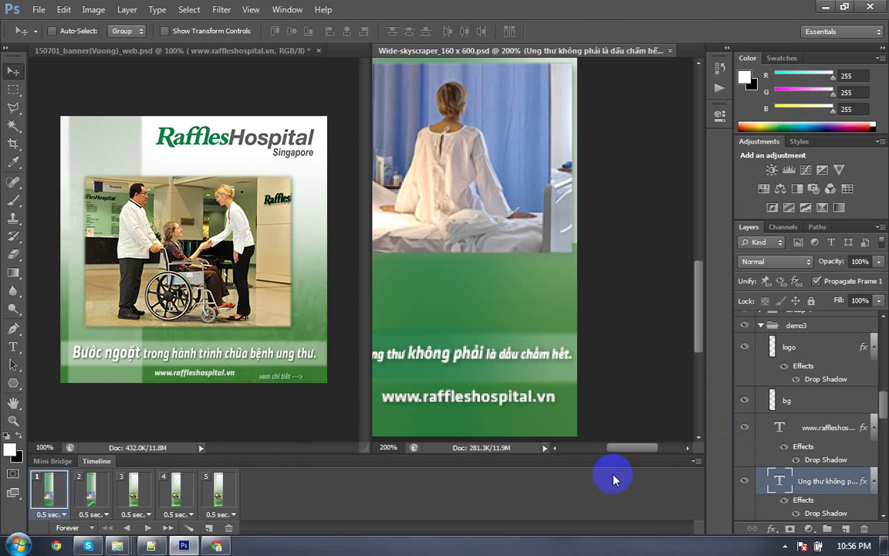
scroll(760, 476, "down", 2)
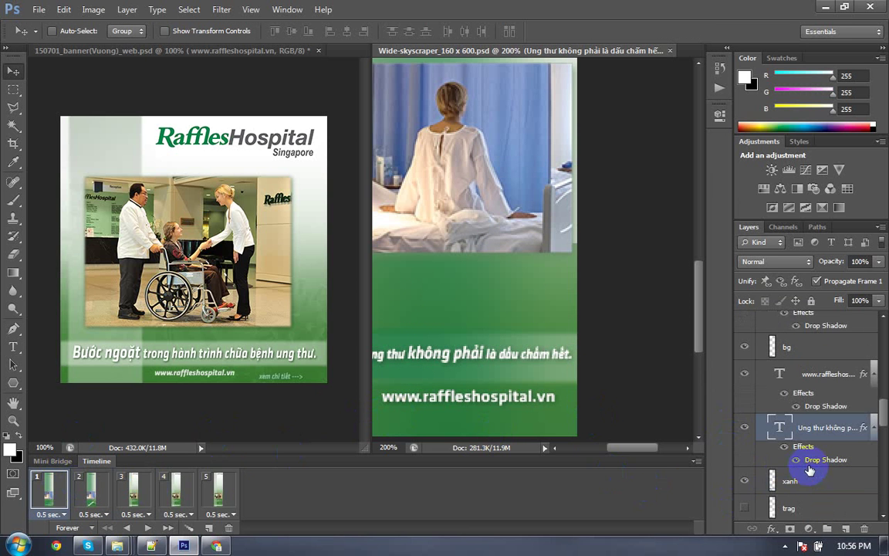
left_click(743, 431)
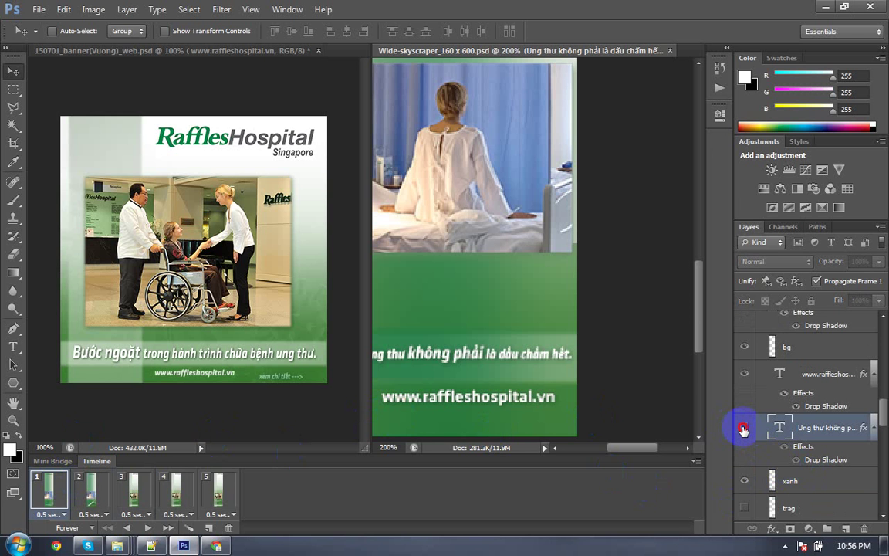
left_click(743, 431)
left_click(744, 431)
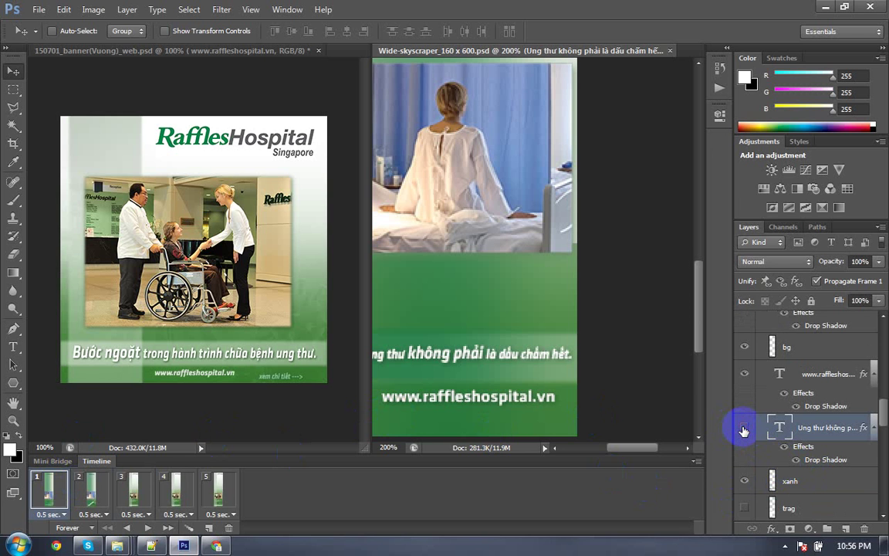
Step: Check the layers stacked under the headline and scroll through the Layers panel
right_click(454, 364)
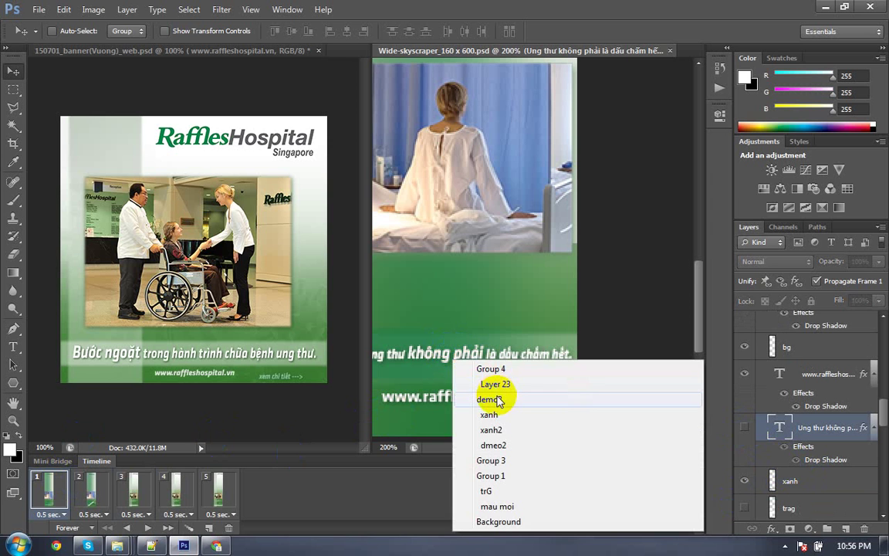
right_click(482, 359)
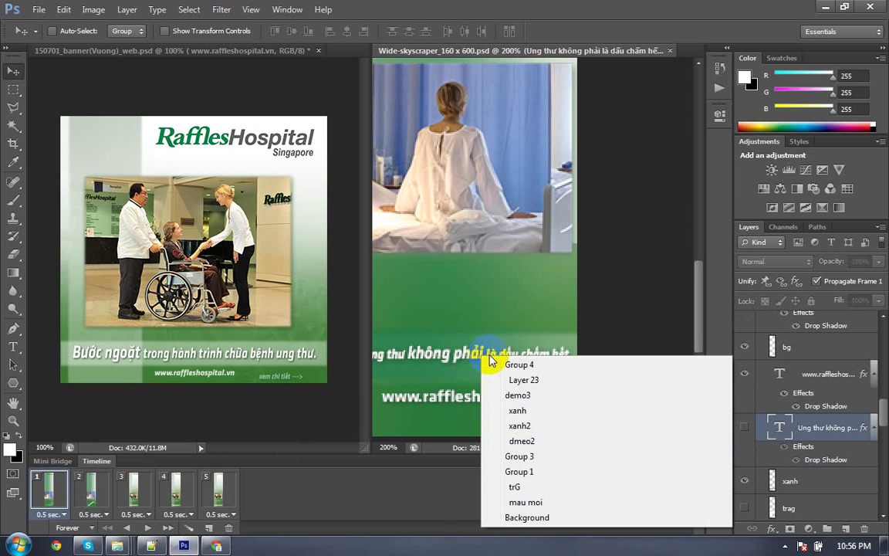
key("Escape")
scroll(777, 430, "down", 3)
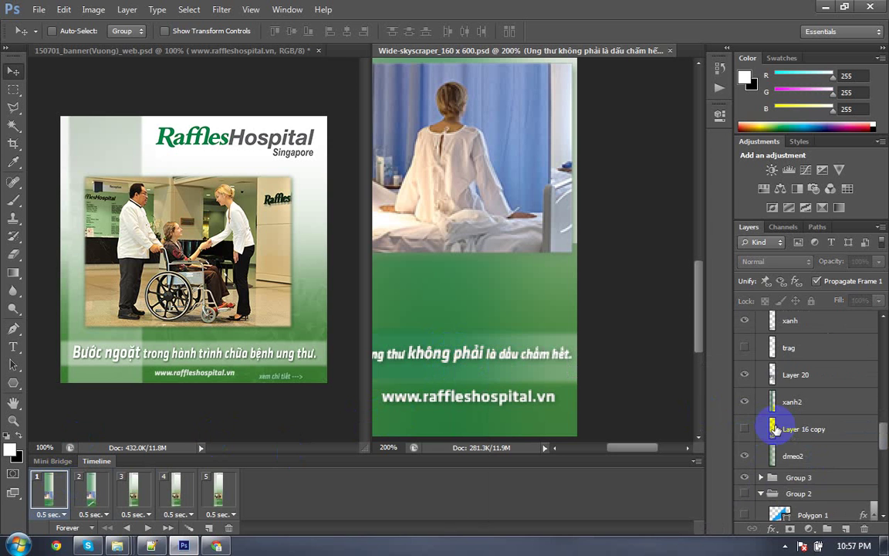
scroll(777, 430, "down", 2)
scroll(772, 429, "up", 4)
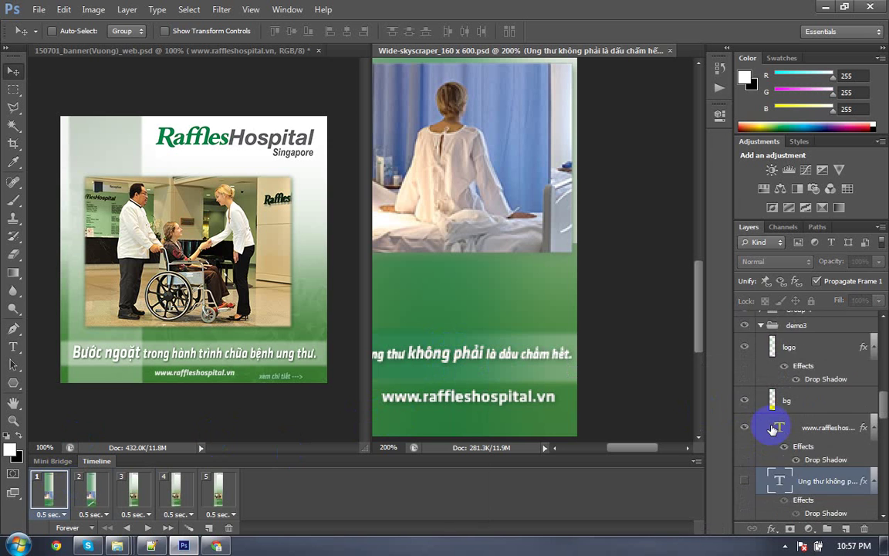
scroll(772, 430, "up", 2)
scroll(772, 429, "up", 2)
scroll(772, 429, "up", 2)
scroll(772, 429, "up", 1)
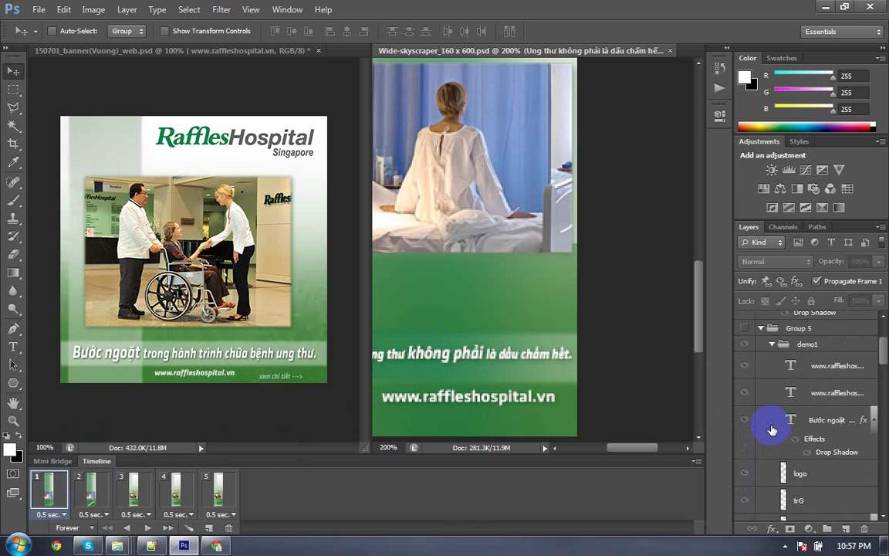
scroll(772, 429, "down", 2)
scroll(770, 401, "up", 2)
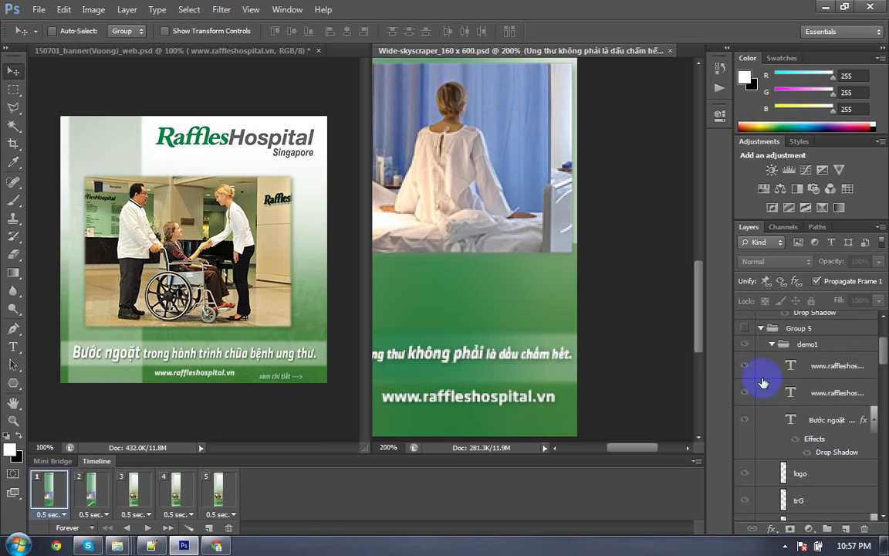
Step: Collapse Group 5, toggle Group 4 and demo3 visibility, and expand Group 4
left_click(761, 328)
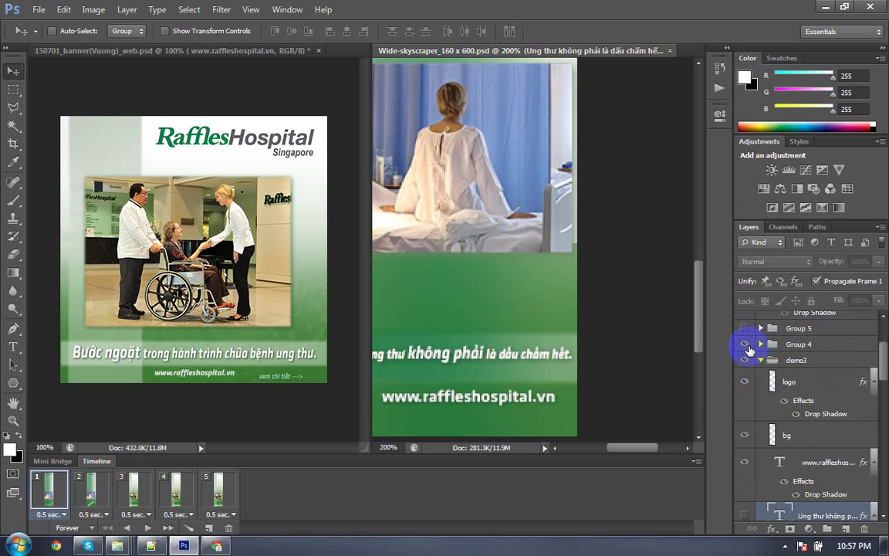
left_click(746, 345)
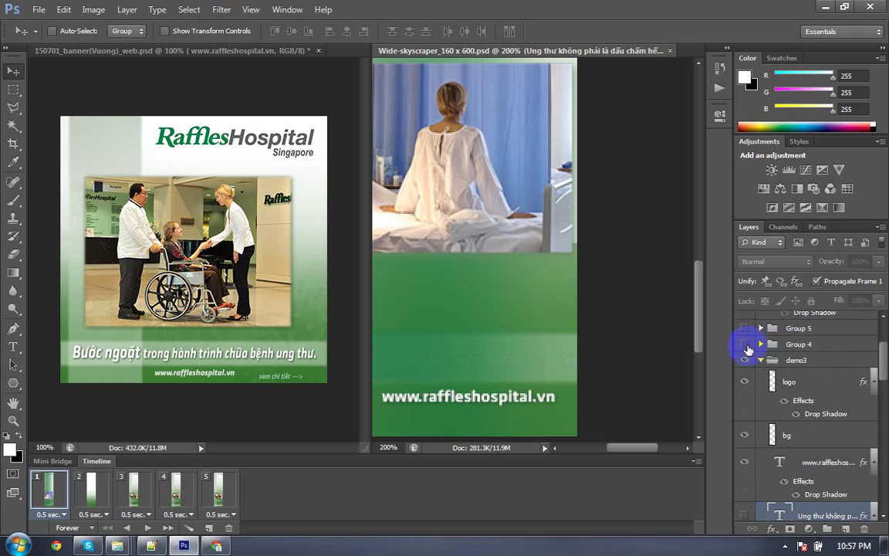
left_click(744, 345)
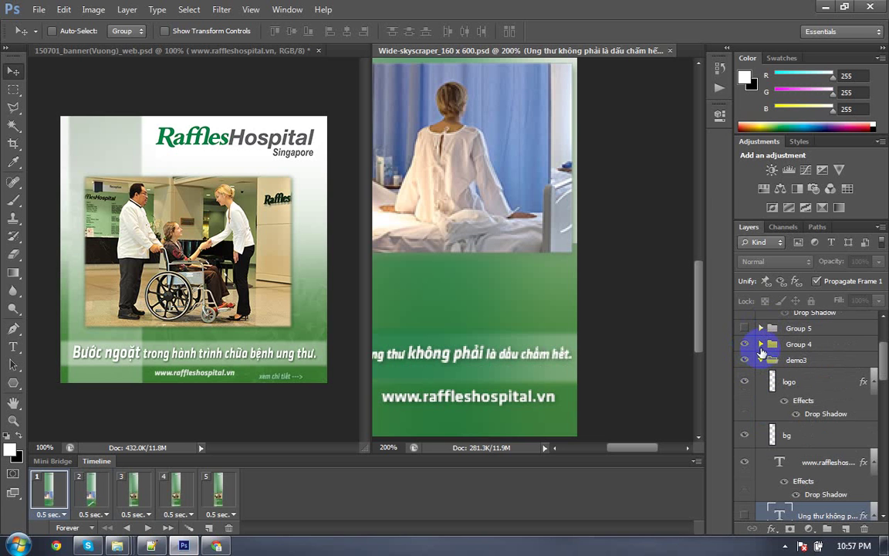
left_click(746, 360)
left_click(762, 345)
scroll(751, 424, "down", 2)
scroll(813, 421, "down", 2)
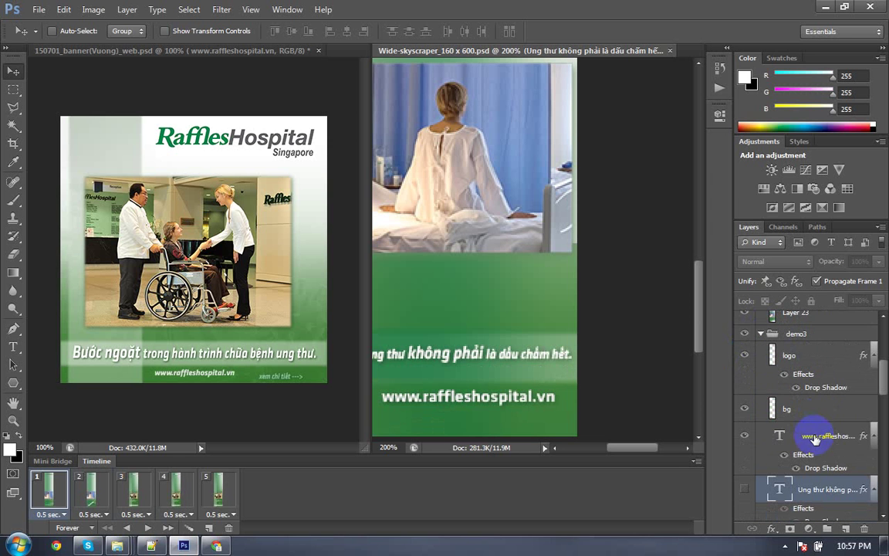
scroll(791, 428, "down", 3)
scroll(794, 430, "down", 3)
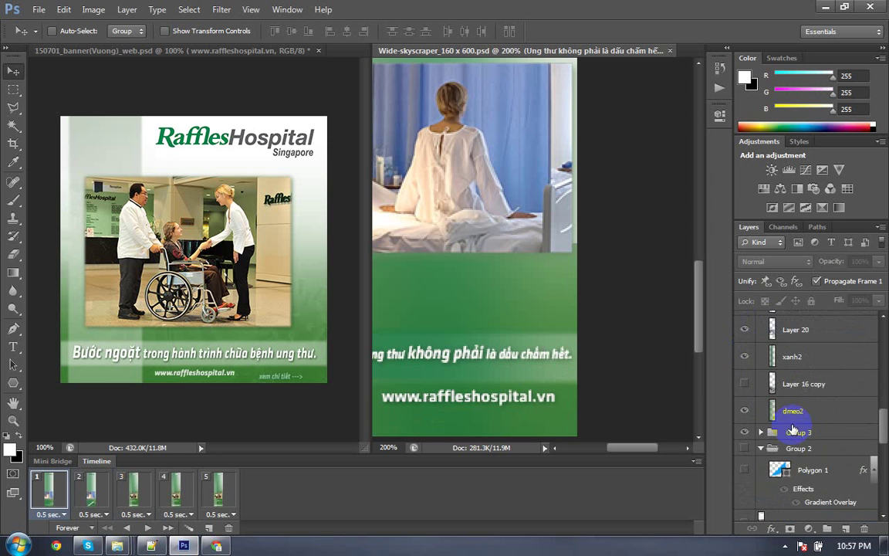
scroll(792, 427, "up", 3)
scroll(790, 423, "up", 3)
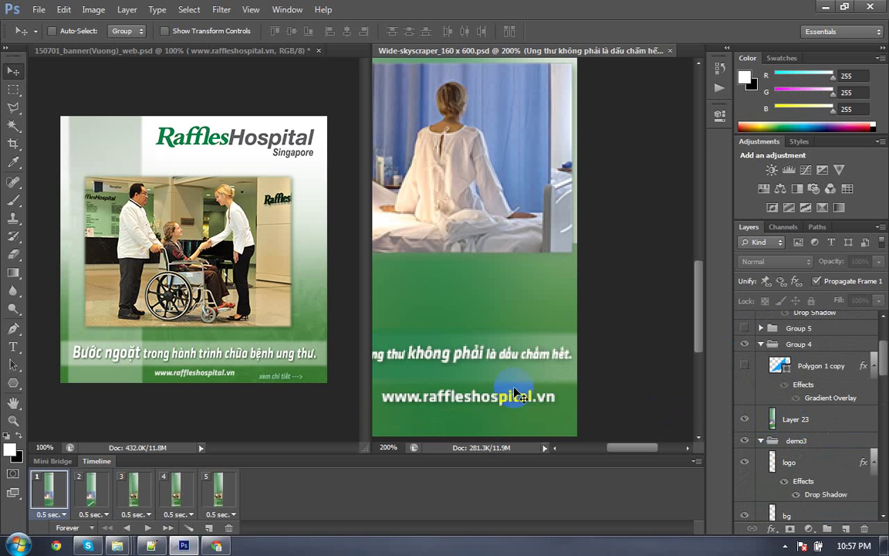
Step: Inspect the layers under the headline and select the word 'không' with the Type tool
right_click(517, 360)
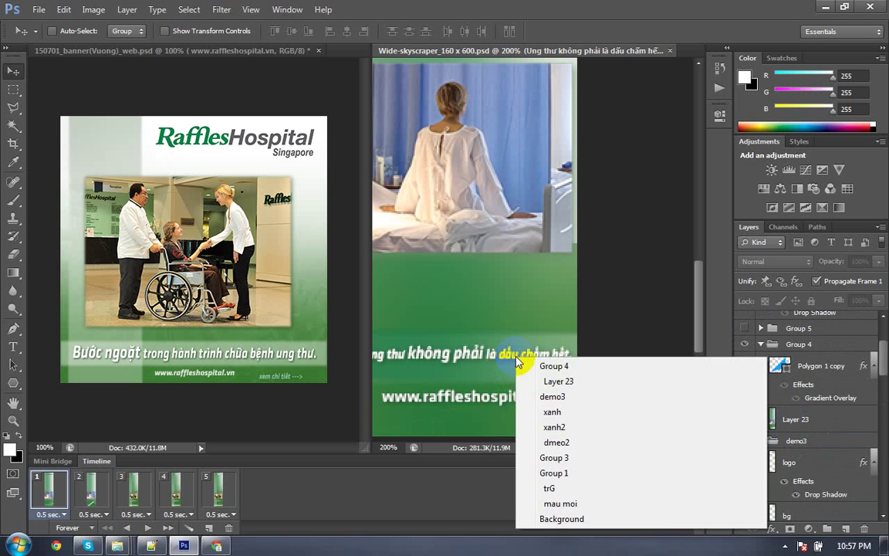
right_click(514, 352)
right_click(488, 353)
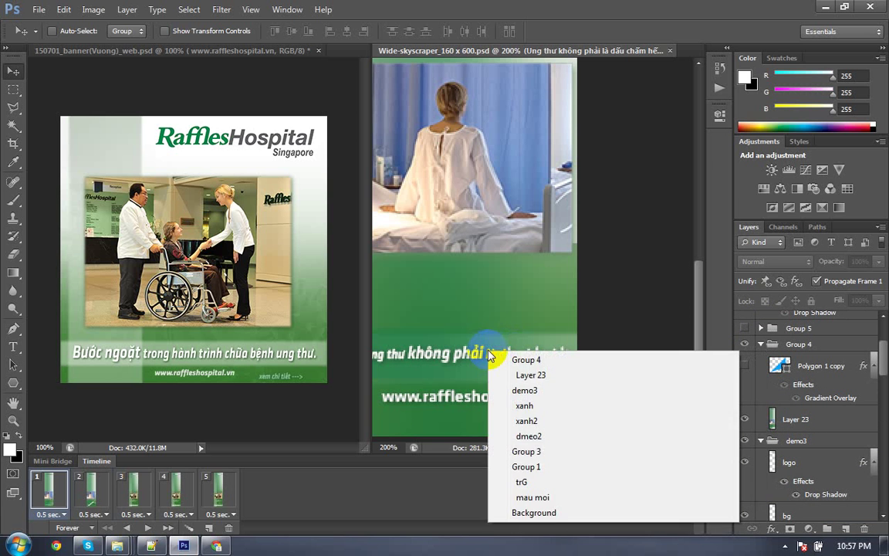
left_click(460, 355)
key("t")
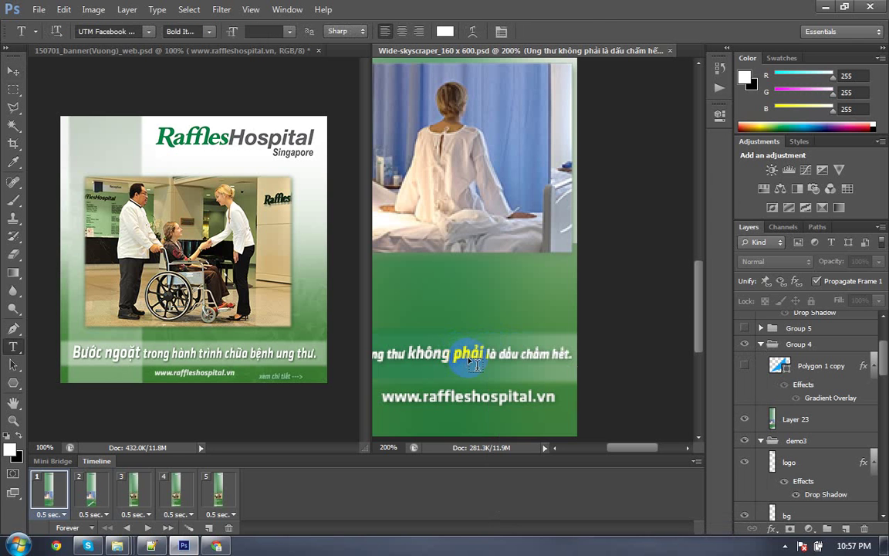
left_click(478, 350)
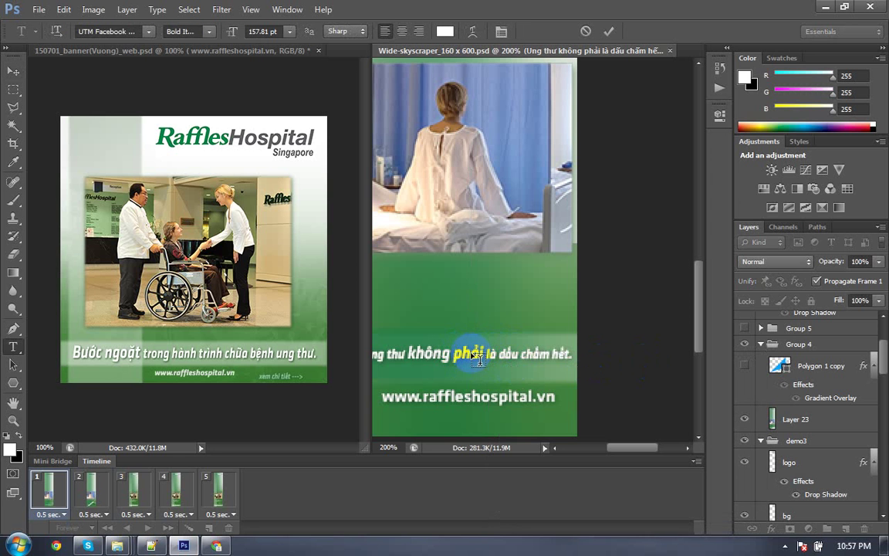
double_click(436, 356)
scroll(772, 407, "up", 2)
scroll(761, 417, "up", 2)
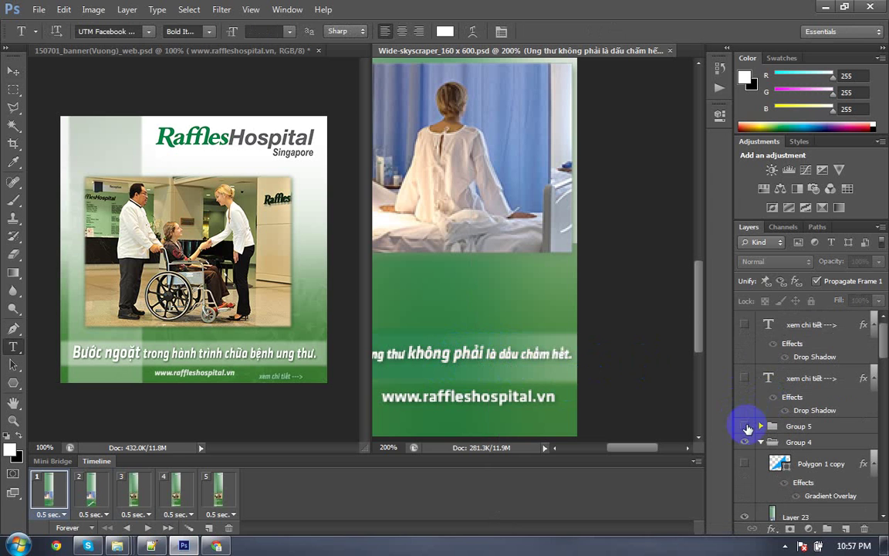
Step: Hide and reshow Group 4's headline to check it, then select Group 4
left_click(746, 443)
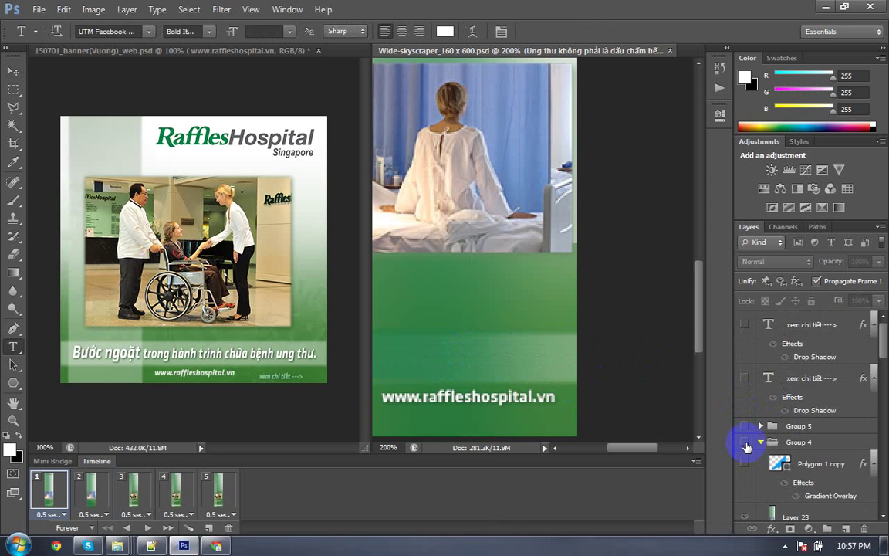
left_click(746, 443)
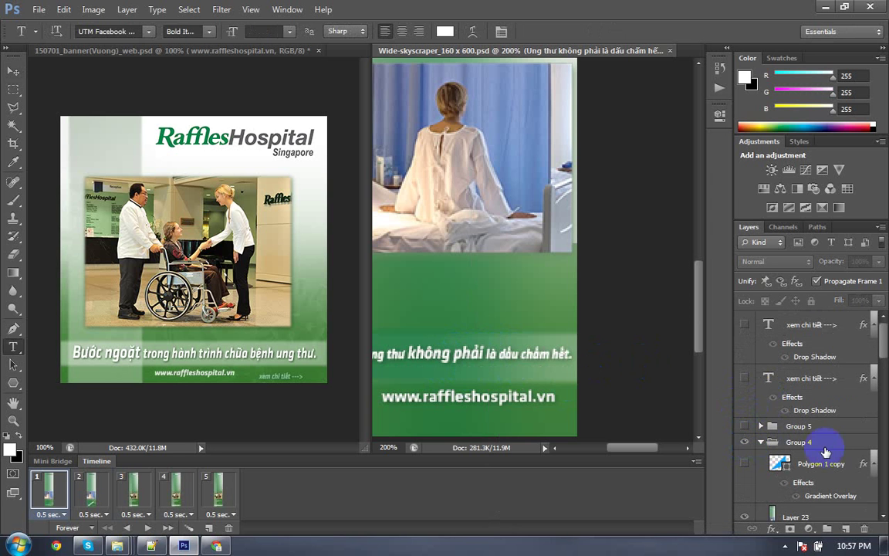
scroll(823, 452, "down", 3)
scroll(825, 453, "down", 2)
scroll(825, 452, "up", 2)
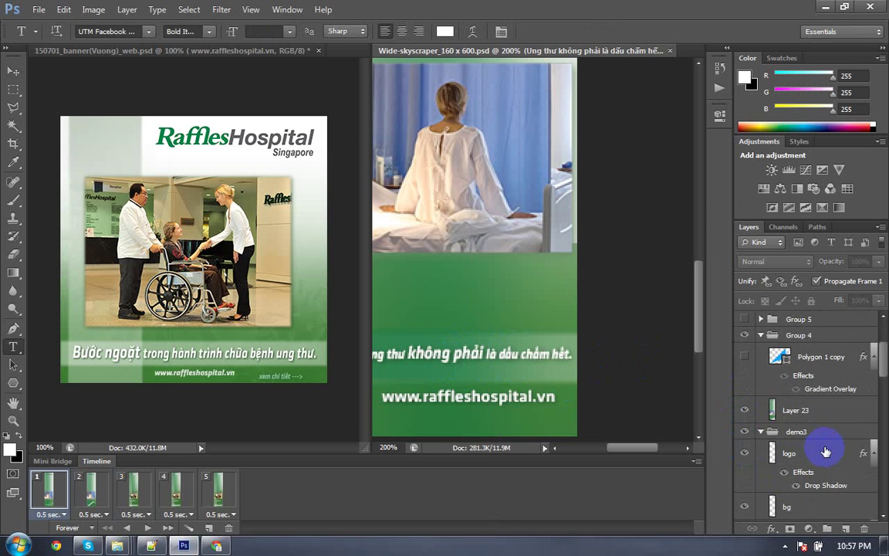
left_click(796, 335)
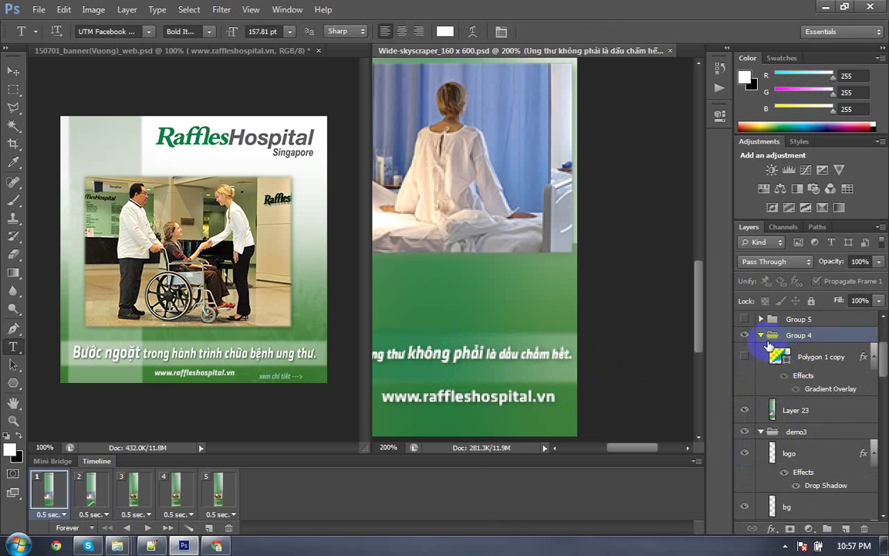
scroll(800, 379, "down", 2)
scroll(801, 378, "down", 2)
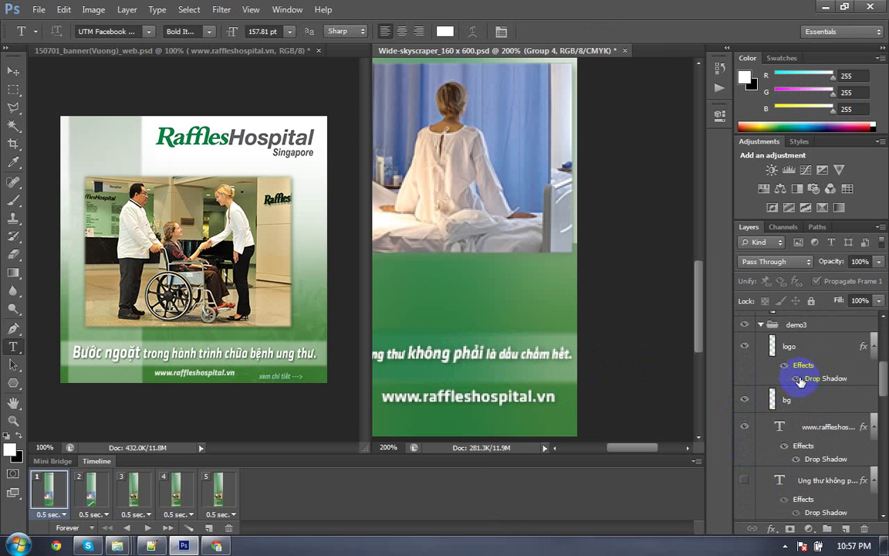
scroll(803, 421, "down", 2)
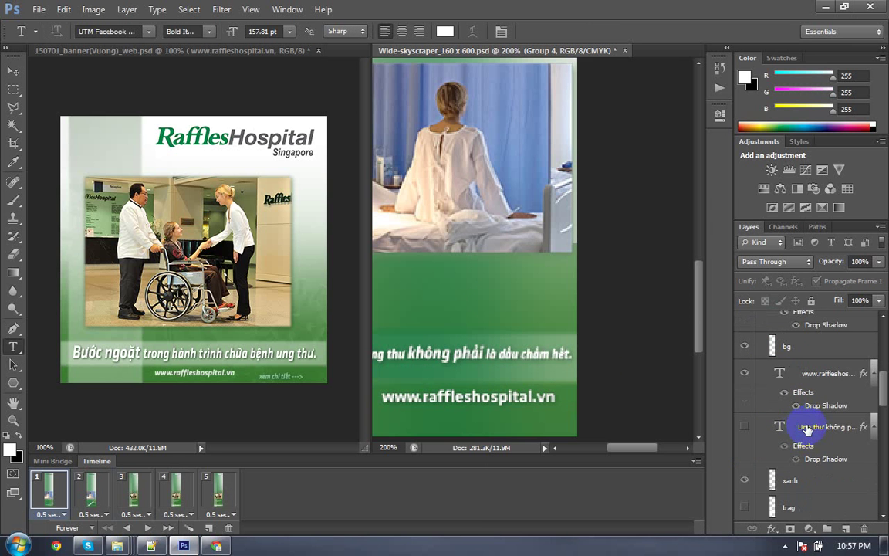
Step: Select the headline text layer and show frame 1 with the green page-curl
left_click(753, 426)
scroll(834, 423, "down", 5)
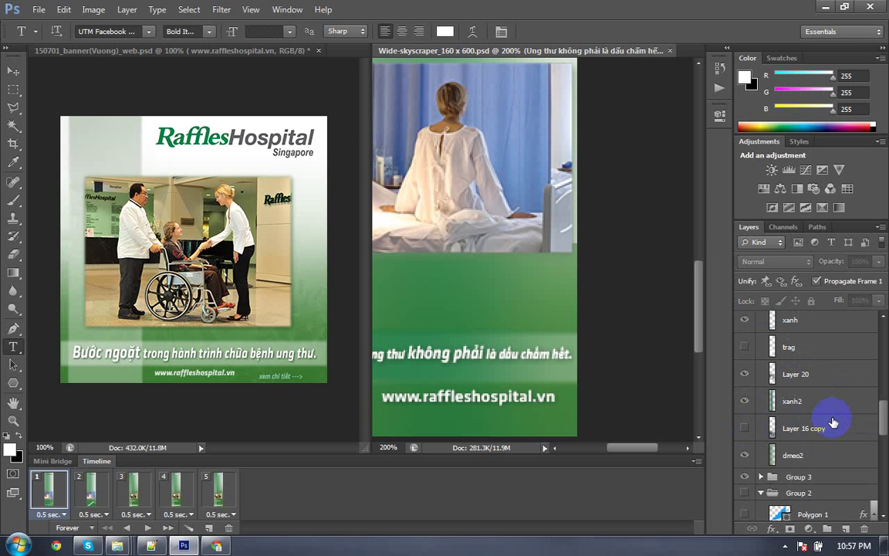
scroll(833, 422, "down", 2)
scroll(833, 422, "down", 2)
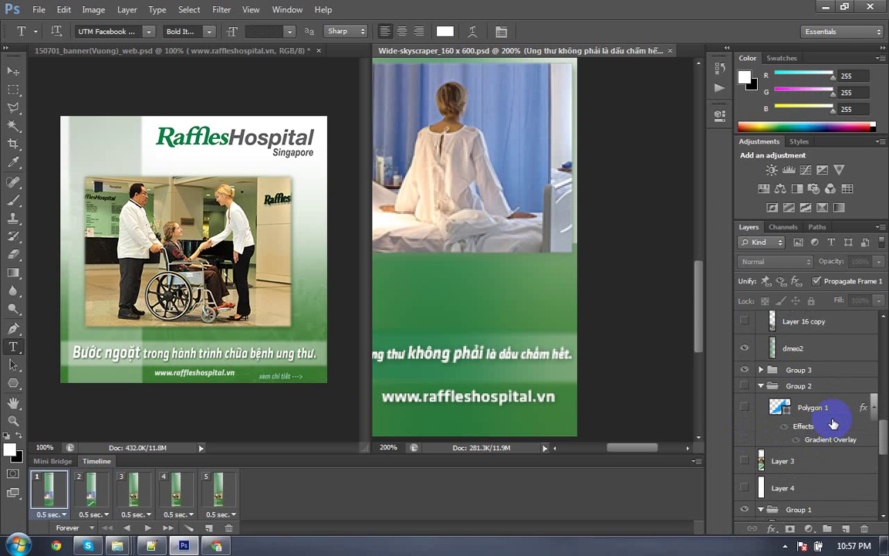
scroll(834, 422, "down", 2)
scroll(834, 422, "down", 2)
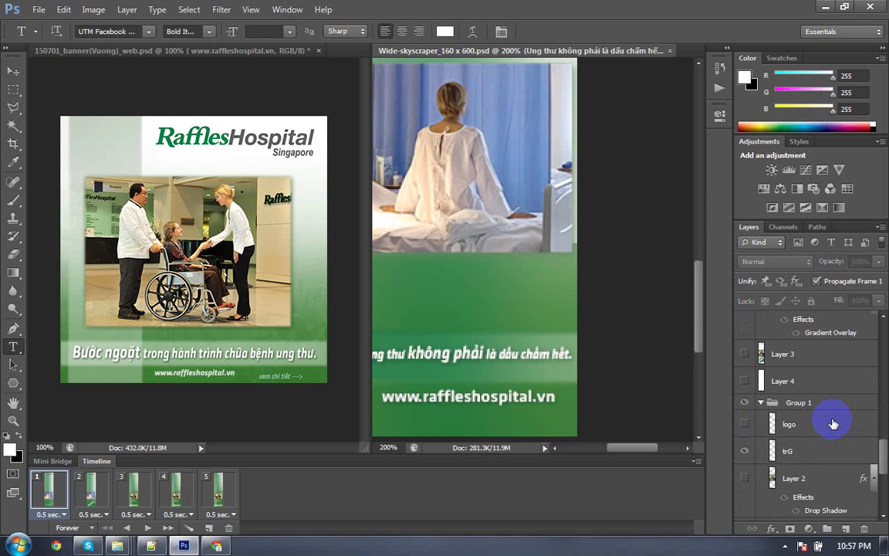
scroll(834, 423, "down", 4)
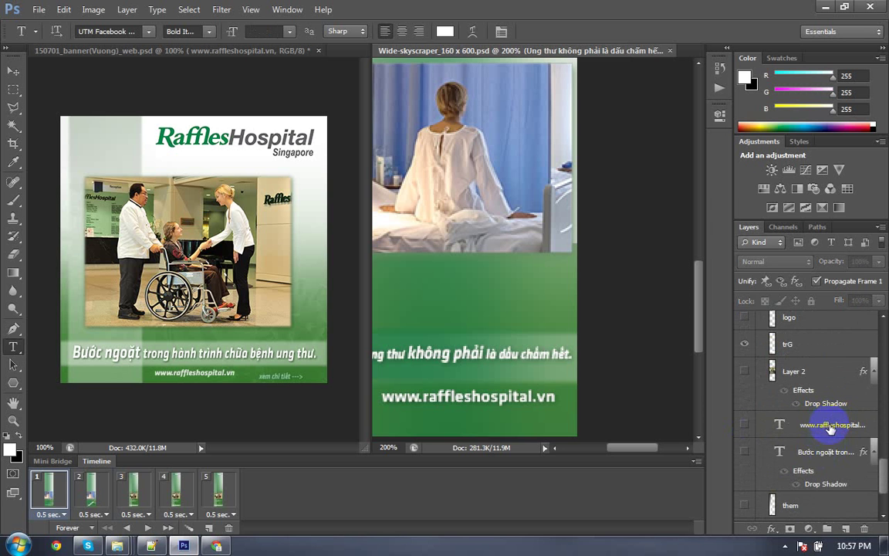
scroll(830, 425, "down", 3)
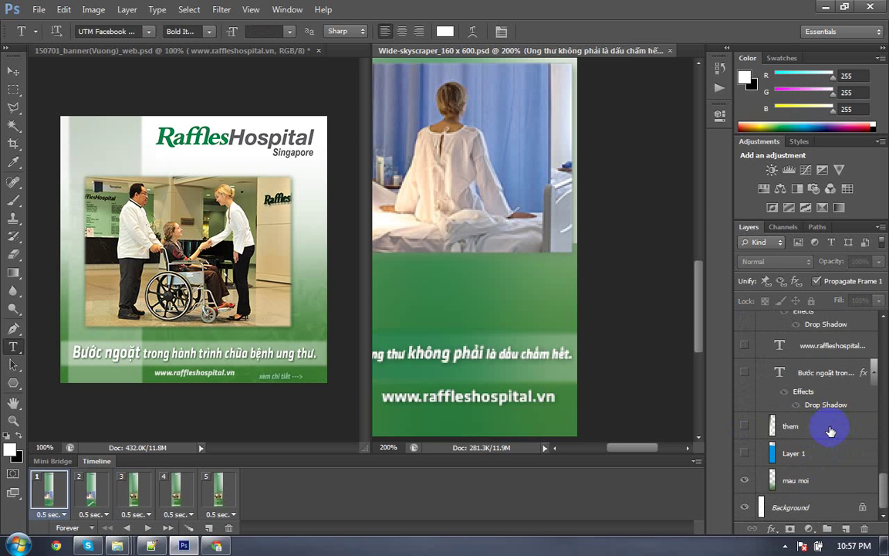
scroll(826, 429, "up", 5)
scroll(828, 425, "up", 5)
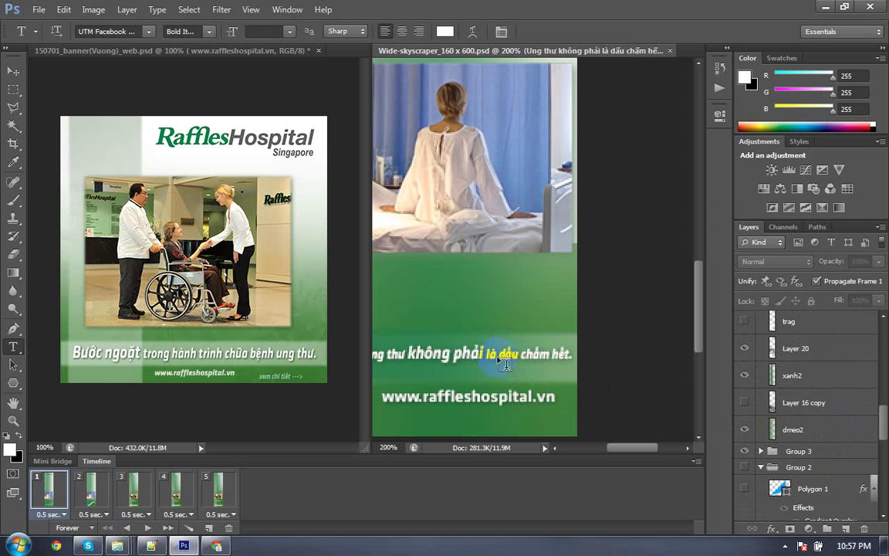
left_click(47, 488)
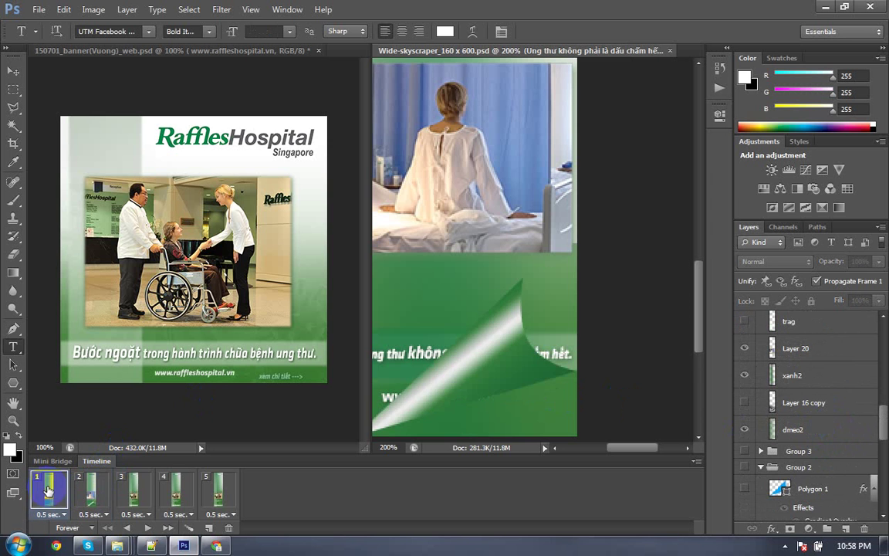
Step: Select the timeline frame showing the full headline and URL without the page-curl
left_click(108, 494)
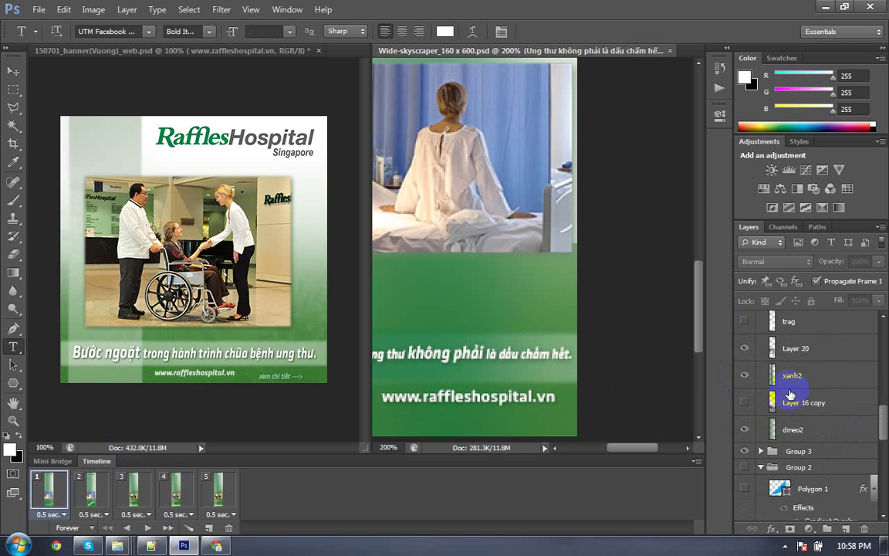
scroll(793, 396, "down", 3)
scroll(793, 413, "down", 3)
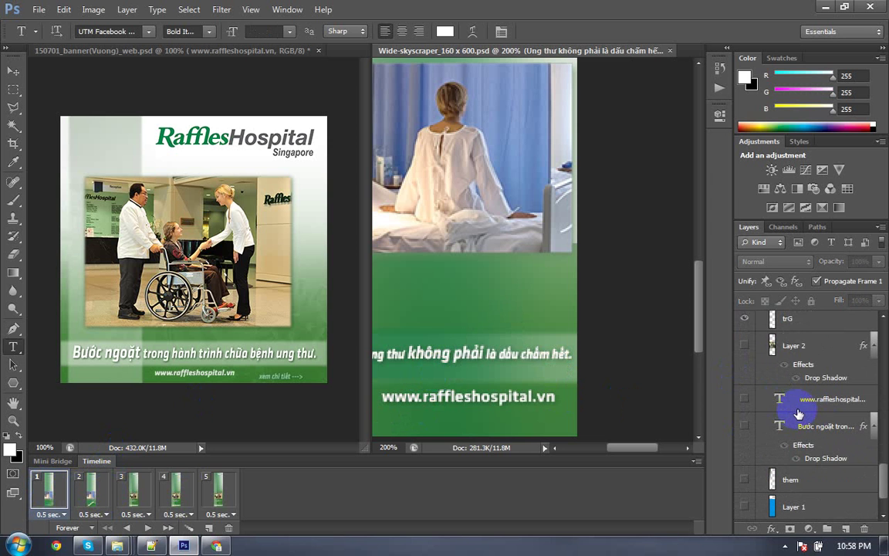
scroll(799, 414, "down", 2)
scroll(795, 432, "up", 3)
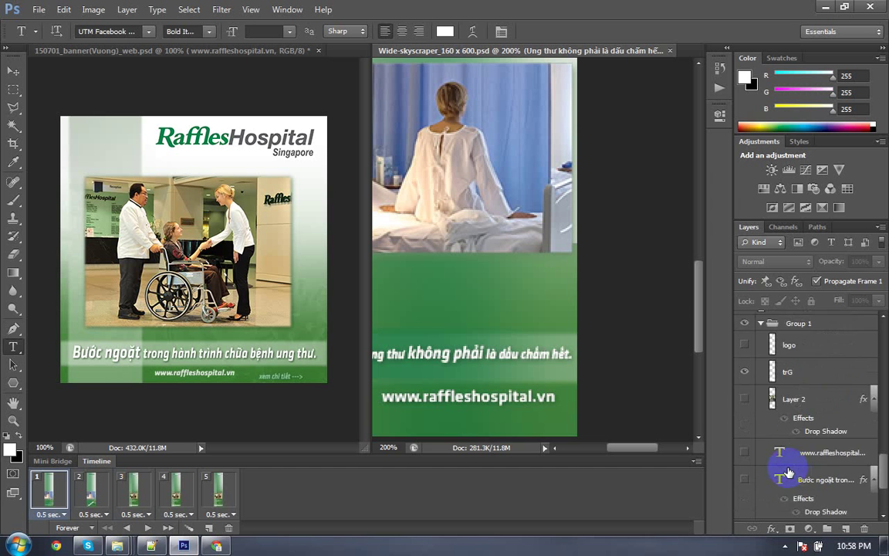
scroll(790, 467, "up", 2)
scroll(768, 435, "up", 4)
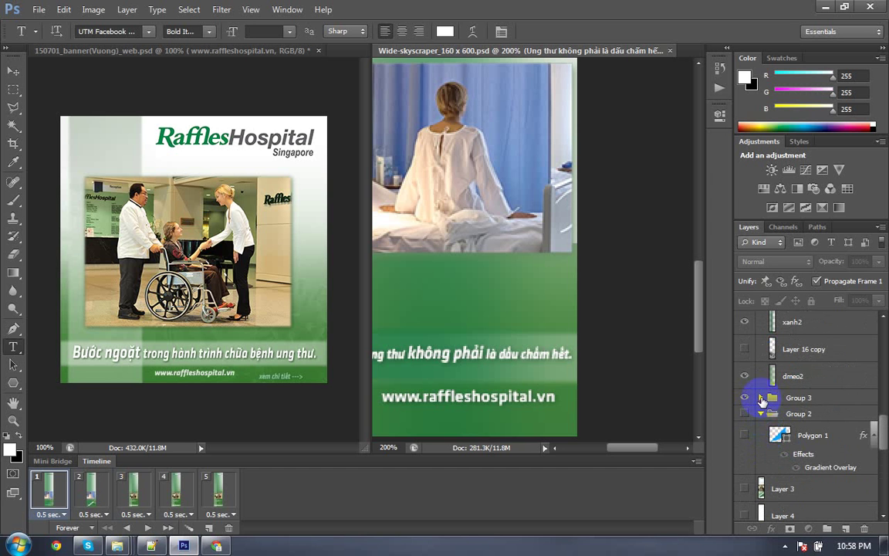
Step: Expand Group 3 and scroll through its layers in the Layers panel
left_click(762, 398)
scroll(826, 432, "down", 2)
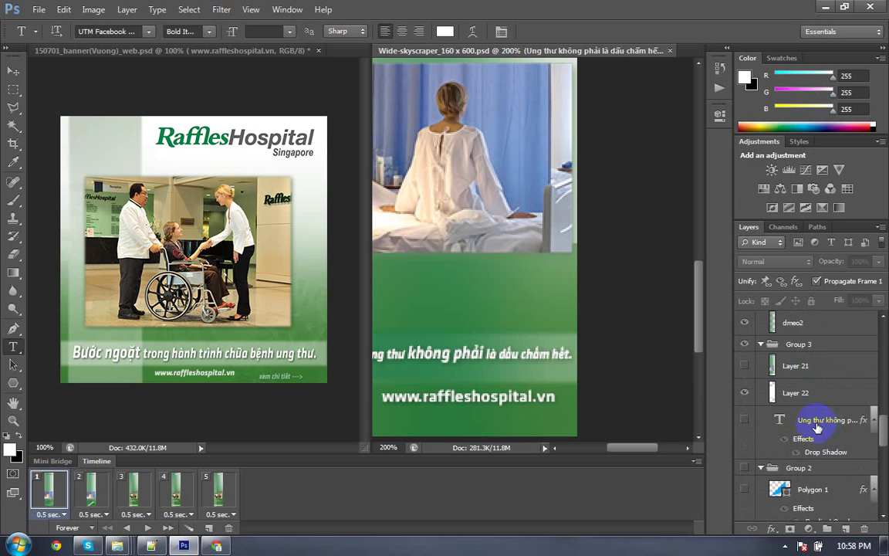
scroll(816, 427, "down", 4)
scroll(816, 426, "up", 3)
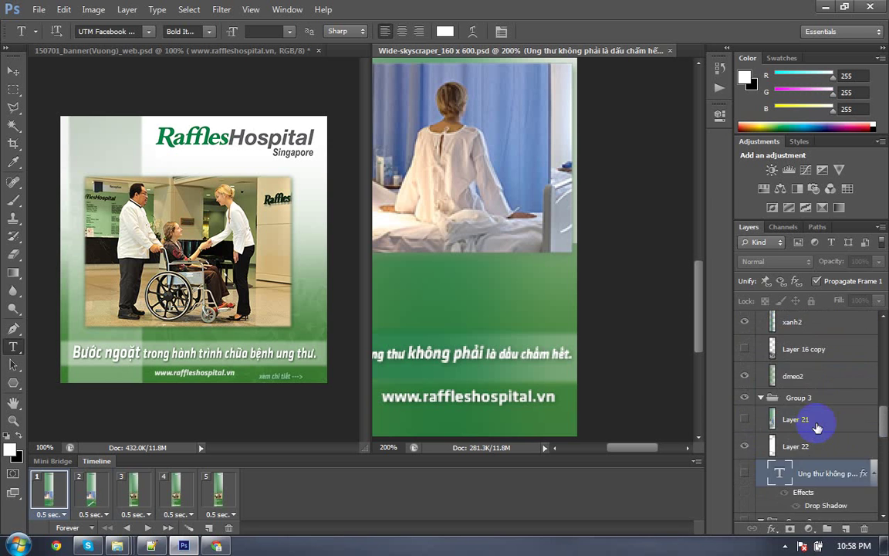
scroll(816, 427, "up", 3)
scroll(816, 426, "up", 3)
scroll(816, 427, "up", 2)
scroll(816, 427, "up", 1)
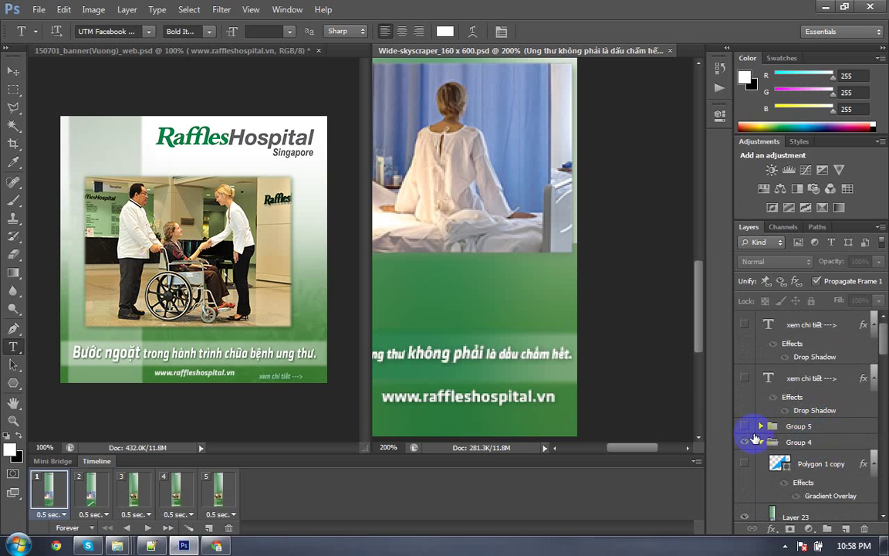
scroll(760, 447, "down", 2)
scroll(784, 449, "down", 2)
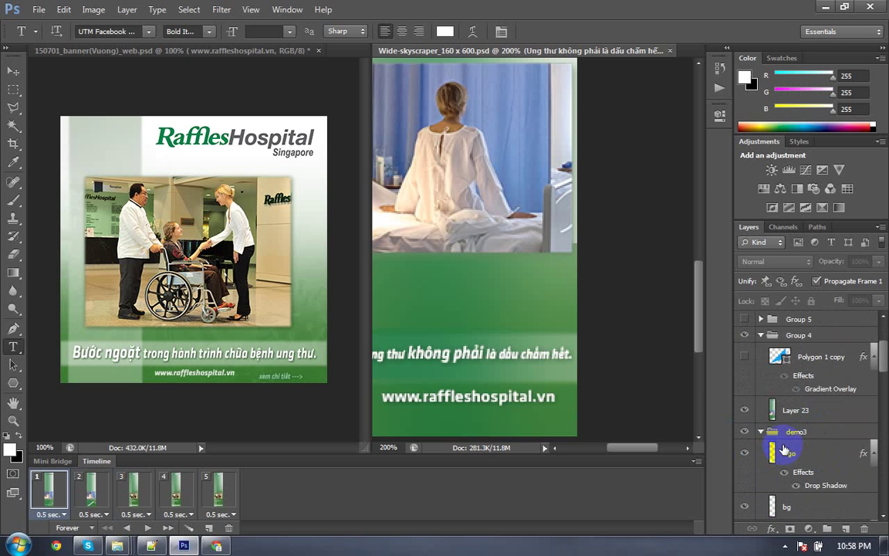
scroll(776, 448, "down", 2)
scroll(772, 432, "down", 4)
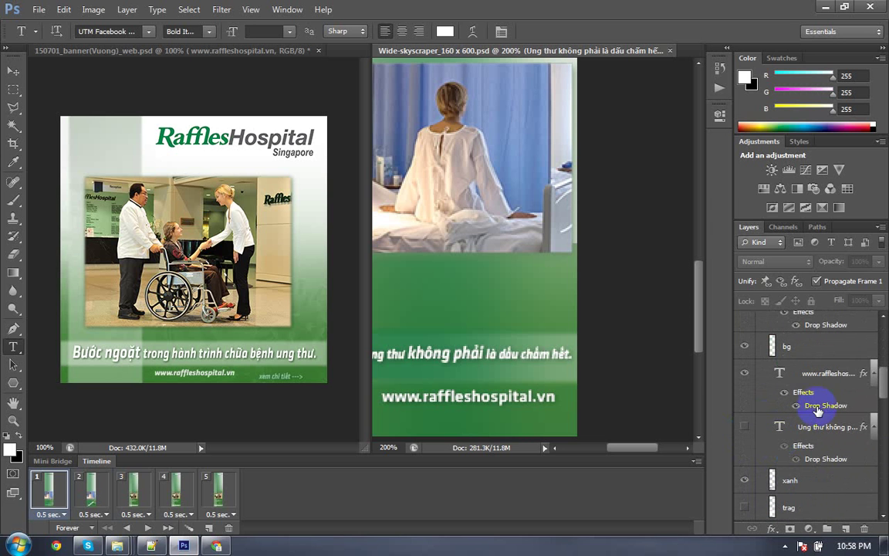
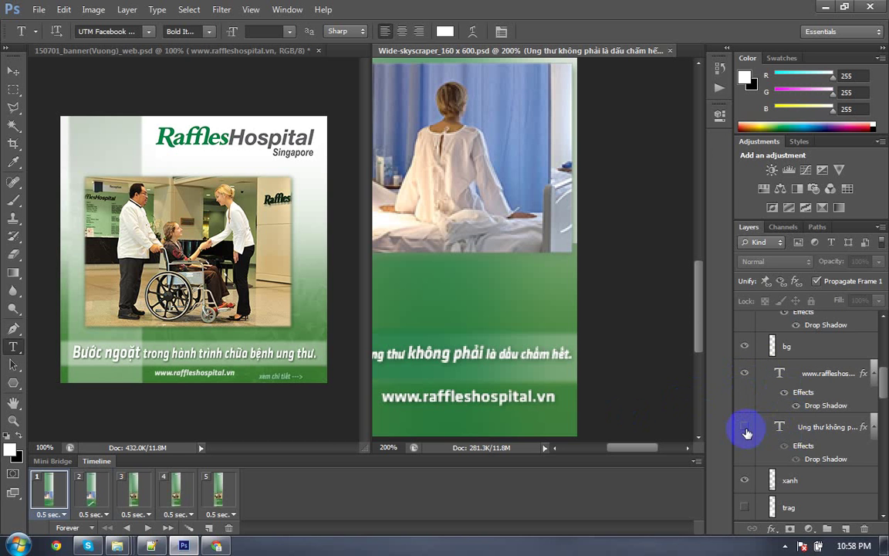
Step: Select Layer 23 on the banner and leave its old slogan strip hidden
scroll(746, 432, "down", 4)
scroll(761, 429, "down", 2)
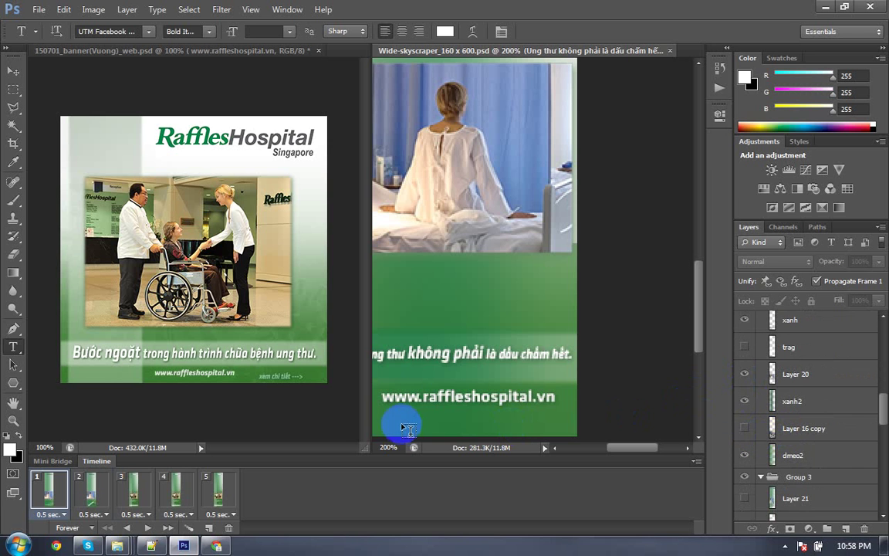
key("v")
right_click(477, 357)
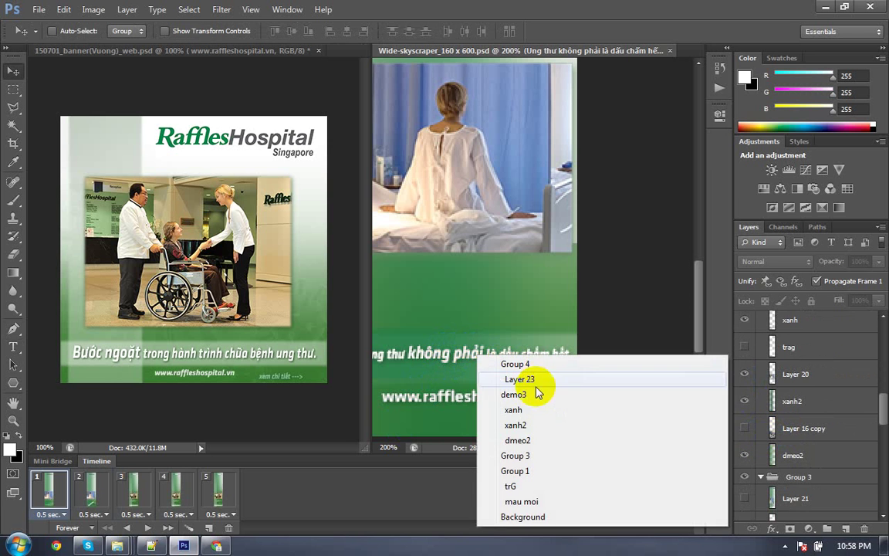
left_click(532, 380)
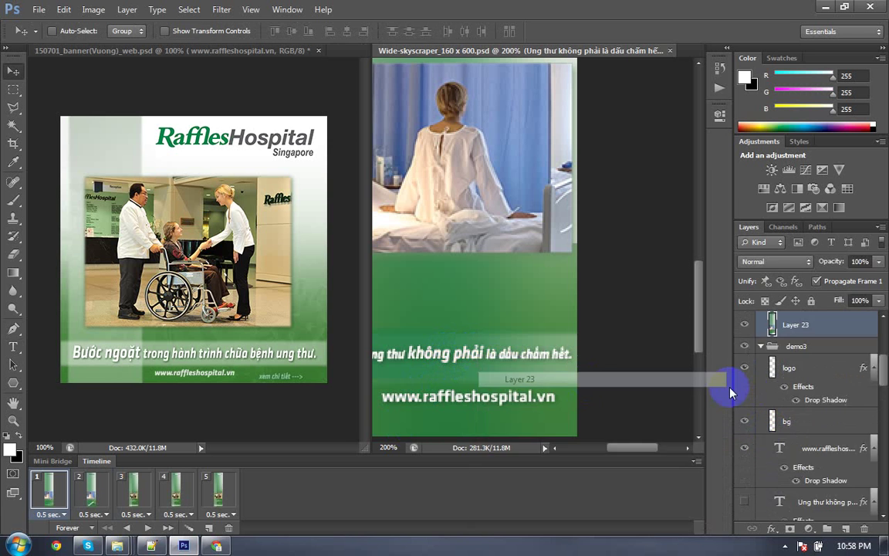
left_click(744, 328)
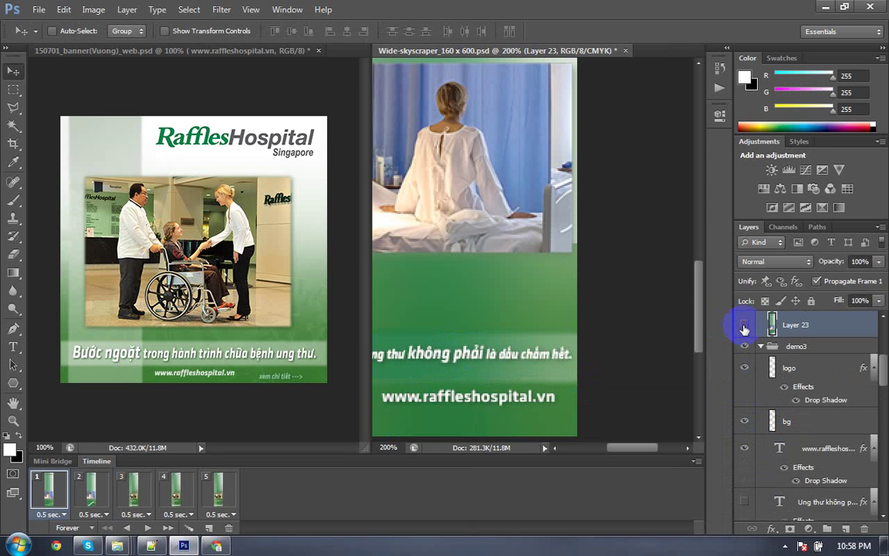
left_click(744, 328)
left_click(744, 328)
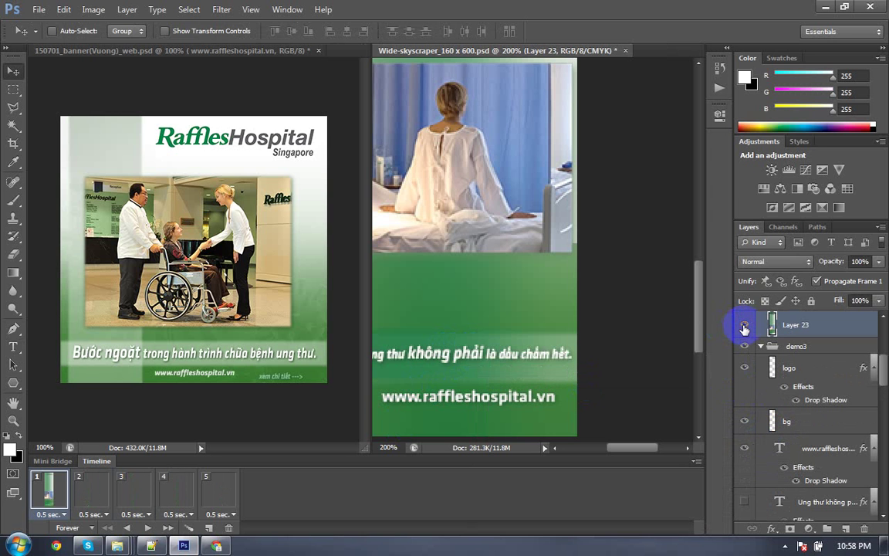
left_click(744, 328)
Step: Show the 'Ung thu không p...' slogan text layer in the first frame
scroll(770, 339, "up", 3)
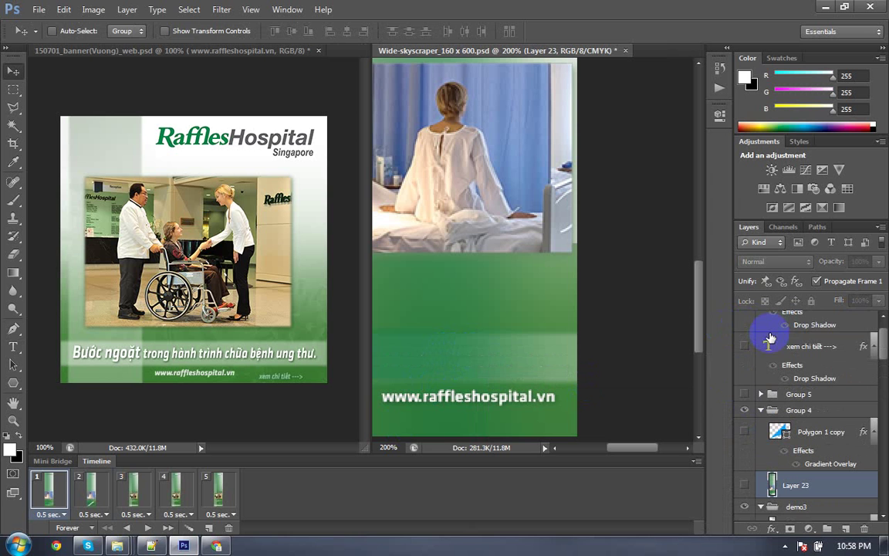
left_click(91, 488)
left_click(48, 488)
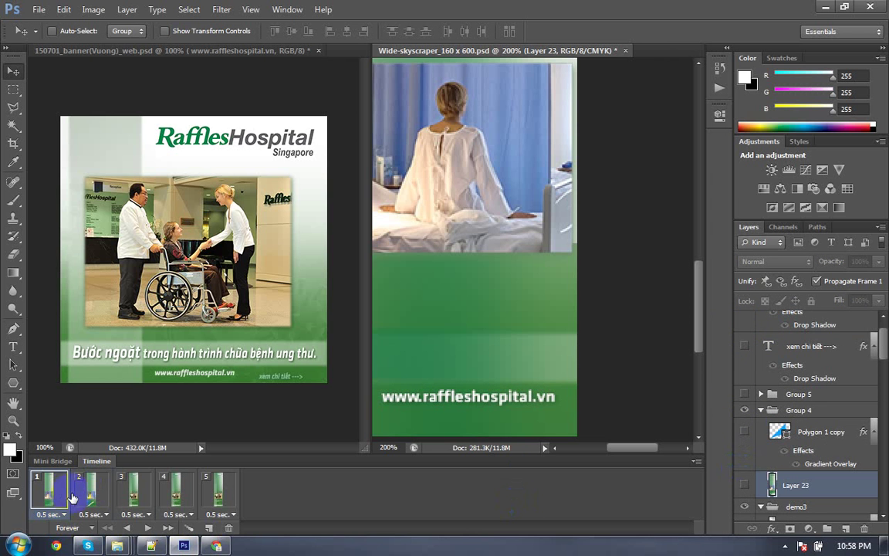
scroll(772, 409, "down", 5)
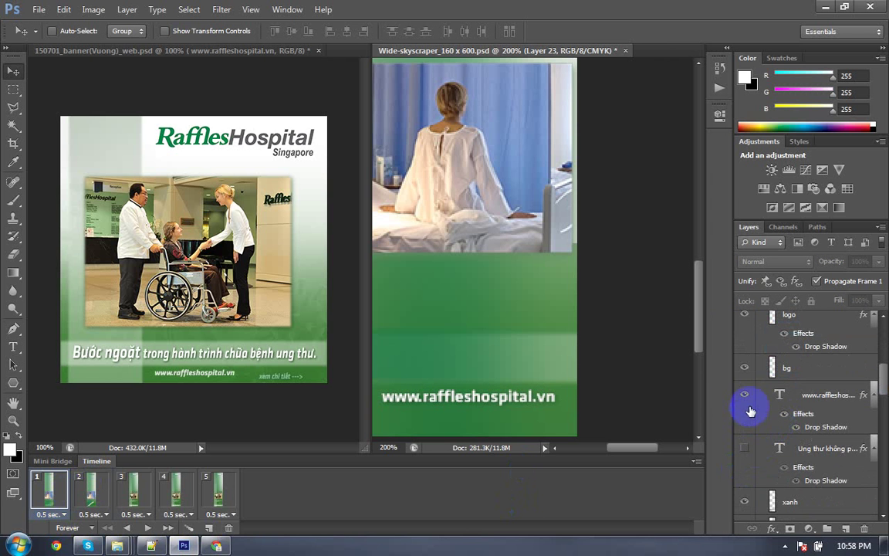
left_click(745, 449)
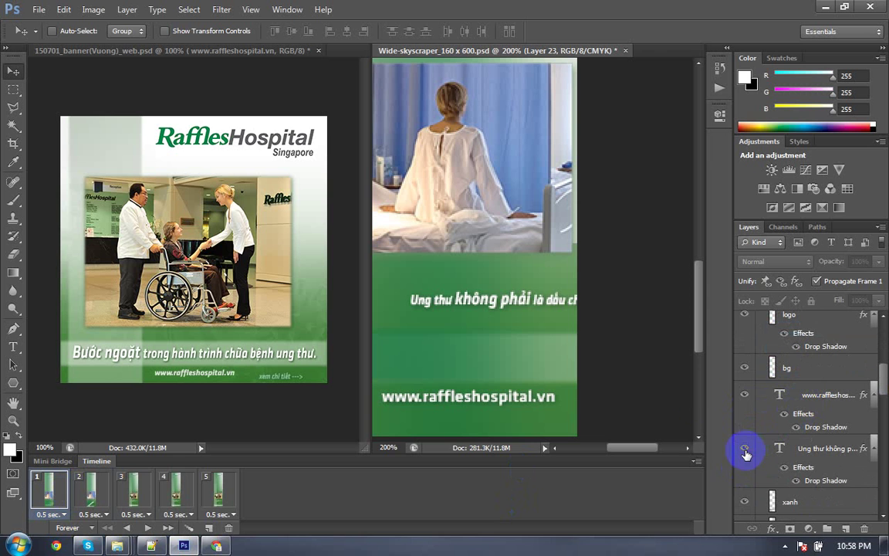
Step: Preview animation frames 2 and 3, then return to frame 1
left_click(131, 493)
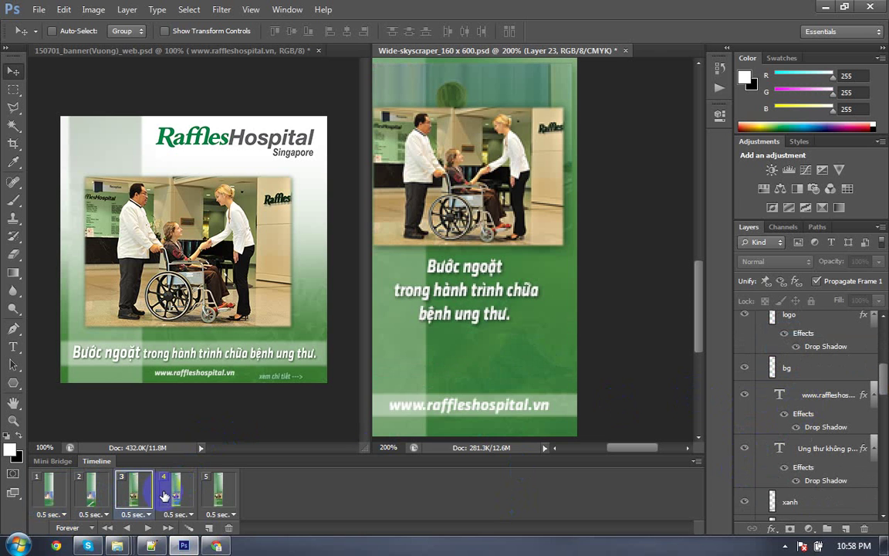
left_click(91, 493)
left_click(124, 500)
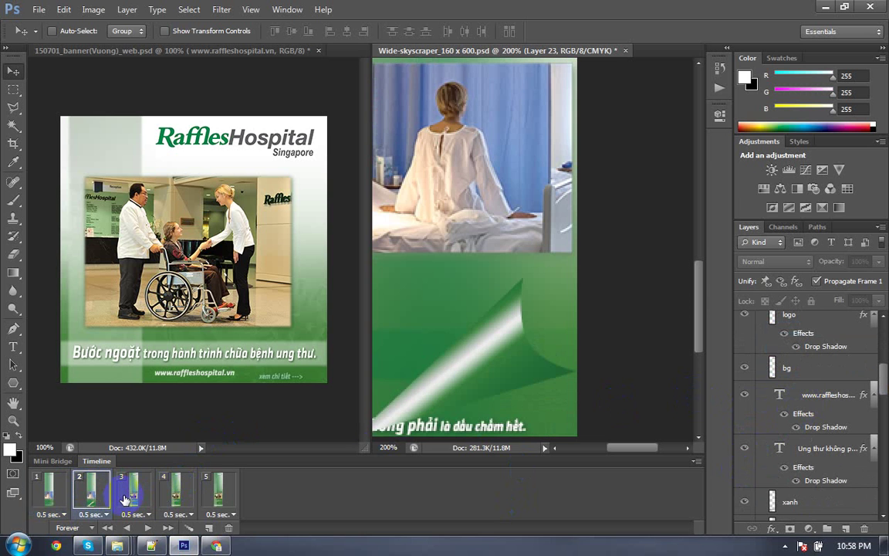
left_click(180, 500)
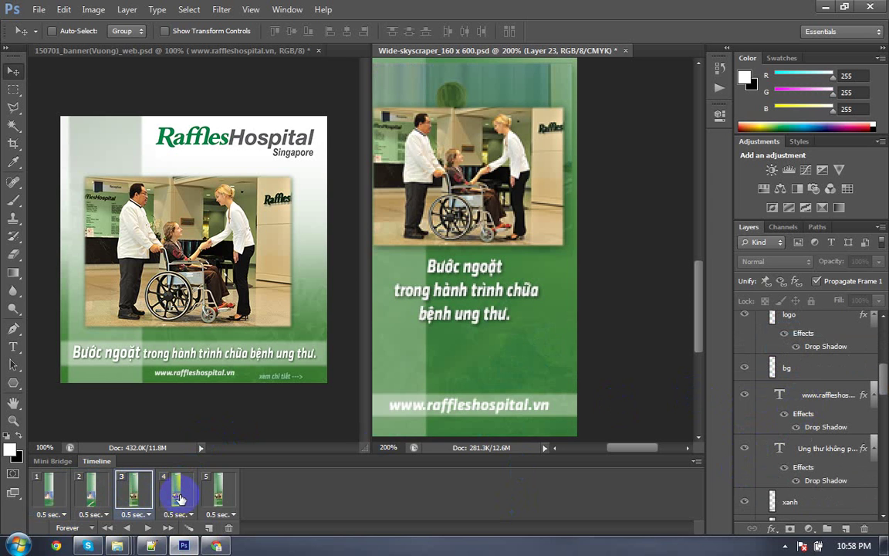
left_click(51, 490)
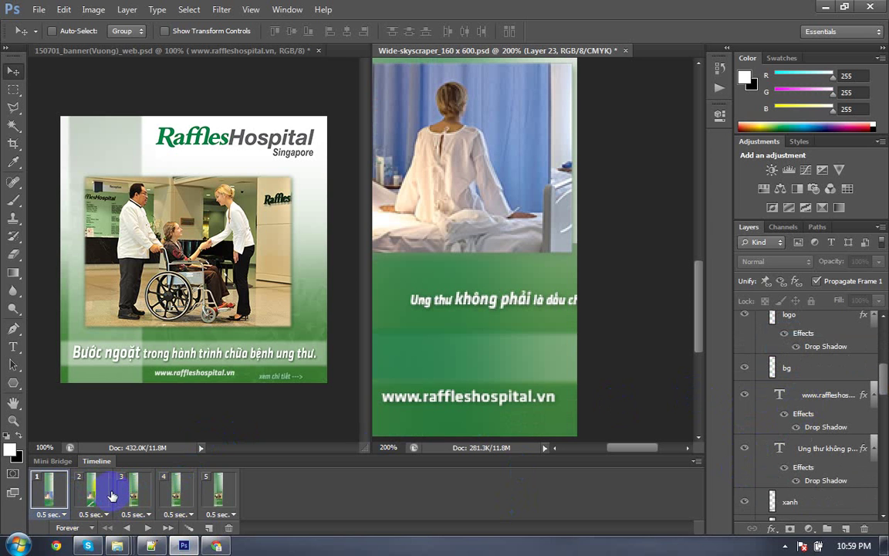
Step: Narrow the slogan text box so the slogan wraps onto two lines
key("t")
left_click(463, 303)
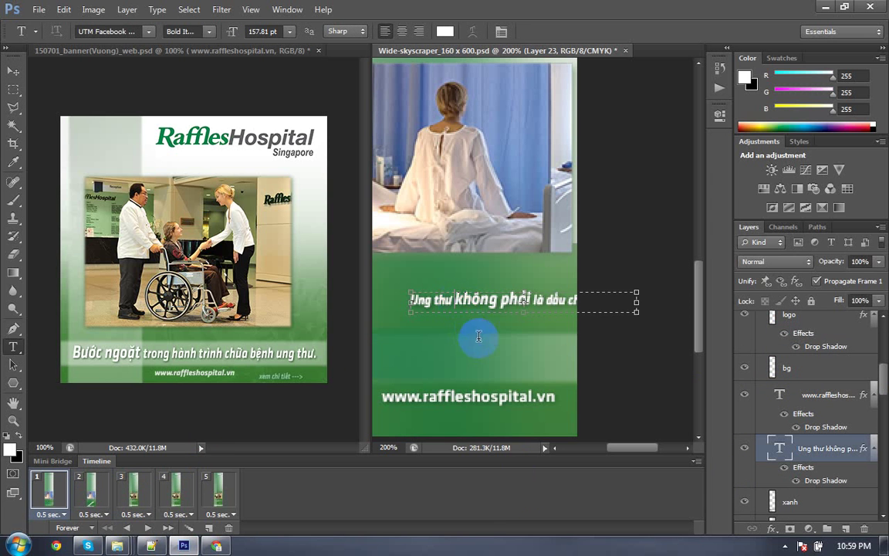
left_click(506, 306)
left_click_drag(636, 312, 562, 347)
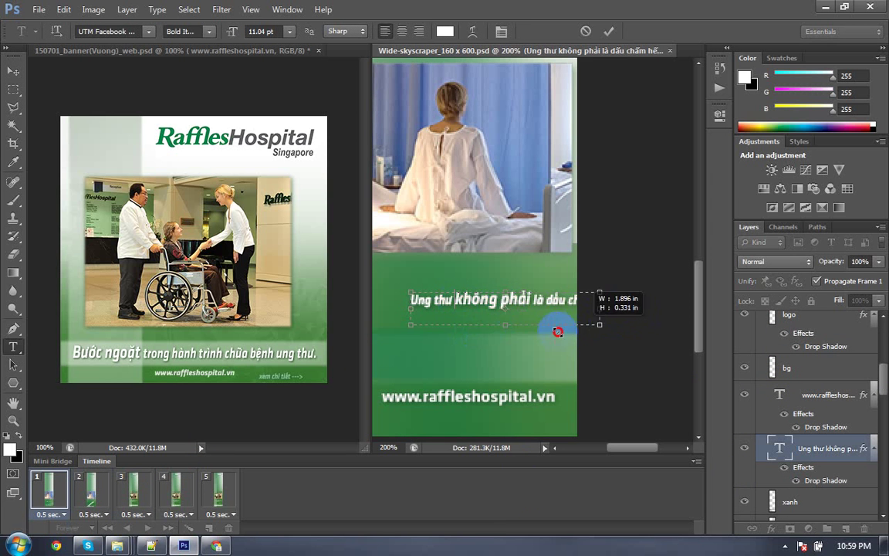
Step: Set the slogan to 14 pt and move it just above the website address
double_click(411, 297)
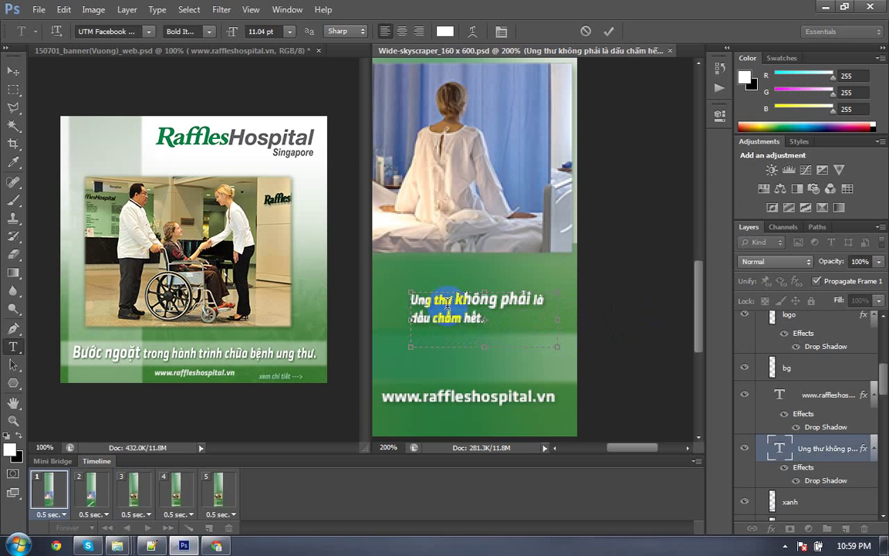
left_click_drag(409, 298, 485, 319)
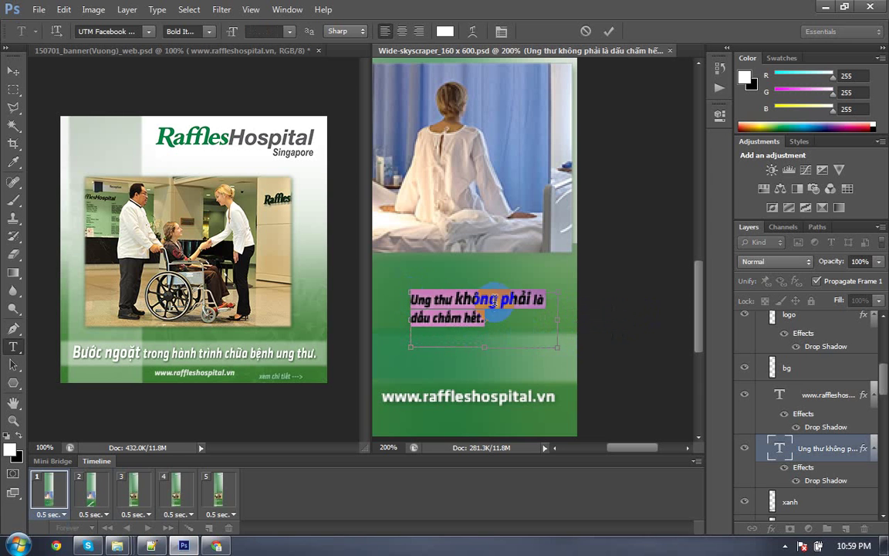
left_click(260, 31)
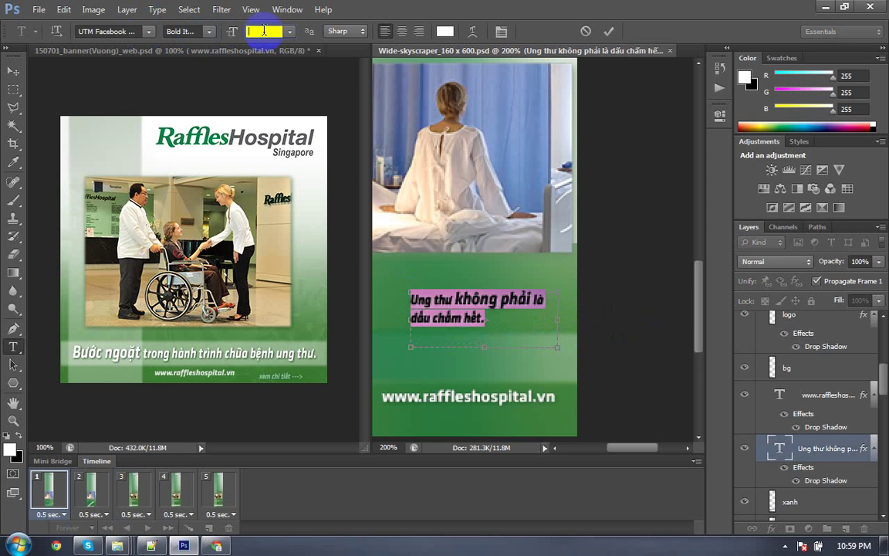
type("14")
key("Return")
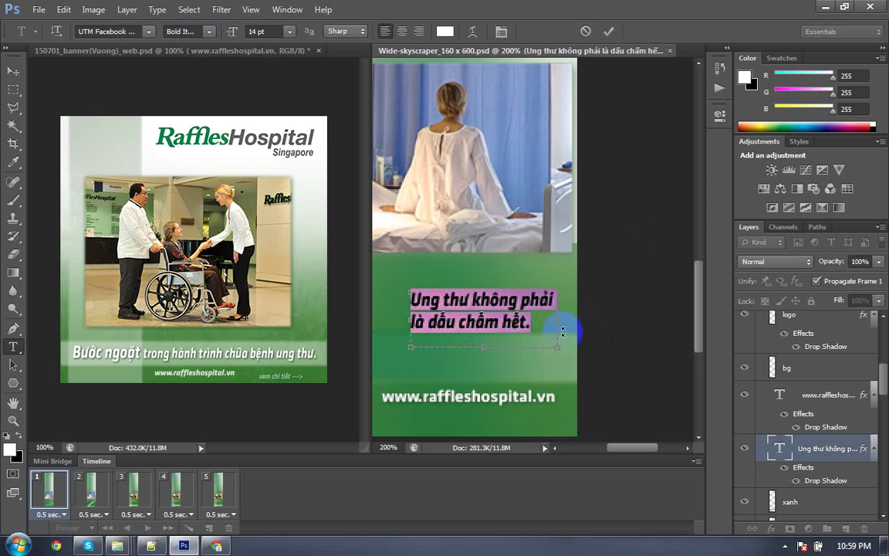
left_click_drag(411, 348, 394, 364)
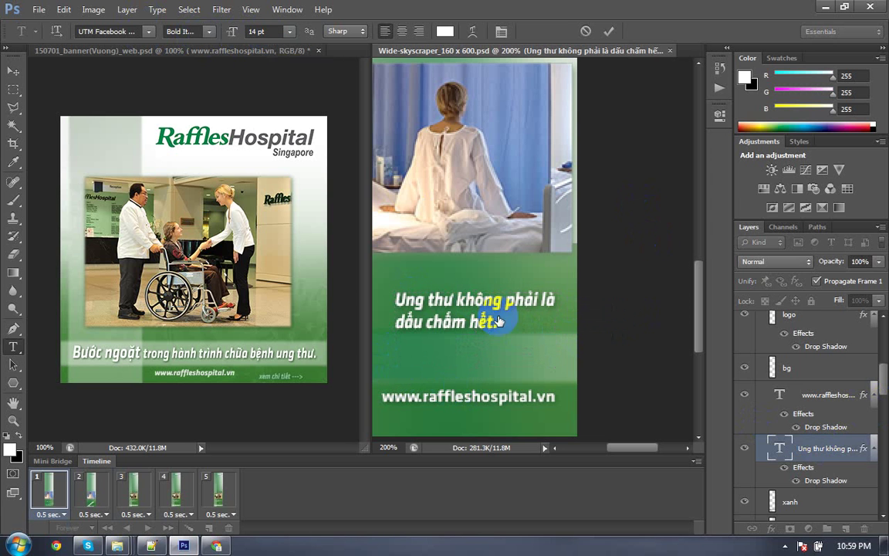
key("v")
mouse_move(479, 308)
left_mouse_down()
mouse_move(479, 297)
mouse_move(468, 342)
mouse_move(472, 335)
left_mouse_up()
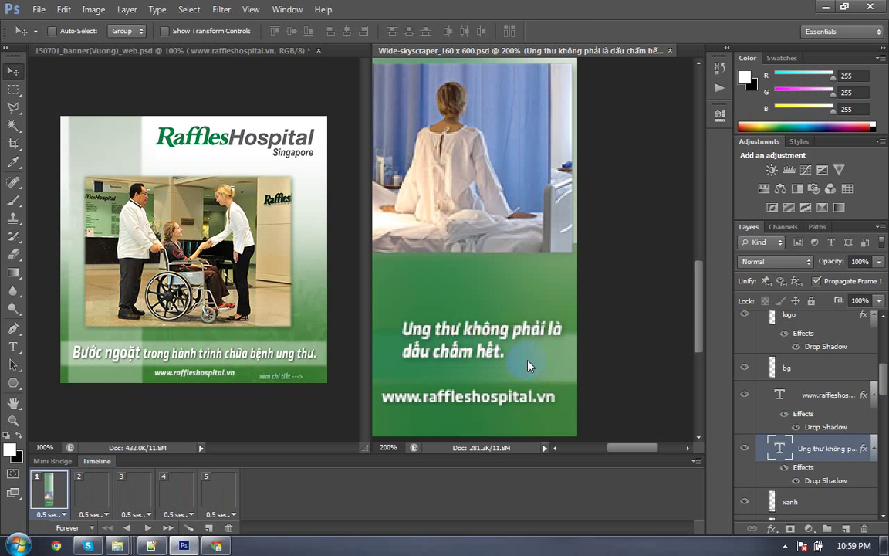
Step: Select the trag layer and hide its white fade
right_click(530, 362)
left_click(520, 357)
scroll(803, 402, "up", 2)
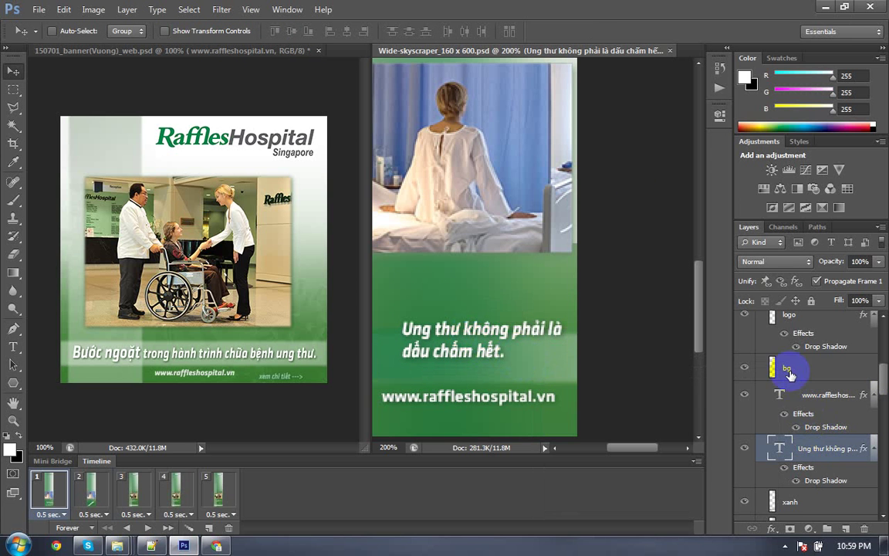
scroll(795, 379, "down", 2)
scroll(787, 370, "down", 4)
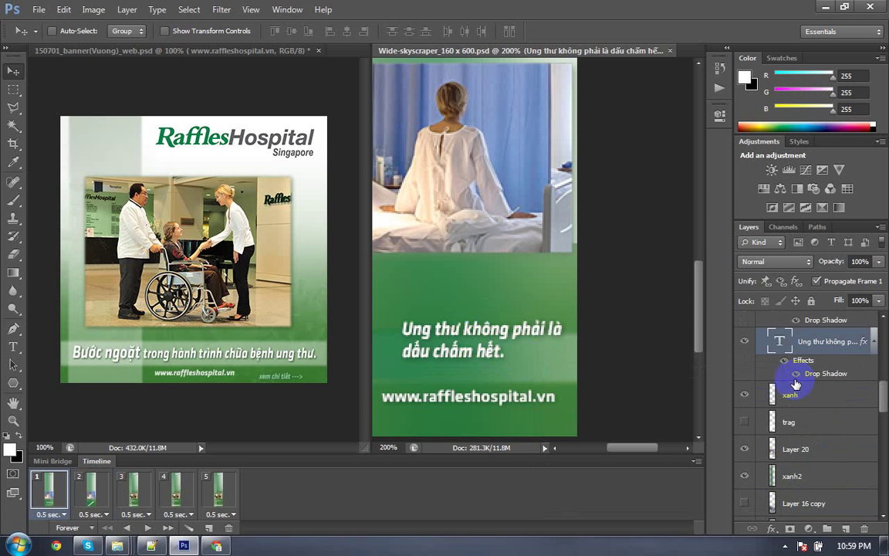
left_click(760, 424)
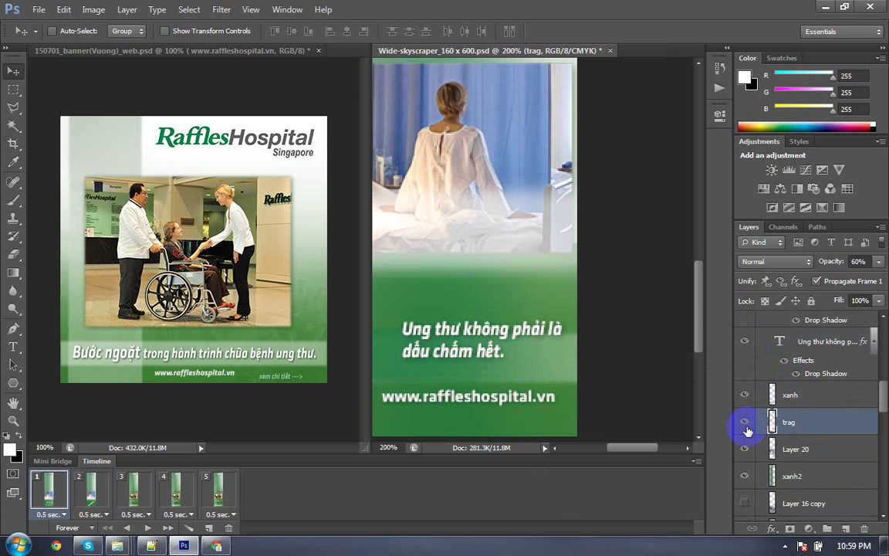
left_click(744, 422)
scroll(805, 471, "down", 2)
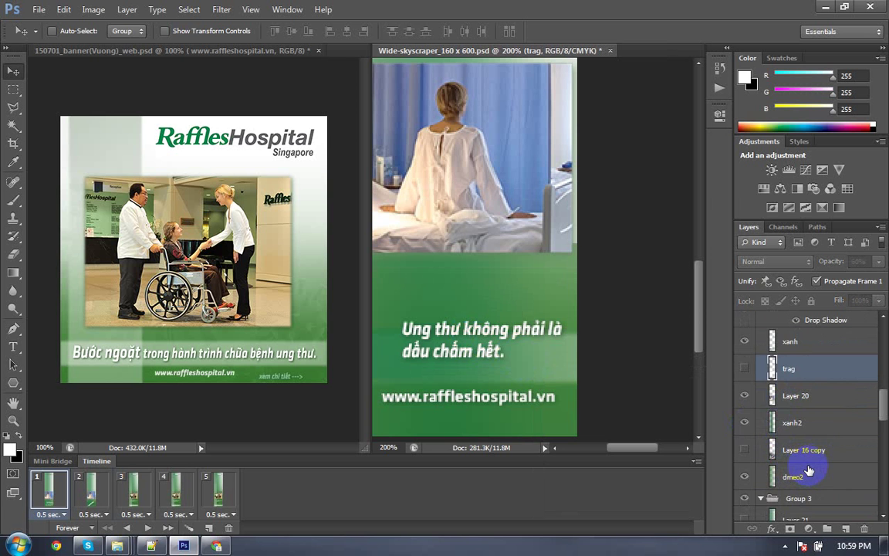
scroll(808, 470, "down", 4)
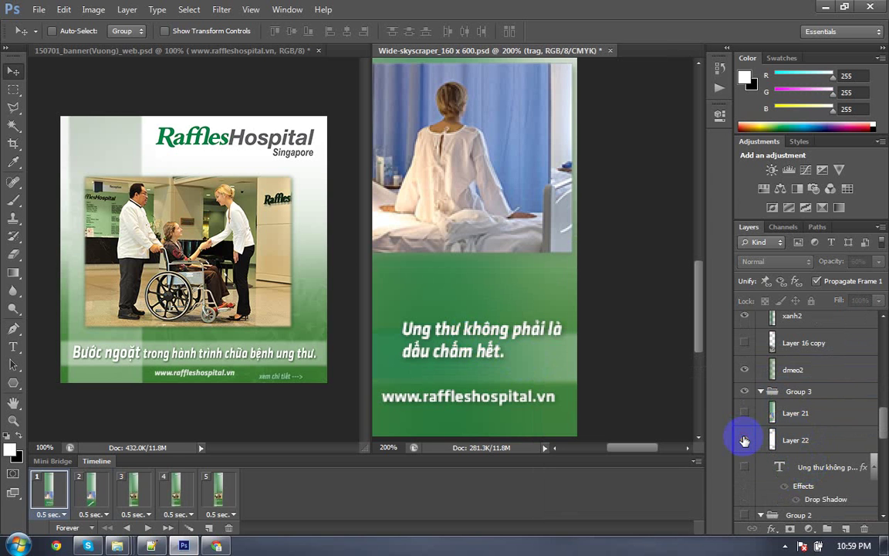
Step: Select the xanh layer and recheck the trag fade, leaving it hidden
right_click(516, 378)
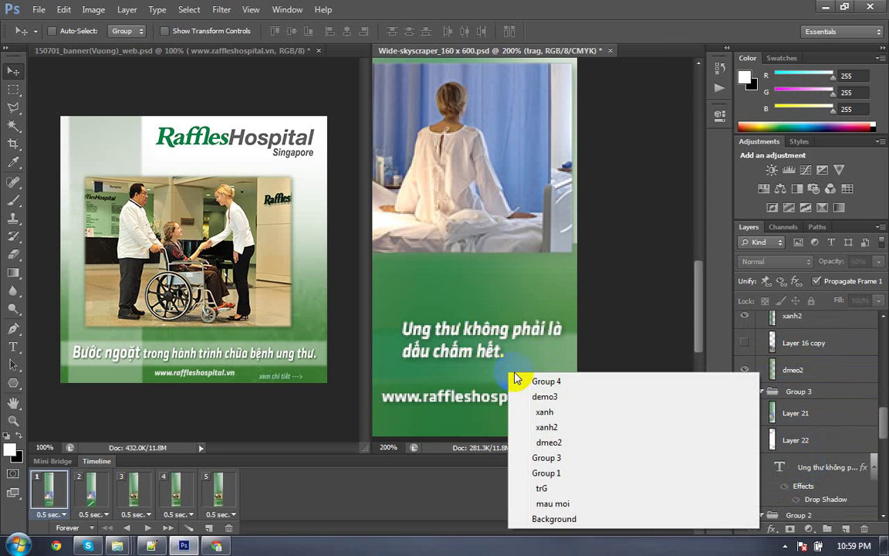
left_click(546, 412)
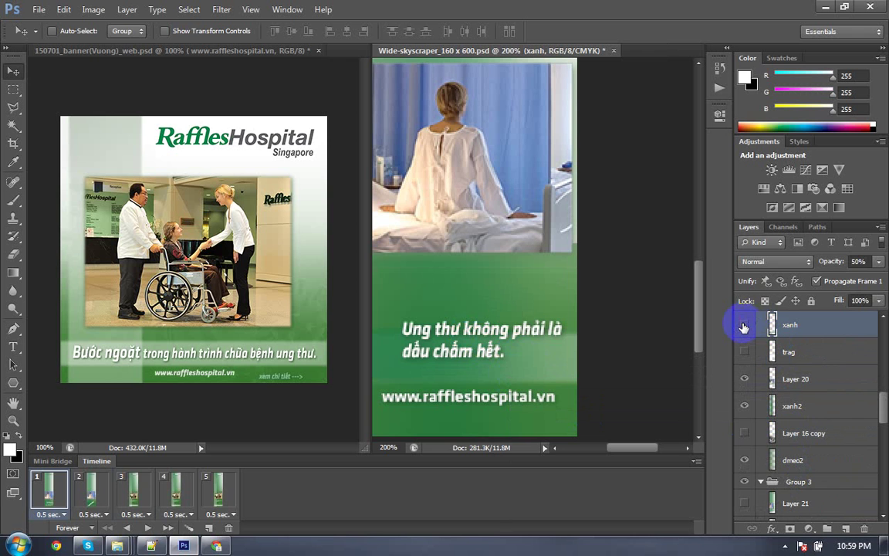
left_click(743, 352)
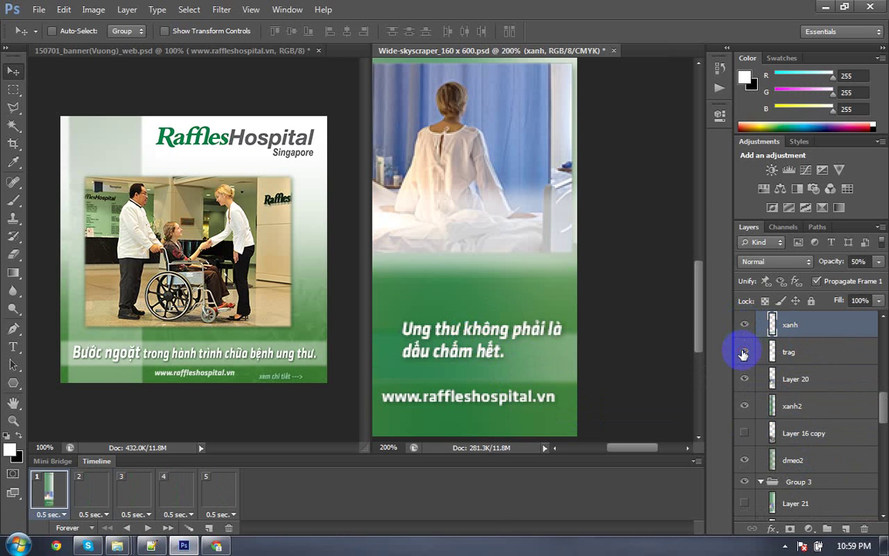
left_click(743, 352)
scroll(779, 363, "up", 2)
scroll(775, 384, "up", 3)
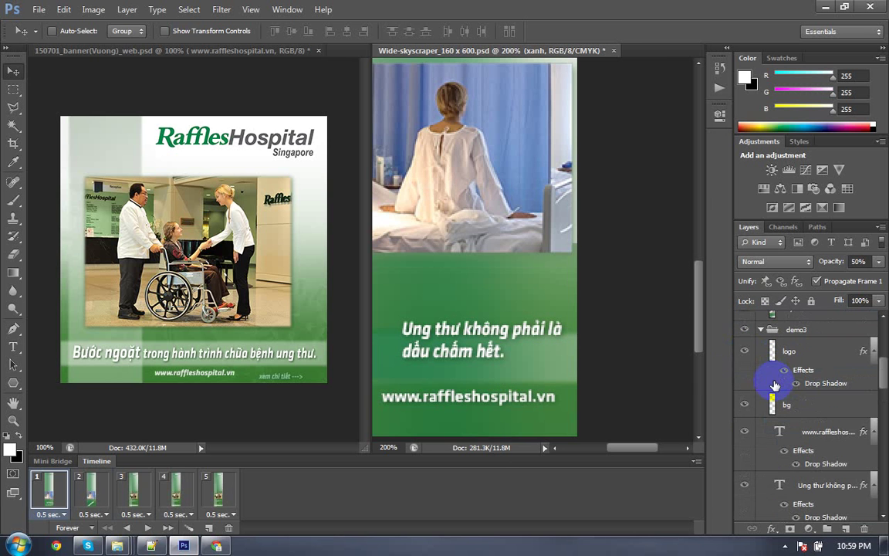
Step: Select bg, then select Layer 23 and keep it hidden
left_click(747, 406)
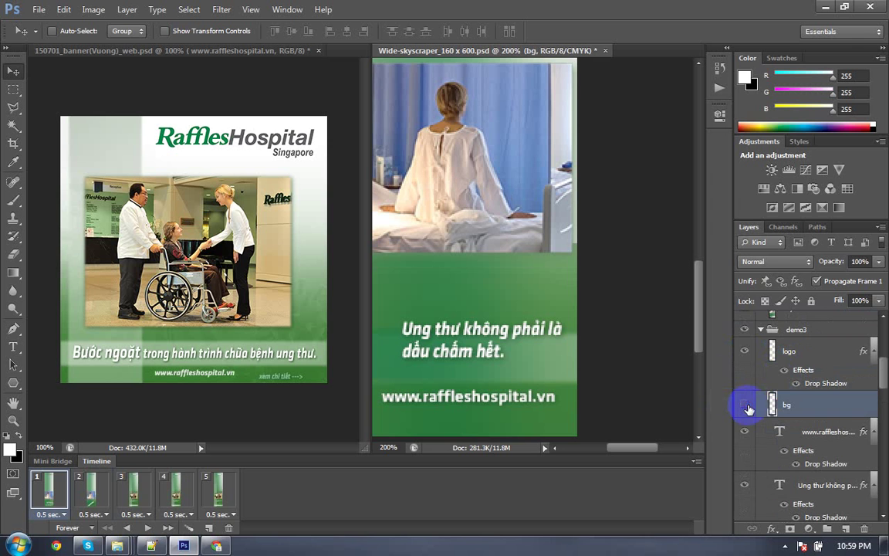
scroll(764, 393, "up", 3)
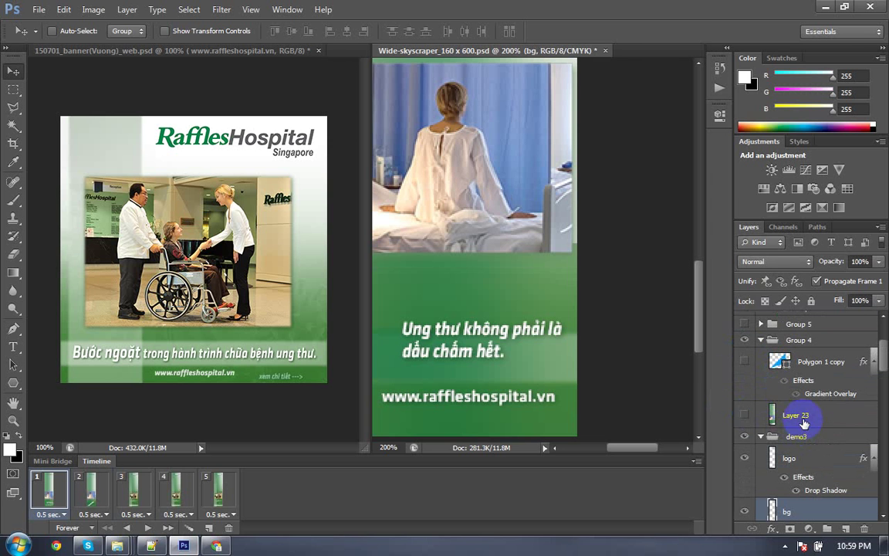
left_click(768, 417)
left_click(744, 417)
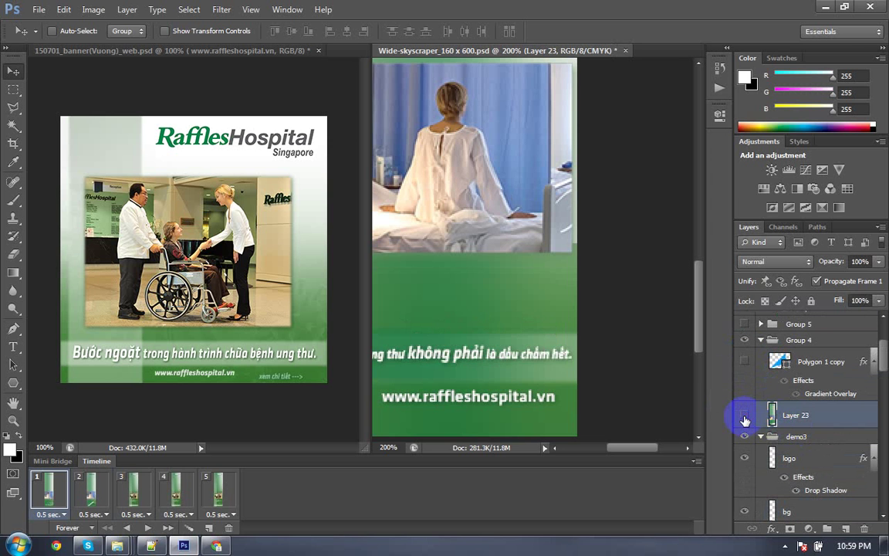
scroll(774, 426, "up", 2)
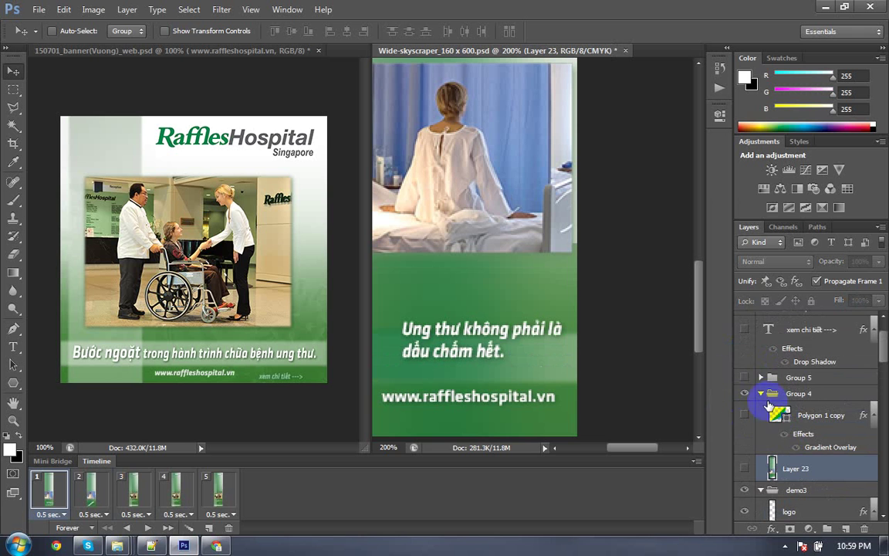
scroll(779, 423, "down", 1)
scroll(785, 419, "down", 3)
left_click_drag(785, 419, 569, 413)
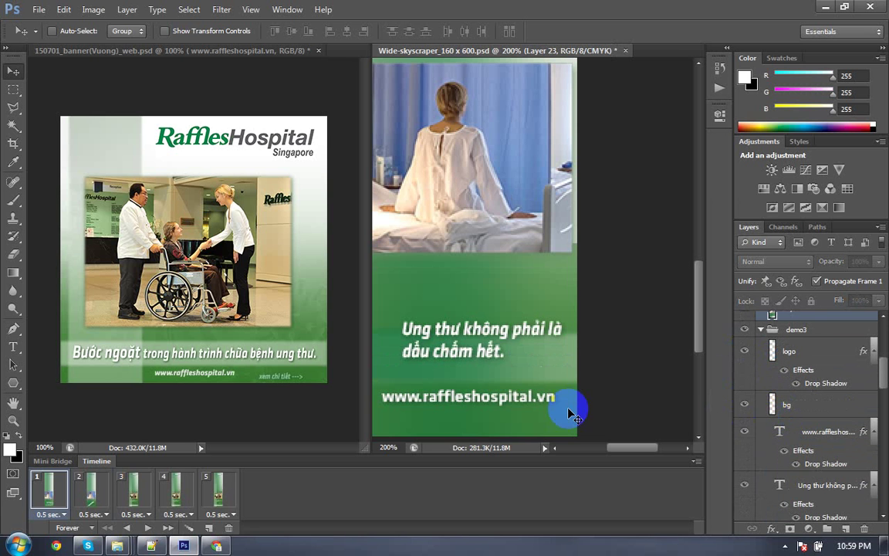
Step: Move the xanh green stripe up a few pixels with Free Transform
right_click(557, 382)
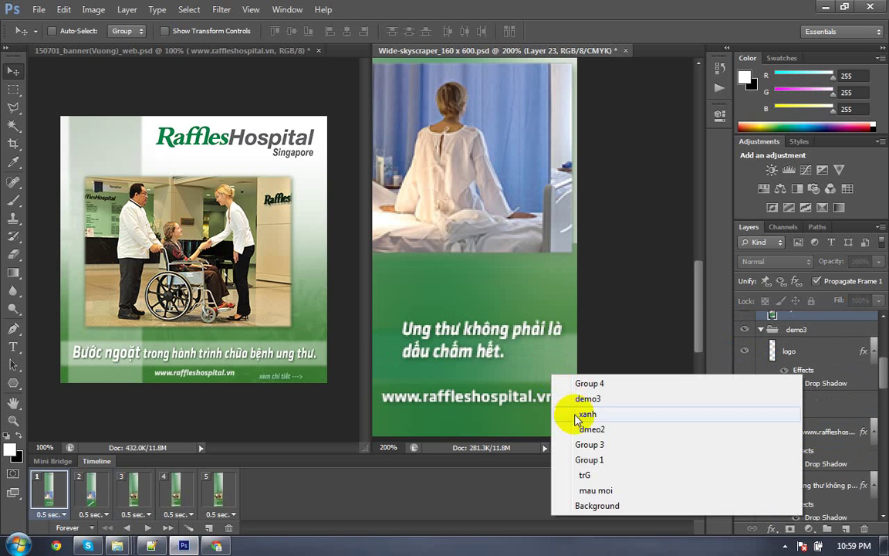
left_click(566, 411)
left_click(743, 508)
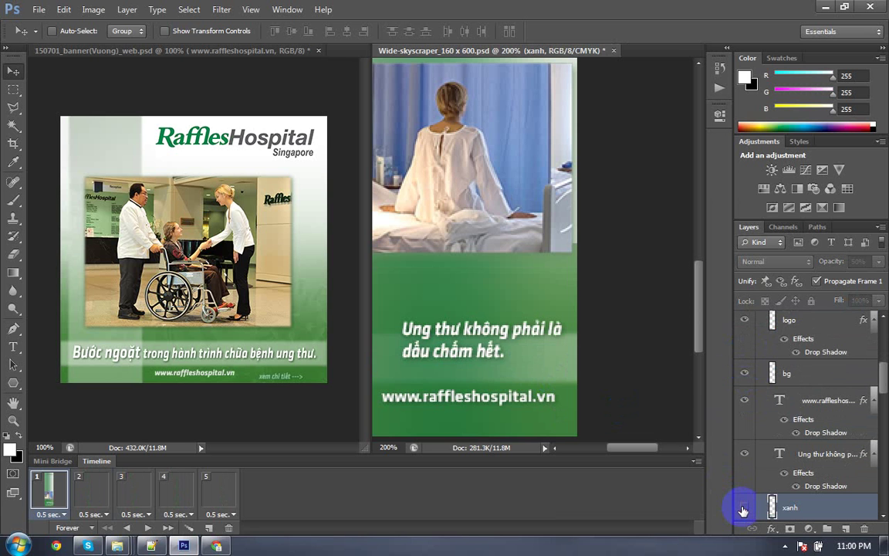
left_click(743, 508)
key("ctrl+t")
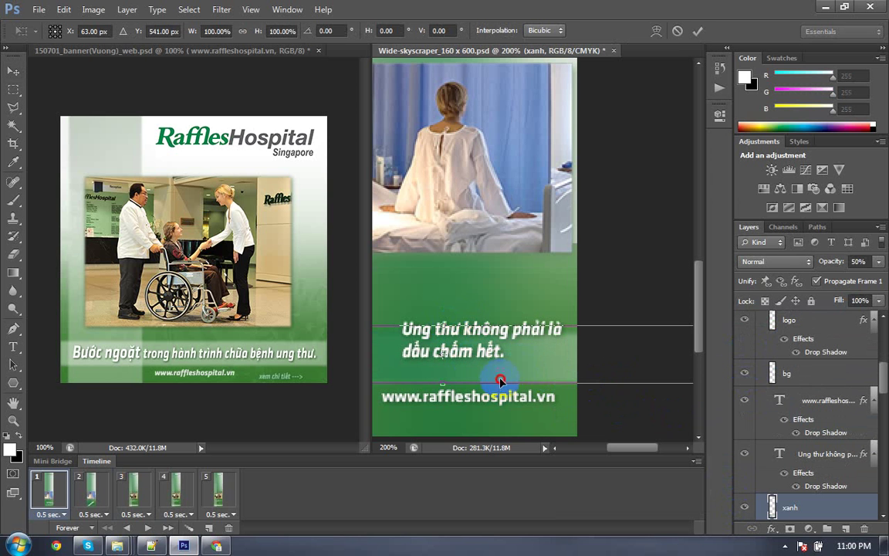
left_click_drag(501, 376, 503, 360)
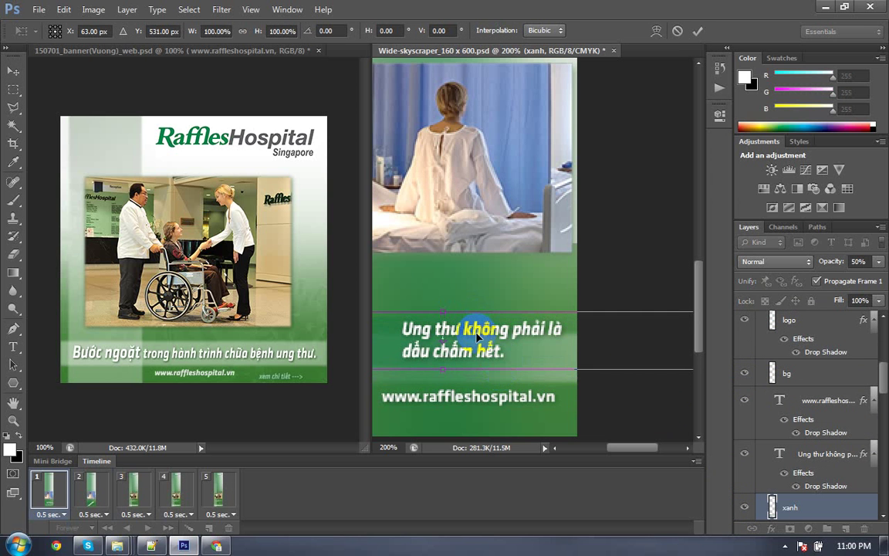
key("Return")
Step: Try moving the trag white fade lower, undo it, and hide trag
scroll(785, 432, "down", 2)
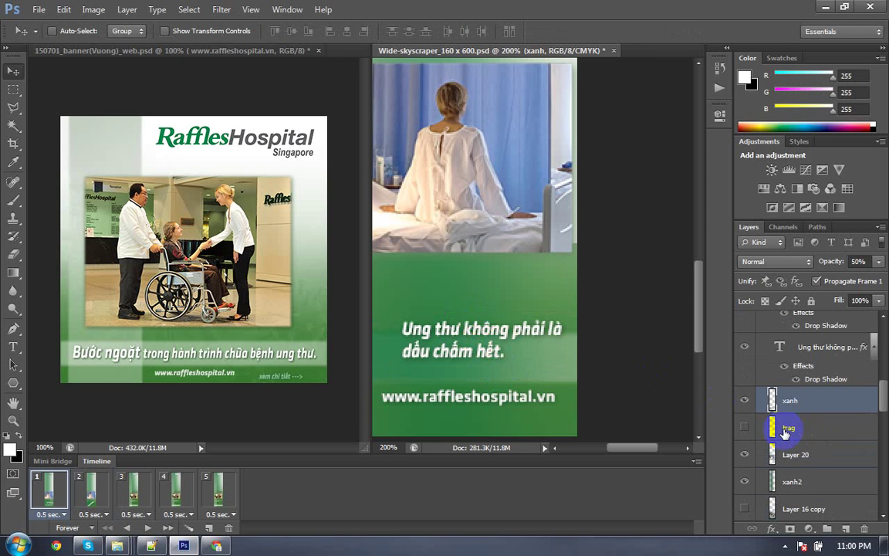
left_click(795, 432)
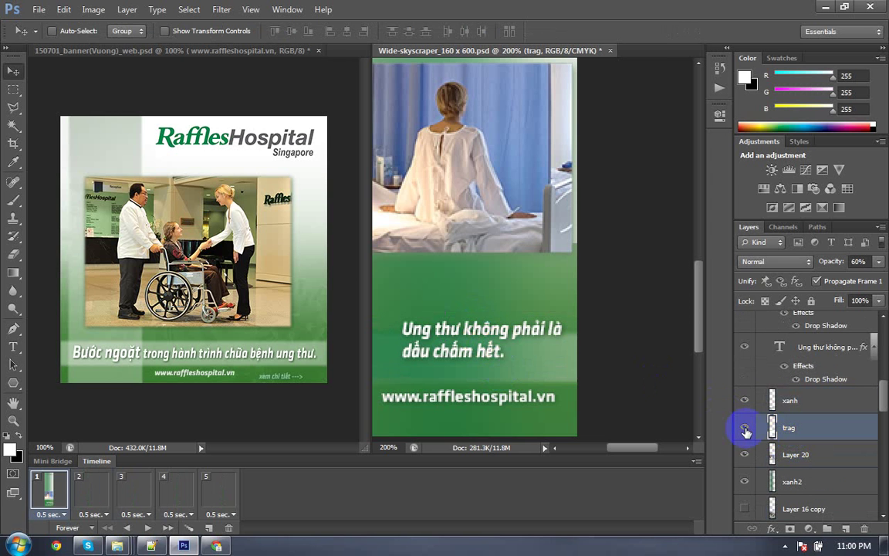
left_click(745, 427)
left_click(746, 428)
left_click(746, 428)
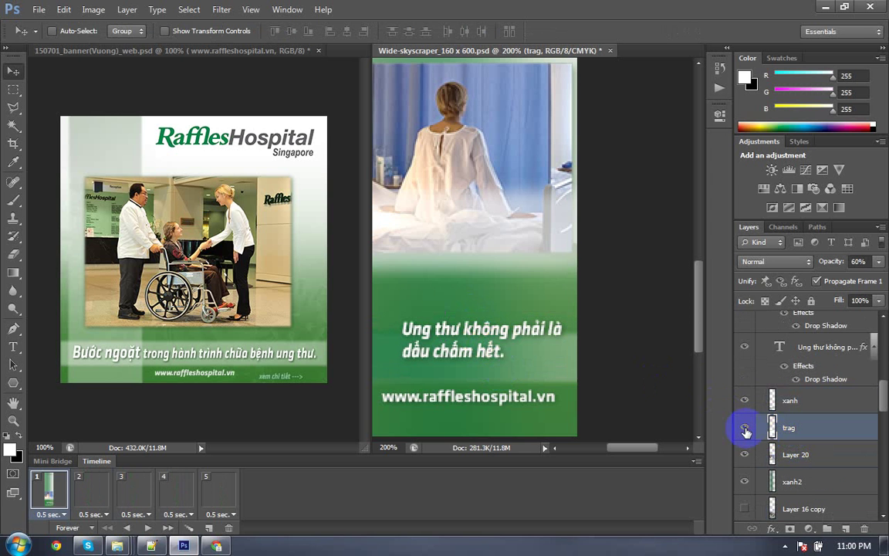
mouse_move(532, 253)
left_mouse_down()
mouse_move(504, 351)
mouse_move(518, 361)
left_mouse_up()
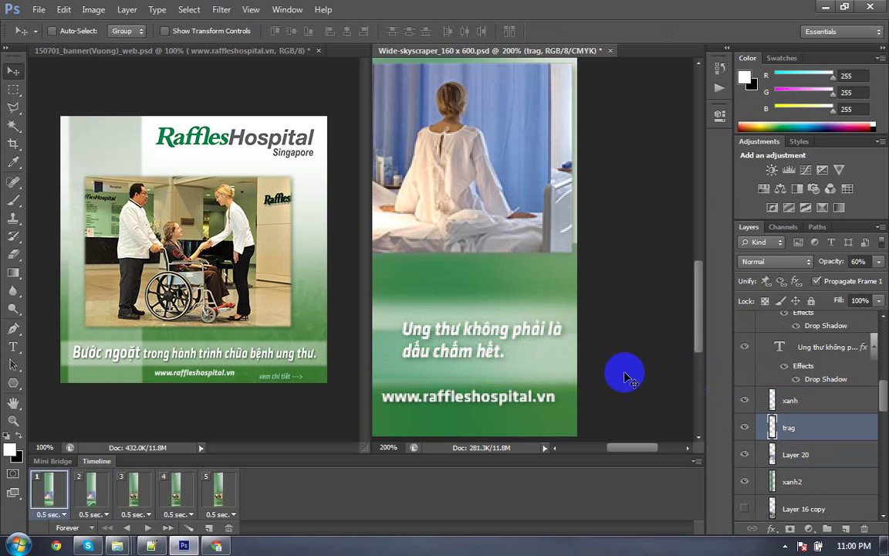
key("ctrl+z")
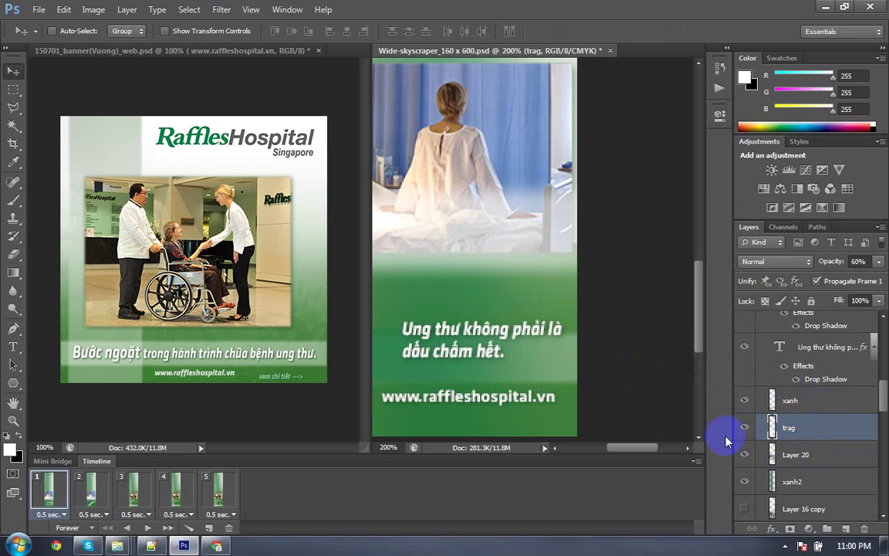
left_click(743, 432)
Step: Select Layer 16 copy and hide it
left_click(807, 400)
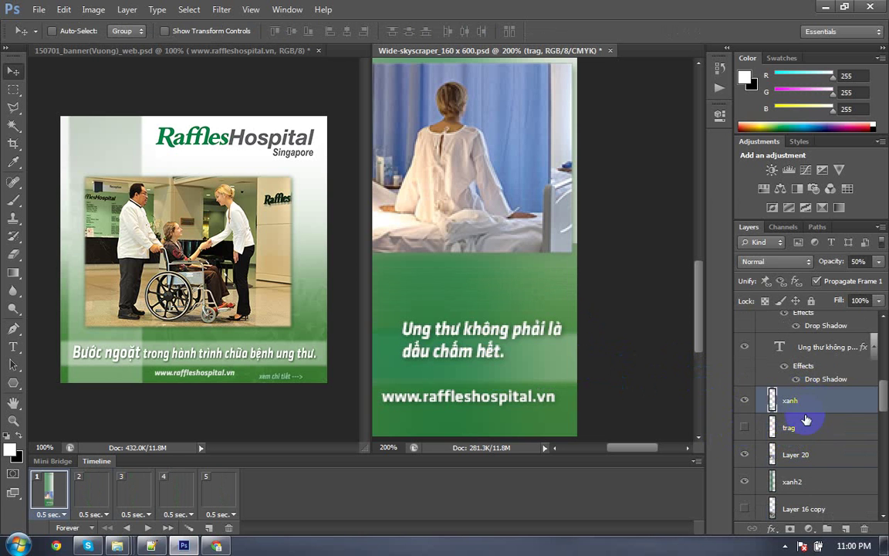
scroll(808, 424, "down", 2)
scroll(799, 436, "down", 2)
left_click(803, 402)
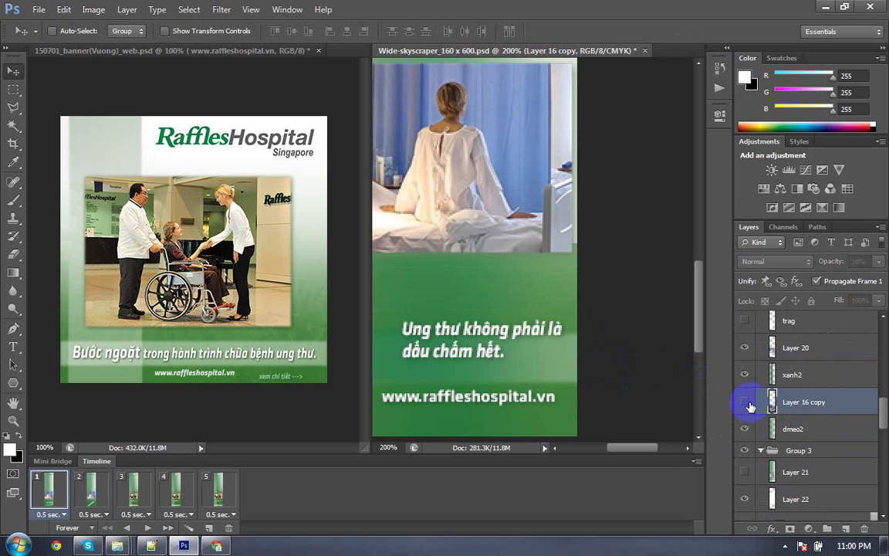
left_click(745, 403)
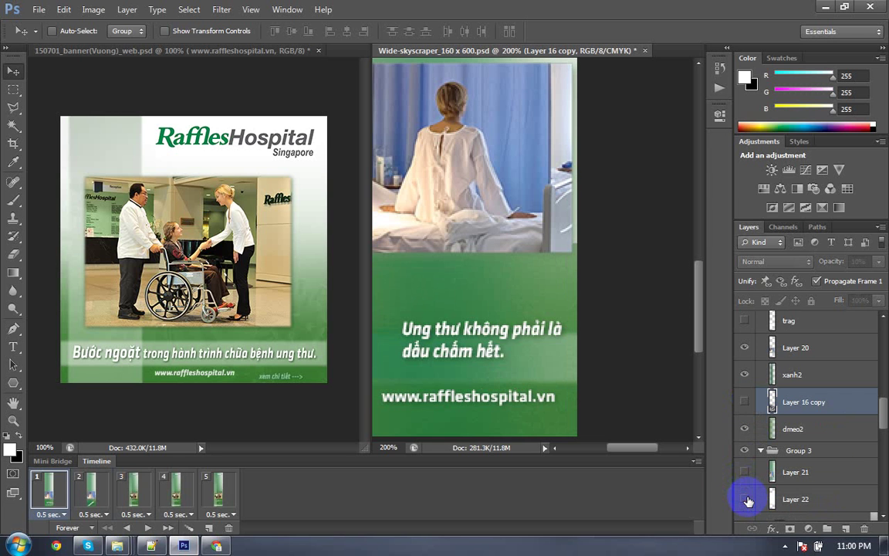
scroll(804, 440, "down", 2)
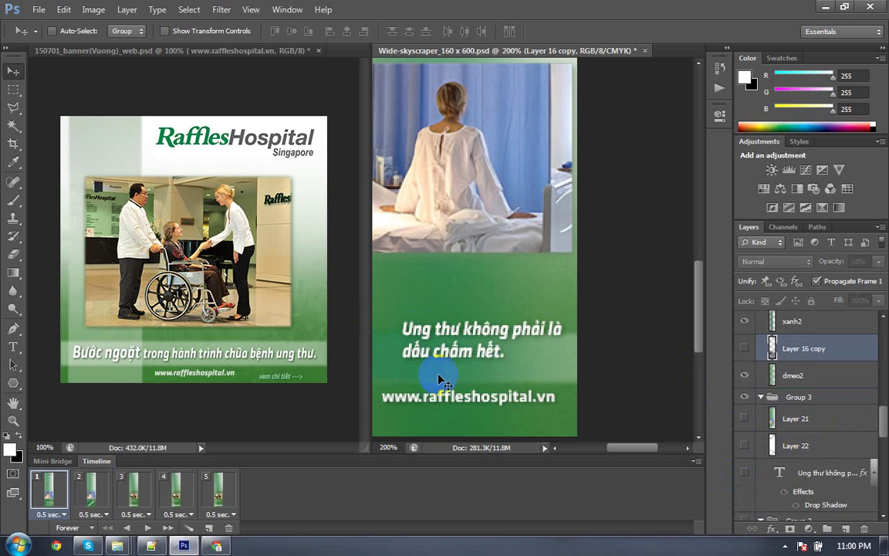
Step: Move the slogan text down toward the web address
right_click(470, 352)
left_click(488, 389)
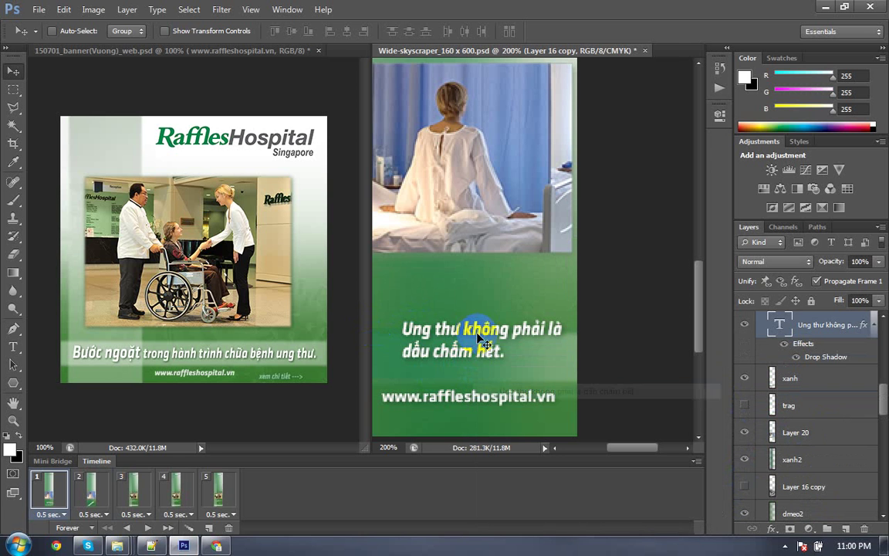
left_click_drag(485, 345, 476, 352)
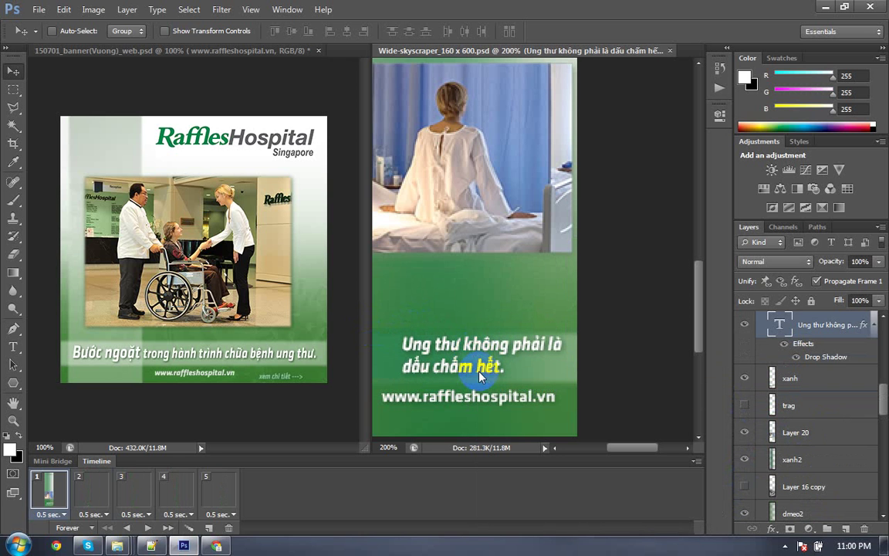
left_click(94, 500)
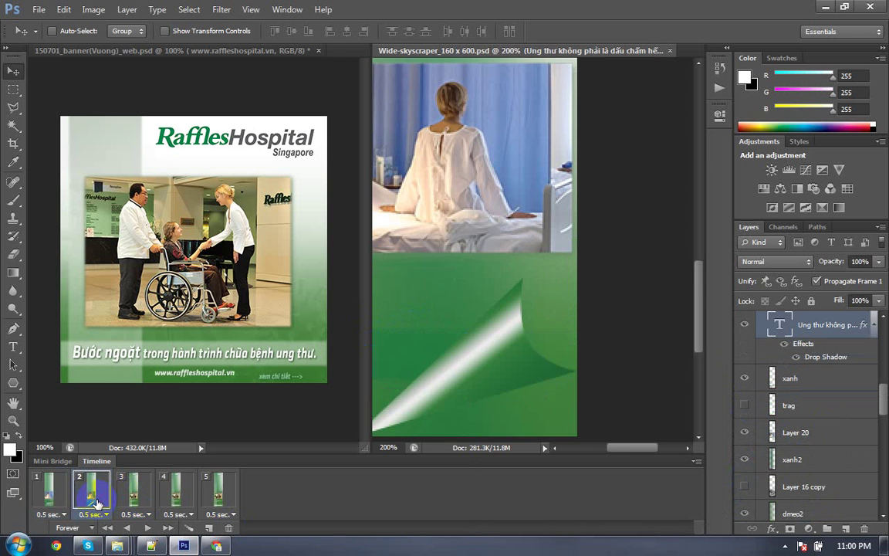
key("ctrl+plus")
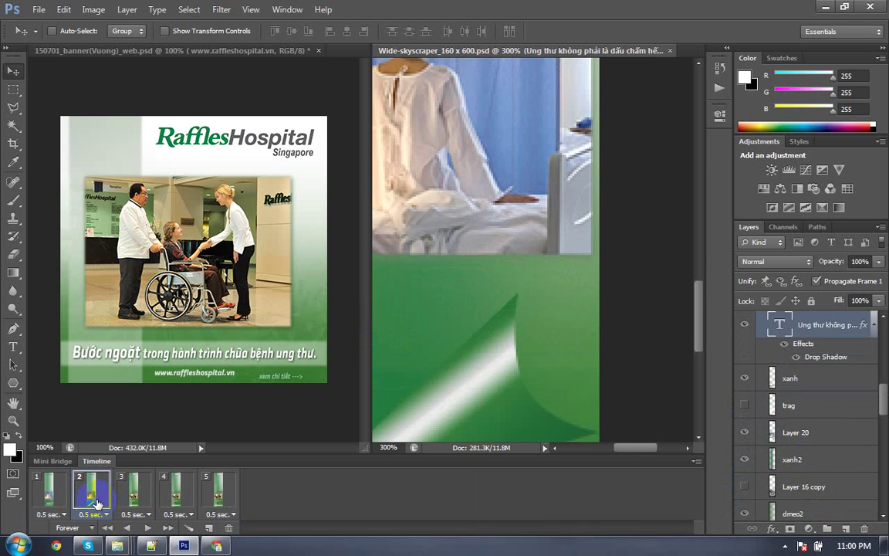
key("ctrl+minus")
key("ctrl+minus")
key("ctrl+minus")
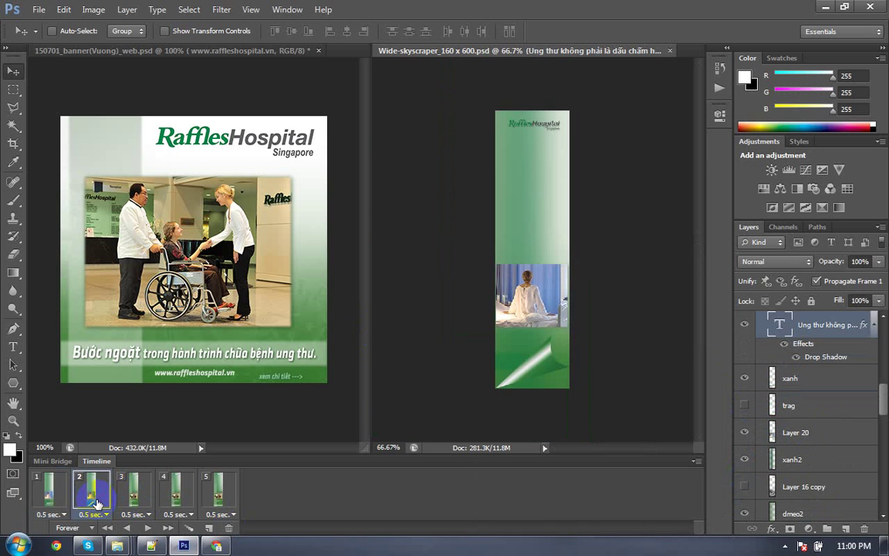
key("ctrl+plus")
left_click_drag(583, 288, 562, 188)
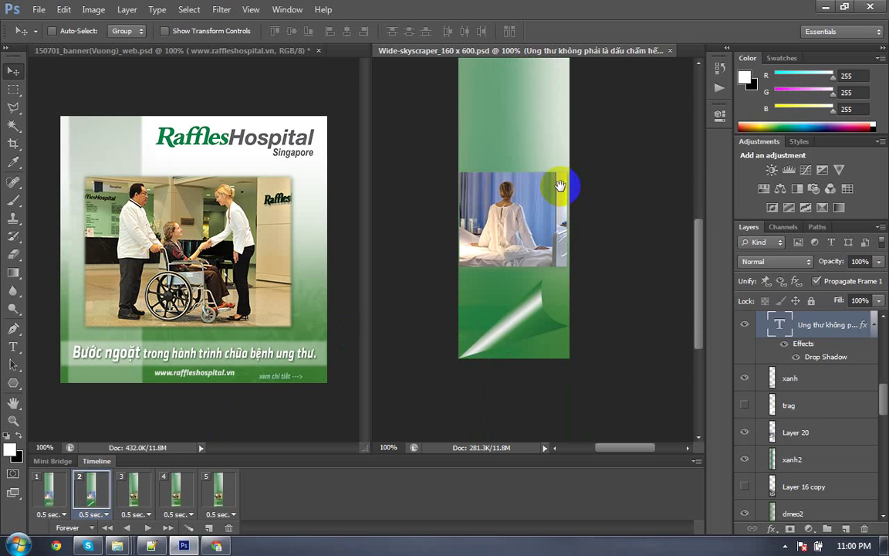
left_click(55, 483)
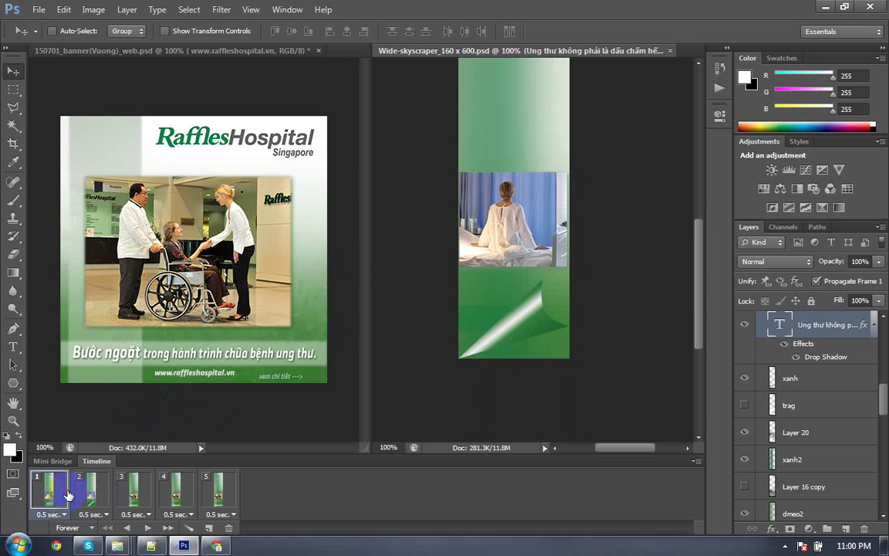
left_click(100, 502)
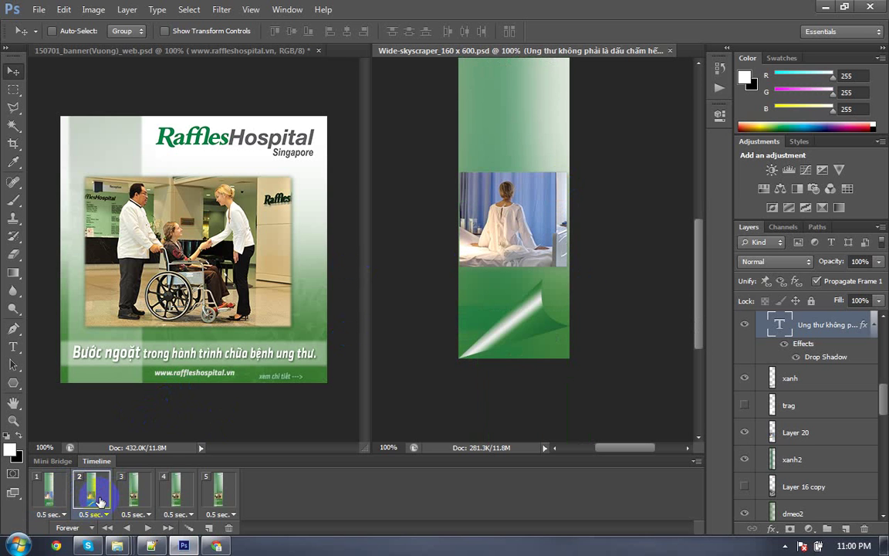
scroll(770, 397, "up", 2)
scroll(781, 404, "up", 3)
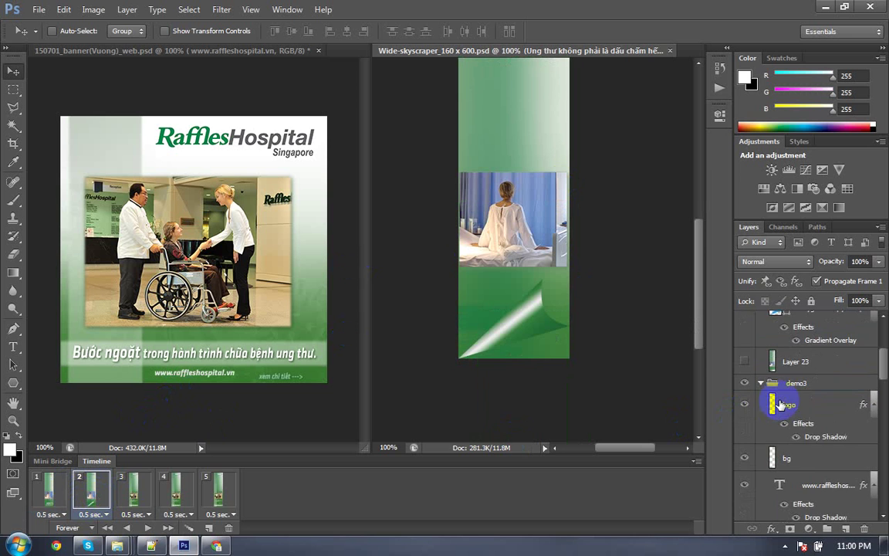
scroll(795, 425, "up", 3)
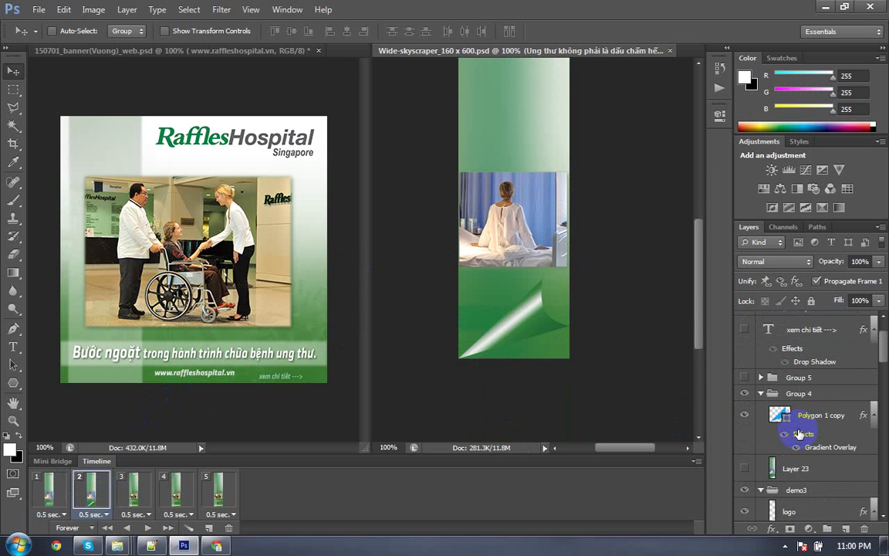
scroll(800, 433, "down", 2)
scroll(801, 434, "down", 2)
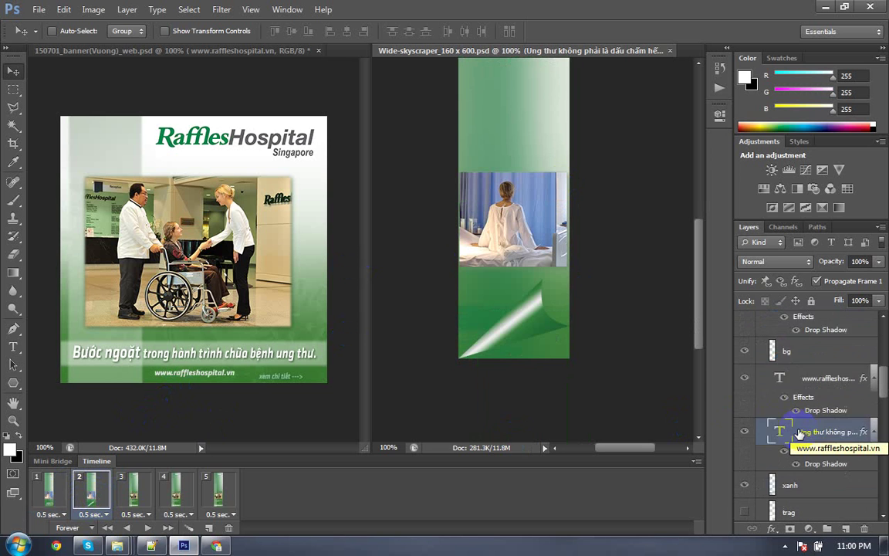
scroll(801, 434, "down", 2)
scroll(800, 434, "down", 2)
scroll(801, 434, "down", 2)
scroll(800, 434, "down", 2)
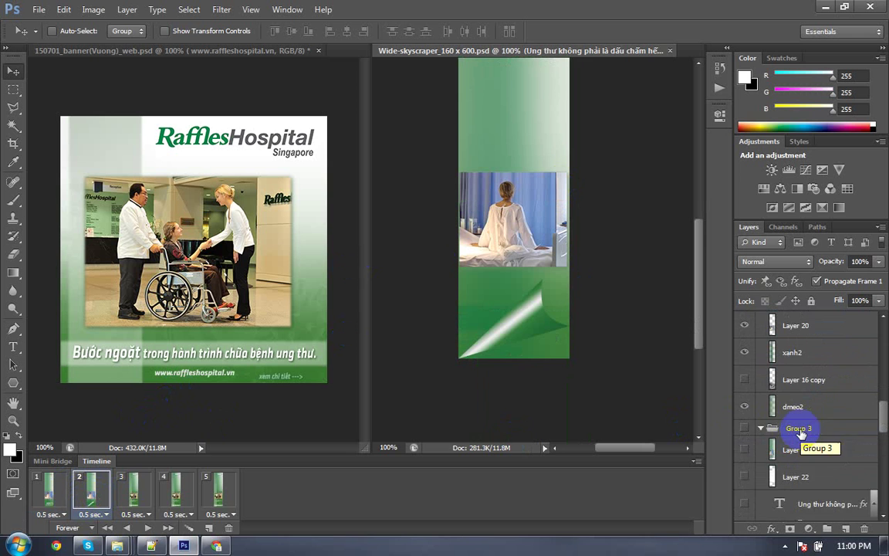
scroll(801, 433, "down", 2)
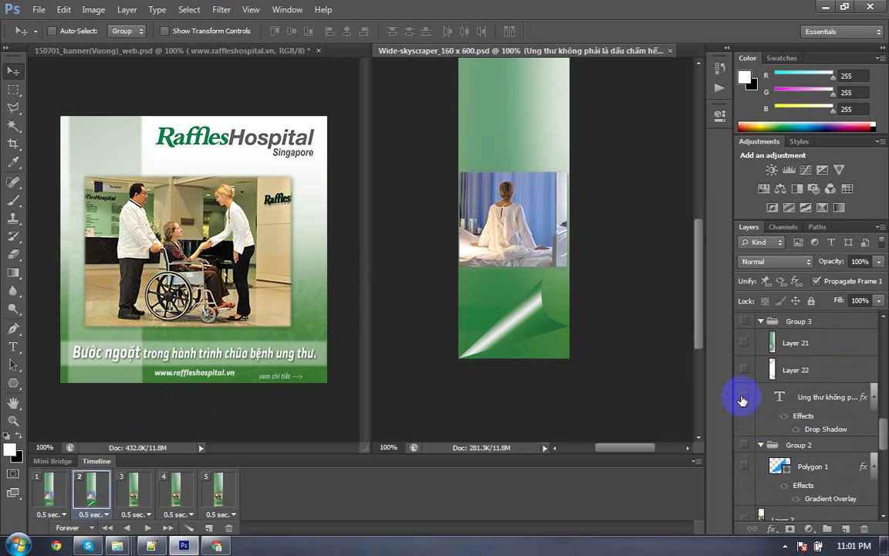
scroll(780, 424, "down", 2)
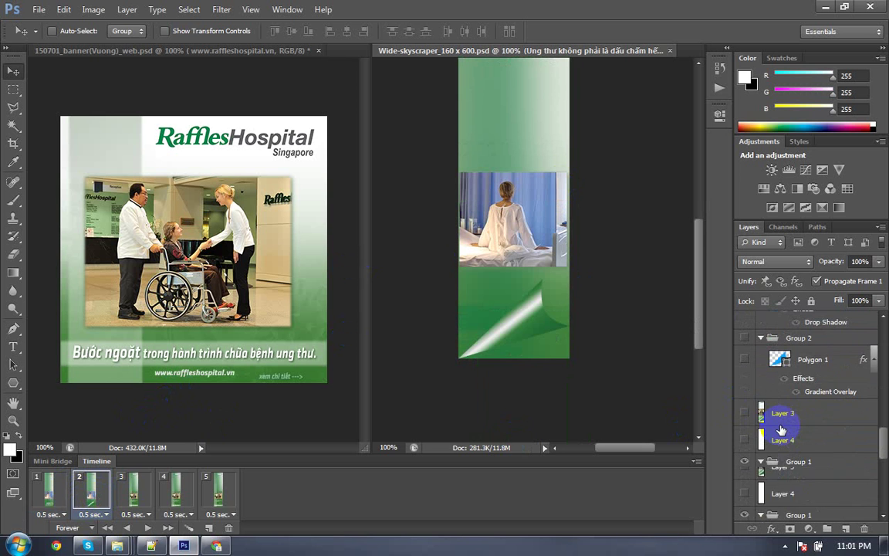
scroll(781, 429, "down", 3)
scroll(776, 426, "down", 3)
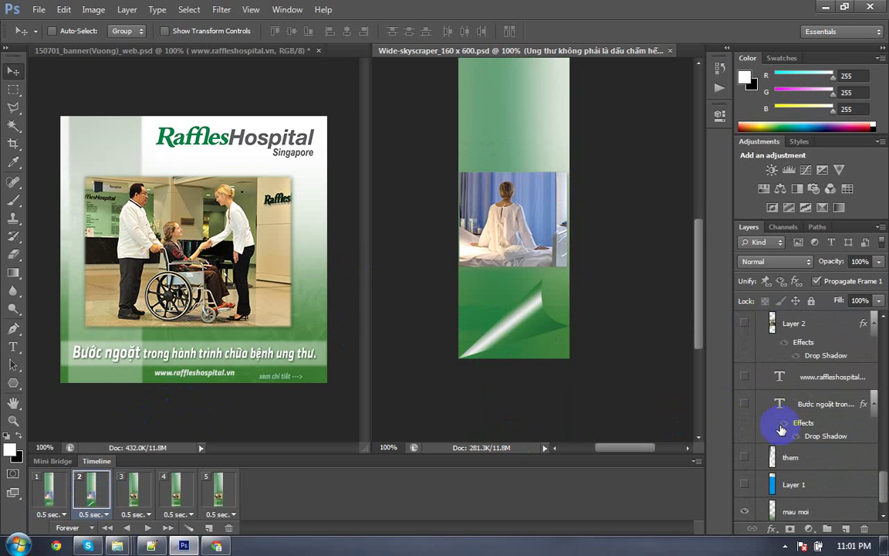
left_click(746, 403)
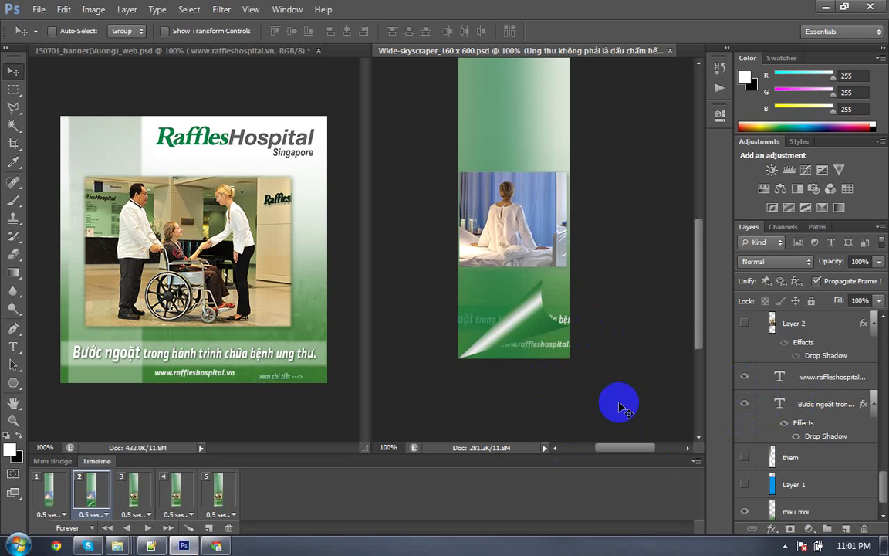
left_click(744, 375)
left_click(744, 403)
scroll(815, 442, "down", 1)
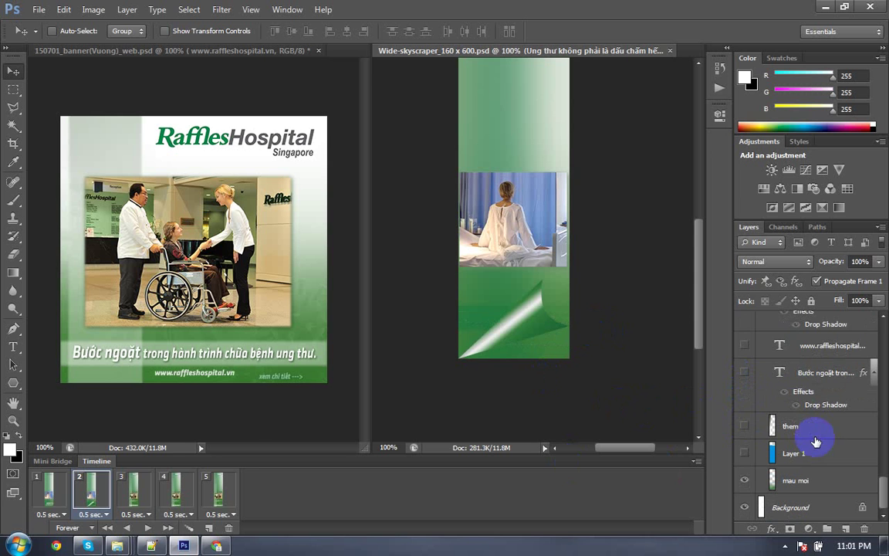
left_click(49, 488)
left_click(87, 494)
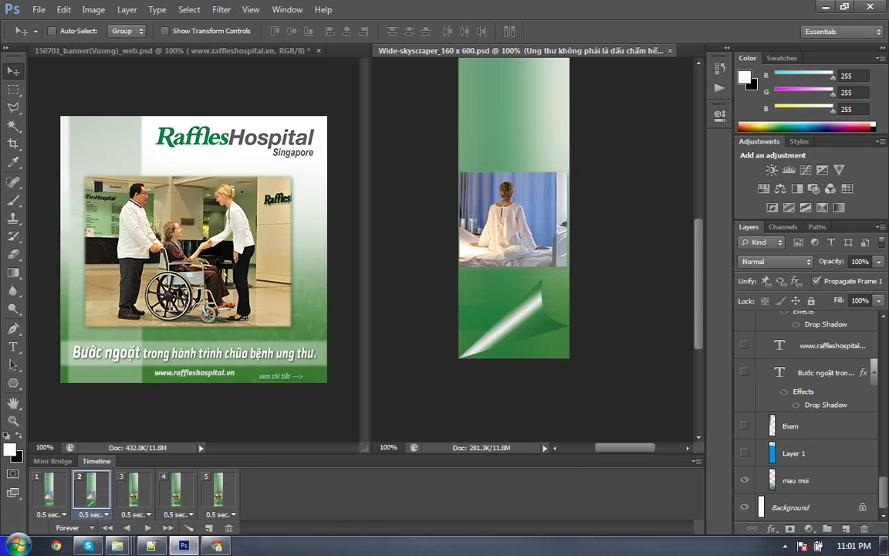
Step: Delete the second animation frame by dragging it to the Timeline trash
left_click(78, 504)
left_click(59, 509)
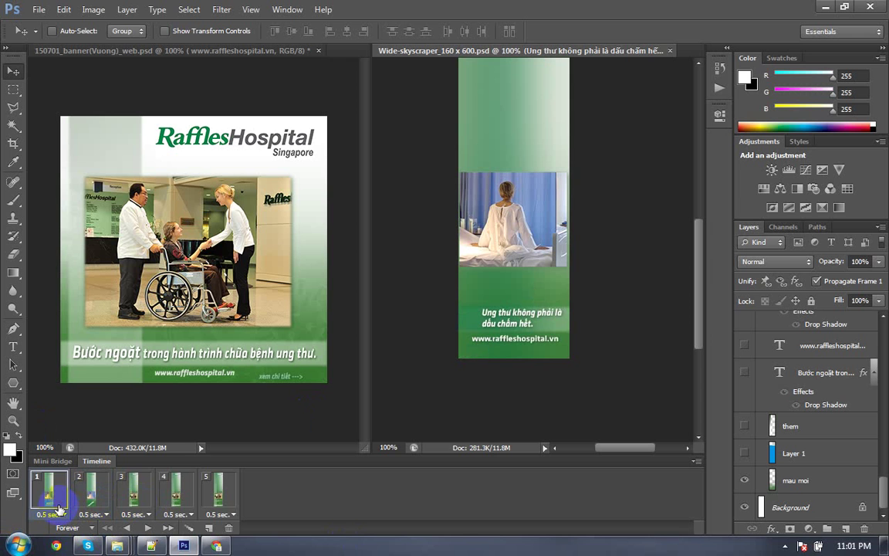
left_click(88, 496)
left_click(131, 497)
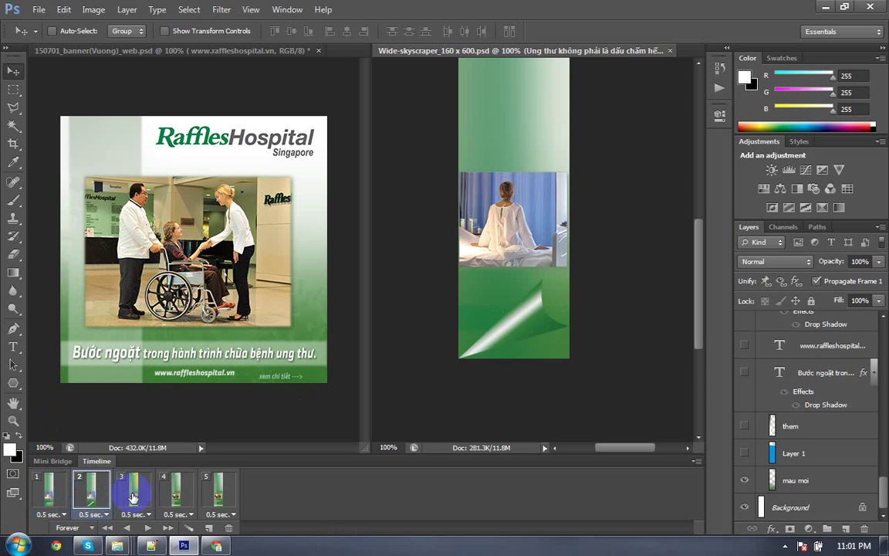
left_click(96, 500)
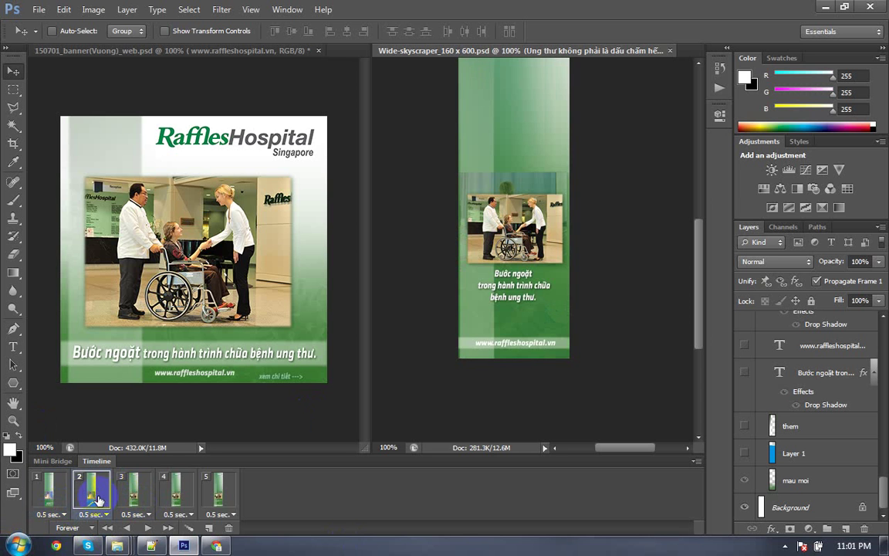
left_click_drag(90, 494, 230, 531)
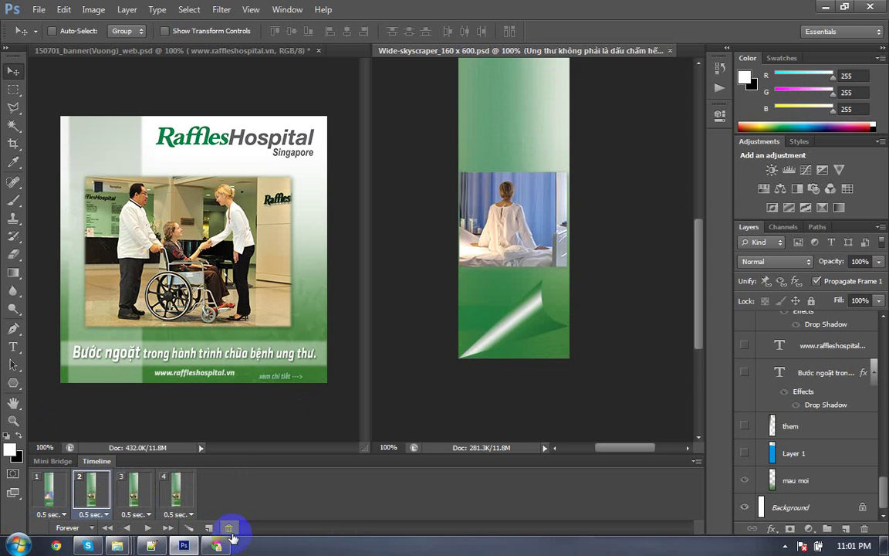
left_click(48, 492)
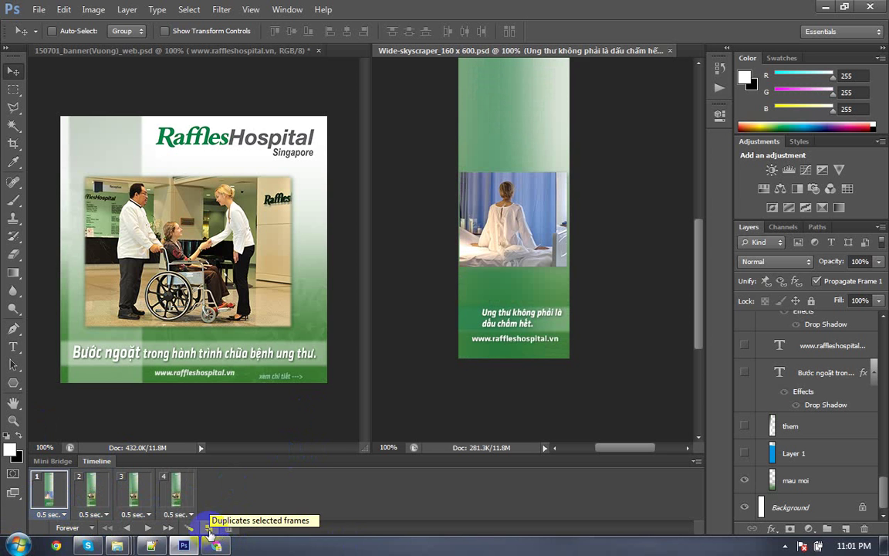
Step: Check frame 1's disposal options and close them unchanged
right_click(58, 500)
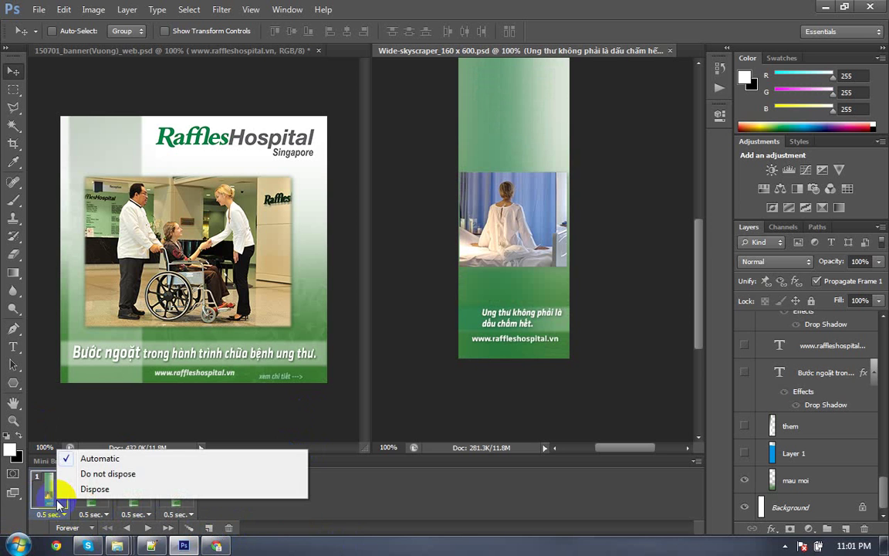
right_click(53, 503)
right_click(44, 498)
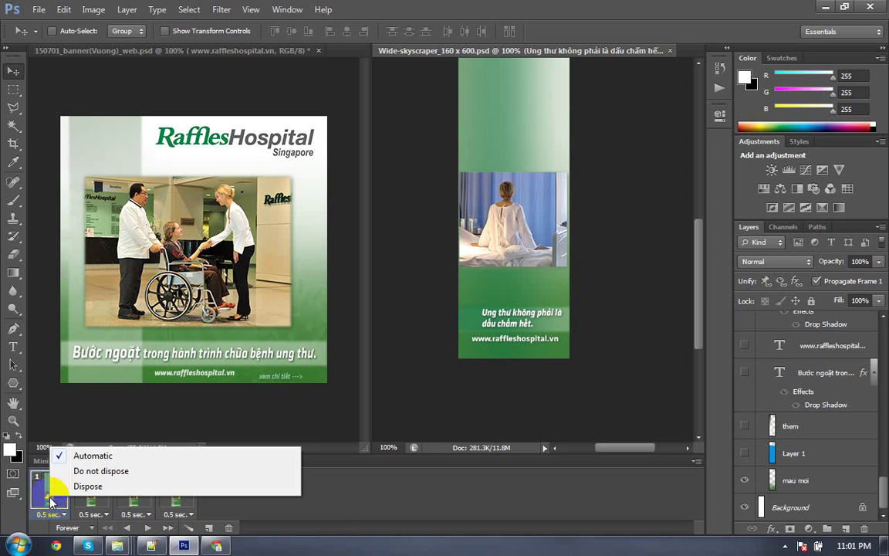
left_click(210, 532)
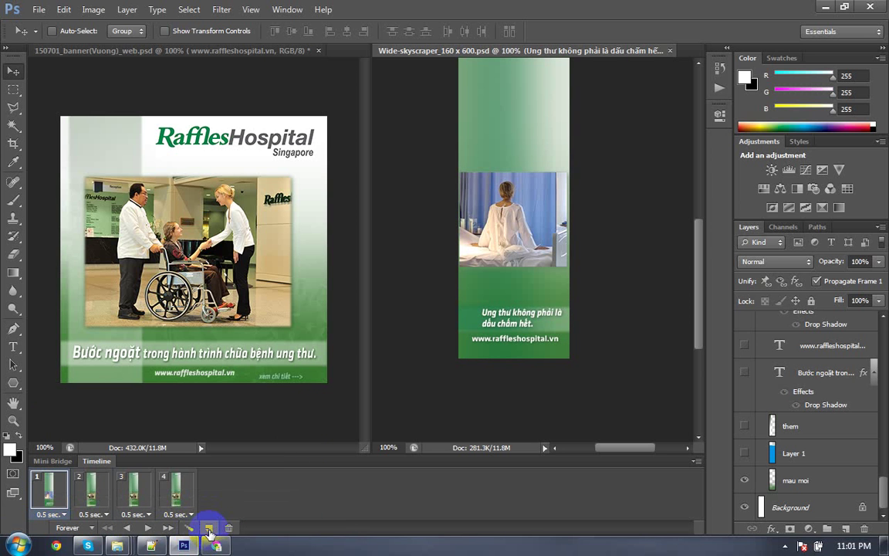
Step: Duplicate the first animation frame and select the new frame 2
left_click(210, 533)
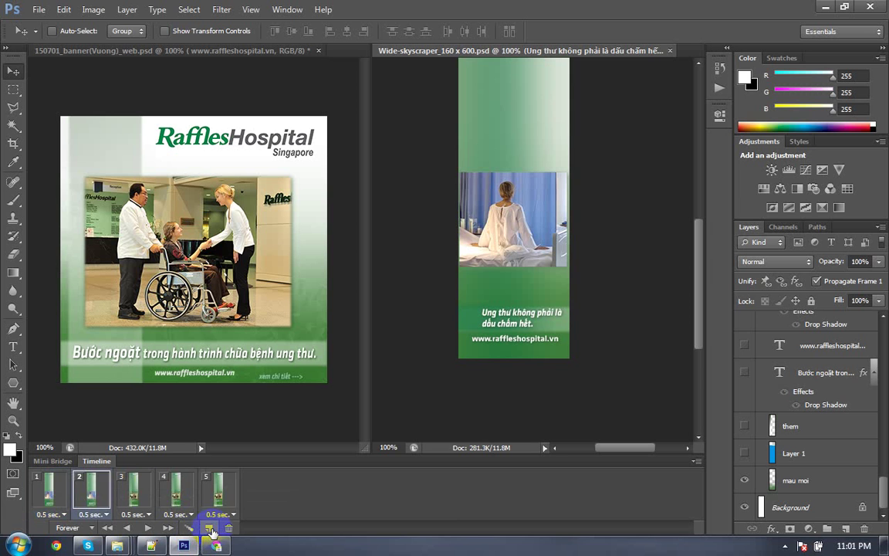
left_click(85, 500)
left_click(803, 478)
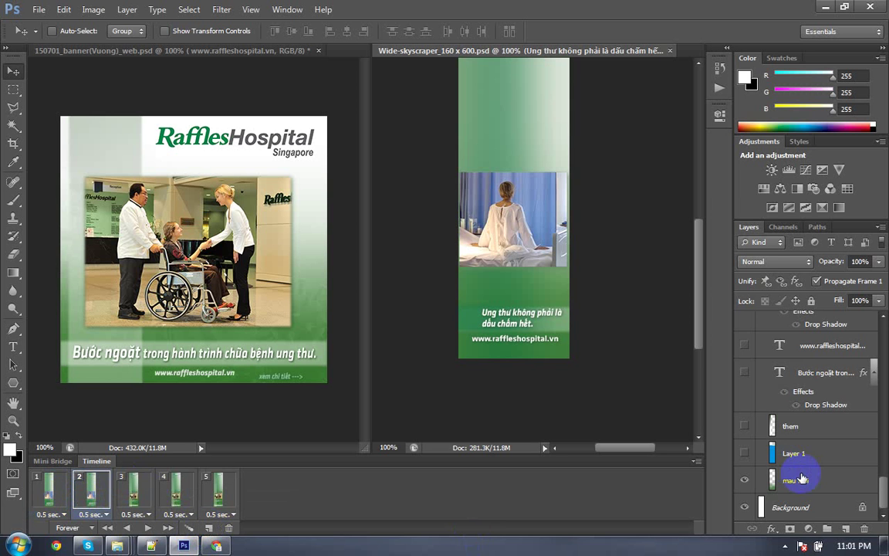
scroll(803, 478, "up", 3)
scroll(803, 479, "up", 3)
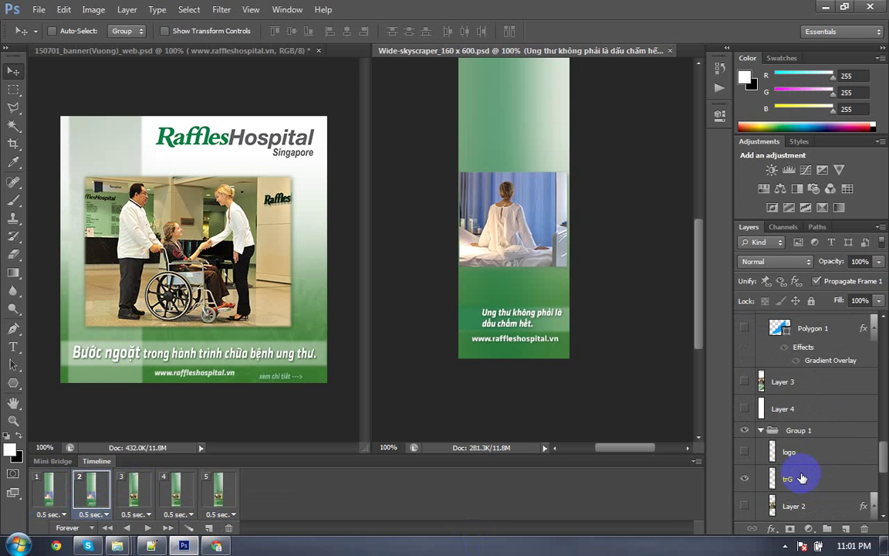
Step: Show Polygon 1 and the Polygon 1 copy page-curl graphic in frame 2
left_click(745, 330)
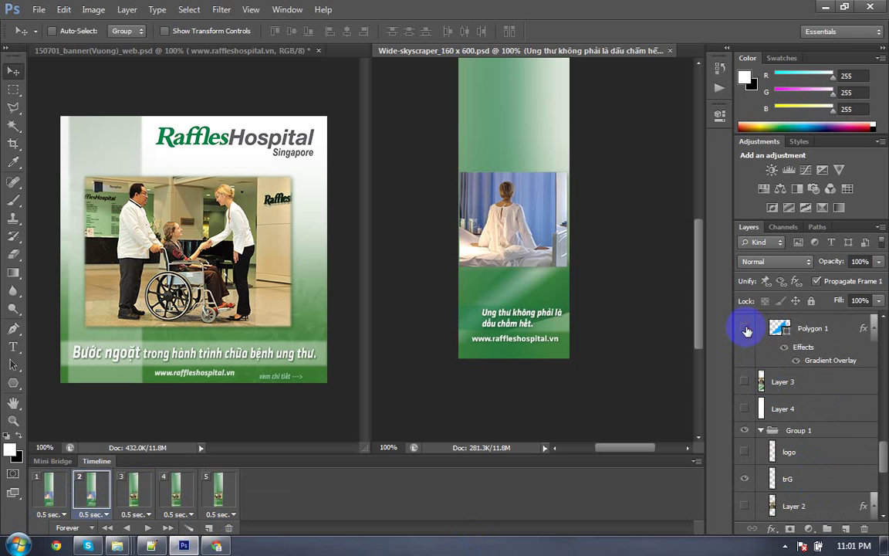
scroll(806, 389, "down", 5)
scroll(806, 389, "down", 2)
scroll(806, 389, "up", 5)
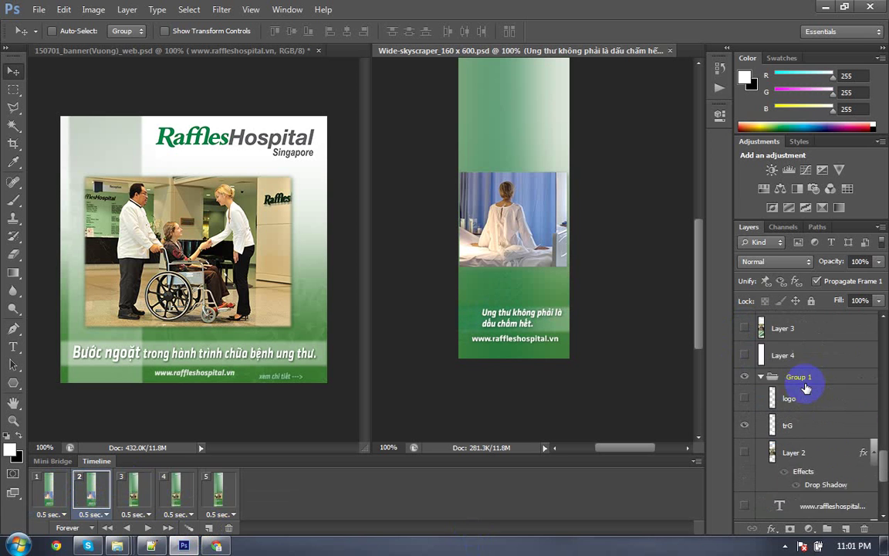
scroll(806, 388, "up", 3)
scroll(806, 388, "up", 3)
scroll(806, 388, "up", 3)
scroll(805, 388, "up", 3)
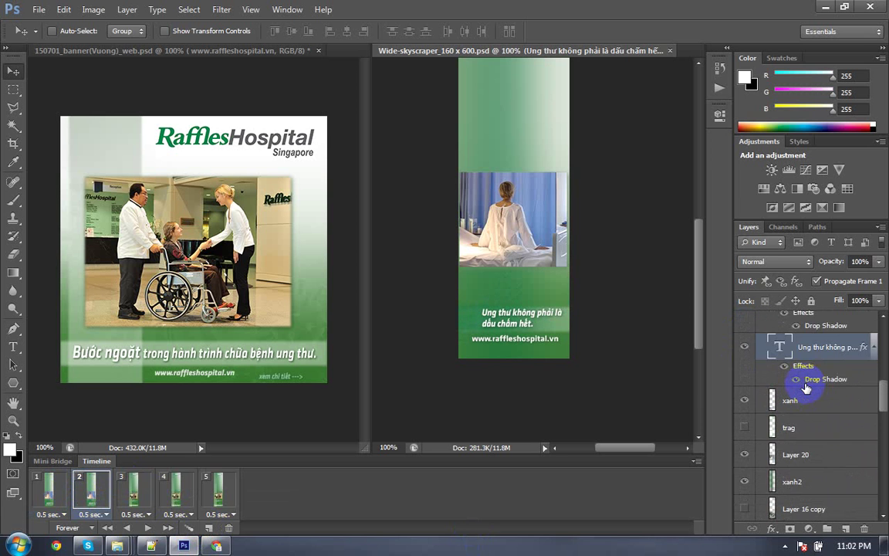
scroll(795, 381, "up", 3)
scroll(803, 390, "up", 3)
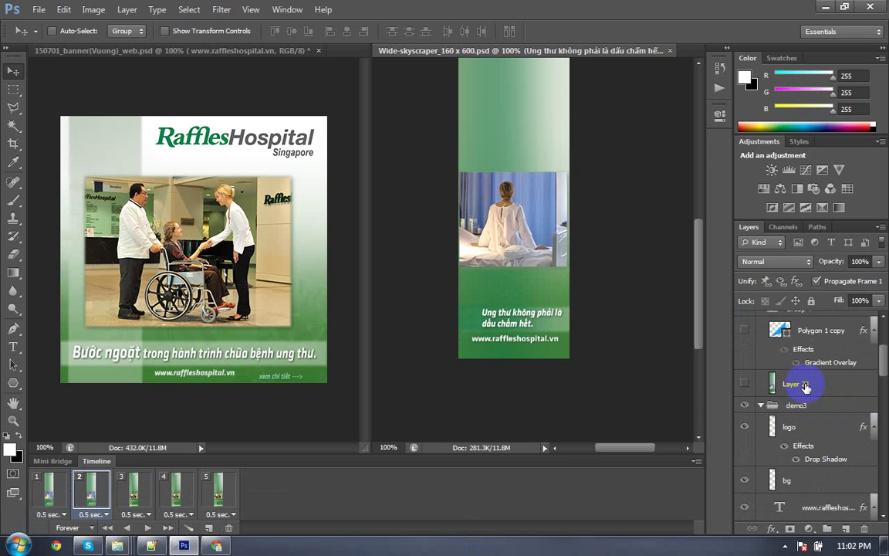
left_click(745, 330)
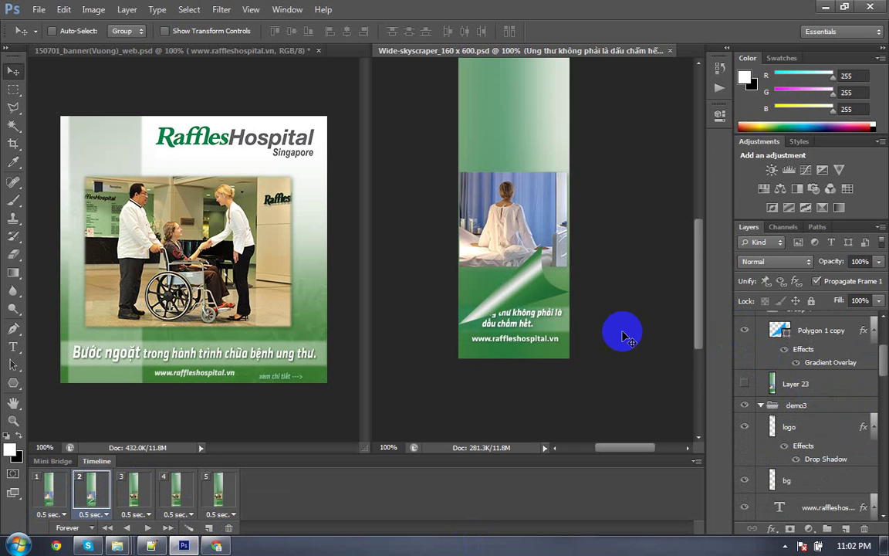
Step: Zoom to 200% and move the page-curl shape lower, fine-tuning with arrow keys
key("ctrl+plus")
mouse_move(511, 308)
left_mouse_down()
mouse_move(556, 250)
mouse_move(546, 311)
left_mouse_up()
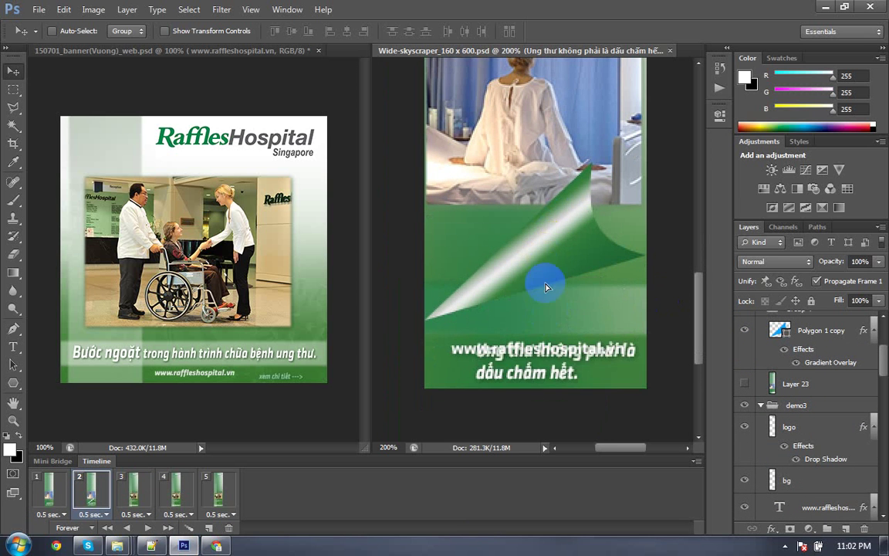
left_click_drag(554, 247, 555, 249)
scroll(814, 373, "down", 5)
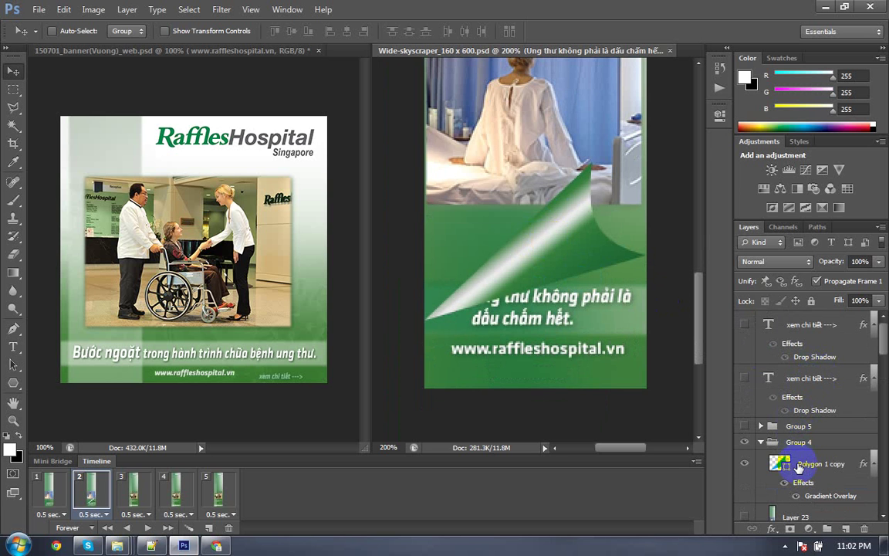
left_click(826, 457)
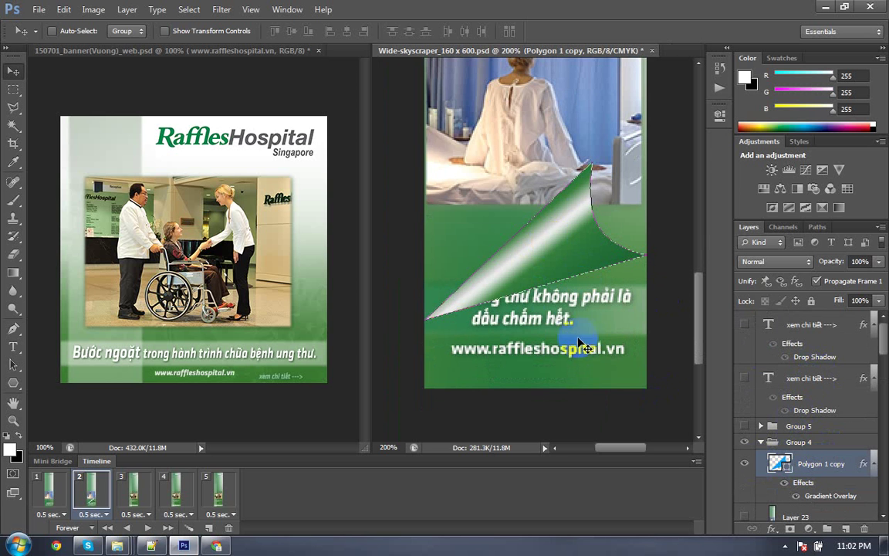
left_click_drag(524, 294, 529, 345)
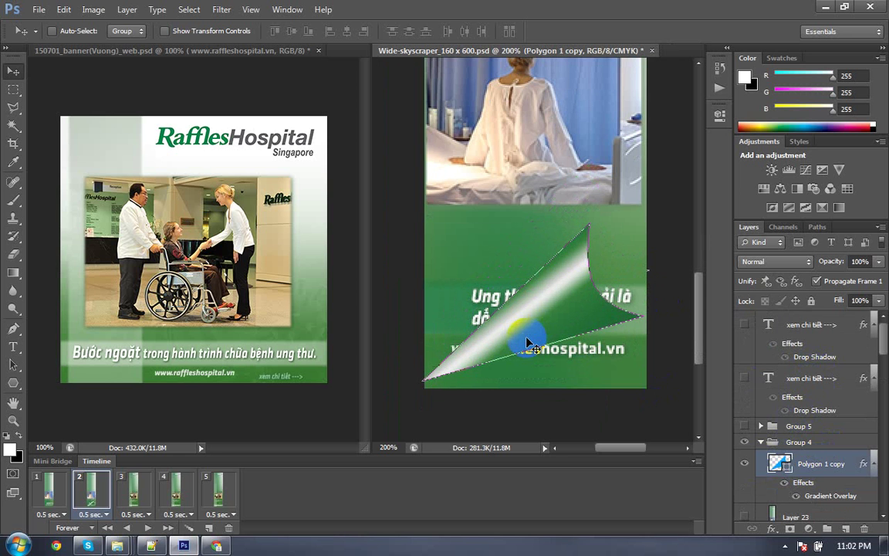
left_click_drag(528, 340, 528, 342)
key("Up")
key("Up")
key("Up")
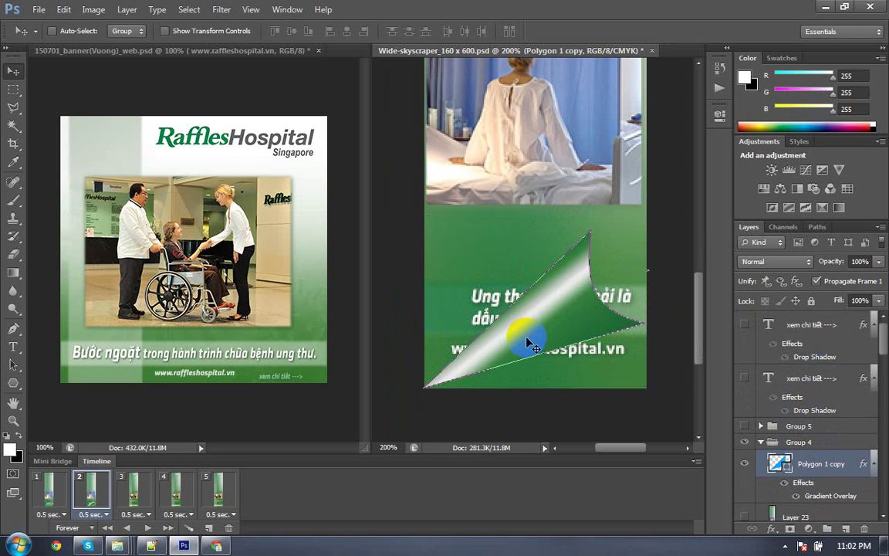
key("Up")
key("Up")
key("Down")
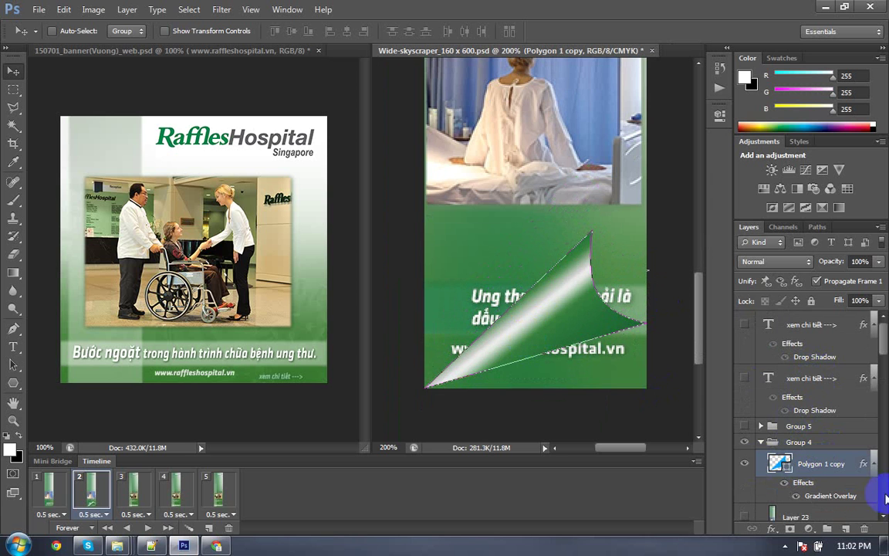
Step: Compare Layer 23 on and off, leave it hidden, and check frames 1 and 2
scroll(822, 411, "down", 2)
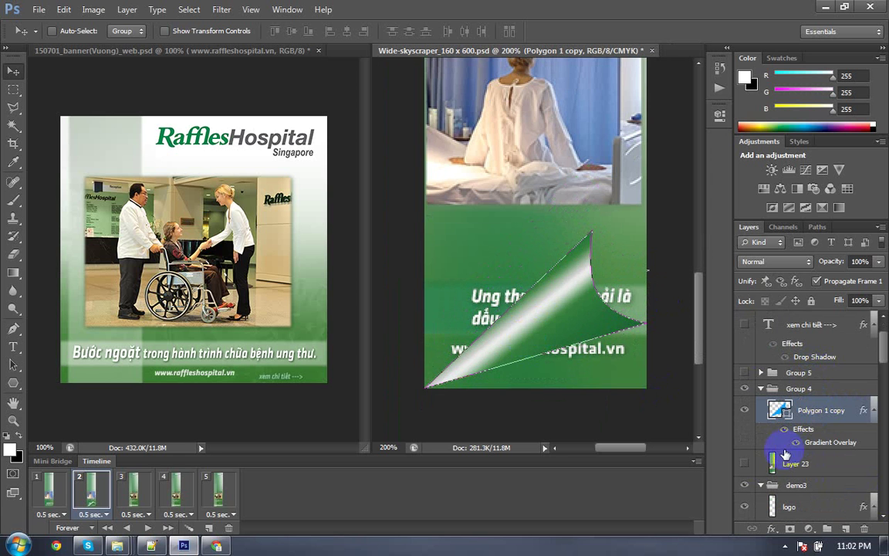
left_click(745, 464)
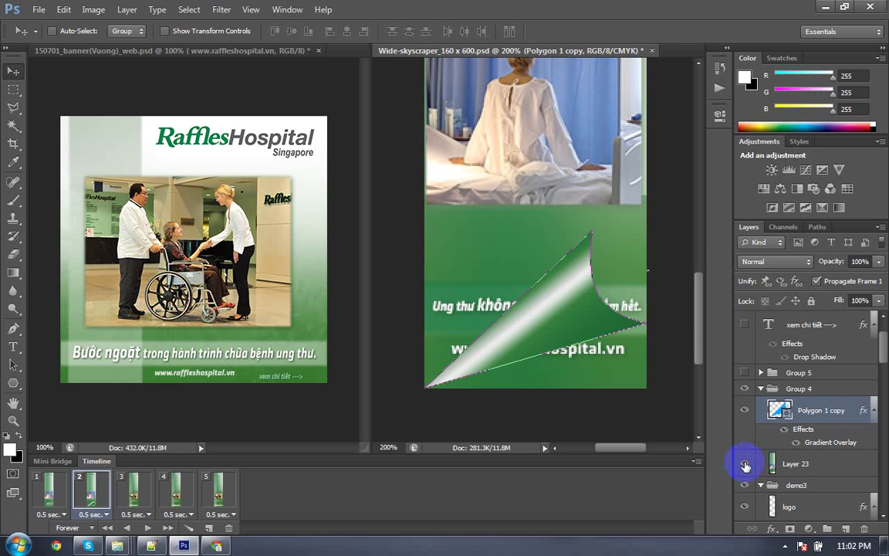
left_click(746, 464)
left_click(746, 464)
left_click(746, 464)
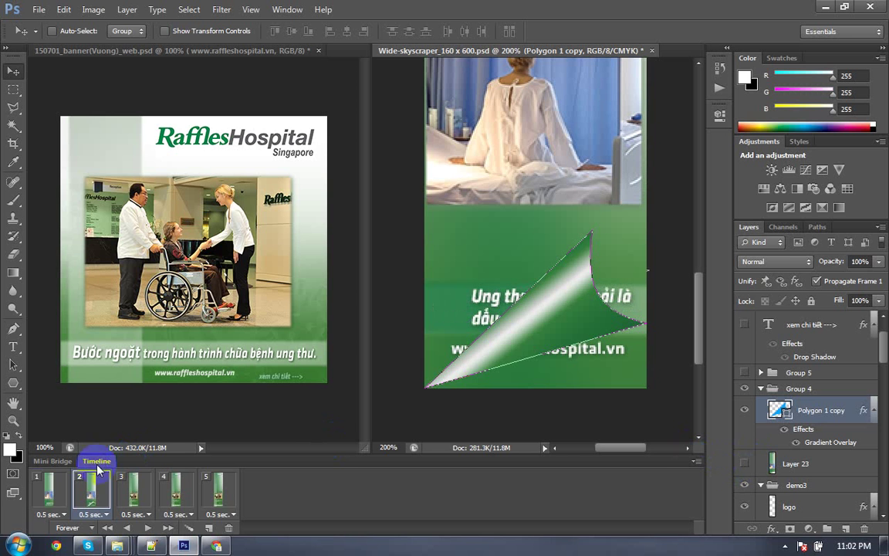
left_click(49, 490)
left_click(85, 494)
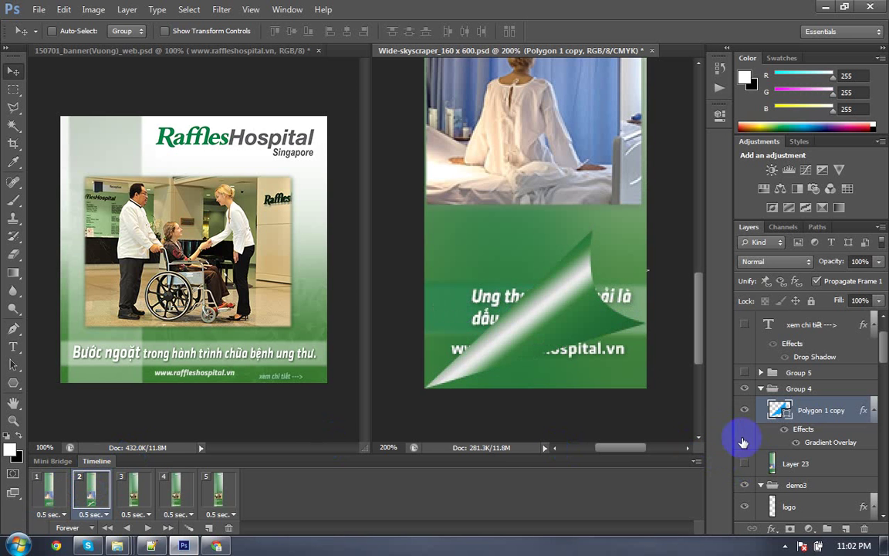
Step: Select Layer 21 and play the banner animation
scroll(791, 441, "down", 3)
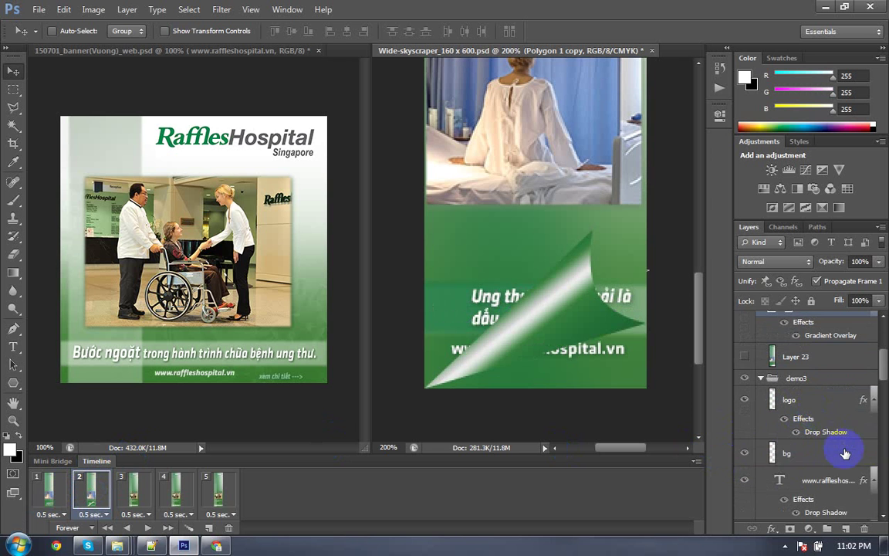
scroll(844, 452, "down", 5)
scroll(845, 454, "down", 3)
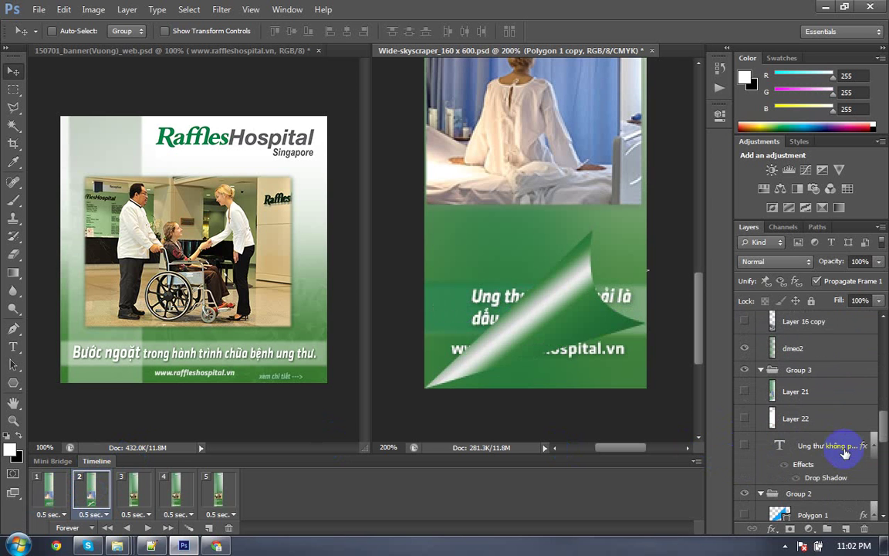
left_click(808, 400)
scroll(811, 406, "down", 4)
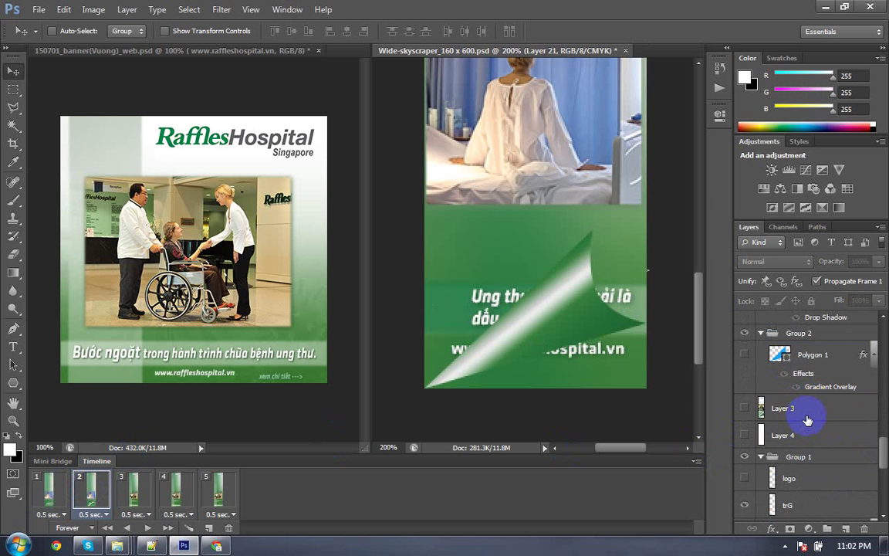
scroll(807, 420, "down", 3)
scroll(808, 423, "down", 3)
scroll(808, 423, "down", 1)
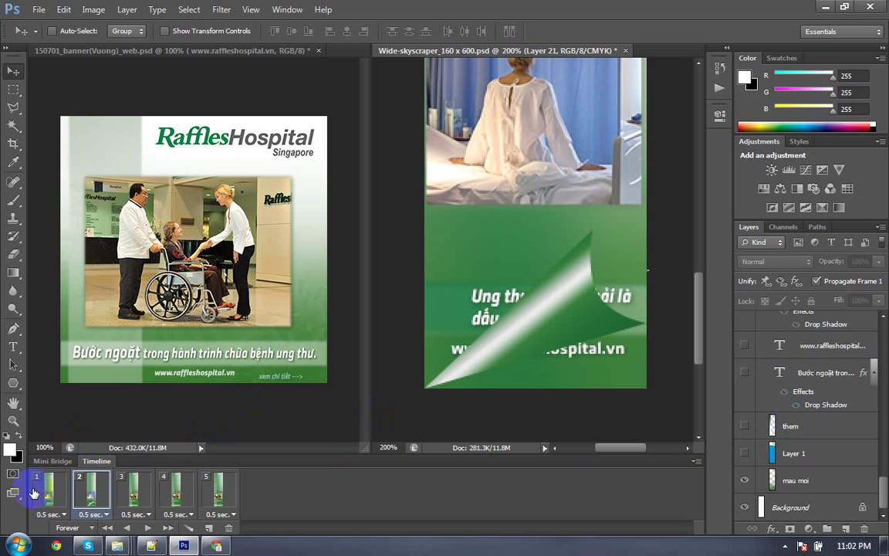
left_click(147, 527)
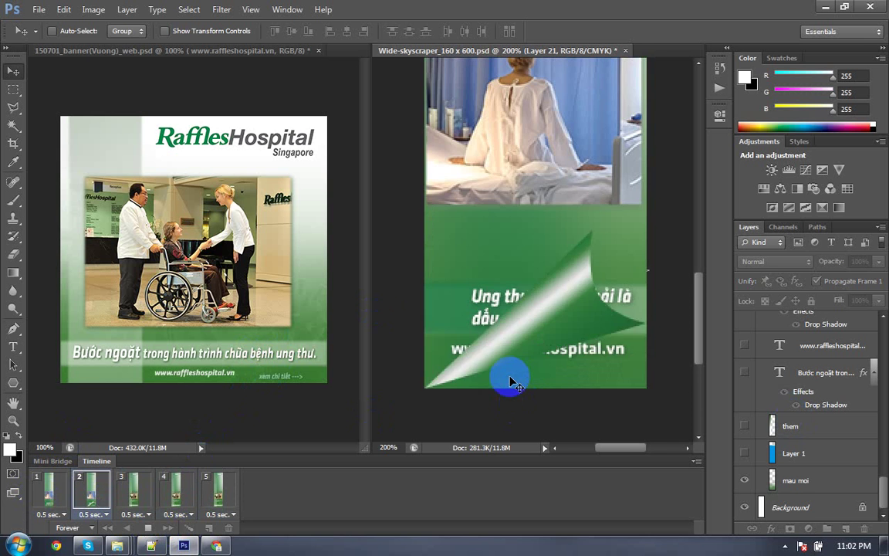
scroll(513, 384, "down", 2)
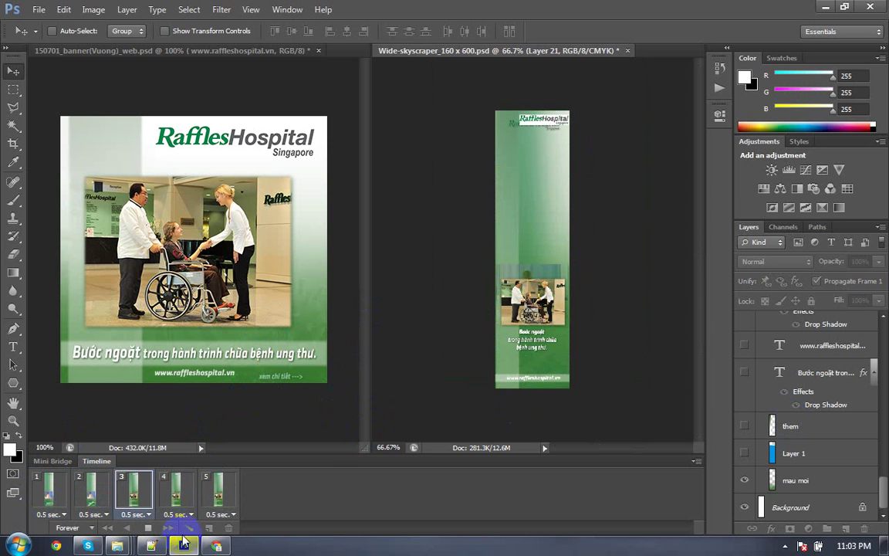
Step: Stop the preview and bring frame 3 of the animation up at 100% zoom
left_click(57, 494)
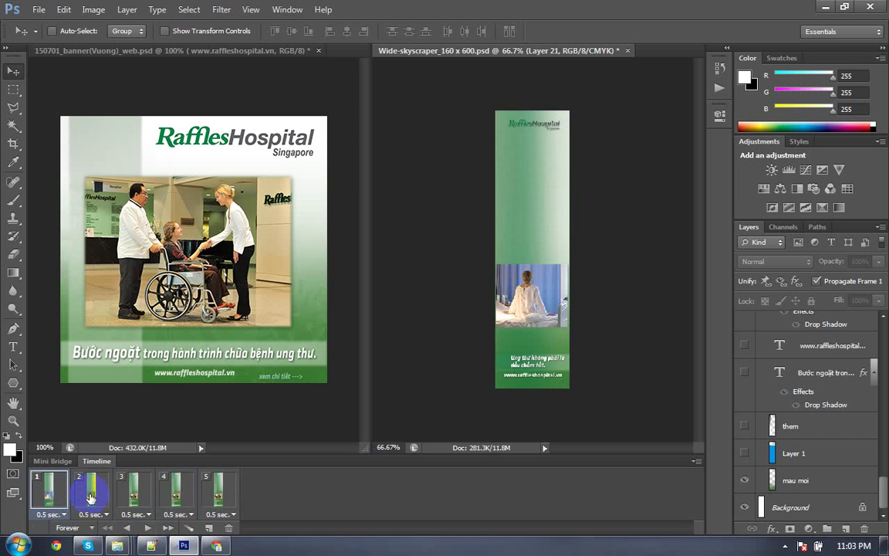
left_click(91, 497)
left_click(133, 498)
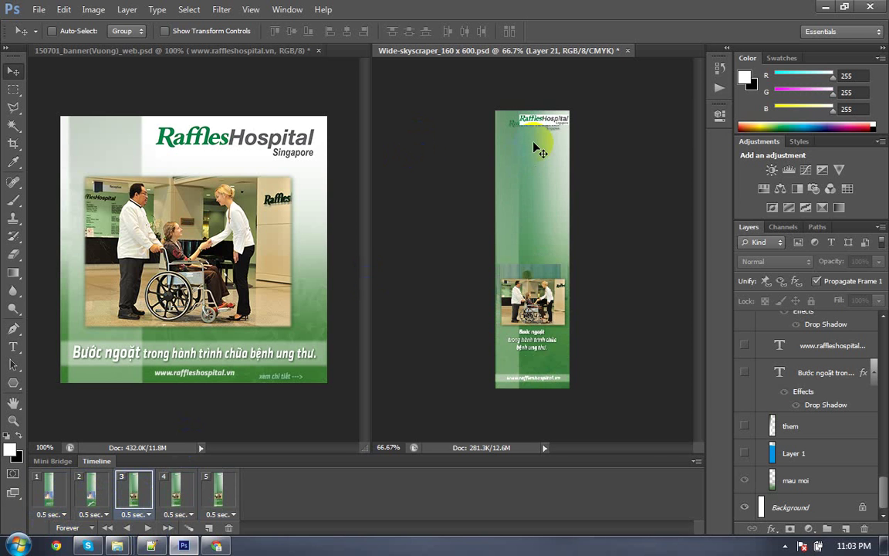
key("ctrl+plus")
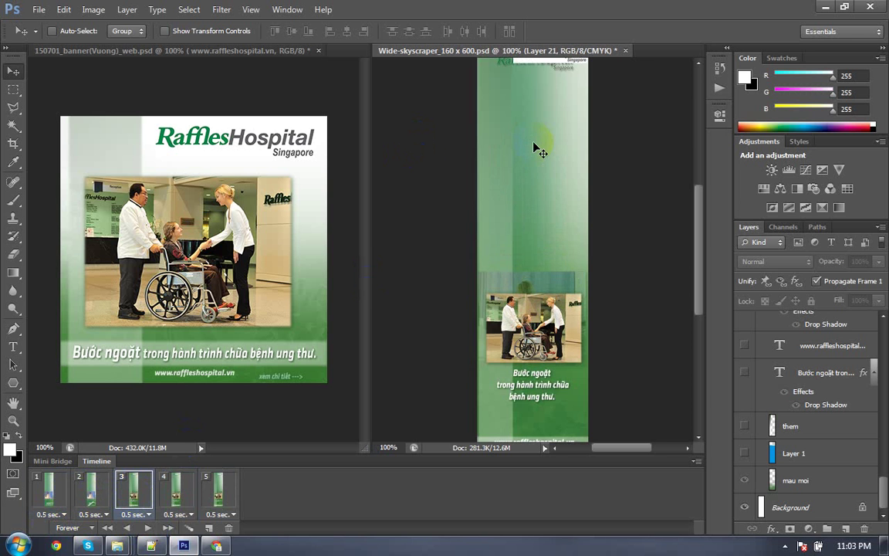
left_click_drag(505, 324, 547, 241)
scroll(520, 247, "up", 3)
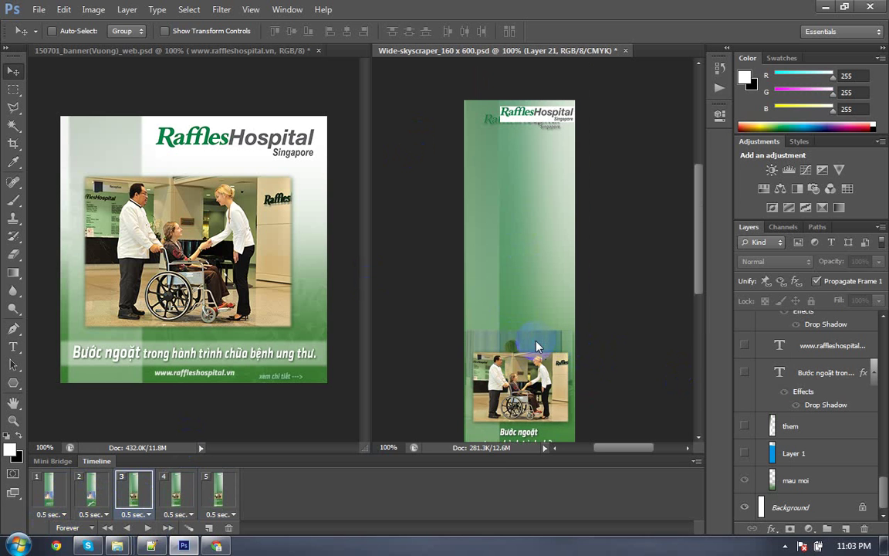
Step: Check the mau moi layer on frame 3 by hiding and showing it again
right_click(538, 348)
left_click(567, 380)
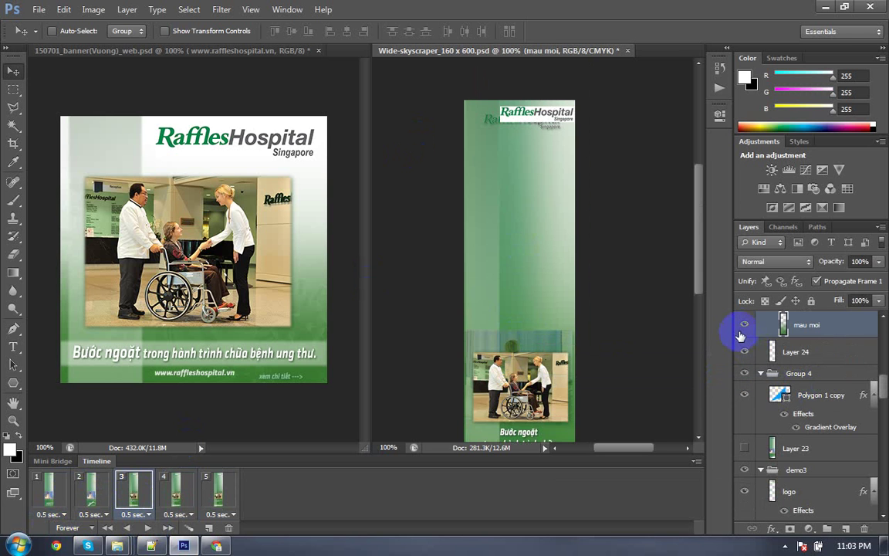
left_click(746, 328)
left_click(745, 328)
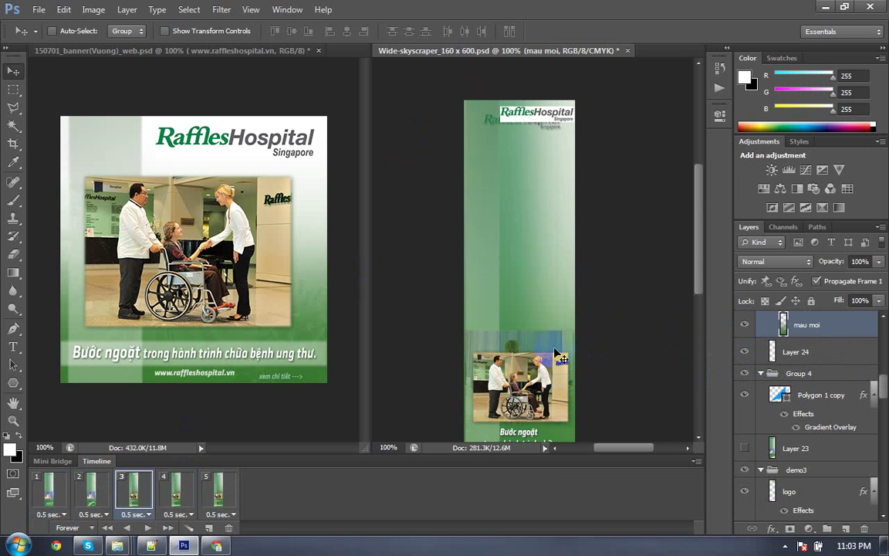
scroll(814, 347, "down", 3)
scroll(815, 353, "down", 2)
scroll(814, 357, "up", 2)
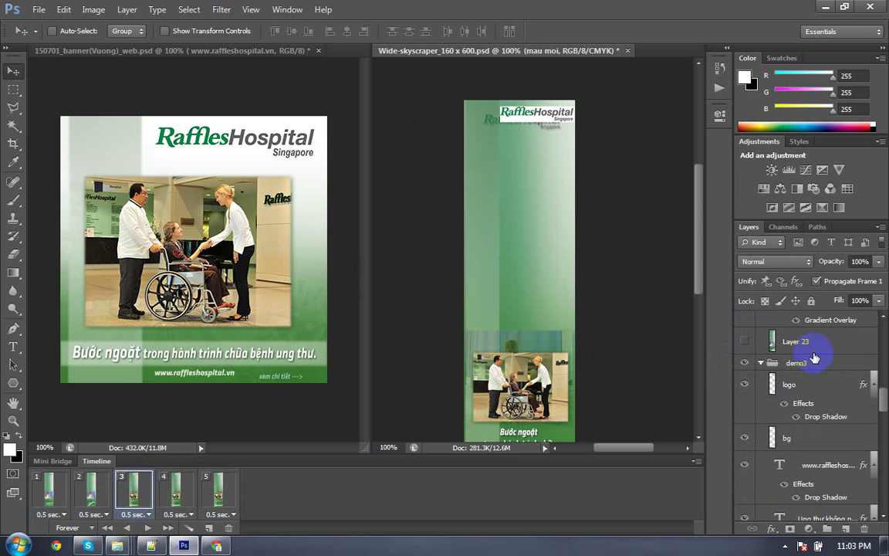
scroll(814, 357, "down", 4)
scroll(814, 358, "down", 2)
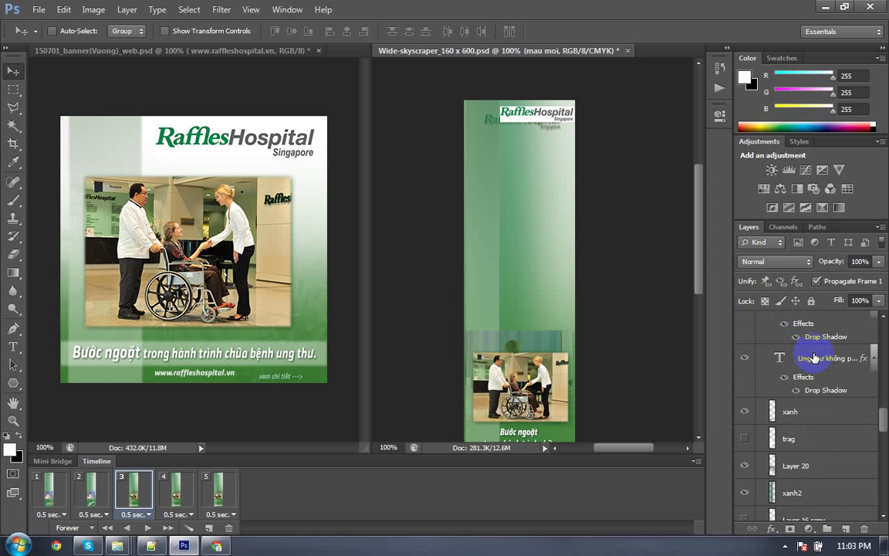
scroll(814, 355, "up", 6)
Step: Hide the demo3 green overlay in frames 3 and 5, then replay the animation
left_click(743, 365)
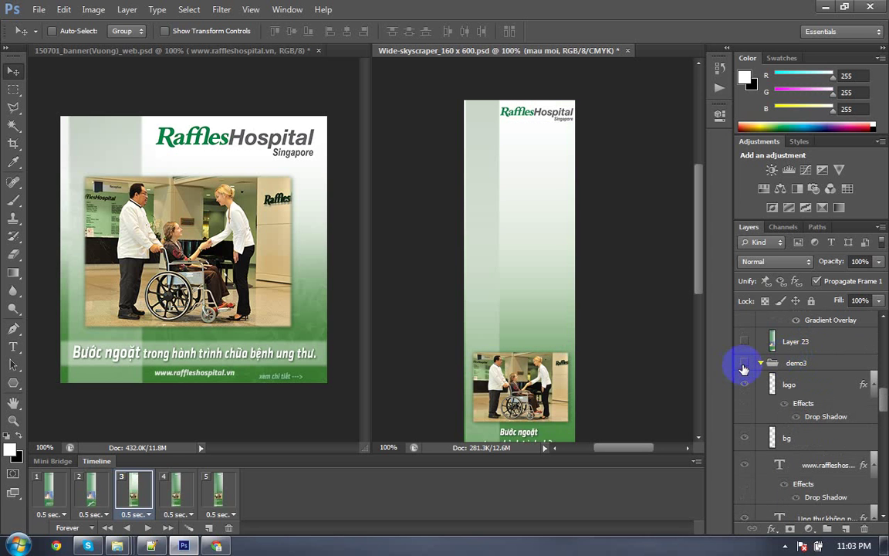
left_click(176, 488)
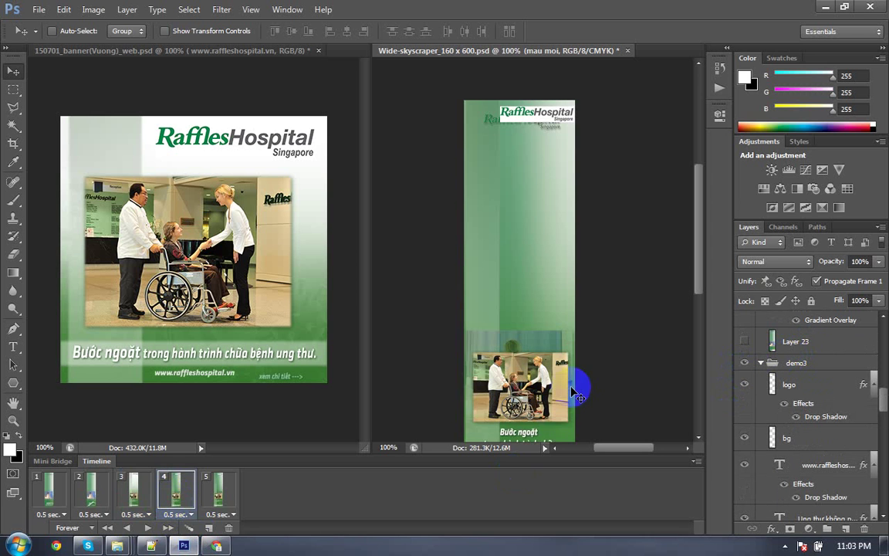
left_click(745, 366)
left_click(219, 488)
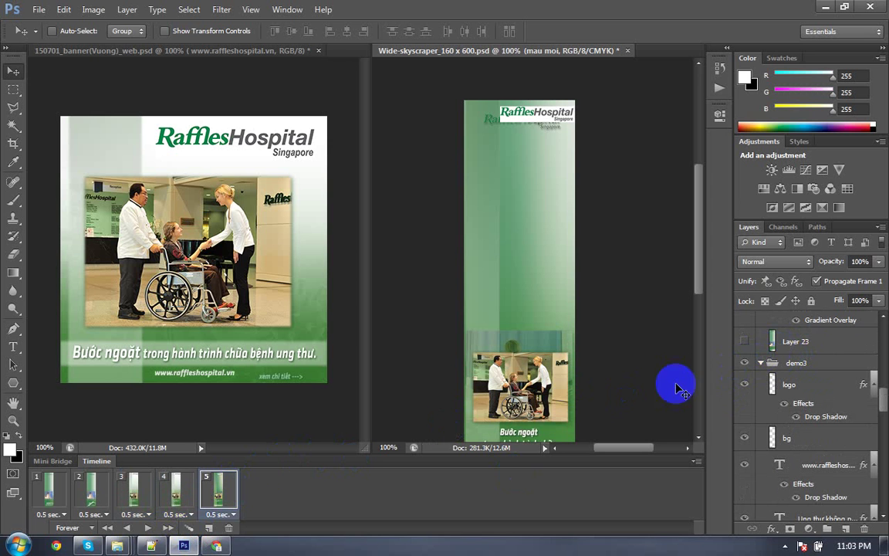
left_click(745, 364)
scroll(479, 328, "down", 1)
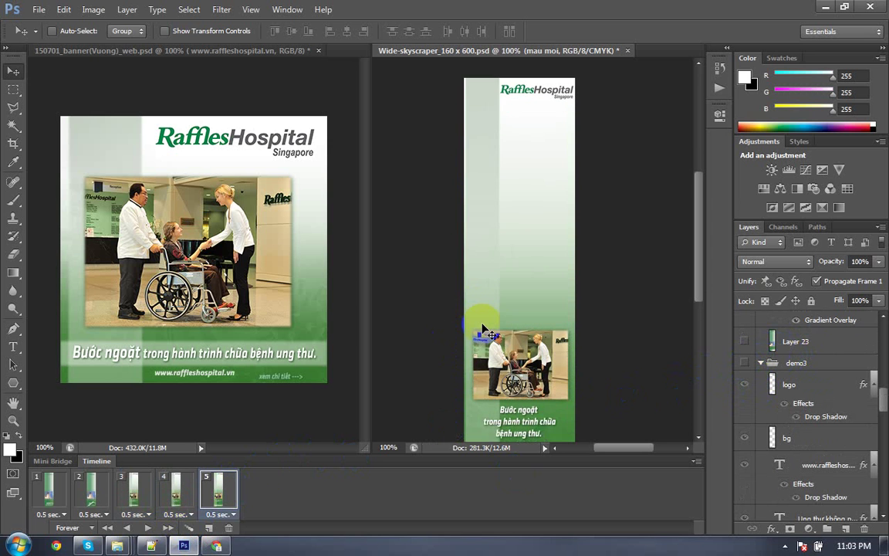
scroll(486, 330, "down", 1)
scroll(486, 330, "down", 1, "alt")
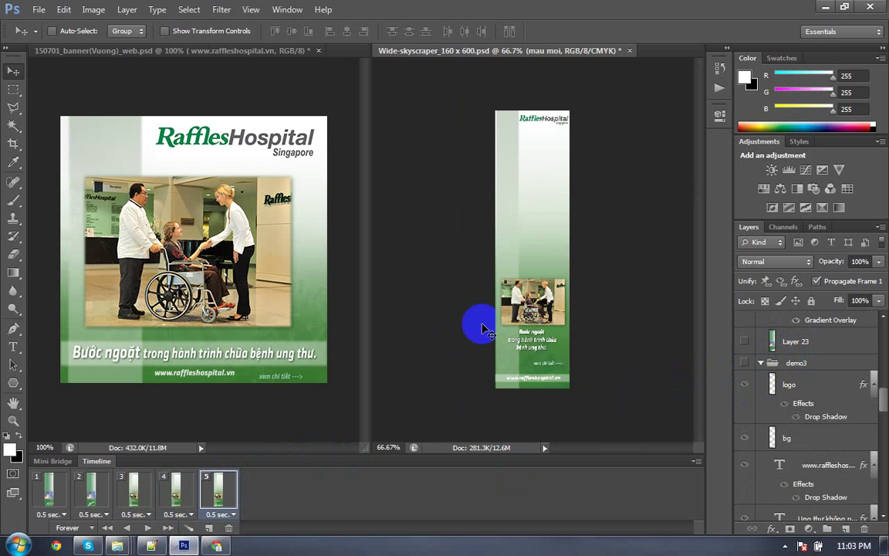
left_click(147, 528)
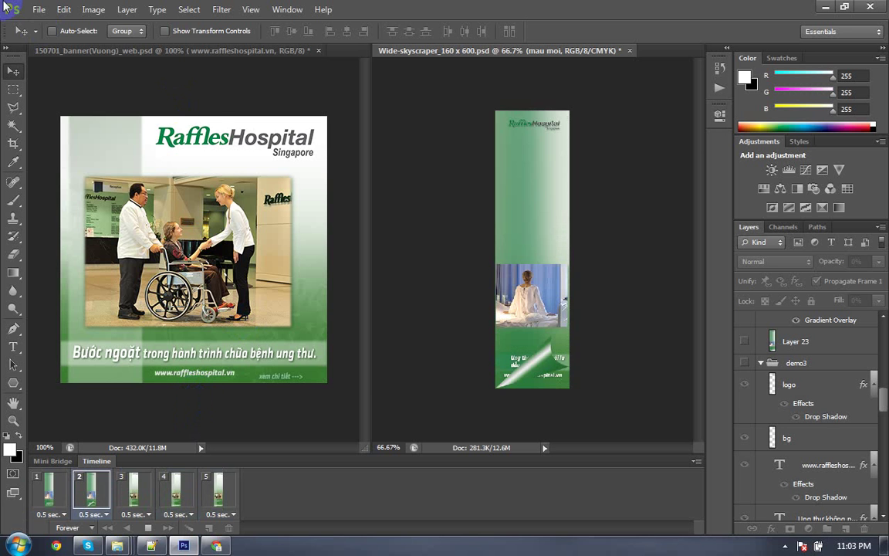
left_click(35, 12)
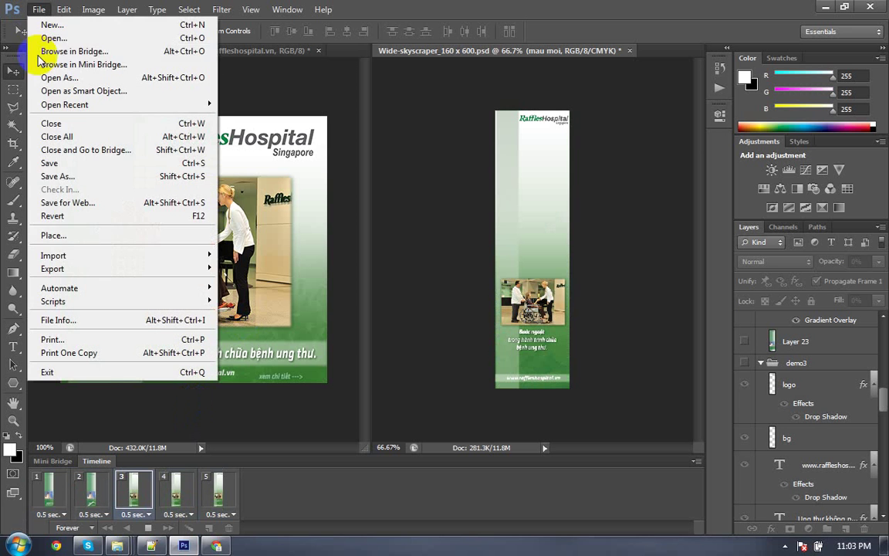
Step: Export the banner with Save for Web as Wide-skyscraper_160-x-600.gif on the Desktop
left_click(81, 201)
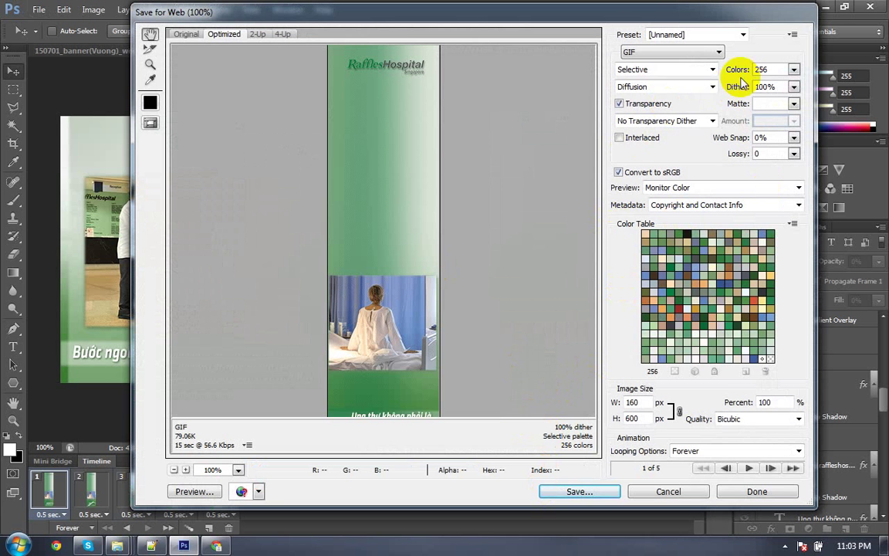
left_click(563, 491)
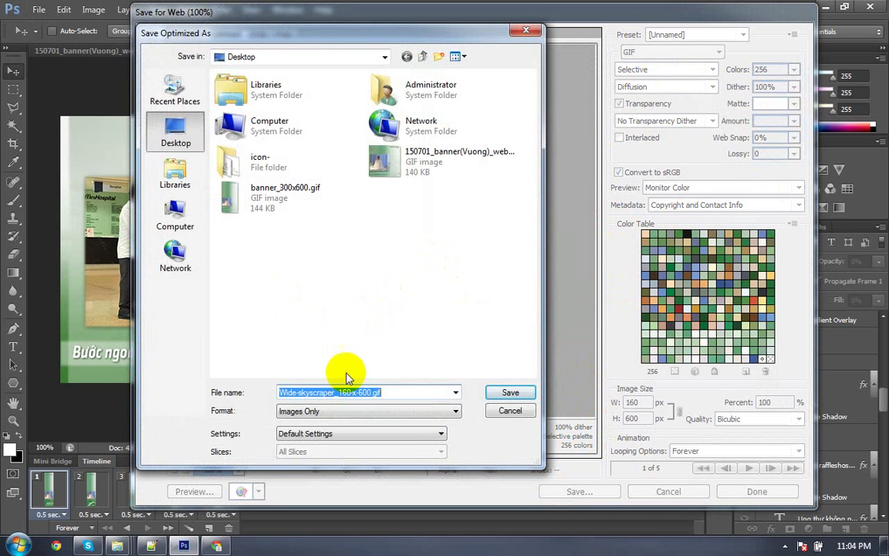
left_click(503, 396)
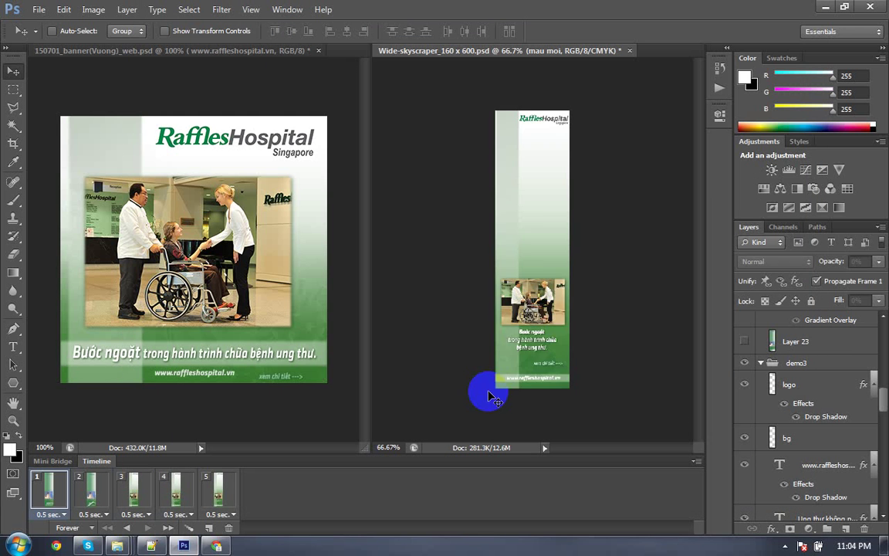
Step: Open Wide-skyscraper_160-x-600.gif from the desktop in Google Chrome with Open with
left_click(825, 7)
left_click(825, 7)
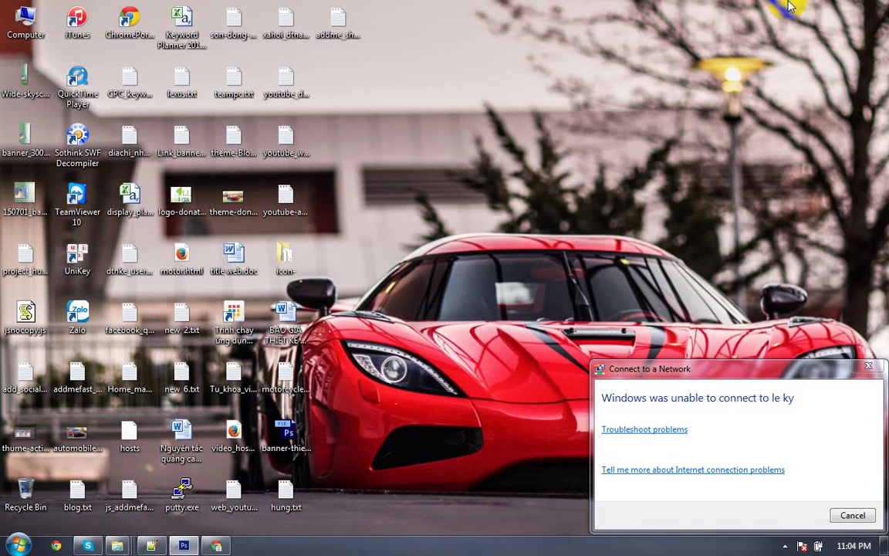
left_click(30, 147)
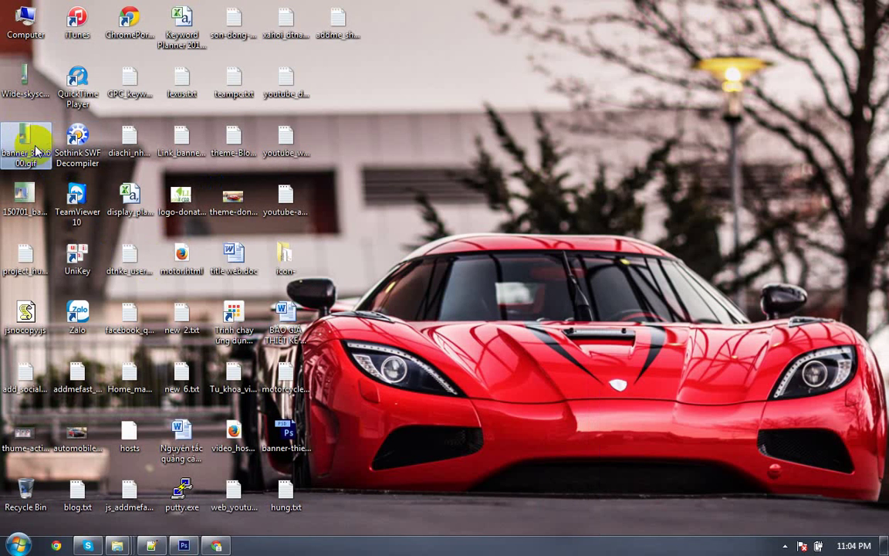
left_click(37, 86)
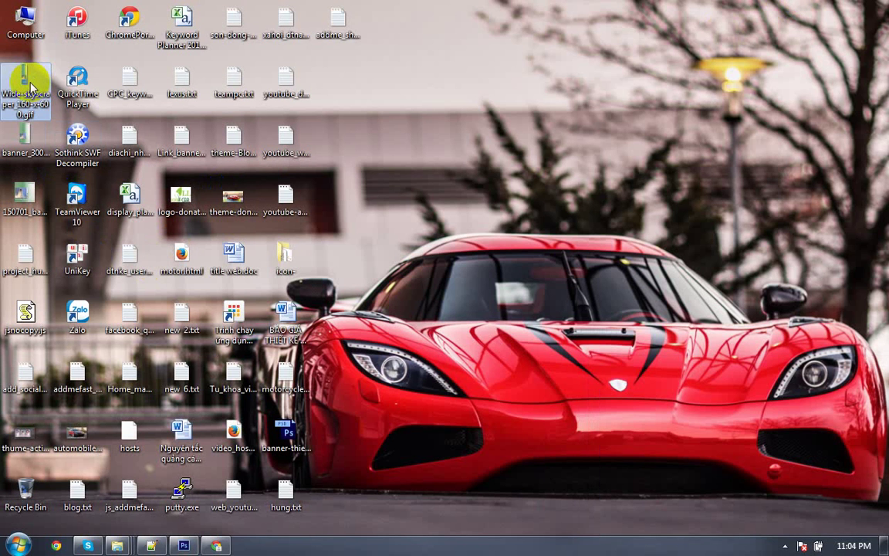
right_click(31, 86)
mouse_move(73, 203)
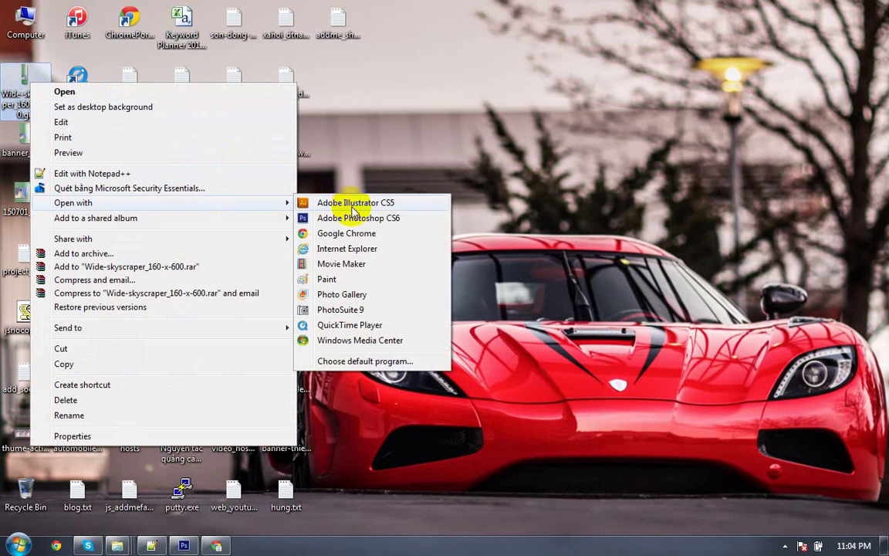
left_click(390, 234)
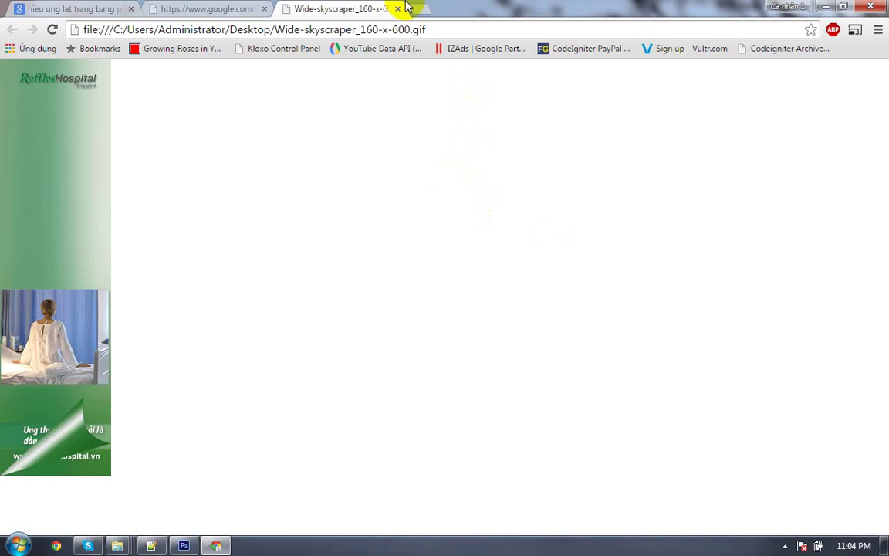
Step: Close the GIF preview and offline error tabs, leave a blank tab, and minimize Chrome
key("Tab")
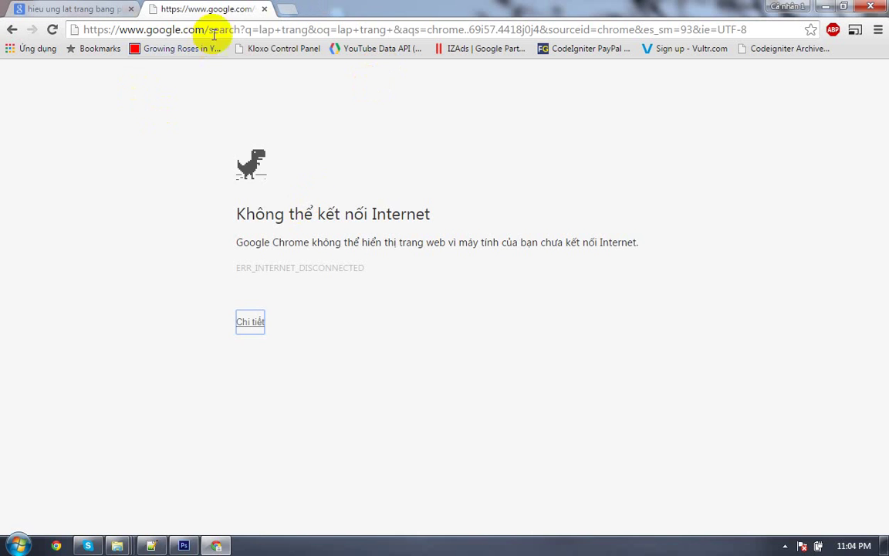
left_click(265, 9)
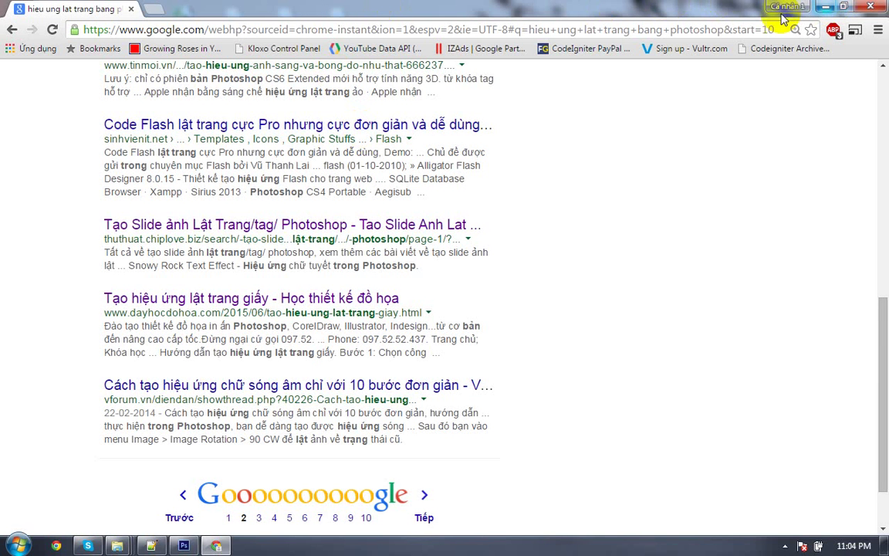
left_click(153, 8)
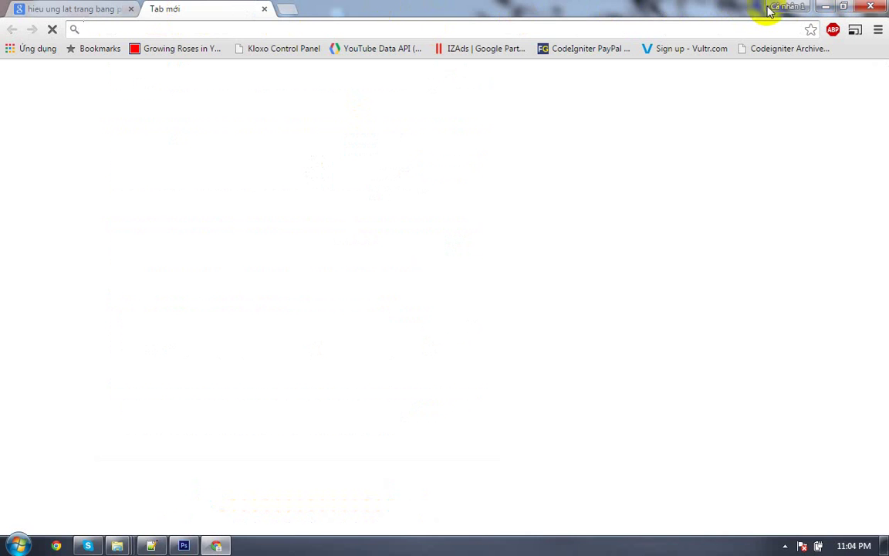
left_click(824, 7)
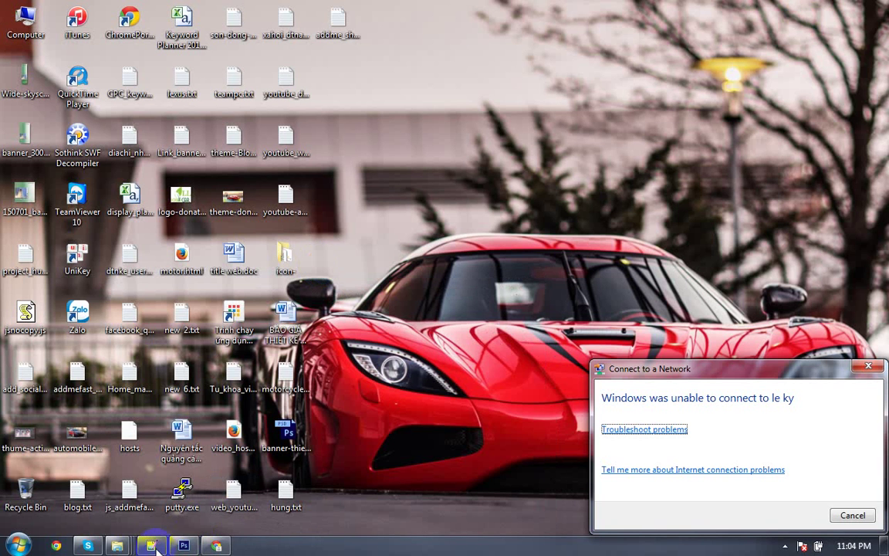
Step: Add an x after the Skyscraper 120 x 600 and Wide skyscraper 160 x 600 lines in project_hung.txt
left_click(183, 547)
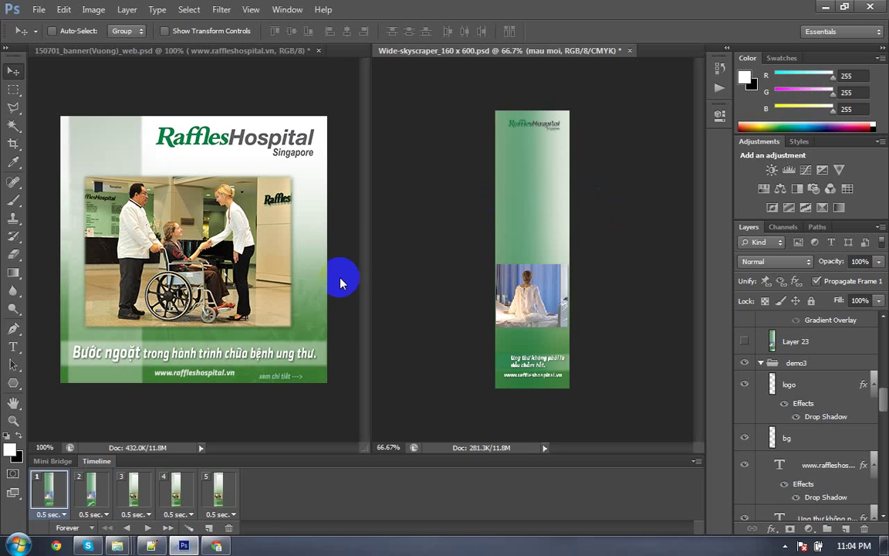
left_click(151, 545)
left_click(234, 188)
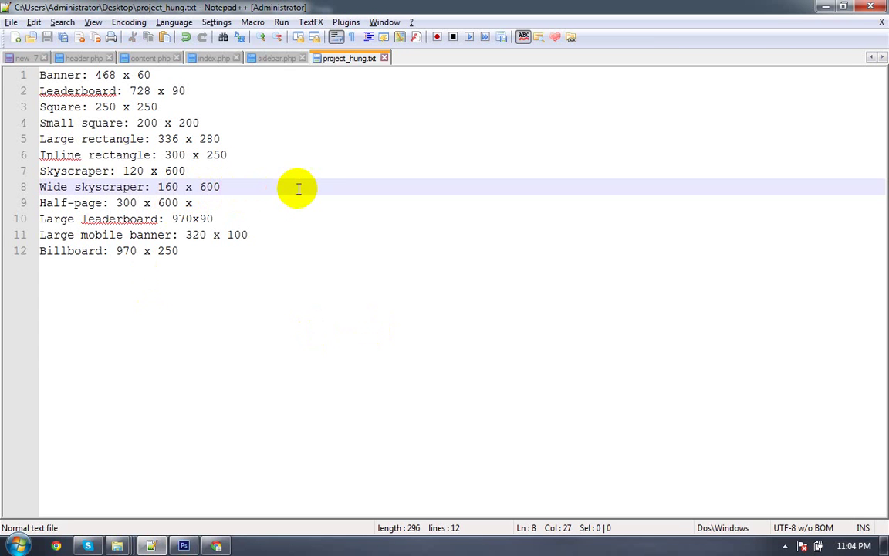
type(" x")
left_click(209, 171)
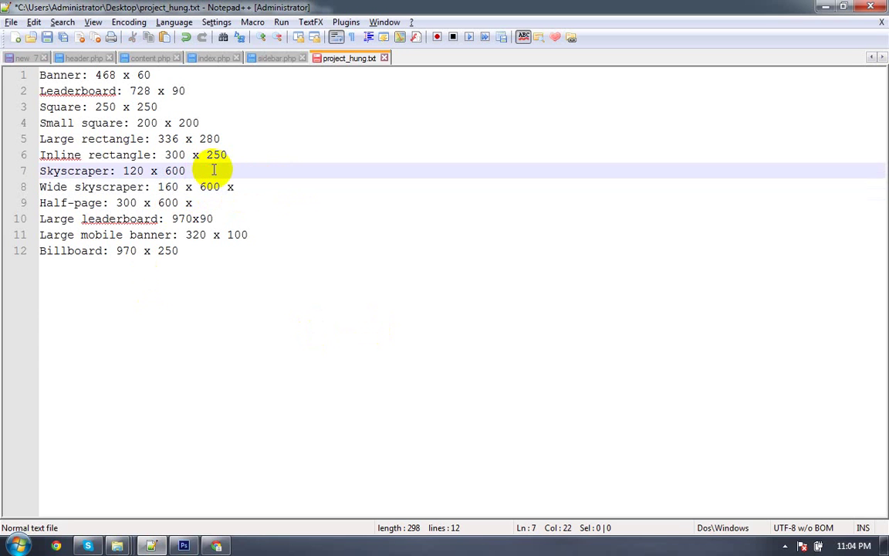
type("x")
left_click(191, 186)
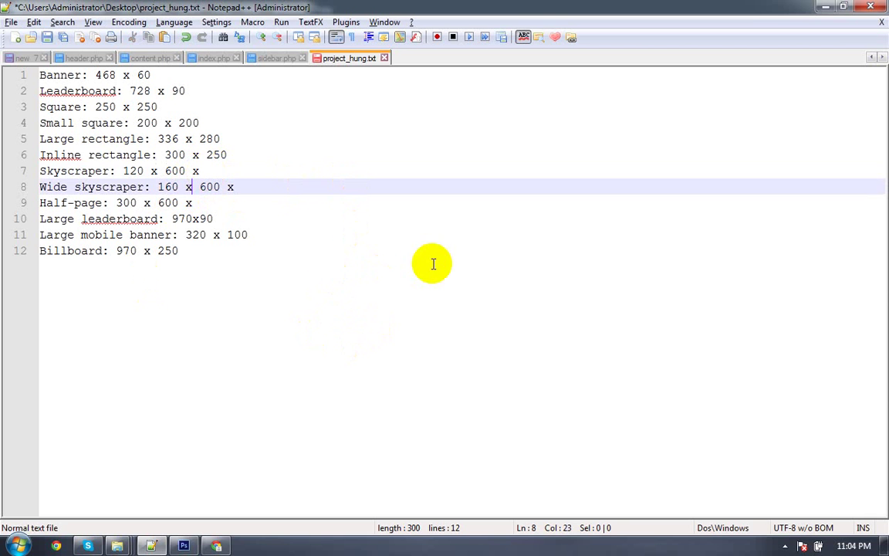
left_click(60, 154)
left_click(179, 171)
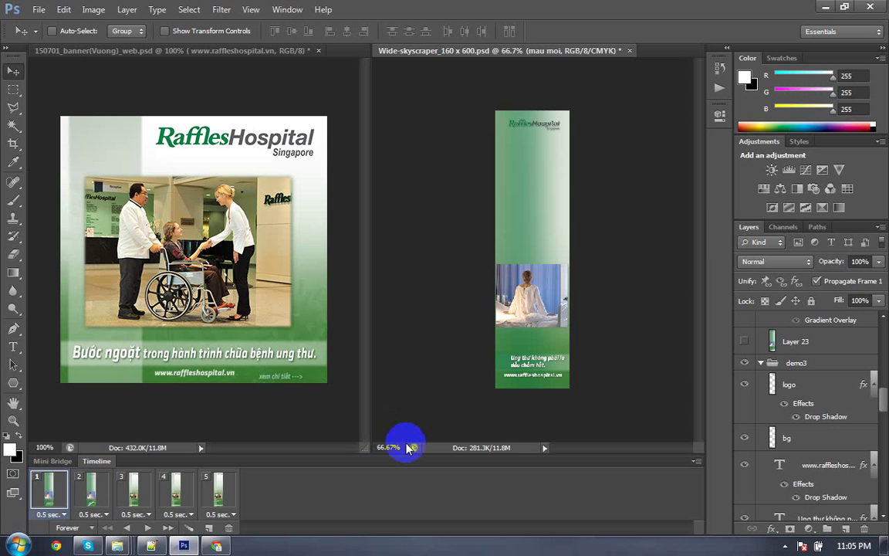
Step: Save and close the 160x600 skyscraper, then create a new 120 x 600 px document
key("ctrl+s")
key("ctrl+w")
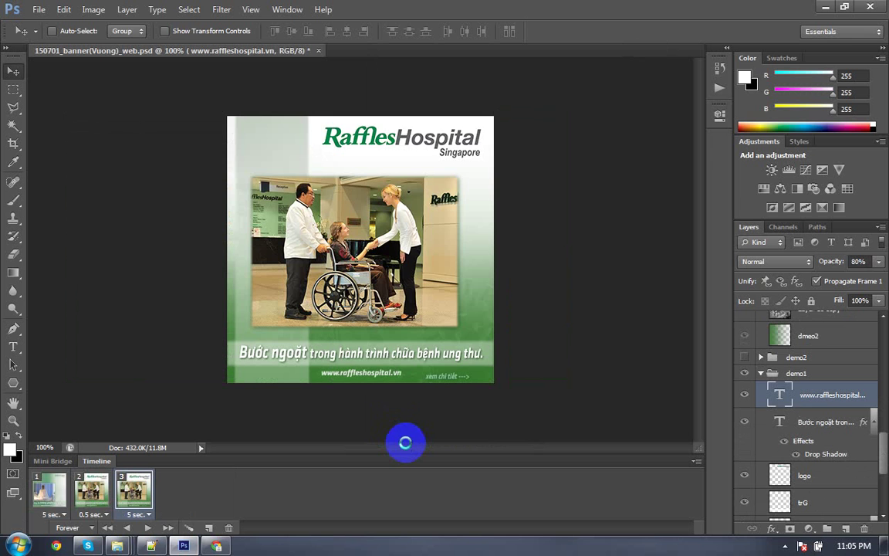
key("ctrl+n")
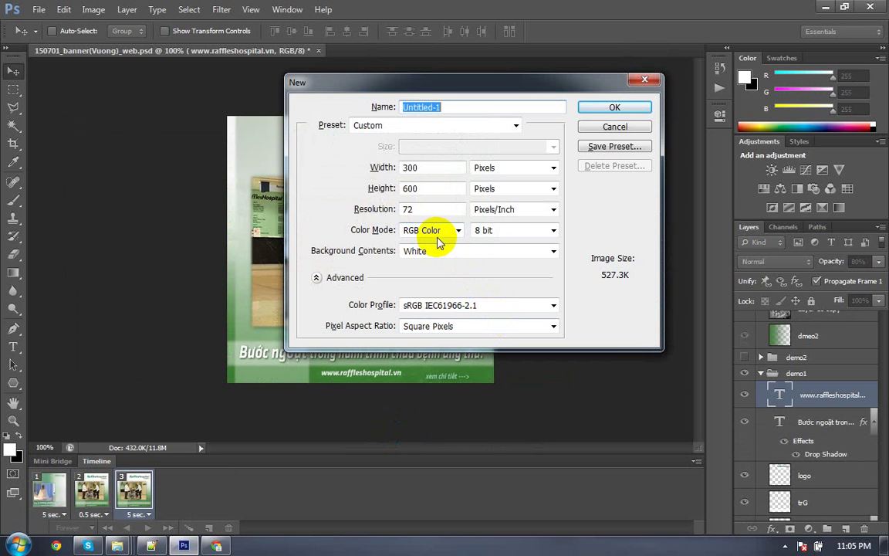
double_click(409, 168)
type("12")
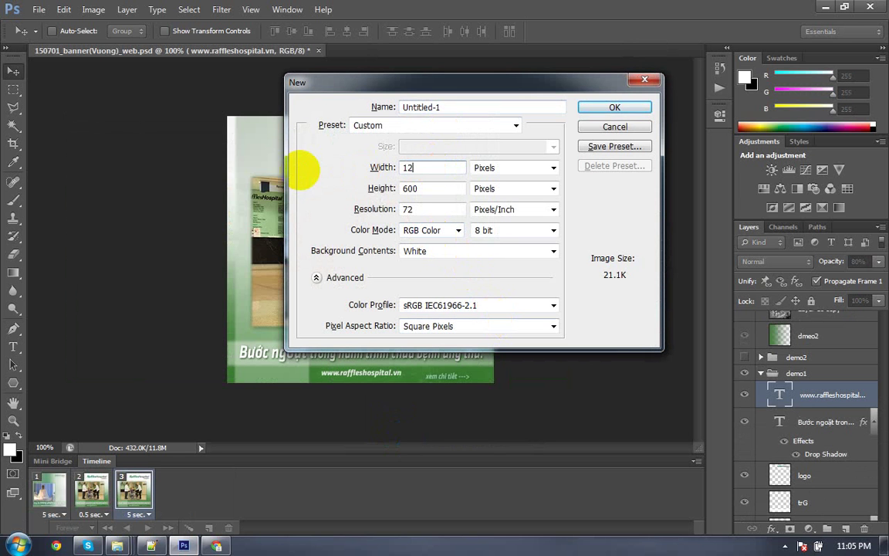
type("0")
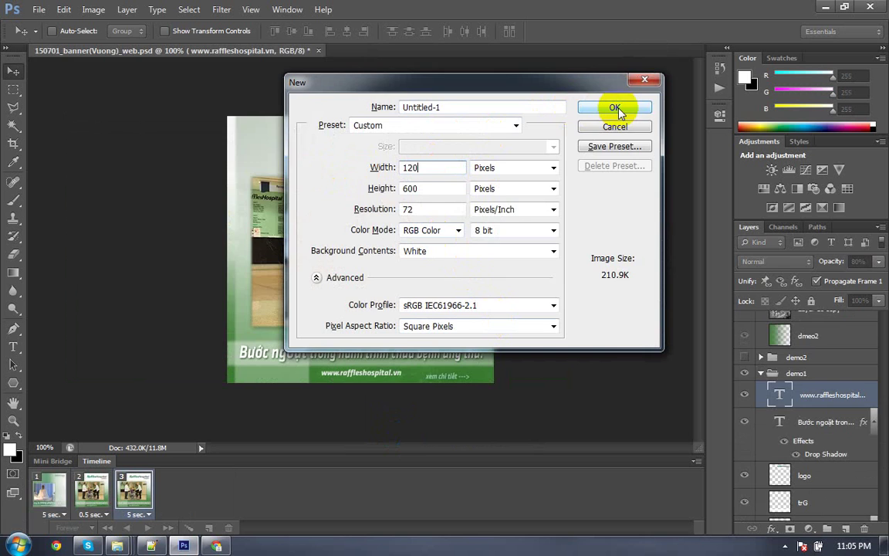
left_click(615, 108)
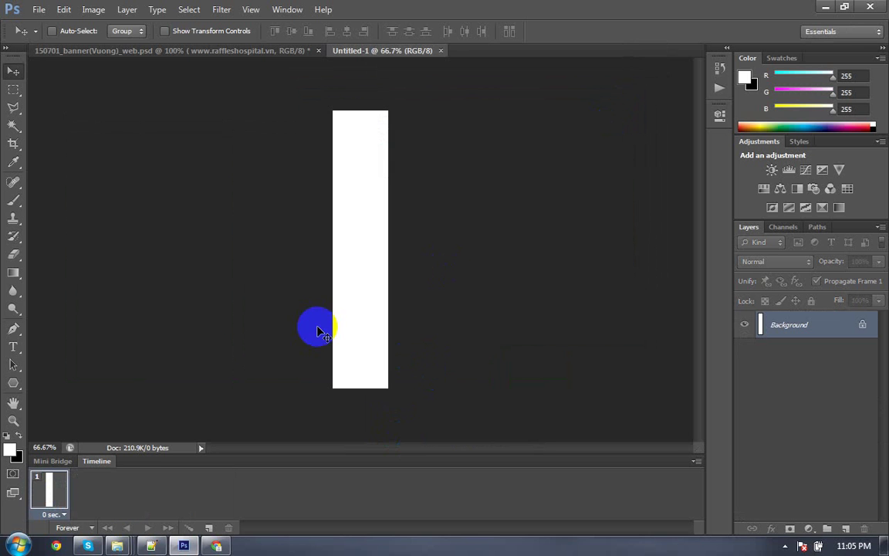
Step: In the square 150701_banner, hide and re-show the demo1 group to check its content
left_click(223, 54)
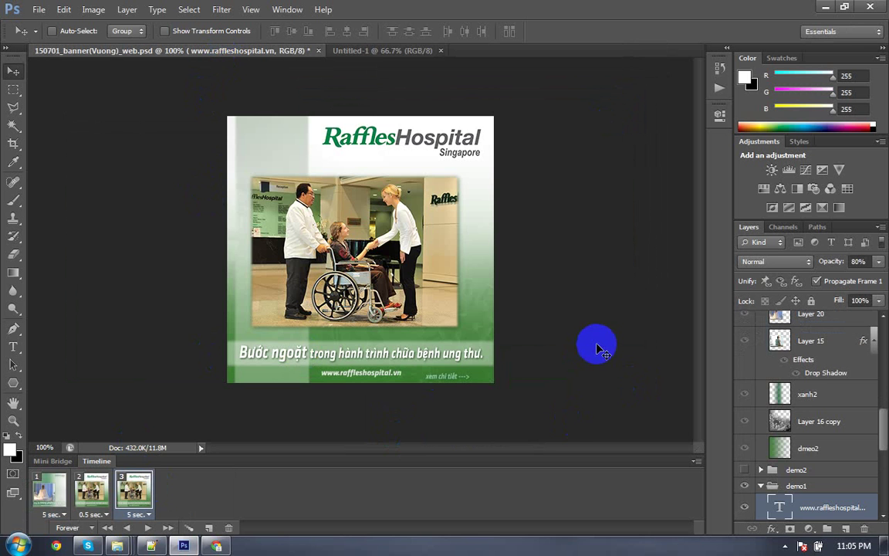
scroll(813, 438, "down", 2)
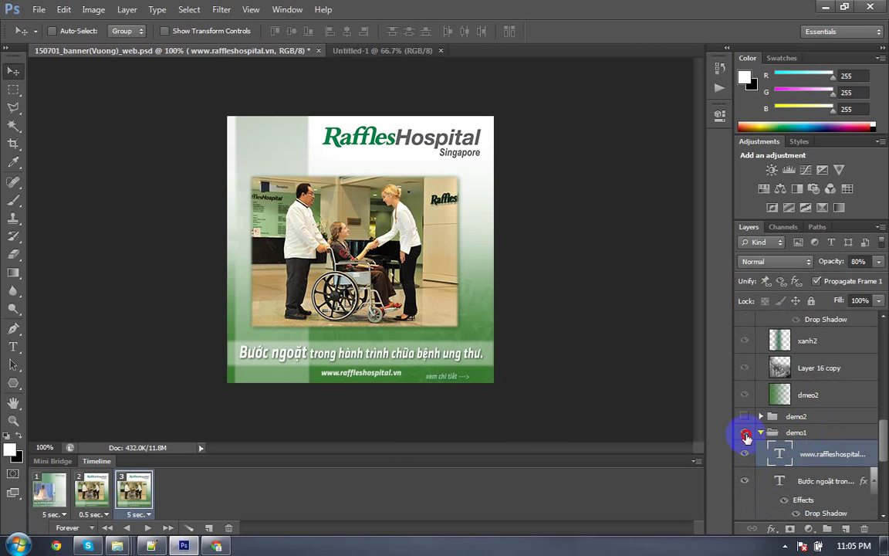
left_click(746, 433)
left_click(746, 433)
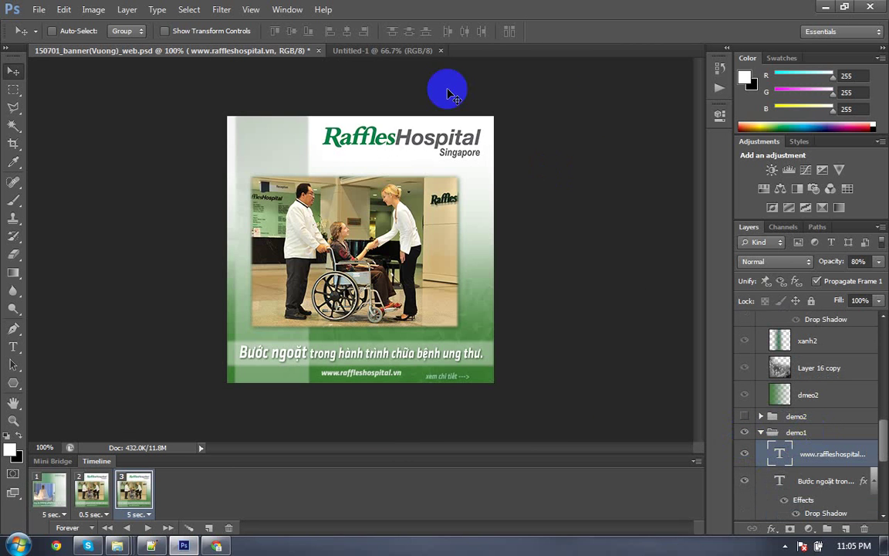
left_click(296, 12)
mouse_move(295, 26)
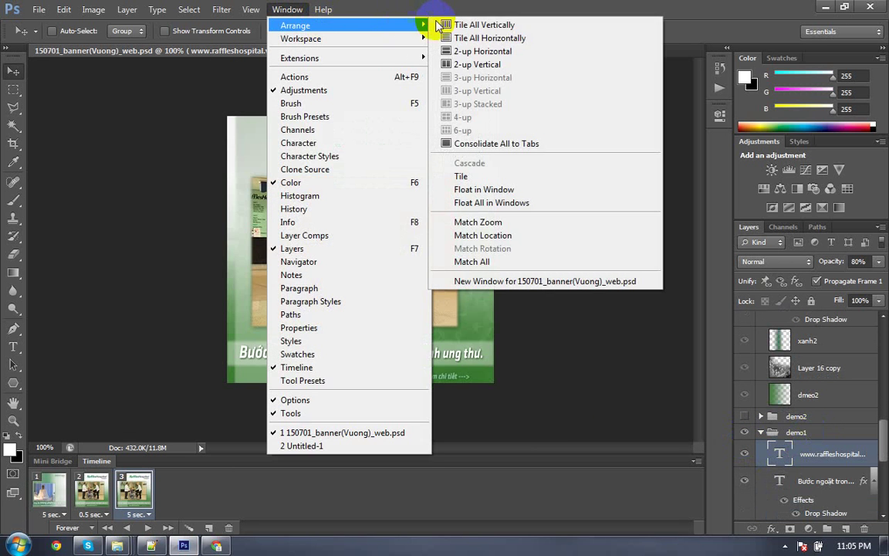
Step: Tile the documents vertically and drag the demo1 group onto the Untitled-1 canvas
left_click(453, 25)
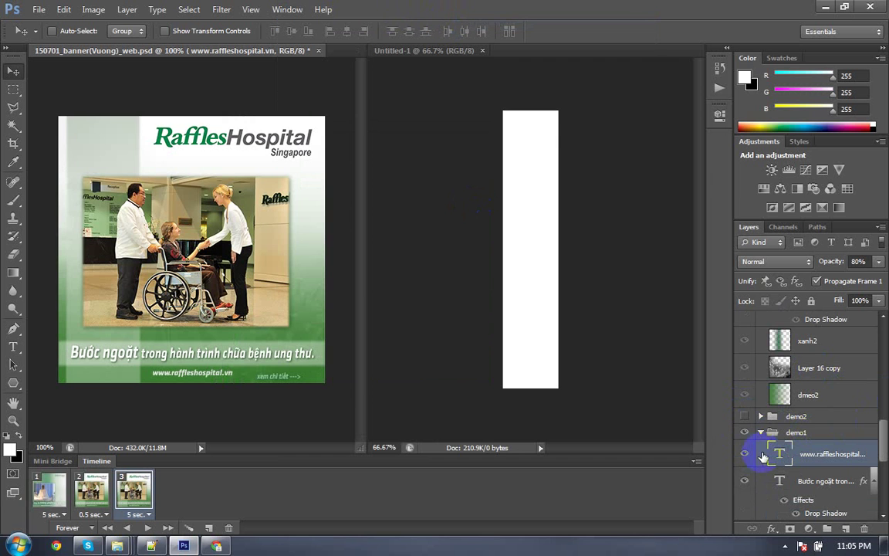
left_click_drag(795, 434, 588, 318)
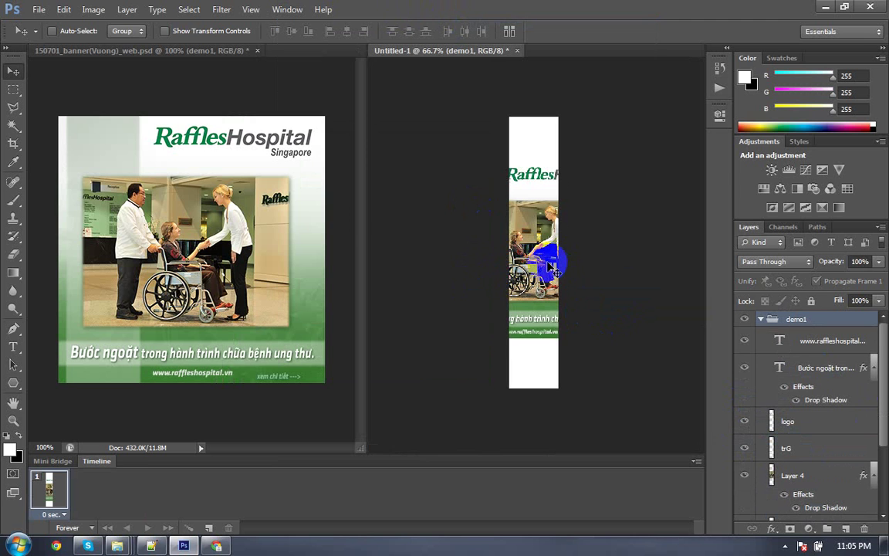
Step: Shrink the Raffles Hospital logo to about 60% and move it up above the photo
key("f")
key("ctrl+plus")
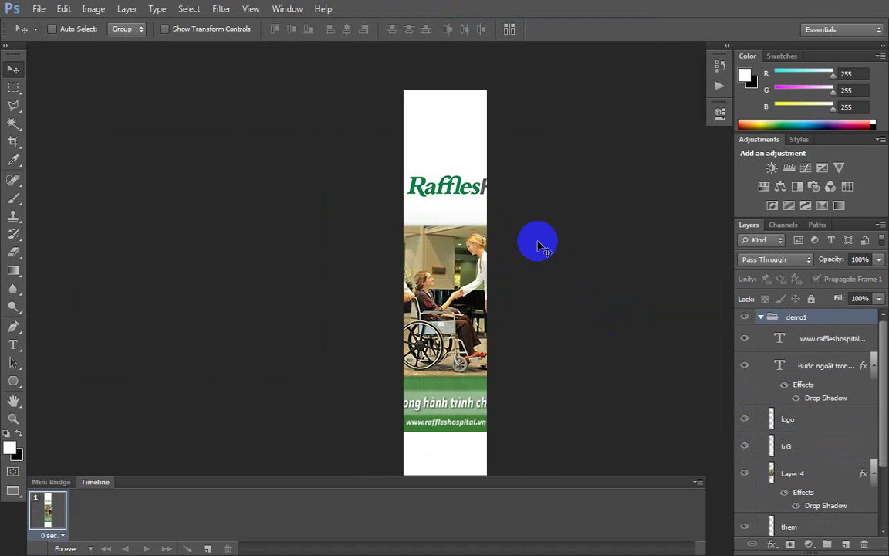
right_click(450, 190)
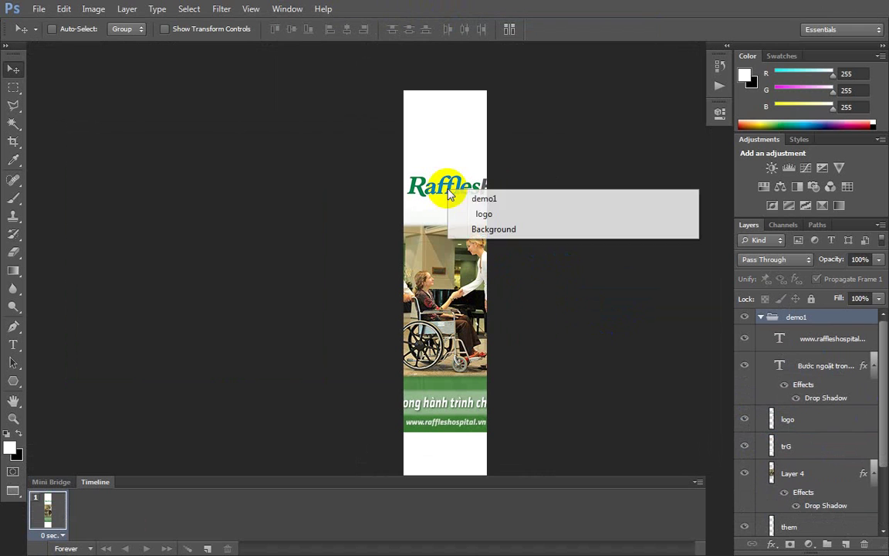
left_click(481, 214)
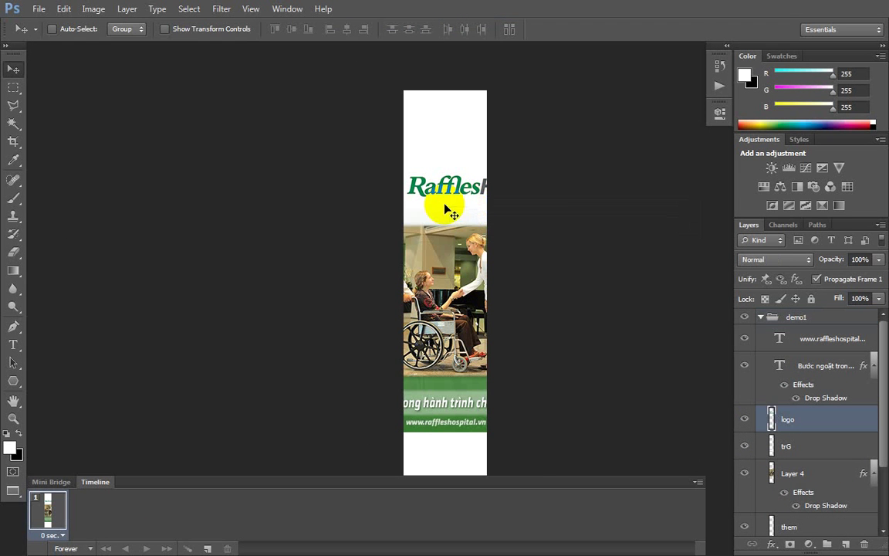
key("ctrl+t")
left_click_drag(566, 208, 535, 201)
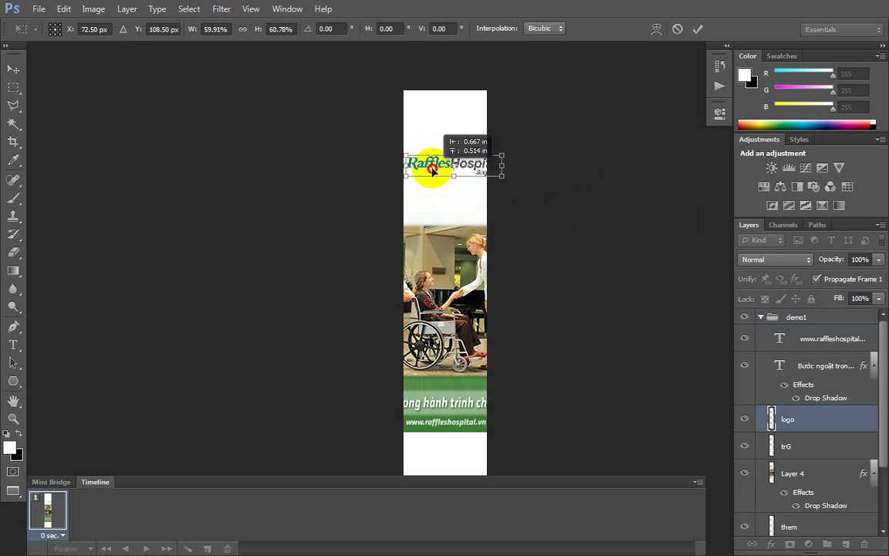
left_click_drag(470, 197, 435, 172)
key("Return")
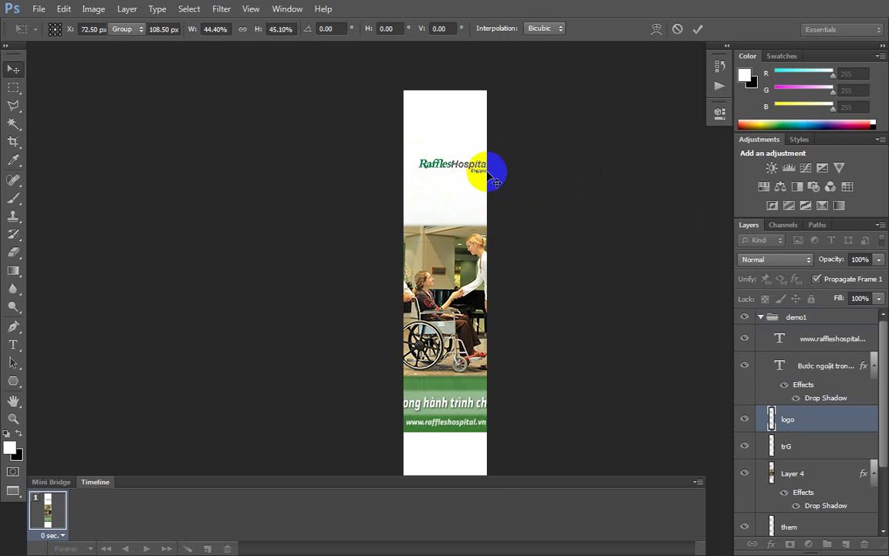
key("ctrl+plus")
left_click_drag(423, 129, 461, 288)
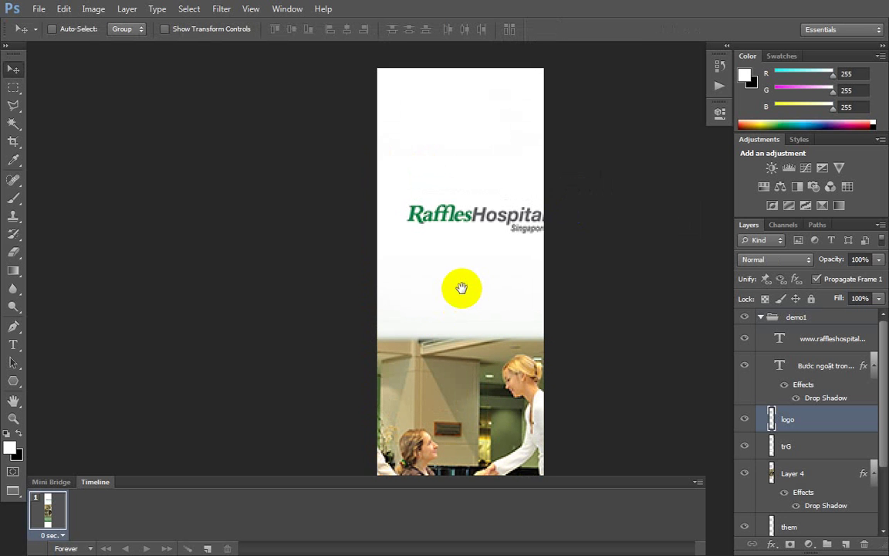
left_click_drag(482, 242, 454, 133)
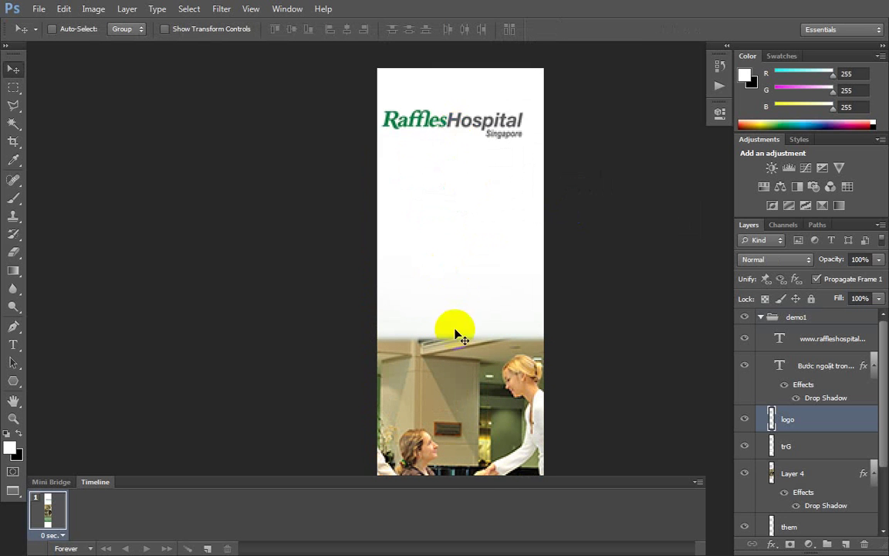
left_click_drag(455, 327, 454, 183)
Step: Scale the Layer 4 wheelchair photo down to fit the narrow canvas and shift it slightly left
right_click(461, 282)
left_click(474, 302)
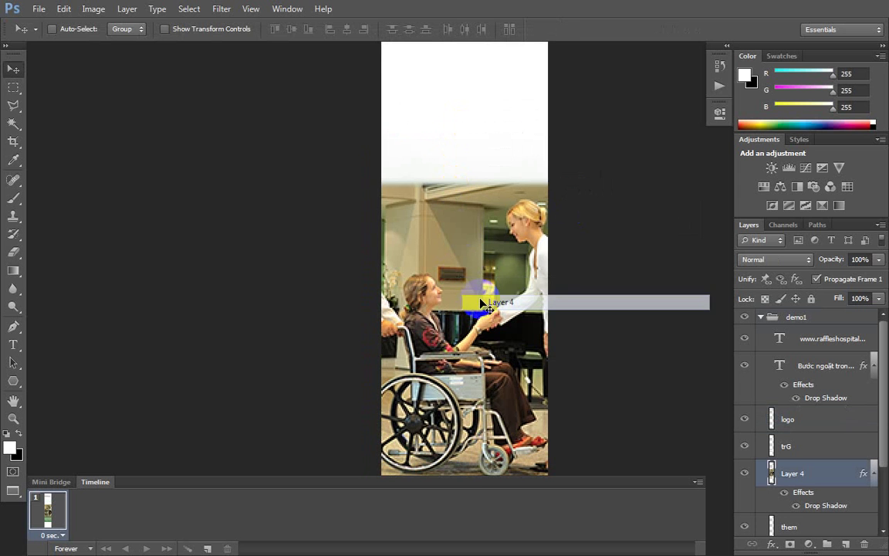
key("ctrl+t")
left_click_drag(242, 182, 315, 234)
left_click_drag(454, 317, 472, 288)
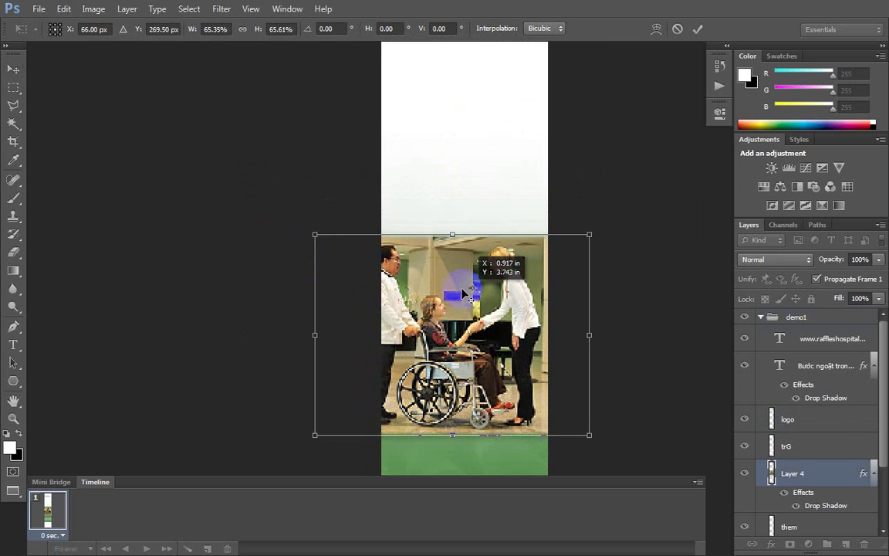
left_click_drag(337, 244, 340, 245)
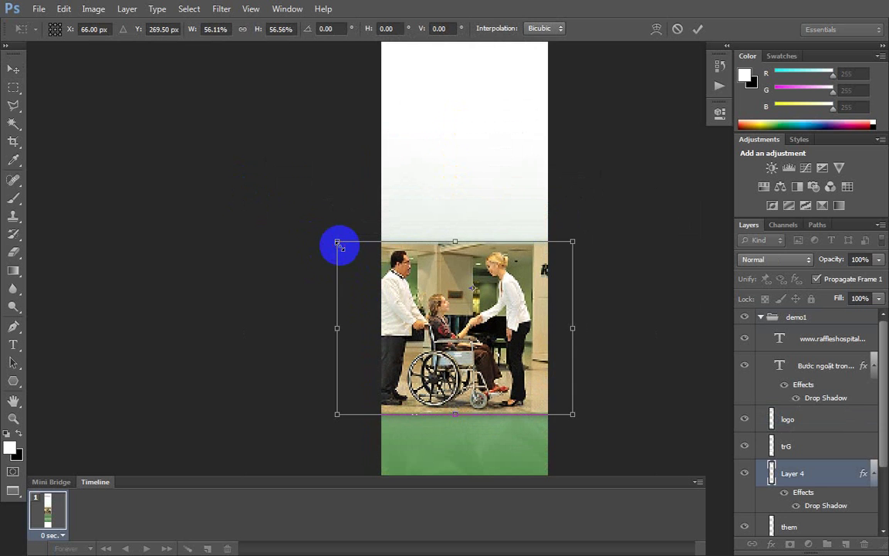
double_click(500, 369)
left_click_drag(498, 355, 484, 353)
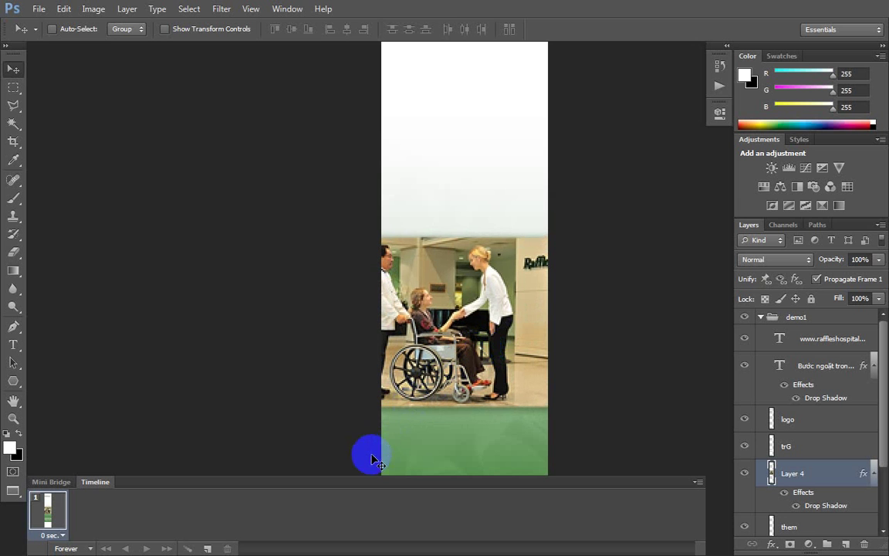
key("ctrl+t")
left_click_drag(317, 408, 372, 379)
double_click(499, 345)
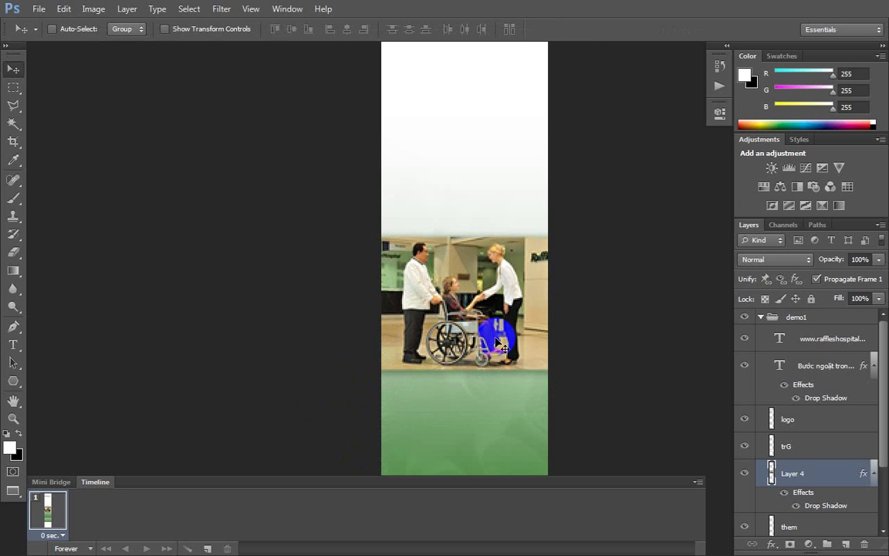
left_click_drag(580, 353, 524, 187)
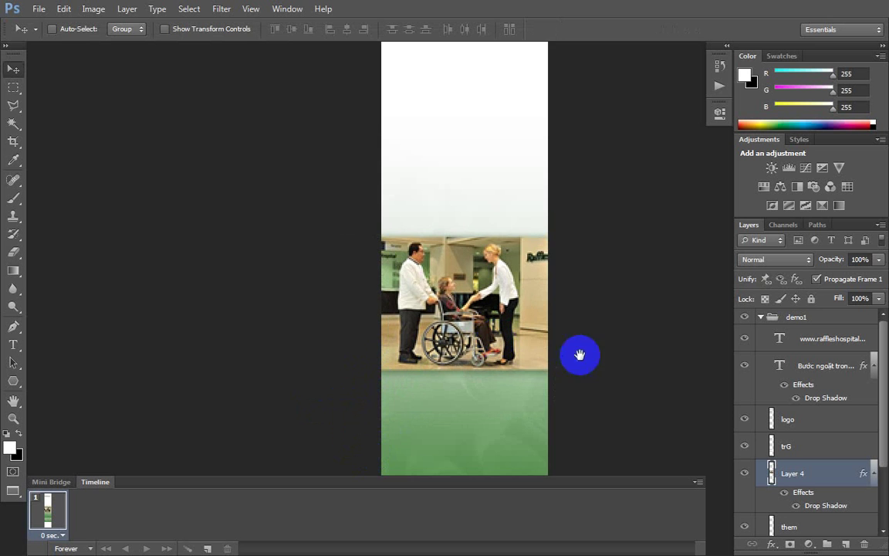
left_click_drag(462, 388, 469, 269)
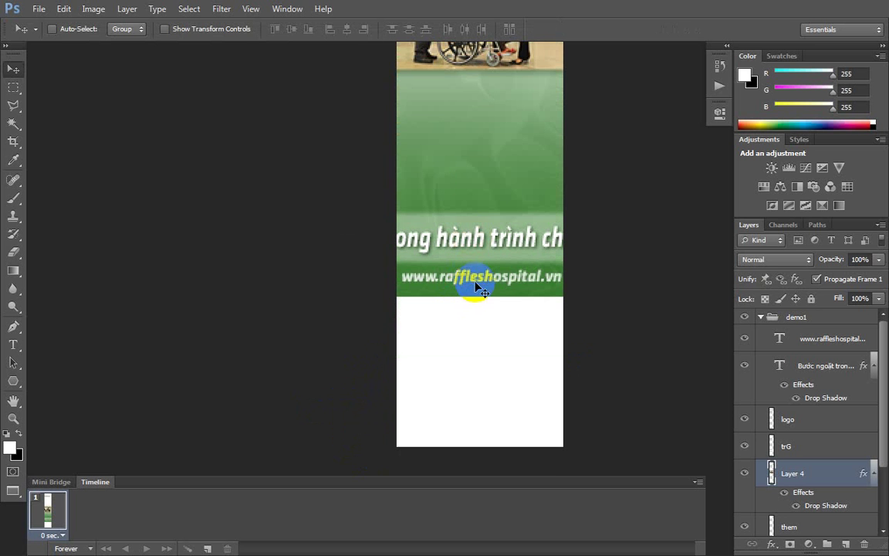
right_click(479, 279)
left_click(539, 299)
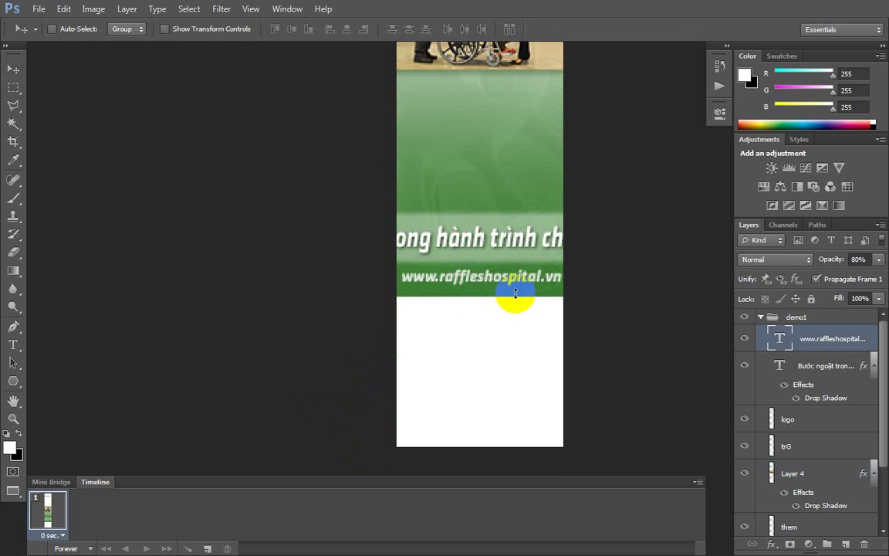
key("ctrl+t")
left_click_drag(225, 272, 254, 276)
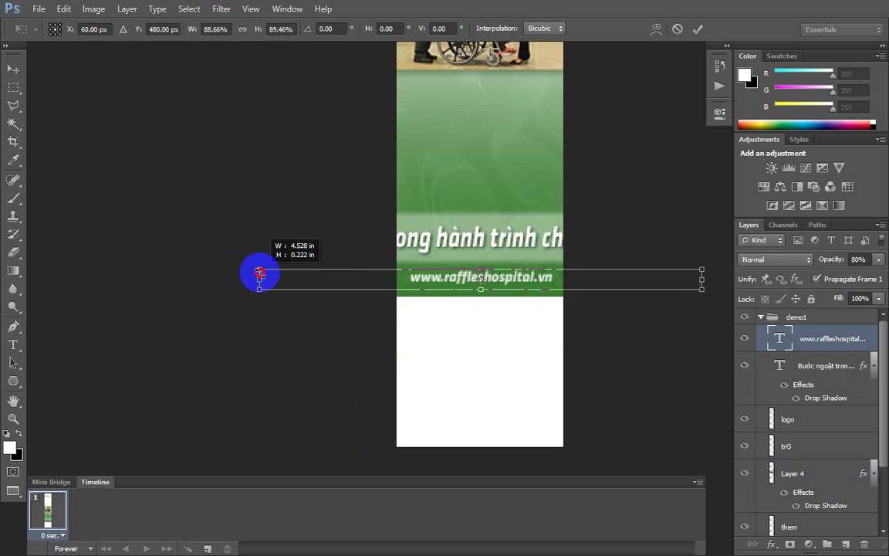
double_click(482, 278)
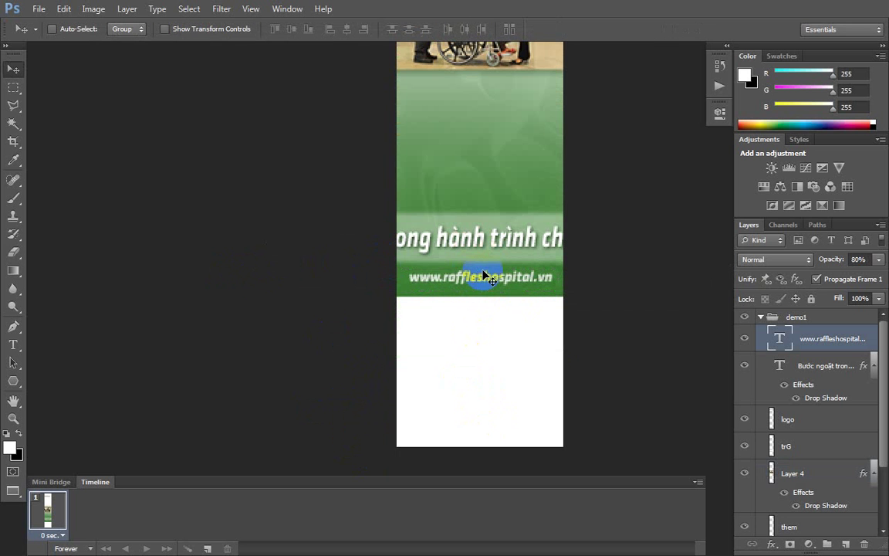
left_click_drag(482, 280, 482, 413)
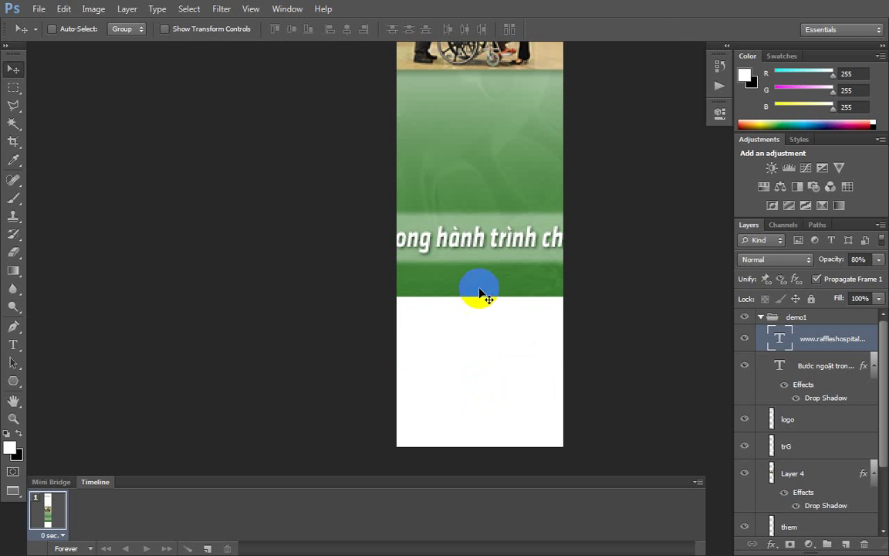
Step: Move Layer 16 and the mau moi layer down 1.5 inches together
right_click(480, 292)
left_click(521, 313)
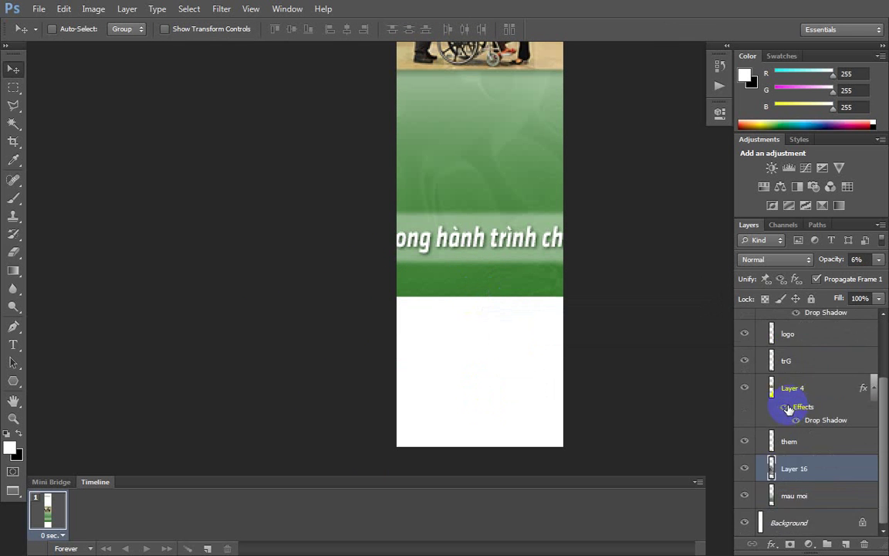
left_click(794, 498, "shift")
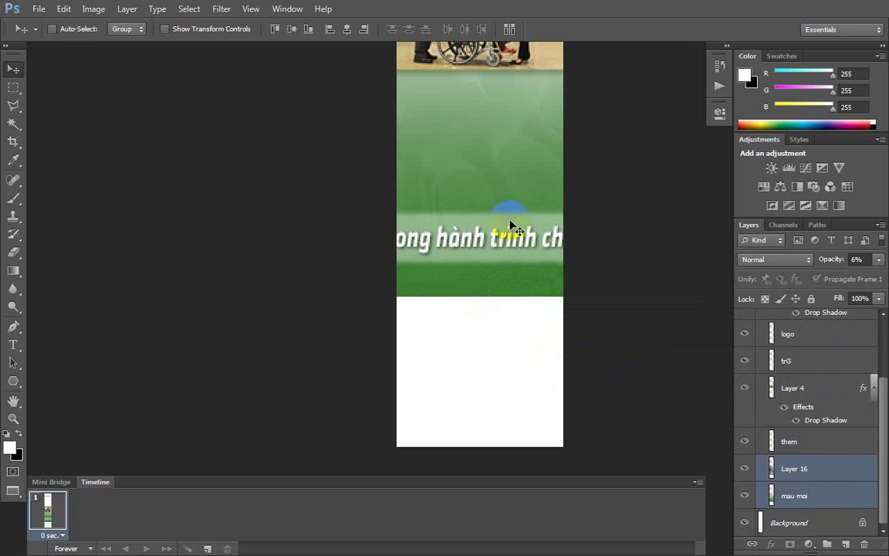
left_click_drag(494, 214, 492, 335)
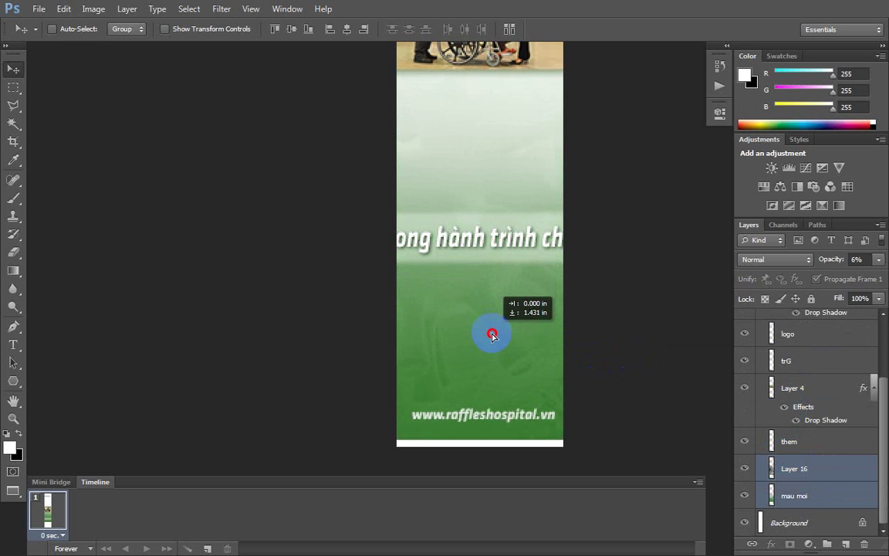
Step: Move the translucent trG stripe down so it sits behind the URL text
right_click(475, 417)
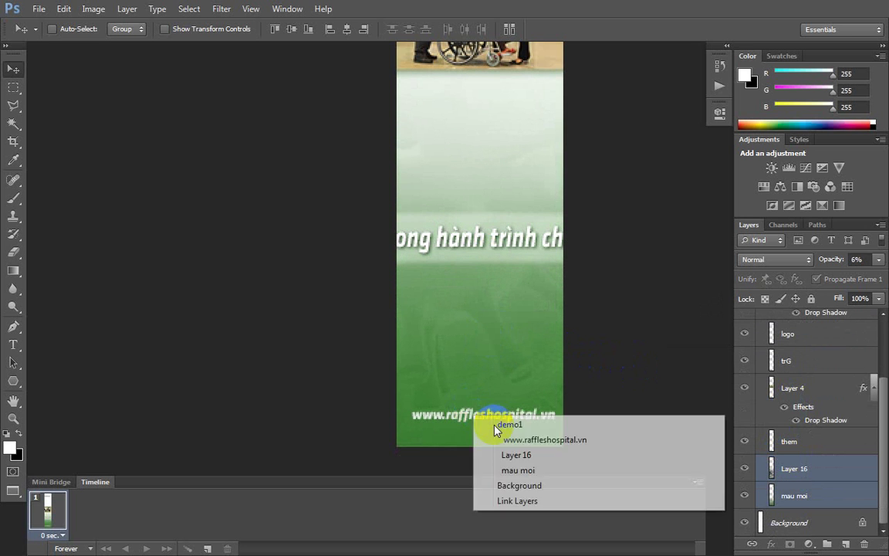
left_click(498, 437)
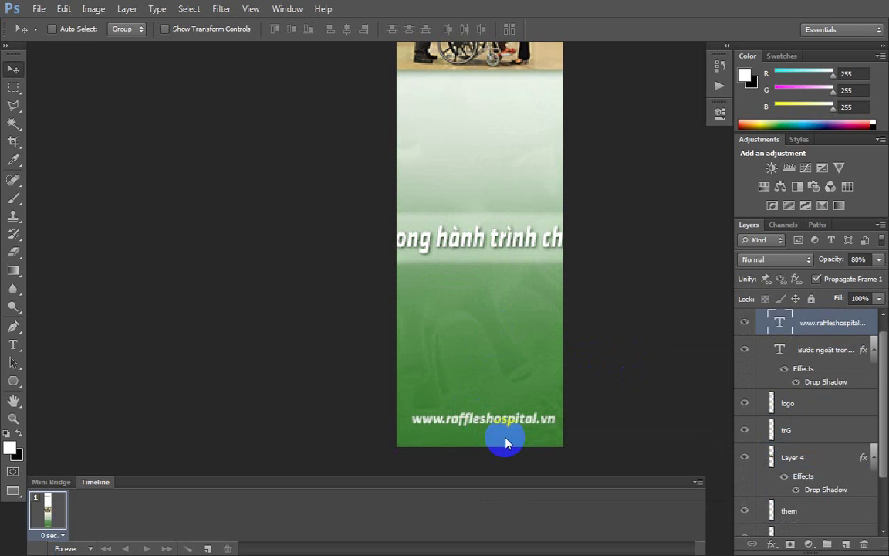
right_click(493, 246)
left_click(512, 275)
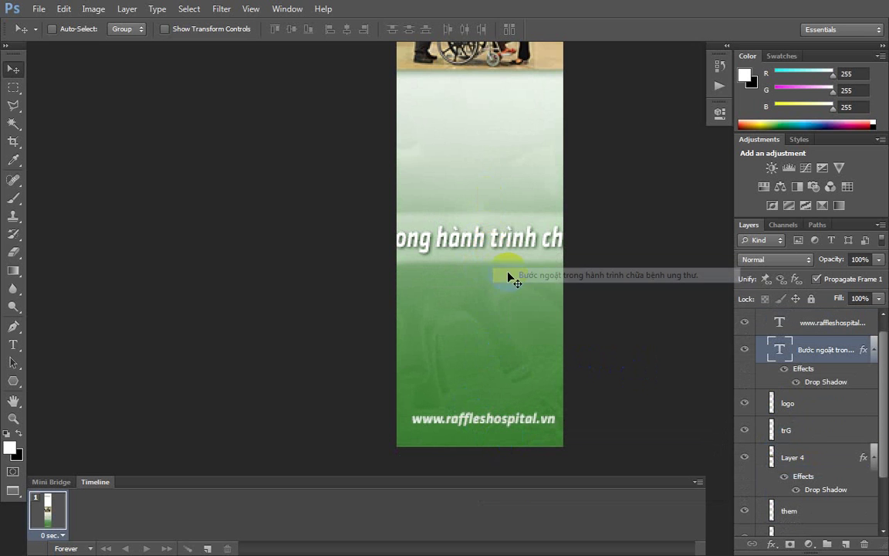
left_click(789, 437)
left_click_drag(507, 284, 495, 449)
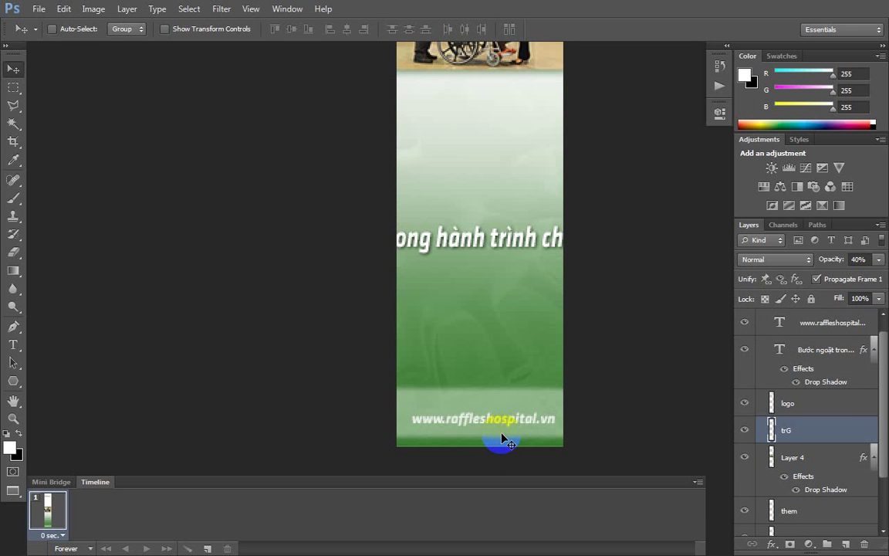
Step: Marquee the area around the URL text, deselect, then pick the URL and headline layers
key("m")
left_click_drag(397, 403, 568, 433)
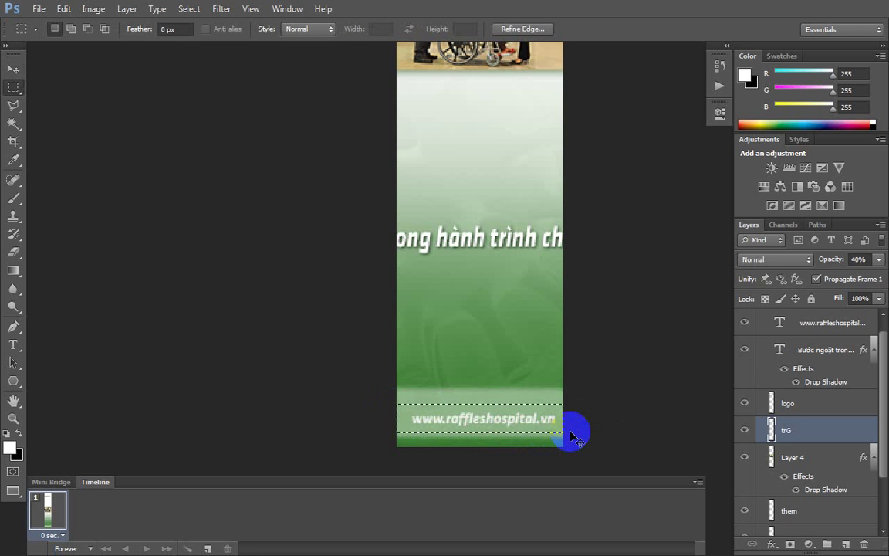
left_click_drag(570, 431, 571, 428)
key("ctrl+d")
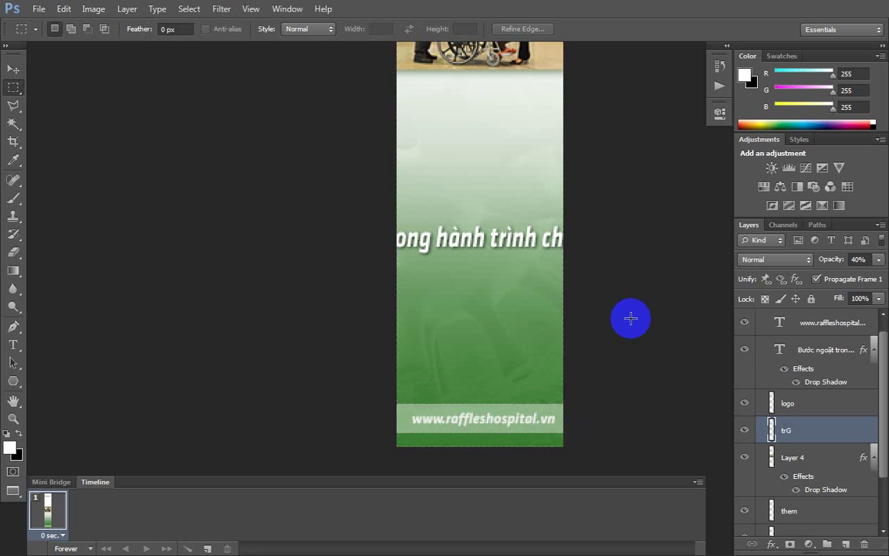
key("v")
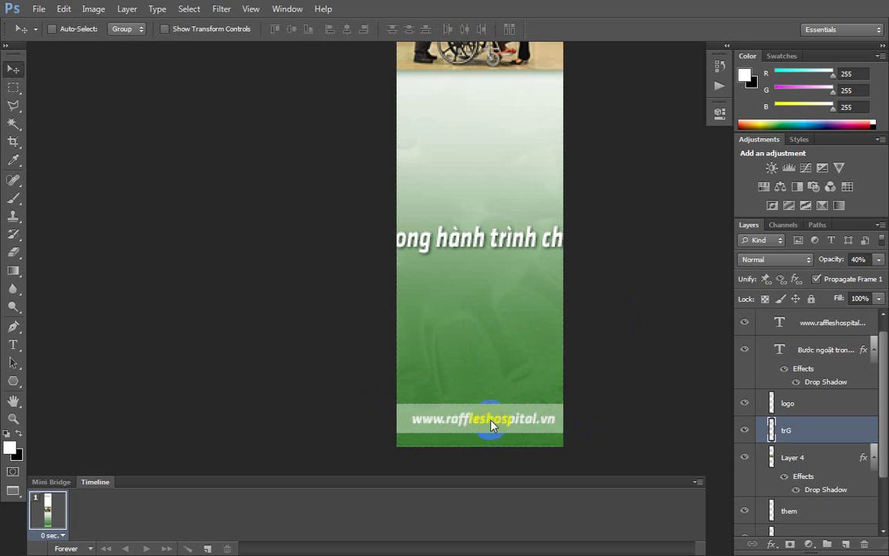
right_click(492, 424)
left_click(509, 446)
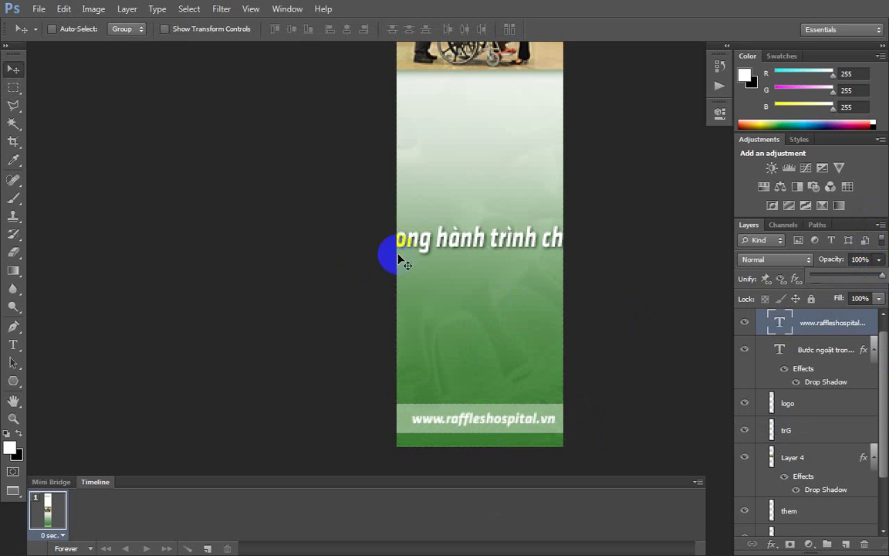
right_click(452, 238)
left_click(468, 260)
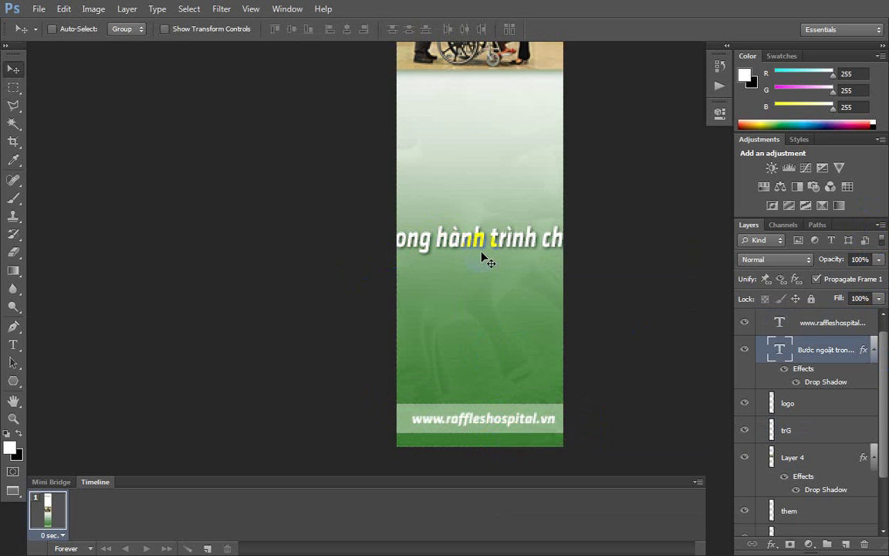
Step: Narrow the headline's text box so the Vietnamese headline wraps onto four lines
key("t")
left_click(684, 327)
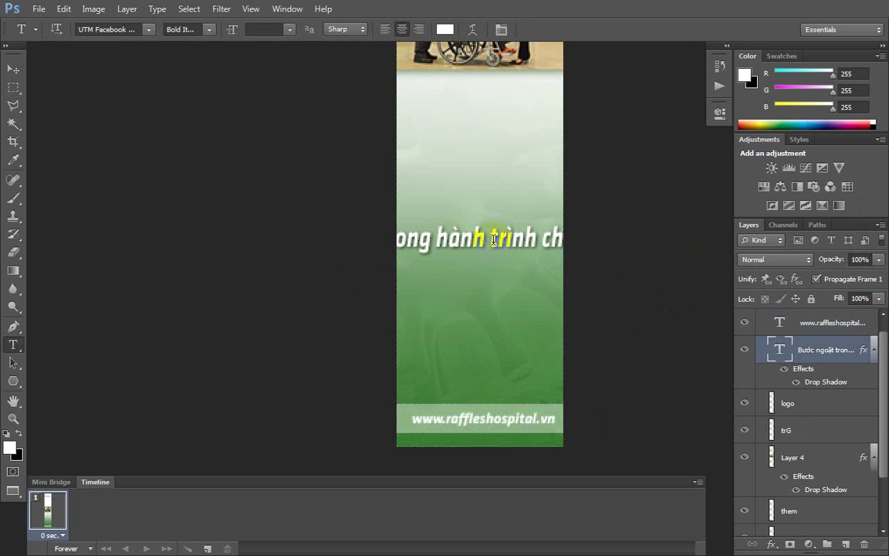
left_click(214, 234)
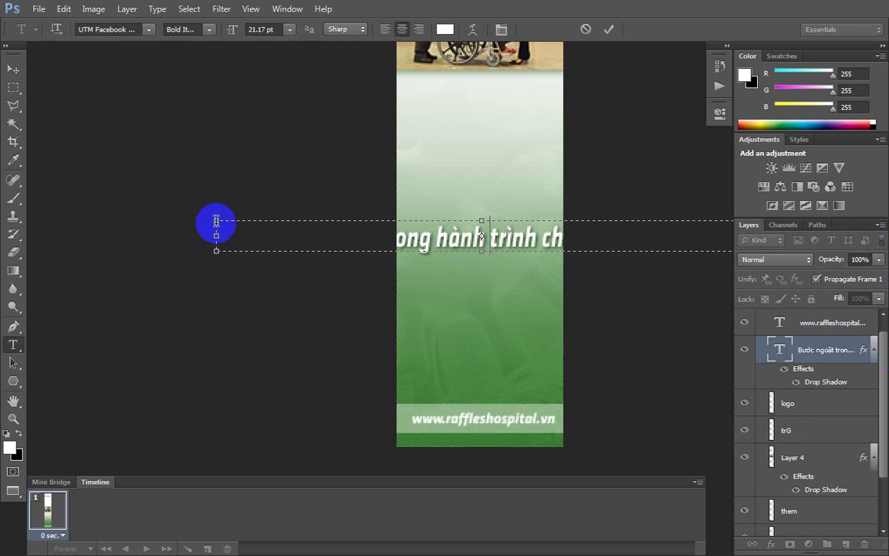
left_click_drag(217, 223, 396, 193)
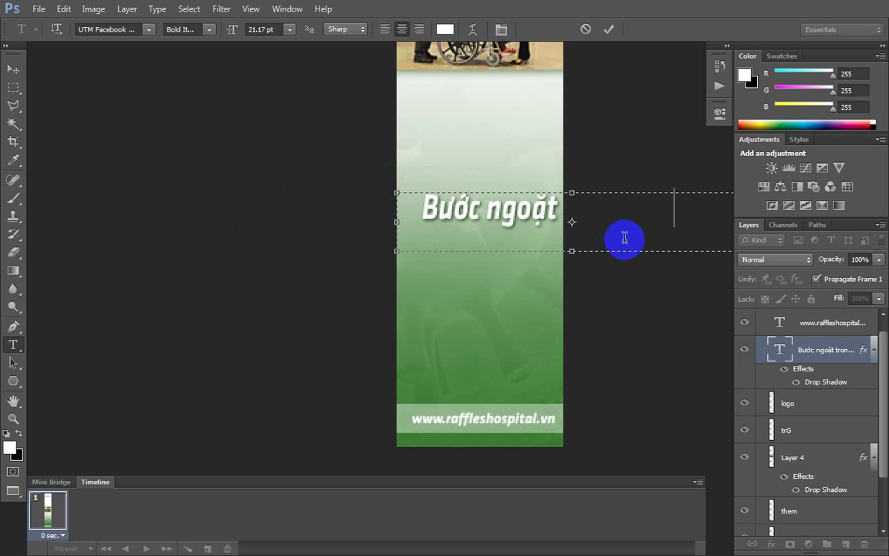
key("ctrl+minus")
key("ctrl+minus")
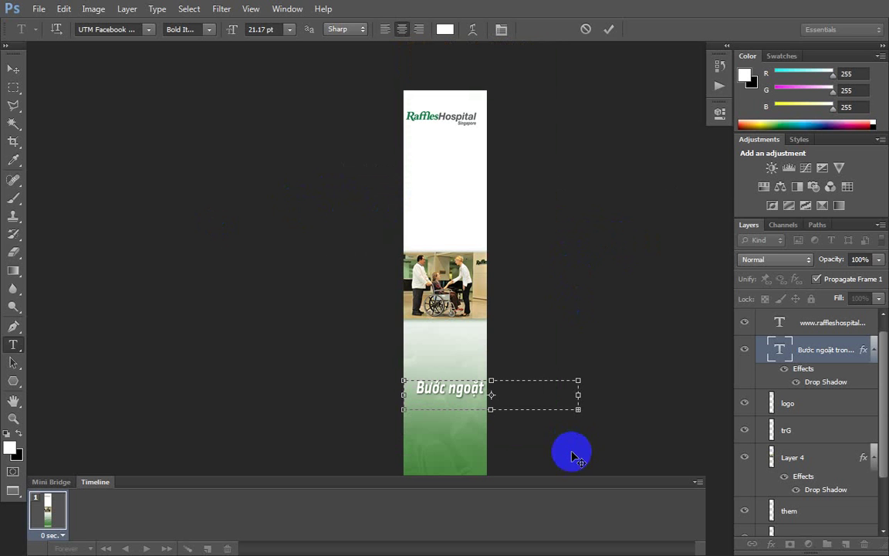
left_click_drag(578, 410, 486, 455)
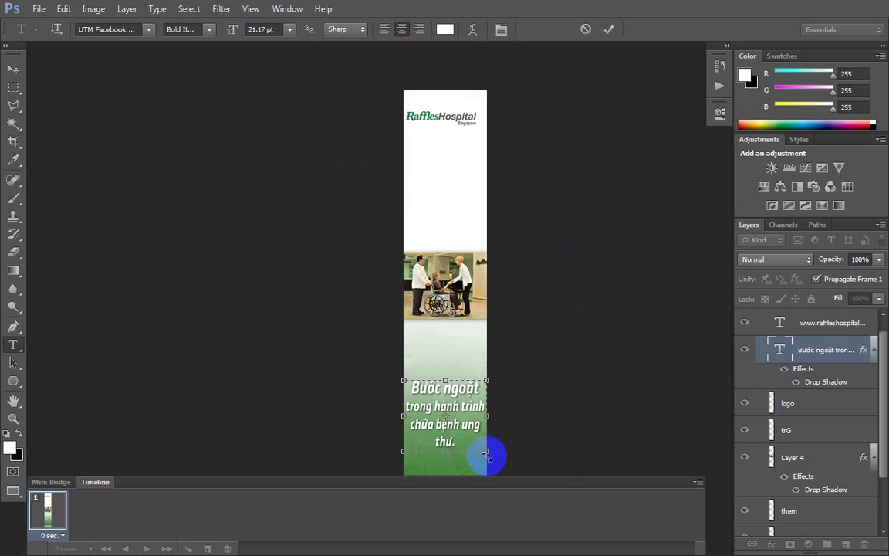
left_click_drag(486, 463, 484, 462)
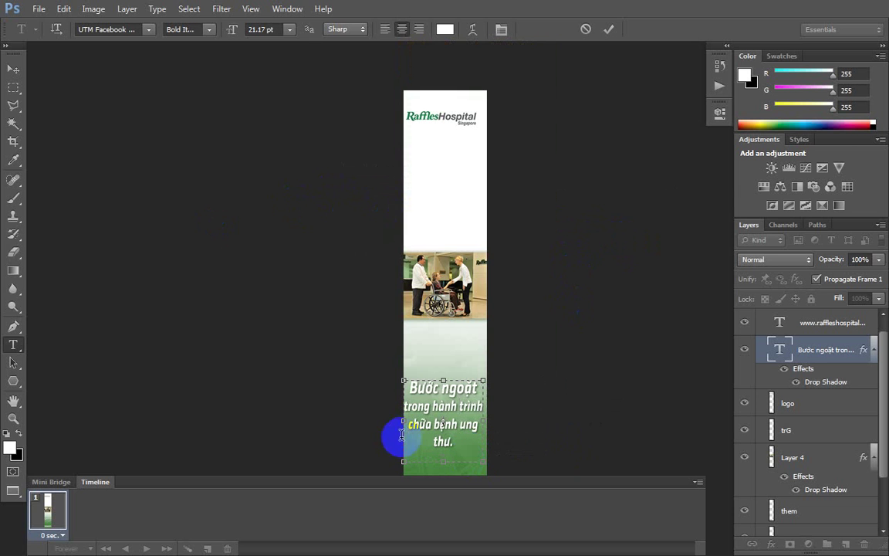
left_click(839, 349)
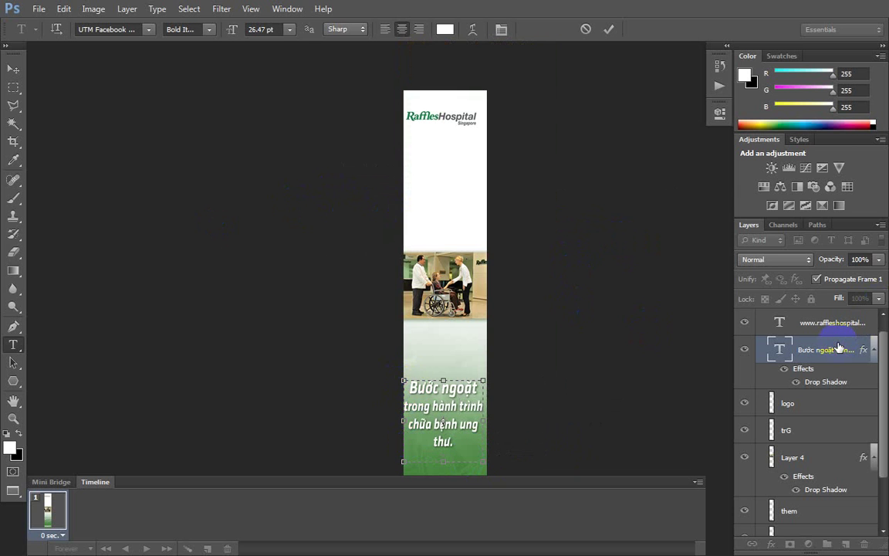
Step: Scale the headline down slightly and move it up into the green area
key("ctrl+plus")
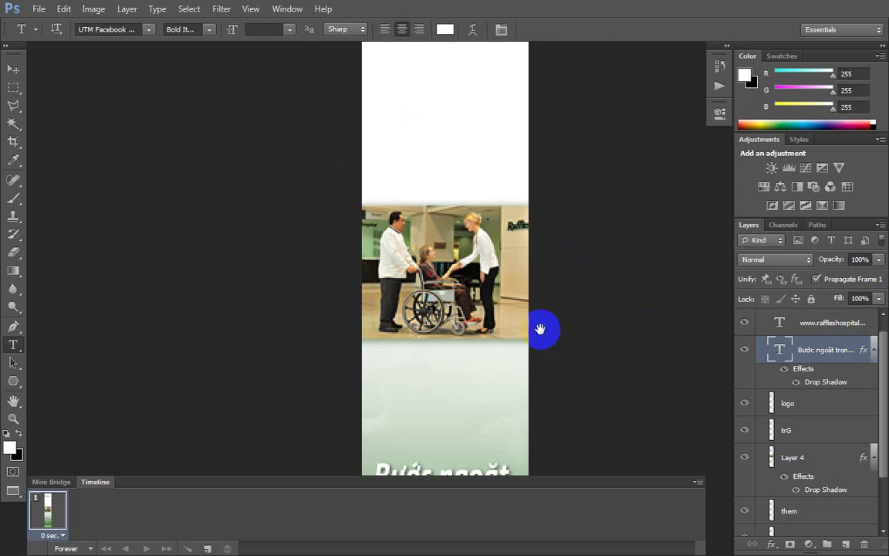
left_click_drag(540, 329, 514, 143)
key("v")
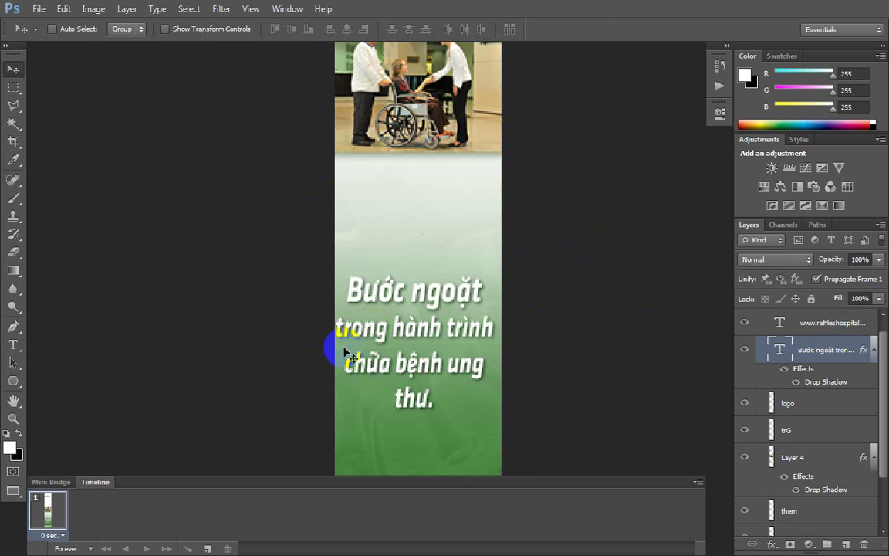
key("ctrl+t")
left_click_drag(345, 435, 349, 426)
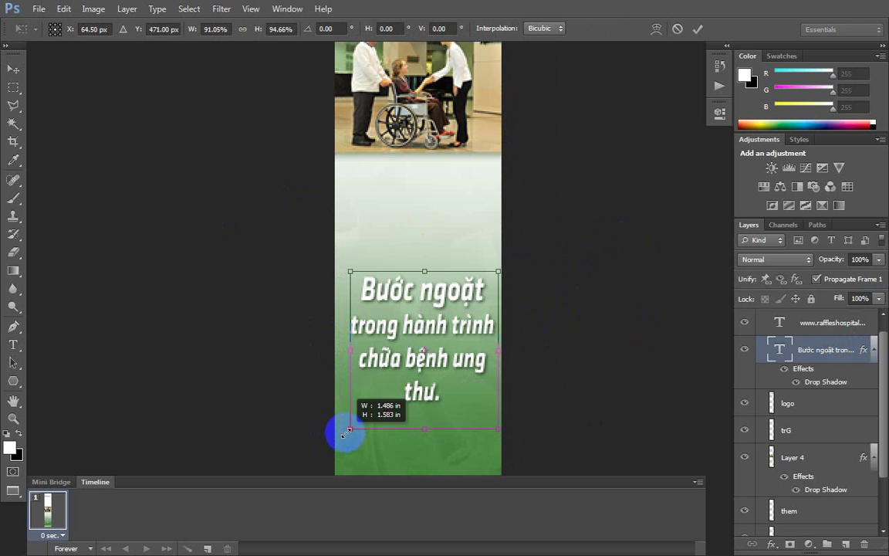
double_click(472, 407)
left_click_drag(428, 356, 456, 228)
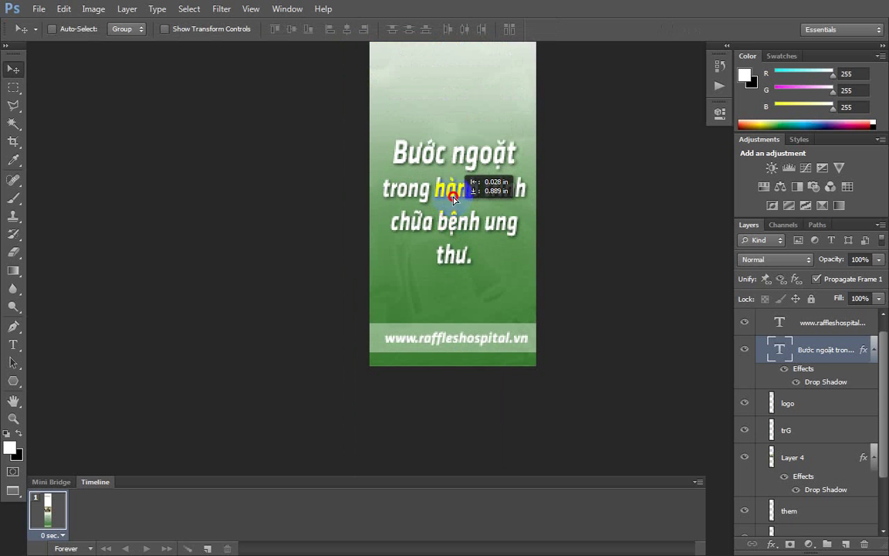
mouse_move(456, 228)
left_mouse_down()
mouse_move(448, 211)
mouse_move(466, 226)
left_mouse_up()
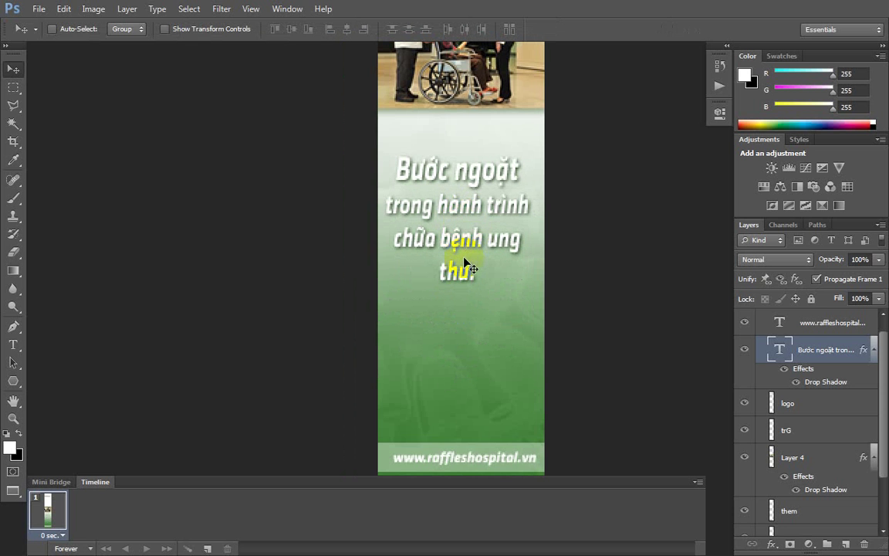
Step: Hide the 'them' layer and show Layer 16 again to check the banner
key("ctrl+0")
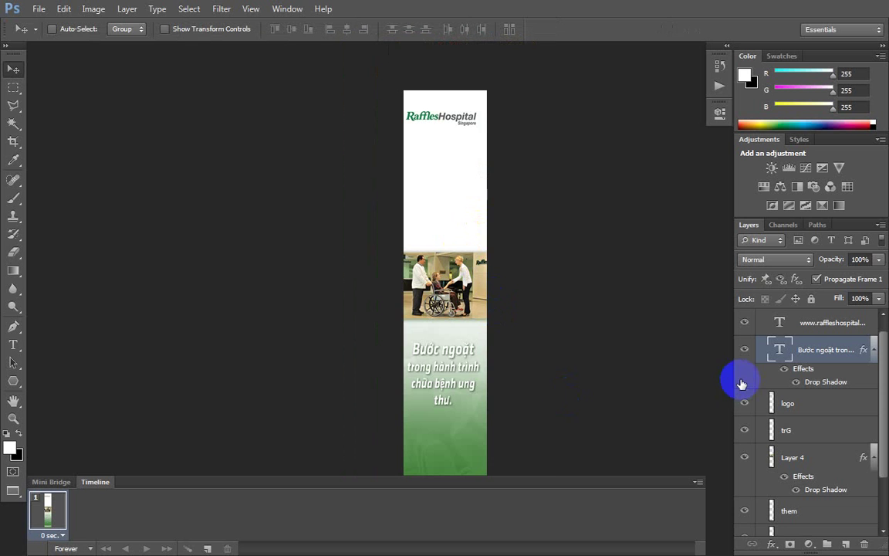
scroll(407, 289, "down", 2)
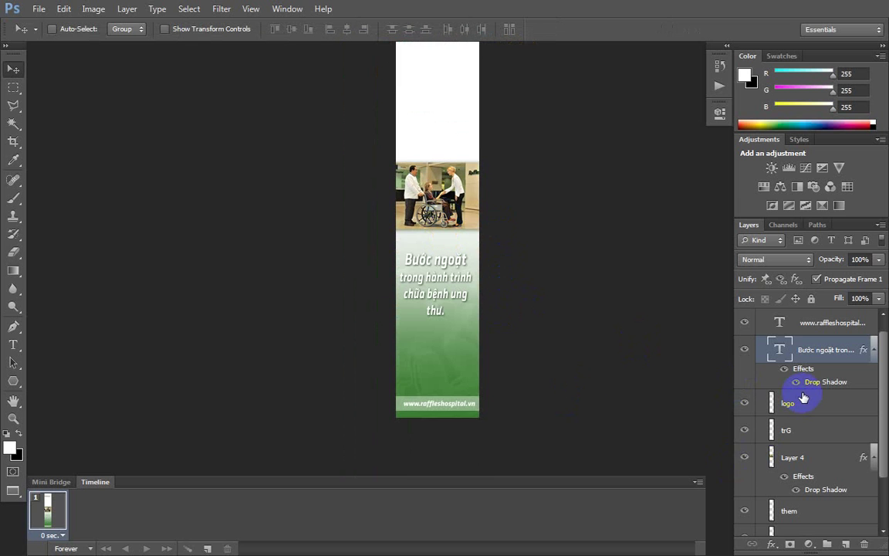
scroll(803, 396, "down", 2)
scroll(806, 420, "down", 1)
left_click(810, 441)
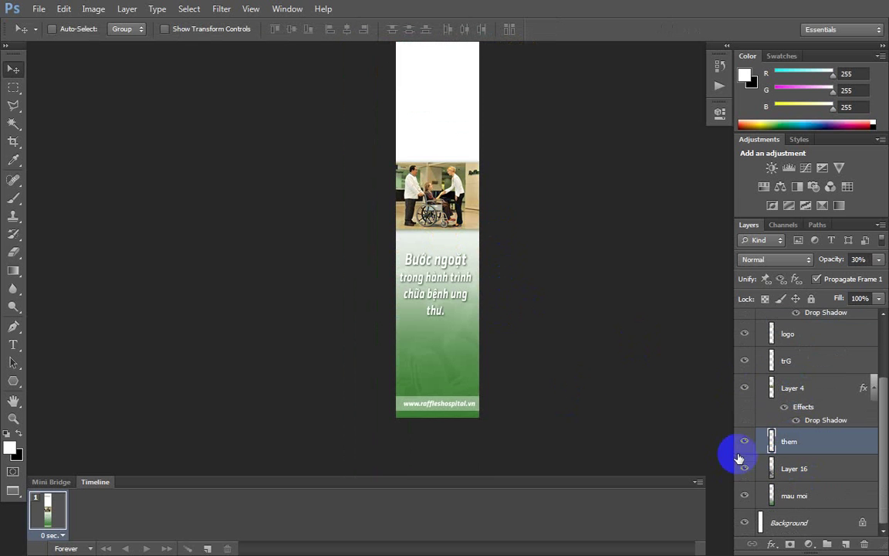
left_click(745, 442)
left_click(815, 498)
left_click(776, 468)
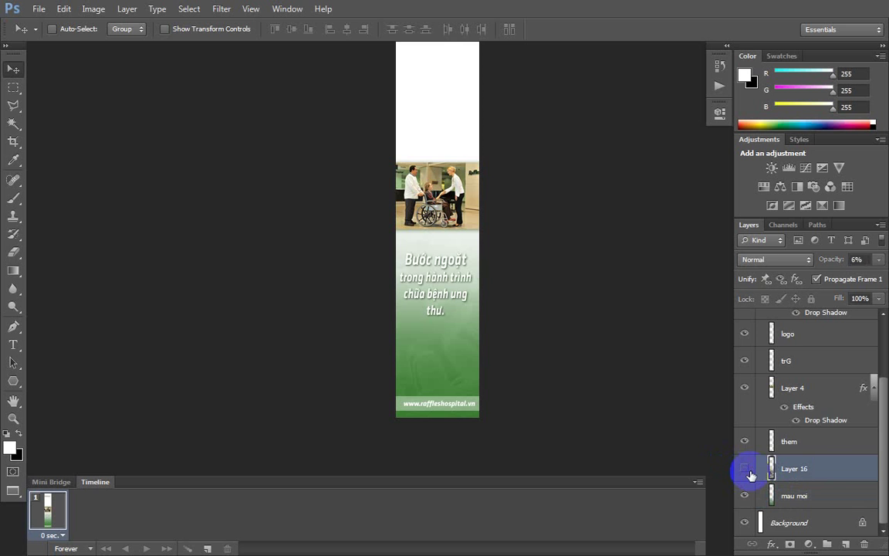
left_click(748, 470)
Step: Select the mau moi layer and open the foreground Color Picker
scroll(829, 469, "up", 2)
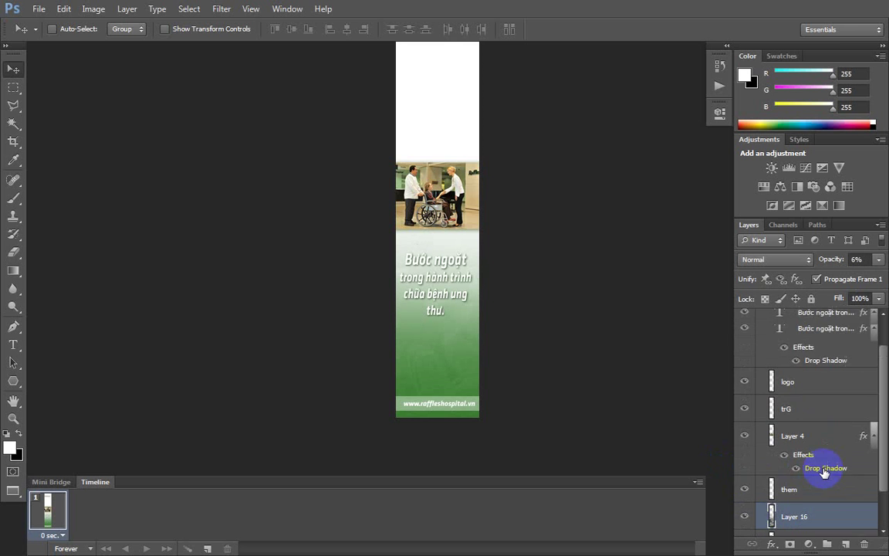
scroll(835, 466, "up", 1)
scroll(835, 466, "up", 1)
left_click(807, 423)
left_click(798, 452)
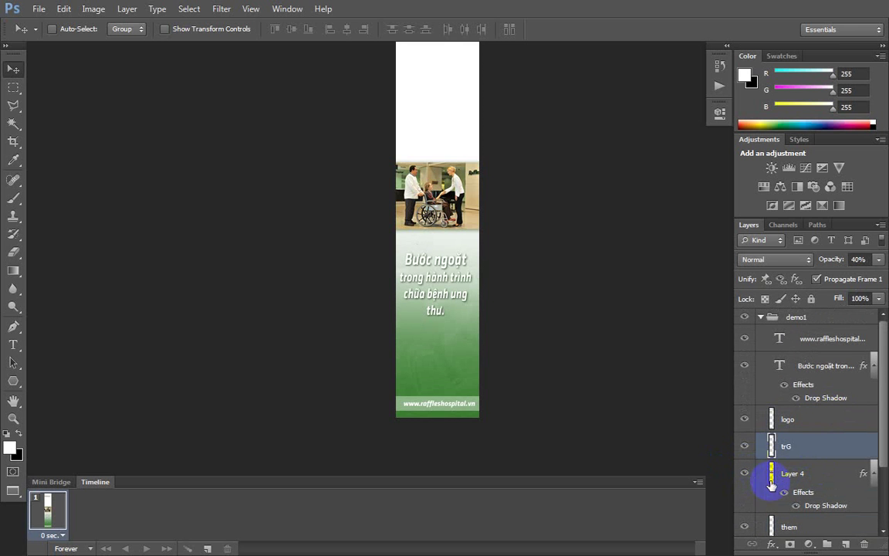
scroll(798, 456, "down", 1)
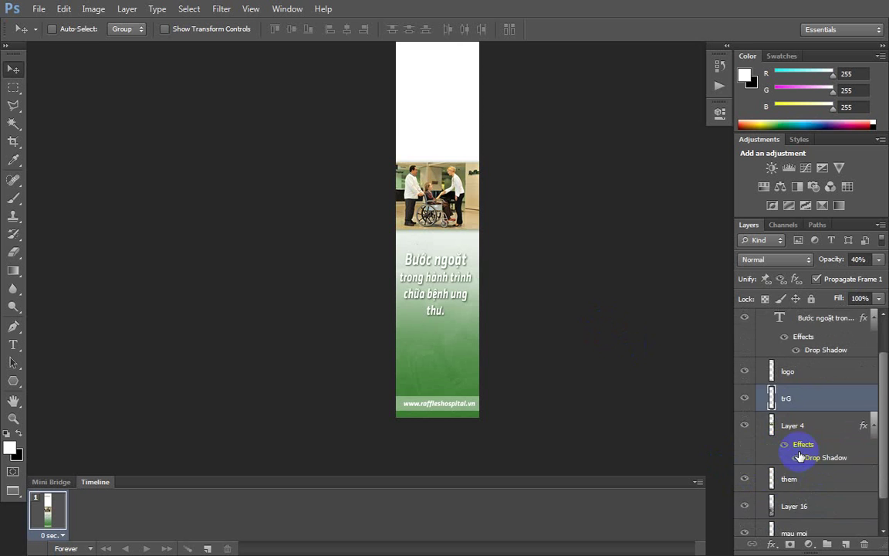
scroll(798, 456, "down", 1)
scroll(800, 456, "down", 1)
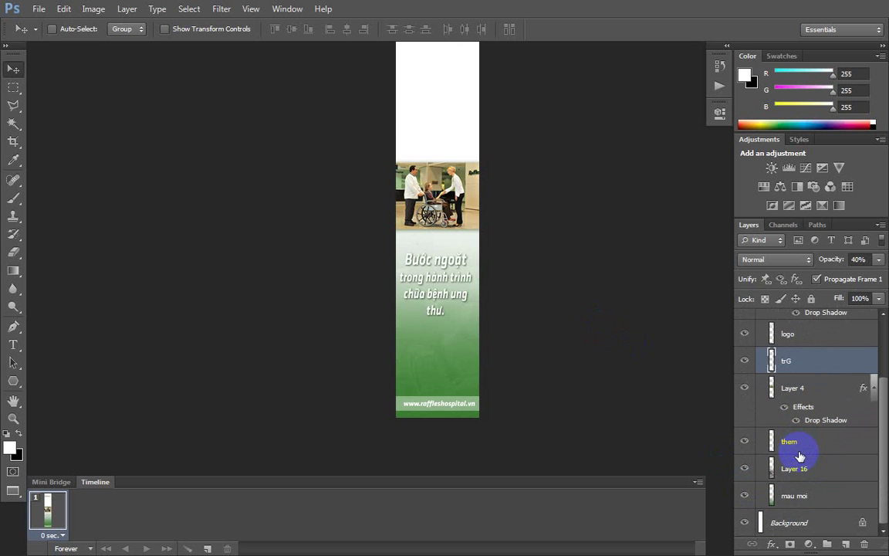
left_click(796, 498)
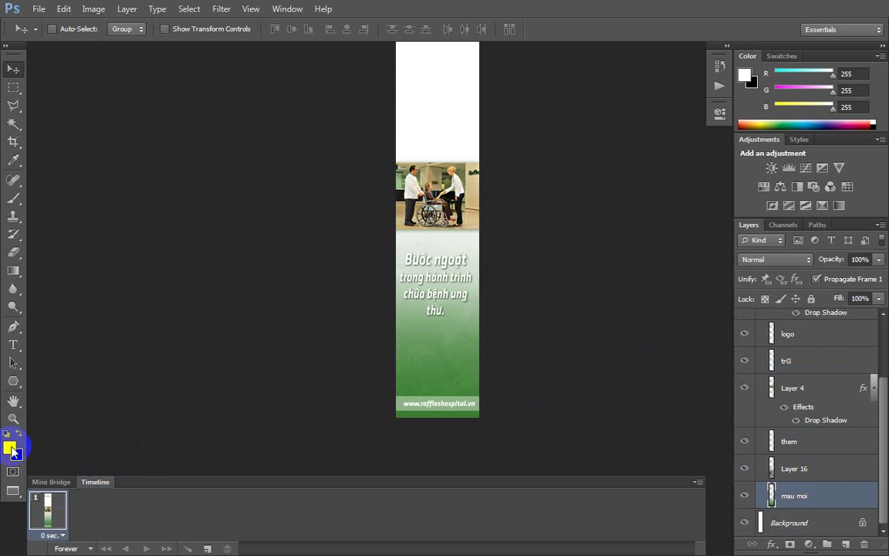
left_click(10, 447)
Step: Sample green #619659 from the banner and fill a full-height left-edge strip on a new layer
left_click(407, 347)
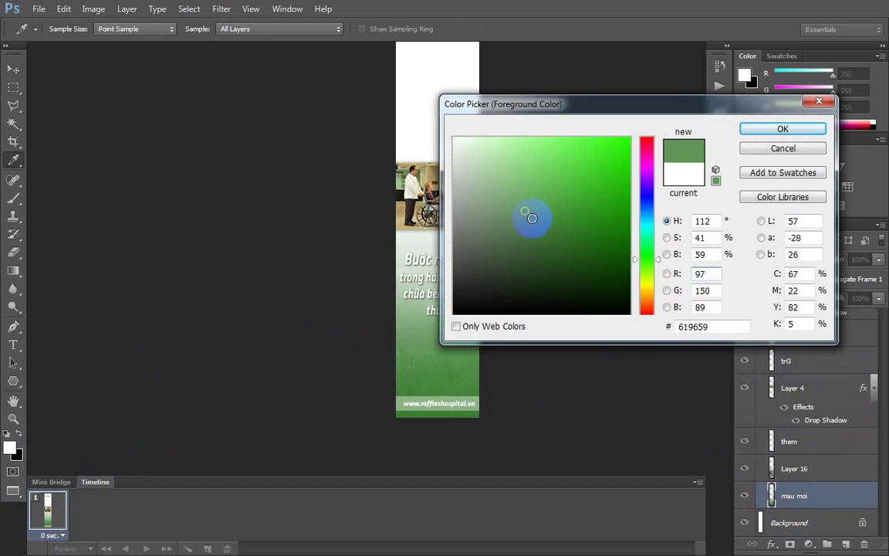
key("Return")
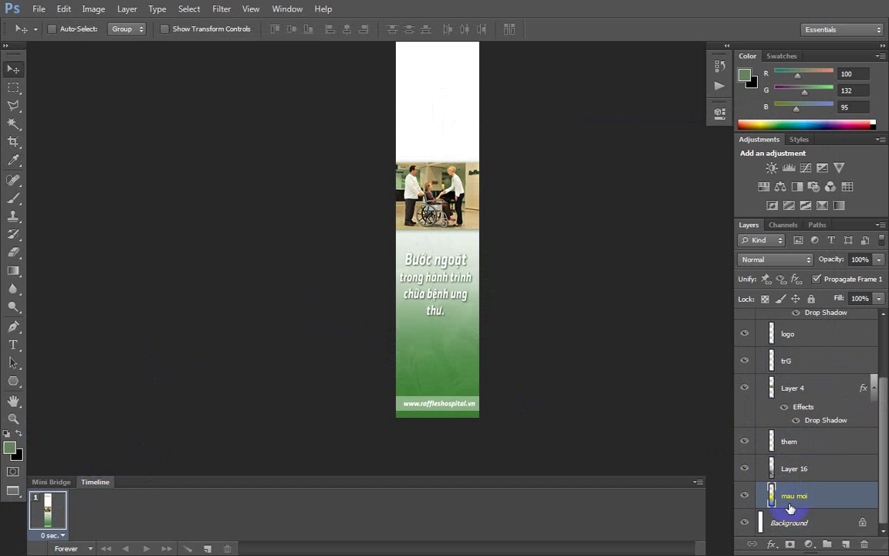
key("shift+ctrl+alt+n")
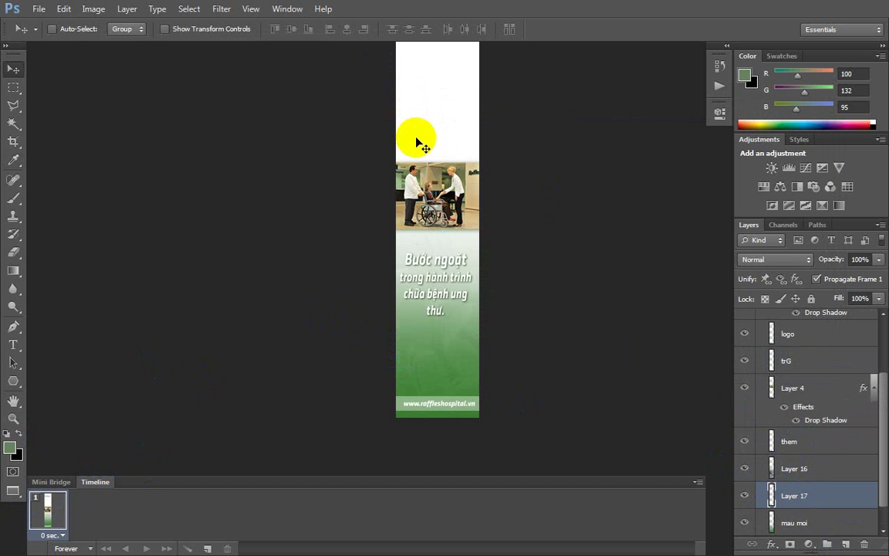
key("m")
scroll(433, 94, "up", 2)
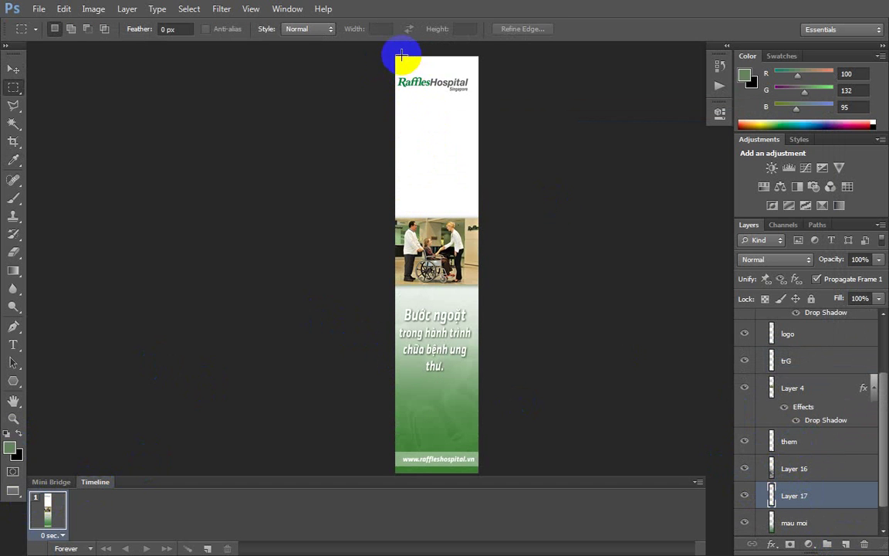
left_click_drag(396, 53, 420, 485)
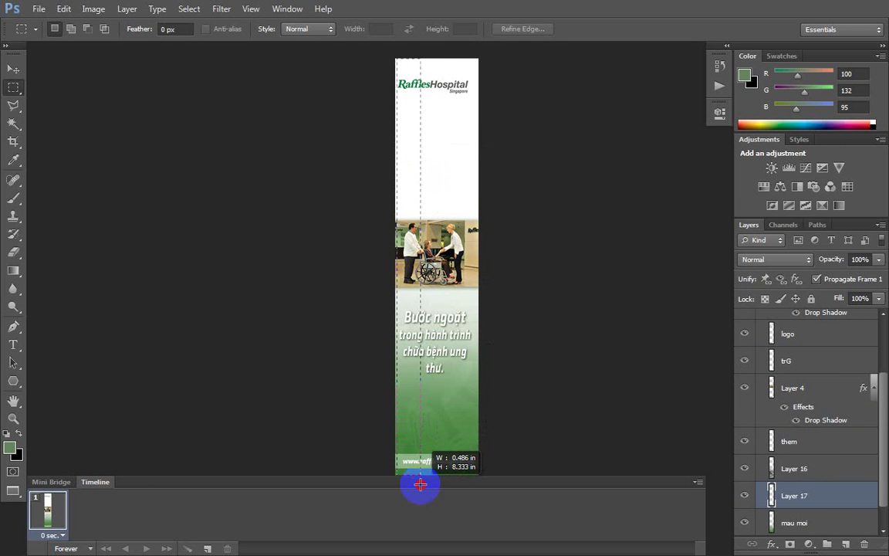
key("alt+BackSpace")
left_click(469, 399)
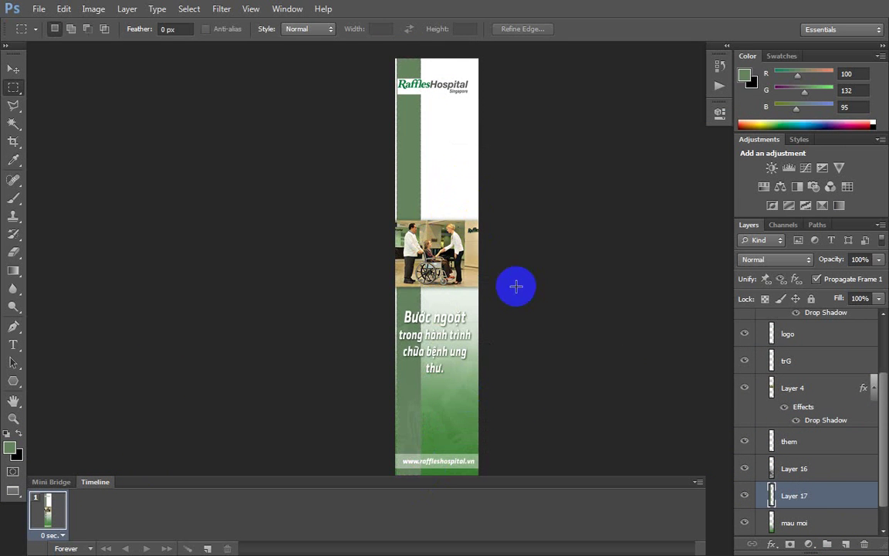
Step: Lower the green stripe layer's opacity to 48%
key("v")
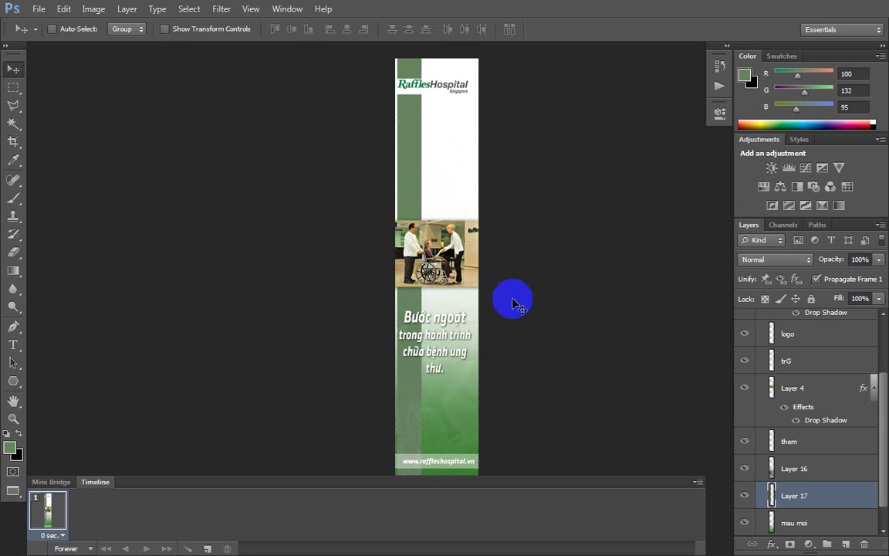
mouse_move(368, 147)
left_mouse_down()
mouse_move(405, 184)
mouse_move(404, 200)
left_mouse_up()
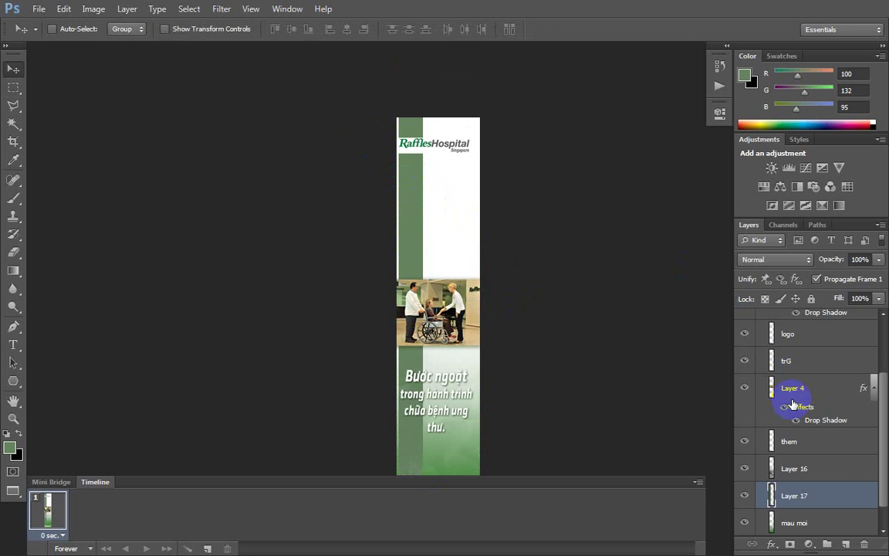
left_click(878, 299)
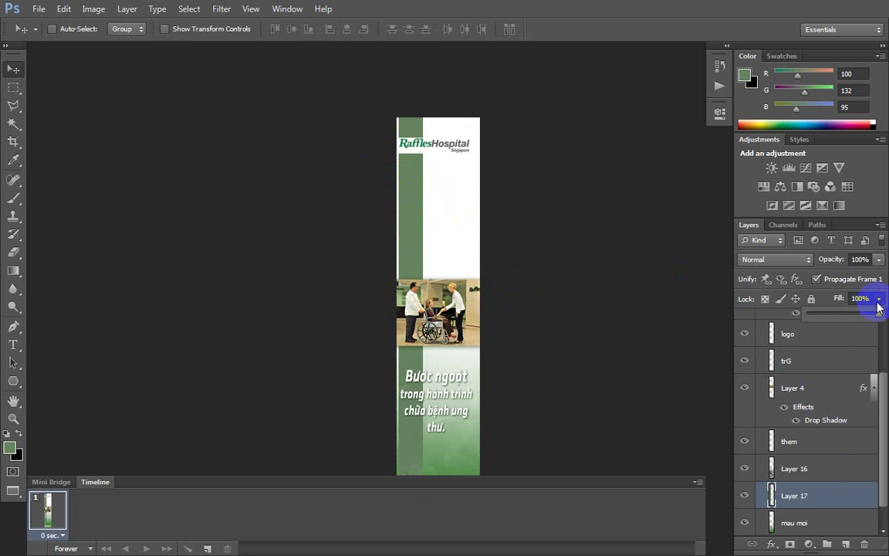
left_click(876, 260)
left_click_drag(863, 276, 864, 278)
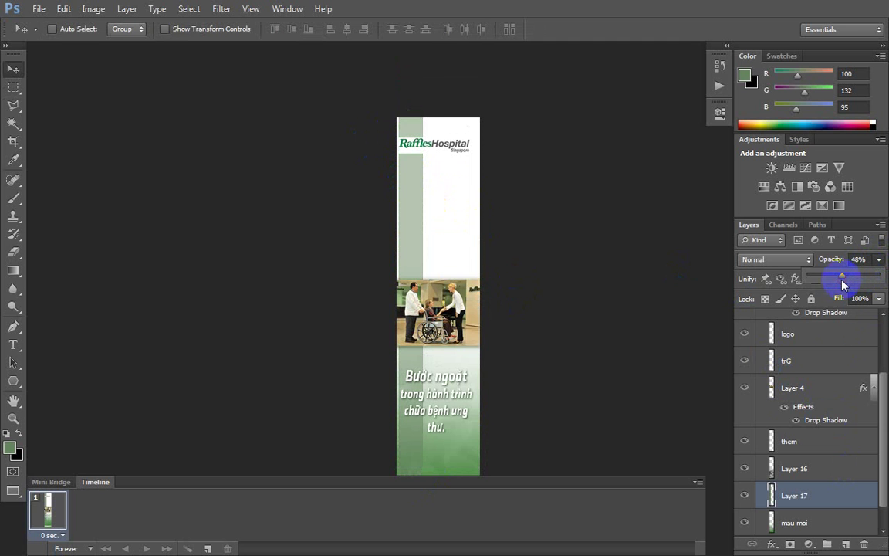
left_click(832, 502)
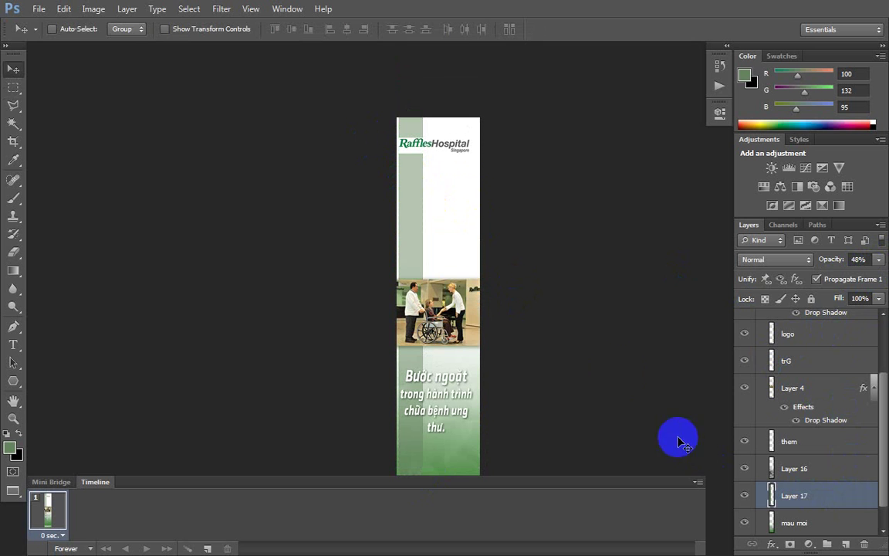
Step: Add a Reveal All layer mask to Layer 17
key("m")
left_click(54, 28)
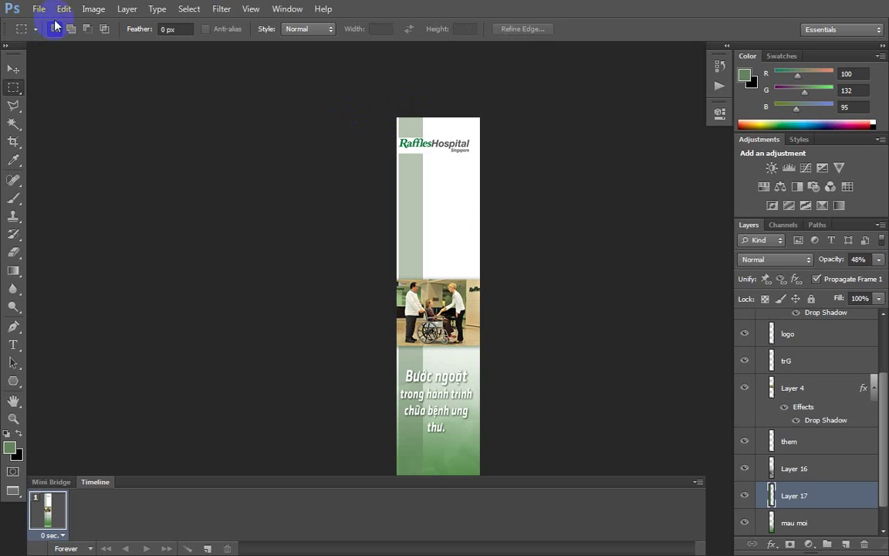
left_click(64, 9)
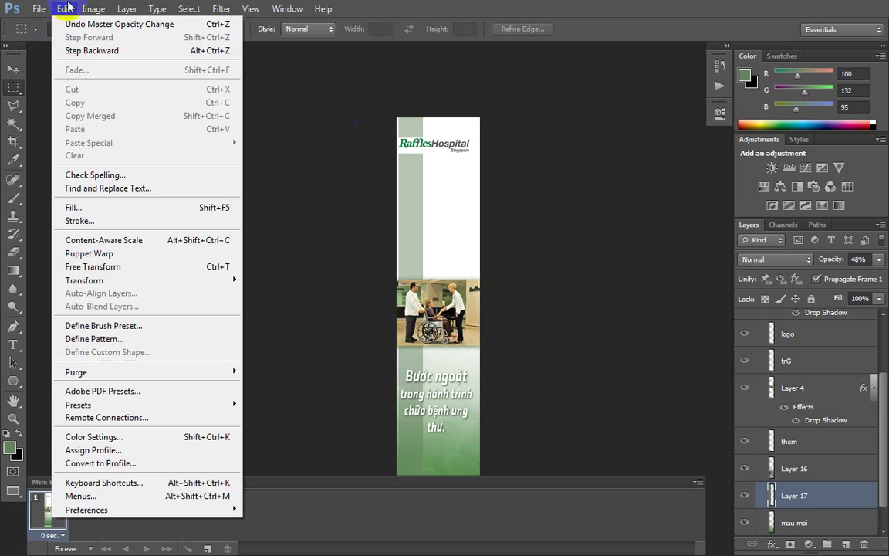
left_click(83, 9)
left_click(64, 10)
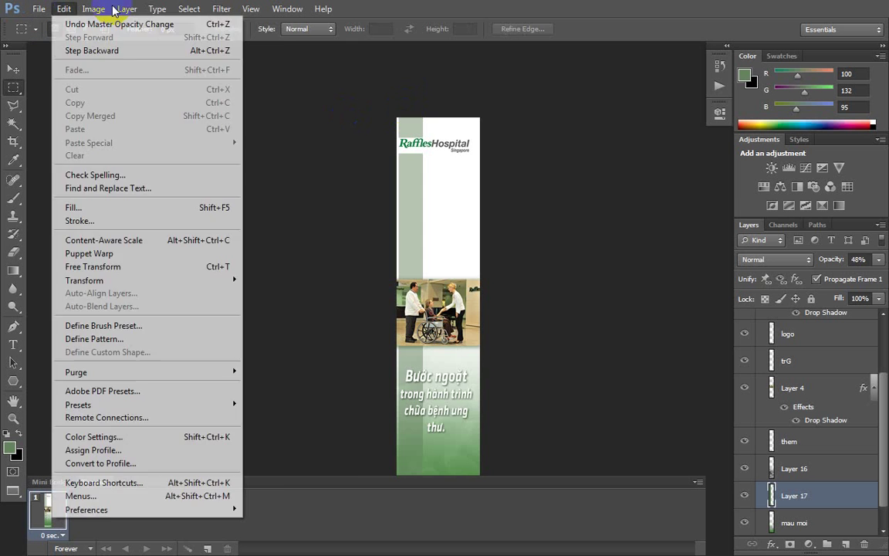
mouse_move(146, 162)
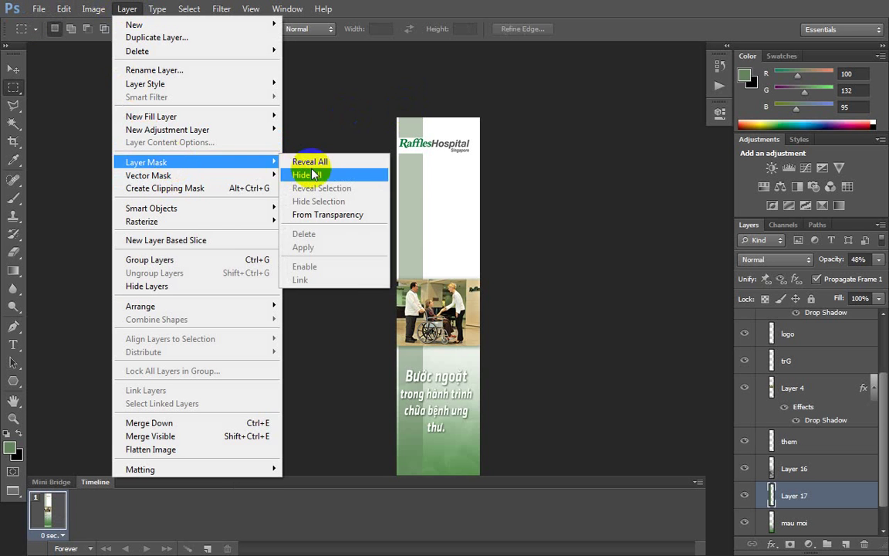
left_click(310, 162)
Step: Draw an upward gradient on the mask so the green stripe fades out near the top
key("g")
left_click_drag(413, 129, 413, 207)
key("ctrl+z")
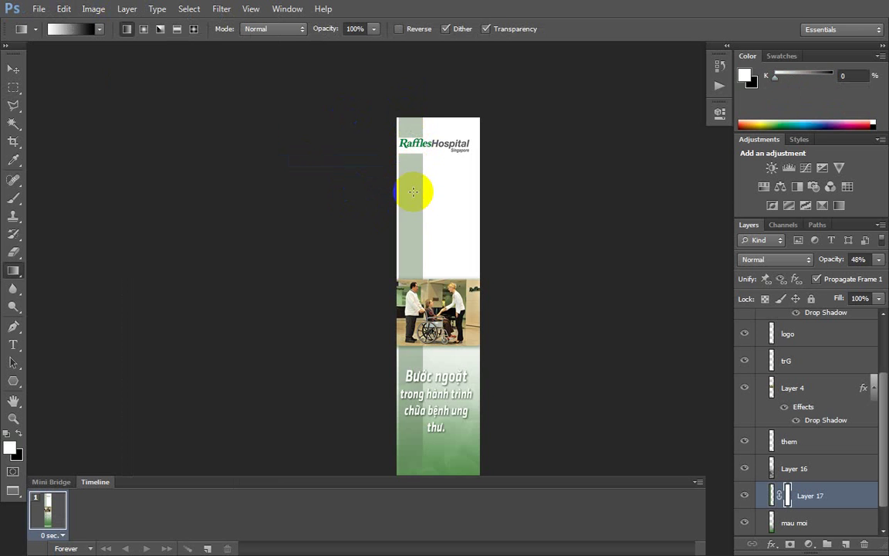
left_click_drag(407, 113, 408, 186)
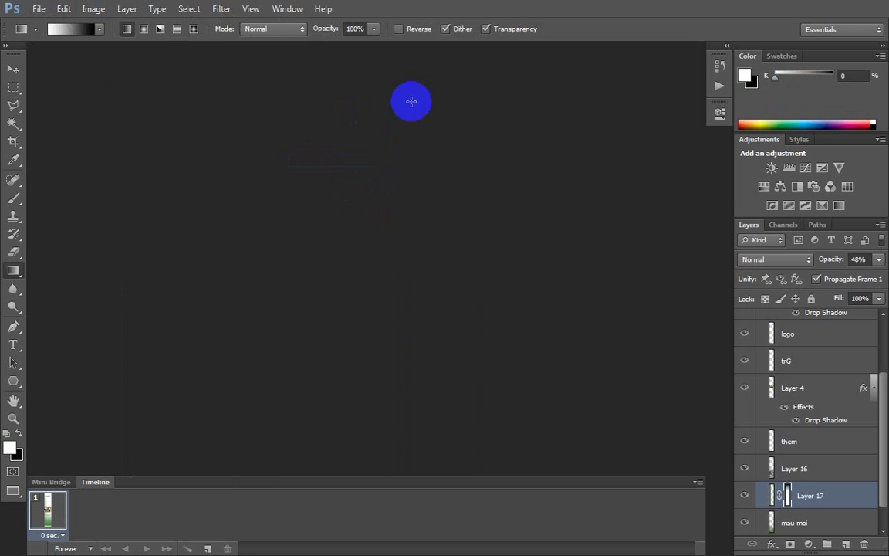
key("space")
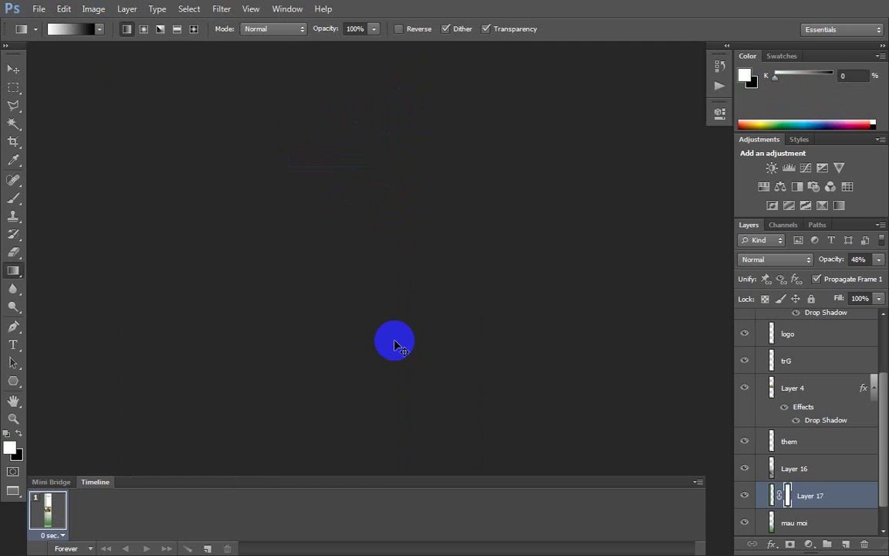
left_click(394, 345)
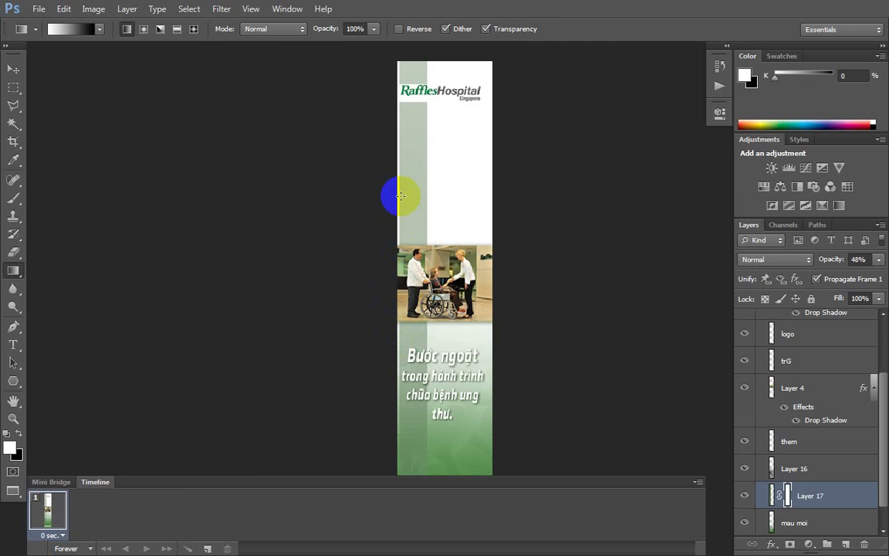
left_click_drag(367, 119, 369, 192)
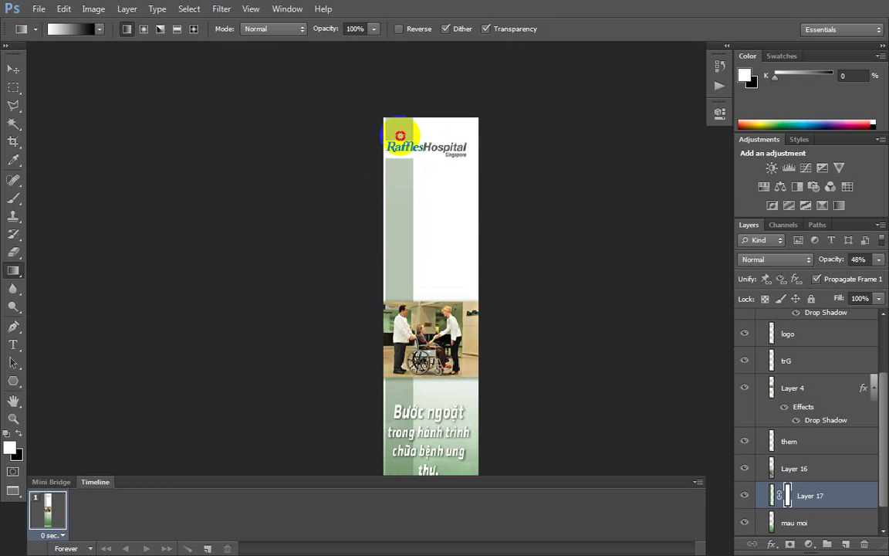
left_click_drag(397, 234, 397, 169)
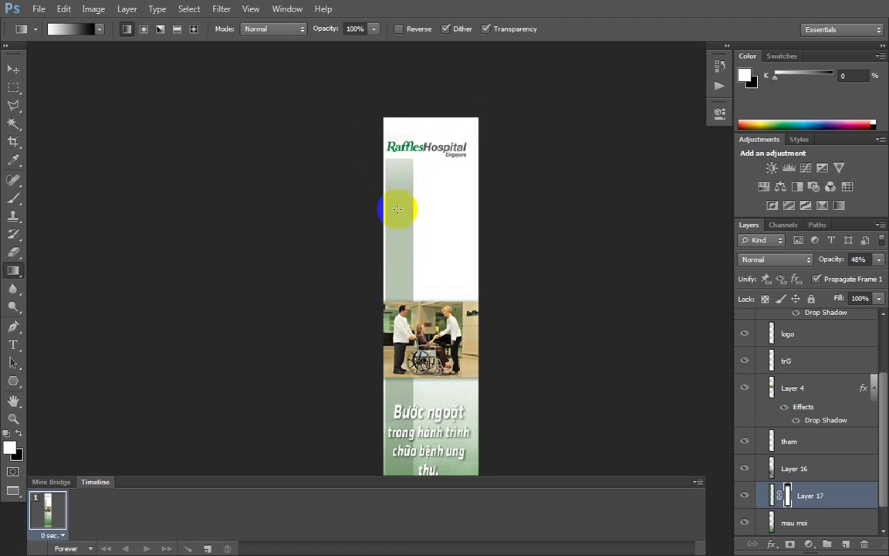
Step: Select the Vietnamese headline text layer from the canvas's right-click layer list
key("v")
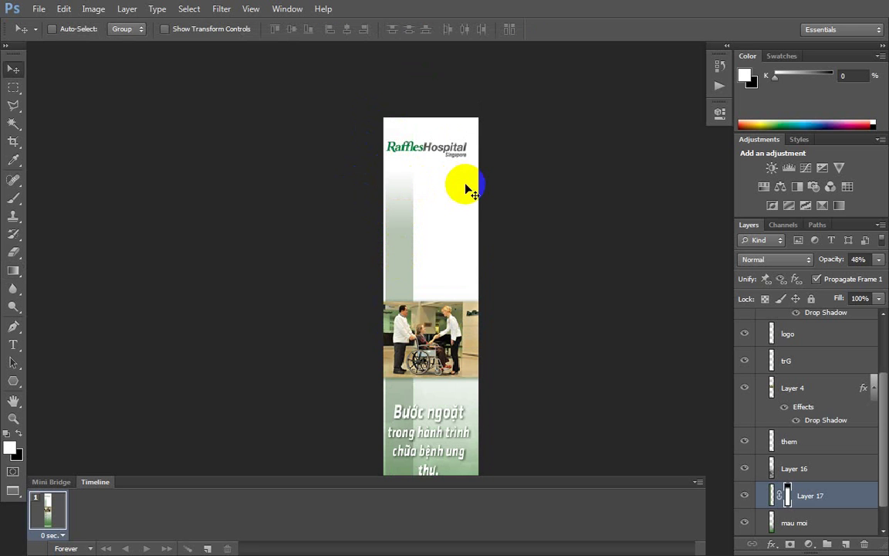
scroll(444, 338, "down", 3)
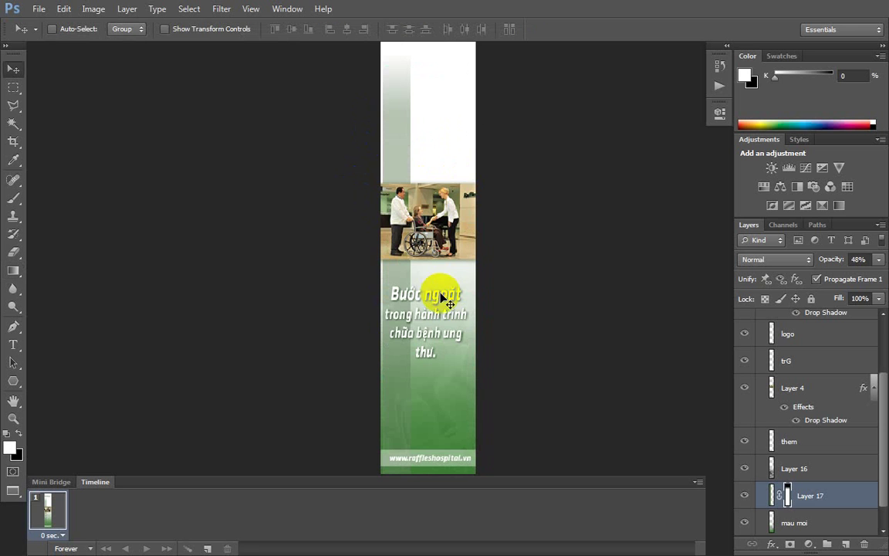
right_click(440, 299)
left_click(473, 321)
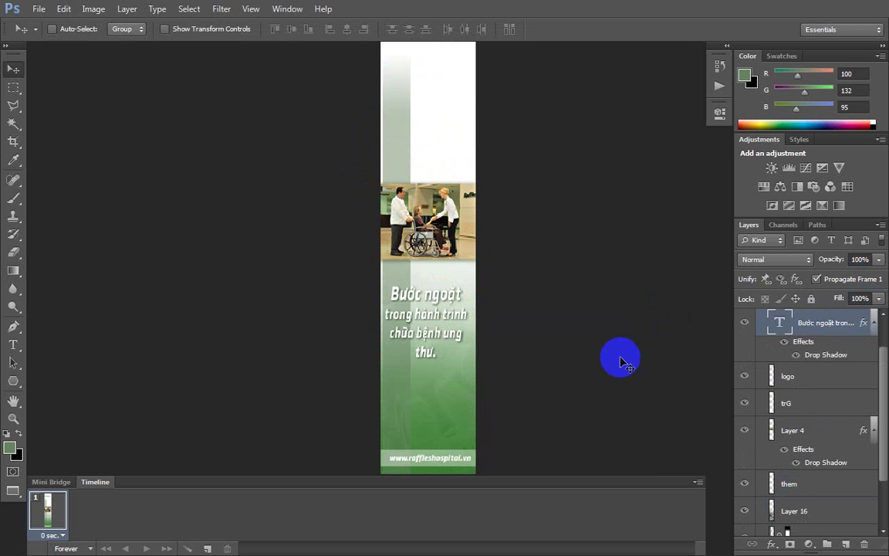
Step: Save as a Photoshop PSD, replacing Untitled-1 with a name starting 'bann', with Maximize Compatibility
key("ctrl+shift+s")
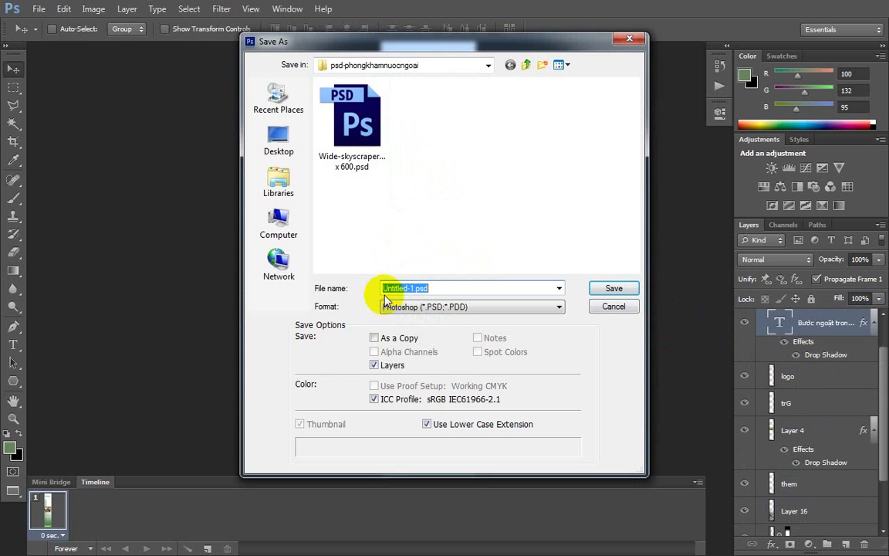
left_click(402, 288)
key("Right")
key("Right")
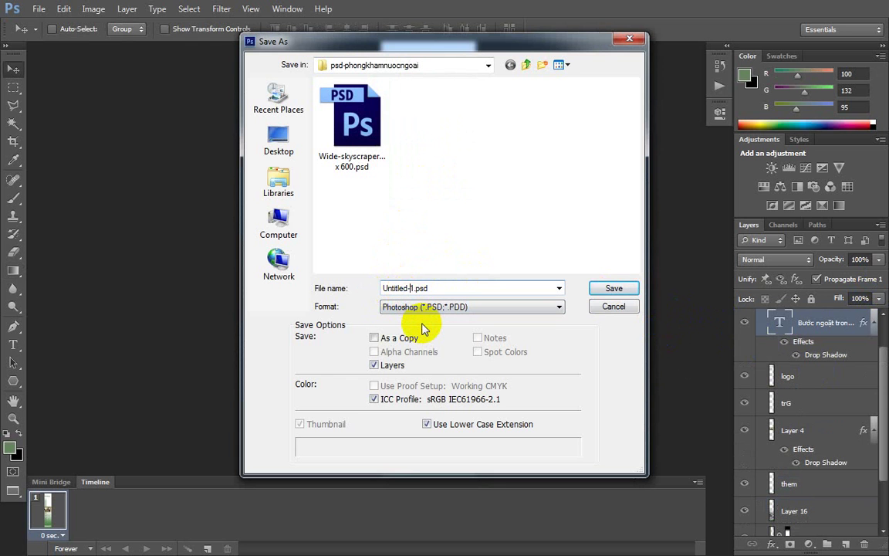
key("Right")
key("shift+Home")
type("bann")
key("Return")
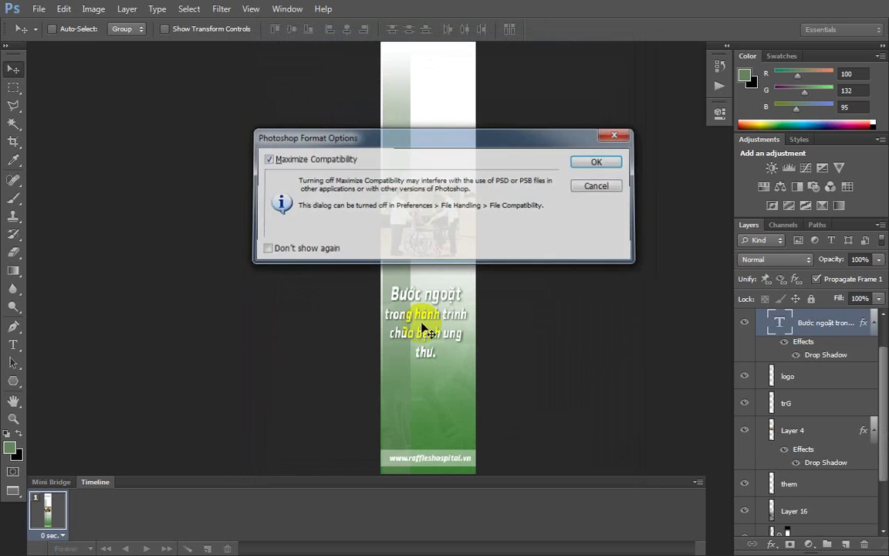
key("Return")
scroll(849, 493, "up", 2)
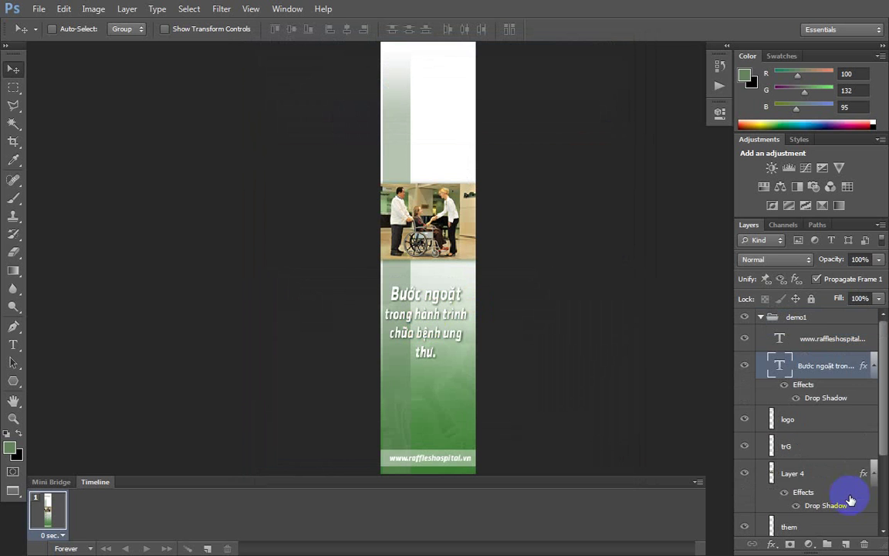
Step: Collapse the demo1 group and add a new Layer 18 above Background
left_click(759, 318)
left_click(760, 317)
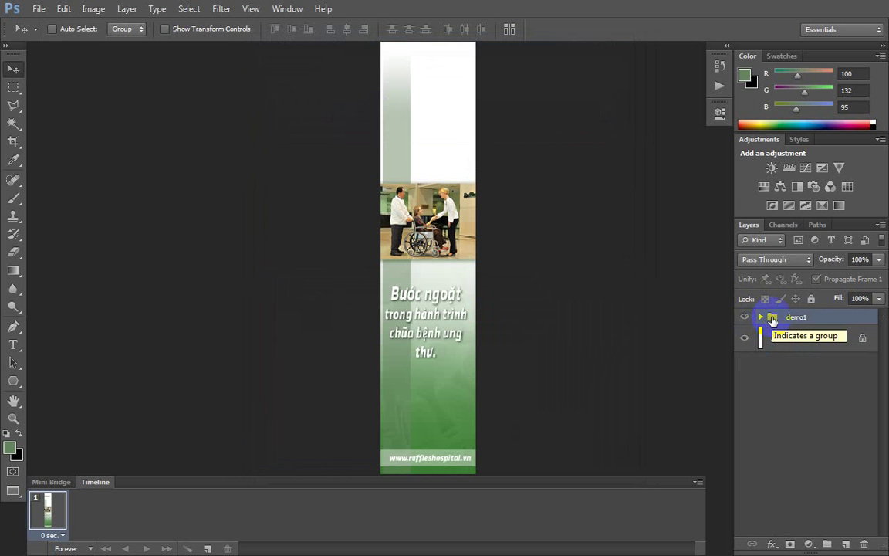
left_click(791, 349)
left_click(846, 545)
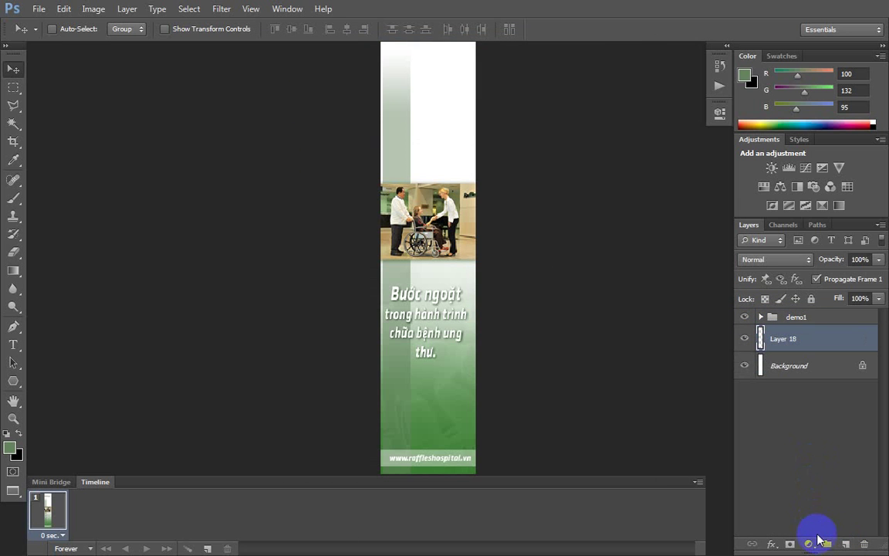
left_click(778, 351)
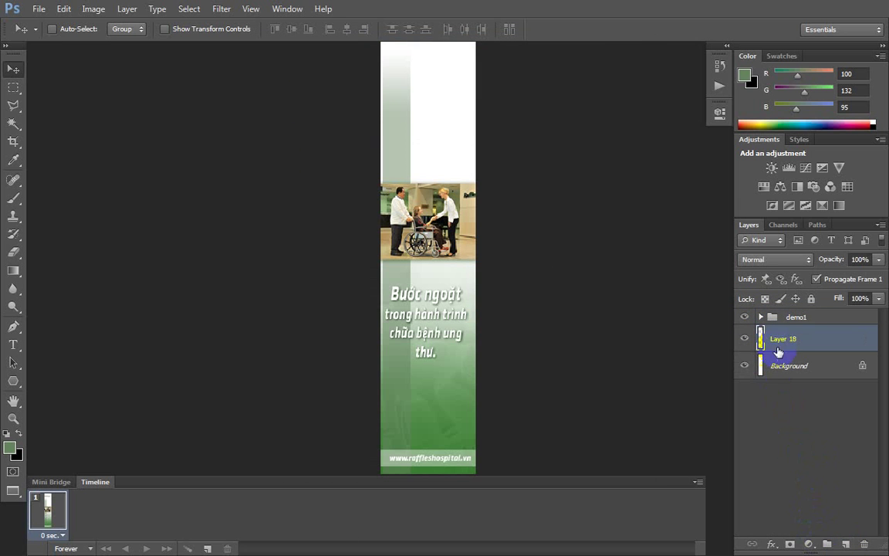
Step: Create Group 1, move Layer 18 into it, and hide the demo1 group
left_click(826, 544)
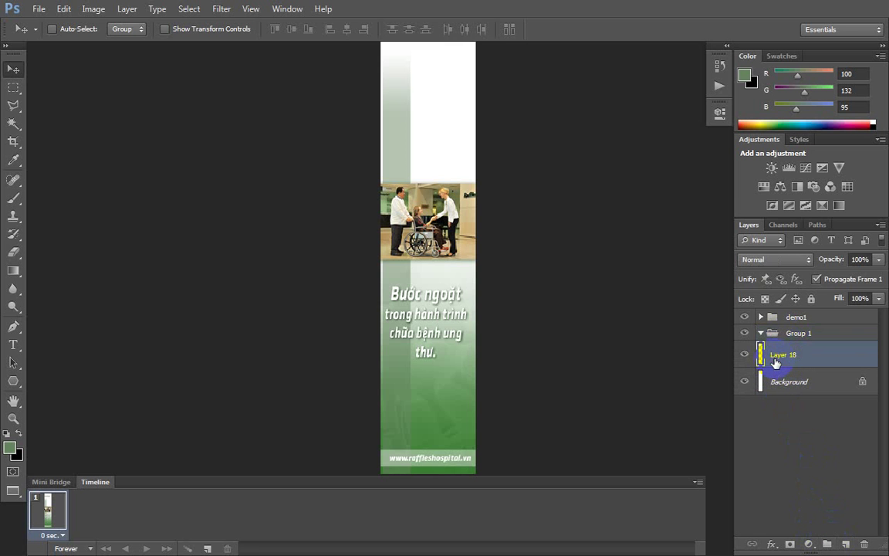
left_click_drag(780, 367, 777, 344)
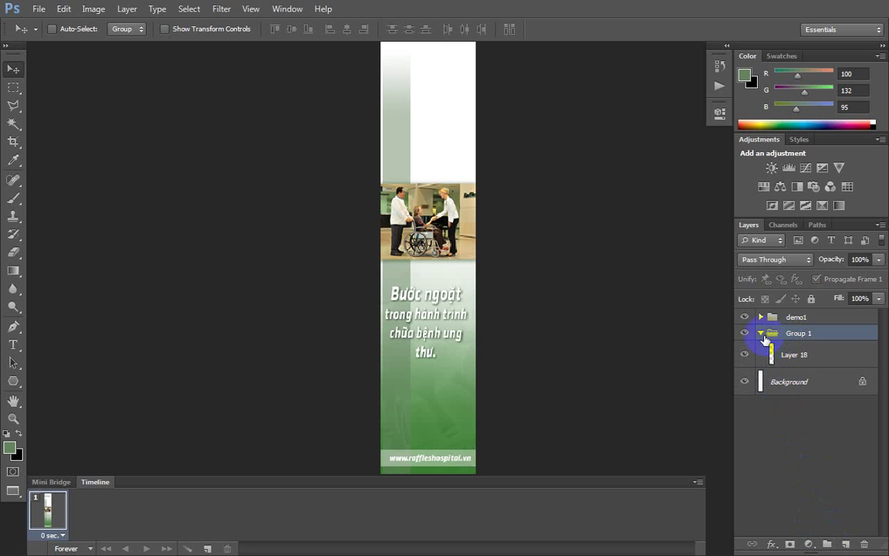
left_click(761, 333)
left_click(744, 317)
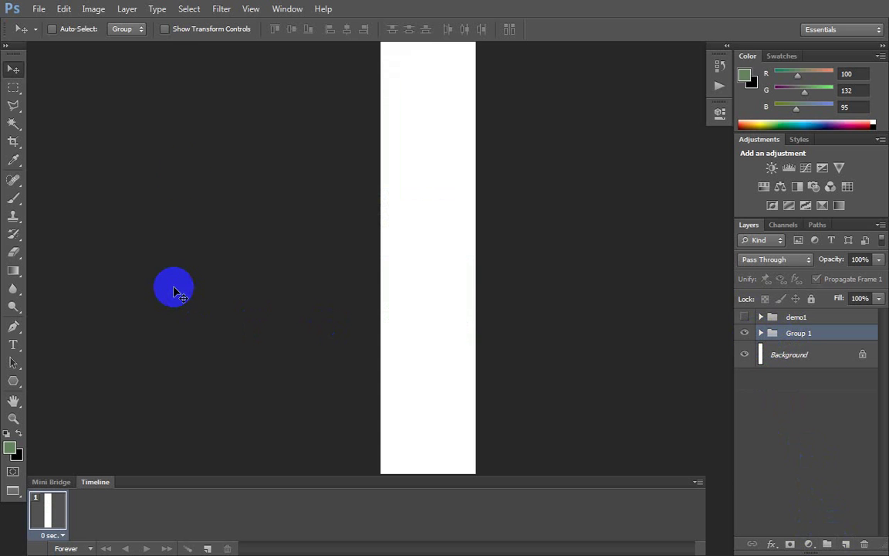
left_click(286, 9)
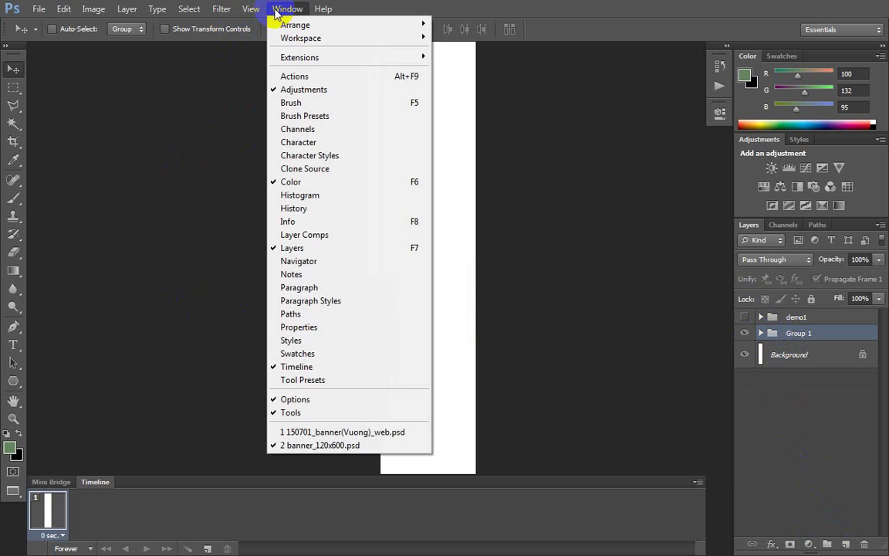
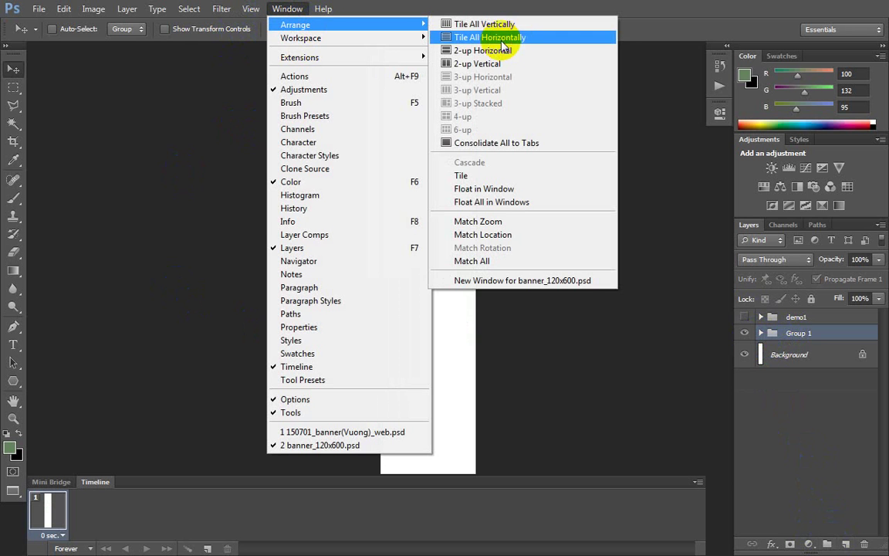
Step: Tile both documents horizontally, hide the demo1 group and show the first animation frame
left_click(503, 38)
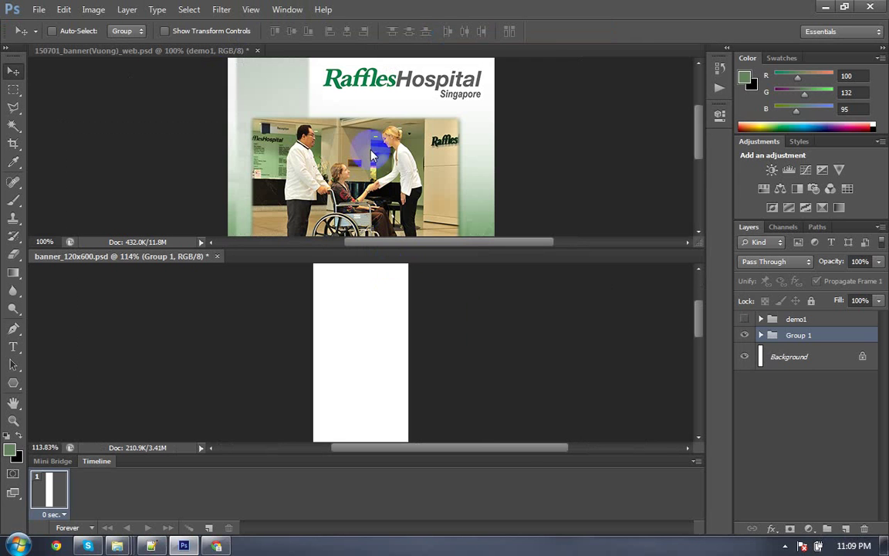
left_click(378, 152)
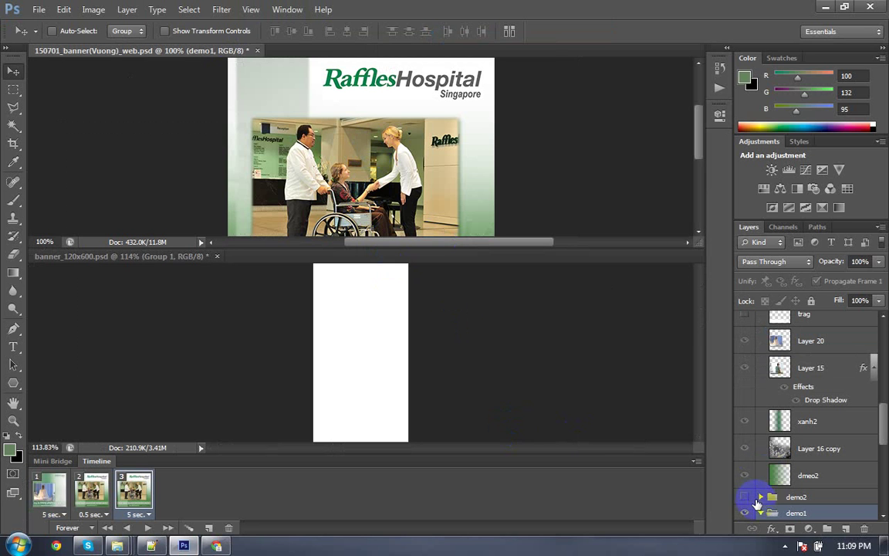
left_click(745, 512)
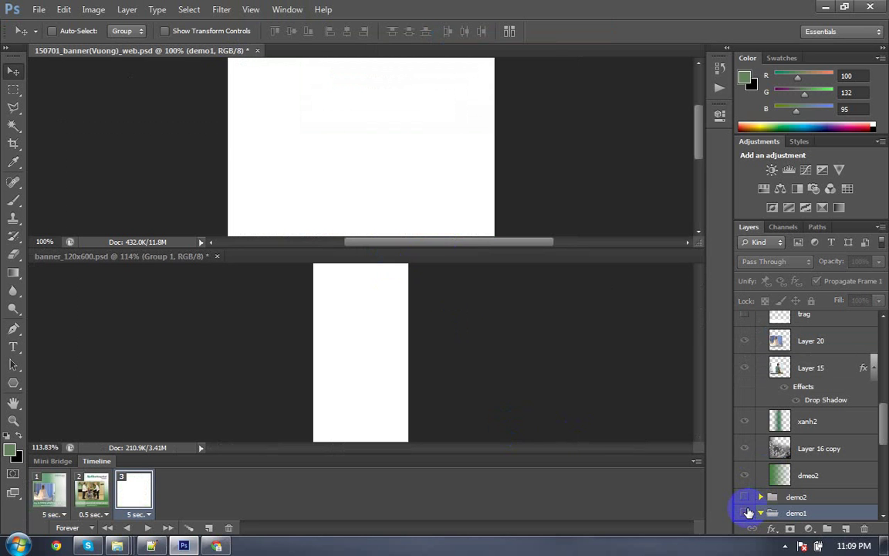
left_click(43, 493)
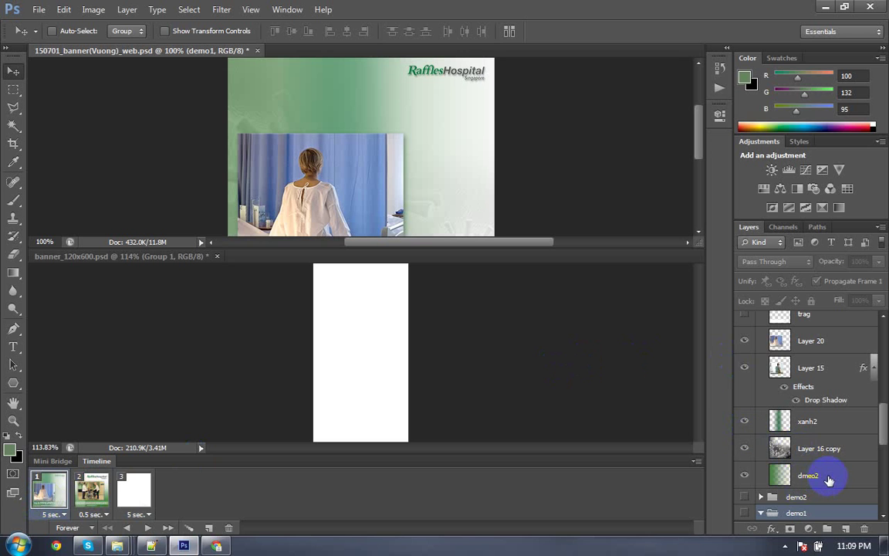
Step: Drag the demo3 group from the web banner into banner_120x600.psd
scroll(828, 479, "up", 5)
scroll(820, 433, "up", 3)
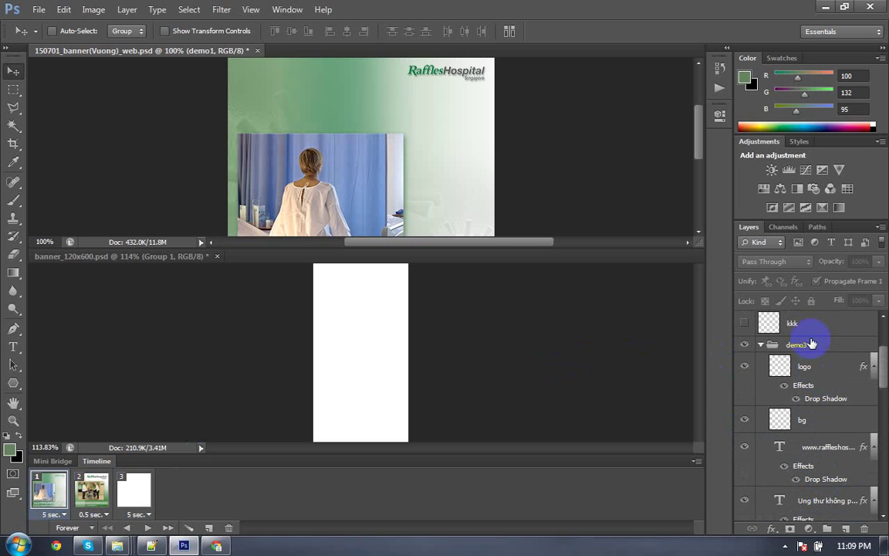
left_click(771, 352)
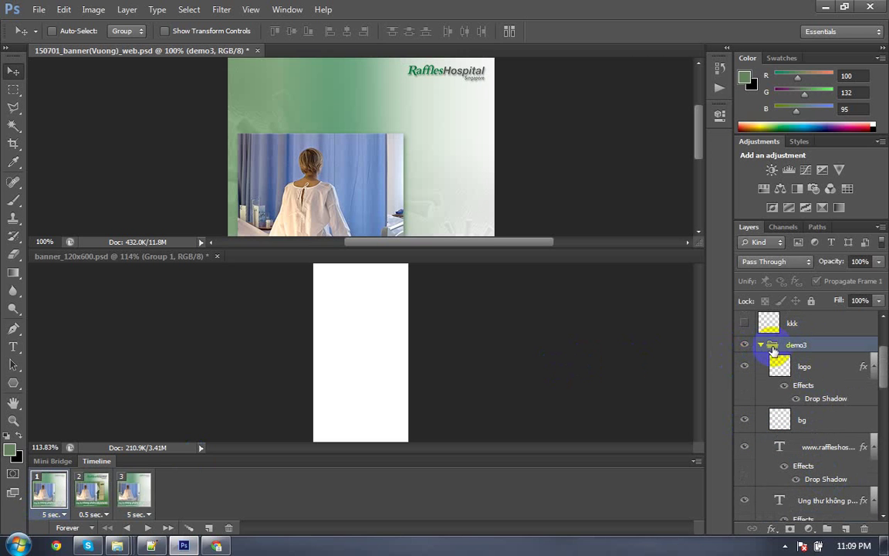
left_click_drag(785, 347, 358, 359)
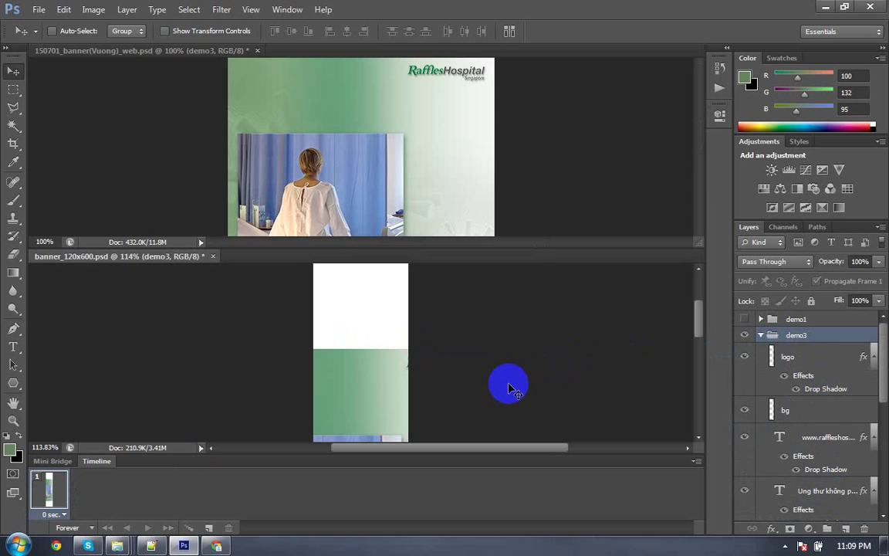
Step: In full-screen view, shift the logo layer left with Free Transform
key("f")
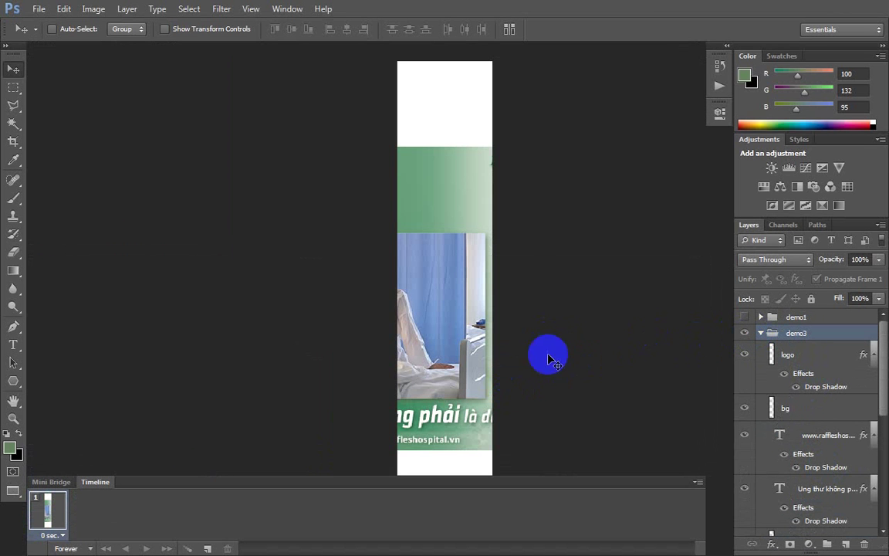
scroll(486, 349, "down", 1)
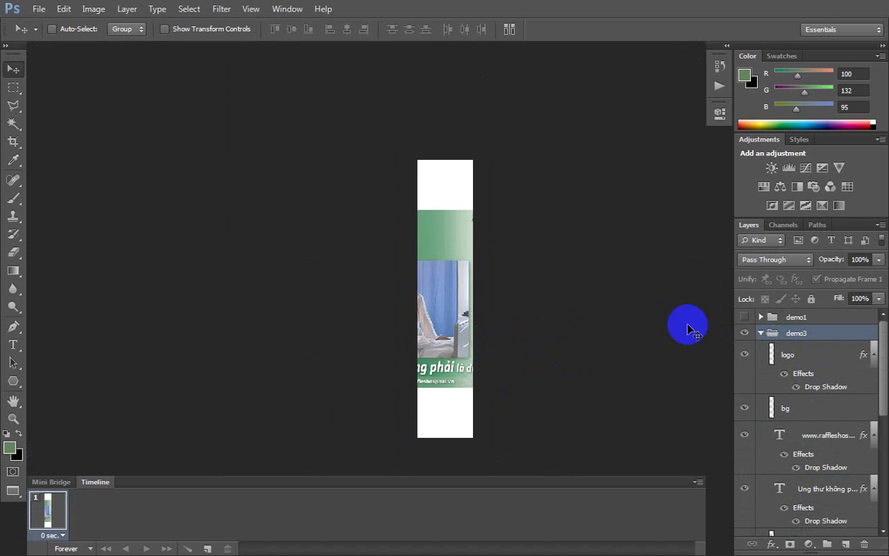
left_click(788, 356)
left_click(788, 357)
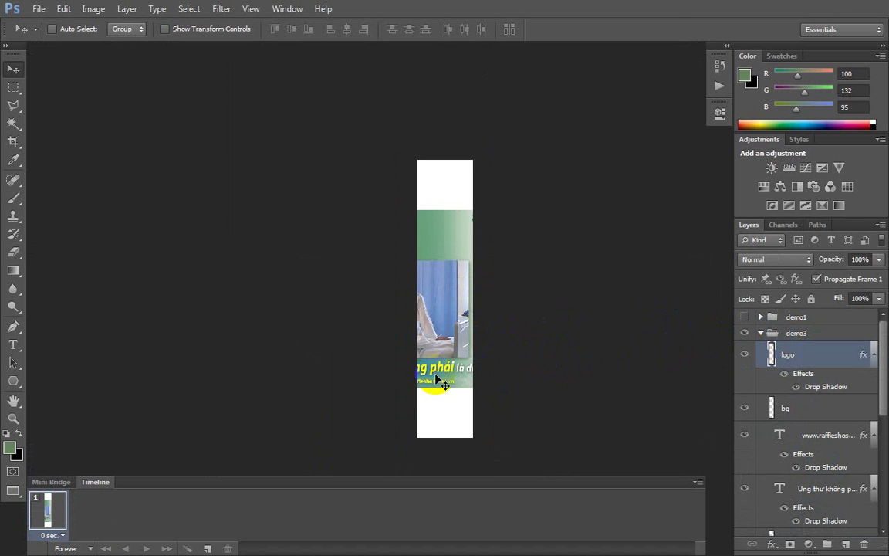
key("ctrl+t")
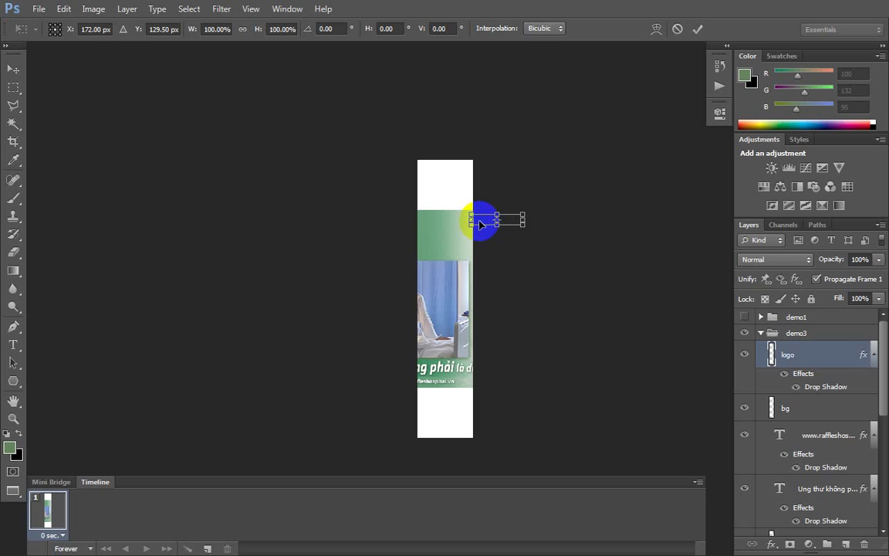
key("shift+Left")
key("shift+Left")
key("shift+Left")
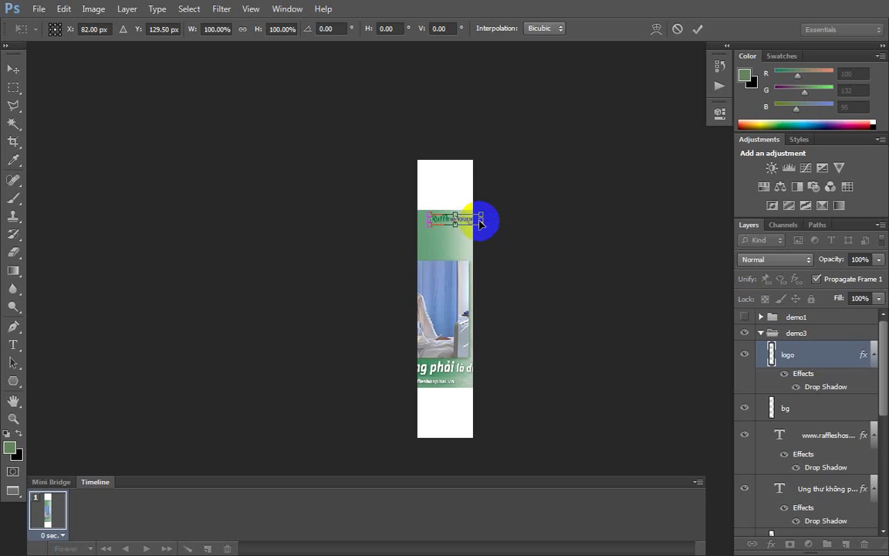
key("Return")
Step: Delete Group 1 from the Layers panel
scroll(772, 394, "down", 3)
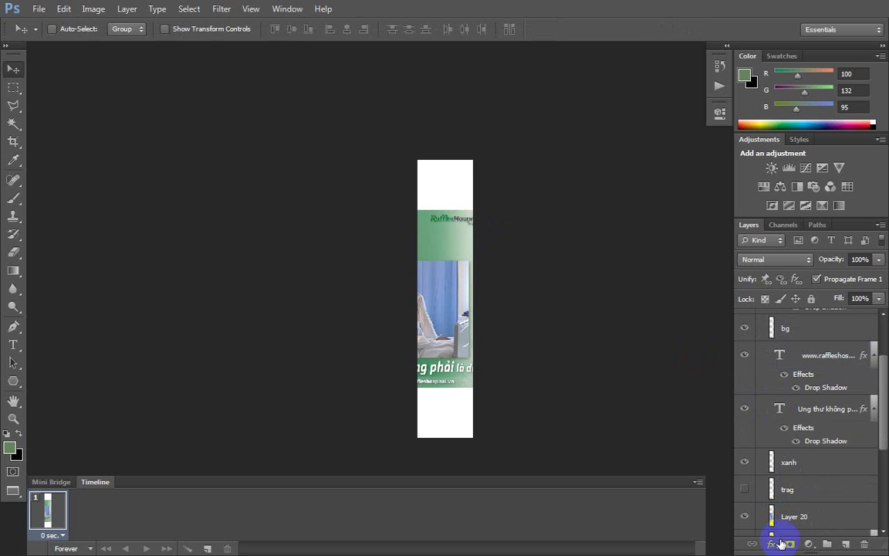
scroll(804, 509, "down", 3)
scroll(805, 509, "down", 1)
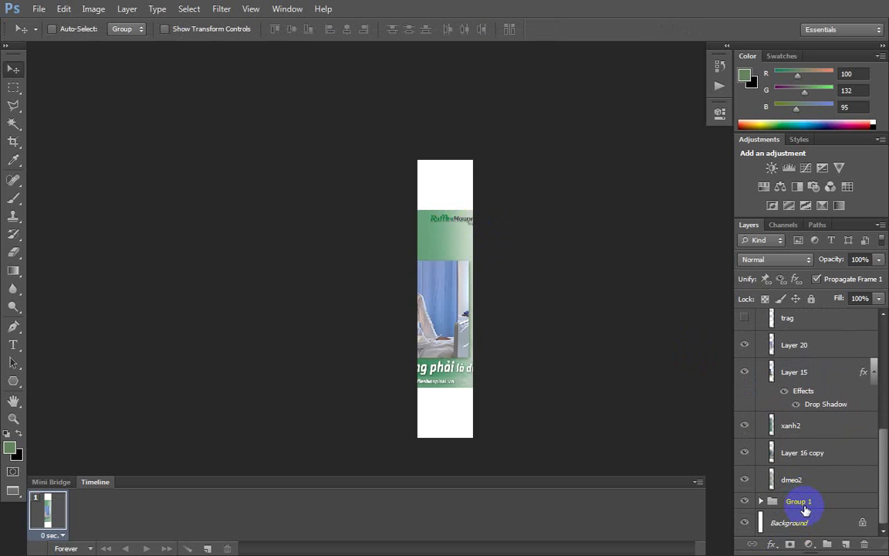
left_click(804, 499)
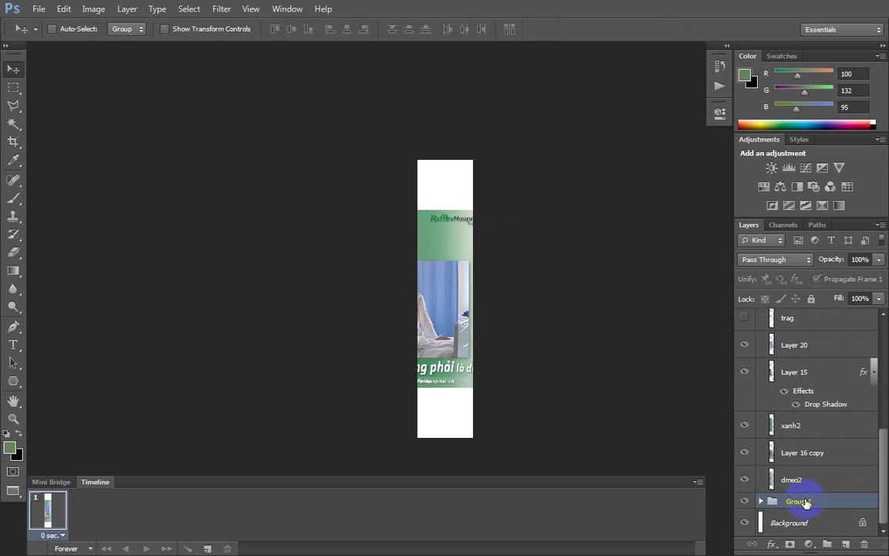
right_click(799, 501)
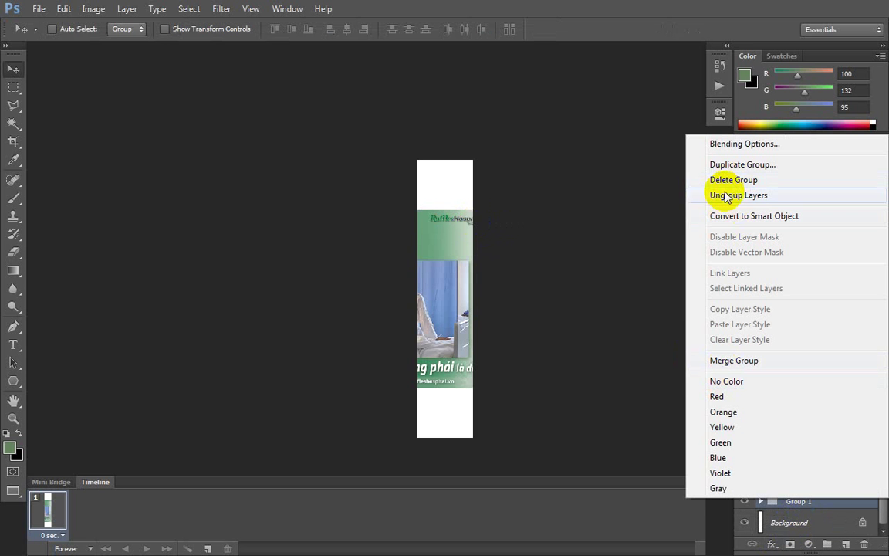
left_click(726, 183)
key("Return")
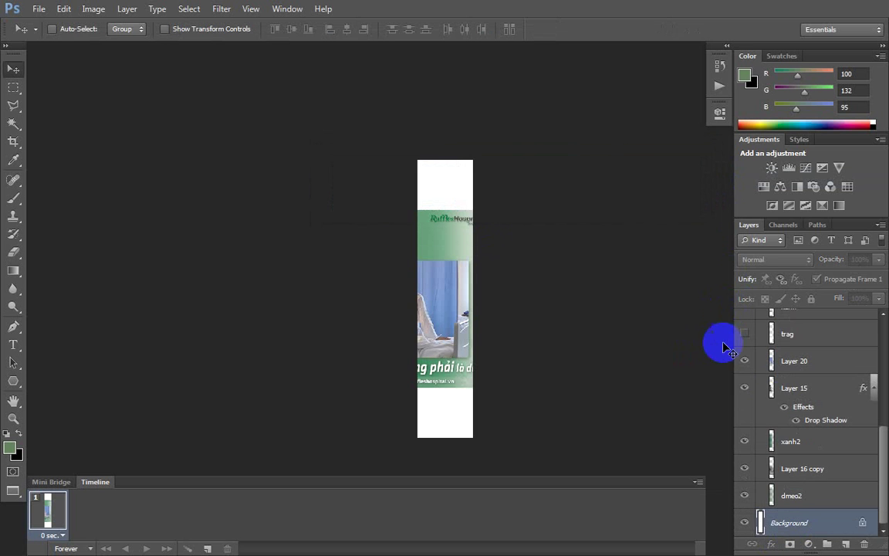
Step: Move the Raffles Hospital logo up into the top white strip and nudge it into place
scroll(833, 463, "up", 3)
scroll(833, 465, "up", 2)
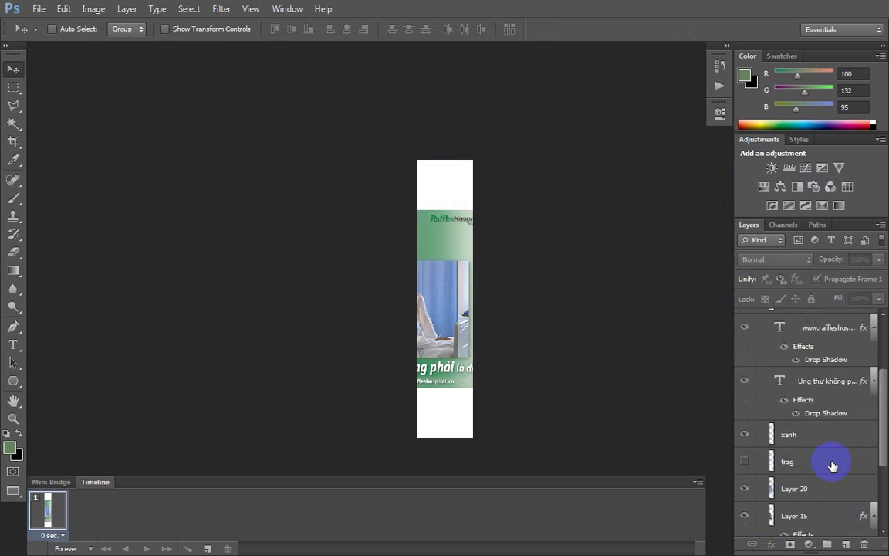
scroll(833, 466, "up", 3)
left_click(817, 359)
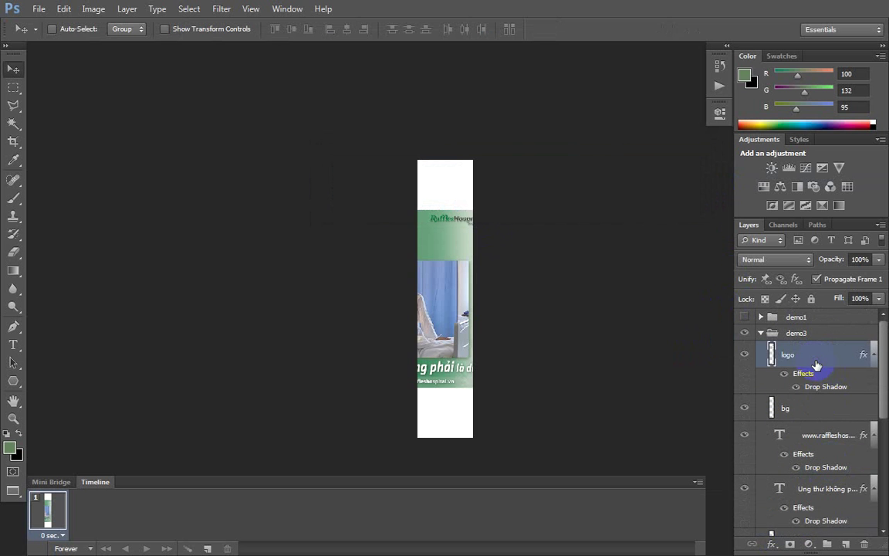
left_click_drag(456, 233, 451, 198)
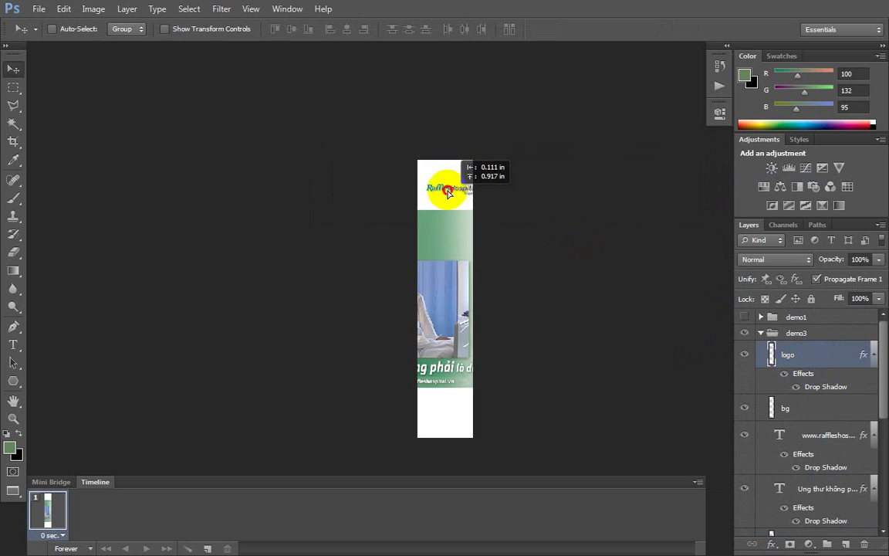
key("Left")
key("Left")
key("Left")
key("Up")
key("Up")
key("Up")
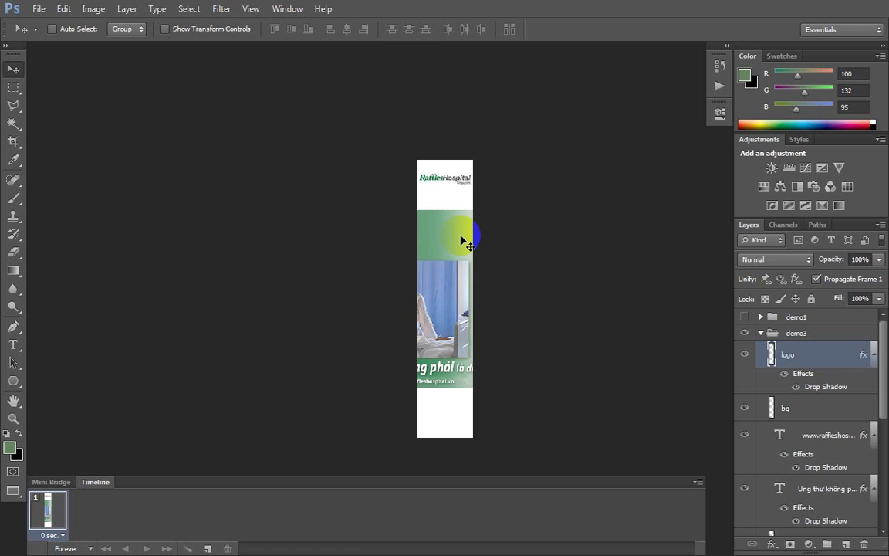
Step: Scale the xanh2 layer down to about 65%
right_click(467, 238)
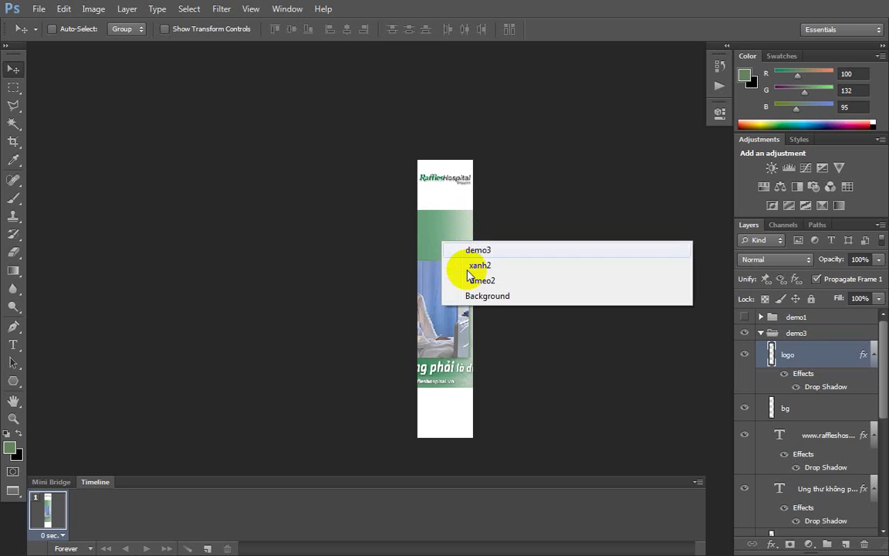
left_click(468, 266)
key("ctrl+t")
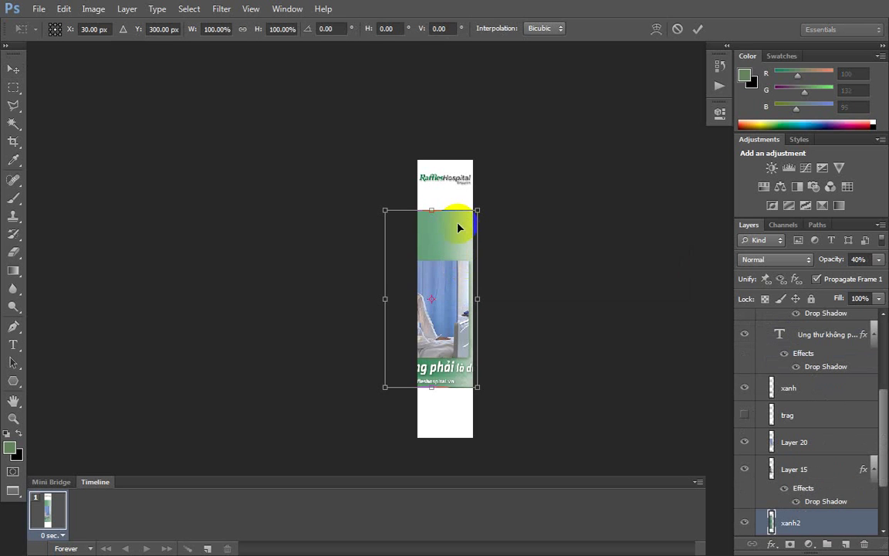
left_click_drag(385, 388, 430, 333)
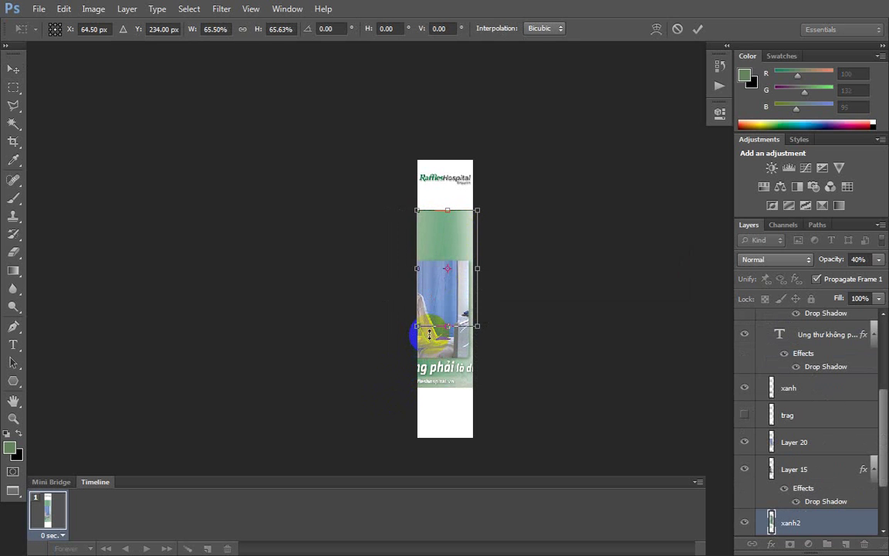
key("Return")
Step: Stretch the green xanh2 layer to the banner's top and bottom edges
key("ctrl+t")
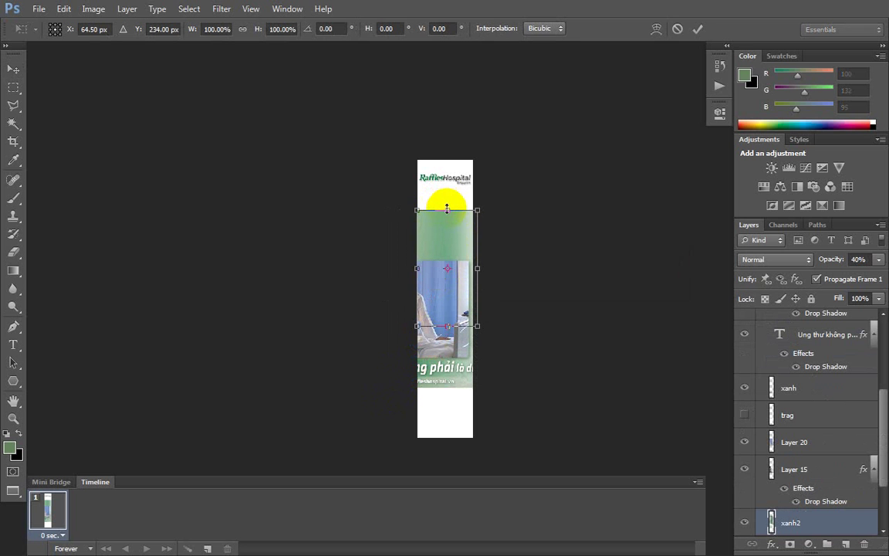
left_click_drag(447, 209, 447, 160)
left_click_drag(447, 325, 449, 437)
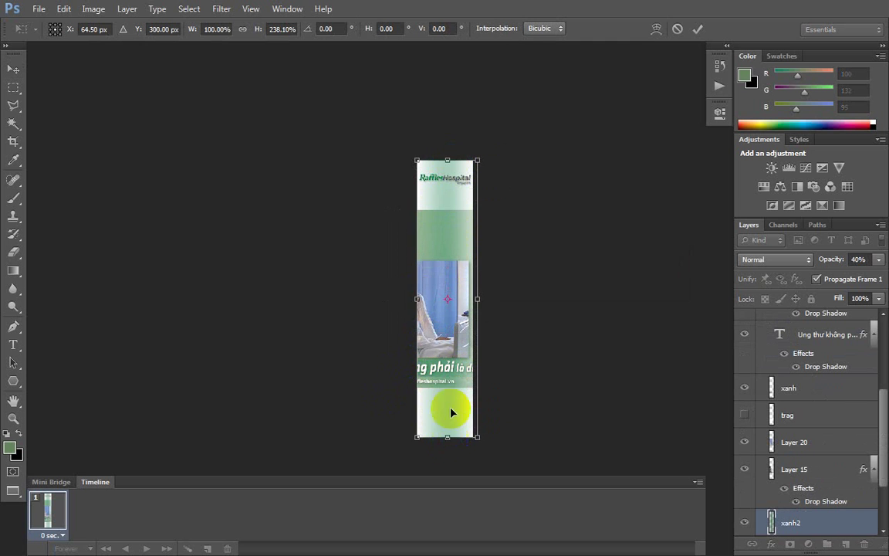
double_click(470, 272)
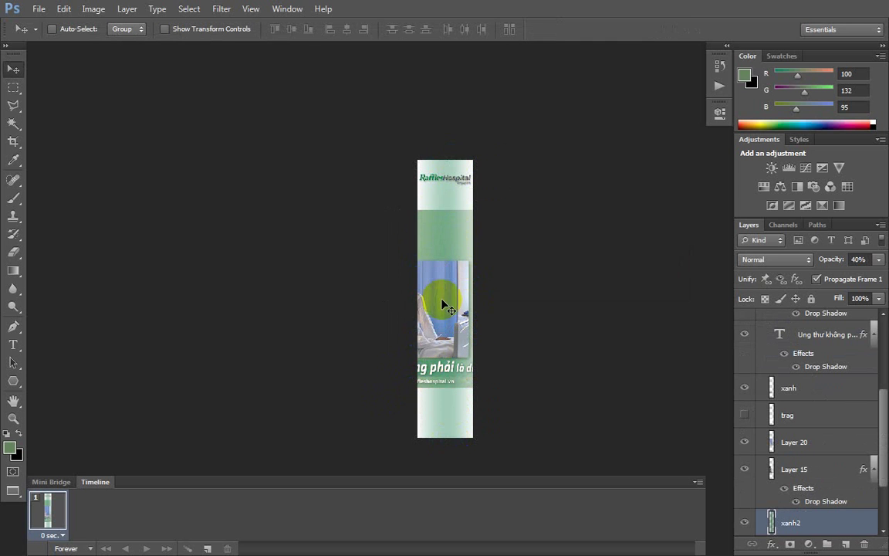
Step: Reselect xanh2, dismiss a stray transform, and select Layer 20
right_click(442, 244)
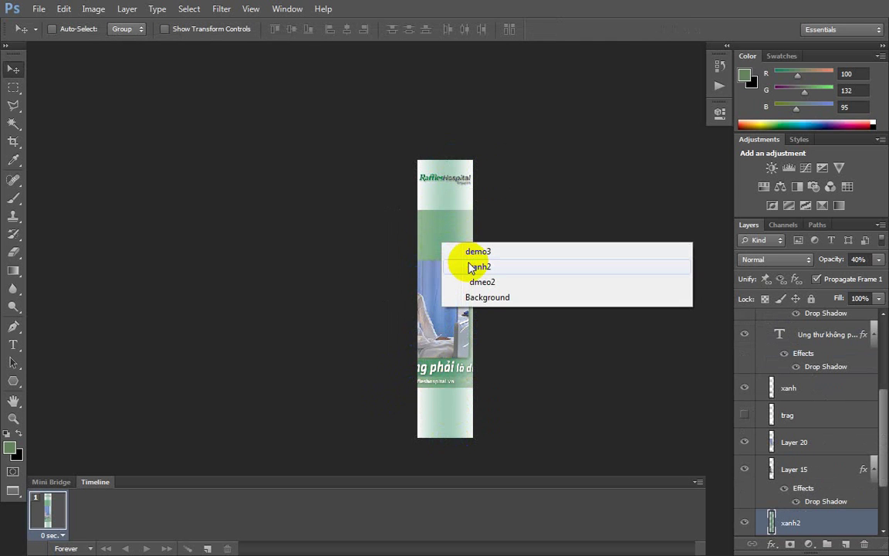
left_click(472, 267)
key("ctrl+t")
key("Return")
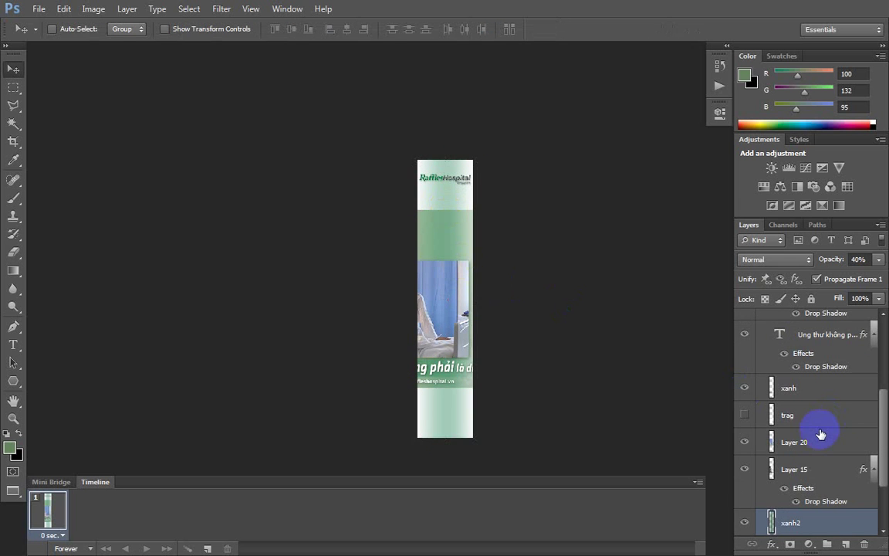
scroll(820, 435, "down", 1)
left_click(760, 417)
Step: Hide Layer 20, then scale the Layer 20 and Layer 15 photo to about half and nudge it right
left_click(744, 411)
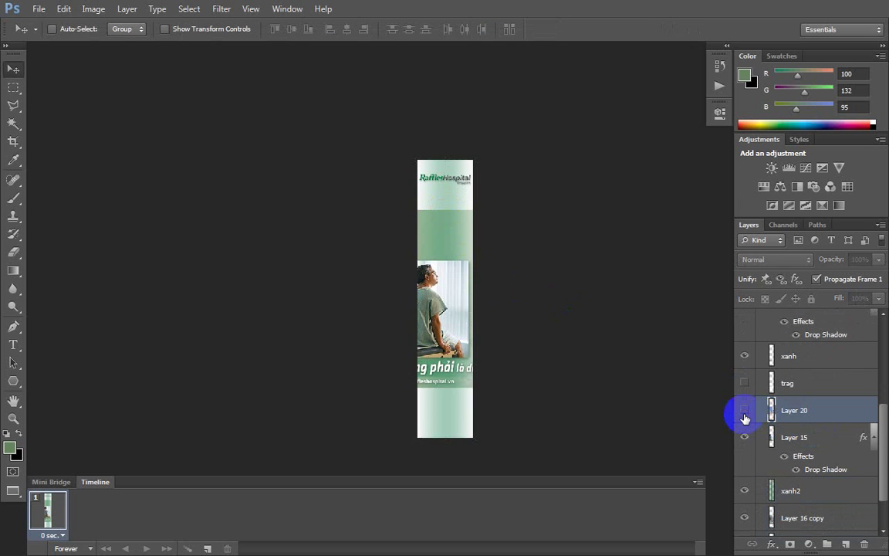
left_click(745, 411)
left_click(768, 434, "shift")
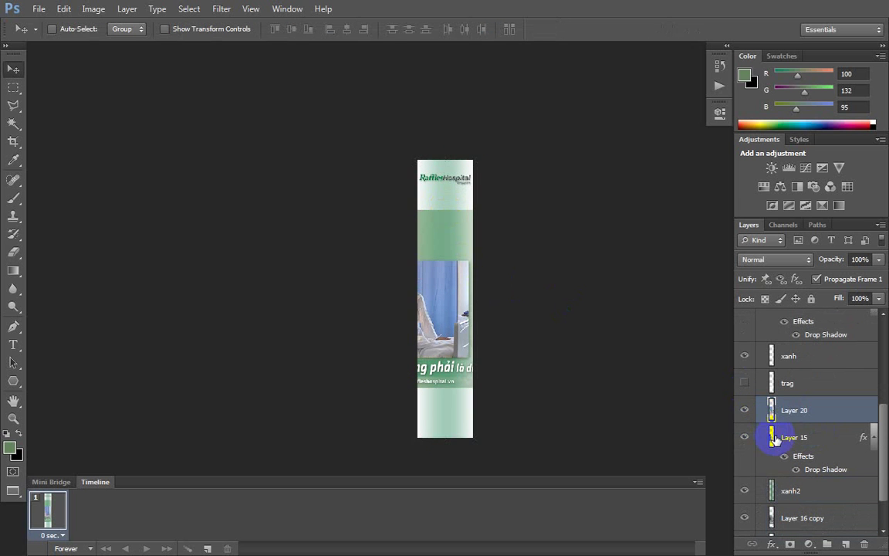
key("ctrl+t")
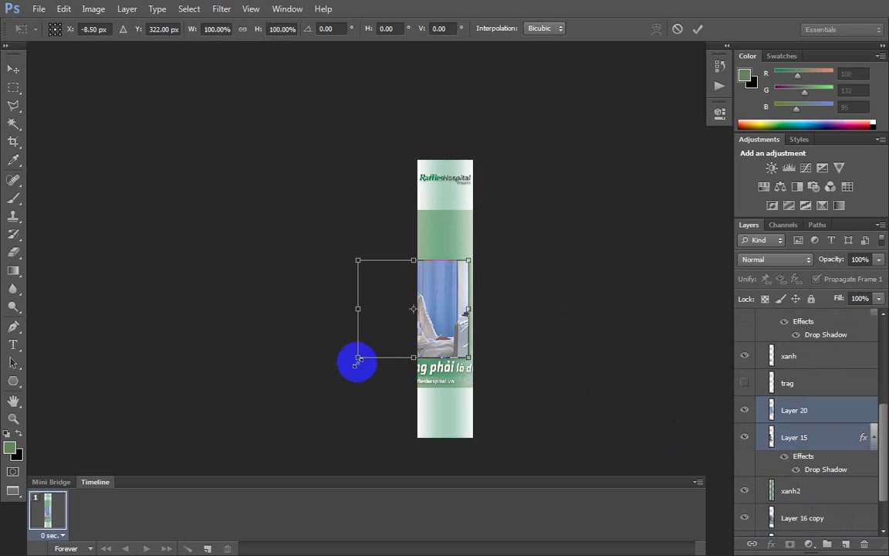
left_click_drag(357, 359, 421, 317)
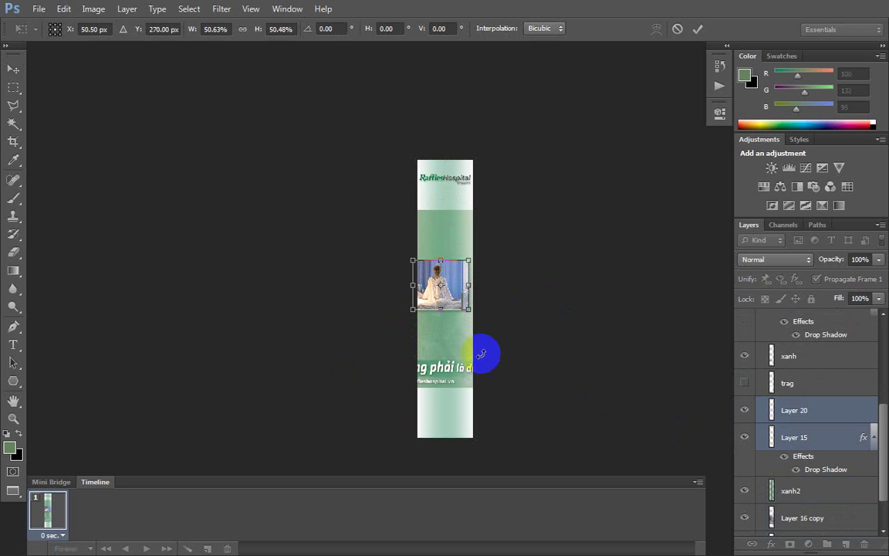
key("Return")
key("ctrl+plus")
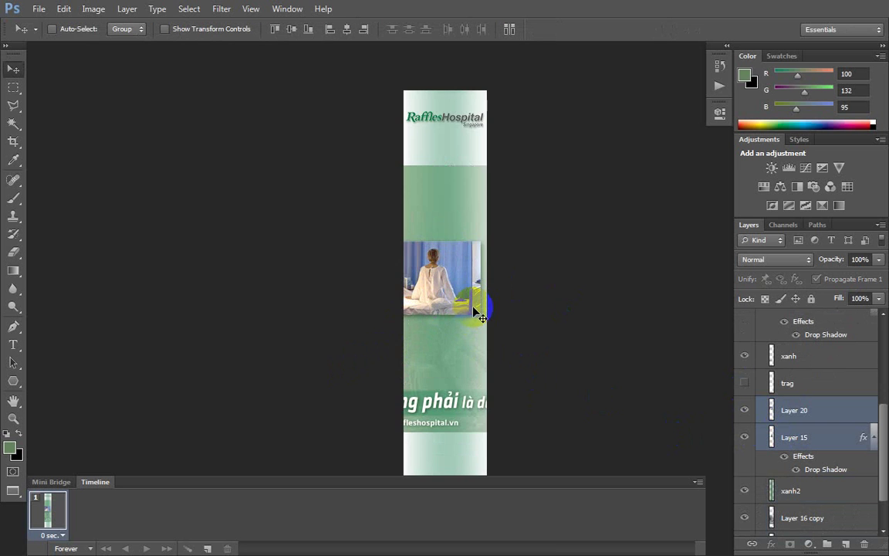
key("Right")
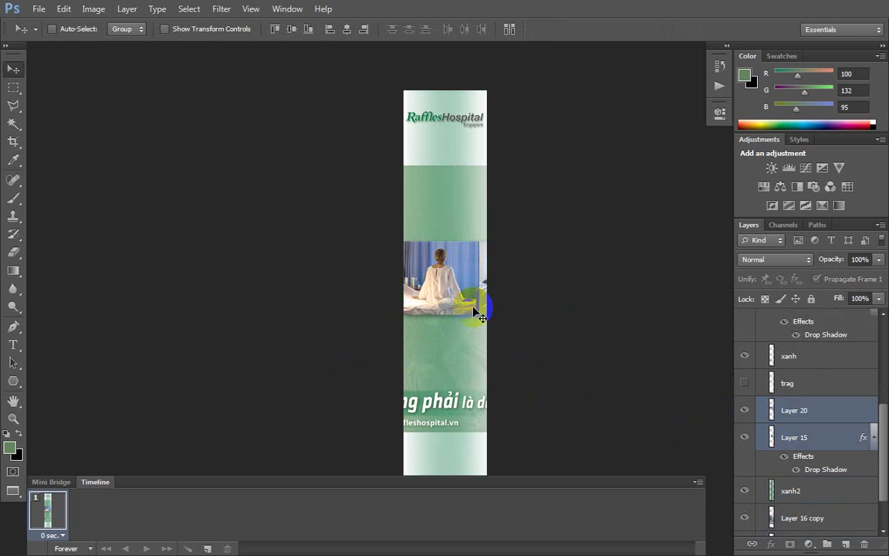
Step: Scale dmeo2 to 40.36% wide and stretch it to 153.39% tall, up to the banner top
scroll(772, 421, "down", 1)
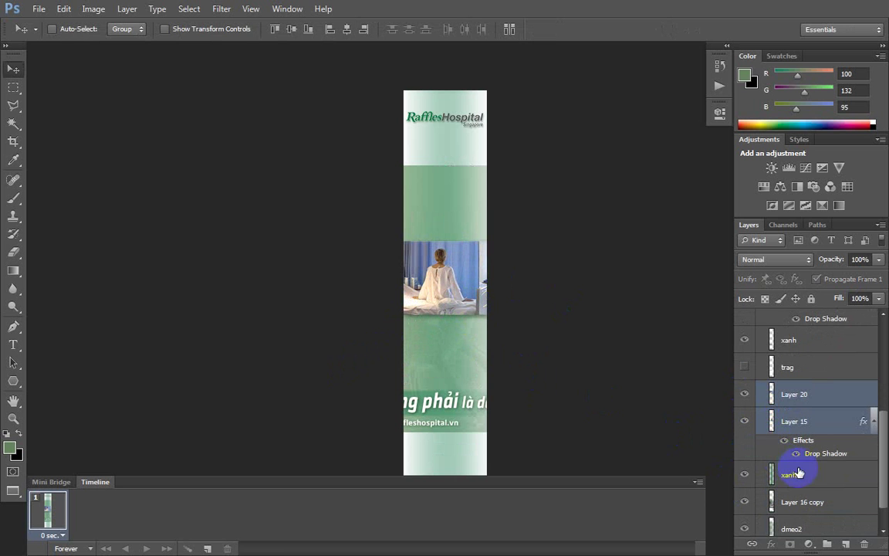
left_click(804, 527)
key("ctrl+t")
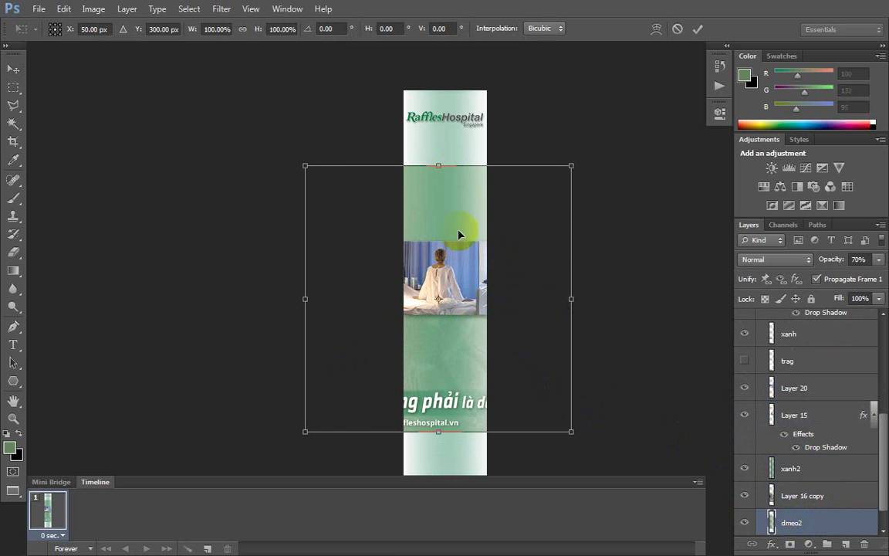
left_click_drag(305, 432, 385, 352)
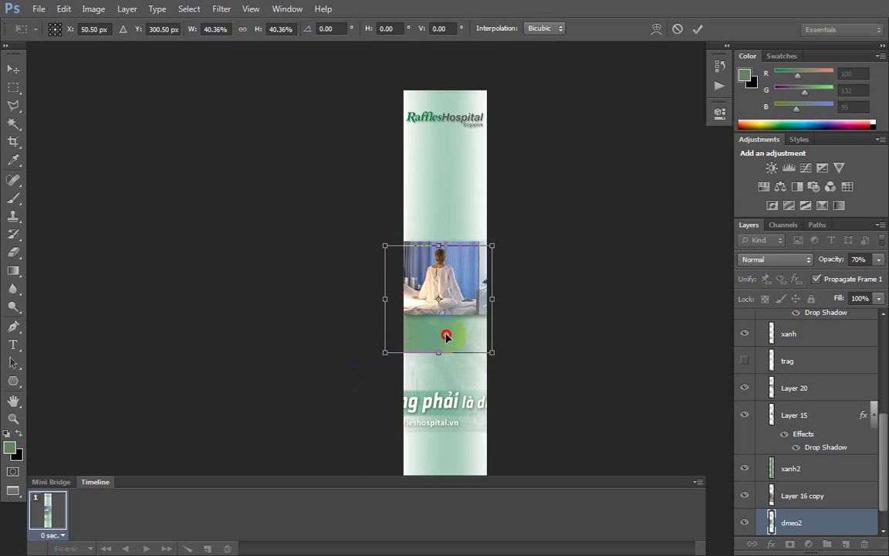
left_click_drag(446, 336, 453, 338)
left_click_drag(444, 247, 467, 83)
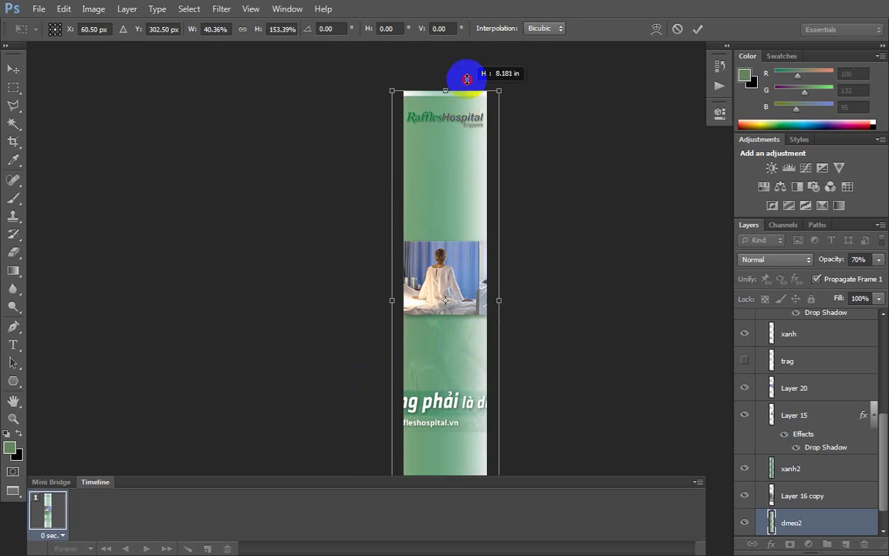
key("Return")
left_click_drag(452, 367, 466, 252)
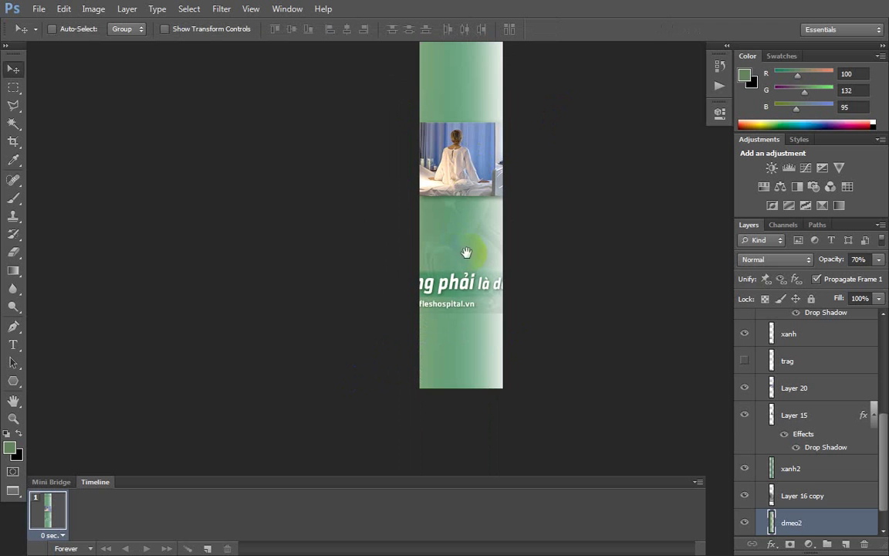
right_click(459, 288)
Step: Narrow the headline text box so 'Ung thư không phải là' wraps onto three lines at 24.67 pt
left_click(486, 312)
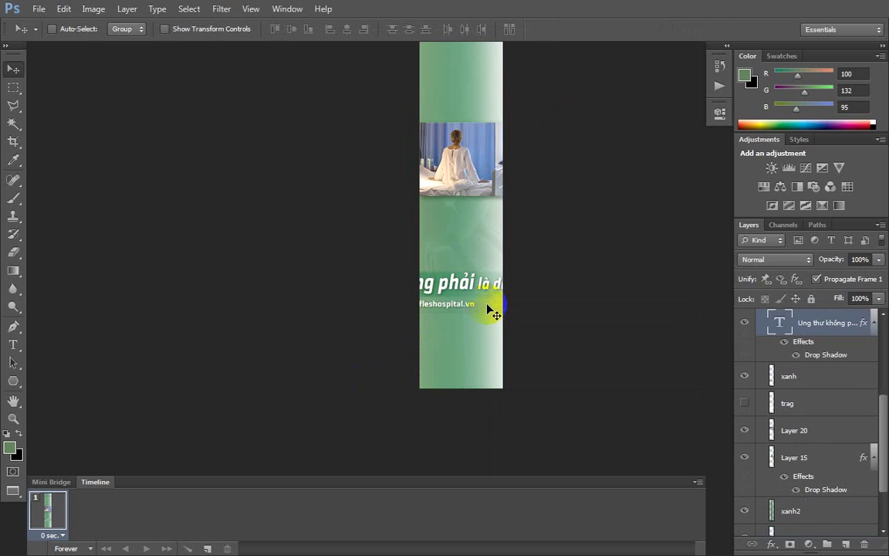
key("t")
left_click(327, 297)
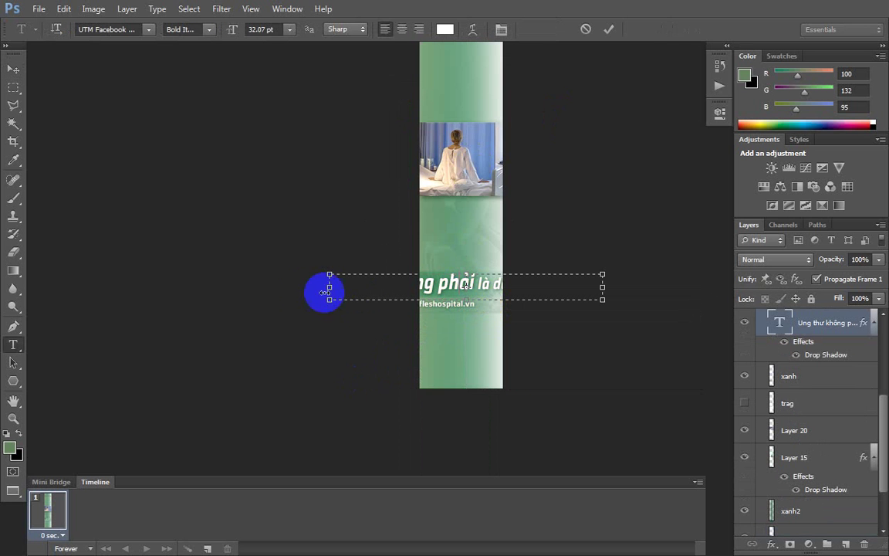
left_click_drag(329, 297, 512, 305)
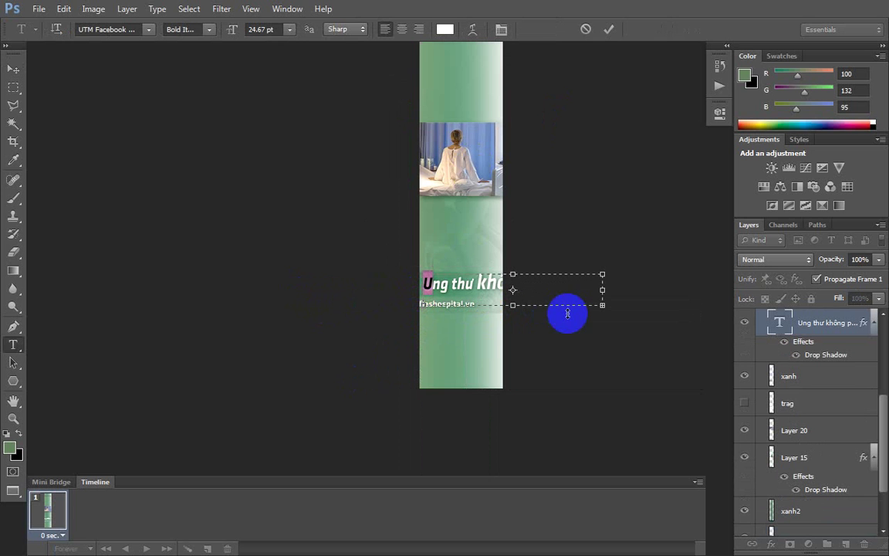
left_click_drag(503, 348, 499, 348)
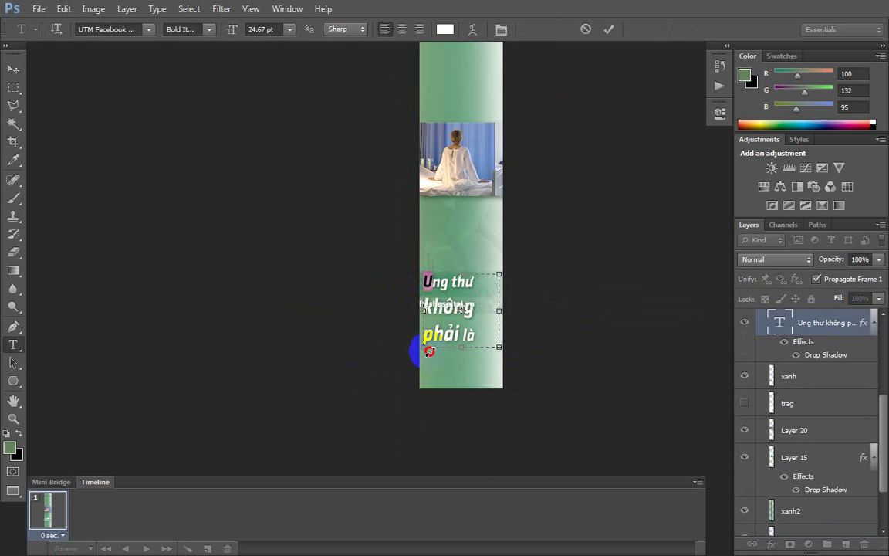
left_click_drag(429, 352, 429, 355)
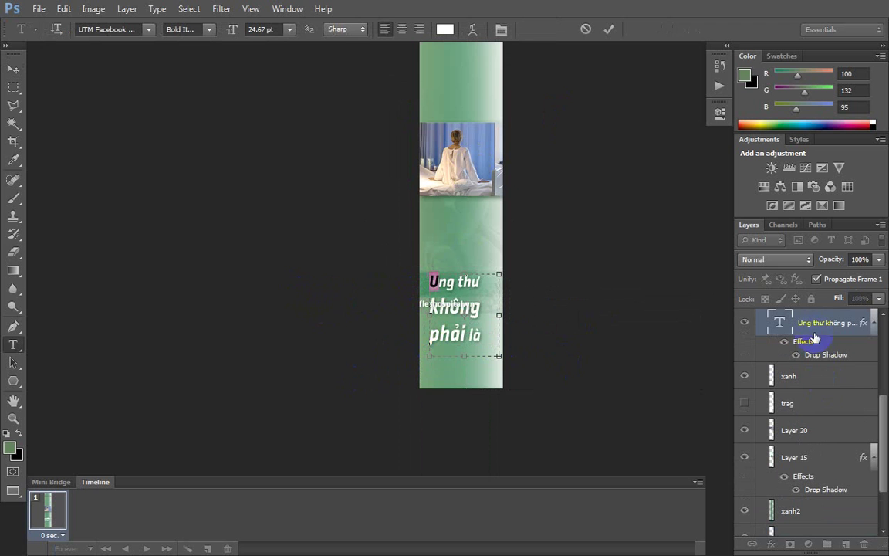
left_click(671, 330)
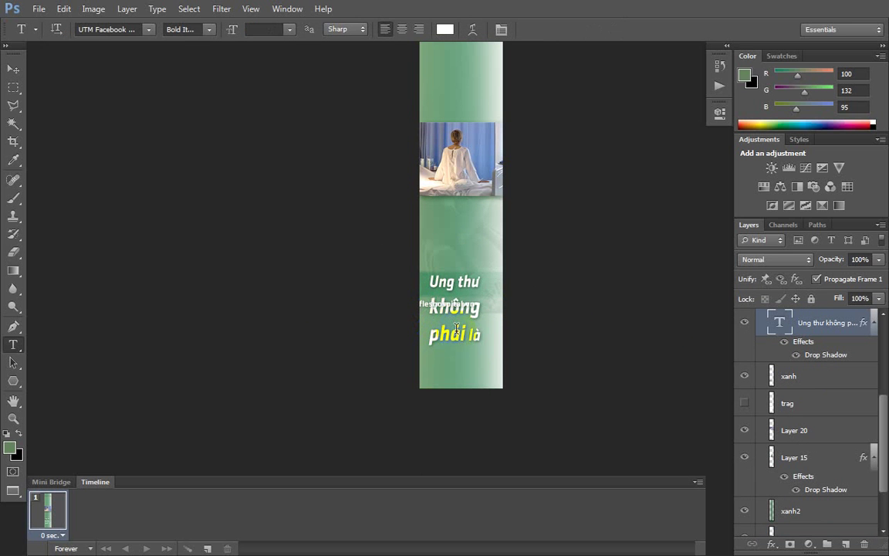
Step: Move the headline up above the URL text
key("v")
left_click_drag(461, 343, 466, 280)
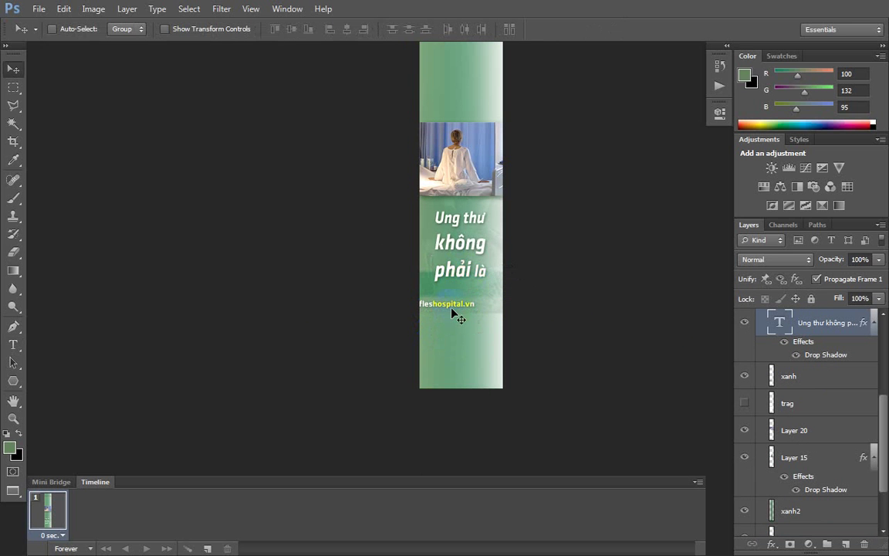
scroll(452, 309, "up", 2)
left_click_drag(448, 313, 432, 222)
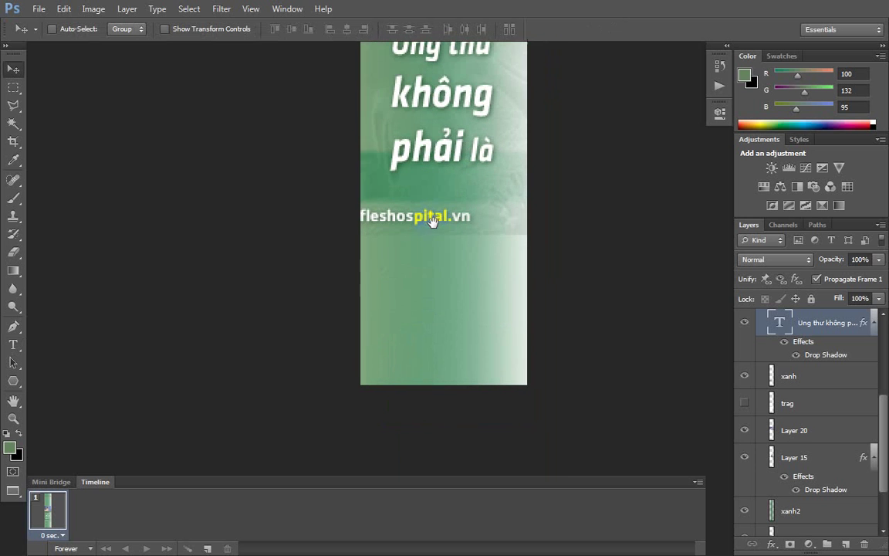
right_click(433, 223)
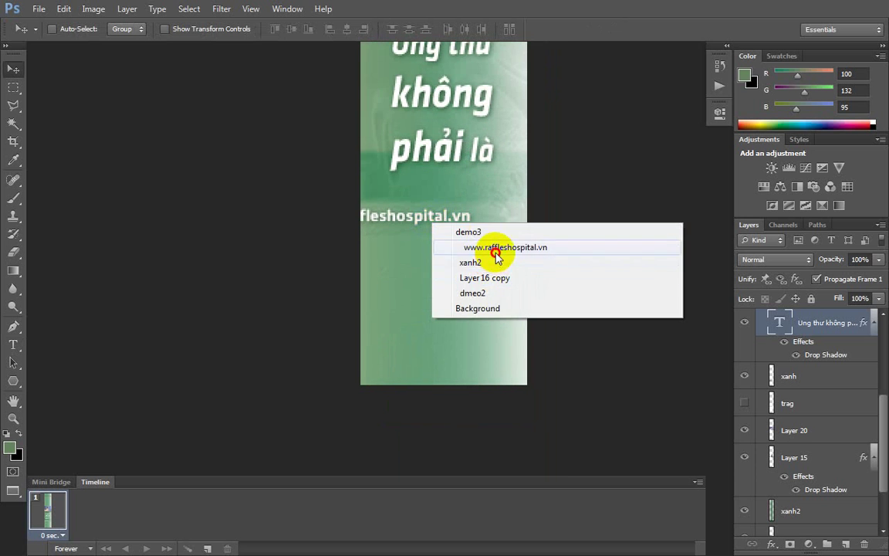
left_click(496, 249)
left_click_drag(410, 255, 471, 359)
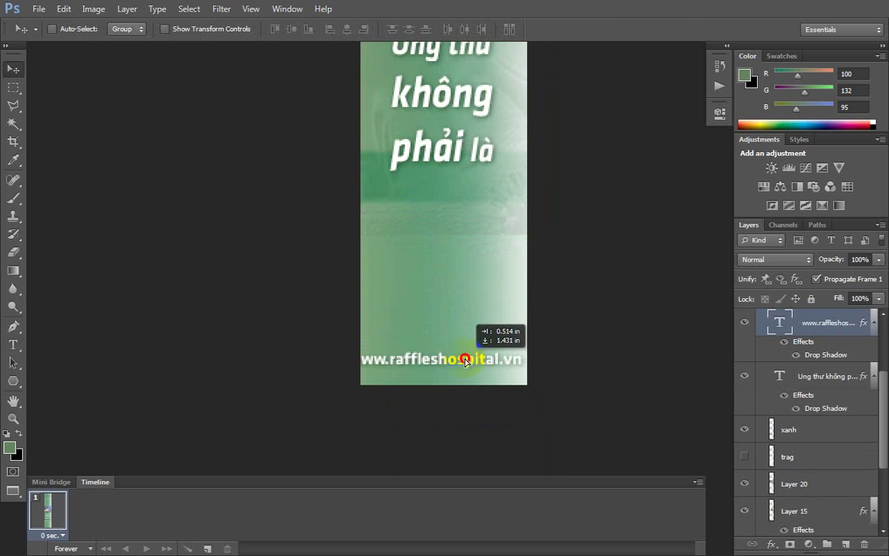
key("ctrl+t")
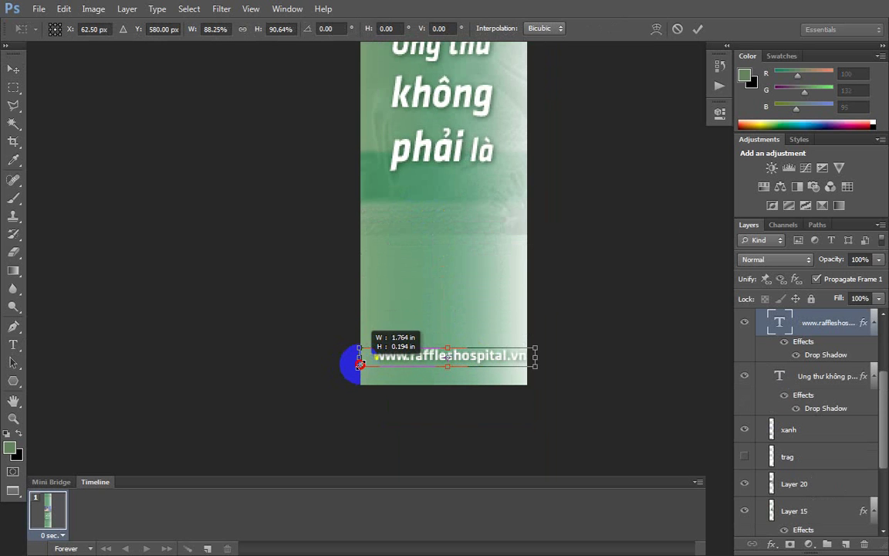
left_click_drag(336, 368, 359, 366)
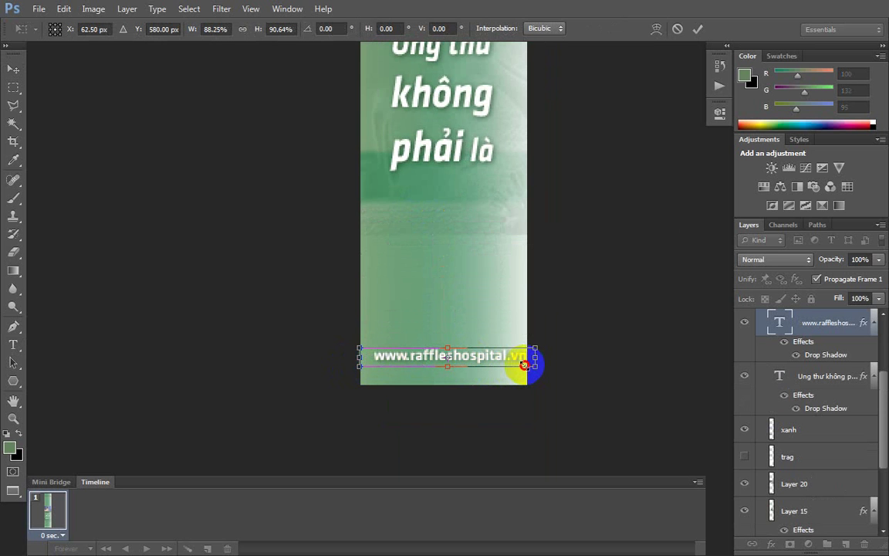
left_click_drag(524, 363, 520, 362)
key("Return")
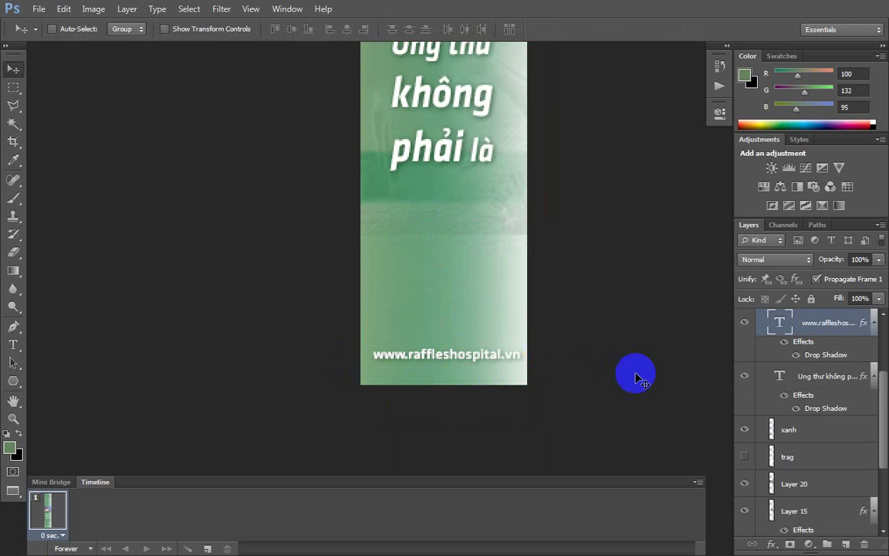
Step: On a new layer above xanh, fill a strip around the URL text with white
key("m")
left_click(811, 434)
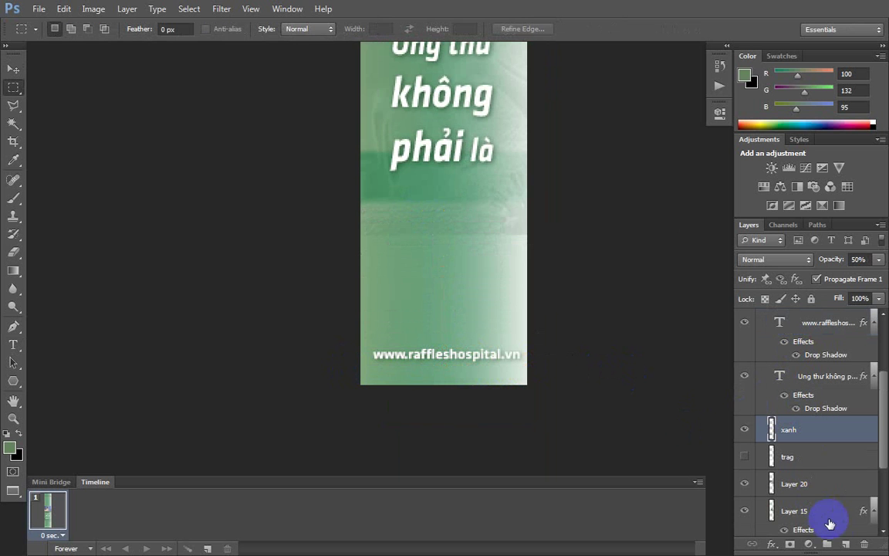
left_click(846, 544)
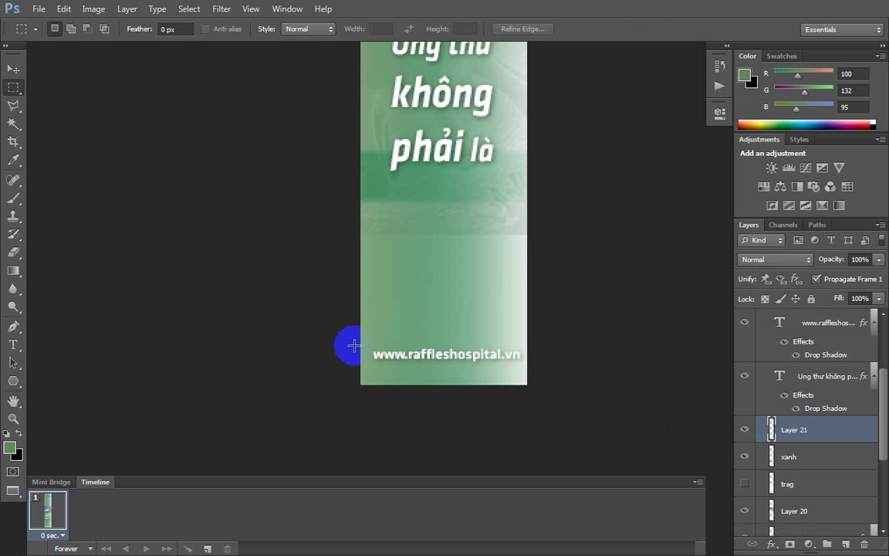
left_click_drag(355, 340, 531, 369)
key("e")
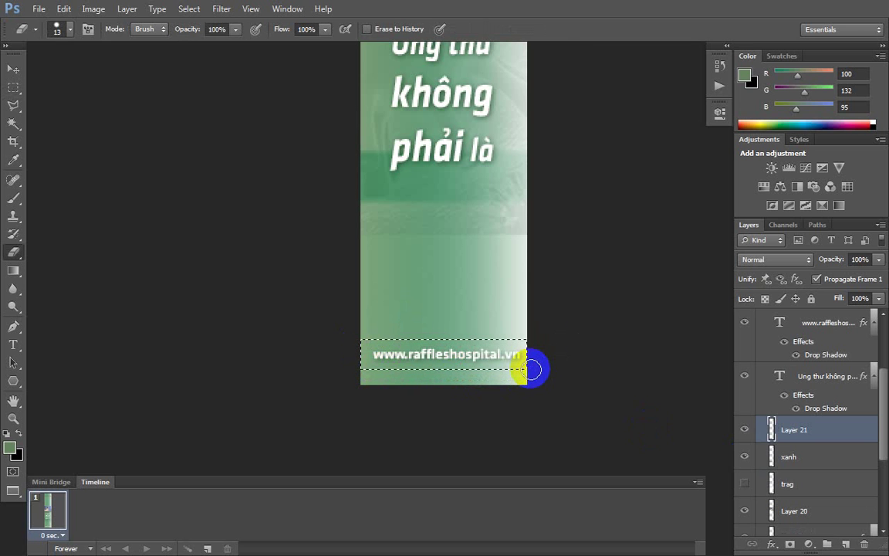
key("d")
key("x")
key("alt+BackSpace")
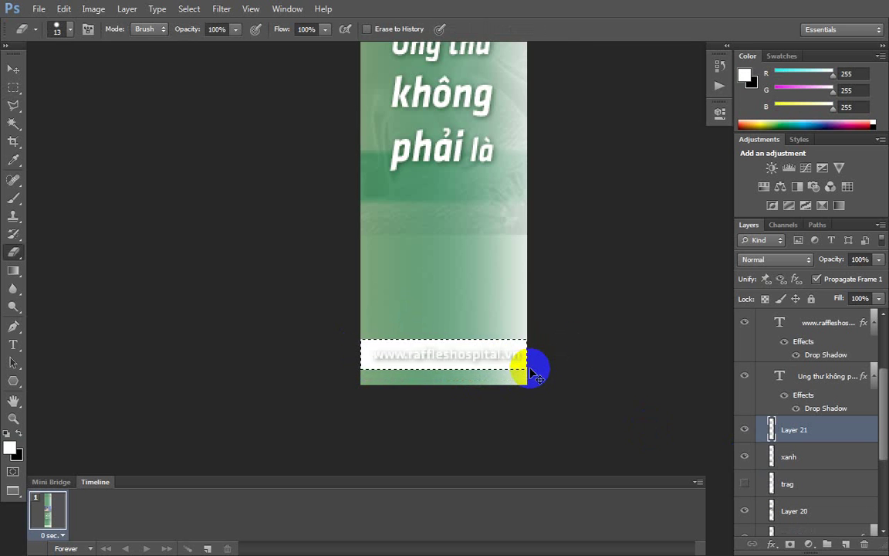
Step: Lower the white bar layer's opacity to 23%
key("v")
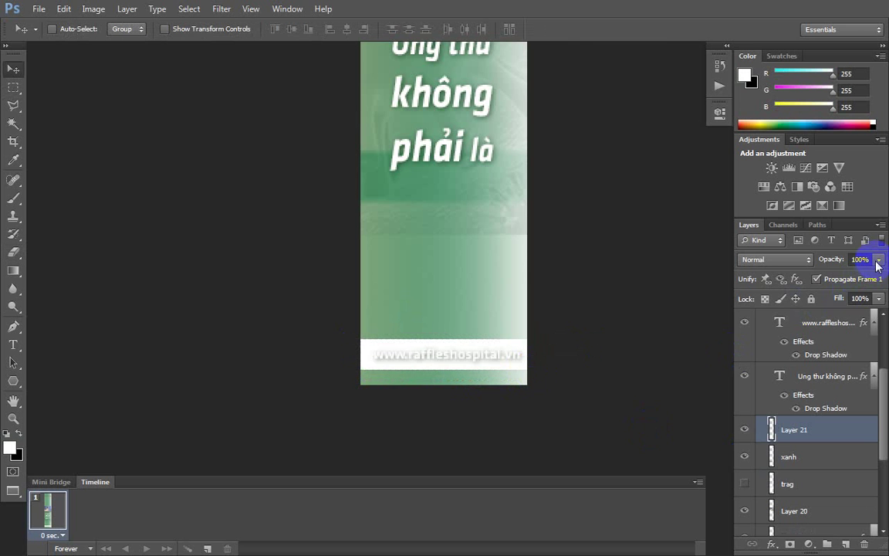
left_click(878, 260)
left_click_drag(855, 277, 834, 279)
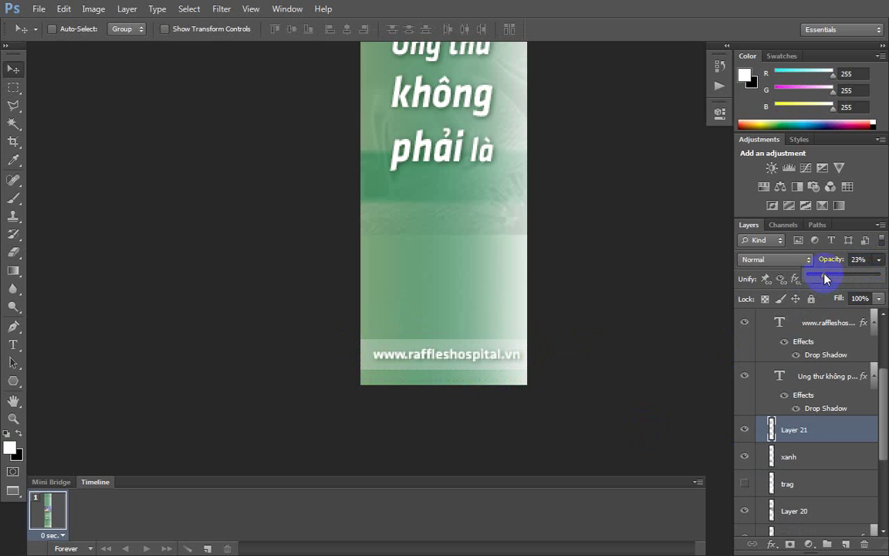
left_click(788, 432)
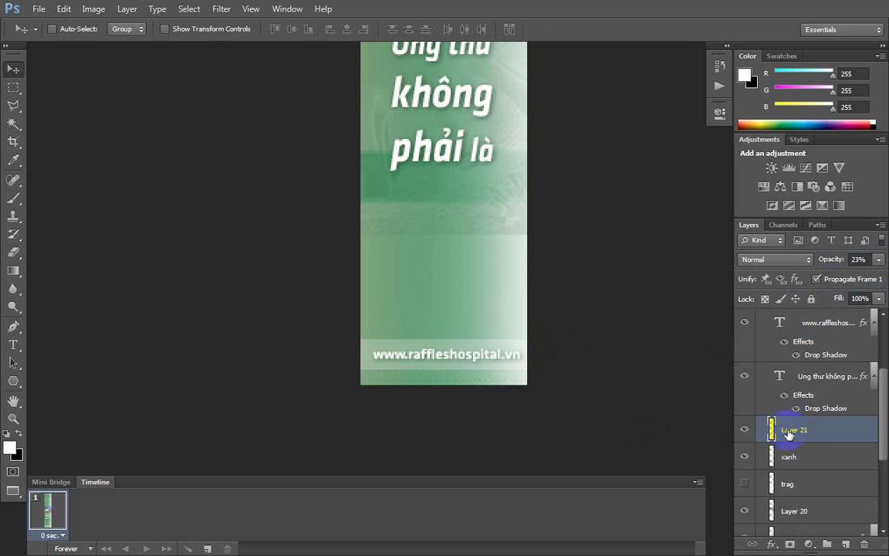
Step: Select the xanh layer and hide the green band
right_click(449, 362)
left_click(467, 380)
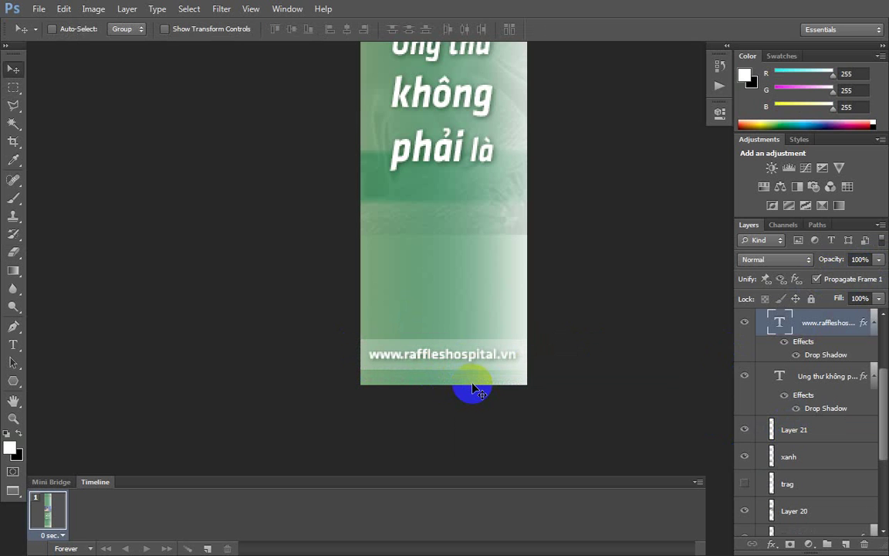
right_click(462, 186)
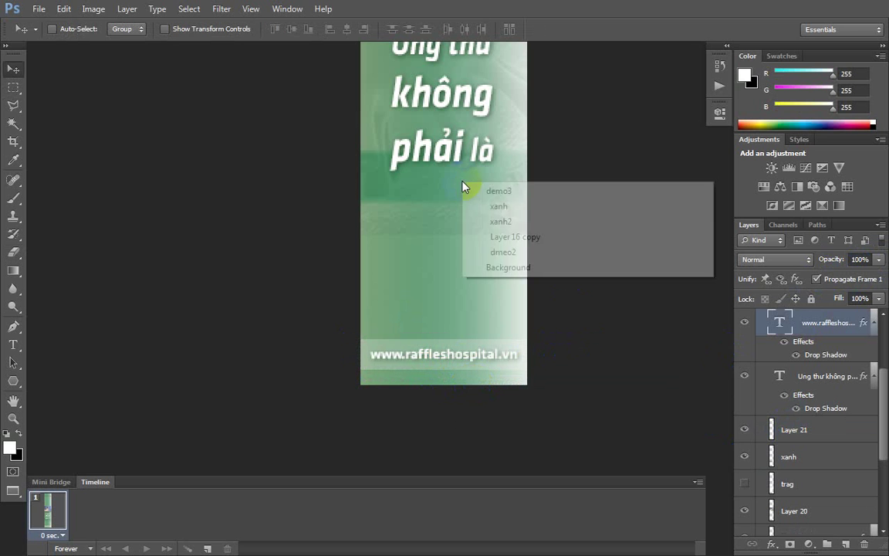
left_click(498, 205)
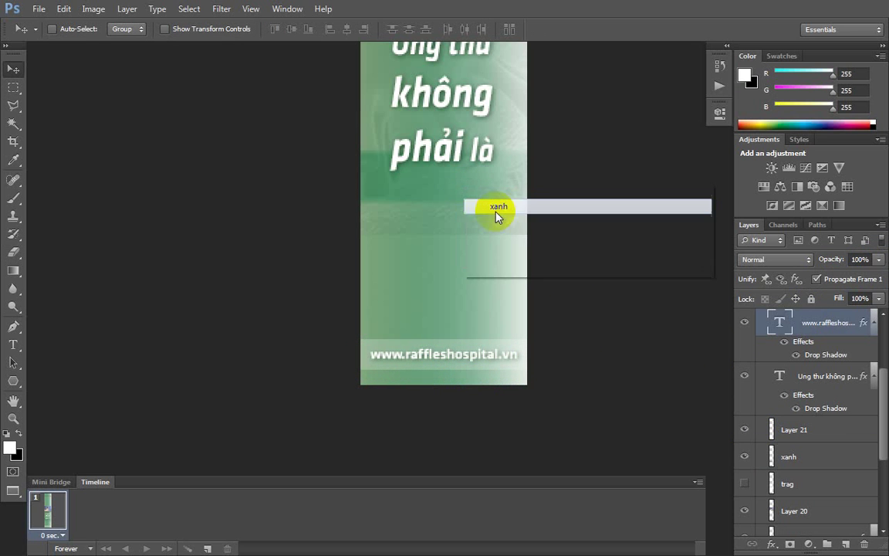
left_click(745, 460)
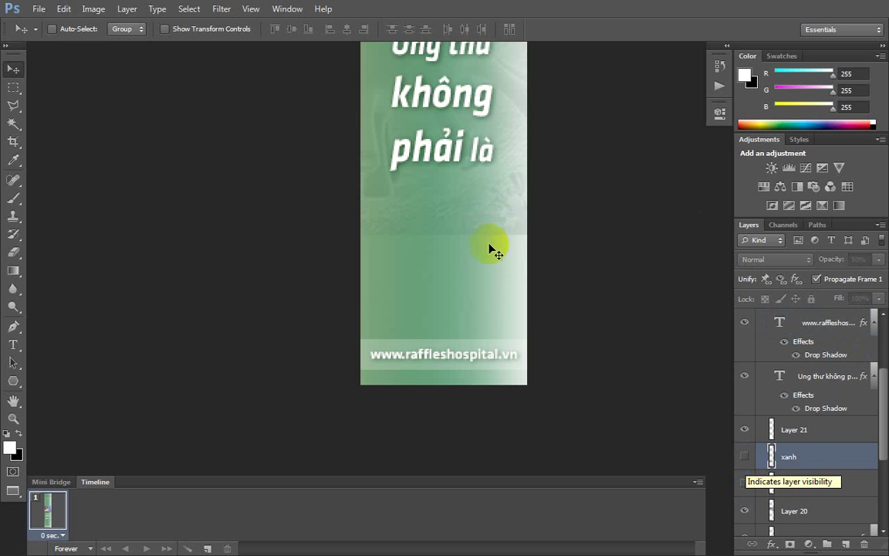
Step: Move the Layer 16 copy texture lower on the banner, then fit the banner in view
right_click(451, 186)
left_click(455, 222)
left_click_drag(455, 218, 447, 334)
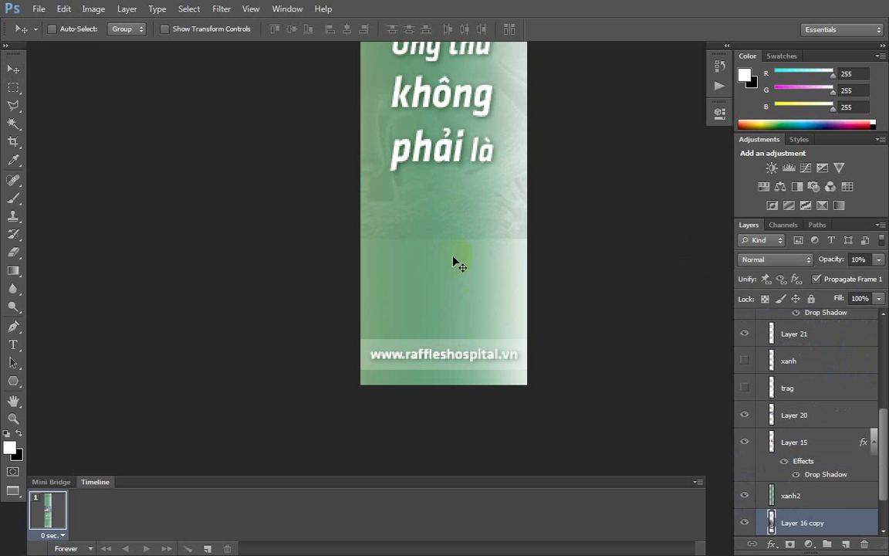
key("ctrl+t")
left_click_drag(478, 191, 477, 346)
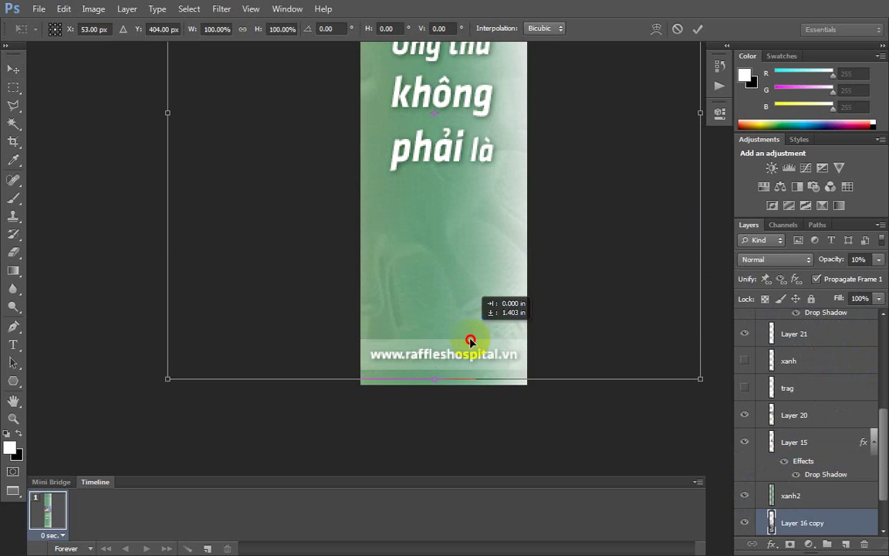
key("Return")
key("ctrl+minus")
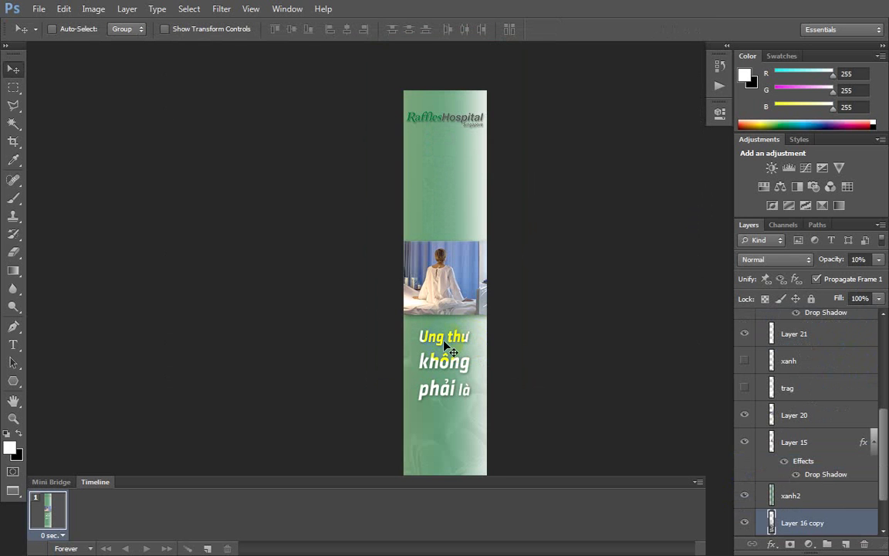
Step: Enlarge the headline box so 'Ung thư không phải là dấu chấm hết.' shows on six lines
key("t")
left_click(451, 338)
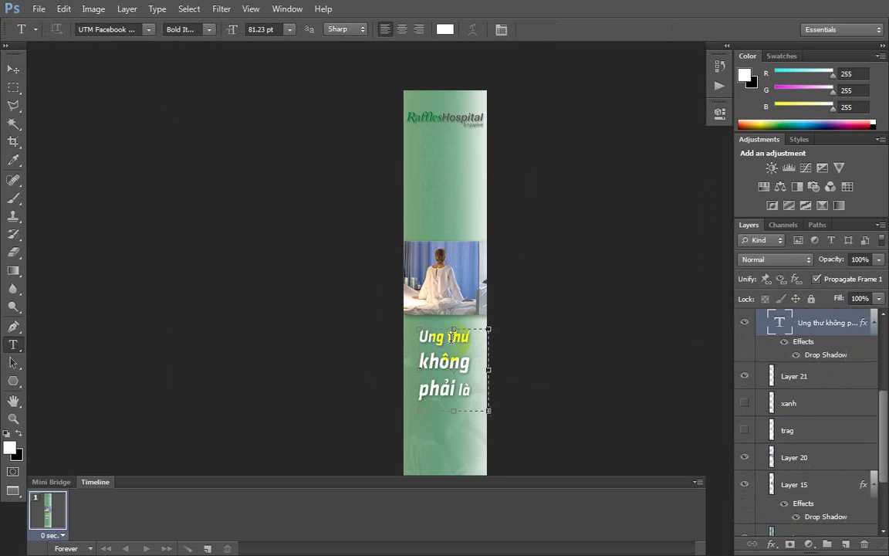
key("ctrl+a")
left_click_drag(488, 410, 480, 467)
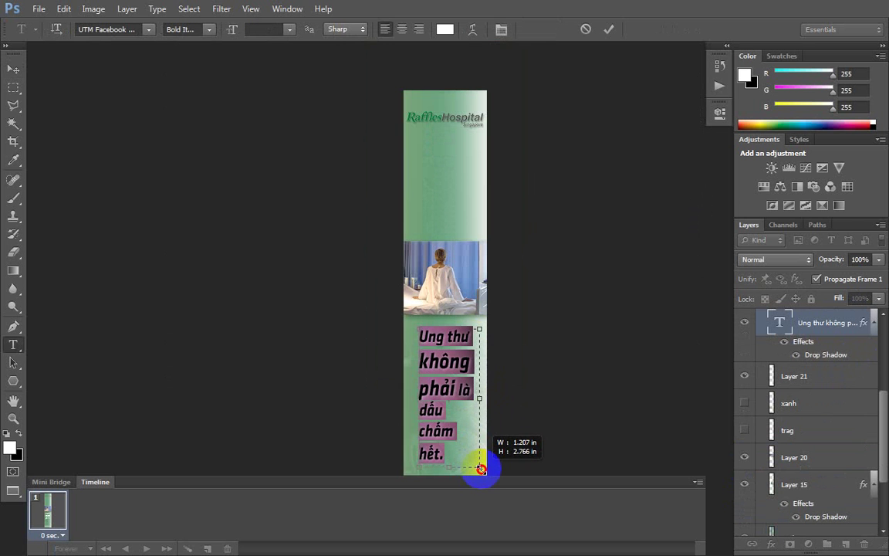
left_click(802, 329)
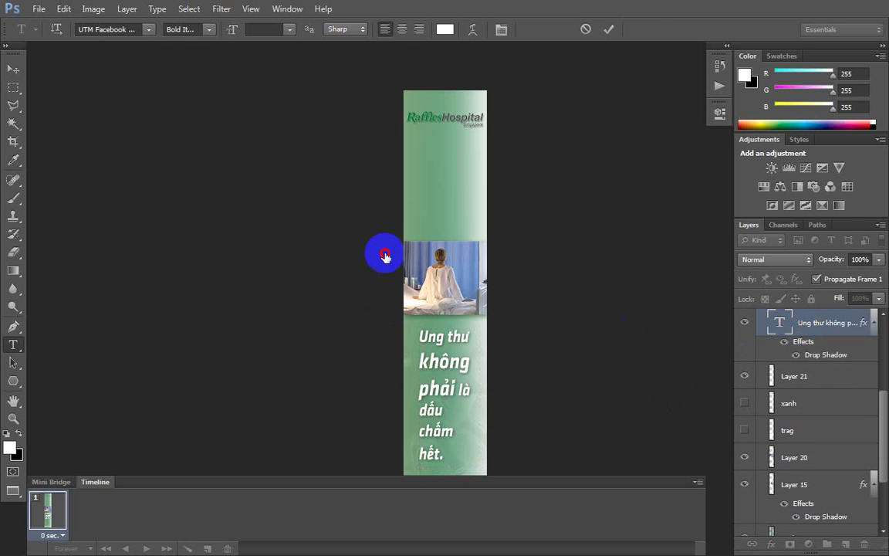
left_click_drag(381, 254, 393, 205)
Step: Select Layer 20 and Layer 15 and move the patient photo down below the headline
key("v")
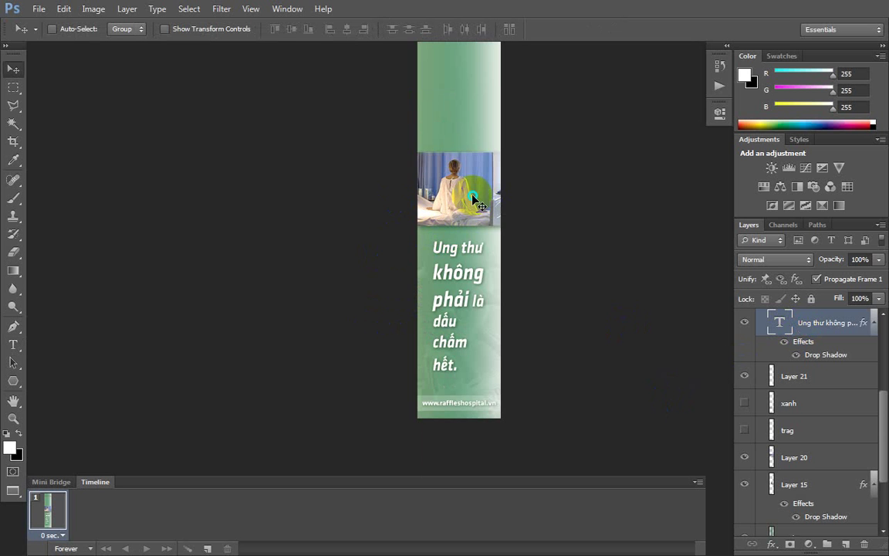
right_click(466, 214)
left_click(468, 219)
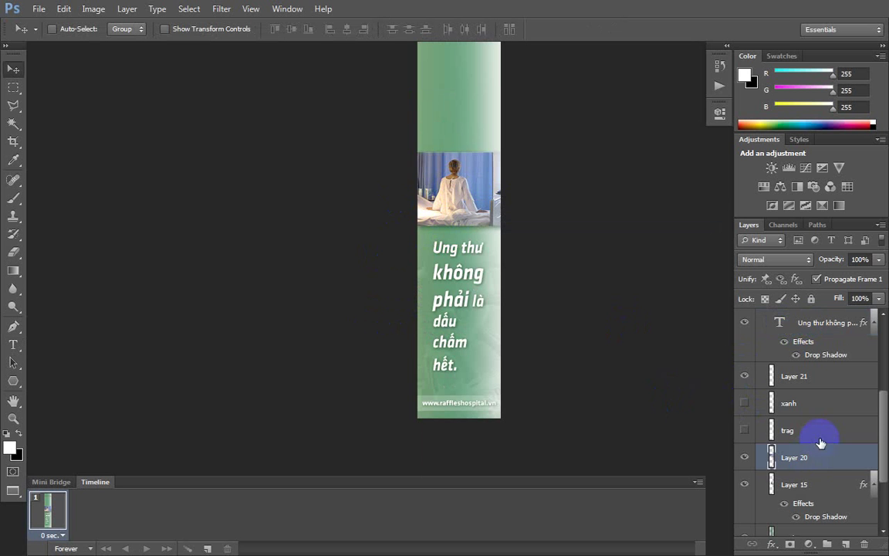
scroll(820, 441, "down", 1)
left_click(795, 468, "shift")
mouse_move(452, 223)
left_mouse_down()
mouse_move(451, 356)
mouse_move(451, 332)
left_mouse_up()
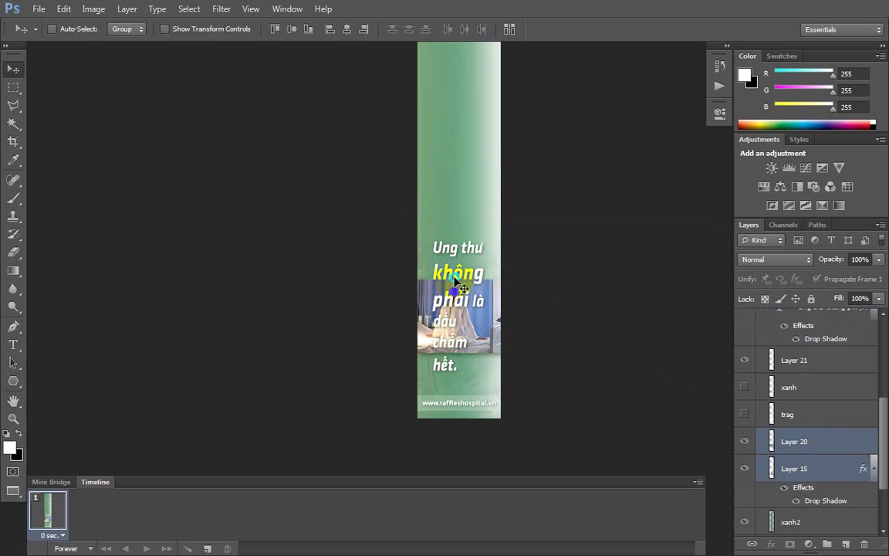
Step: Move the headline up toward the top and nudge the photo up just under it
right_click(470, 276)
left_click(494, 301)
mouse_move(450, 267)
left_mouse_down()
mouse_move(463, 266)
mouse_move(454, 222)
left_mouse_up()
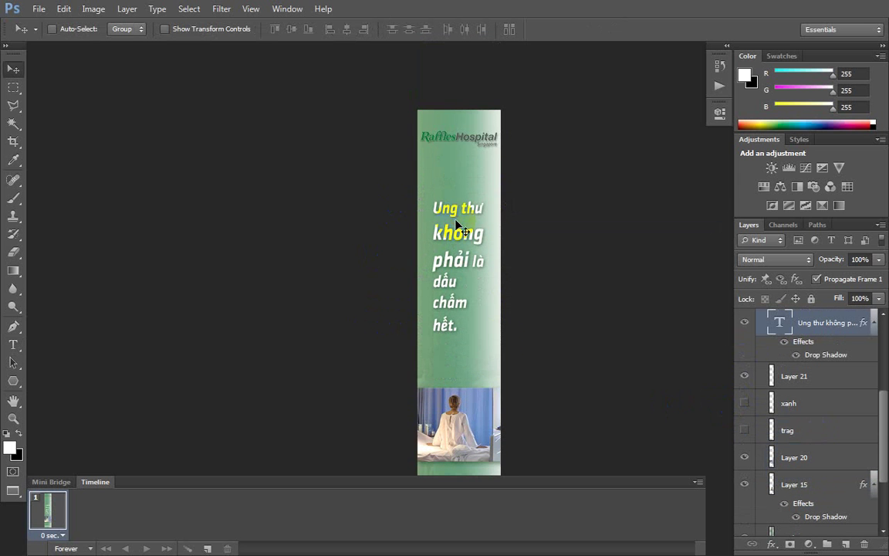
left_click(813, 457)
left_click(795, 484, "shift")
left_click_drag(467, 403, 468, 376)
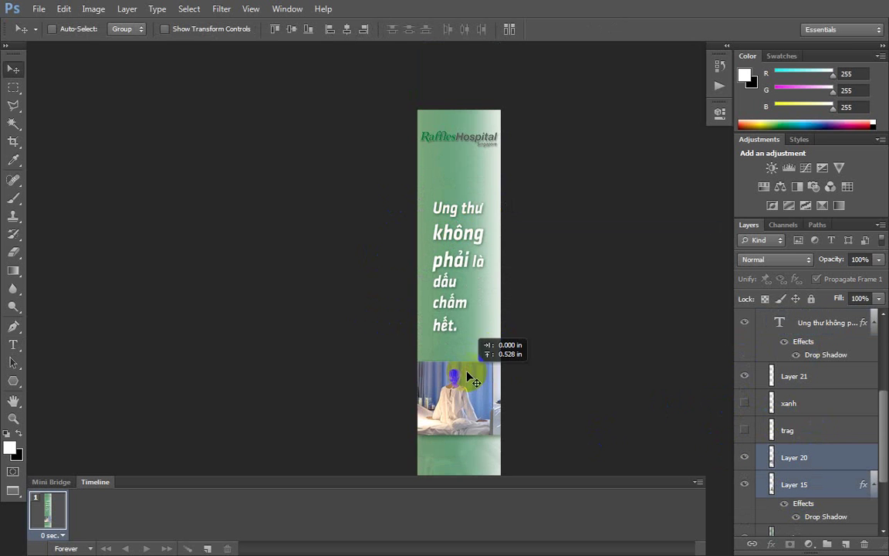
Step: Collapse the demo3 group in the Layers panel
scroll(468, 376, "down", 5)
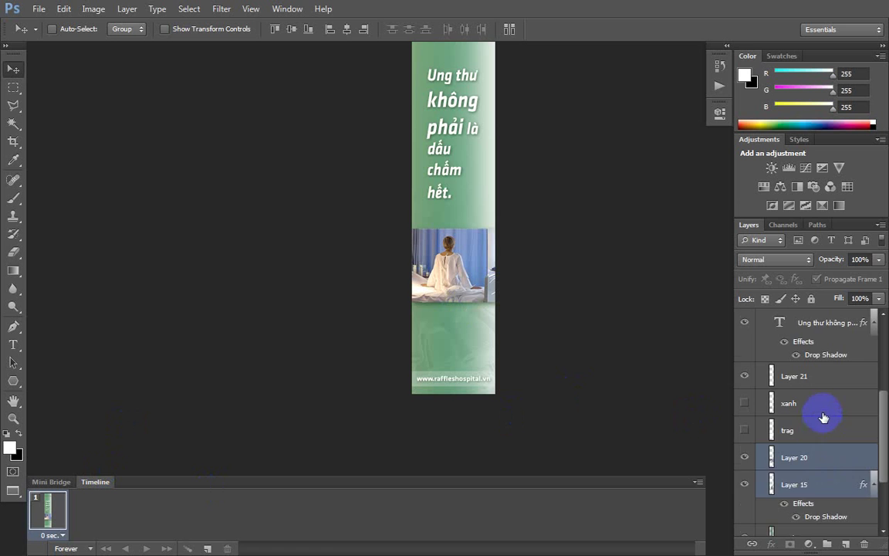
scroll(814, 421, "up", 3)
scroll(814, 421, "up", 2)
scroll(815, 416, "up", 3)
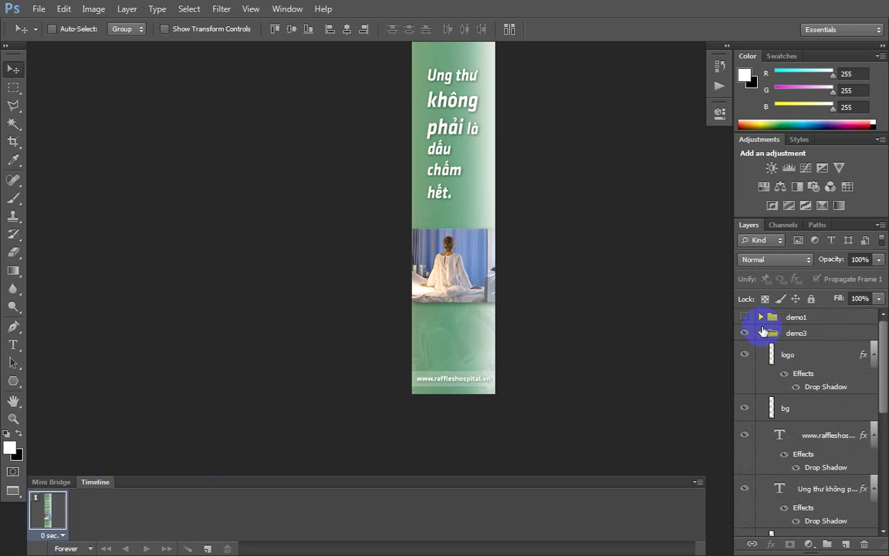
left_click(778, 336)
Step: Stamp the demo3 banner into merged Layer 22, then open Wide-skyscraper_160 x 600.psd
left_click(761, 332)
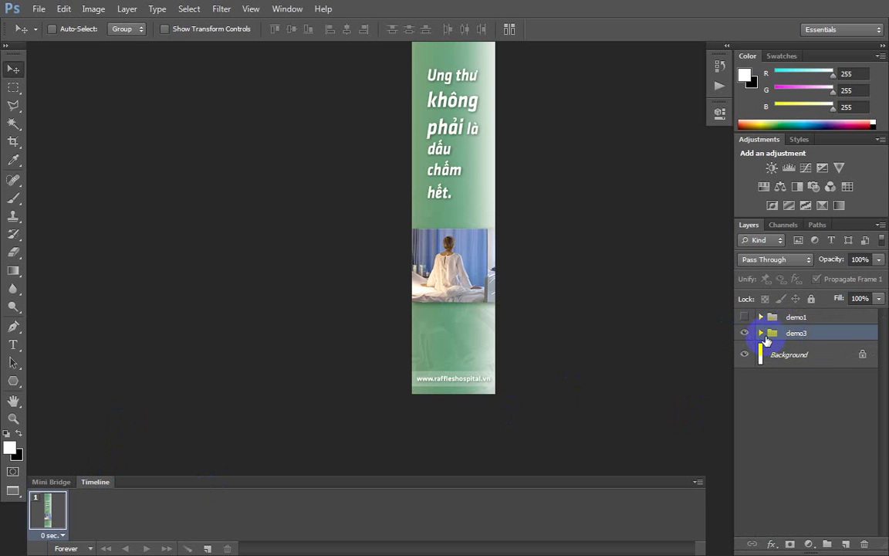
key("ctrl+v")
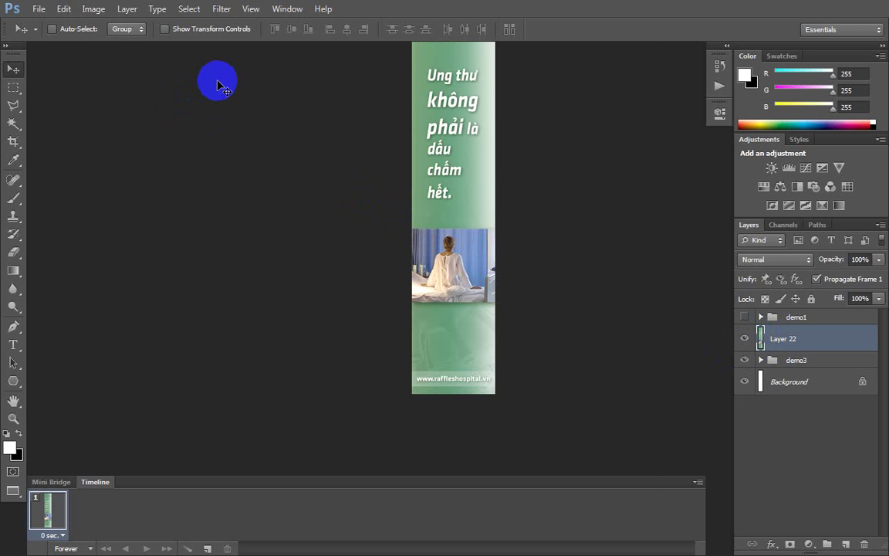
double_click(218, 85)
left_click(333, 135)
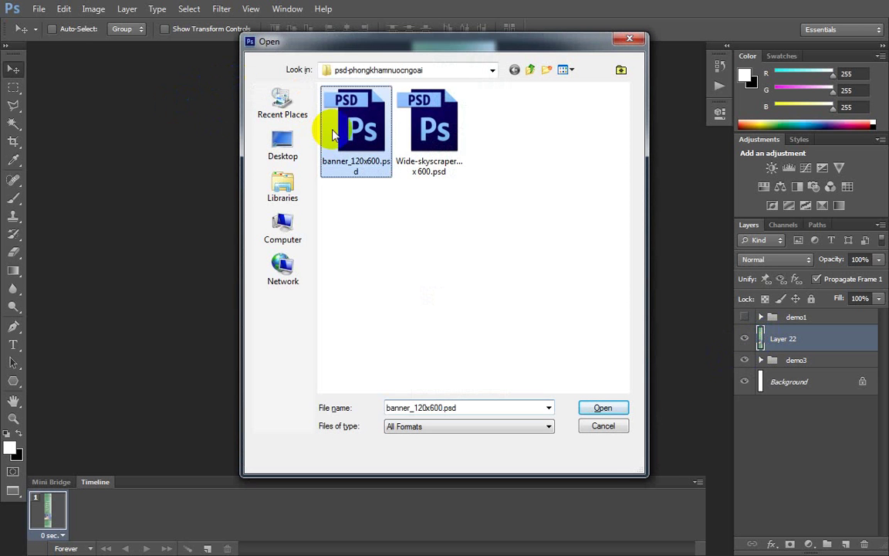
left_click(446, 169)
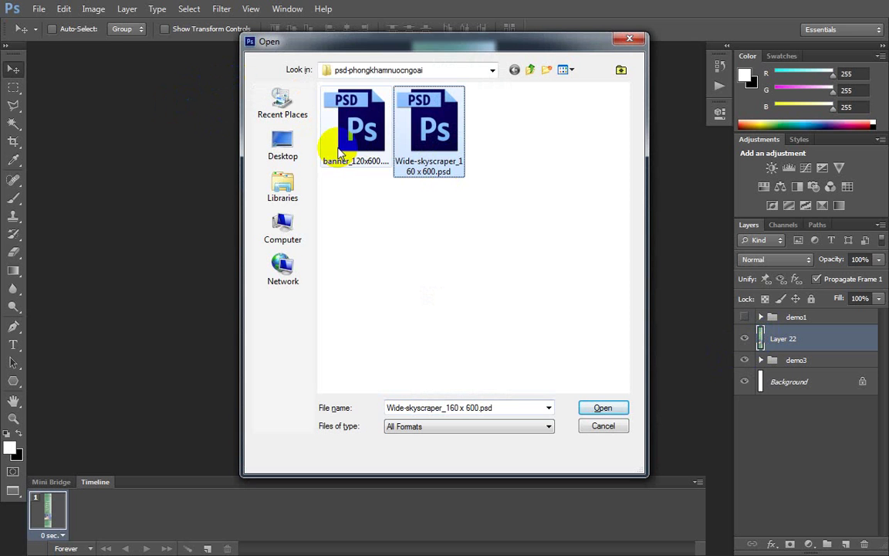
left_click(603, 407)
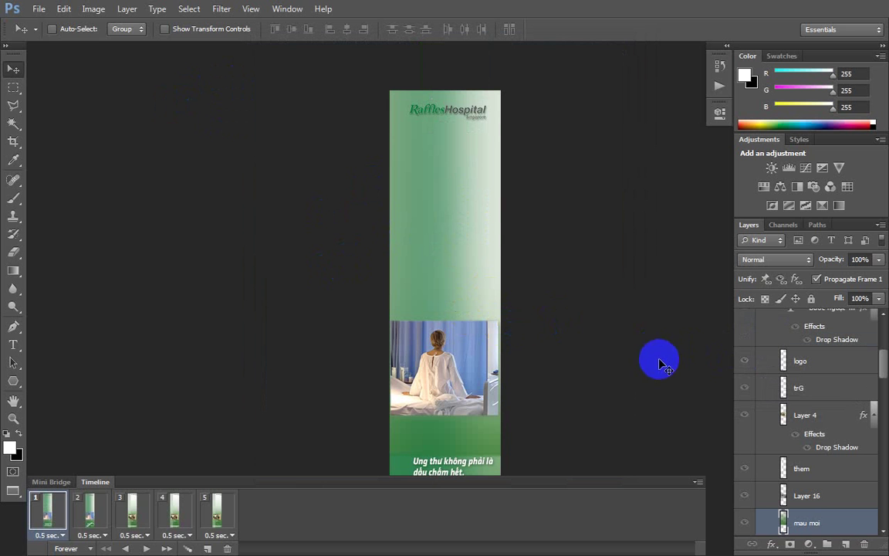
Step: Copy the green Polygon 1 copy page curl into banner_120x600 and close the skyscraper without saving
left_click(90, 510)
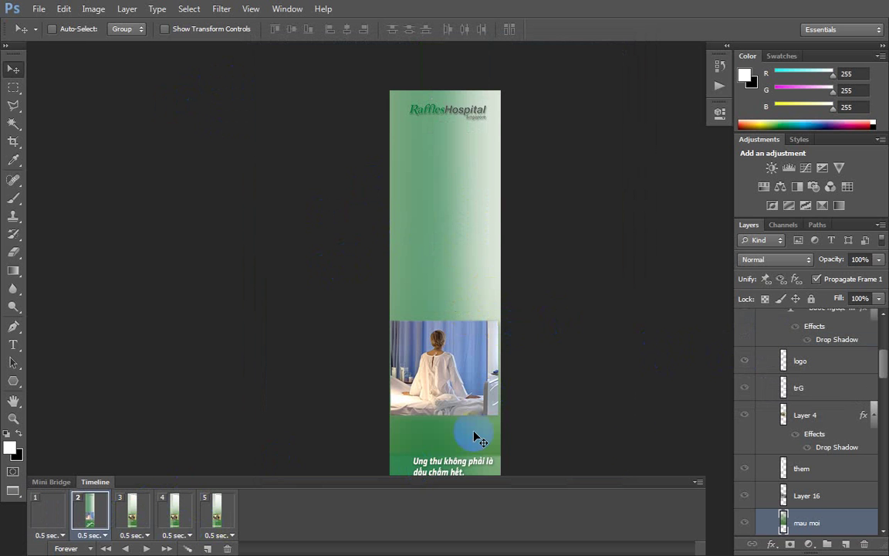
left_click(284, 9)
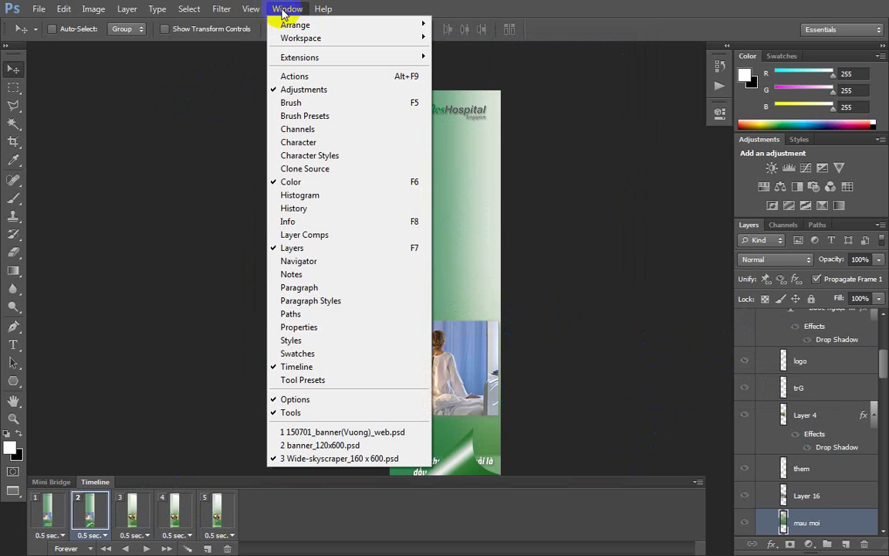
left_click(481, 123)
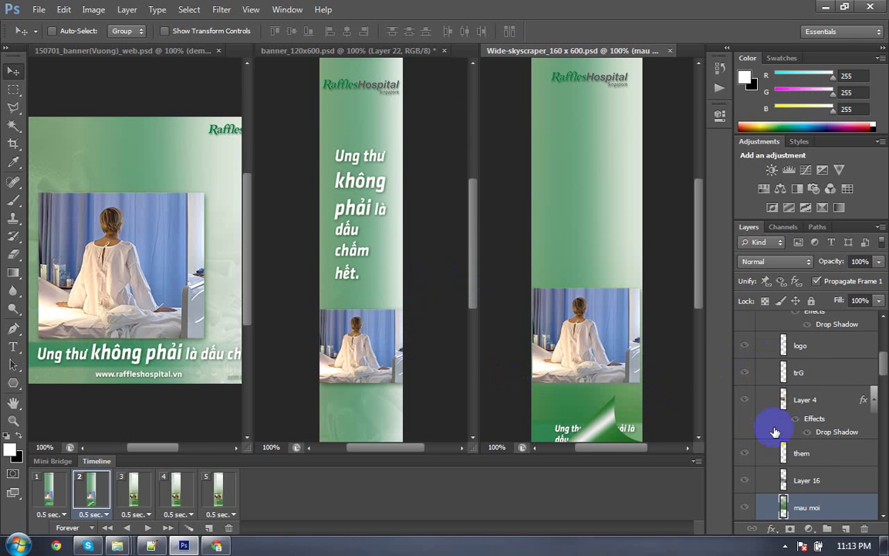
right_click(602, 429)
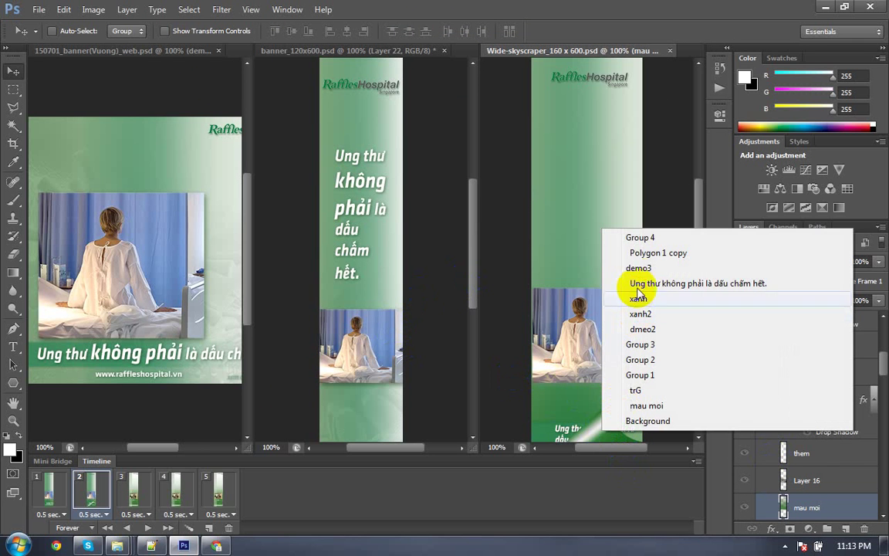
left_click(646, 258)
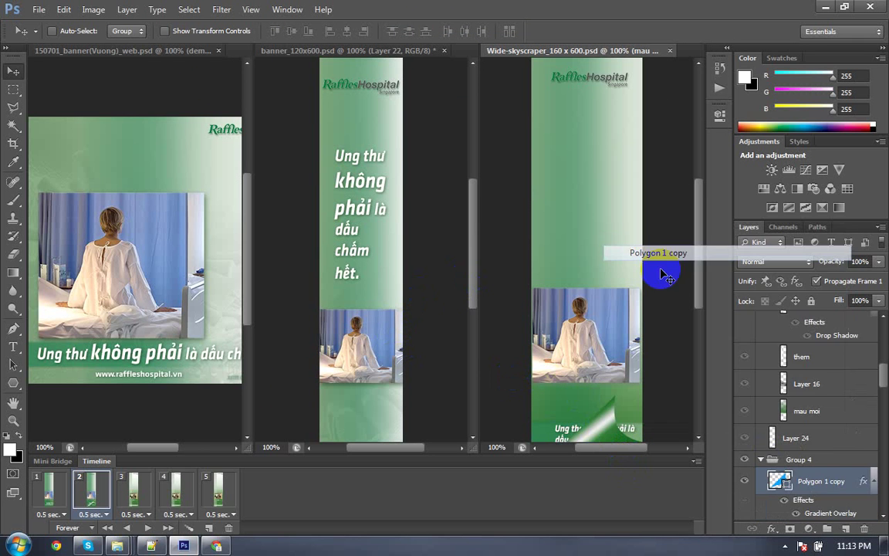
left_click_drag(804, 484, 382, 372)
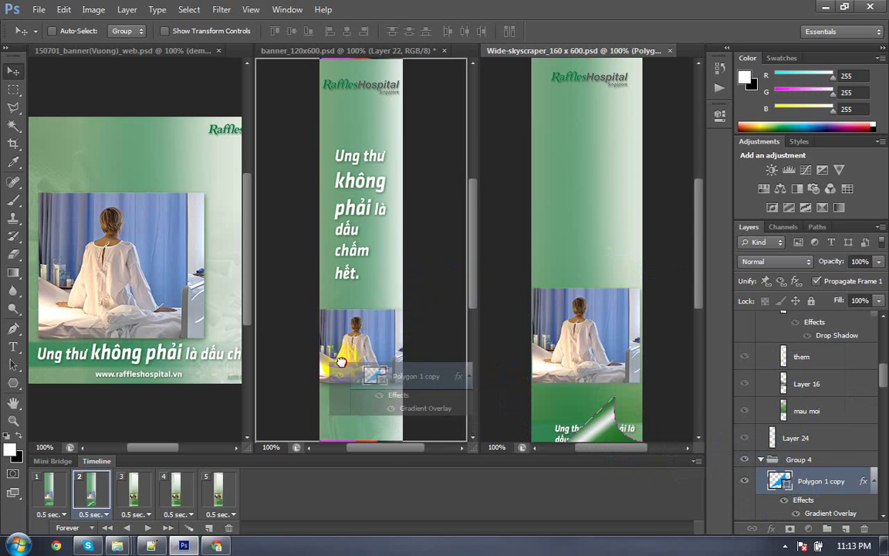
left_click(570, 238)
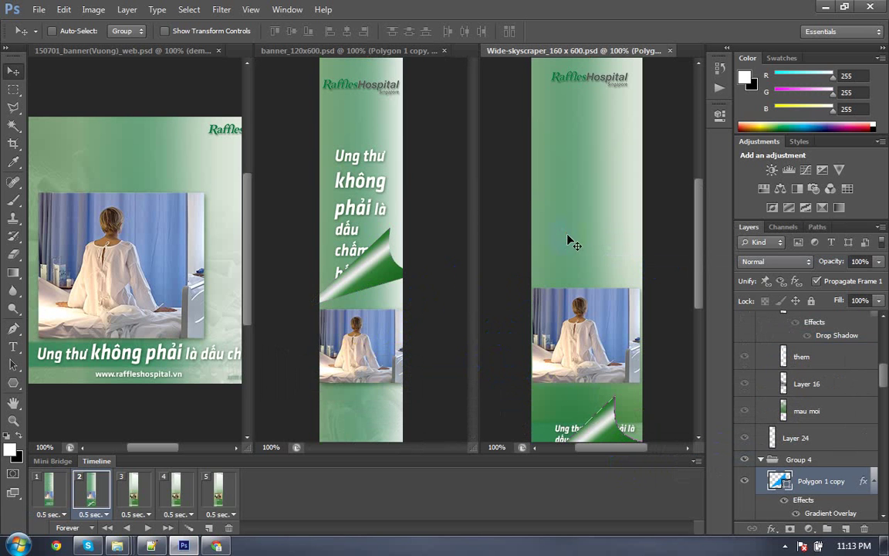
key("ctrl+w")
left_click(452, 206)
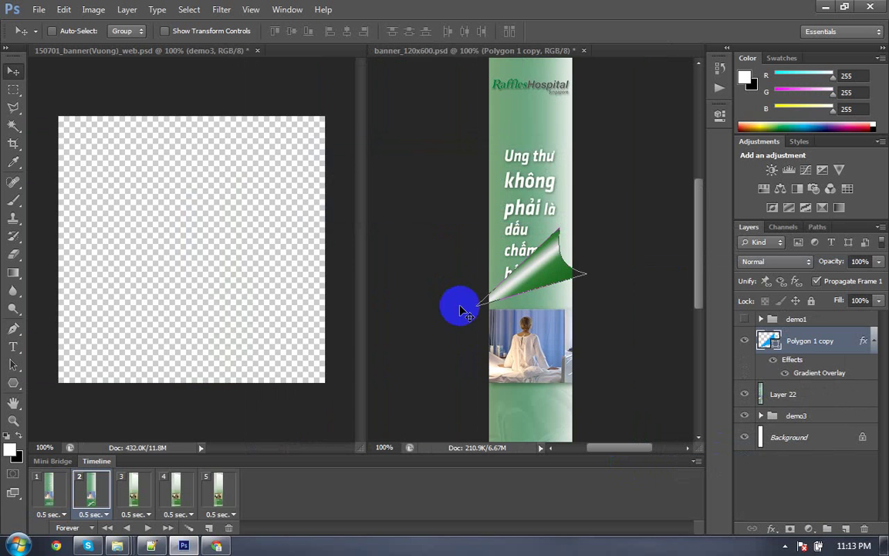
Step: Move the page curl down to the banner's bottom-left corner and scale it to about 75%
scroll(557, 283, "up", 1)
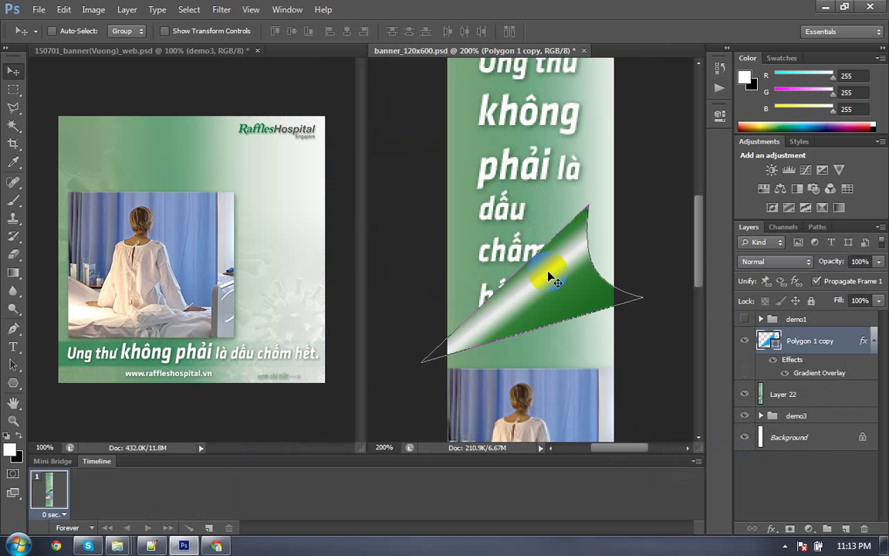
scroll(509, 231, "down", 5)
scroll(470, 175, "down", 2)
scroll(470, 175, "right", 2)
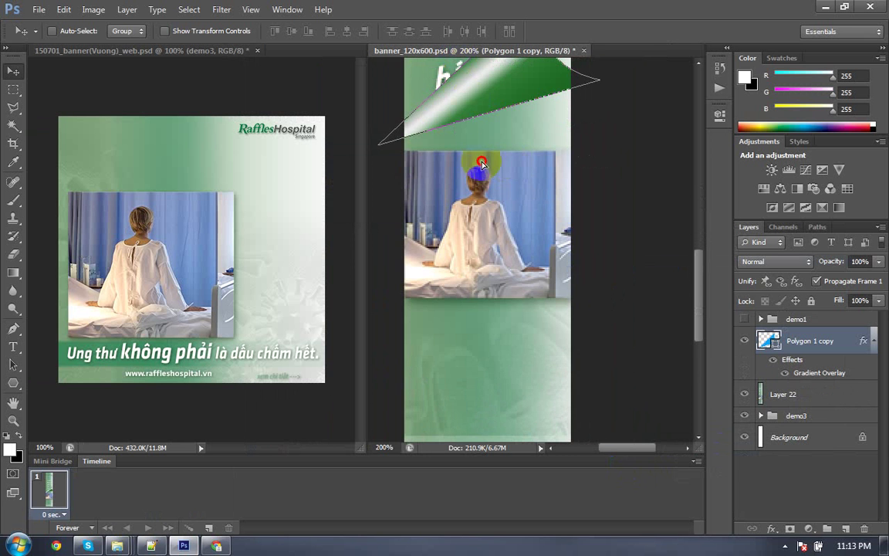
scroll(500, 187, "down", 4)
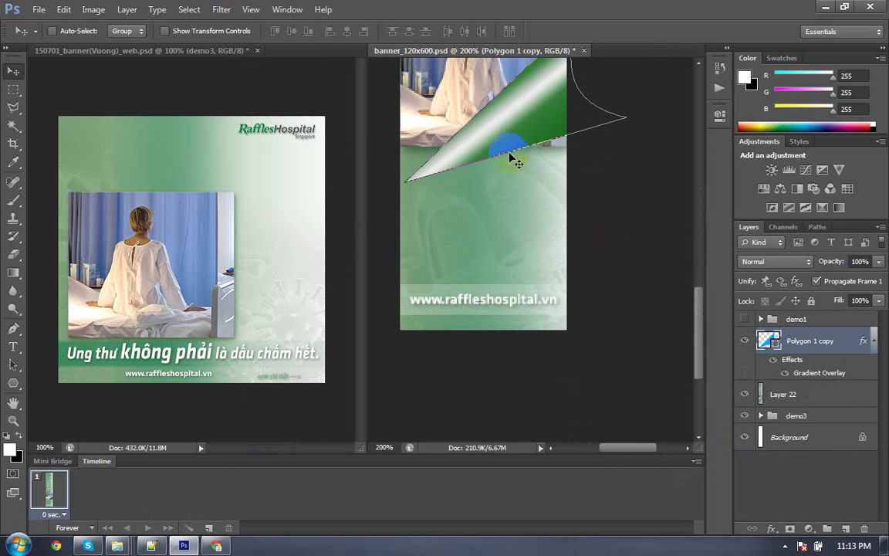
left_click_drag(509, 158, 505, 295)
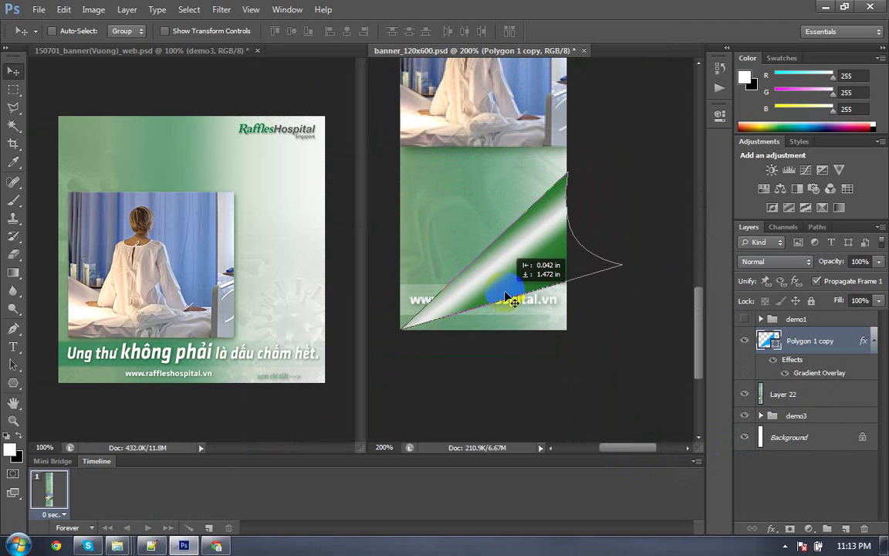
key("ctrl+t")
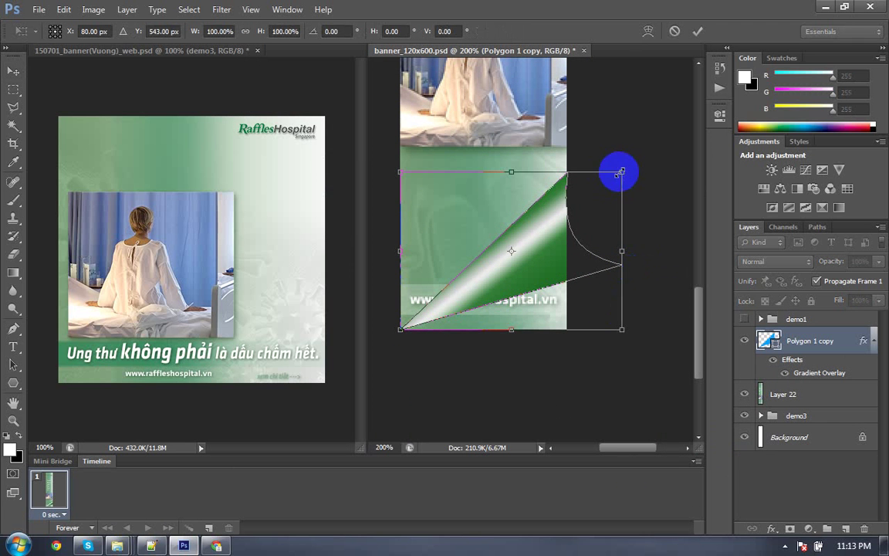
left_click_drag(620, 172, 565, 211)
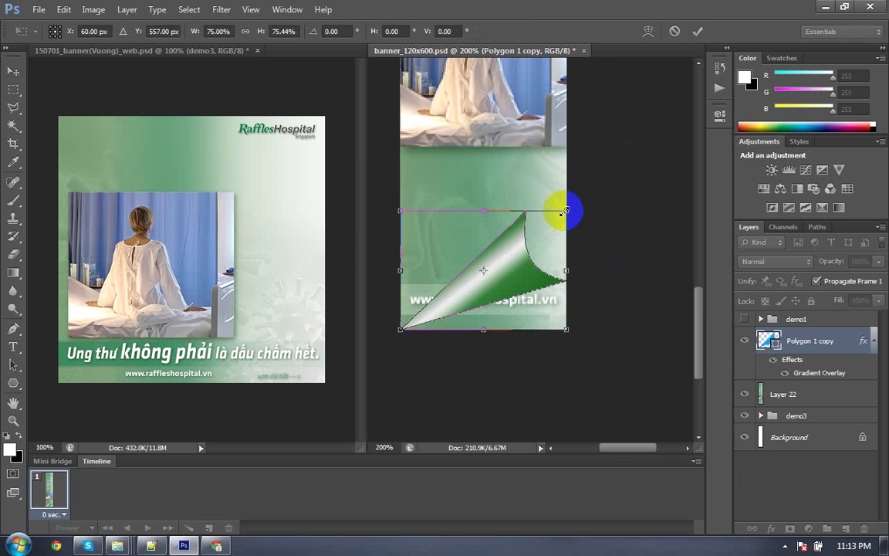
key("Return")
key("ctrl+plus")
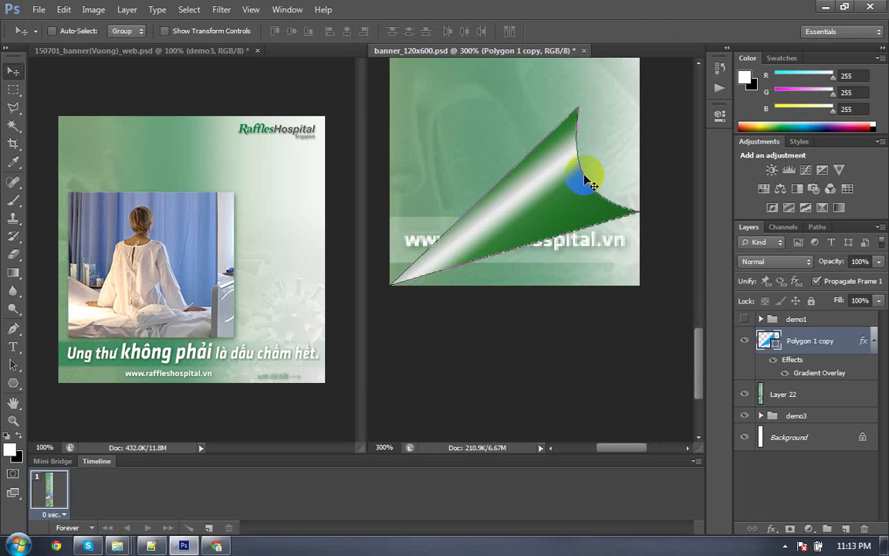
Step: Select Layer 22 in the Layers panel, passing over the Polygon 1 copy layer
left_click(765, 333)
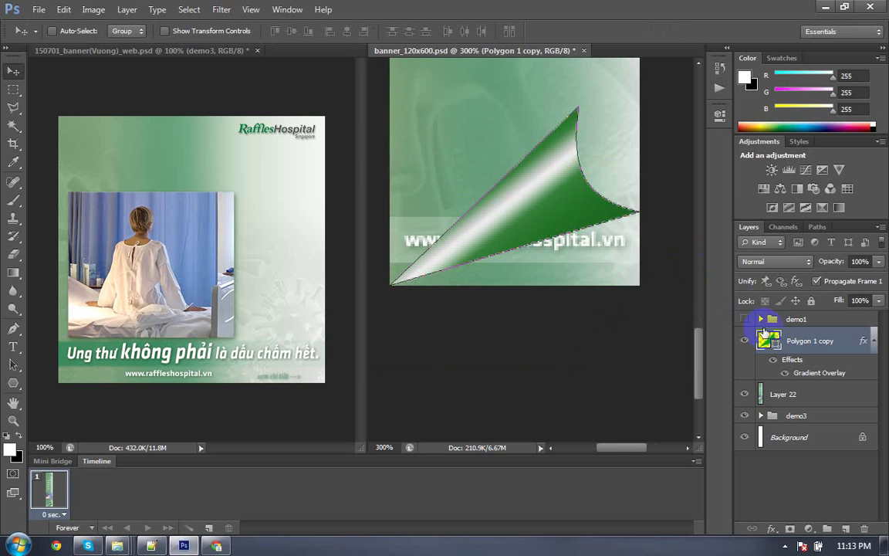
right_click(816, 342)
left_click(838, 341)
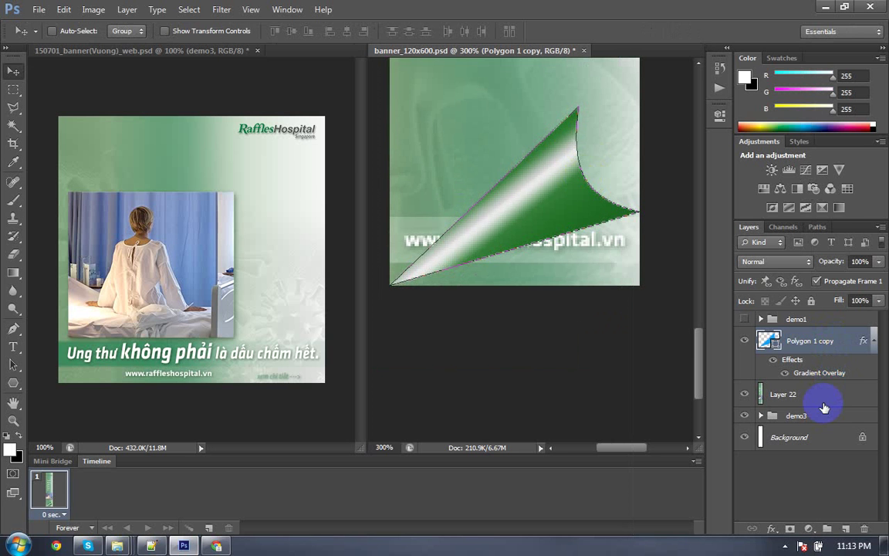
left_click(787, 396)
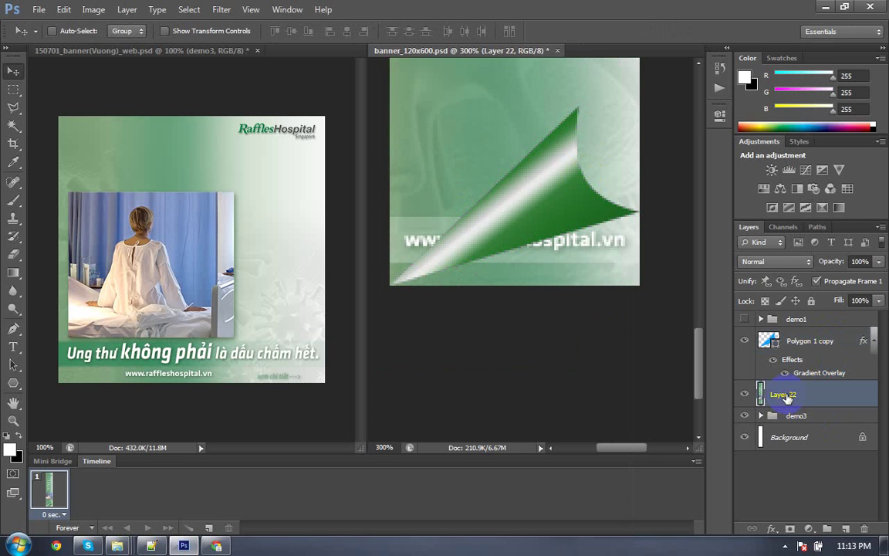
Step: Trace a three-point Pen path around the curl corner, convert it to a selection, and bring Layer 22 to front
key("p")
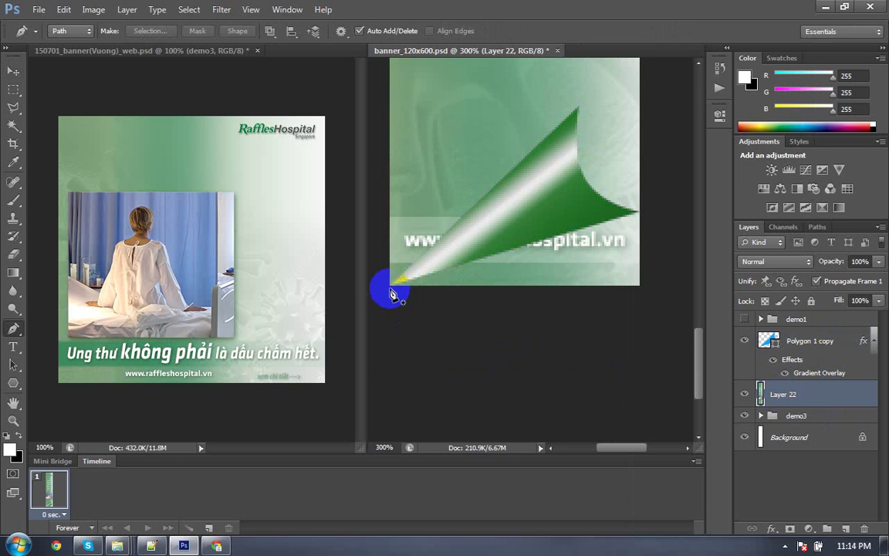
left_click(388, 288)
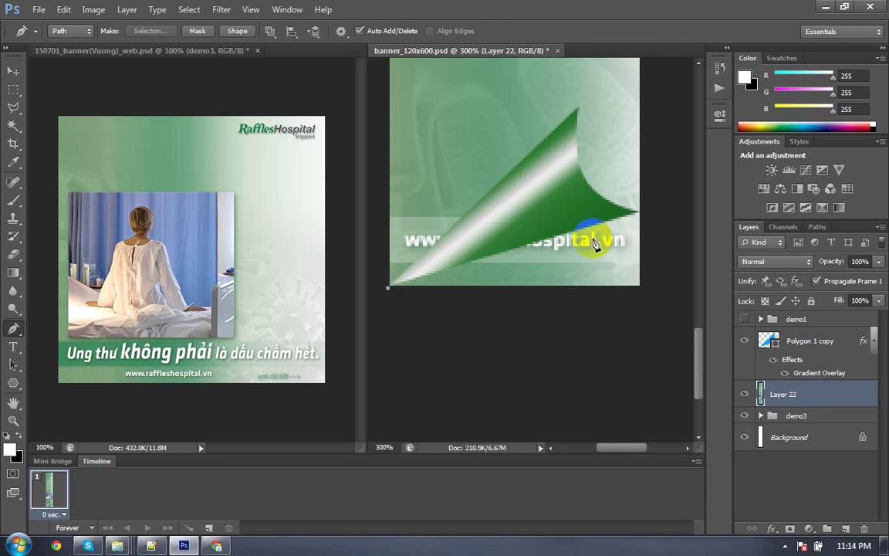
left_click(639, 211)
left_click(646, 302)
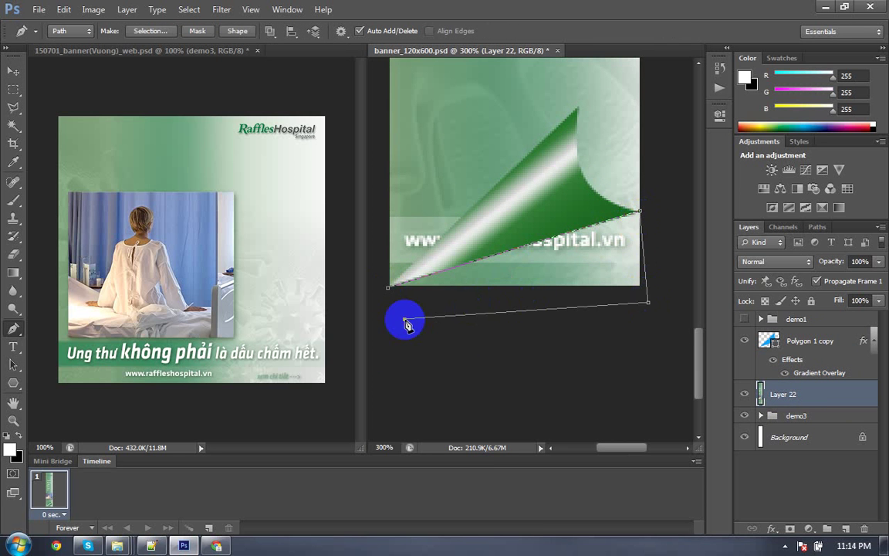
key("Return")
key("ctrl+Return")
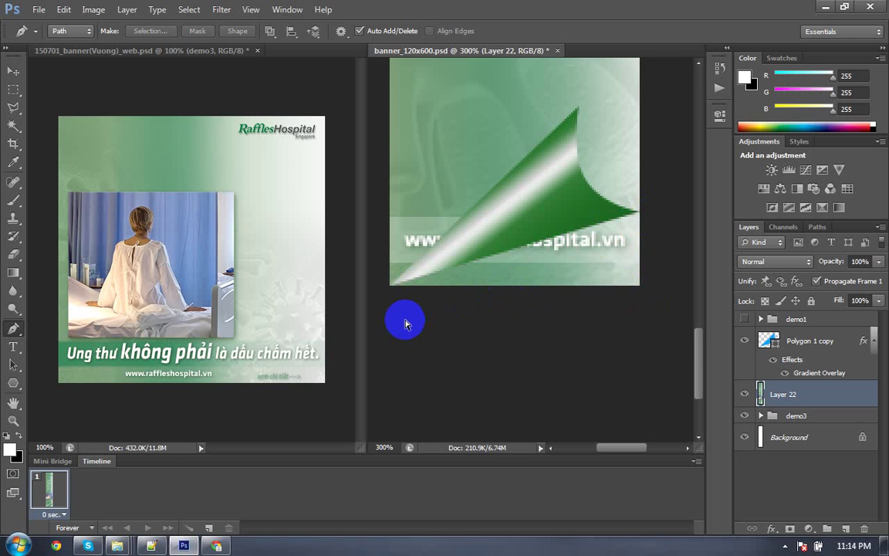
key("ctrl+shift+bracketright")
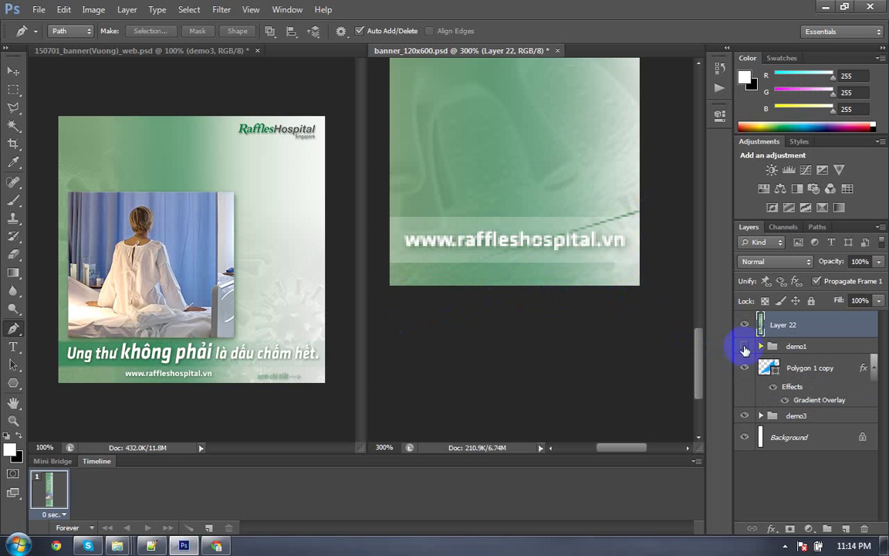
Step: Hide Layer 22 and zoom out to view the whole banner and its headline
left_click(745, 325)
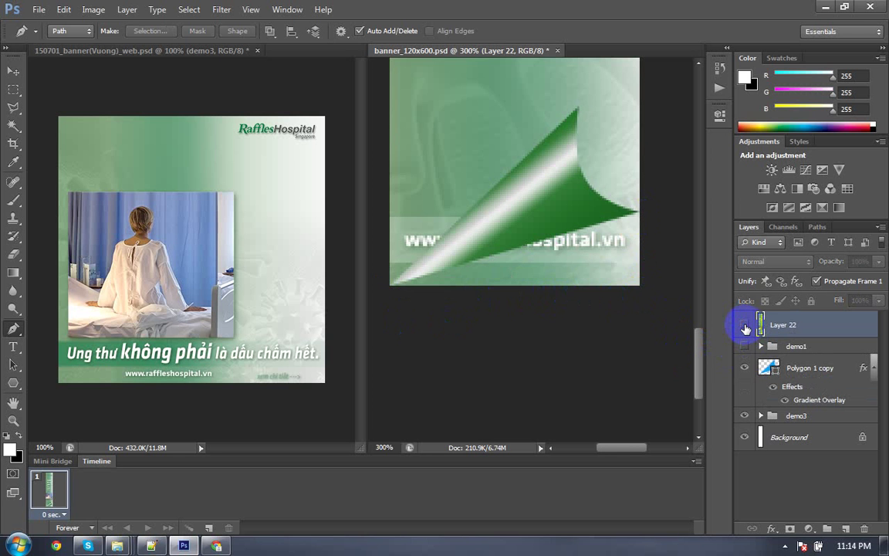
key("ctrl+minus")
key("ctrl+minus")
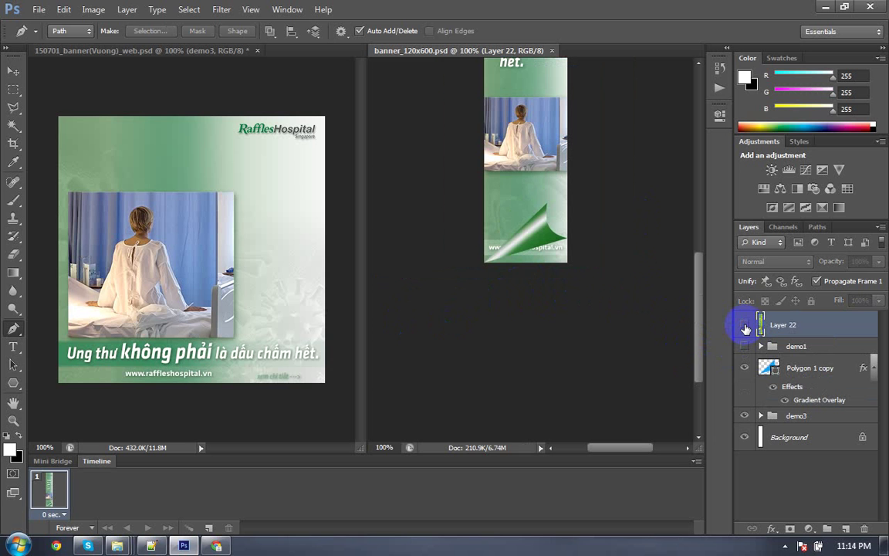
left_click_drag(745, 328, 746, 363)
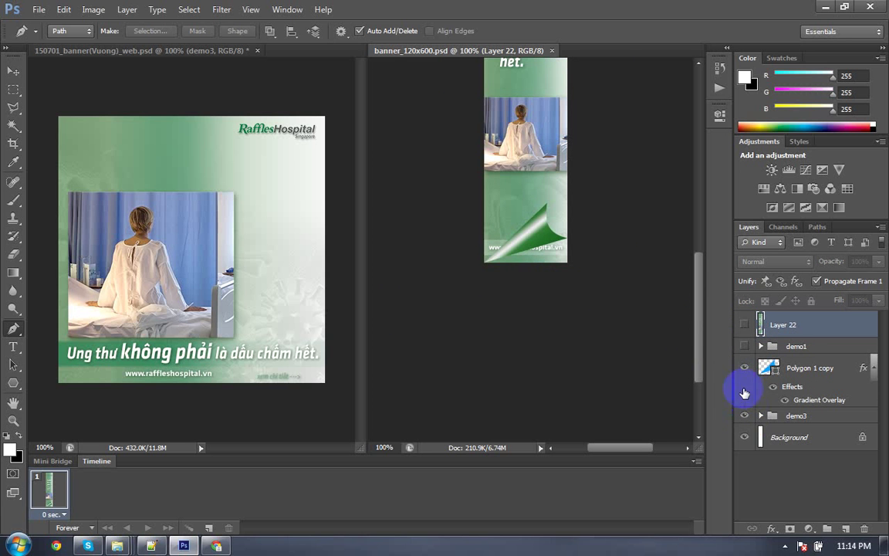
left_click(744, 349)
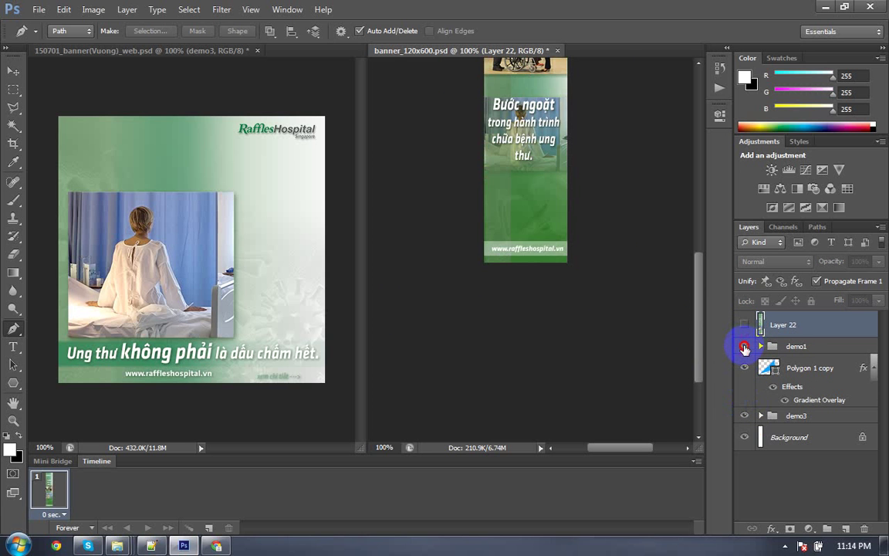
left_click(745, 348)
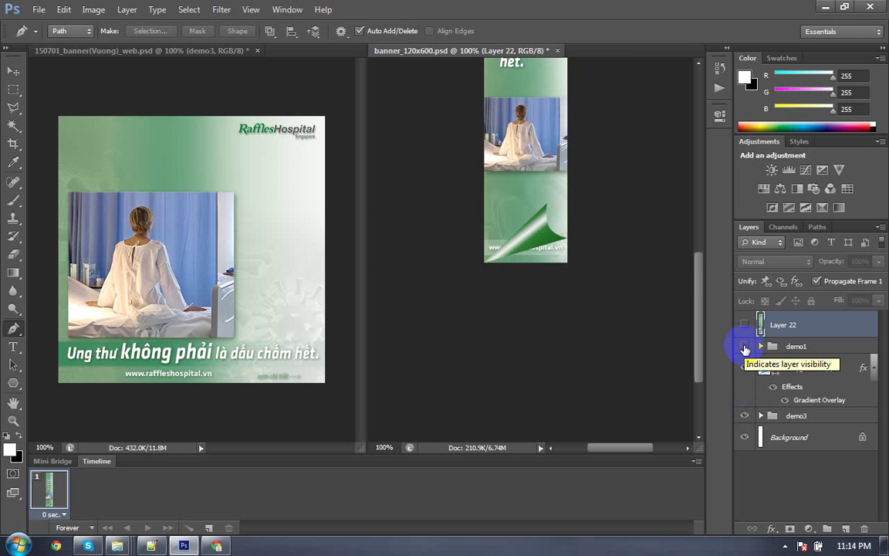
mouse_move(570, 243)
left_mouse_down()
mouse_move(519, 296)
mouse_move(502, 377)
mouse_move(502, 244)
mouse_move(506, 254)
left_mouse_up()
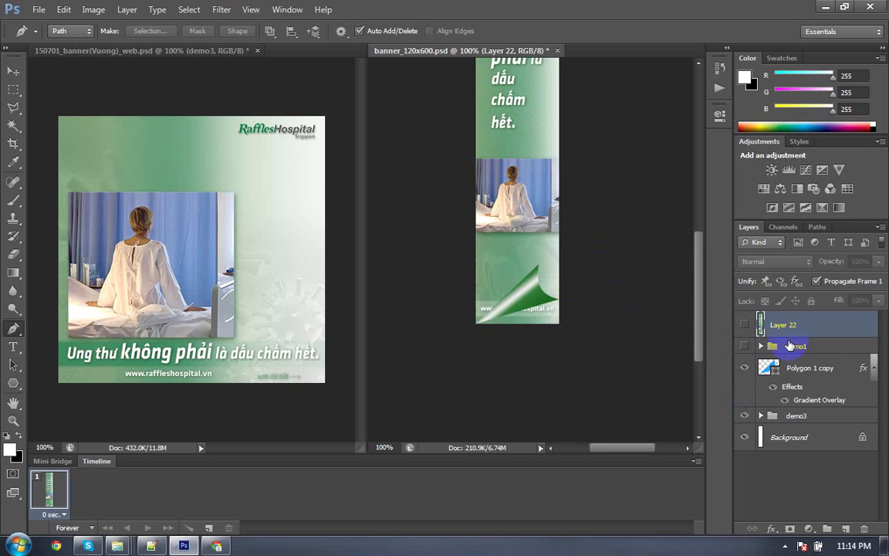
Step: Show the demo1 group, hide demo3 and the Polygon 1 copy page curl, then select demo1
left_click(790, 348)
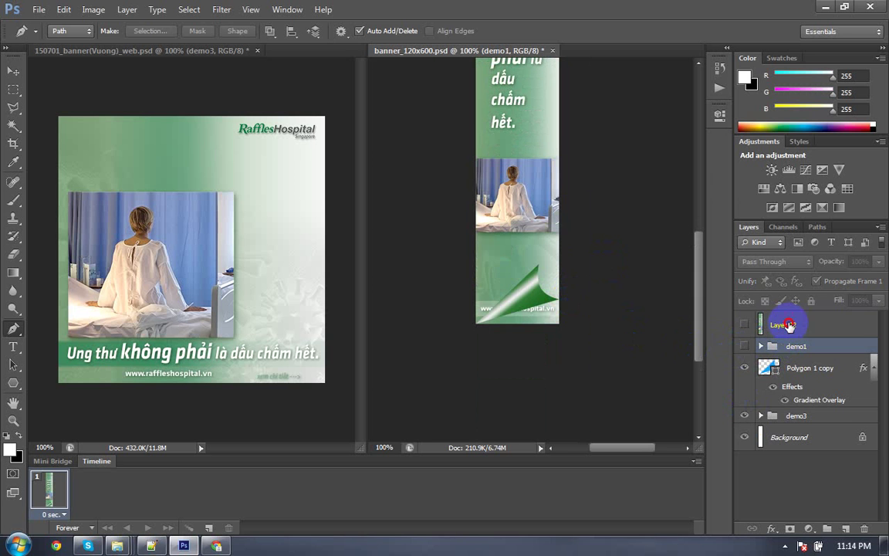
left_click(786, 323)
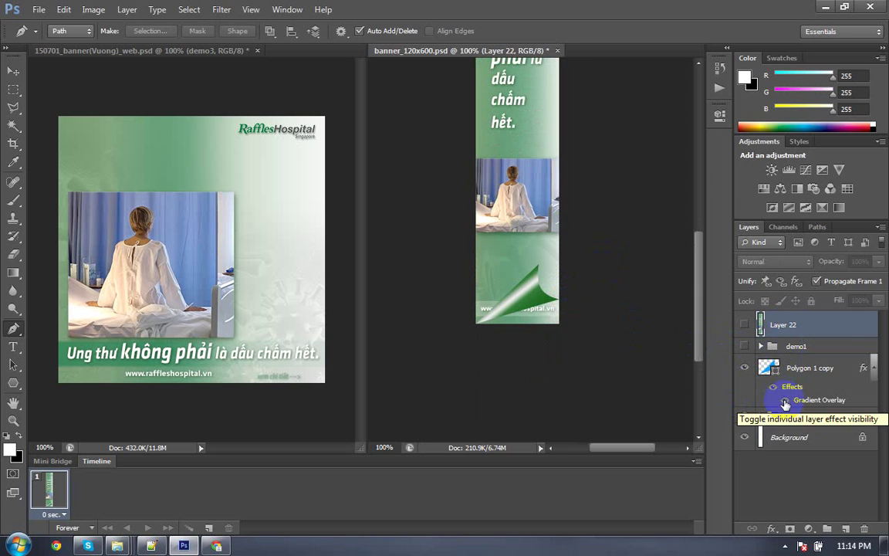
left_click(746, 347)
left_click(745, 347)
left_click(745, 347)
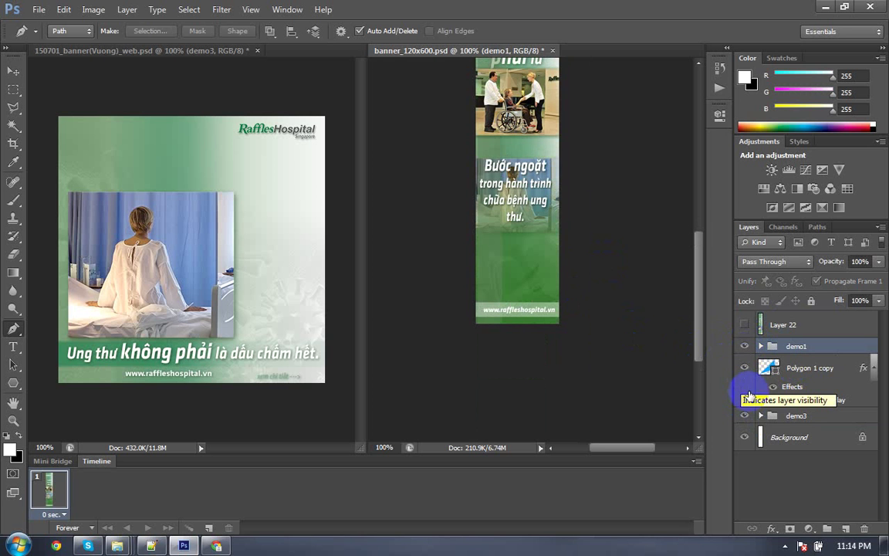
left_click(810, 374)
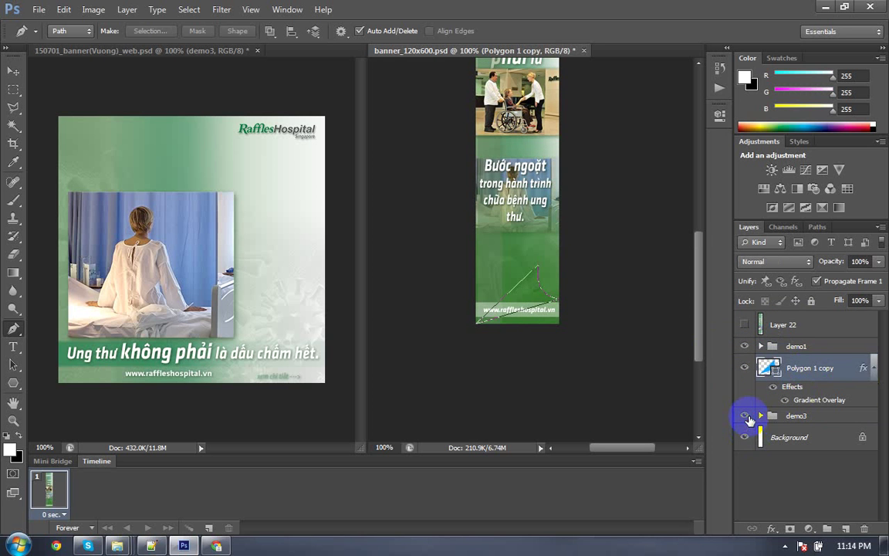
left_click(748, 417)
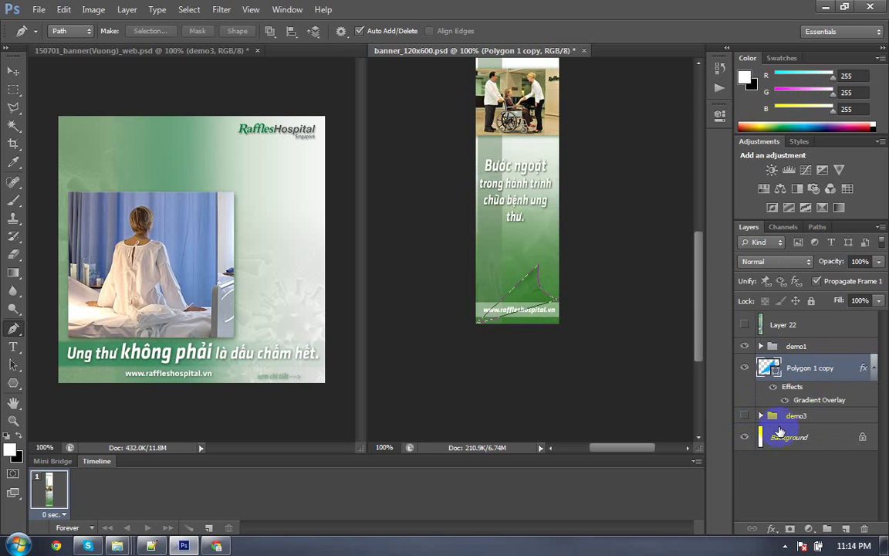
left_click(745, 349)
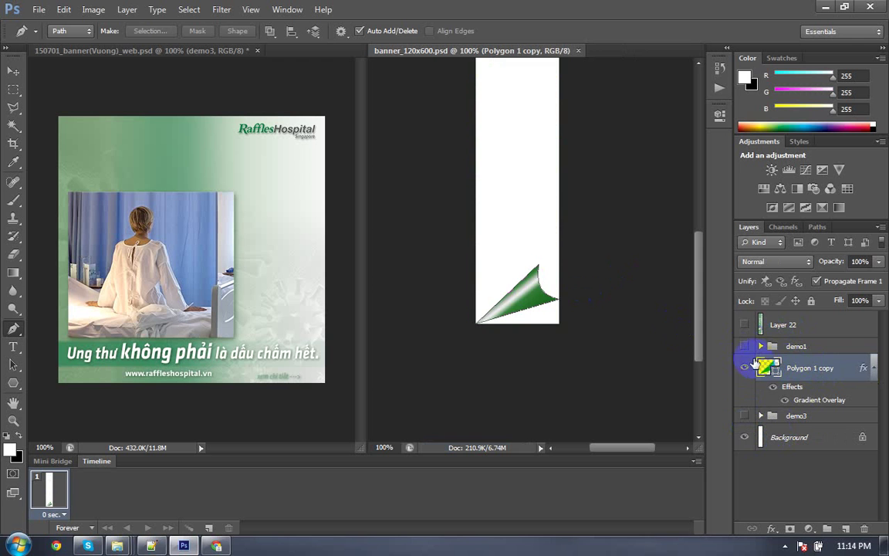
left_click(743, 349)
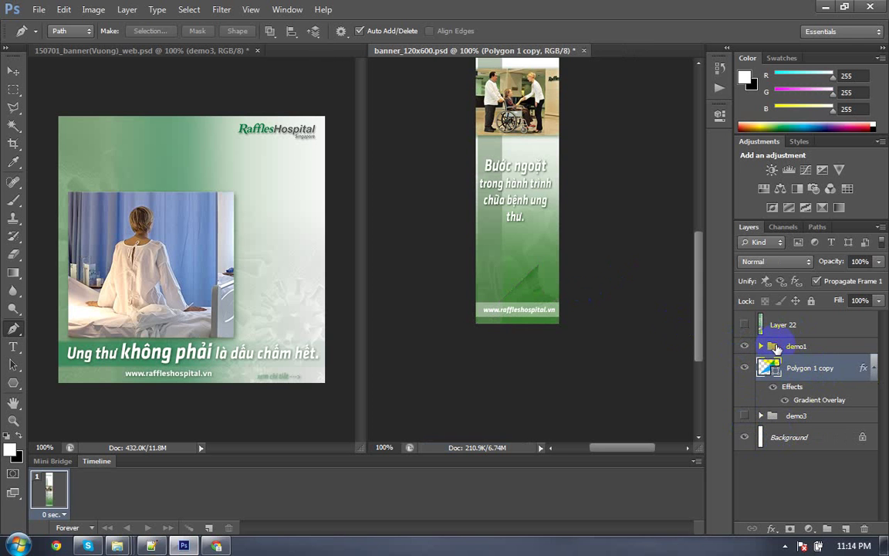
left_click(777, 349)
left_click(746, 368)
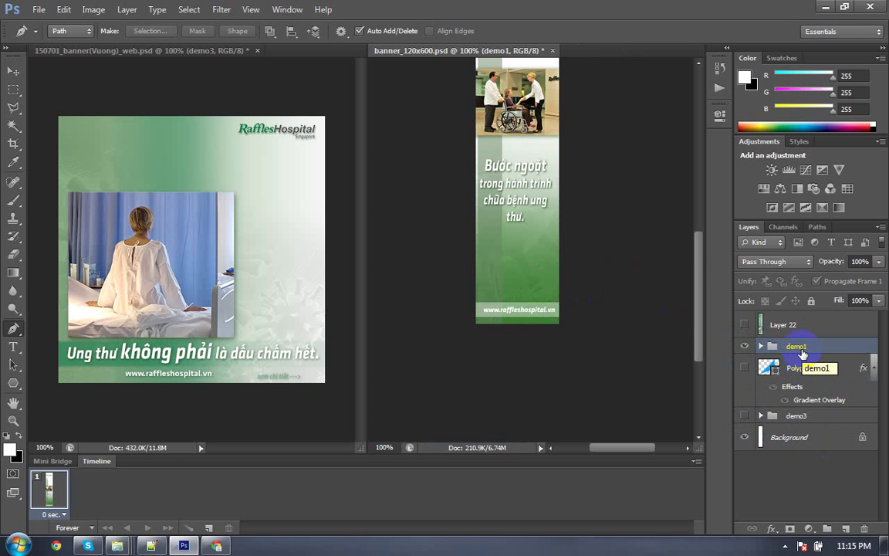
Step: Duplicate demo1 as demo2, move it above Layer 22, and add an empty Layer 23 on top
right_click(801, 351)
left_click(631, 201)
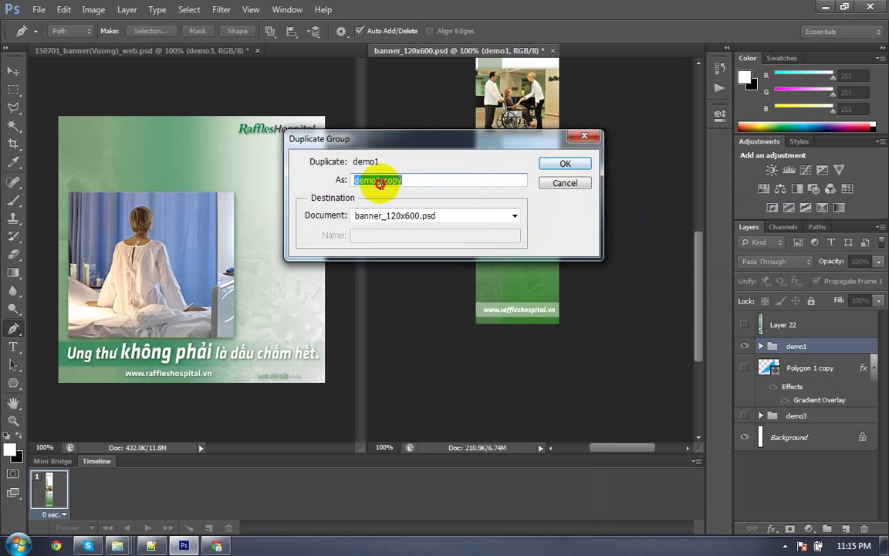
left_click_drag(377, 180, 416, 179)
type("2")
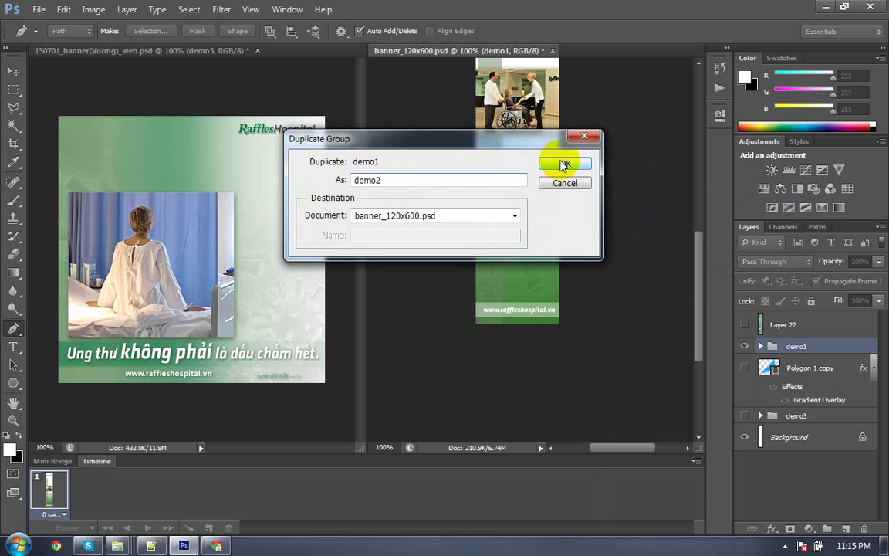
left_click(566, 164)
key("ctrl+bracketright")
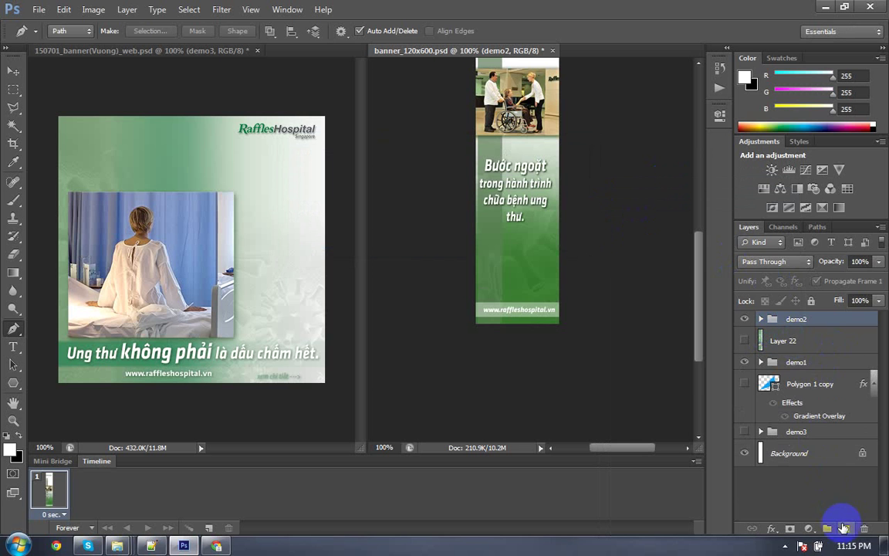
key("ctrl+shift+alt+n")
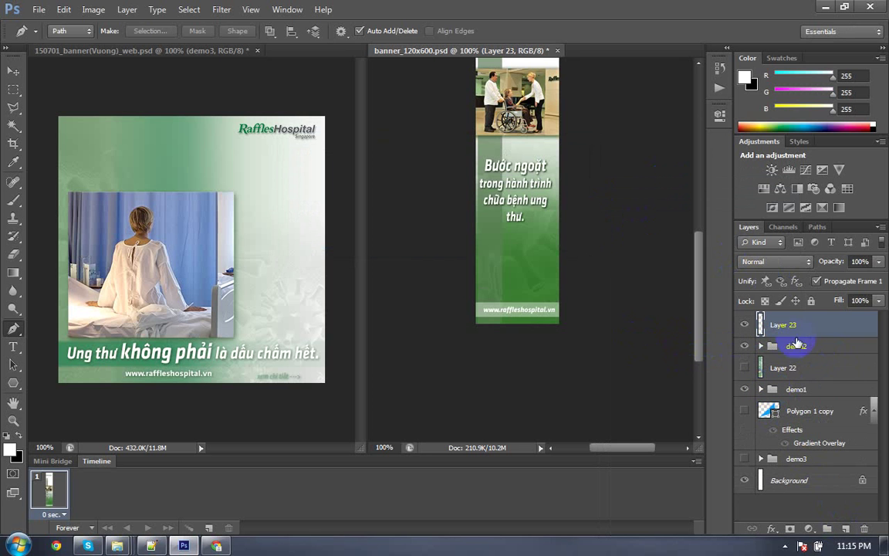
left_click(790, 345)
left_click(761, 319)
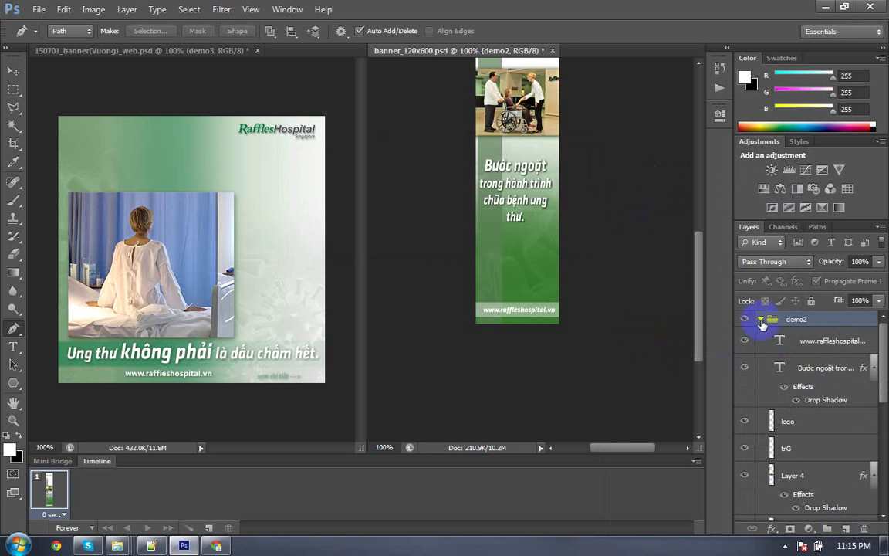
scroll(801, 438, "down", 1)
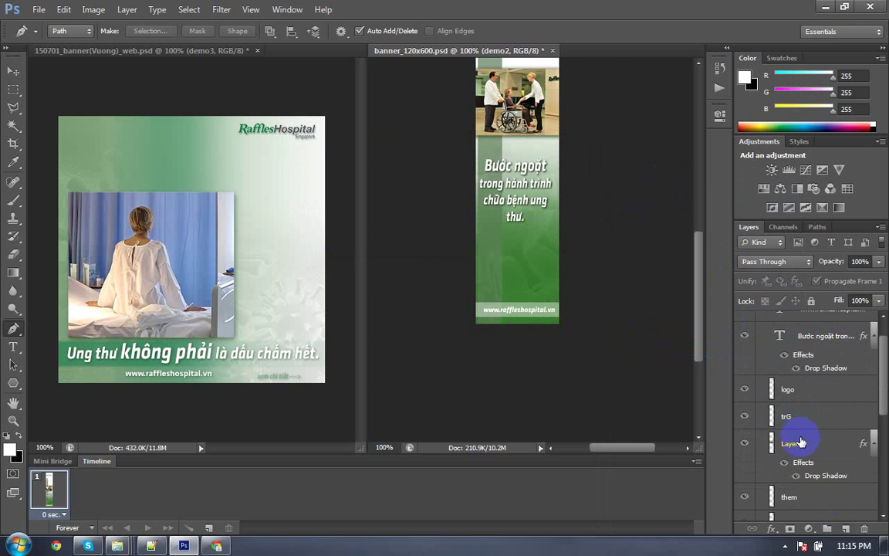
scroll(801, 437, "up", 1)
left_click(810, 342)
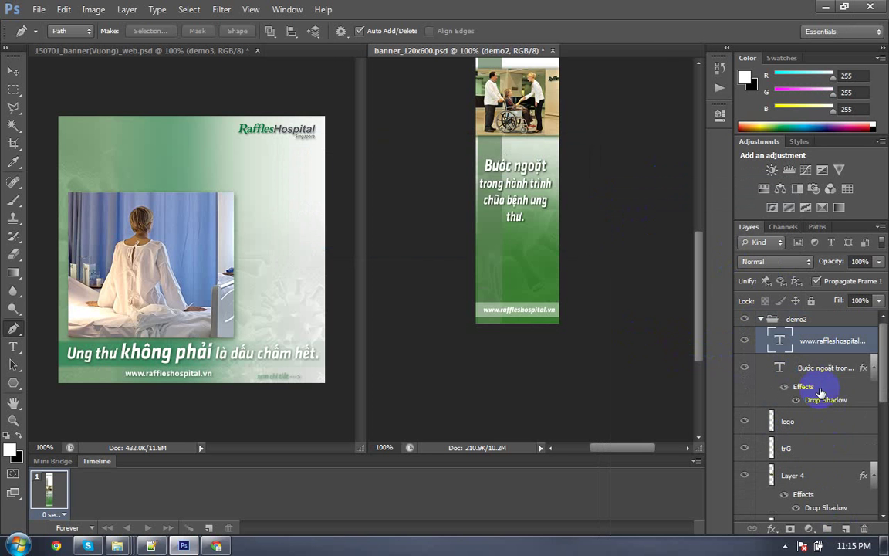
left_click(846, 528)
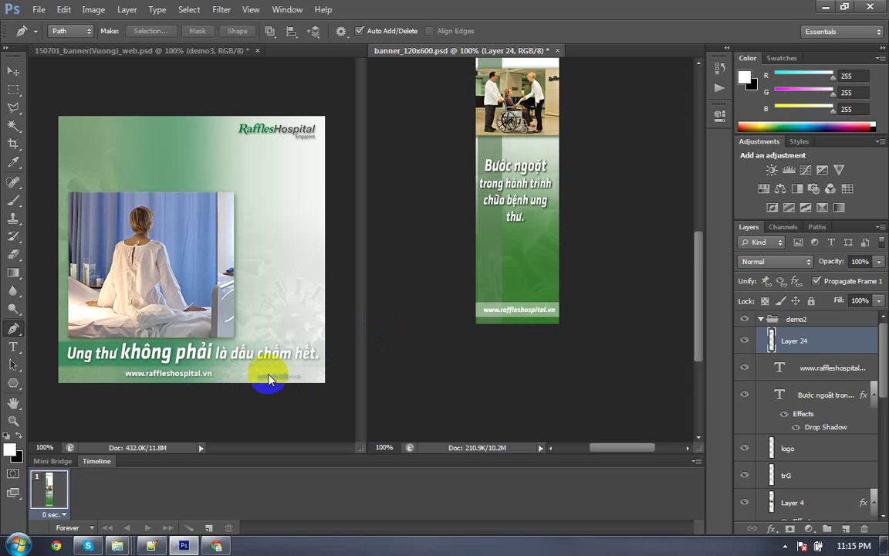
Step: Drag both 'xem chi tiết --->' text layers from the square banner into the tall banner
left_click(280, 280)
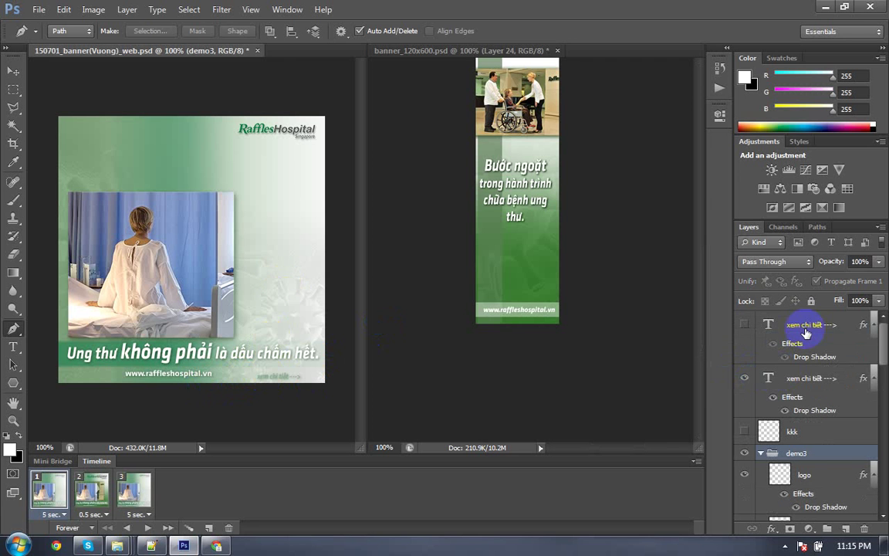
left_click(804, 357)
left_click(804, 378, "ctrl")
key("v")
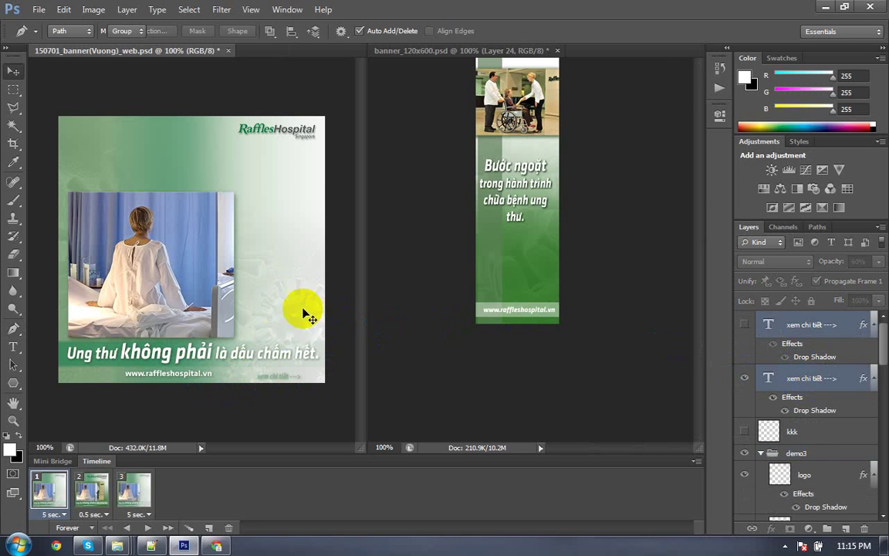
mouse_move(303, 313)
left_mouse_down()
mouse_move(516, 257)
mouse_move(541, 308)
mouse_move(519, 203)
mouse_move(557, 135)
left_mouse_up()
Step: Position the copied 'xem chi tiết --->' text in the lower green area just above the URL bar
key("ctrl+r")
key("ctrl+t")
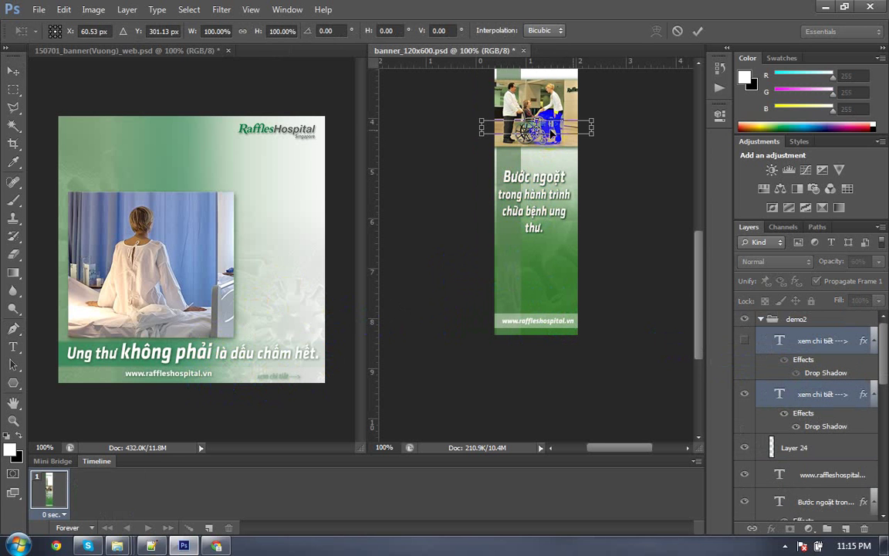
left_click_drag(552, 133, 559, 280)
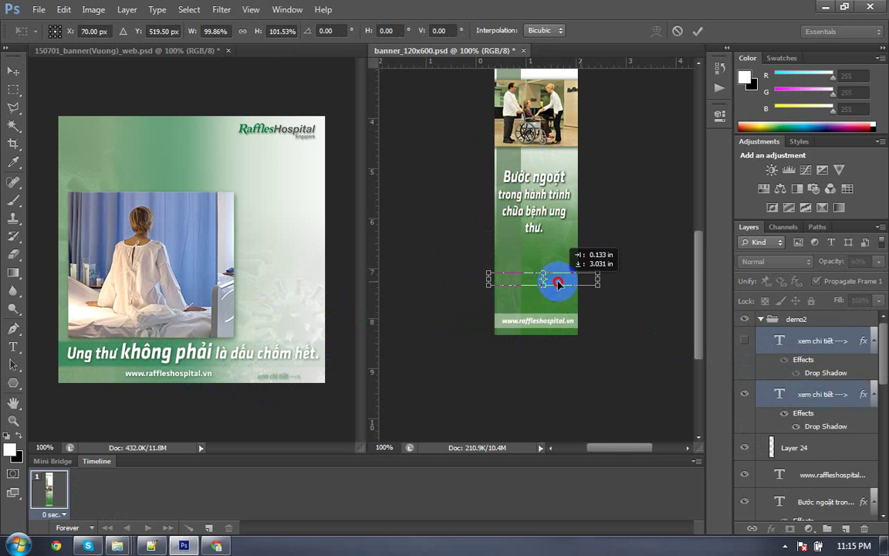
double_click(562, 288)
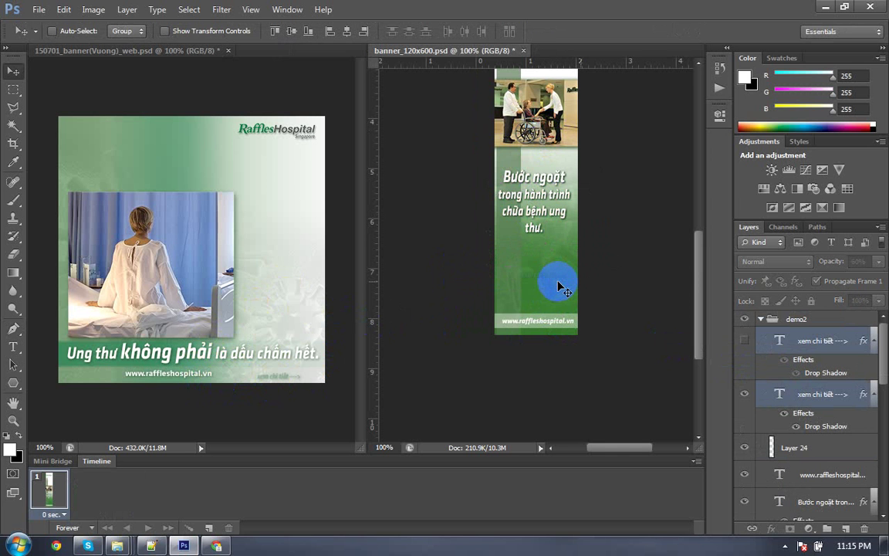
key("ctrl+plus")
left_click_drag(558, 299, 571, 349)
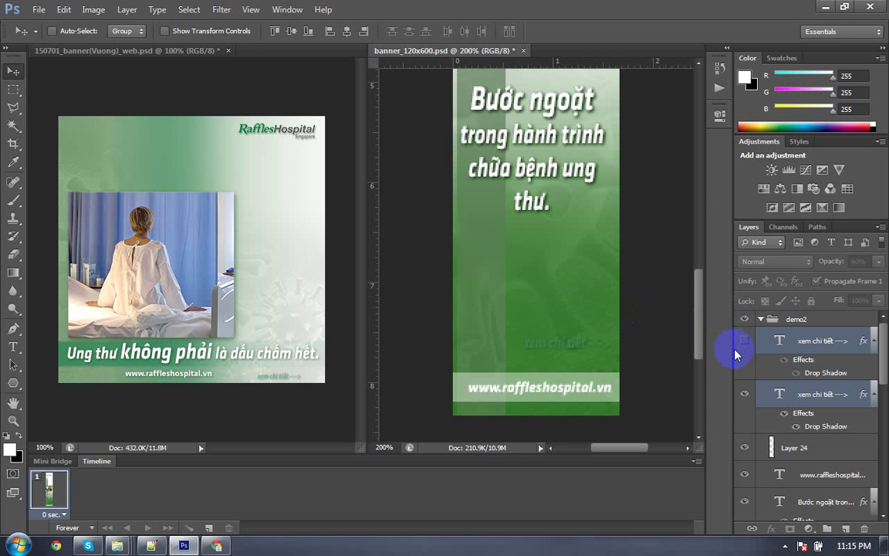
left_click(797, 321)
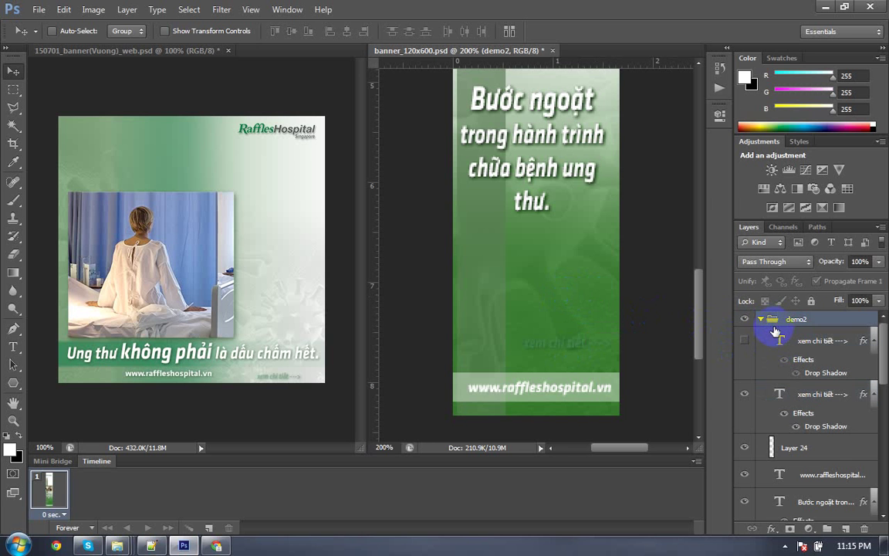
left_click(761, 319)
Step: Duplicate the demo2 group under the name 'demo 3' and expand the new group
right_click(782, 328)
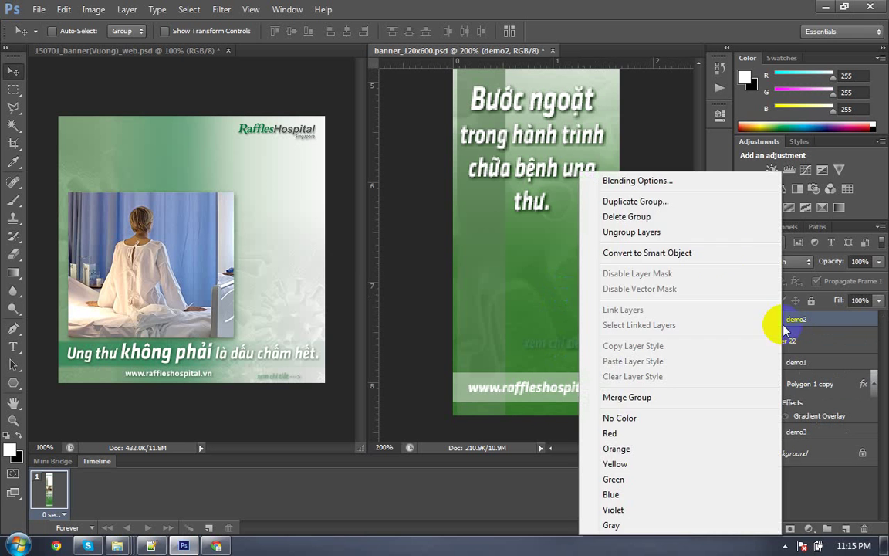
left_click(652, 200)
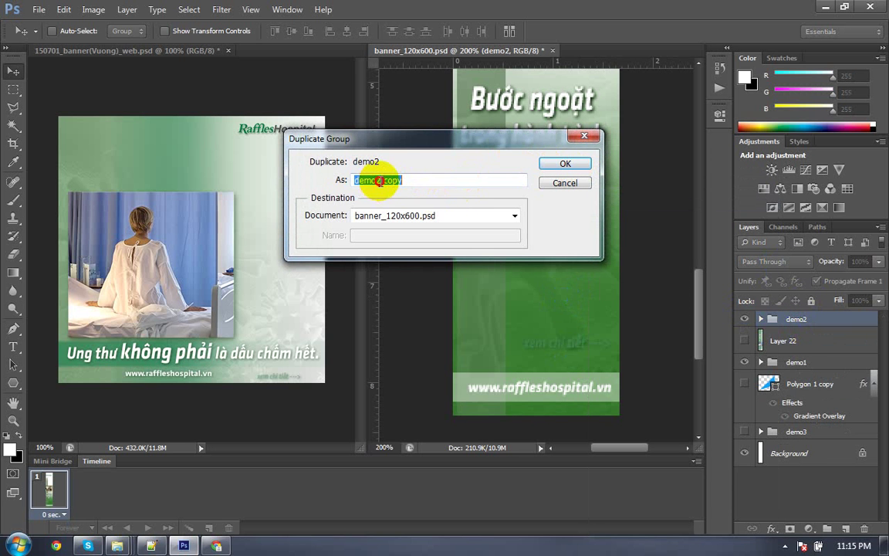
type("demo 3")
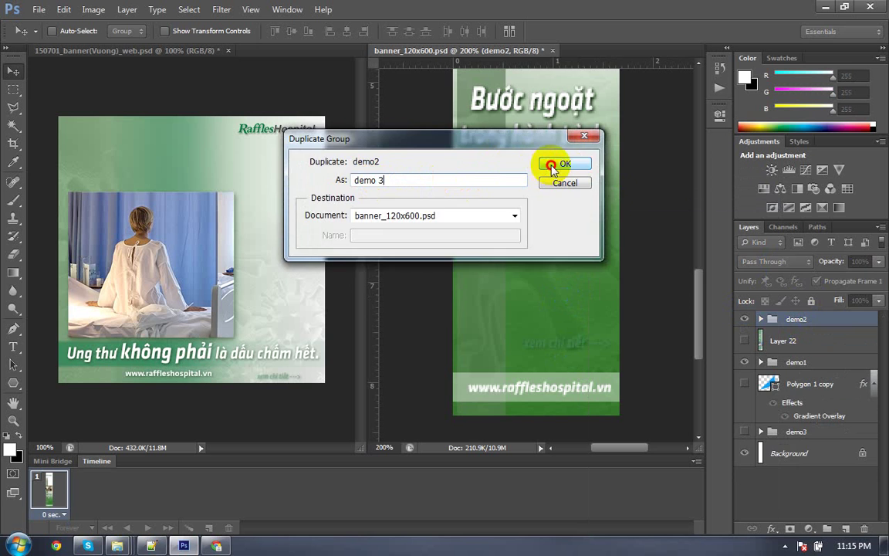
left_click(554, 163)
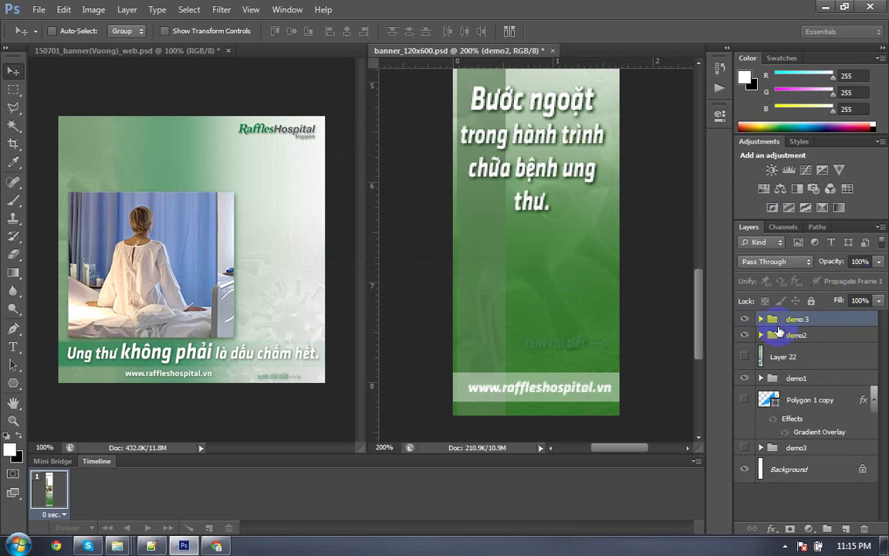
left_click(760, 319)
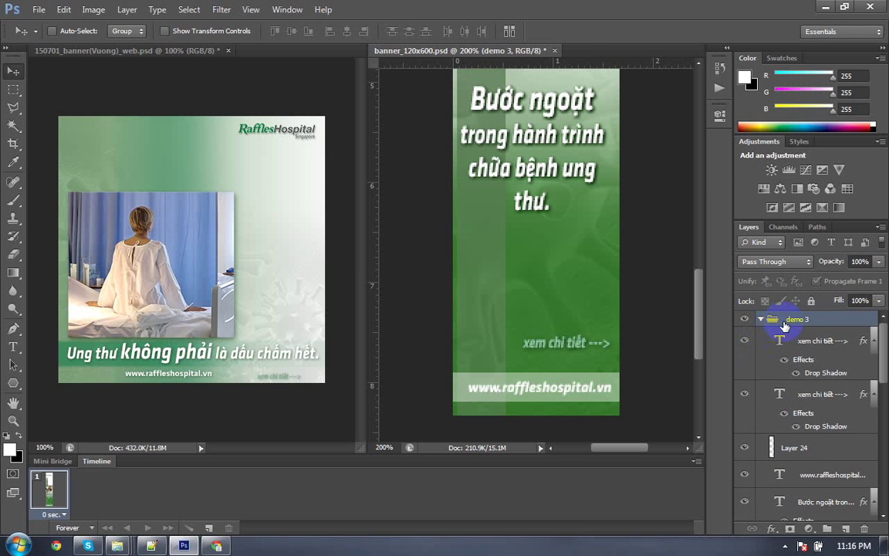
Step: Color demo 3's top 'xem chi tiết --->' text white (fdfdfd) at 99% opacity and hide its duplicate
left_click(792, 349)
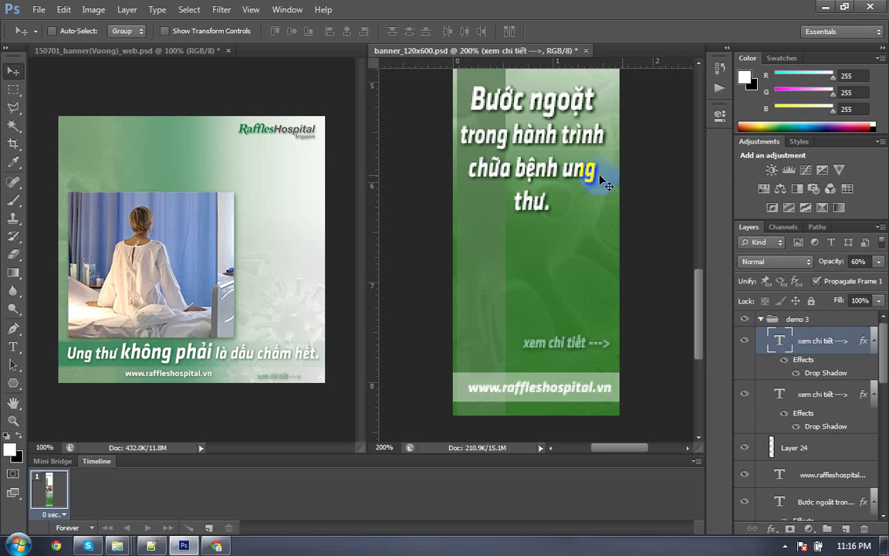
key("t")
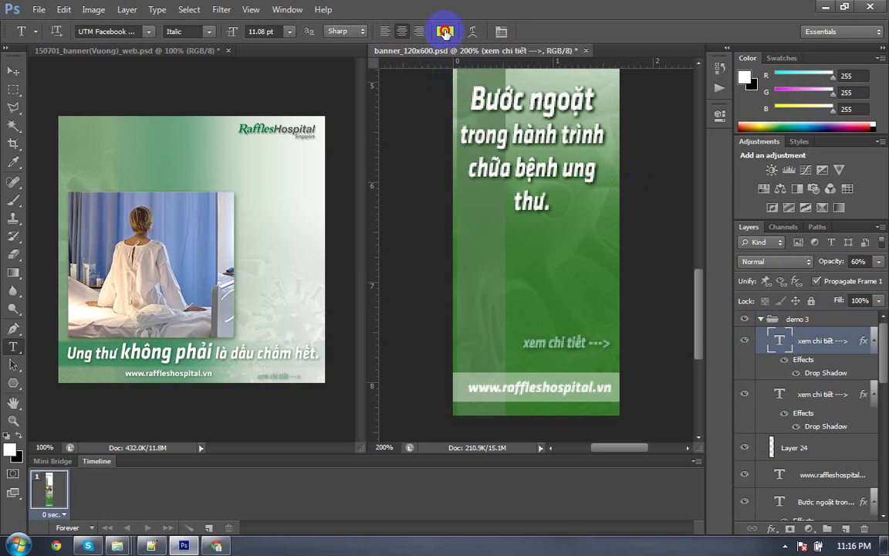
left_click(445, 33)
left_click_drag(468, 139, 455, 139)
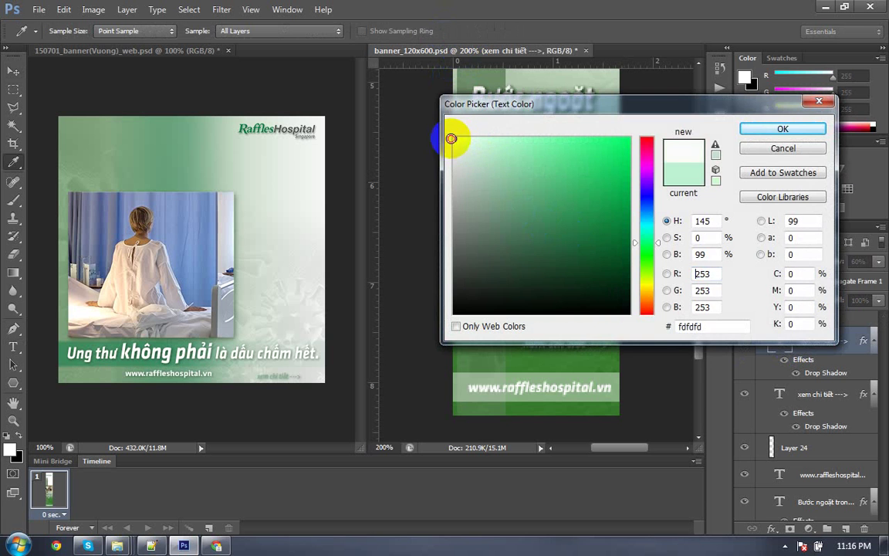
left_click(780, 131)
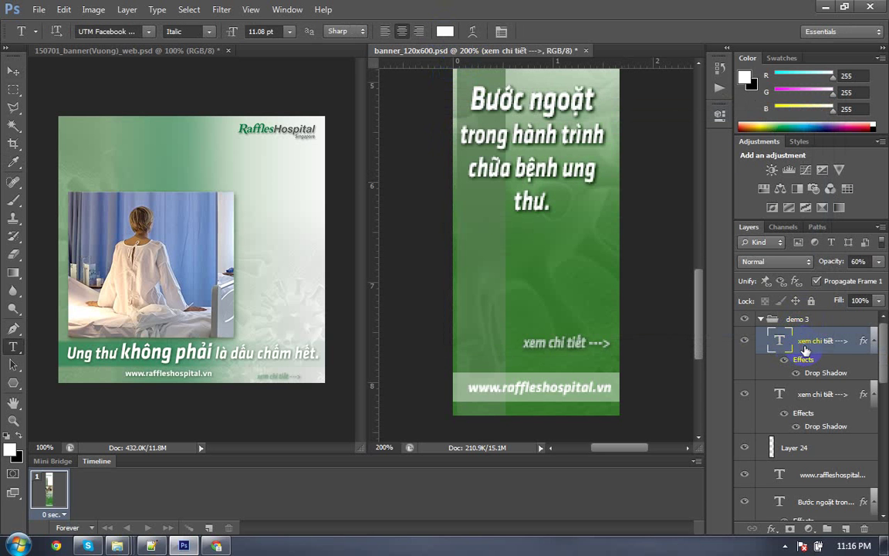
left_click(878, 262)
left_click_drag(855, 279, 884, 279)
left_click(744, 394)
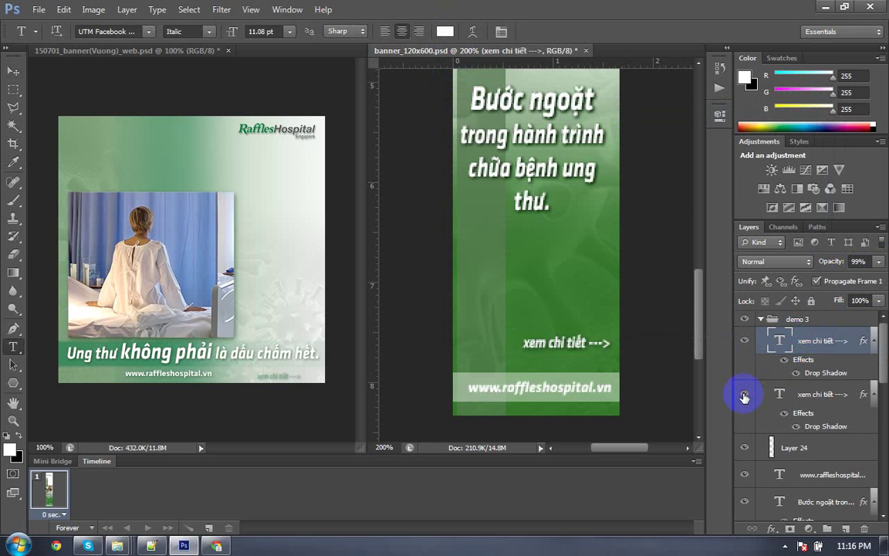
left_click(760, 319)
Step: Hide the demo 3, demo2 and demo1 groups, save the tall banner, and zoom to 100%
left_click(745, 322)
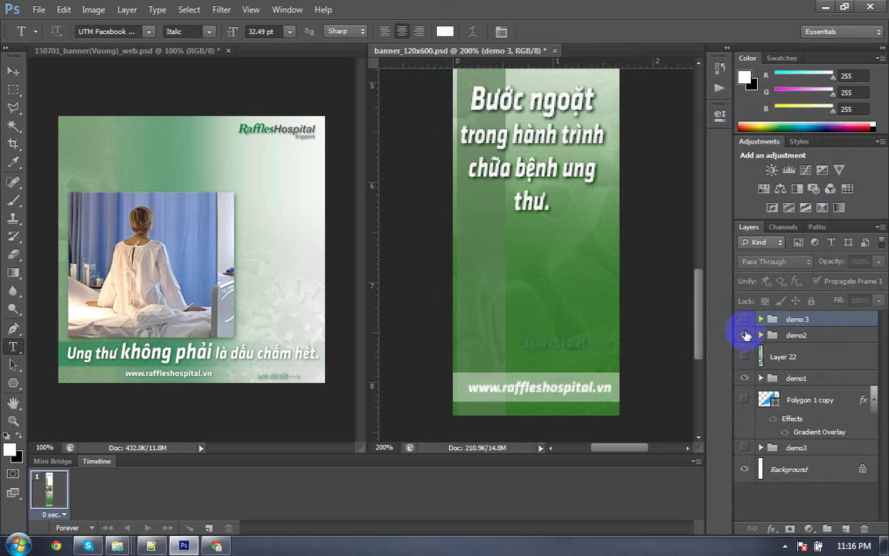
left_click(746, 334)
left_click(745, 378)
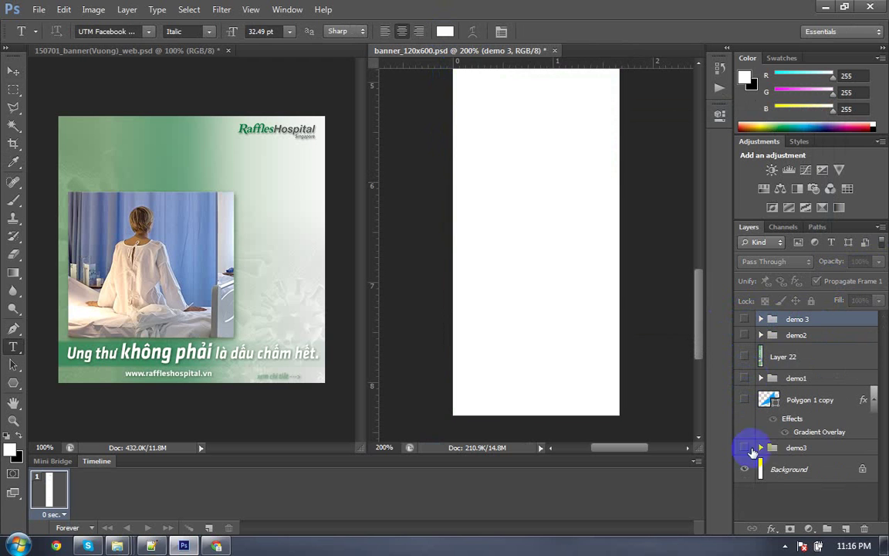
key("ctrl+s")
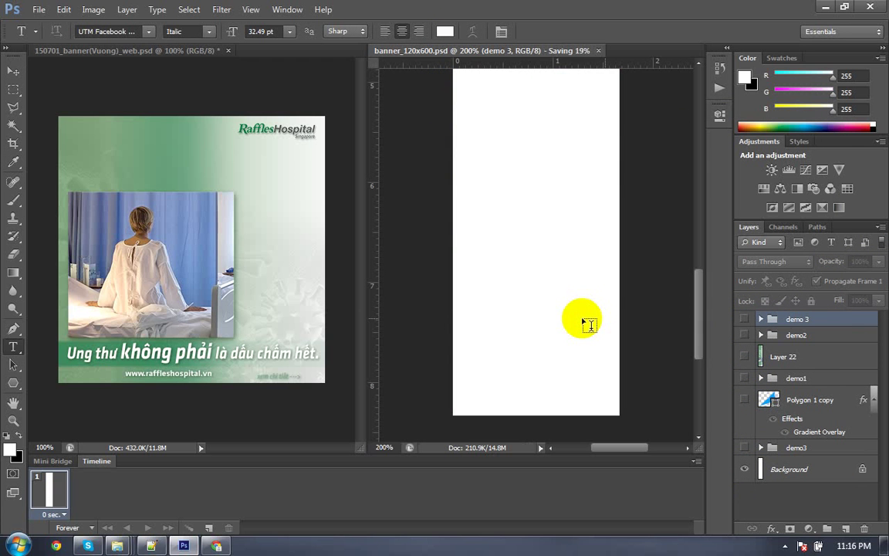
left_click(469, 296)
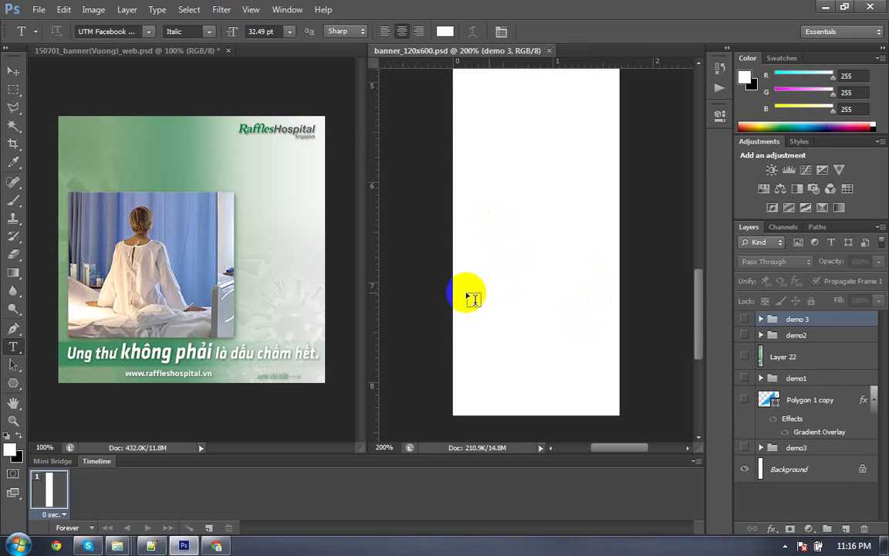
key("ctrl+minus")
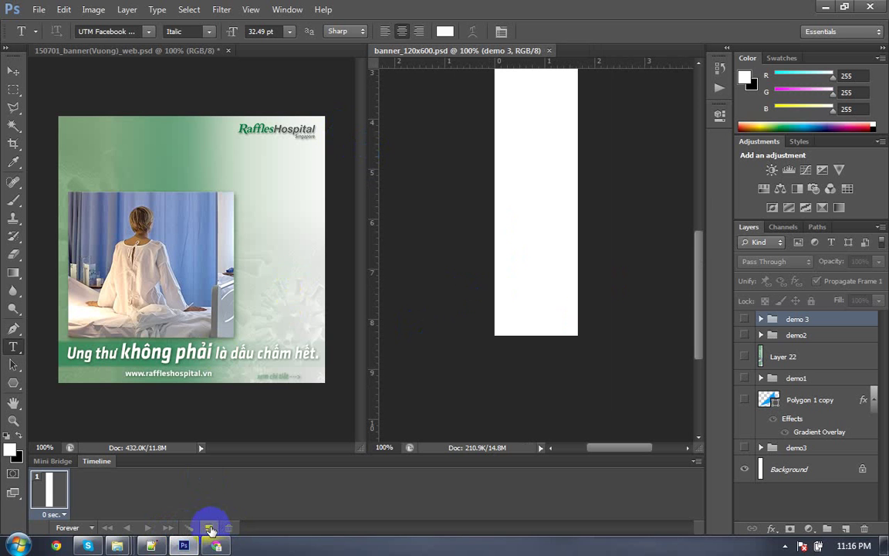
Step: Build four animation frames in the Timeline, each with a 0.5-second delay
left_click(210, 528)
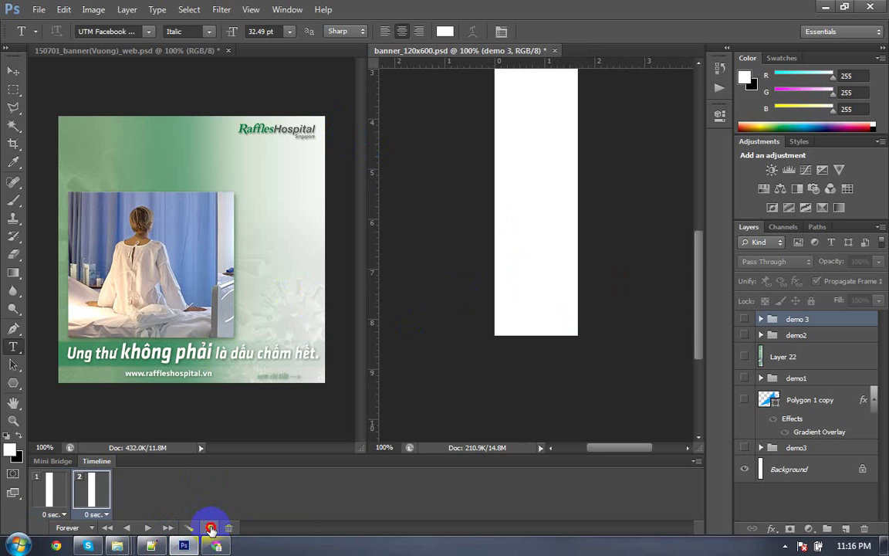
left_click(210, 528)
left_click(210, 528)
left_click(49, 490, "shift")
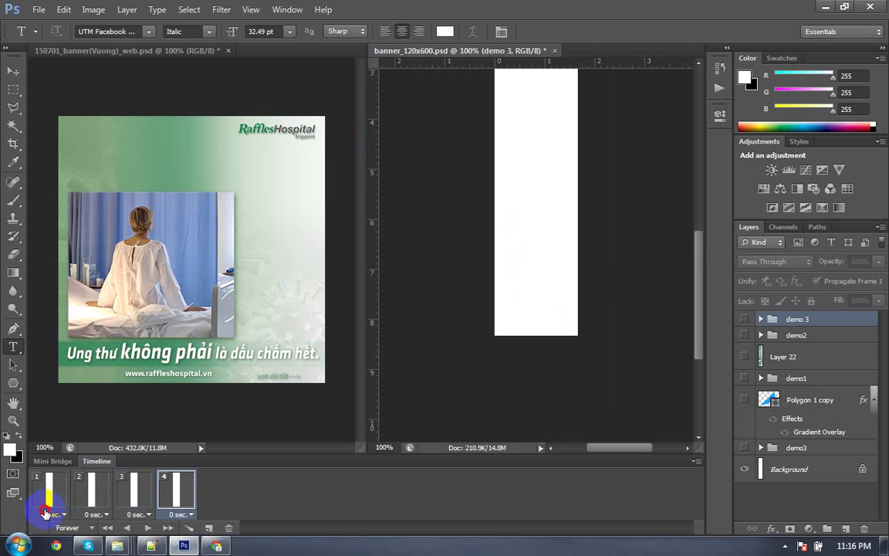
left_click(54, 514)
left_click(185, 516)
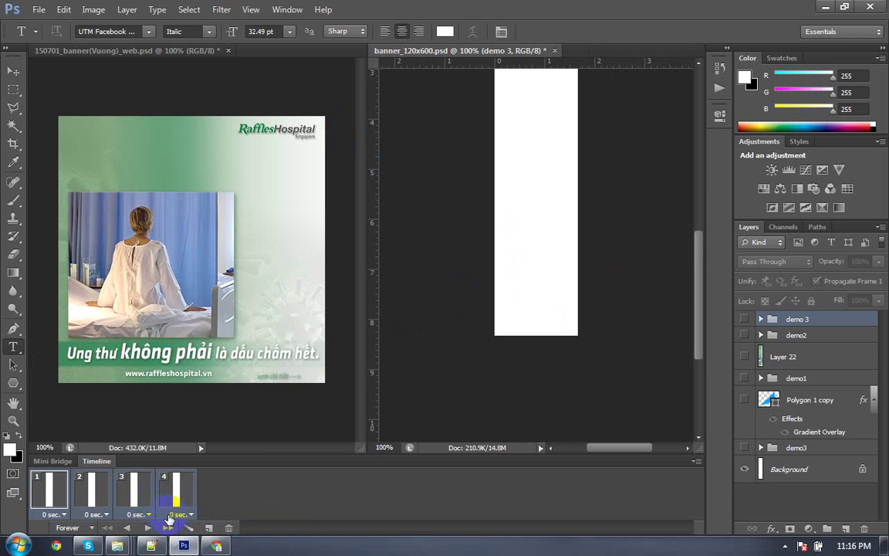
left_click(169, 513)
left_click(171, 394)
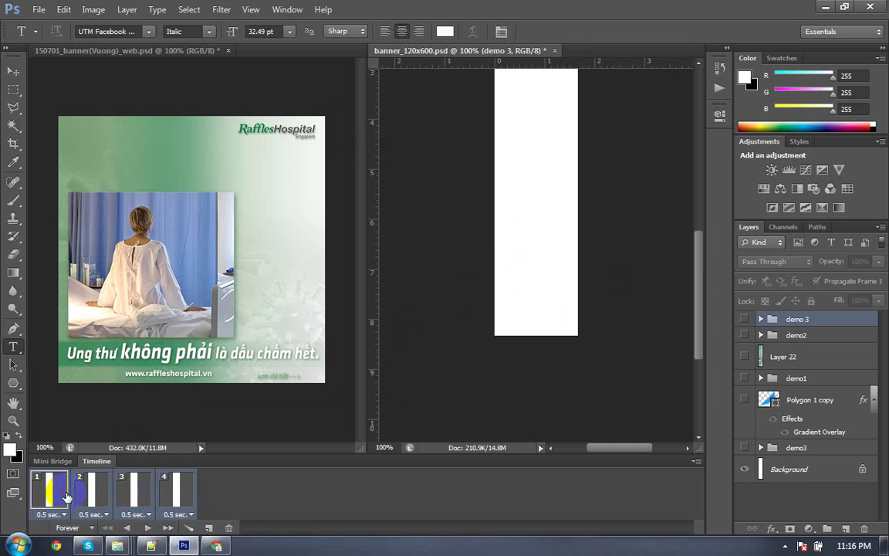
left_click(56, 487)
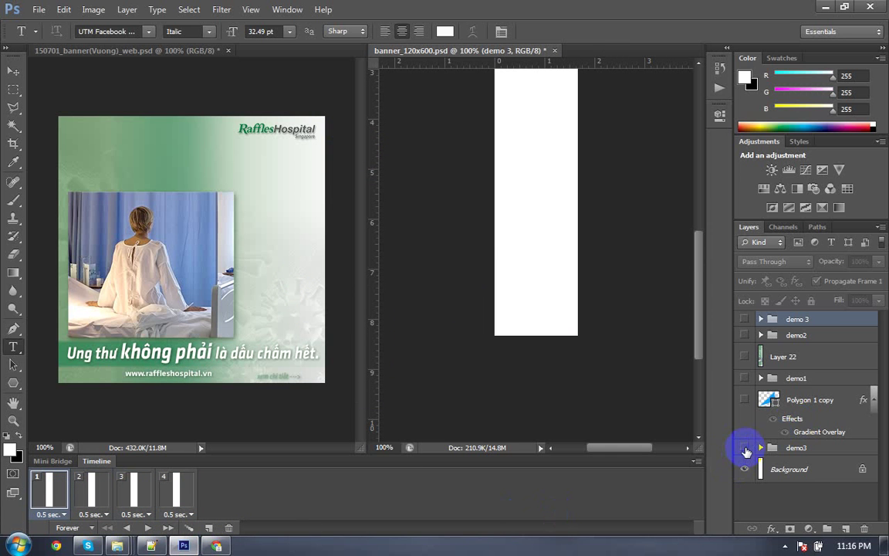
Step: In frame 2, show demo3, Layer 22 and Polygon 1 copy, placing Polygon 1 copy above Layer 22
left_click(744, 448)
left_click(781, 448)
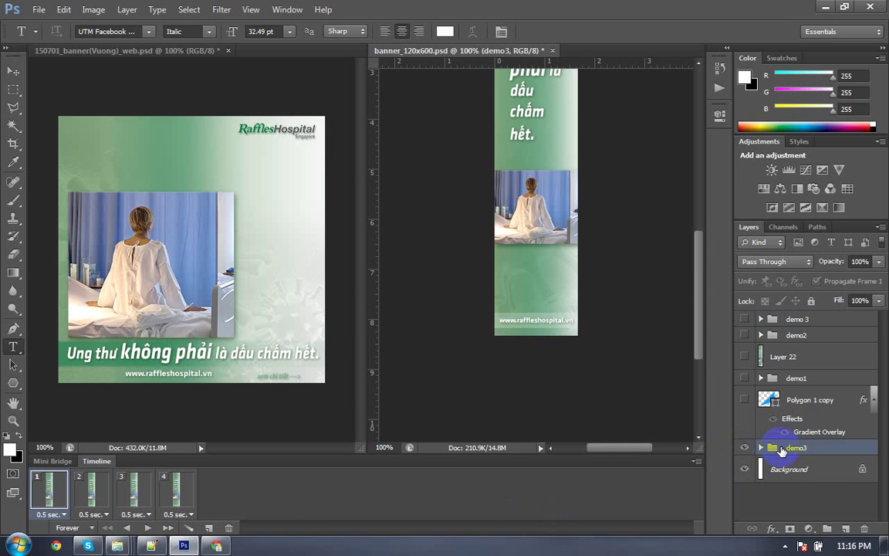
left_click(91, 488)
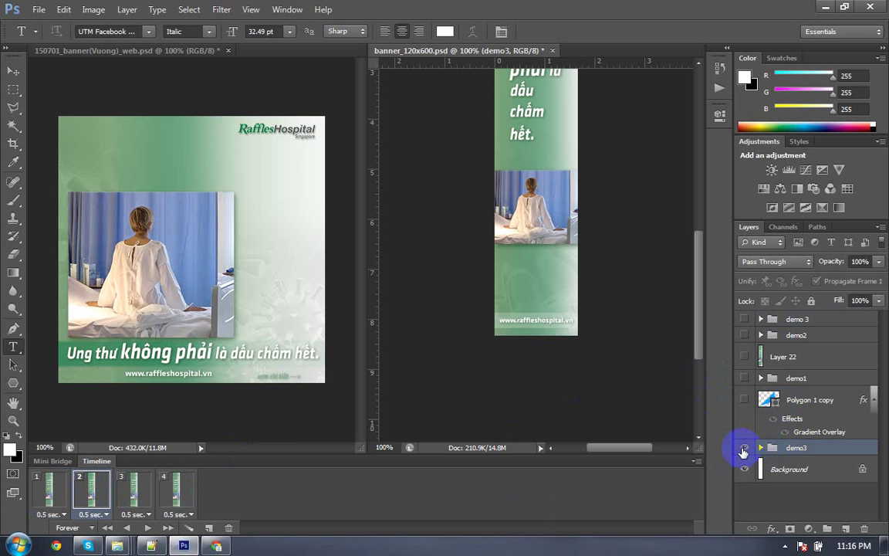
left_click(747, 375)
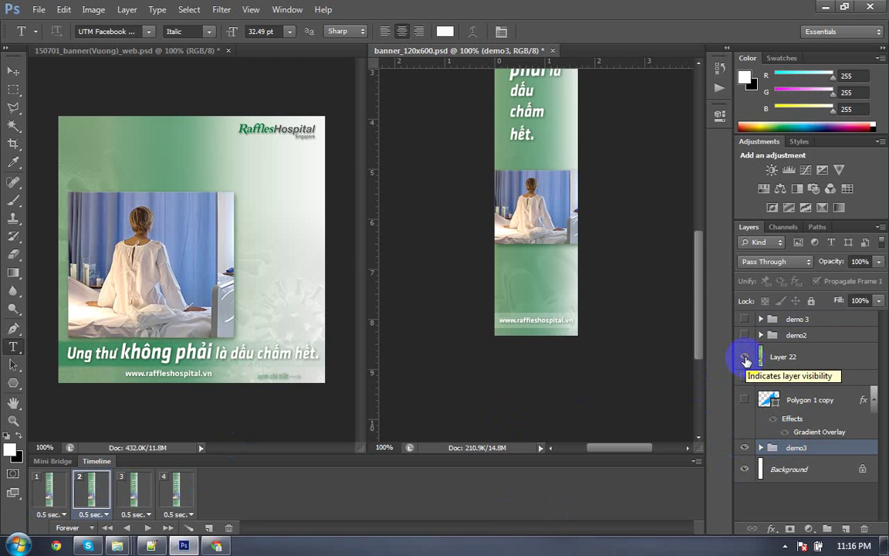
left_click(744, 399)
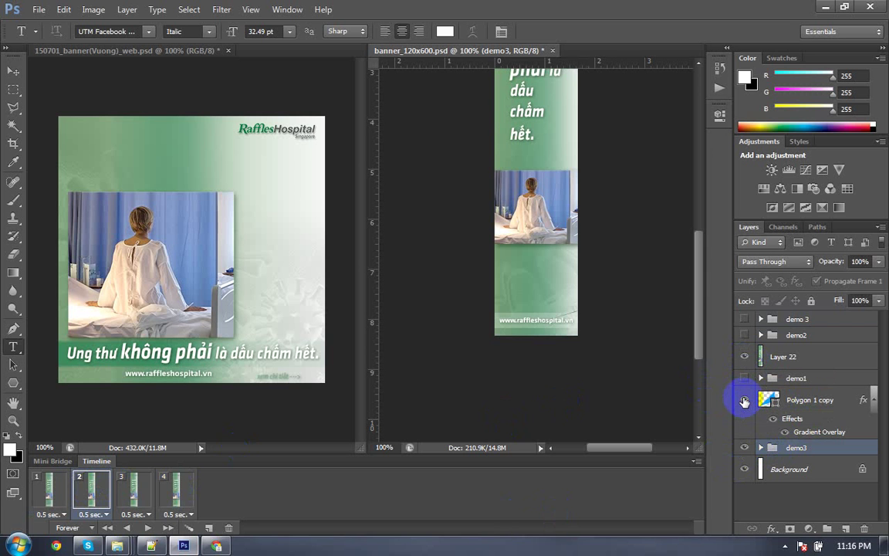
left_click(745, 447)
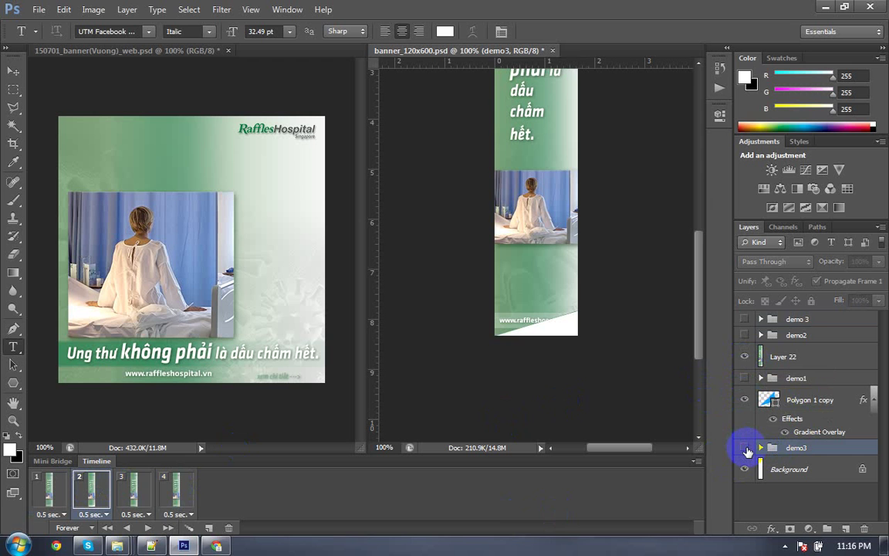
left_click(779, 398)
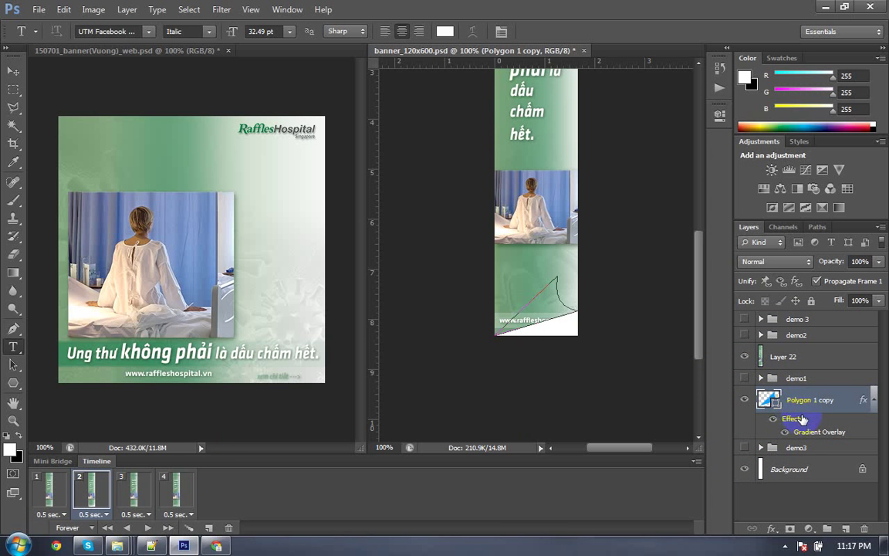
key("ctrl+bracketright")
key("ctrl+bracketright")
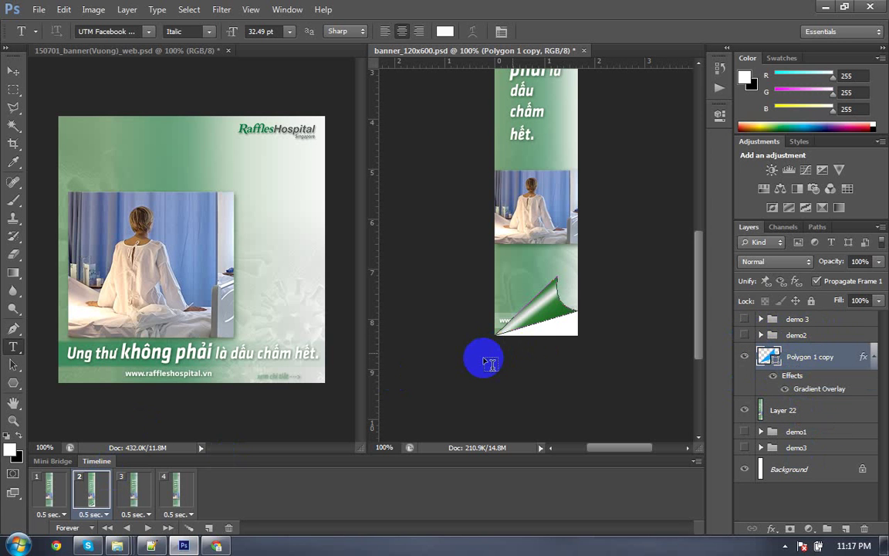
key("v")
left_click(135, 490)
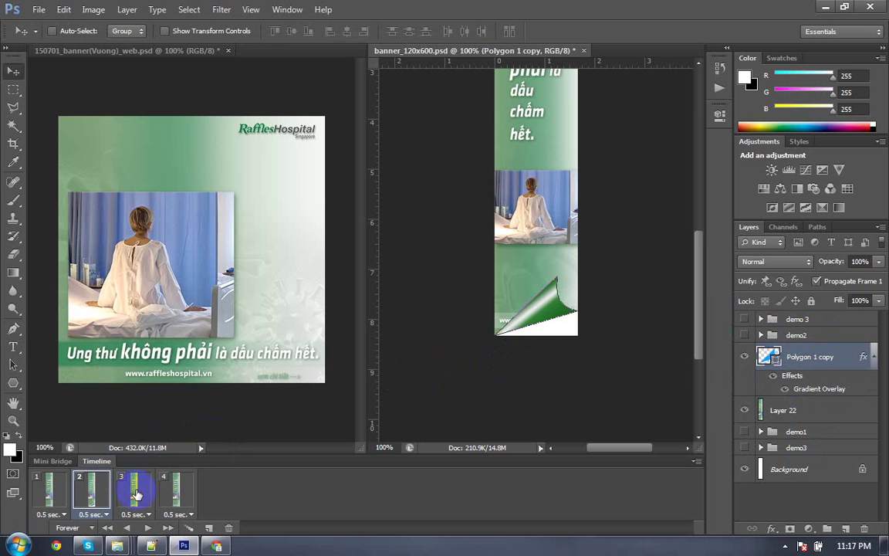
Step: Make frames 3 and 4 show only the demo2 design, hiding Polygon 1 copy and demo3
left_click(745, 358)
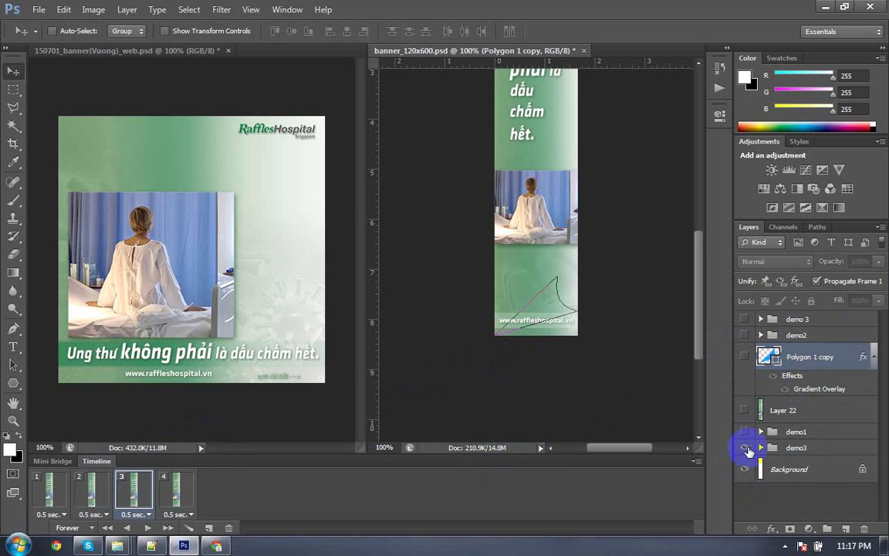
left_click(745, 448)
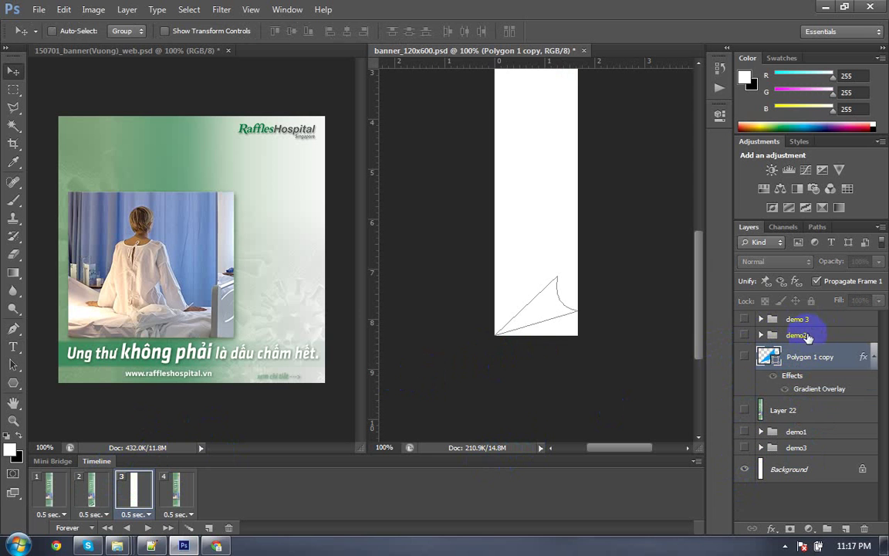
left_click(805, 337)
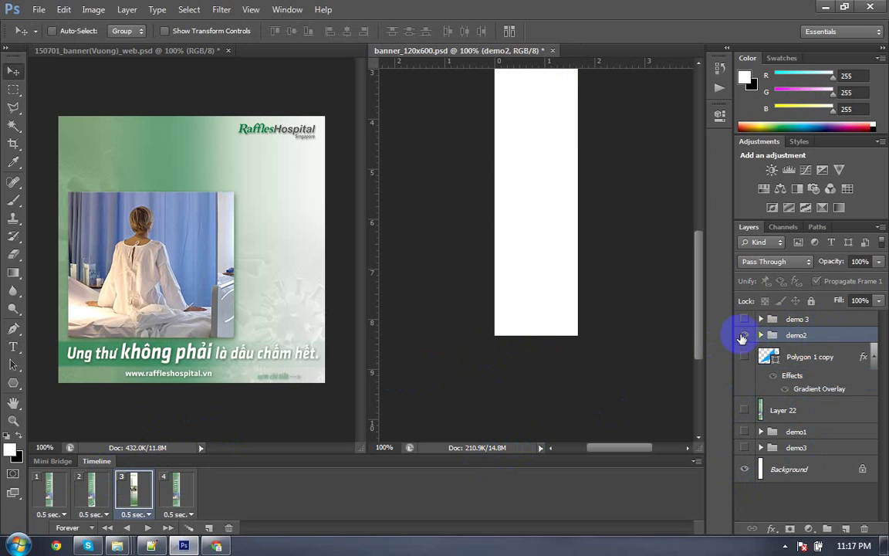
left_click(743, 335)
scroll(523, 338, "up", 4)
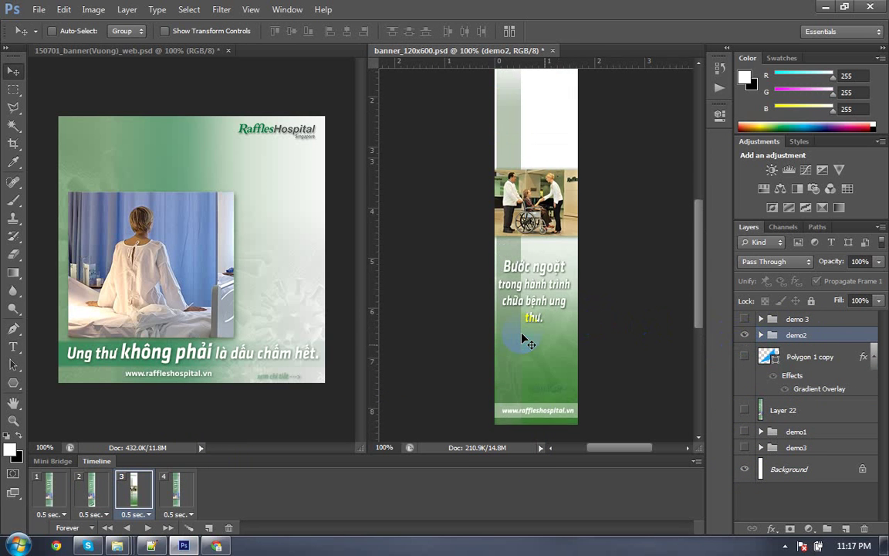
scroll(524, 337, "up", 1)
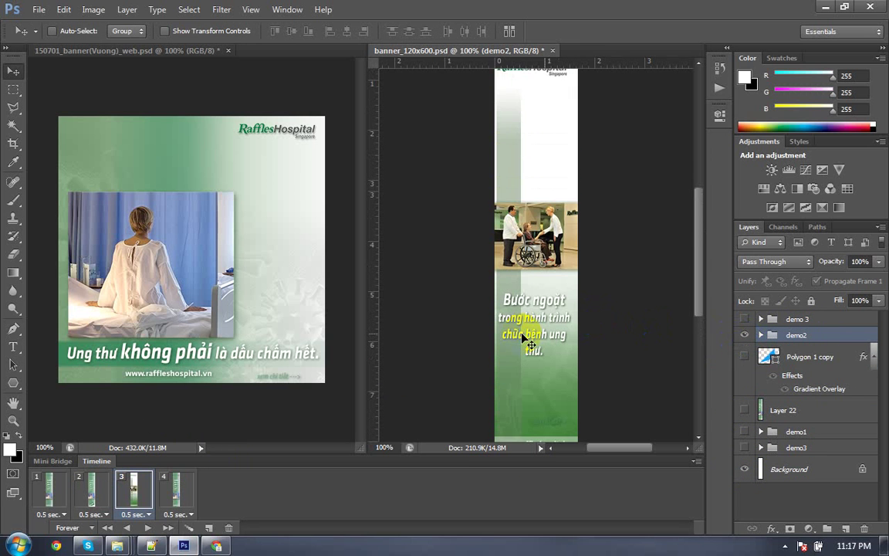
left_click(172, 491)
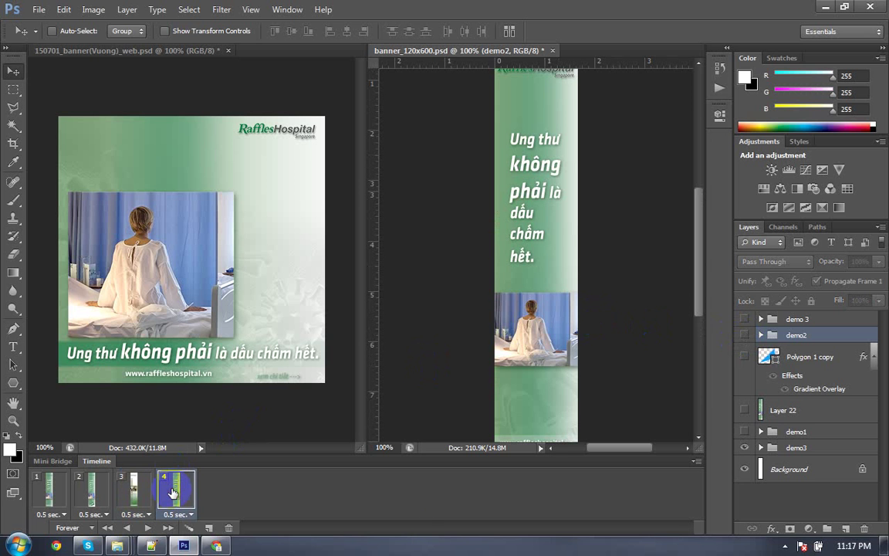
left_click(746, 336)
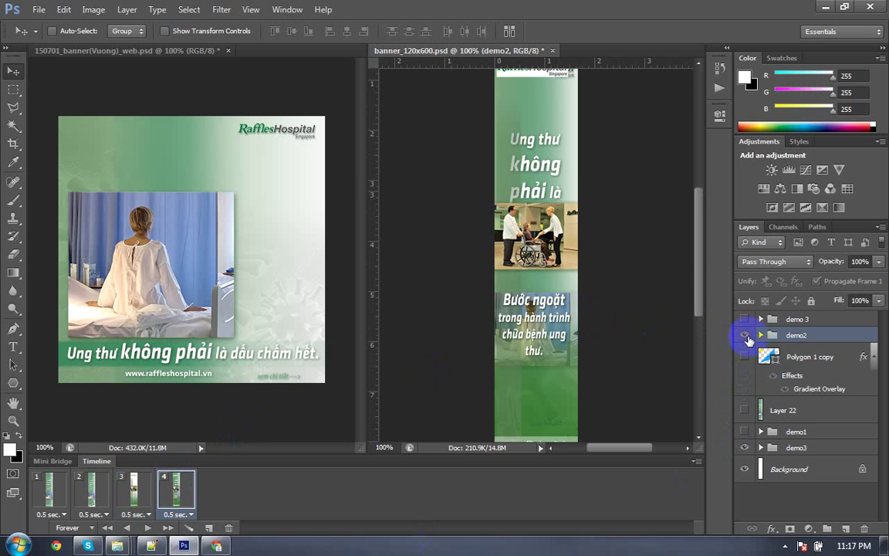
left_click(745, 450)
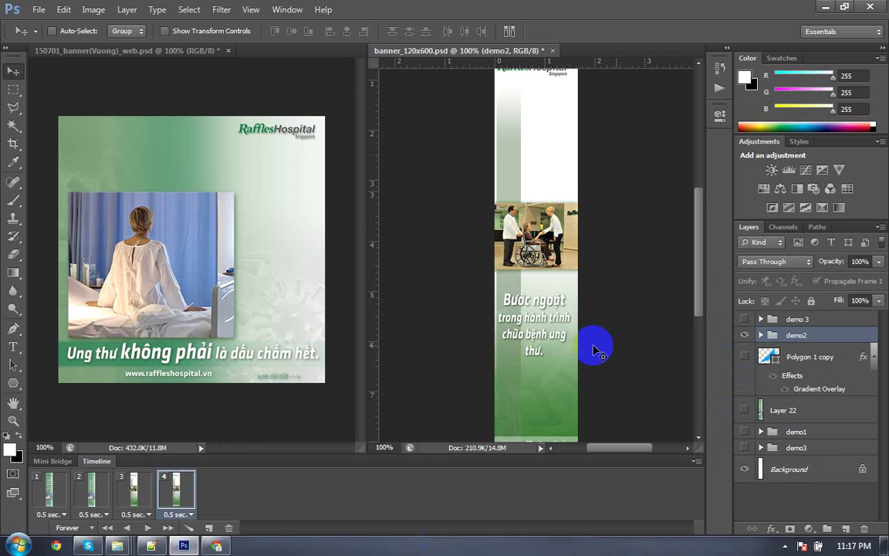
scroll(596, 352, "down", 2)
Step: Add a fifth frame showing the demo 3 group instead of demo2
left_click(209, 528)
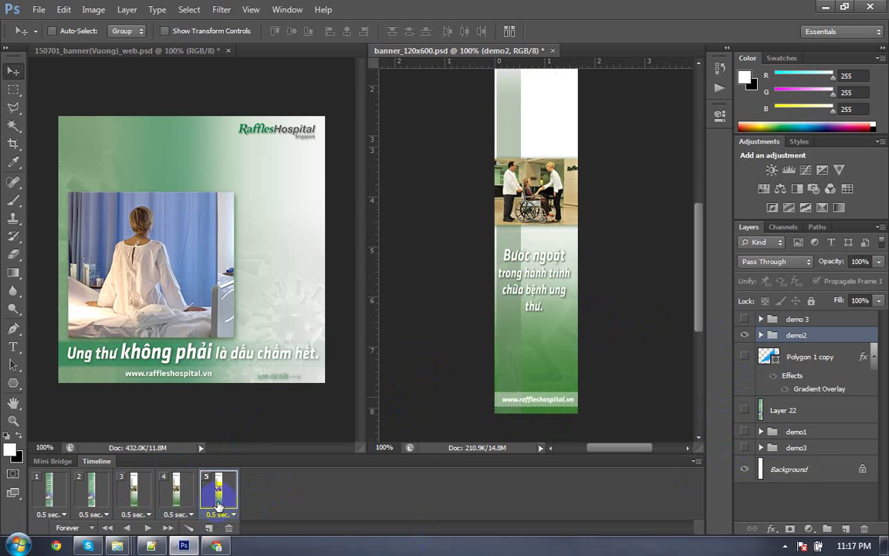
left_click(744, 334)
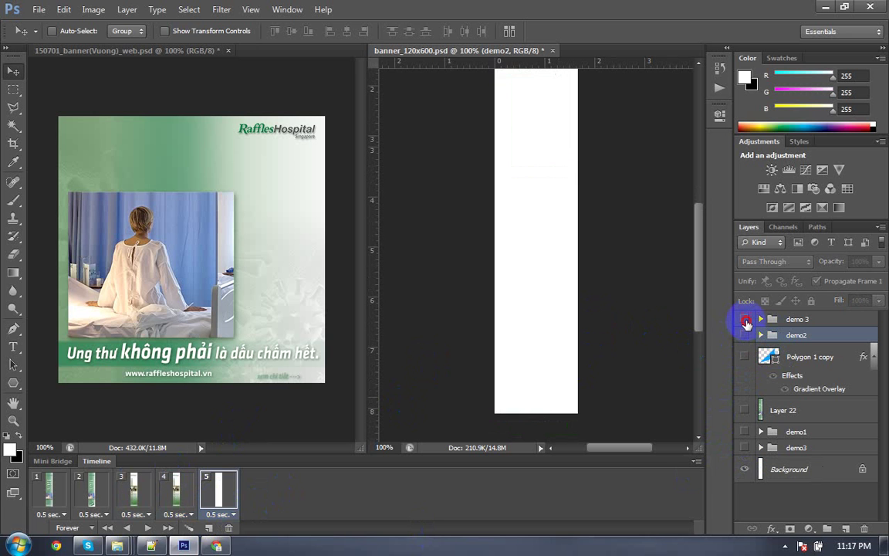
left_click(744, 318)
scroll(506, 318, "up", 3)
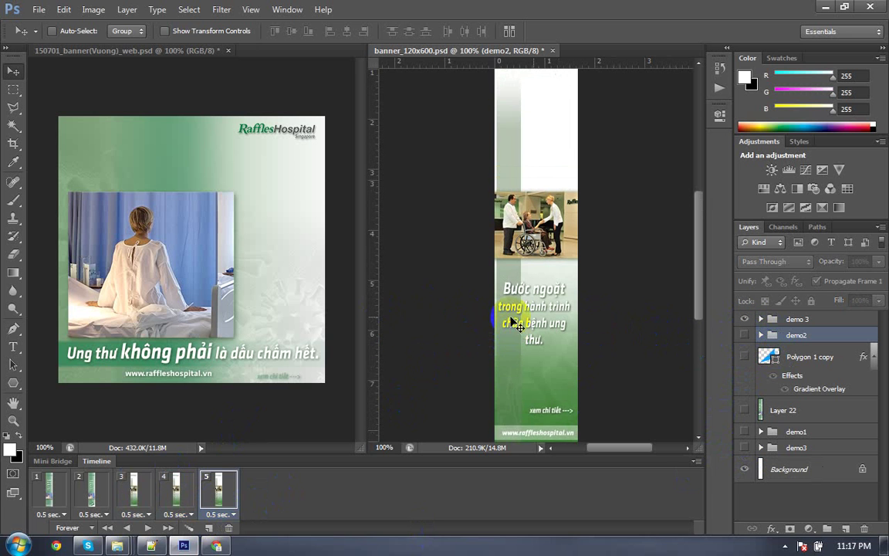
Step: Preview frames 1 through 5, zoom out to 66.67%, and play the animation
left_click(48, 490)
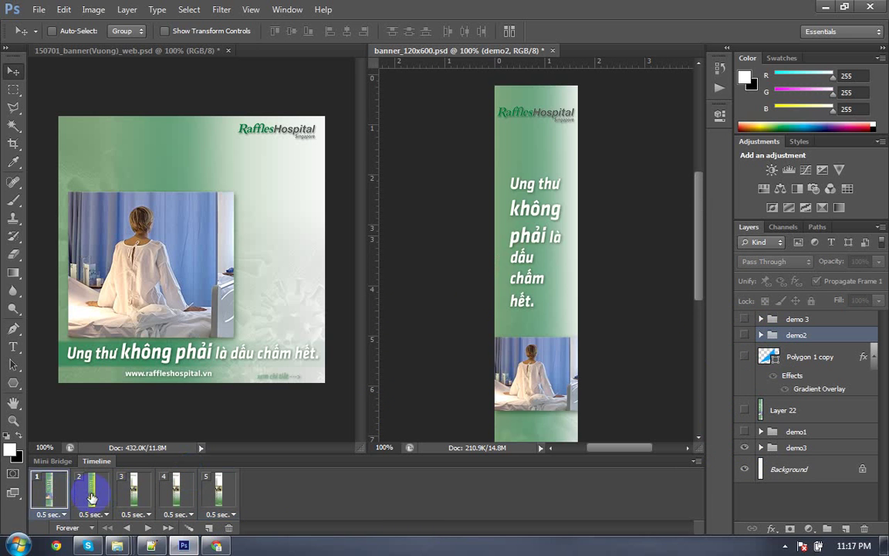
left_click(91, 498)
left_click(129, 499)
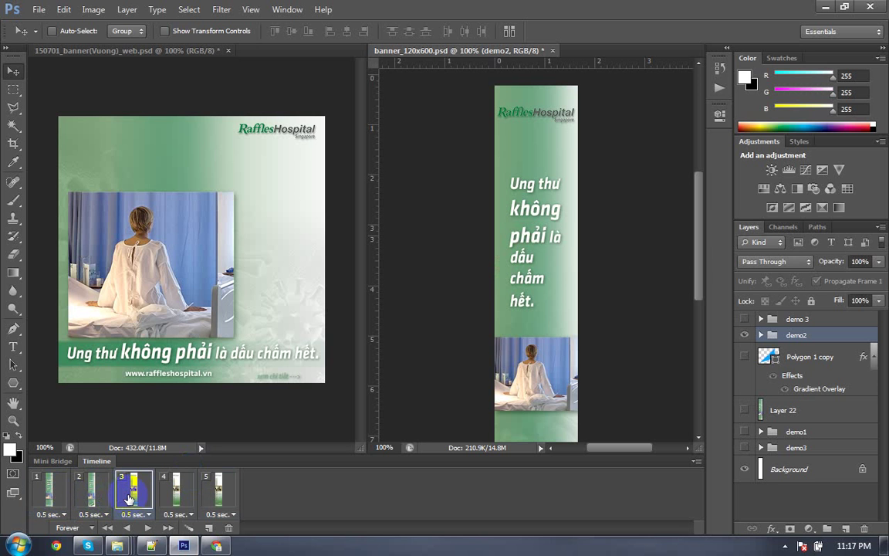
left_click(174, 493)
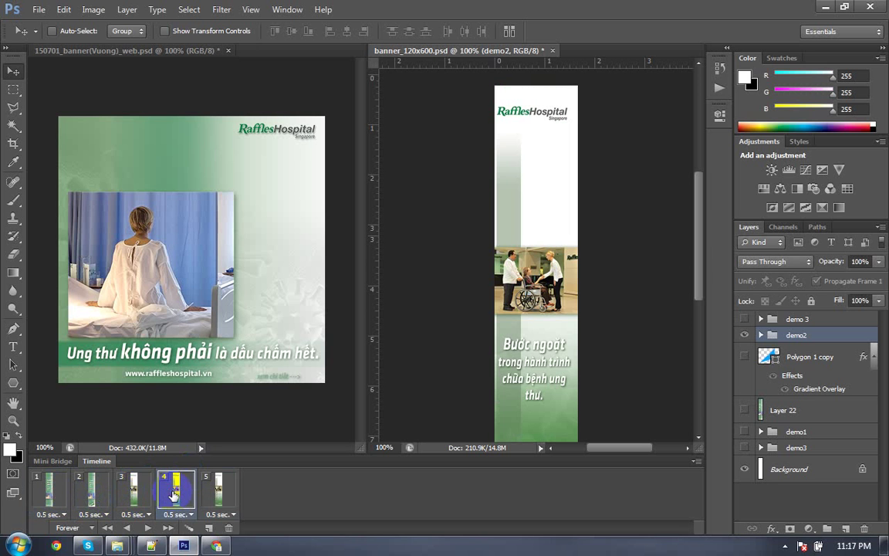
left_click(214, 494)
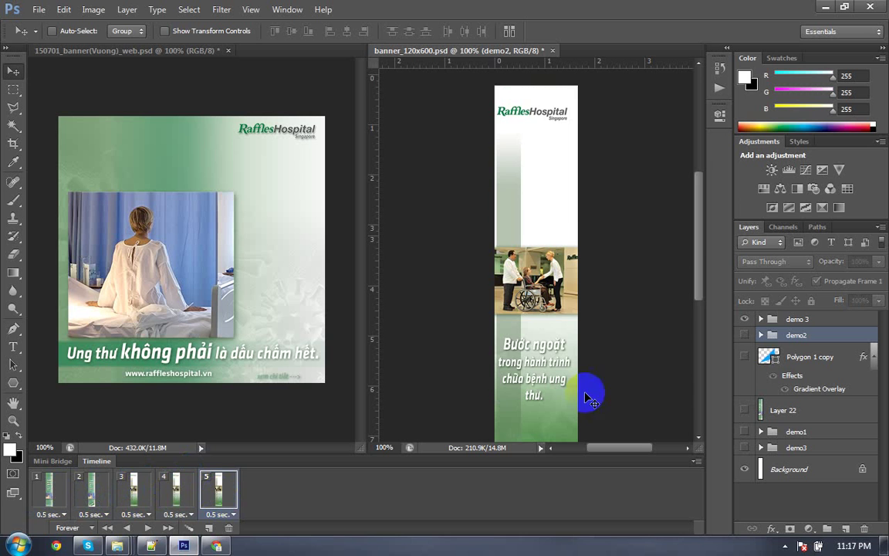
scroll(631, 376, "down", 2)
key("ctrl+minus")
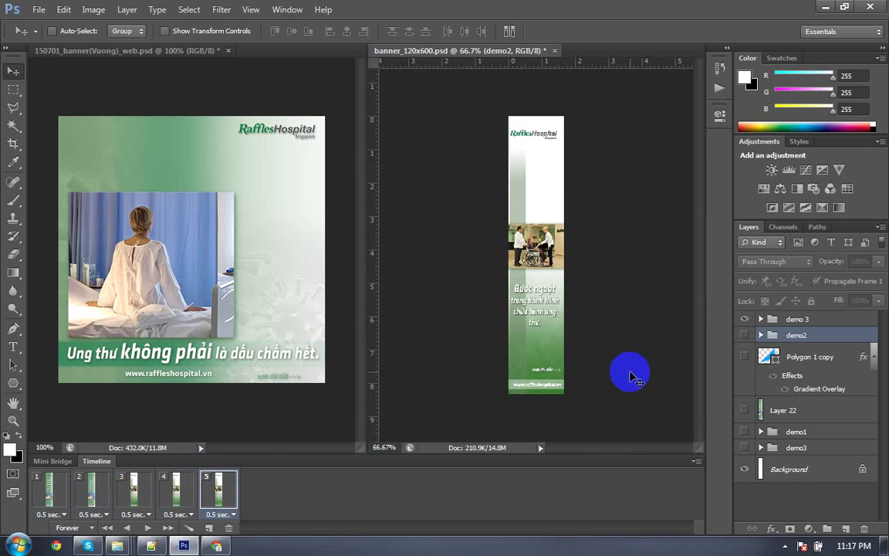
left_click(147, 527)
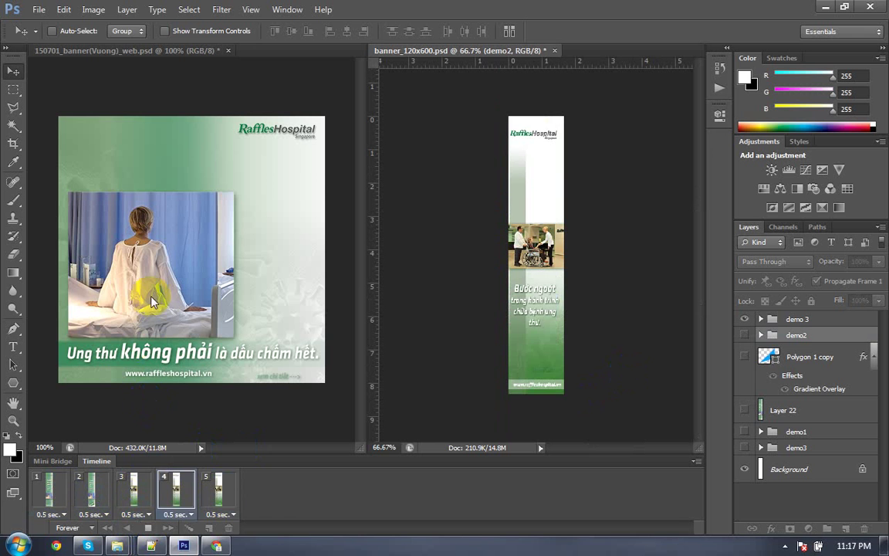
Step: Export via Save for Web with GIF settings as banner_120x600.gif on the Desktop
left_click(37, 10)
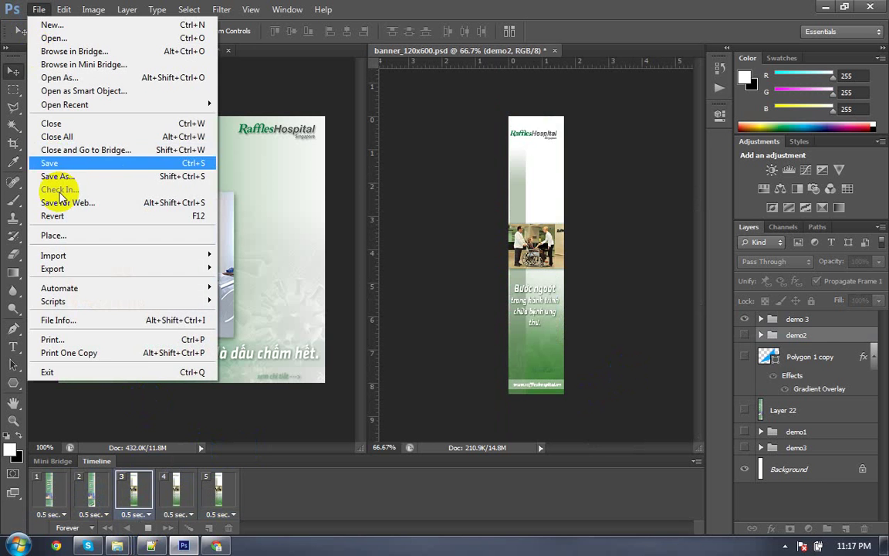
left_click(74, 202)
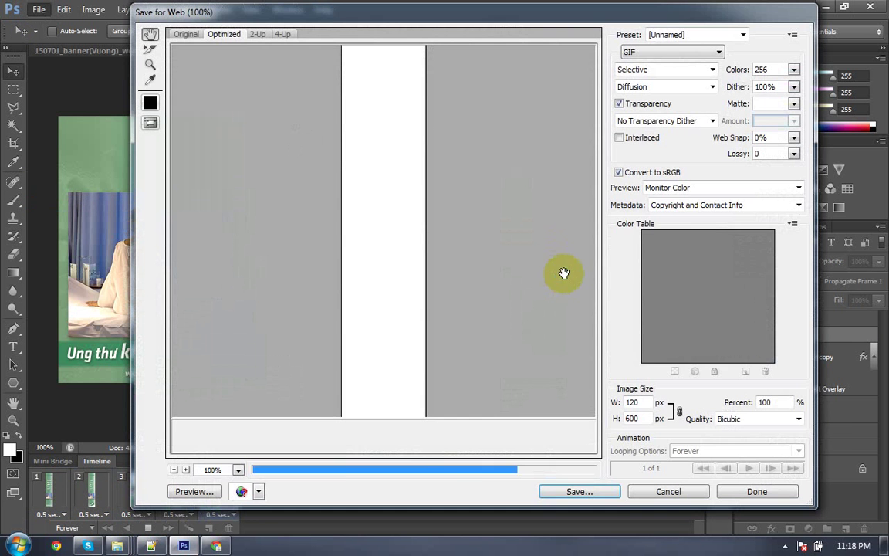
left_click(571, 492)
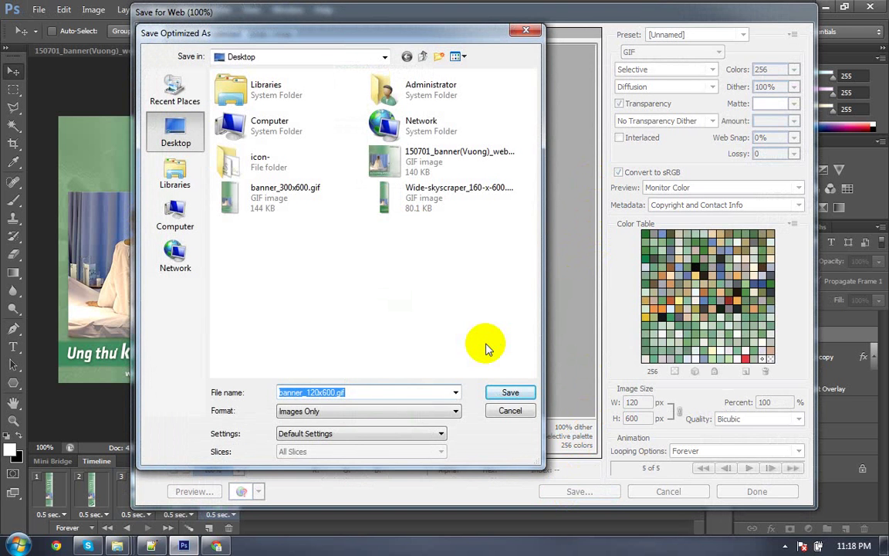
left_click(501, 394)
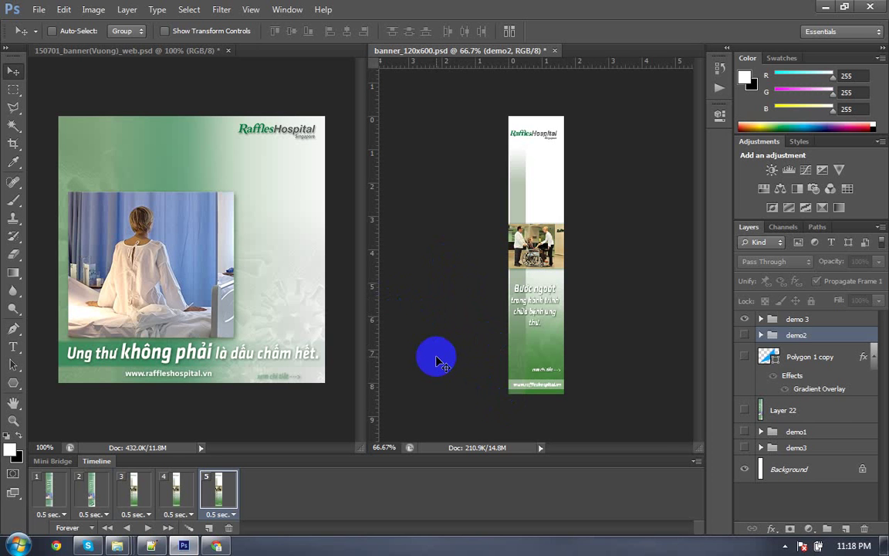
left_click(785, 545)
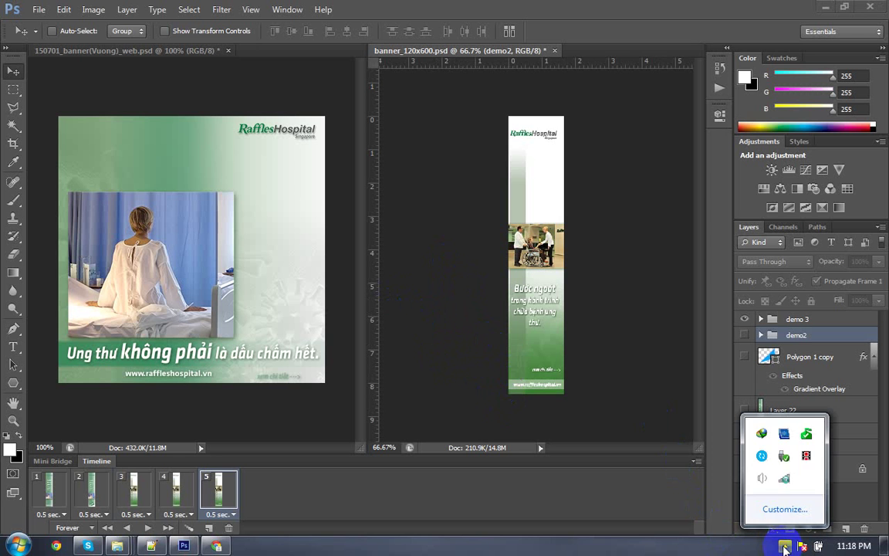
left_click(789, 478)
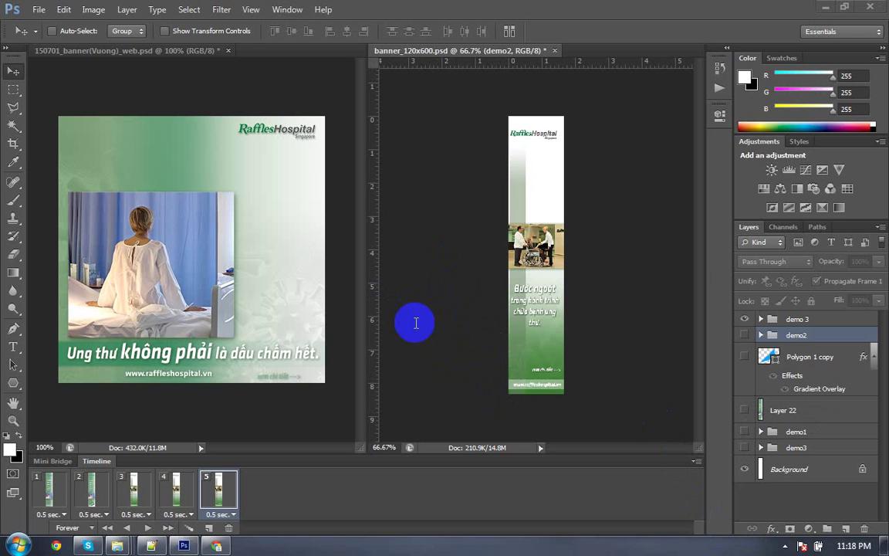
Step: In the Notepad++ size list, move from Skyscraper 120 x 600 to Inline rectangle 300 x 250, then return to Photoshop
left_click(152, 546)
left_click(291, 238)
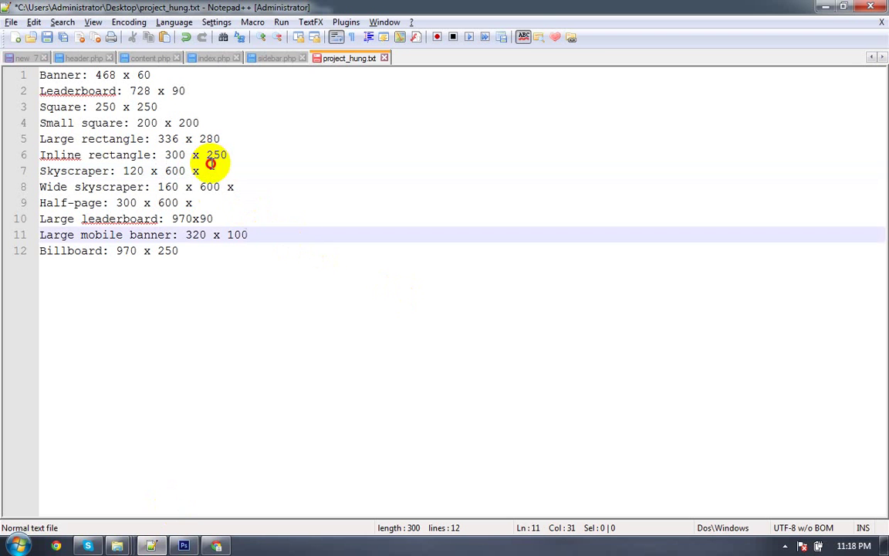
left_click(211, 165)
left_click(246, 149)
type("x")
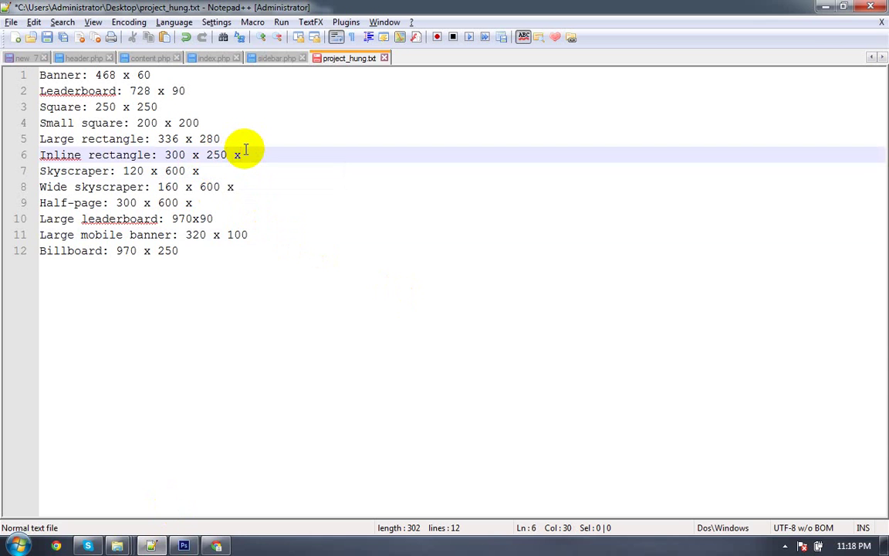
key("alt+Tab")
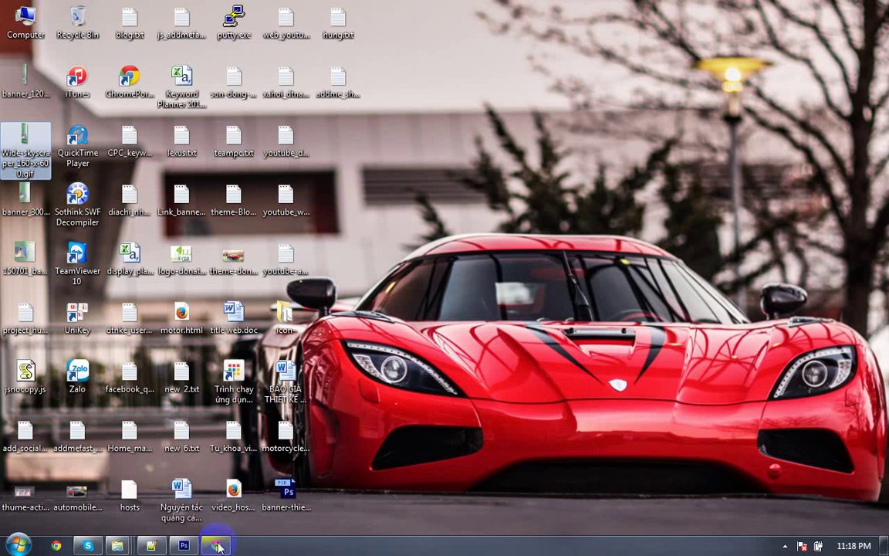
left_click(184, 546)
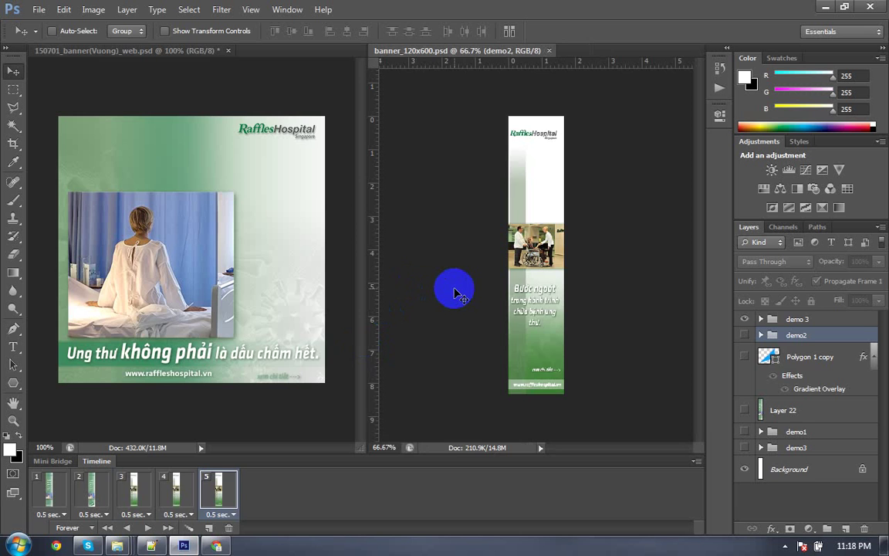
Step: Close banner_120x600.psd and create a new white 300 x 250 px document
key("ctrl+w")
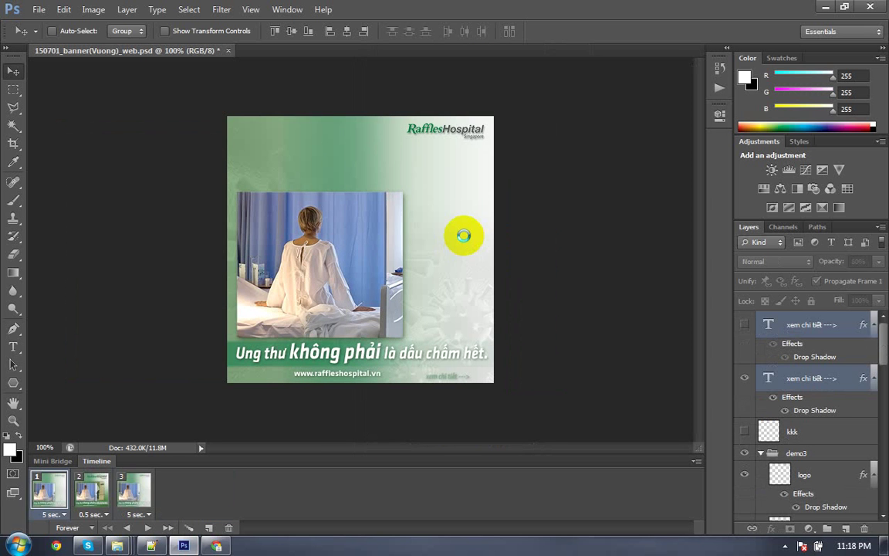
key("ctrl+n")
left_click(432, 167)
left_click(323, 169)
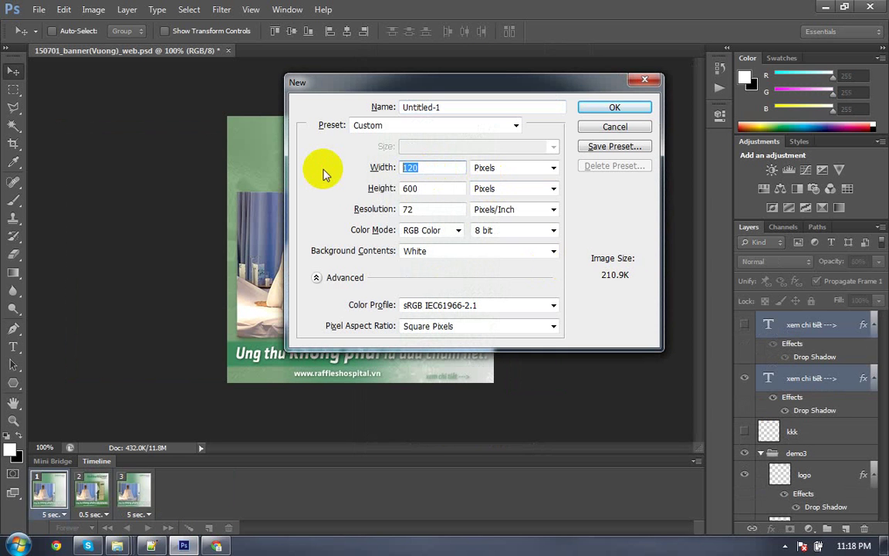
type("0")
key("Tab")
key("Tab")
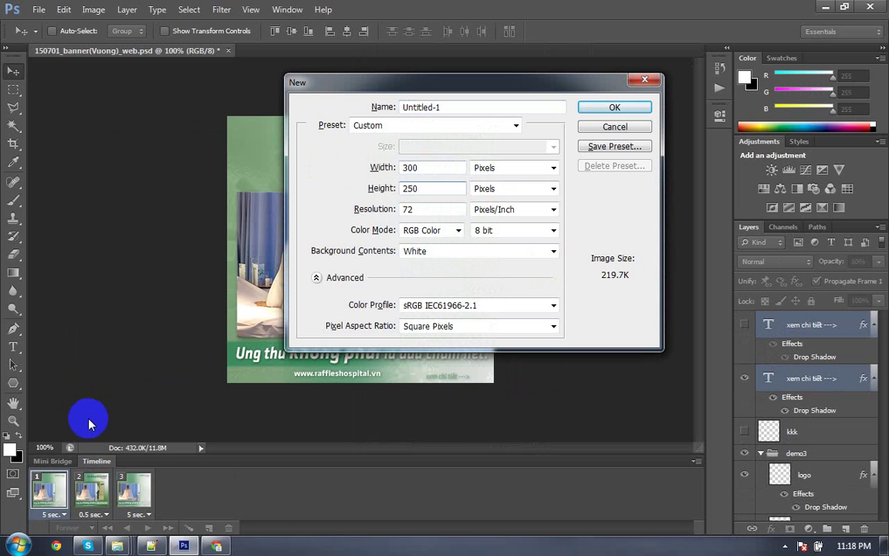
left_click(152, 546)
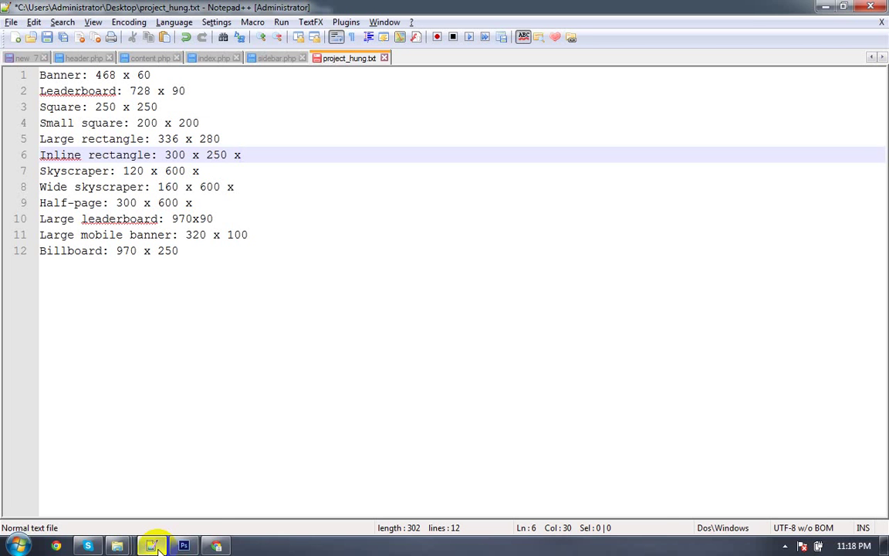
left_click(152, 546)
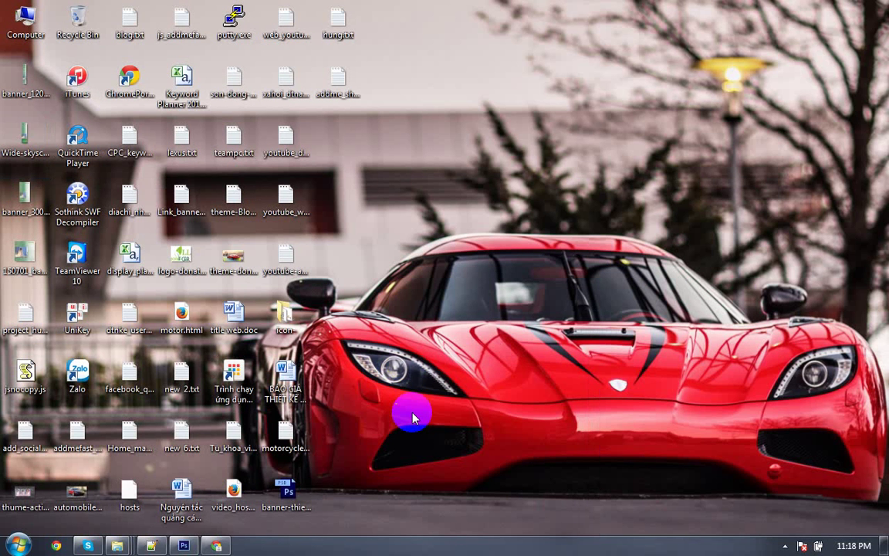
left_click(183, 546)
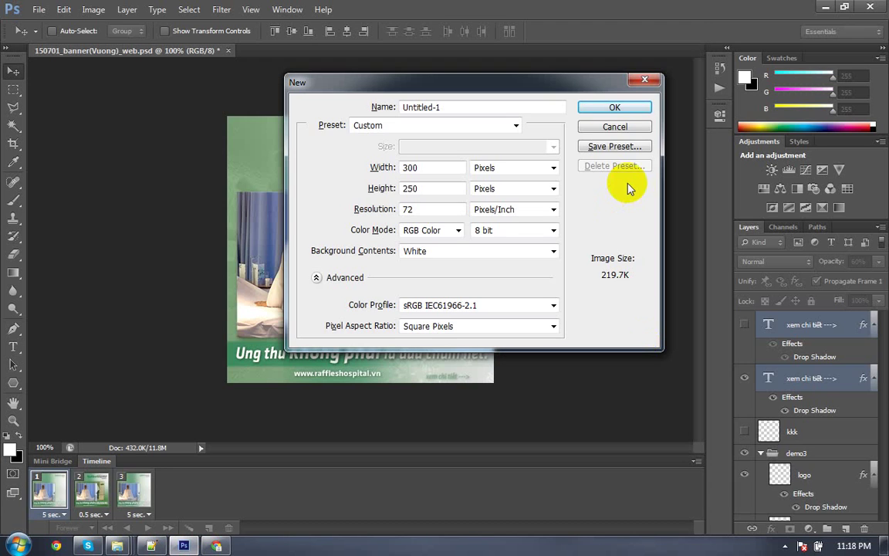
left_click(615, 110)
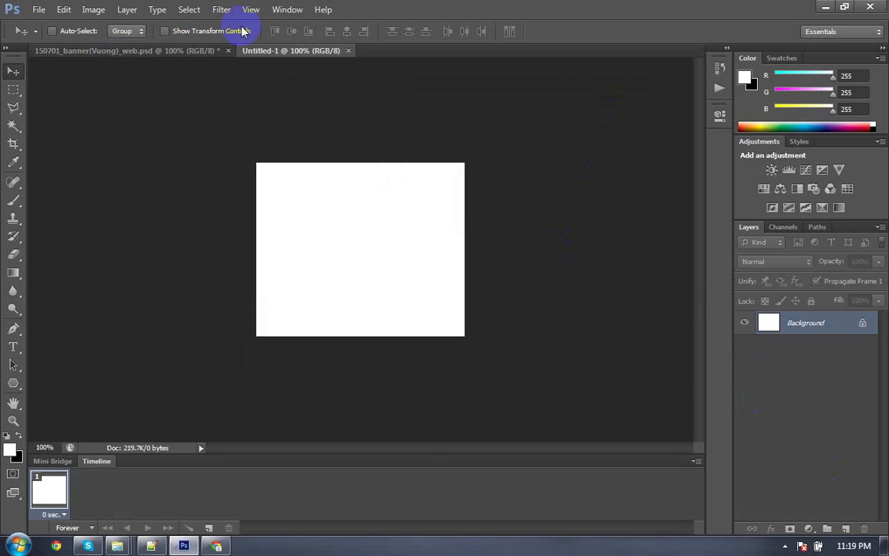
Step: Tile all documents vertically and activate the square banner document
left_click(304, 12)
mouse_move(295, 25)
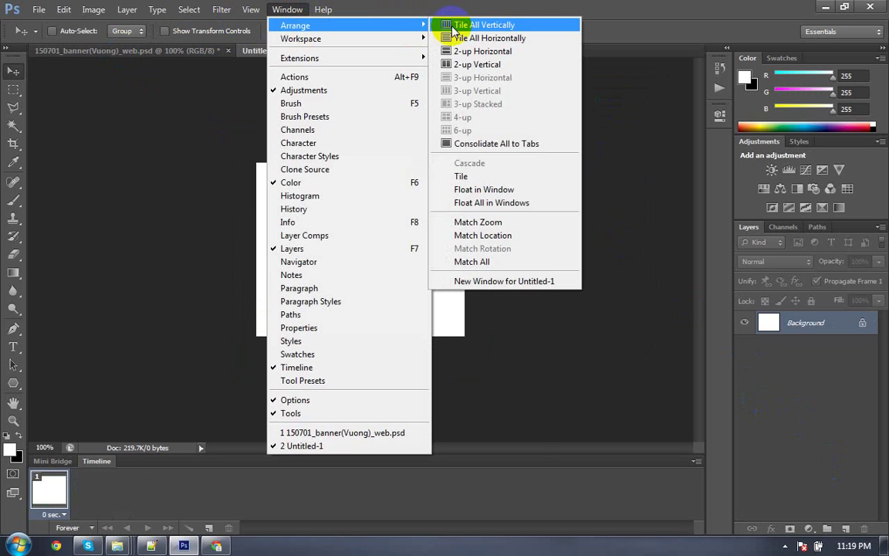
left_click(456, 24)
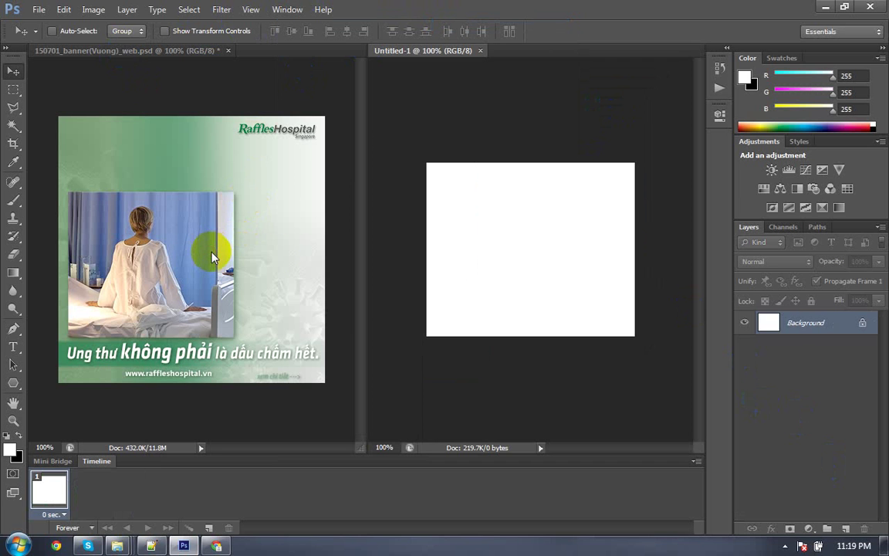
left_click_drag(216, 251, 421, 280)
Step: Make the demo3 group visible, select and collapse it, and drag it into Untitled-1
scroll(741, 425, "down", 3)
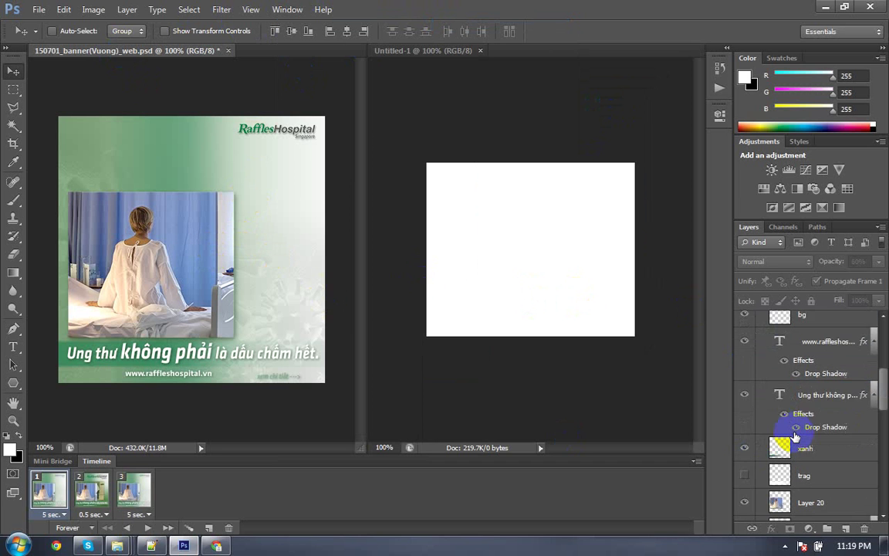
scroll(795, 424, "down", 3)
scroll(795, 436, "down", 3)
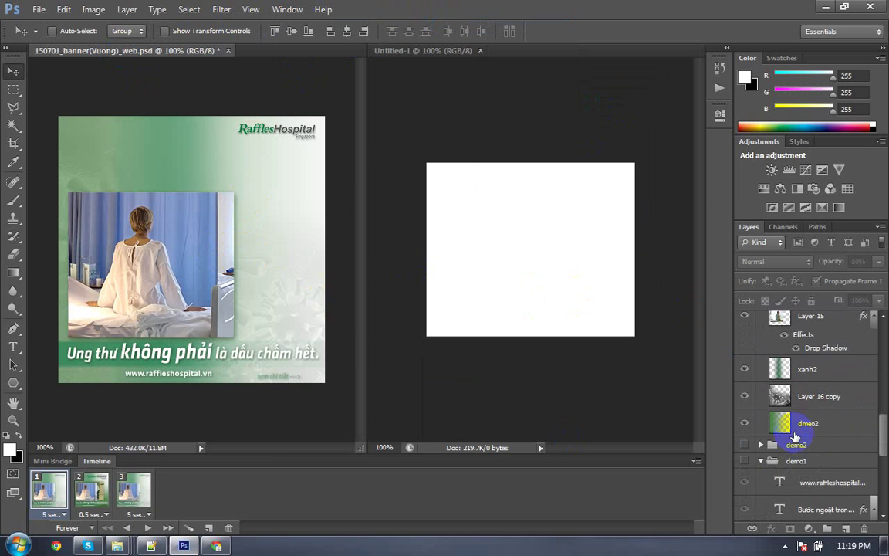
scroll(814, 457, "down", 3)
scroll(810, 459, "down", 2)
scroll(812, 459, "down", 1)
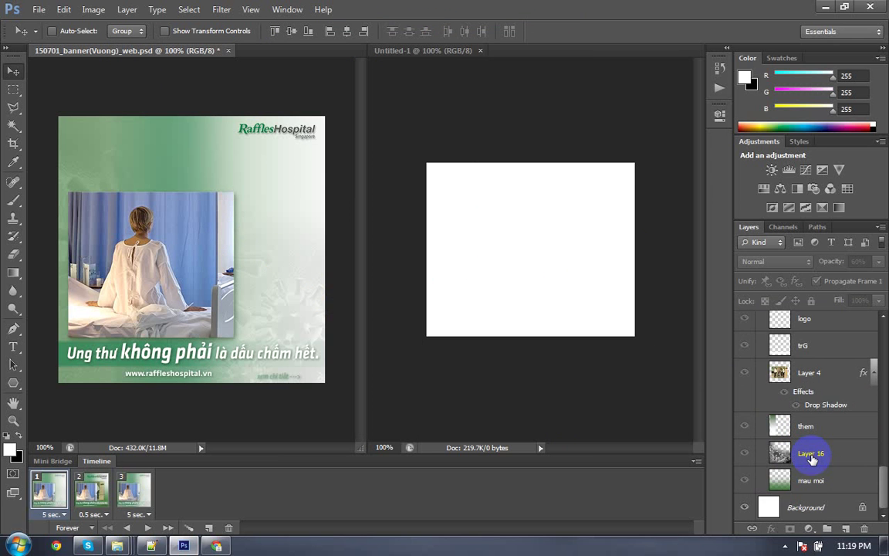
scroll(807, 460, "up", 3)
scroll(809, 454, "up", 3)
scroll(791, 448, "up", 3)
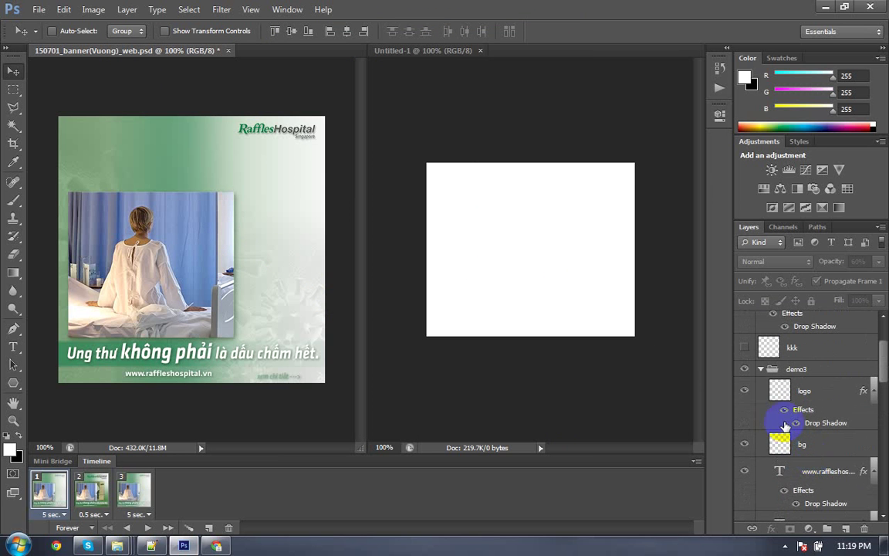
left_click(744, 369)
left_click(797, 369)
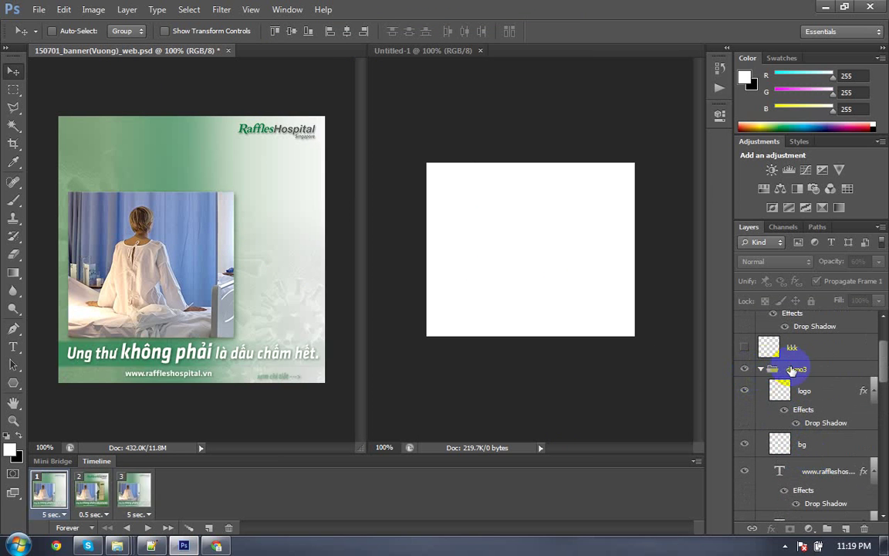
left_click(761, 369)
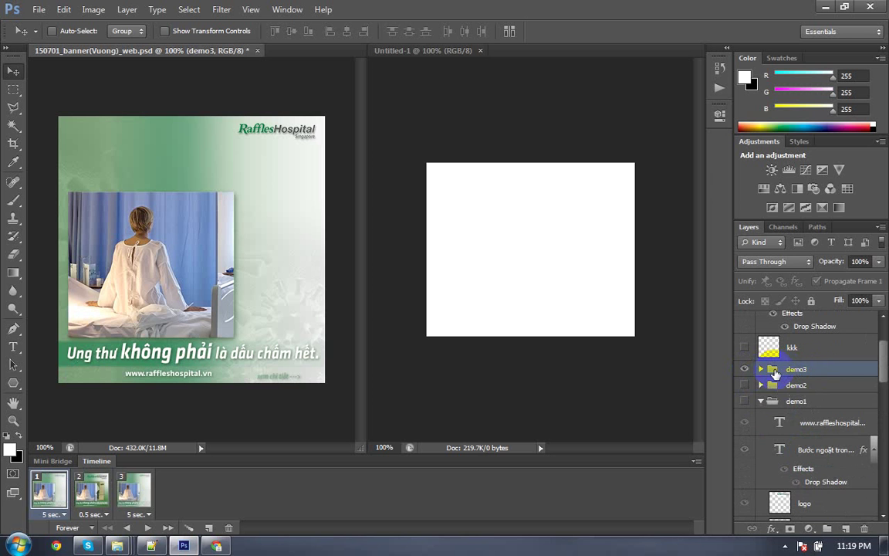
left_click_drag(551, 262, 600, 309)
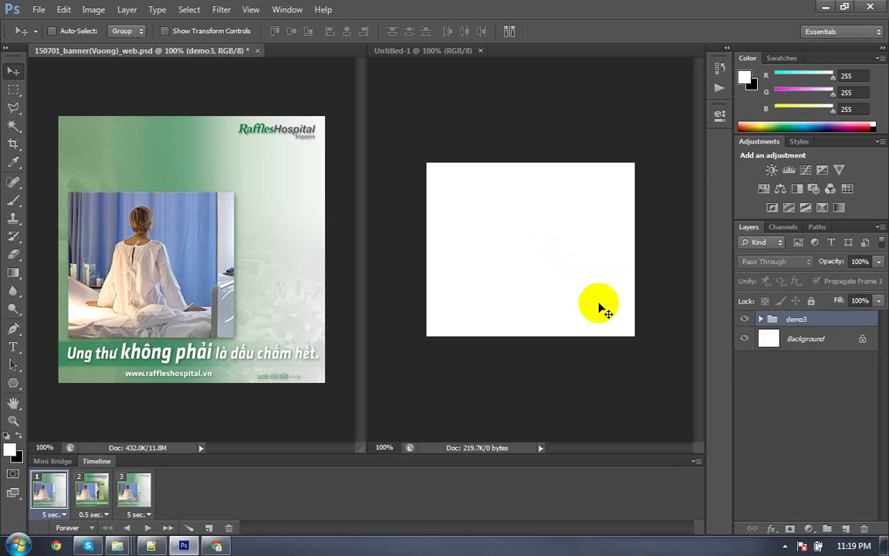
Step: Scale the copied demo3 artwork down to about 77% to fit the canvas
key("ctrl+t")
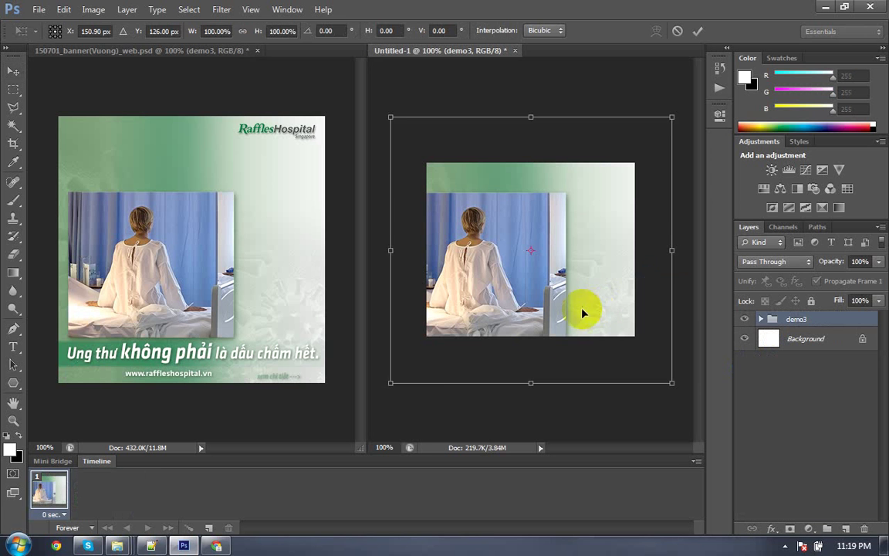
left_click_drag(390, 373, 426, 354)
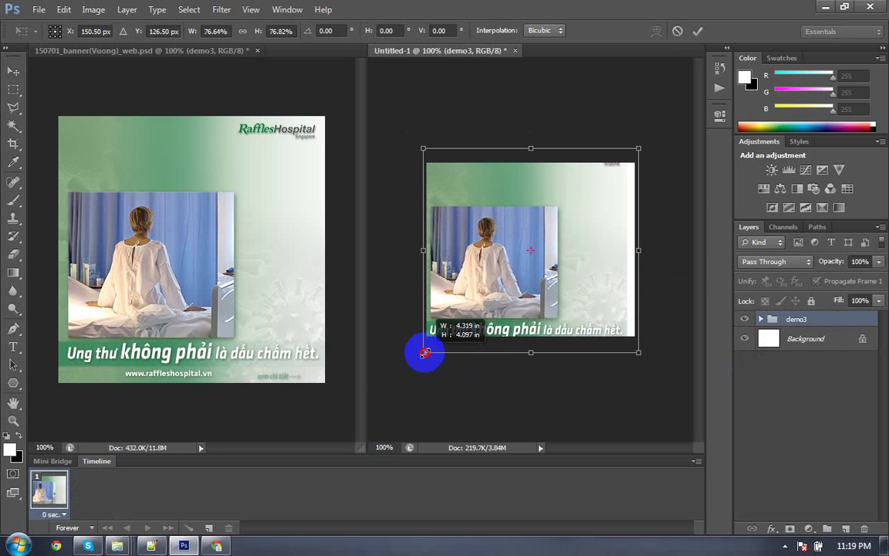
left_click_drag(426, 354, 423, 352)
key("Return")
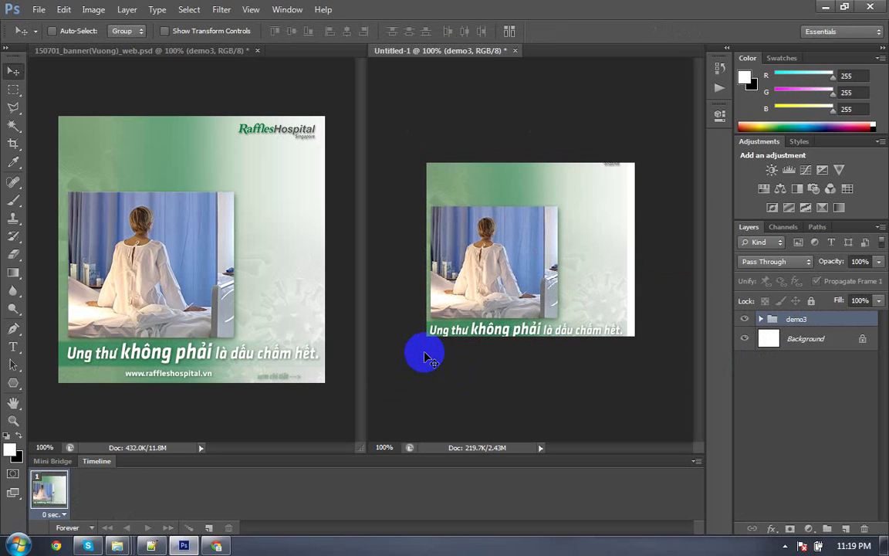
Step: Move the Raffles Hospital logo layer to the top-right corner, nudged down 10 px
left_click(772, 323)
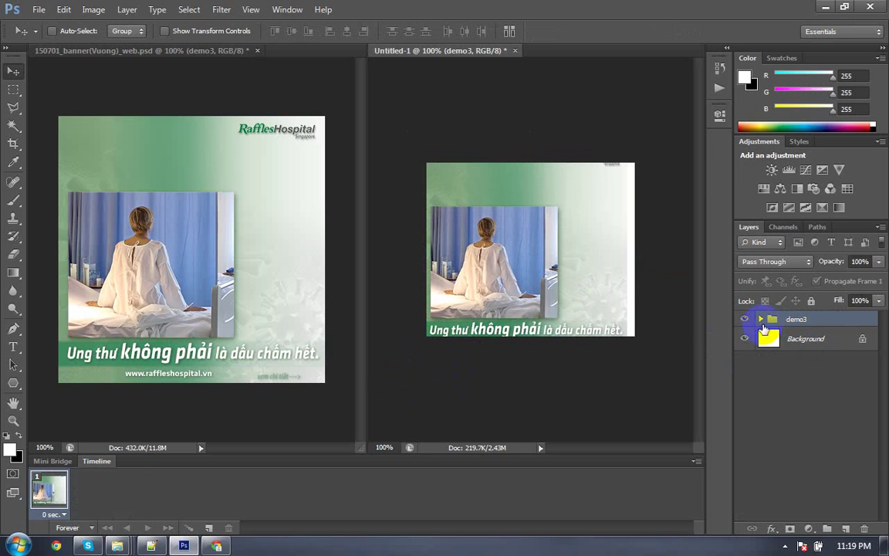
left_click(765, 319)
scroll(820, 399, "down", 1)
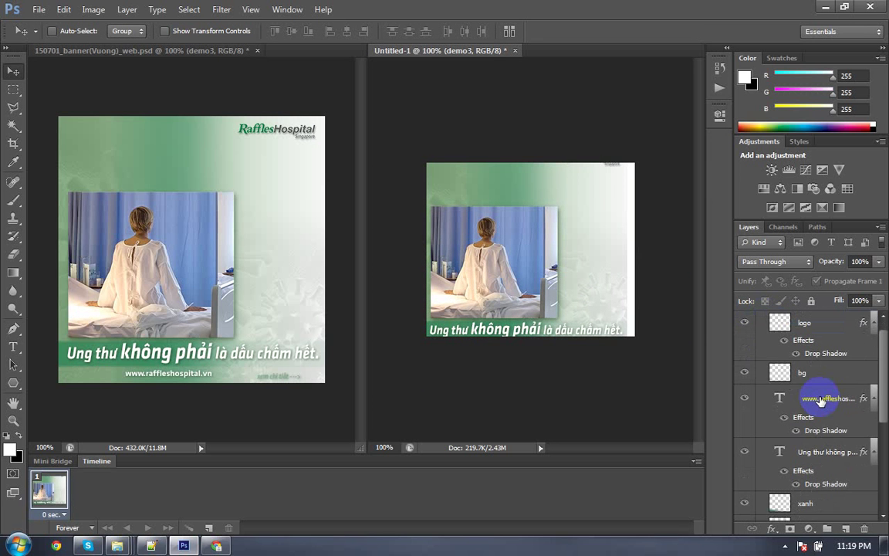
scroll(820, 400, "down", 1)
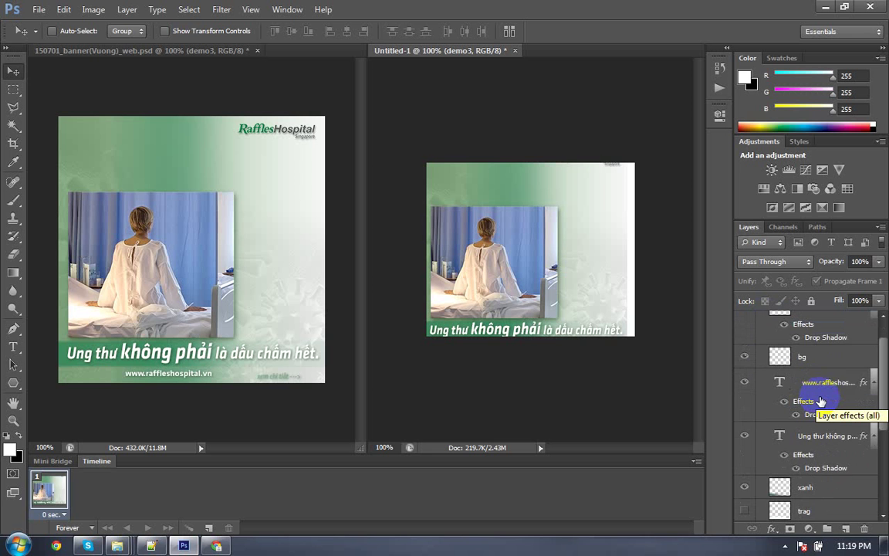
scroll(820, 400, "up", 1)
scroll(820, 405, "up", 1)
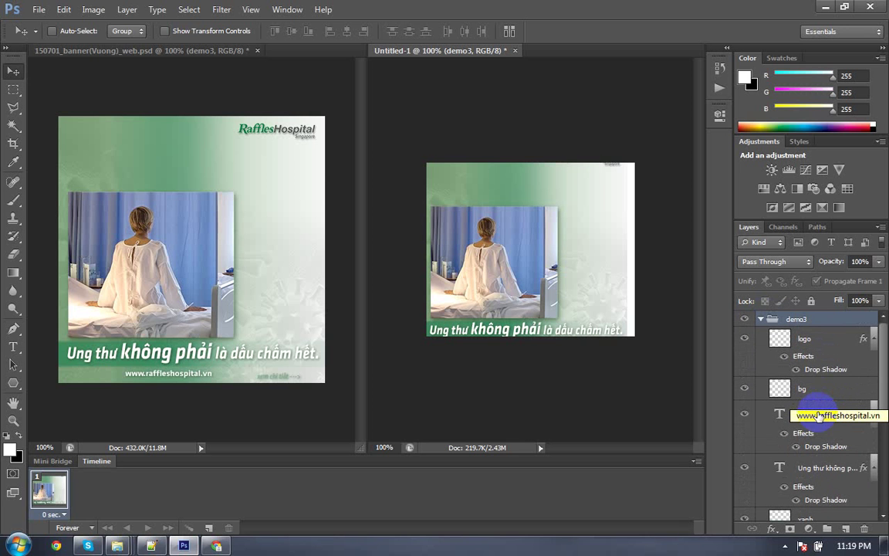
left_click(805, 339)
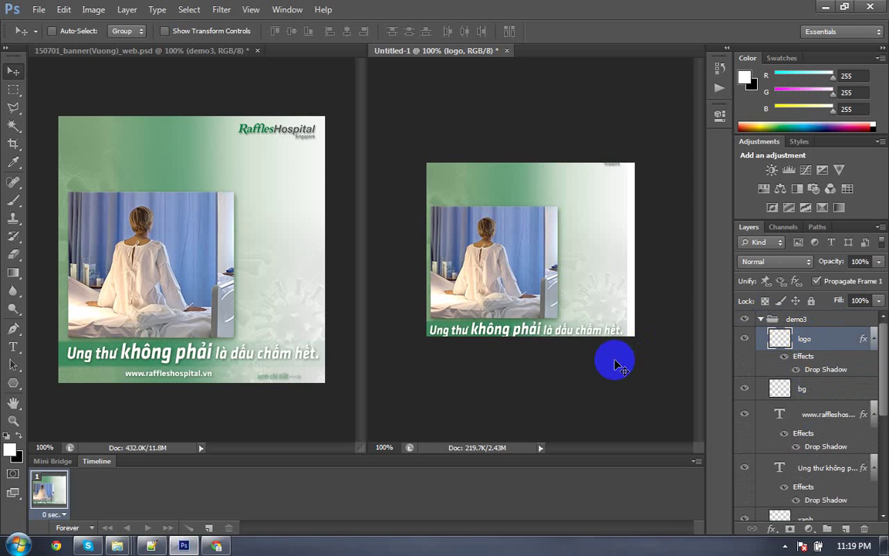
key("ctrl+r")
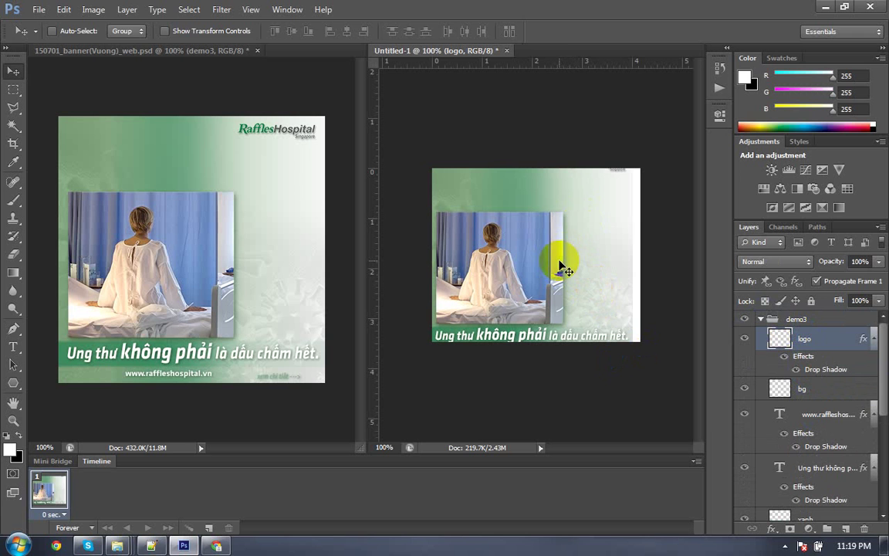
key("ctrl+t")
left_click_drag(567, 254, 591, 180)
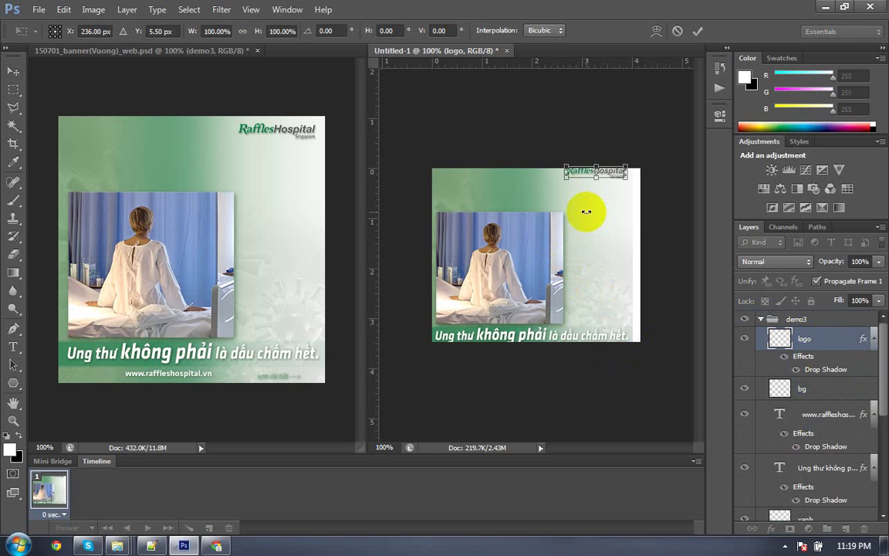
key("shift+Down")
key("Return")
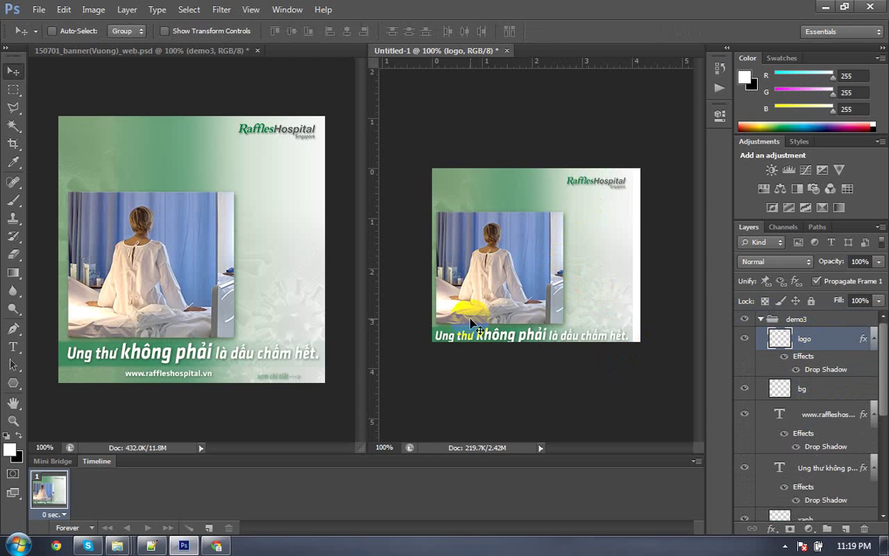
Step: Link Layer 20 and Layer 15 and move the patient photo up and right
right_click(485, 261)
left_click(526, 286)
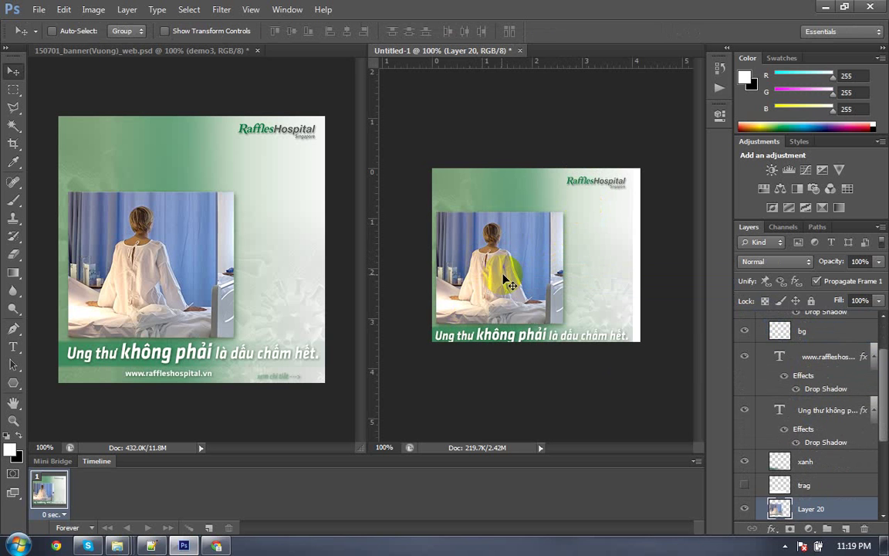
scroll(814, 432, "down", 2)
left_click(801, 471, "shift")
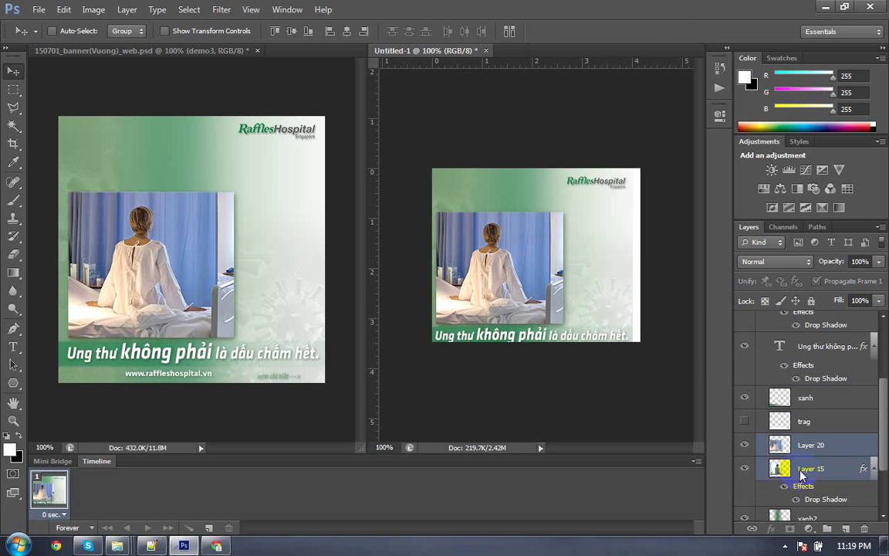
right_click(800, 471)
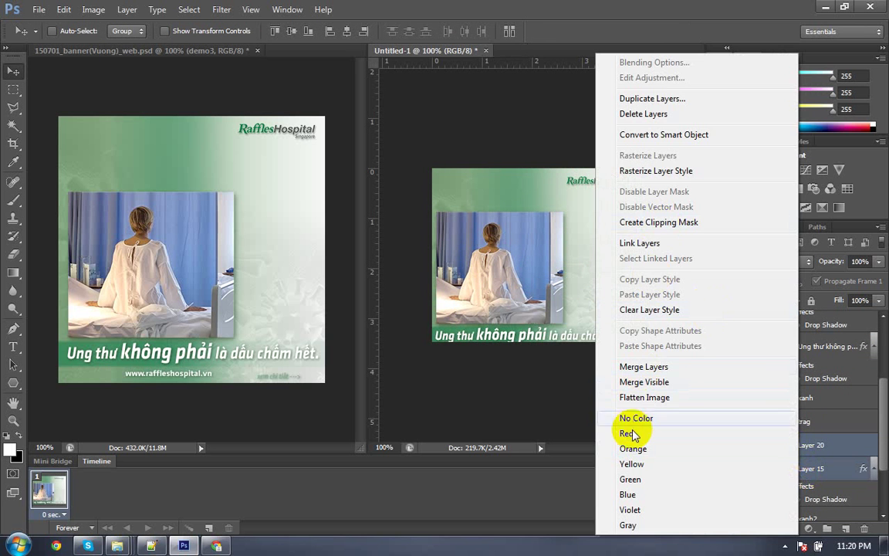
left_click(639, 242)
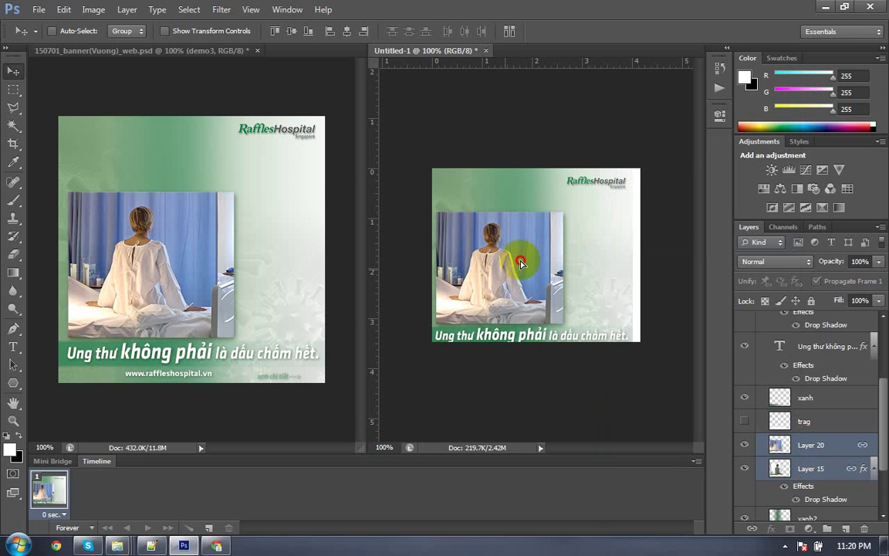
mouse_move(503, 268)
left_mouse_down()
mouse_move(522, 255)
mouse_move(523, 265)
left_mouse_up()
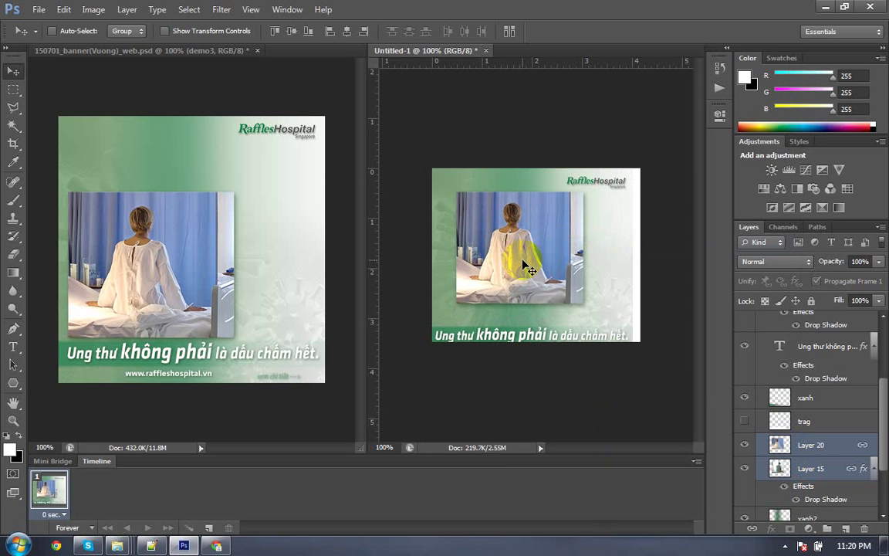
Step: Scale the headline text smaller and shift it up
right_click(520, 337)
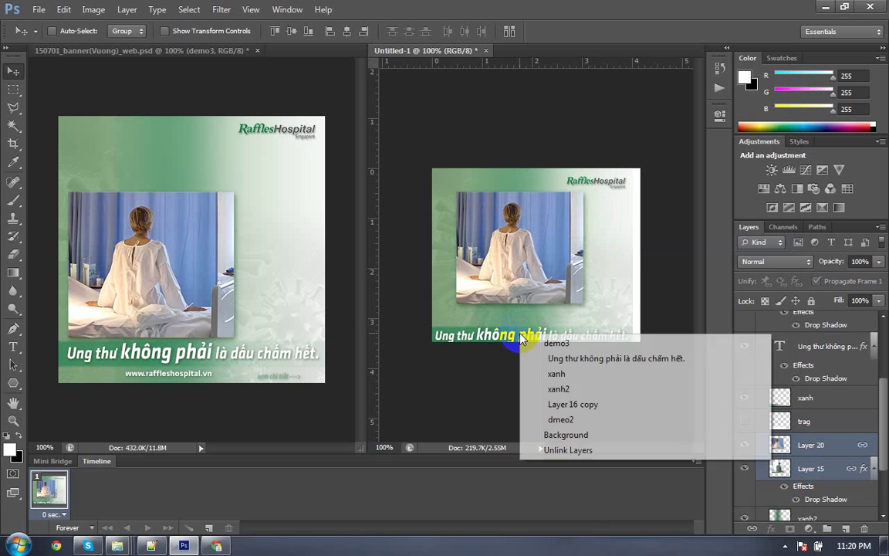
left_click(551, 358)
left_click_drag(511, 351, 524, 334)
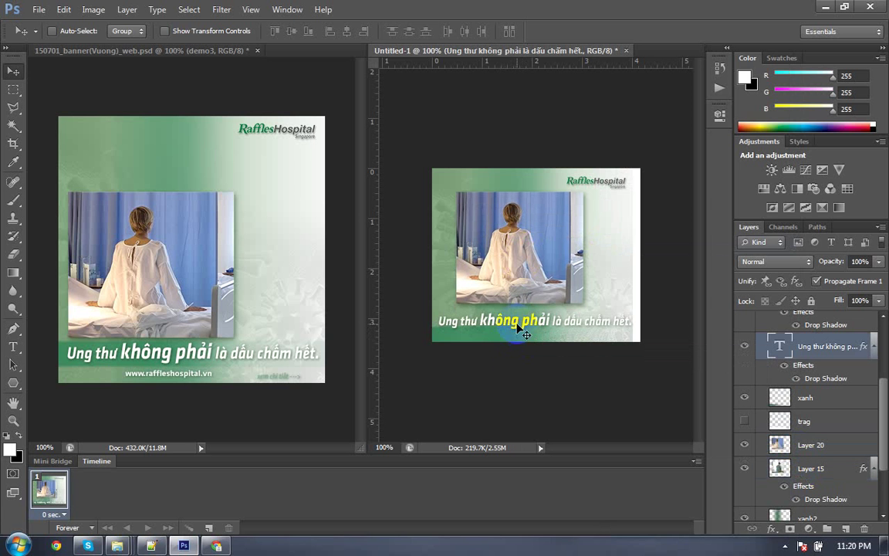
key("ctrl+t")
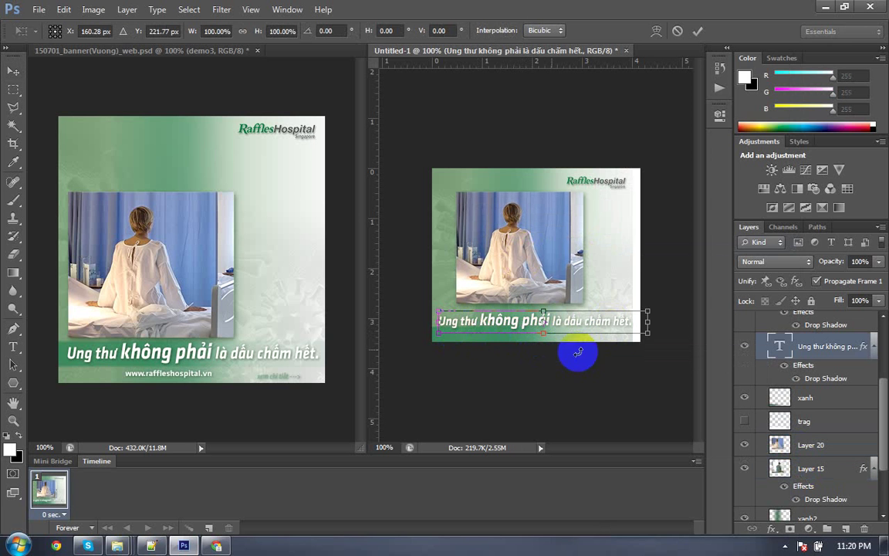
left_click_drag(647, 334, 629, 330)
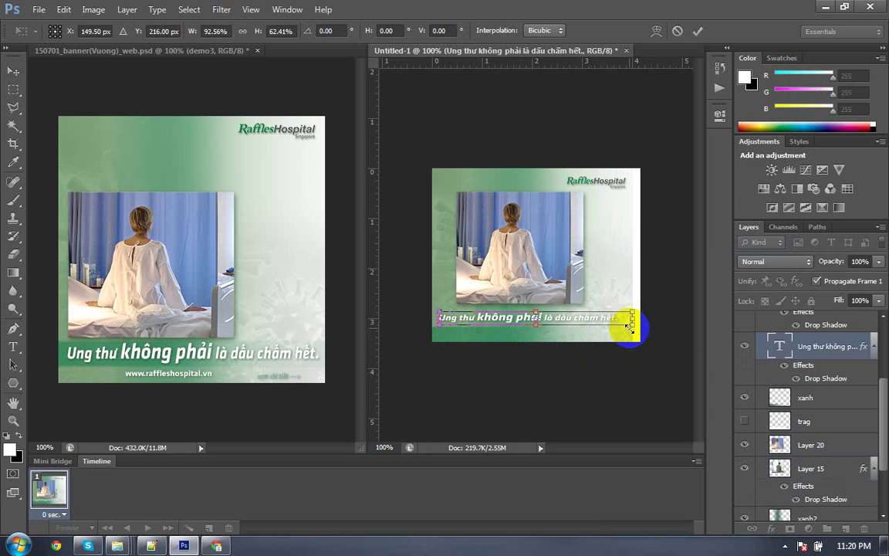
key("Return")
key("shift+Up")
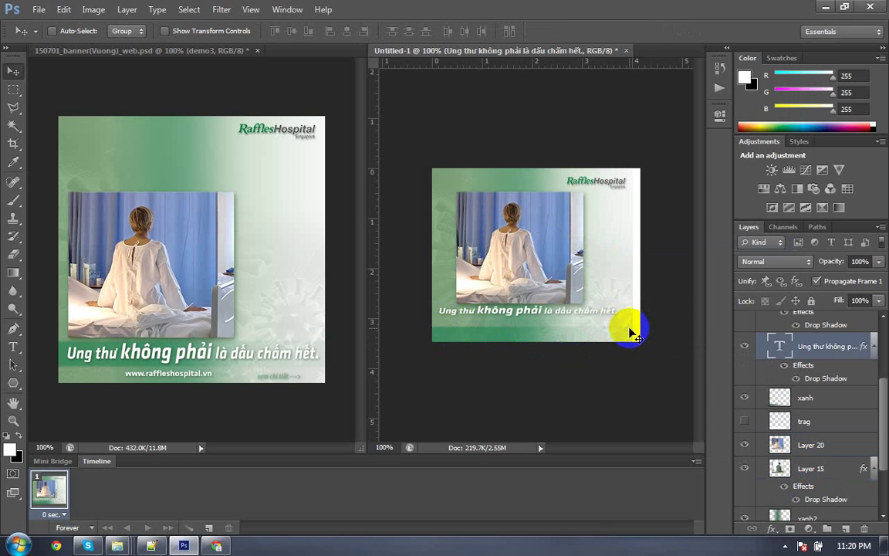
key("Down")
key("Down")
key("Down")
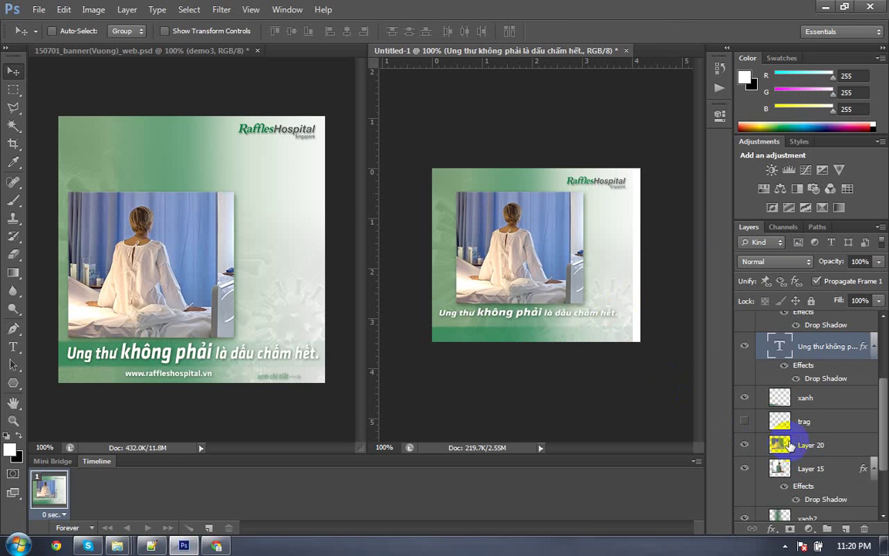
Step: Stretch xanh2, Layer 16 copy and dmeo2 slightly wider, then hide Layer 16 copy to compare
scroll(803, 421, "down", 1)
scroll(805, 434, "down", 3)
left_click(807, 454)
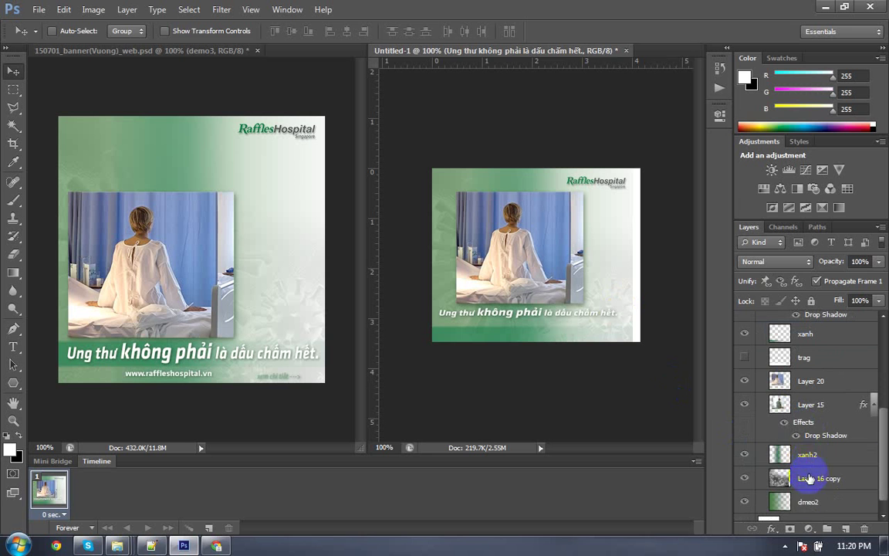
left_click(805, 501, "shift")
key("ctrl+t")
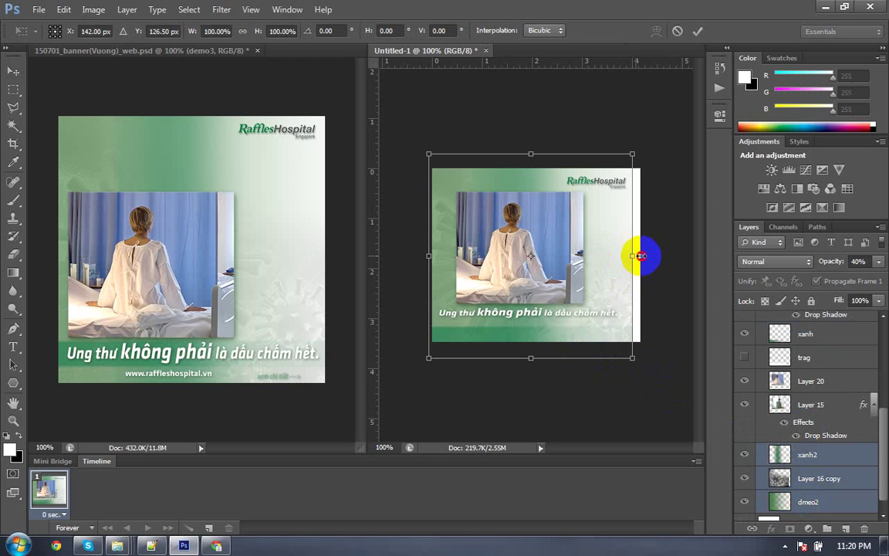
left_click_drag(636, 256, 645, 255)
key("Return")
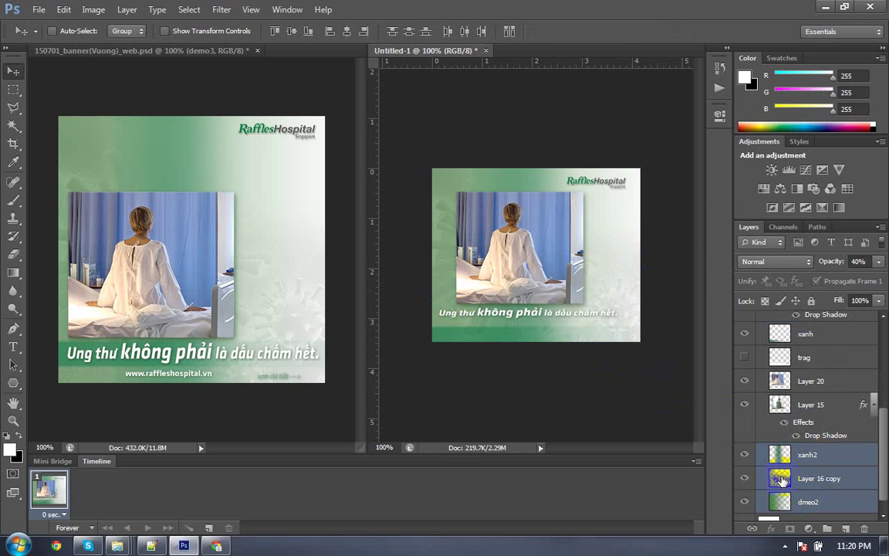
left_click(748, 479)
left_click(746, 478)
Step: Toggle Layer 16 copy, dmeo2 and xanh2 visibility to check each background's contribution
left_click(746, 478)
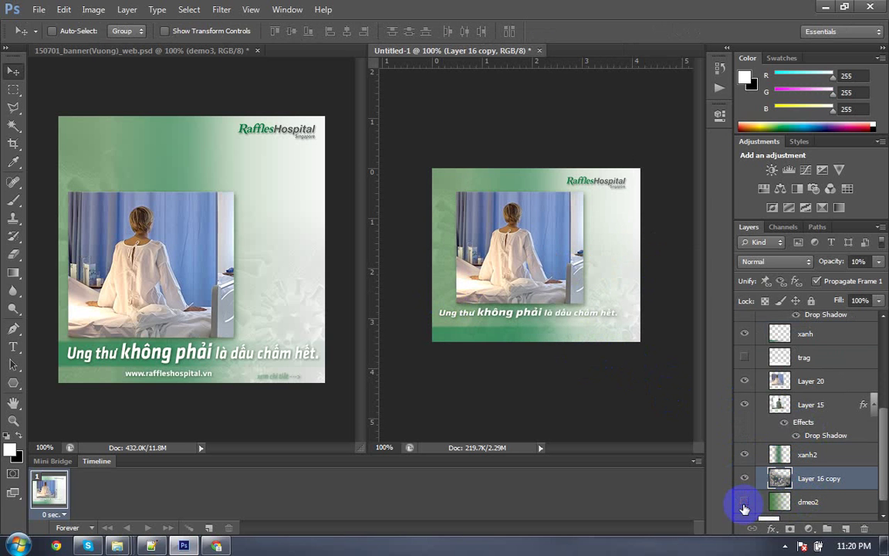
left_click(745, 502)
left_click(744, 504)
left_click(744, 454)
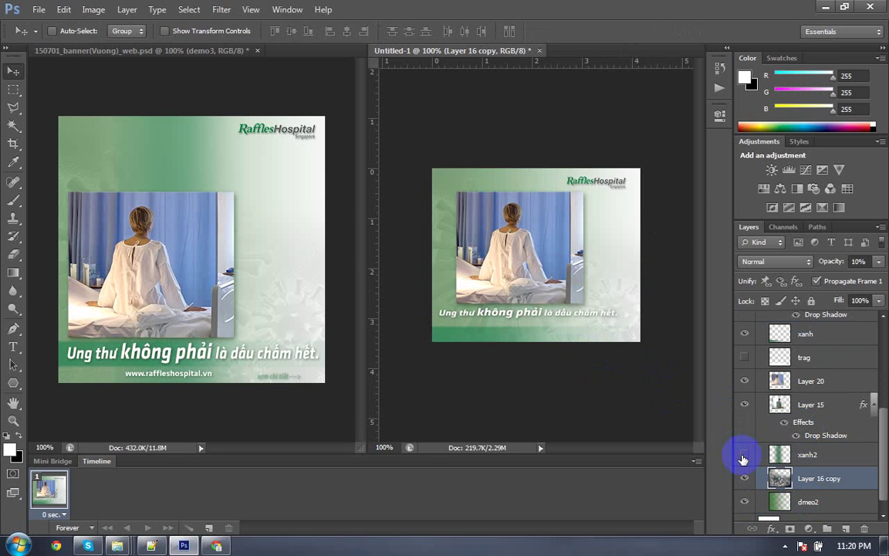
left_click(744, 455)
Step: Widen the xanh green band to 106.46% and raise it behind the headline
left_click(764, 333)
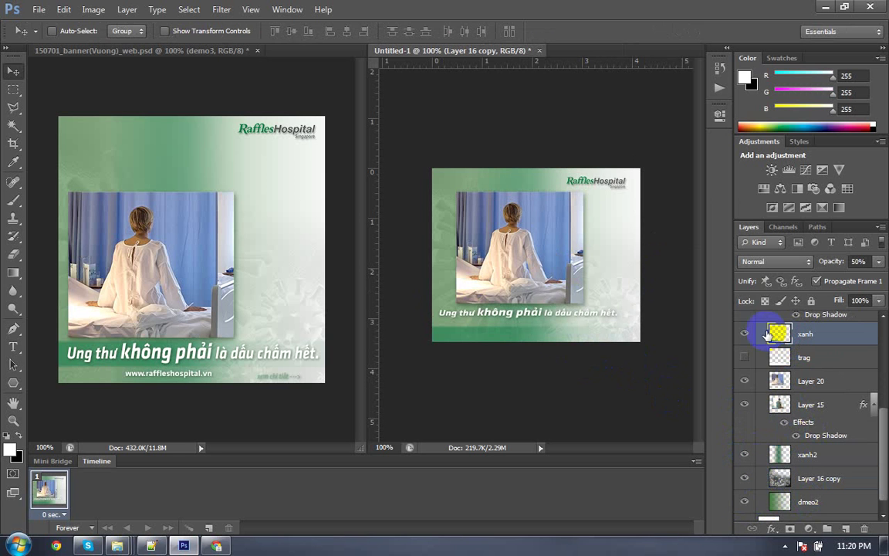
left_click(744, 334)
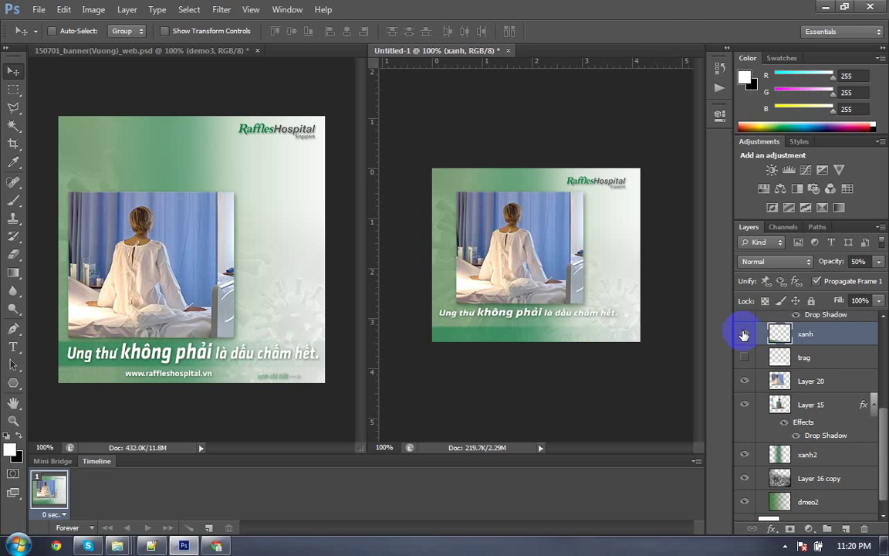
key("ctrl+t")
left_click_drag(632, 336, 640, 334)
key("shift+Up")
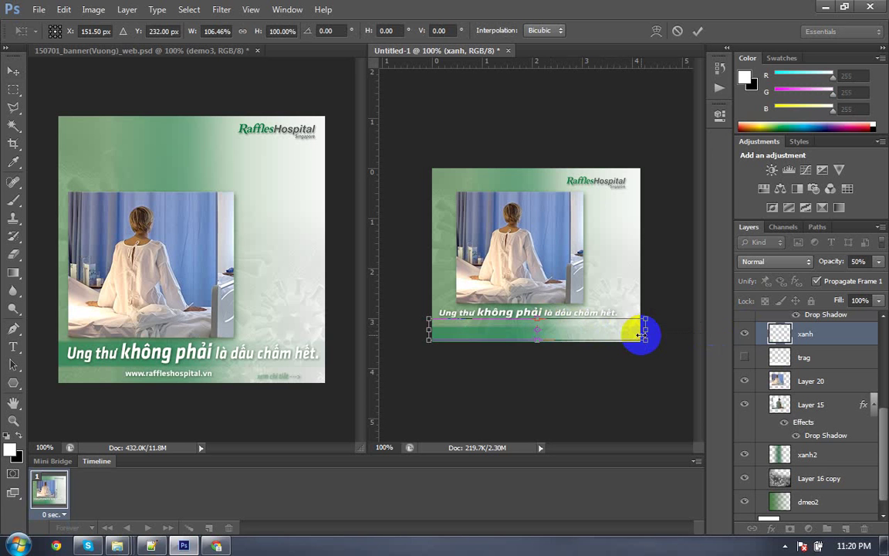
key("shift+Up")
key("shift+Up")
key("Up")
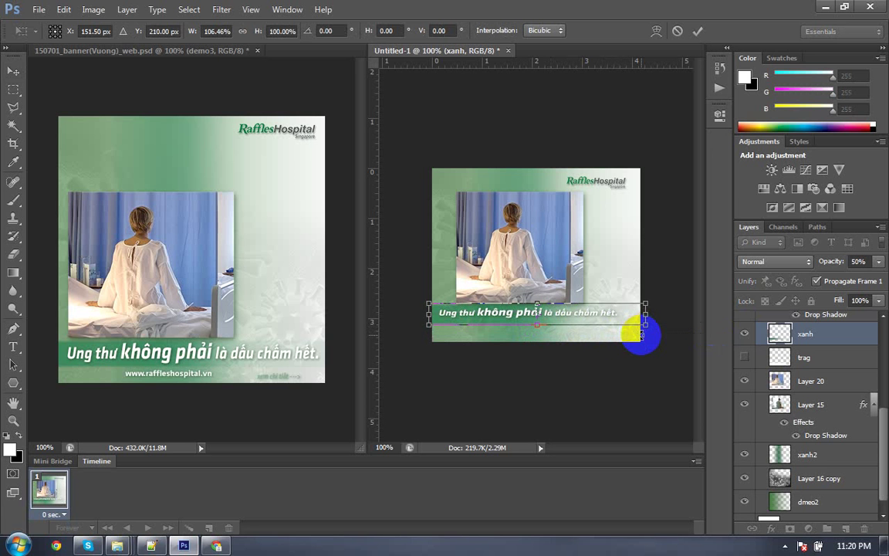
key("Return")
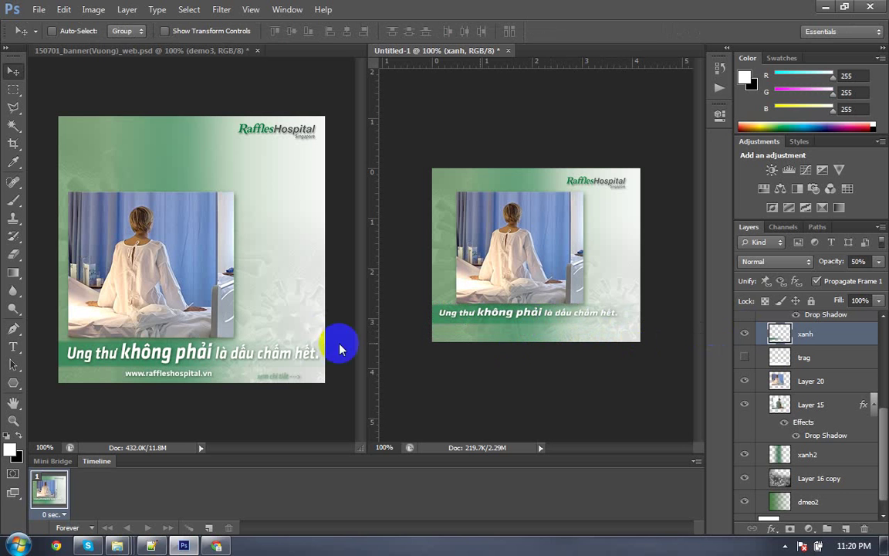
right_click(195, 378)
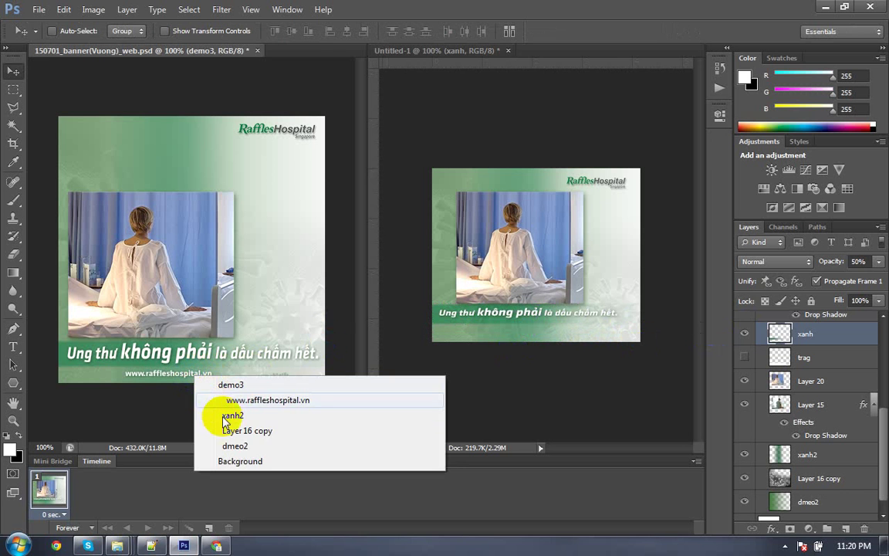
left_click(225, 397)
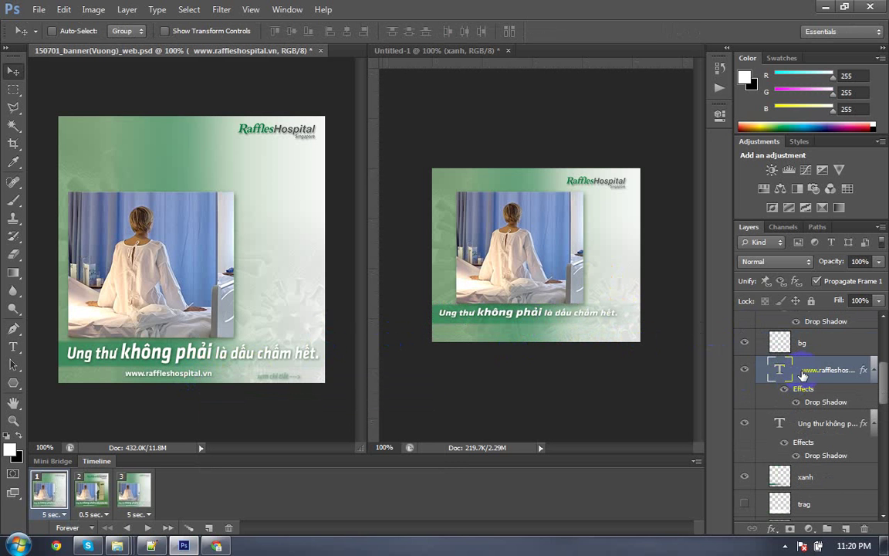
scroll(802, 374, "up", 2)
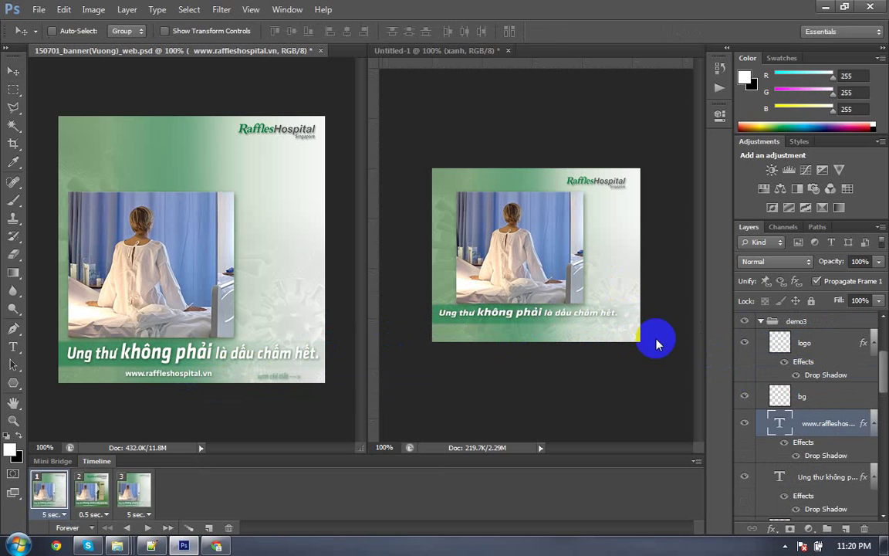
key("ctrl+t")
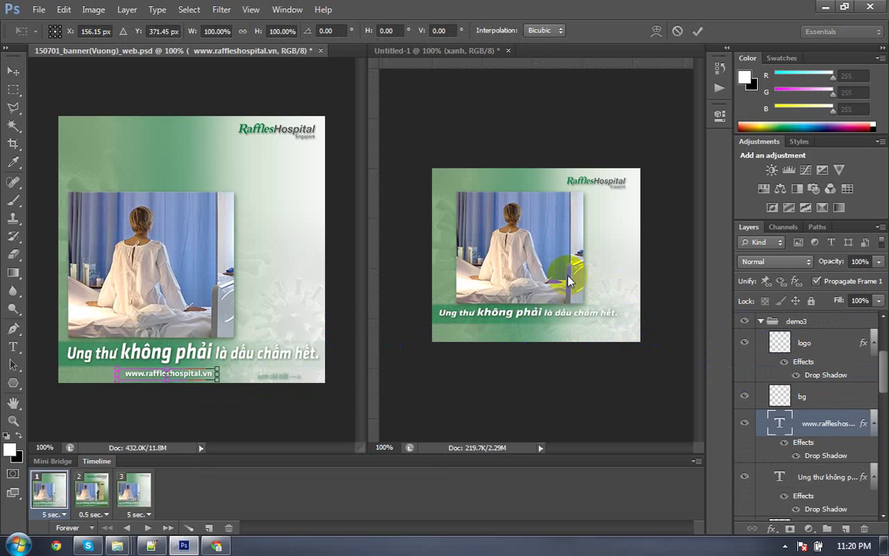
key("shift+Up")
key("shift+Up")
key("shift+Up")
key("shift+Up")
key("shift+Up")
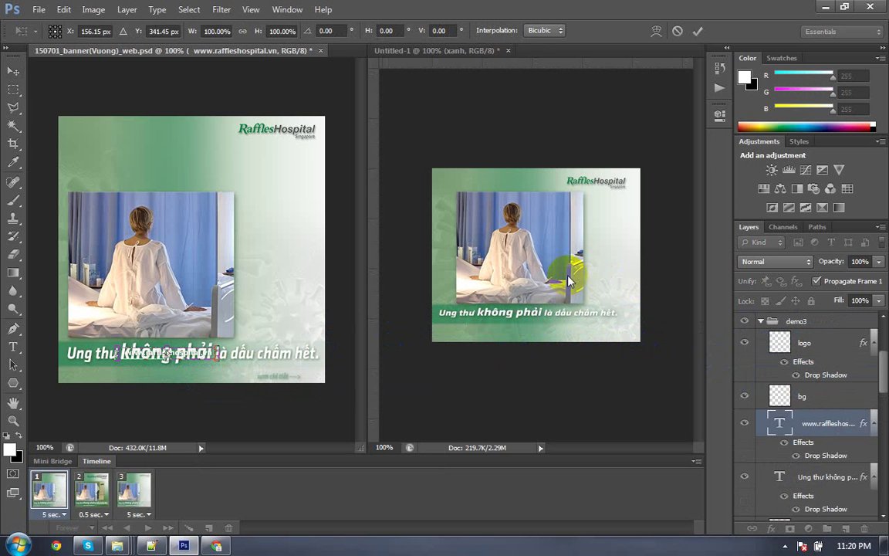
key("Escape")
left_click(490, 244)
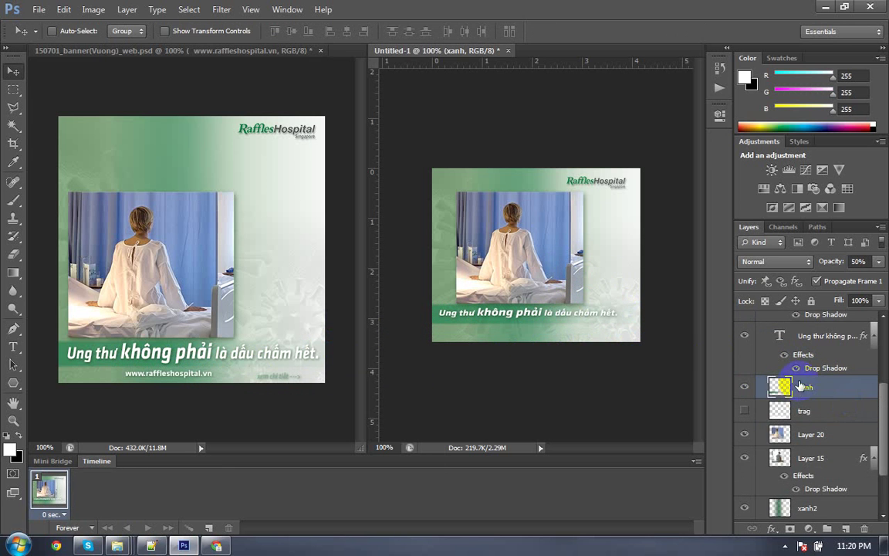
left_click(830, 341)
scroll(823, 417, "up", 1)
scroll(803, 473, "up", 1)
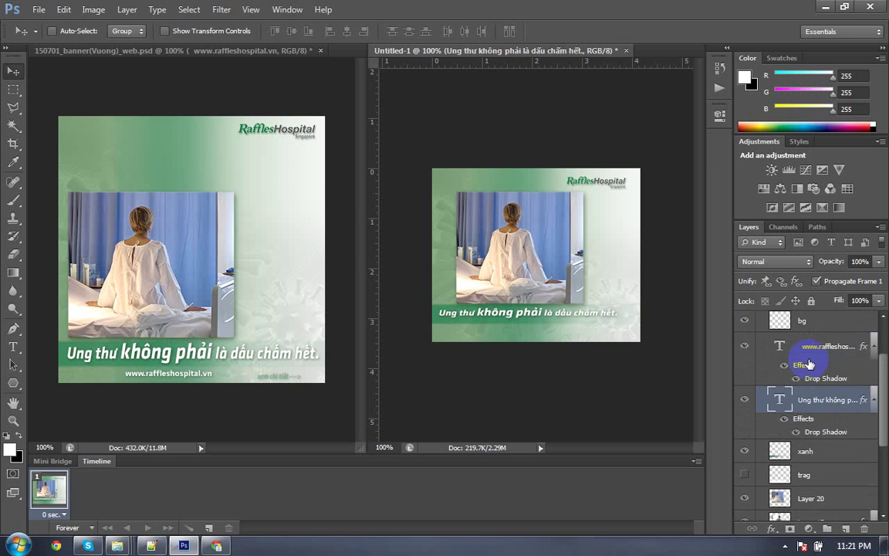
left_click(818, 348)
key("ctrl+t")
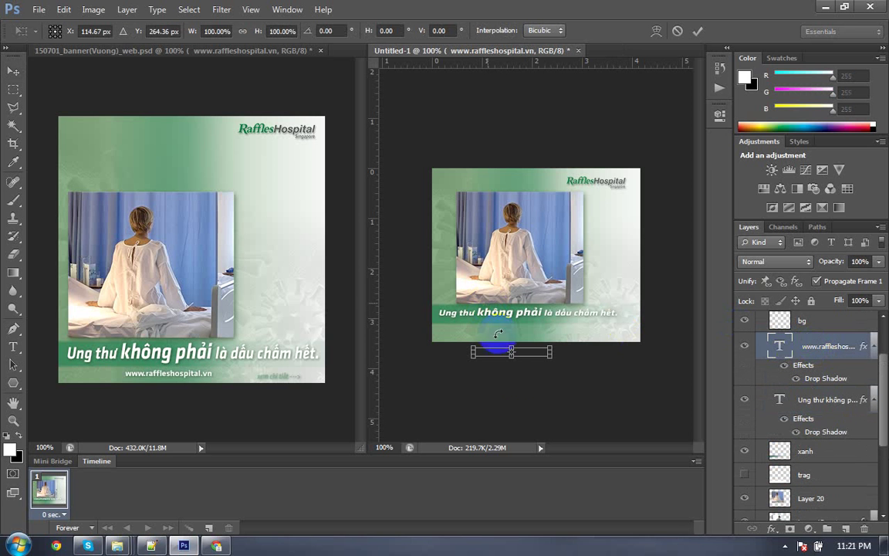
left_click_drag(512, 371, 513, 367)
key("Escape")
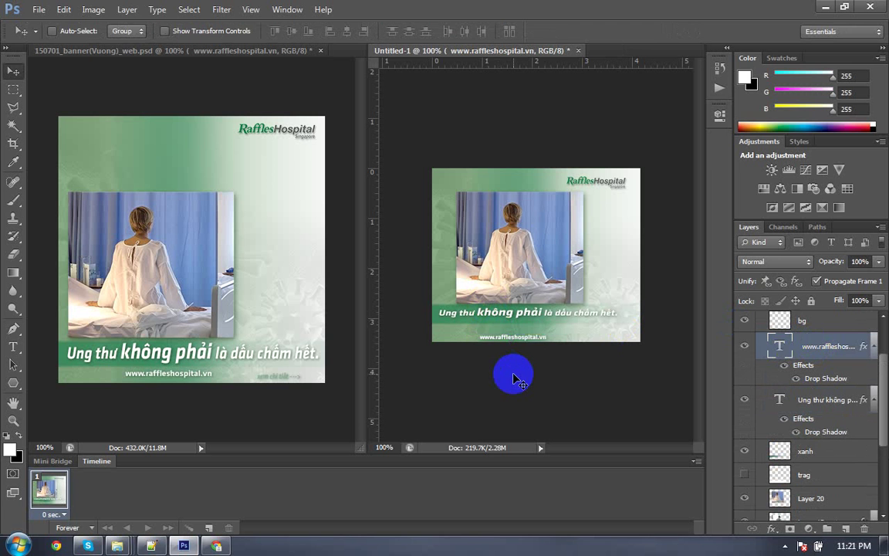
key("ctrl+t")
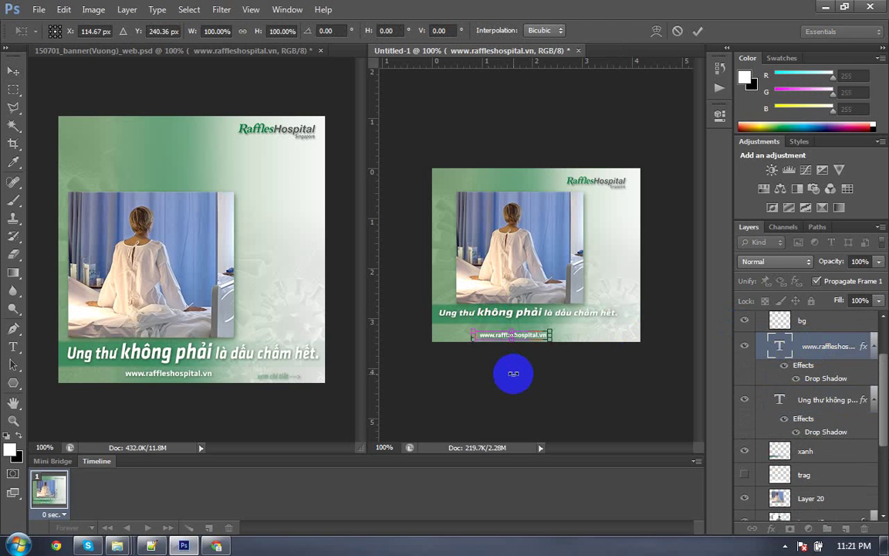
key("Return")
key("ctrl+plus")
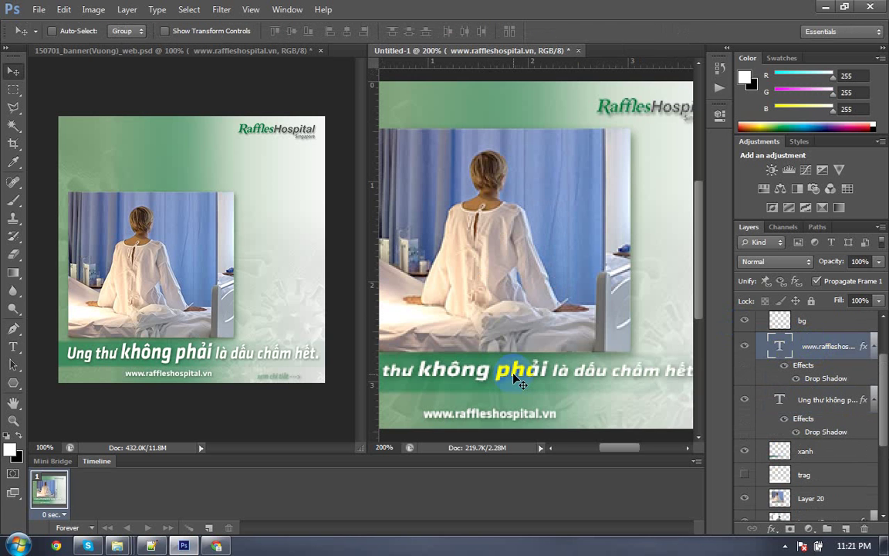
key("ctrl+minus")
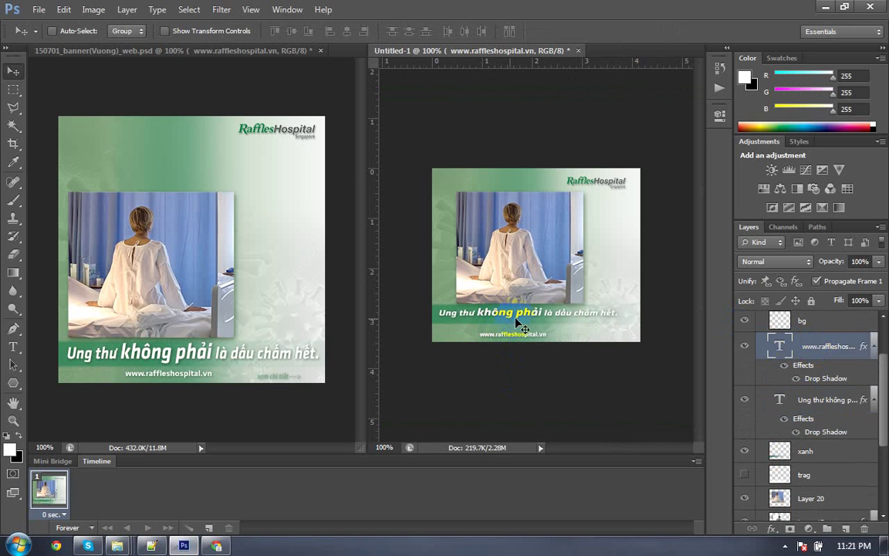
Step: Nudge the headline and xanh green bar down together, then reselect the URL text layer
left_click(825, 417)
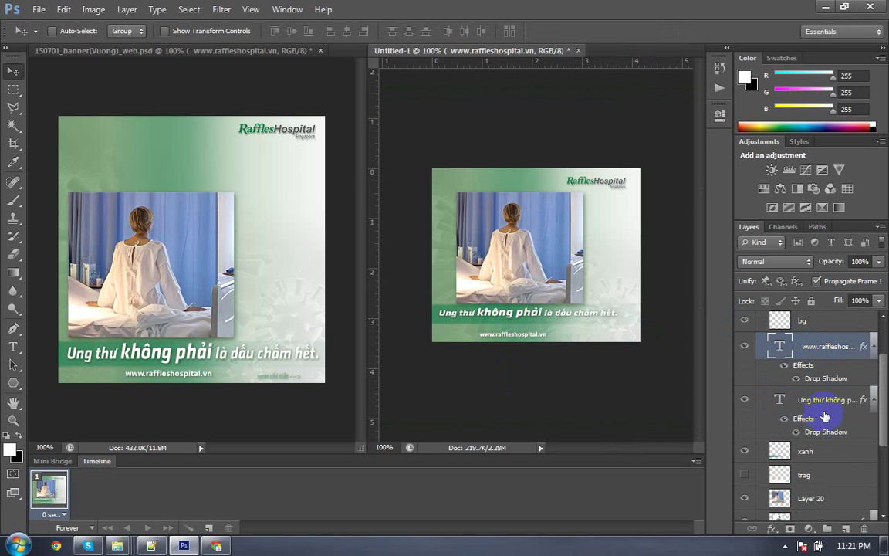
left_click(811, 457, "ctrl")
key("Down")
key("Down")
key("Down")
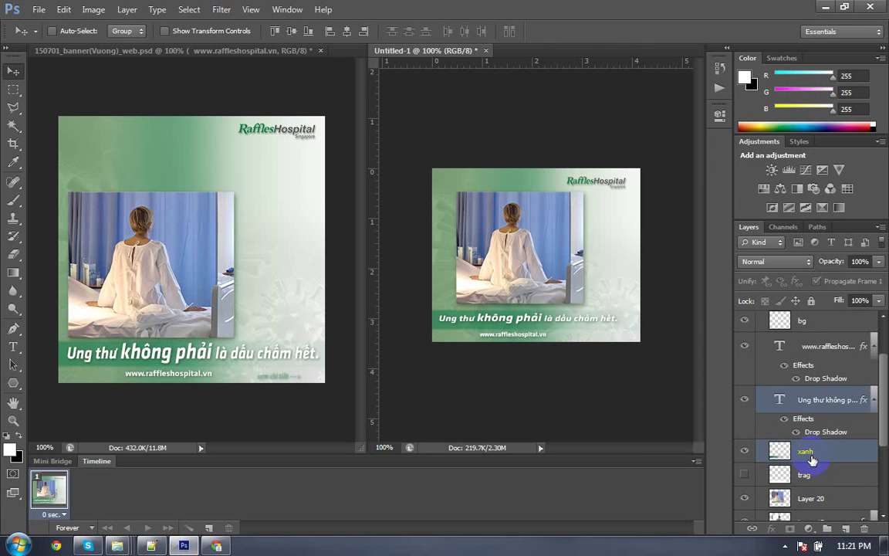
key("Down")
key("Down")
left_click(649, 436)
left_click(512, 344)
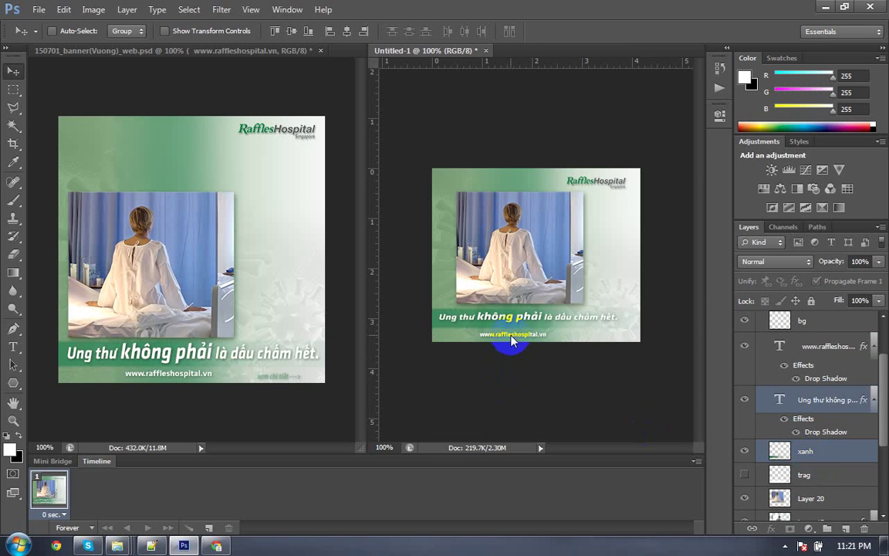
right_click(512, 341)
left_click(541, 360)
Step: Try enlarging the URL text via its font size and Free Transform, then cancel the resize
key("t")
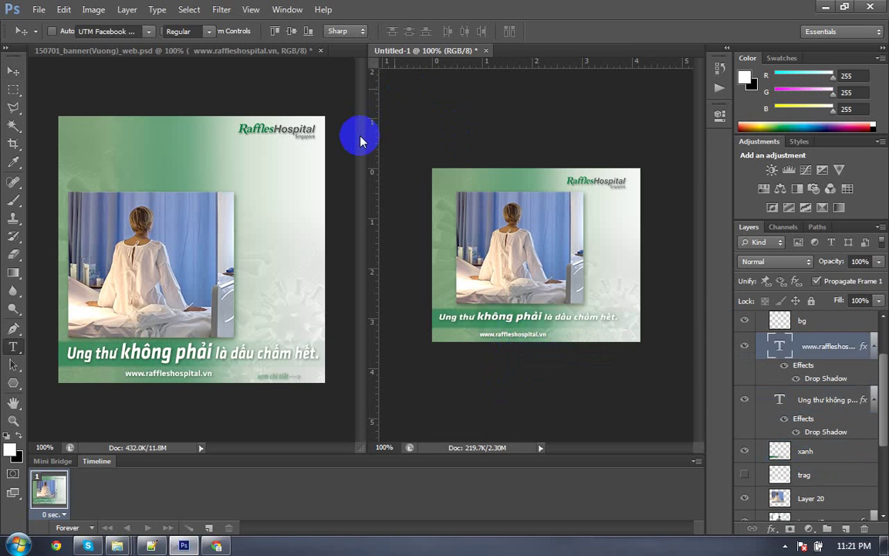
left_click(262, 32)
left_click_drag(266, 31, 222, 40)
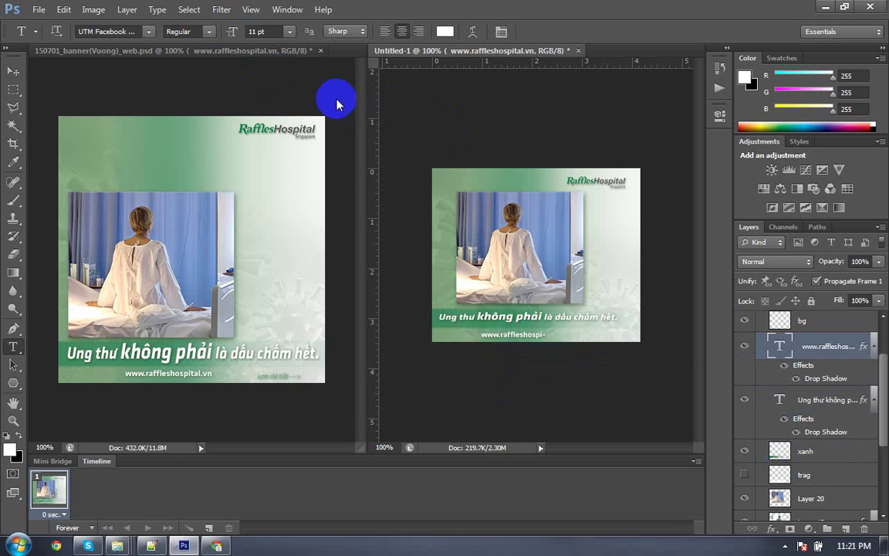
left_click(805, 350)
left_click(626, 343)
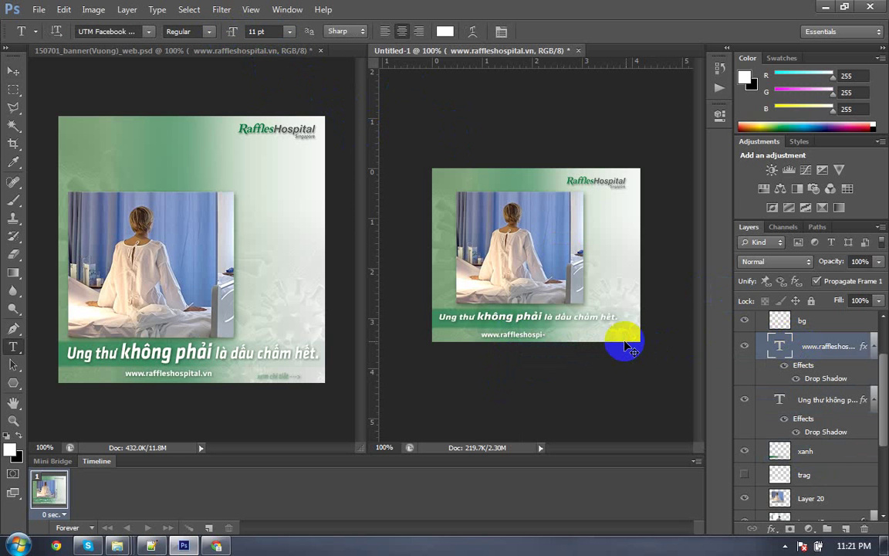
key("ctrl+t")
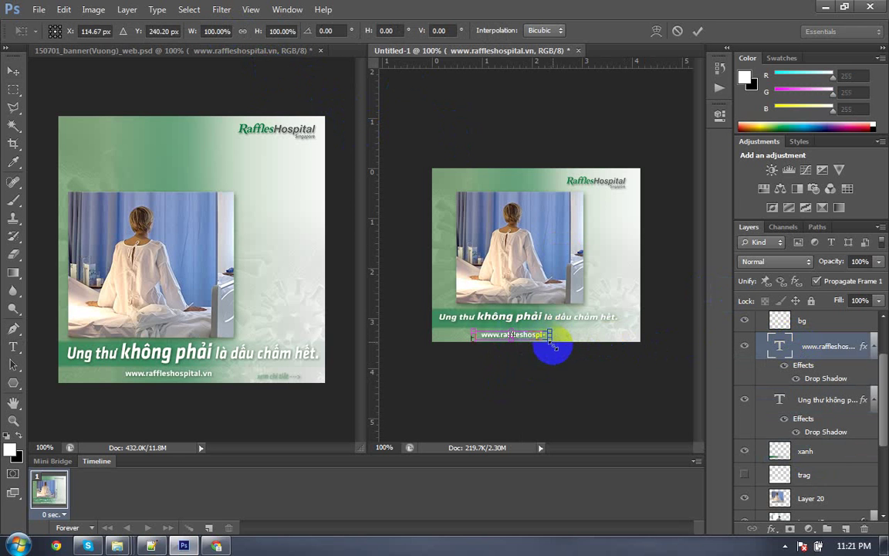
mouse_move(552, 343)
left_mouse_down()
mouse_move(581, 345)
mouse_move(566, 347)
left_mouse_up()
key("Escape")
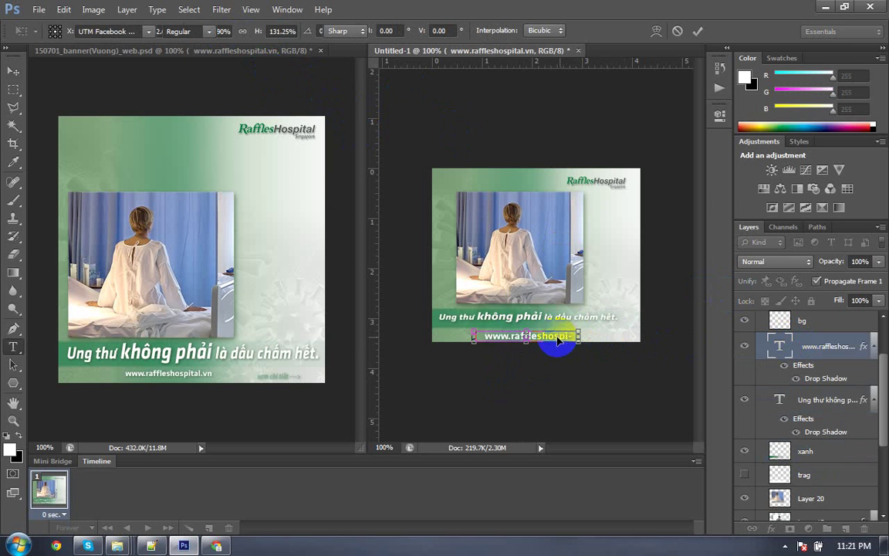
key("ctrl+plus")
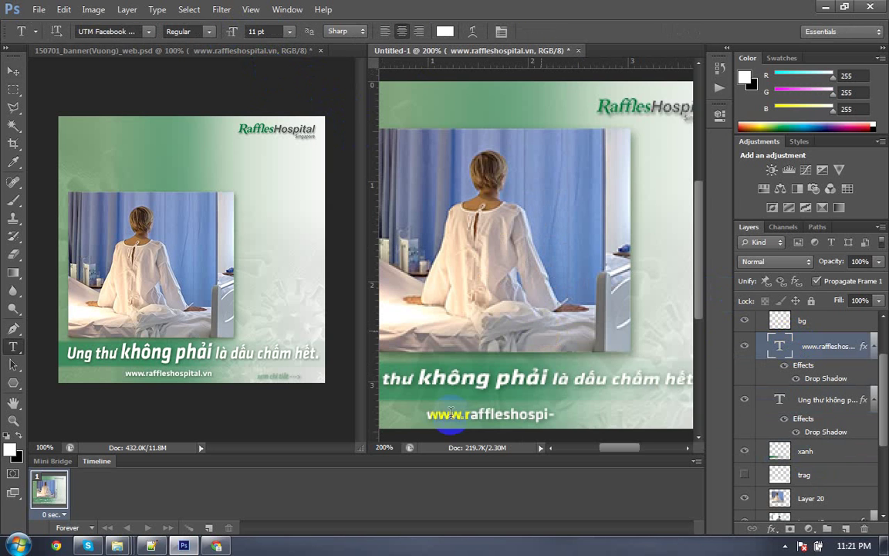
Step: Attempt to widen the URL text box, then cancel the edits and an accidental move
left_click(561, 415)
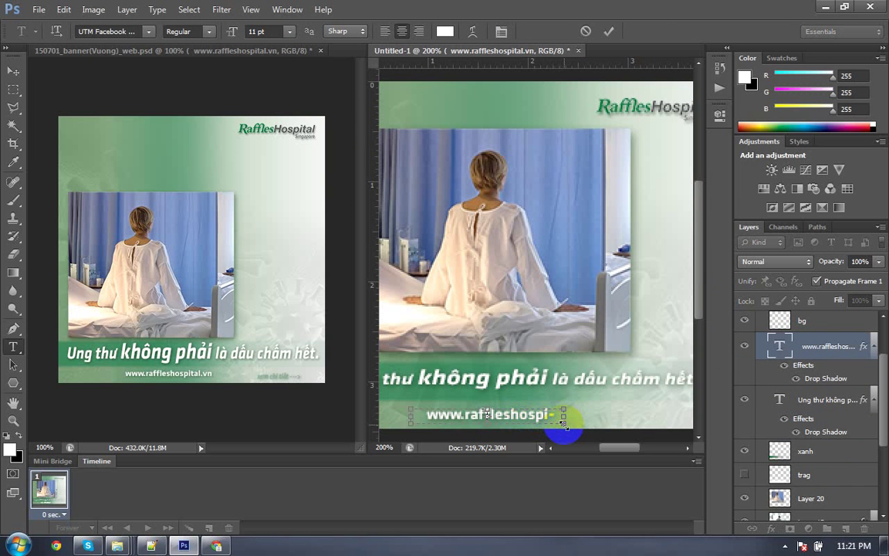
left_click_drag(565, 412, 611, 425)
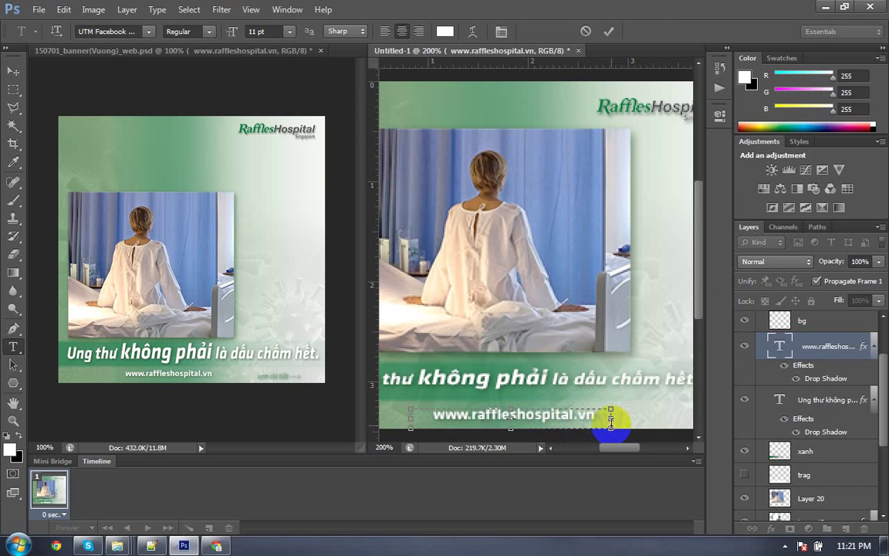
key("BackSpace")
key("BackSpace")
key("BackSpace")
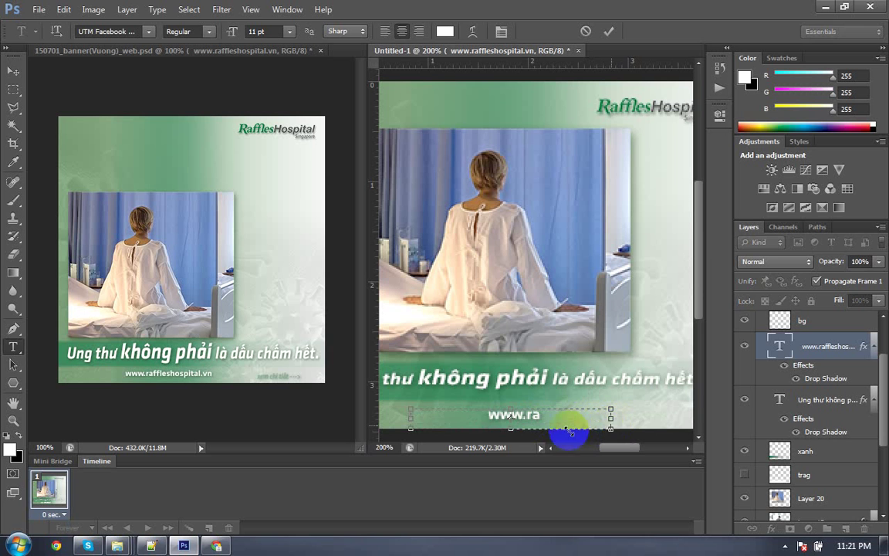
key("Escape")
left_click(526, 414)
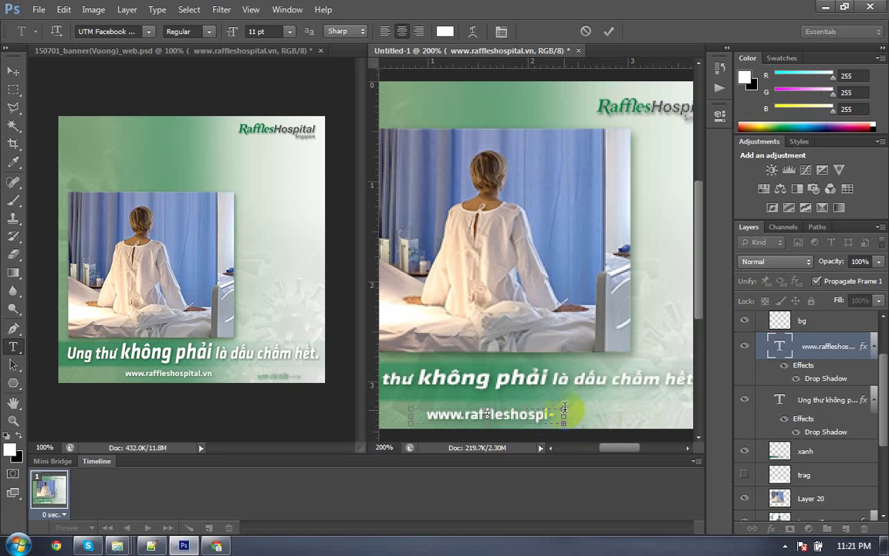
key("ctrl+plus")
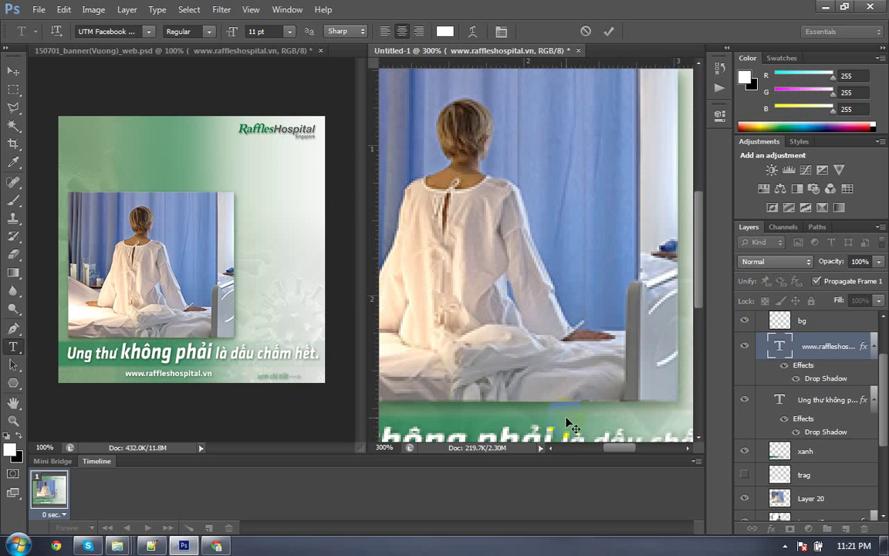
left_click_drag(568, 421, 569, 162)
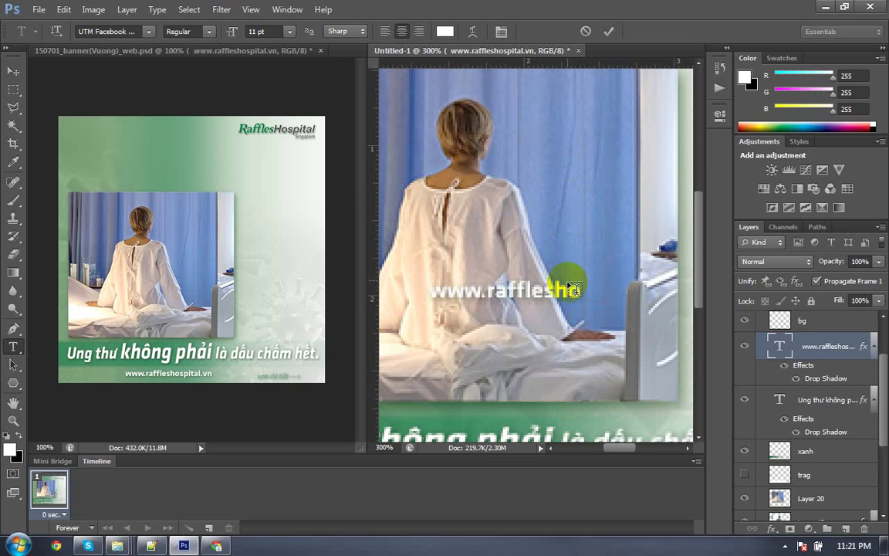
key("Escape")
key("ctrl+minus")
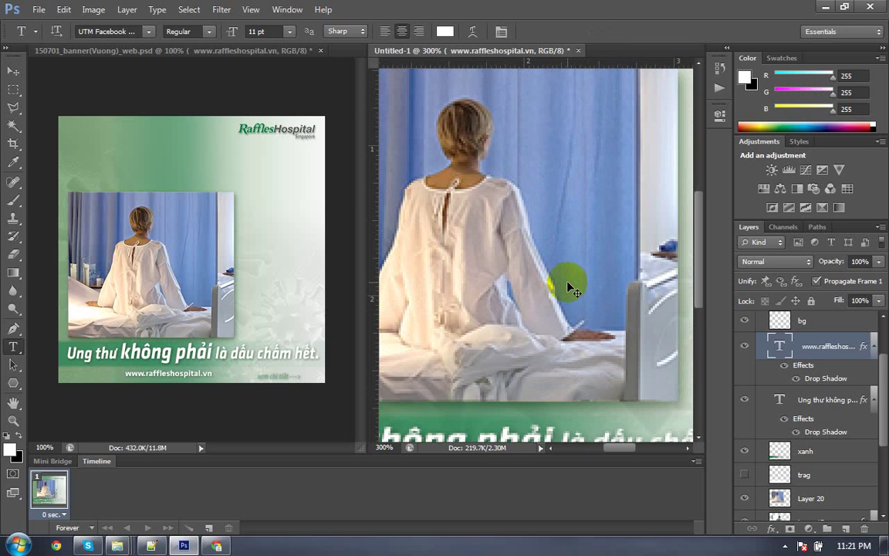
key("ctrl+minus")
key("ctrl+plus")
key("ctrl+plus")
left_click_drag(546, 313, 518, 93)
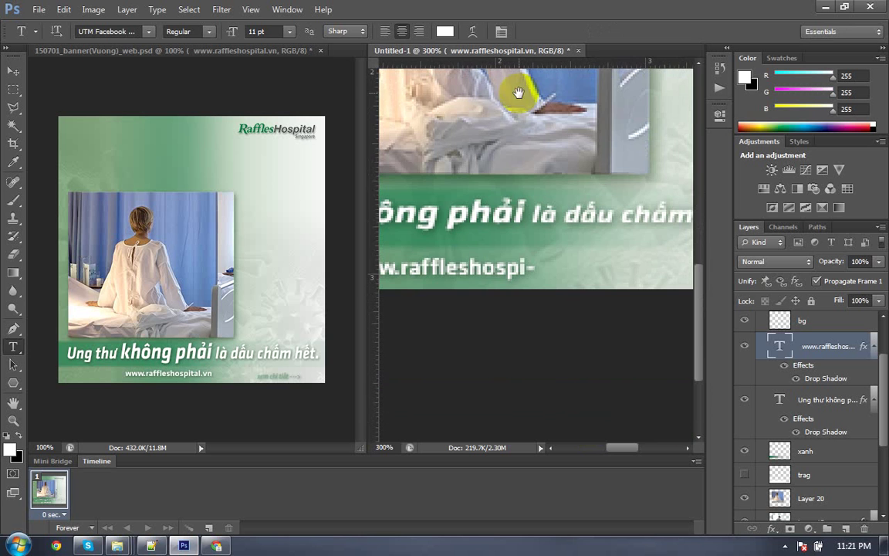
left_click(484, 267)
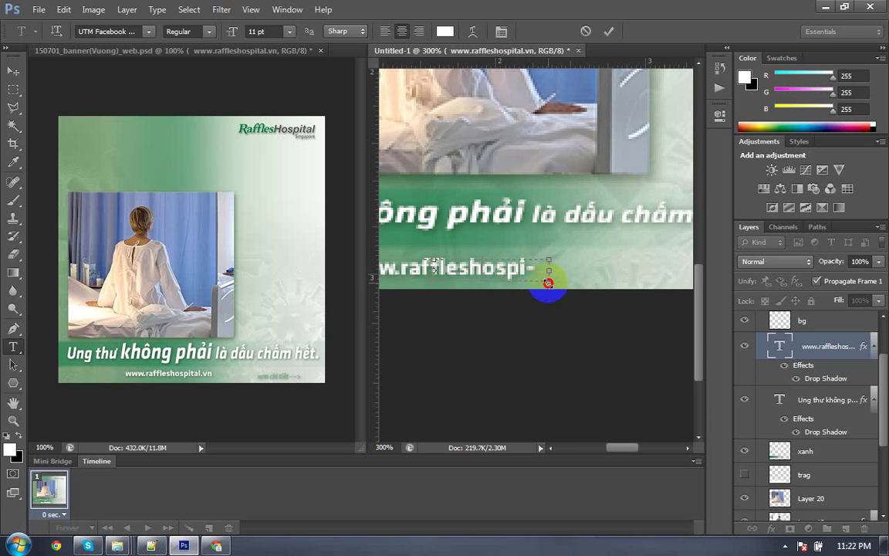
left_click_drag(548, 283, 603, 275)
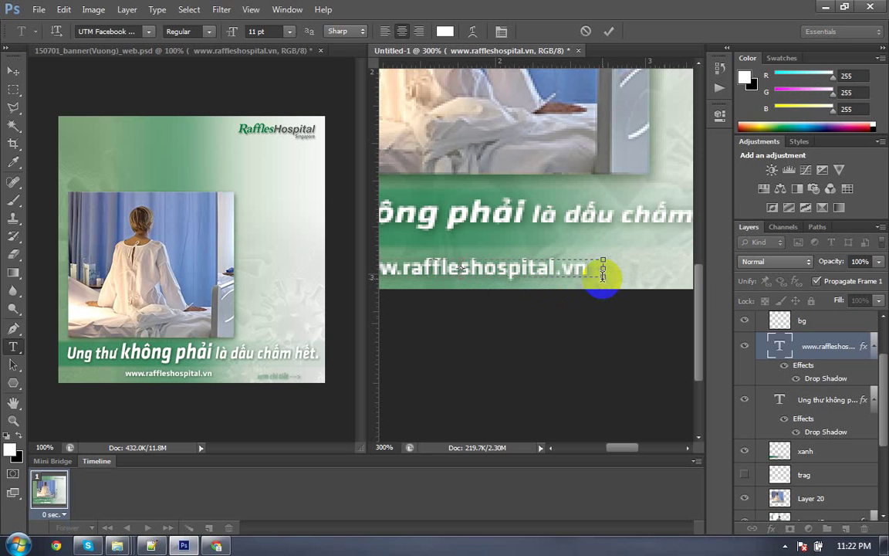
left_click(817, 354)
key("ctrl+minus")
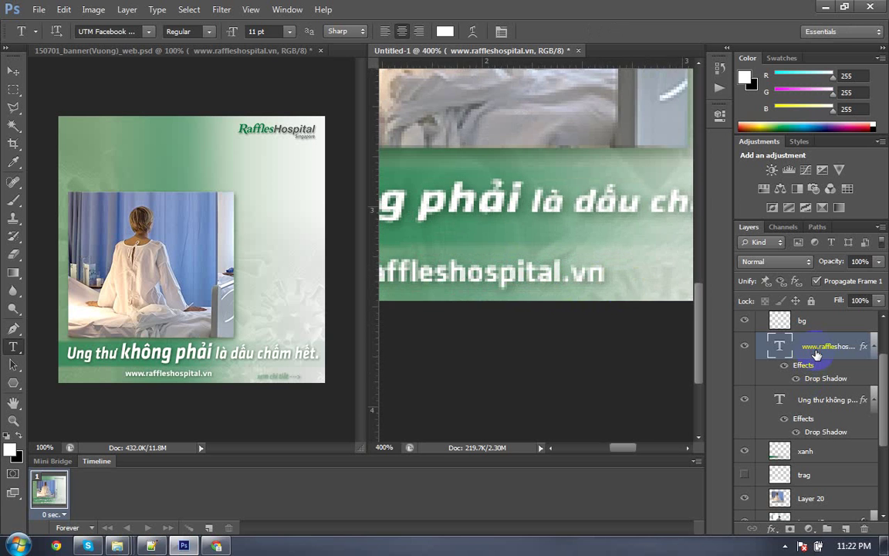
key("ctrl+minus")
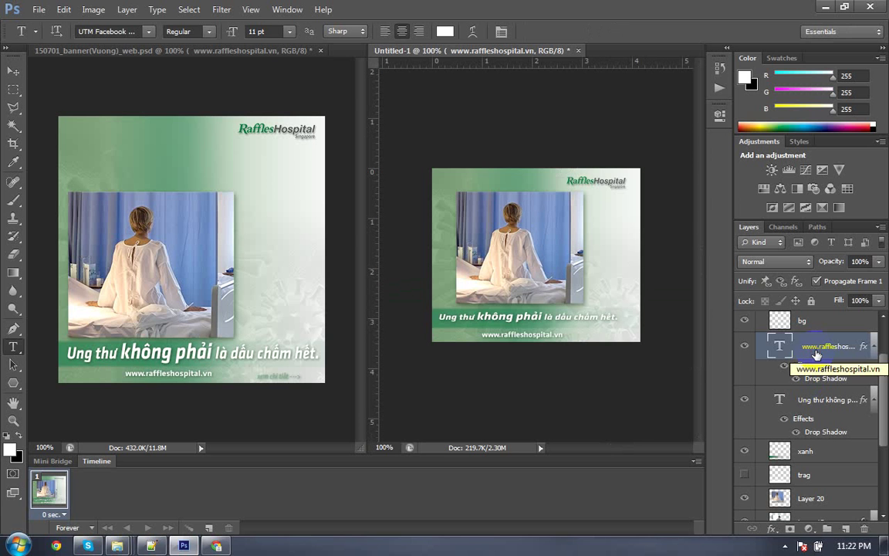
key("v")
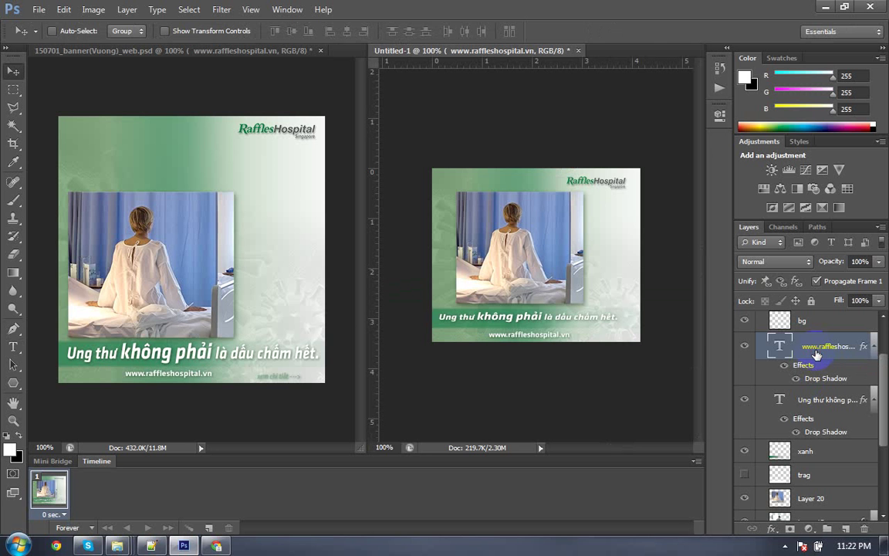
Step: Bring up the Save As dialog and start entering the file name 'banner_300x250'
key("ctrl+s")
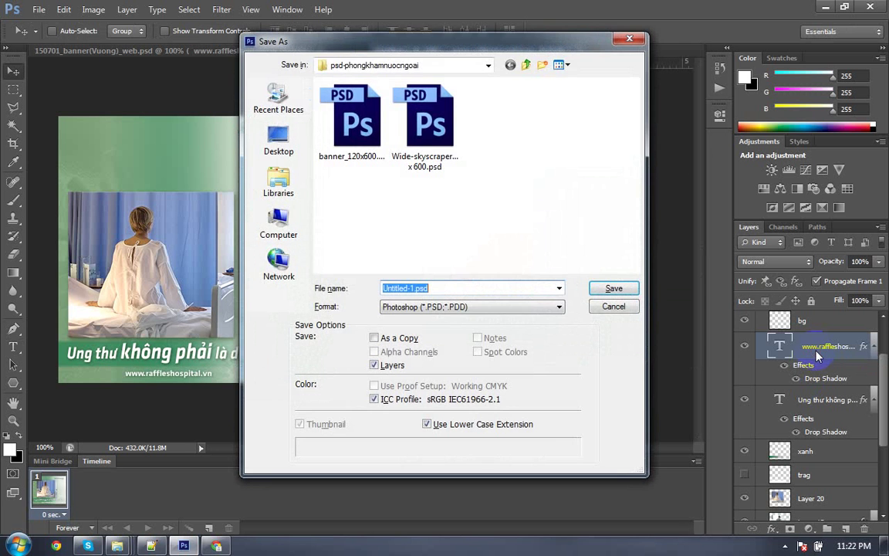
key("Escape")
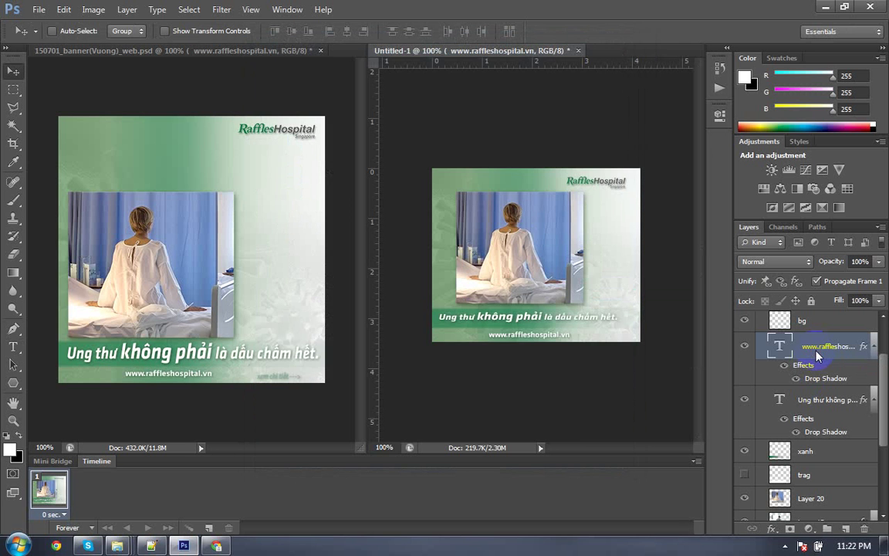
key("ctrl+s")
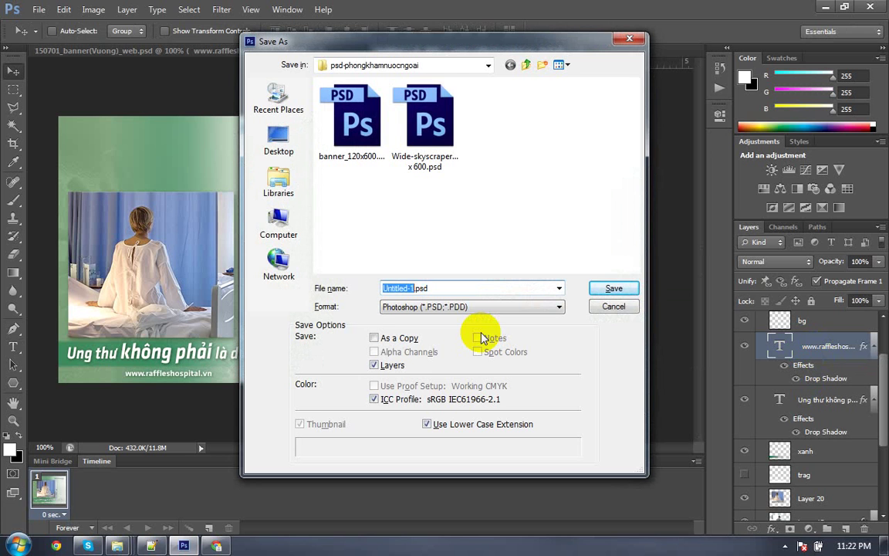
type("banner_300x250")
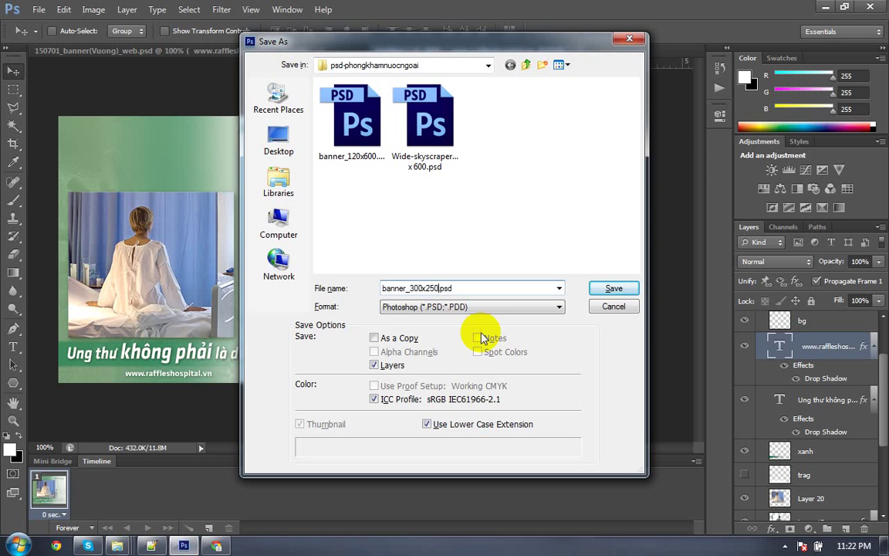
Step: Save the document as banner_300x250.psd, accepting Maximize Compatibility
key("Return")
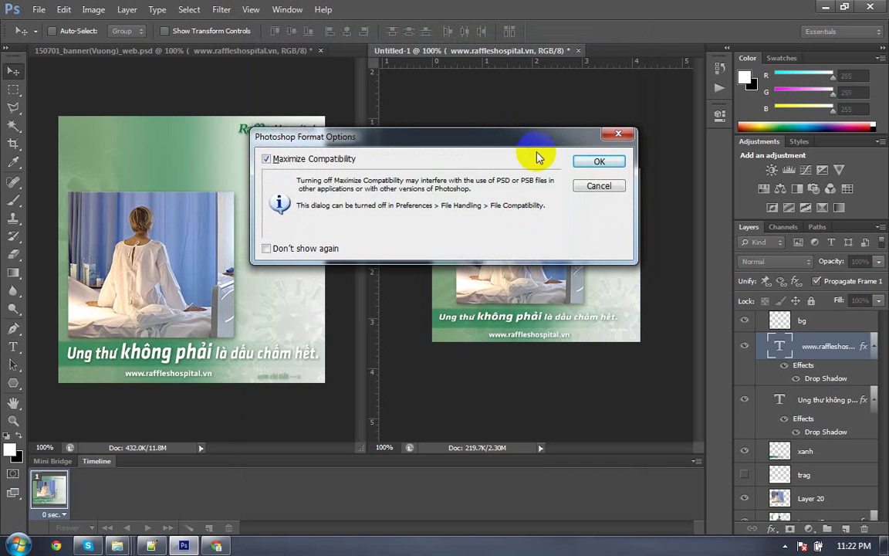
left_click(583, 162)
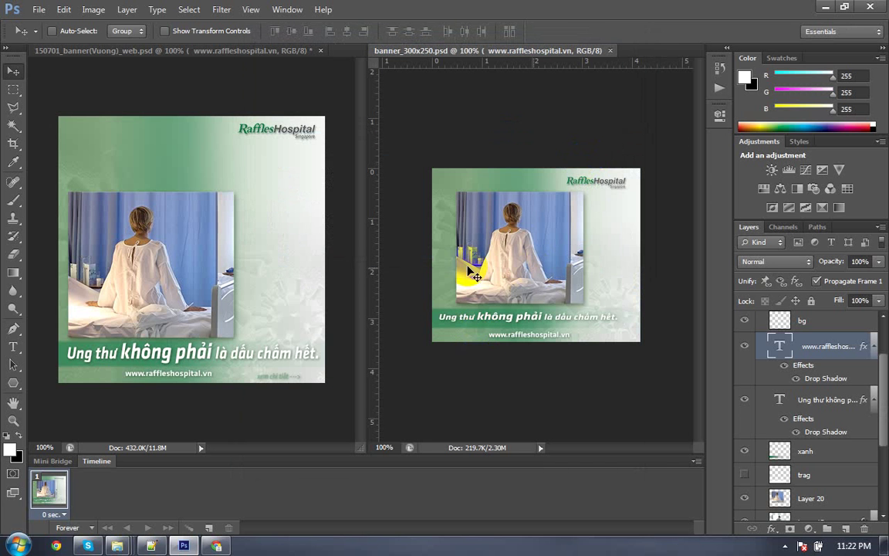
right_click(587, 324)
Step: Duplicate the demo3 group as demo4 and hide the original demo3 group
left_click(605, 326)
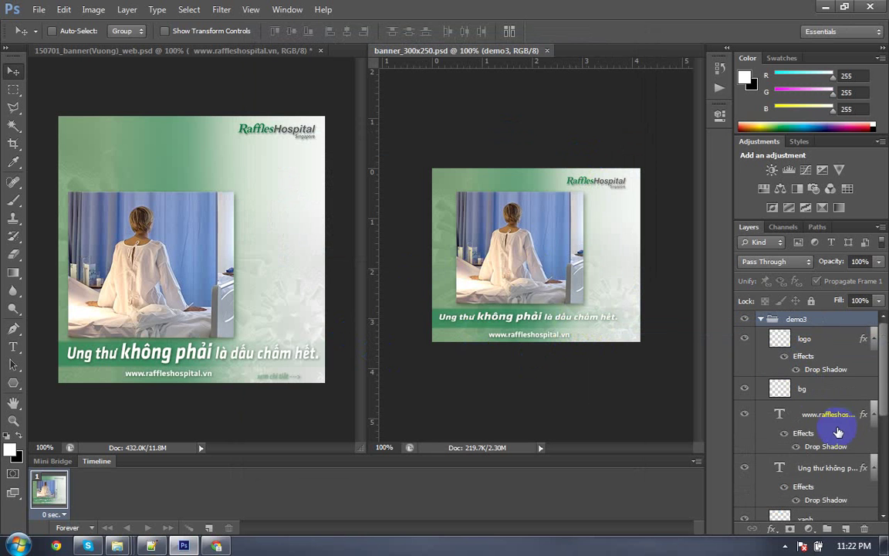
left_click(812, 469)
key("shift+Right")
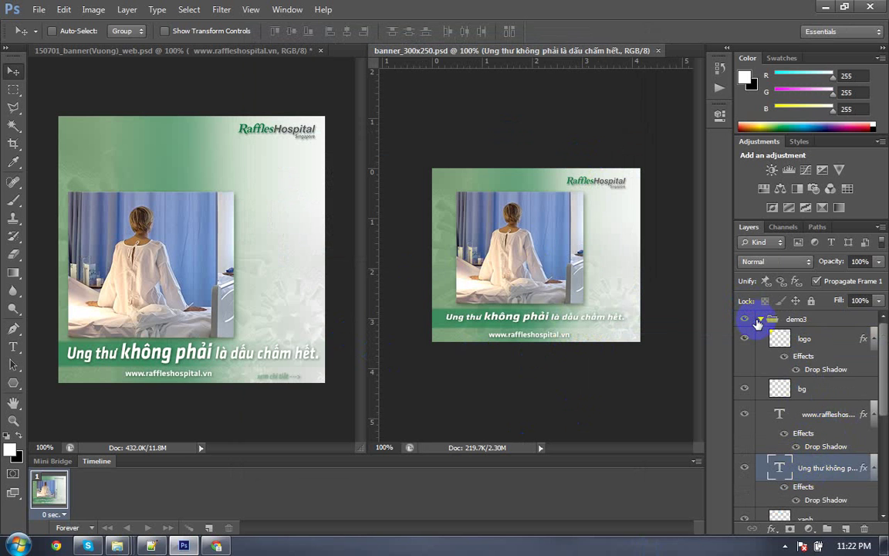
left_click(757, 322)
left_click(760, 320)
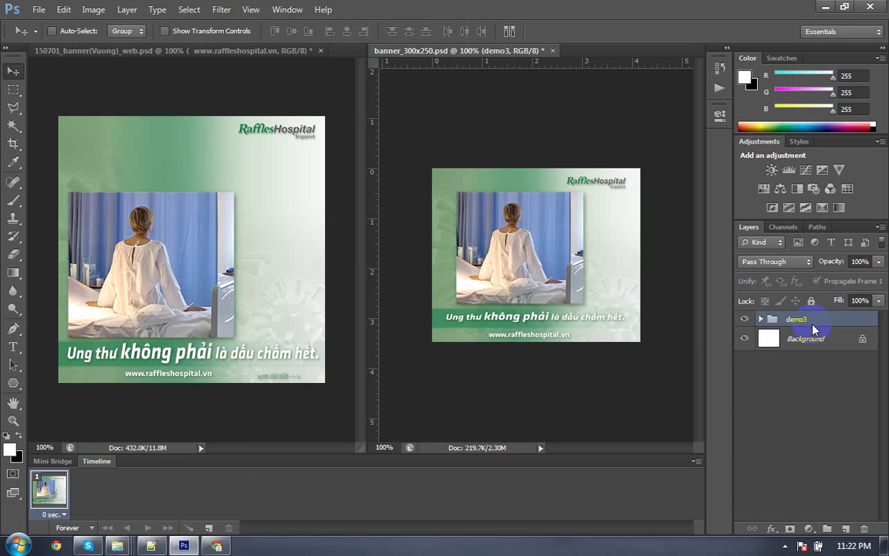
right_click(813, 329)
left_click(664, 201)
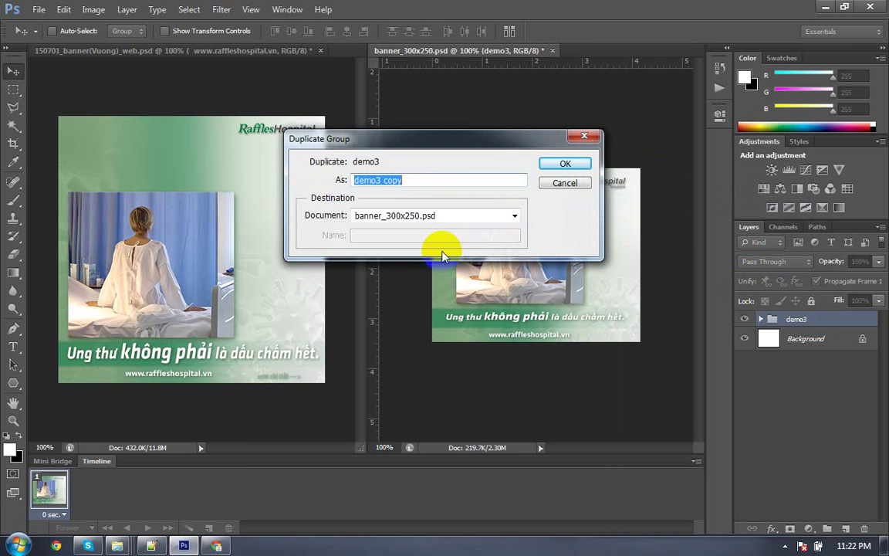
left_click(475, 182)
type("demo4")
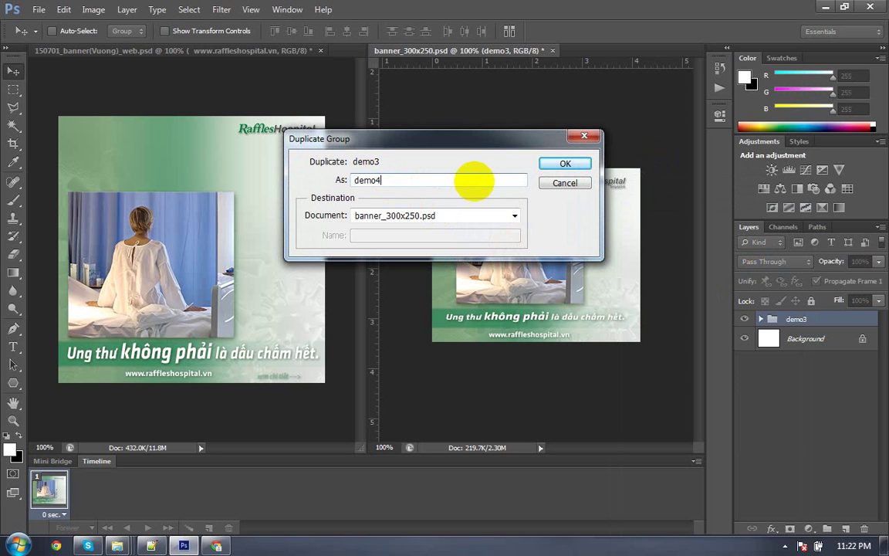
key("Return")
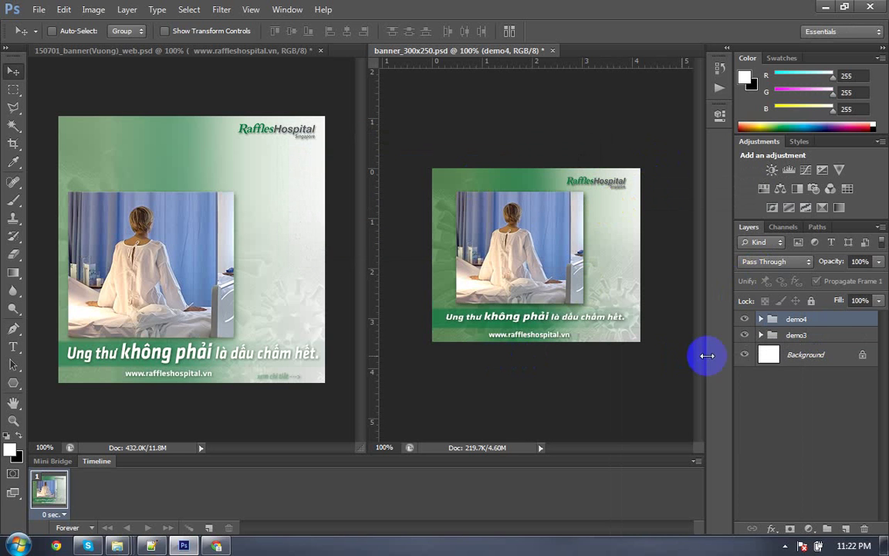
left_click(744, 335)
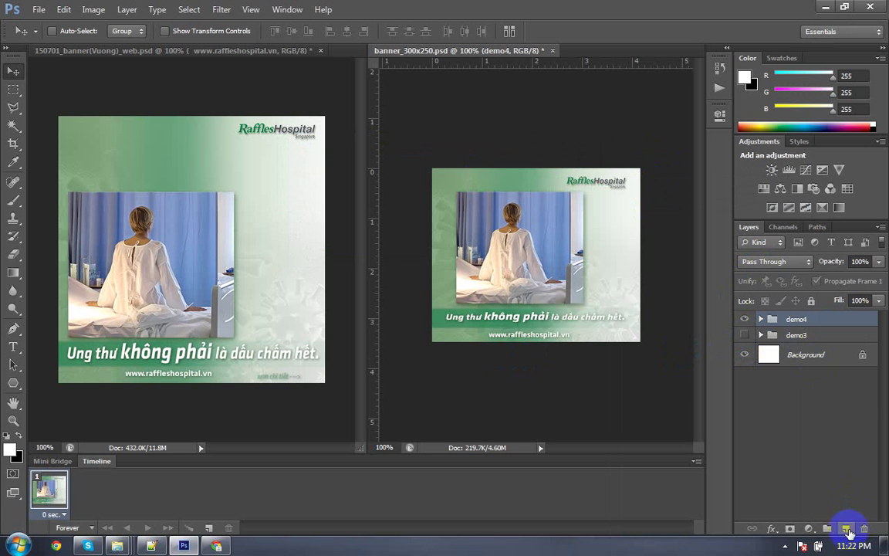
Step: Add an empty Layer 21 inside demo4, above the logo layer
left_click(847, 528)
left_click(761, 342)
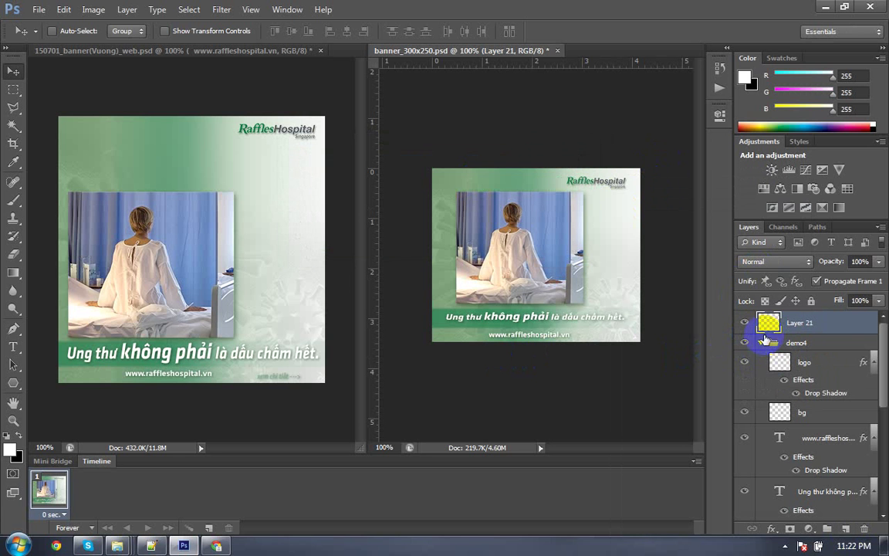
left_click_drag(765, 323, 798, 349)
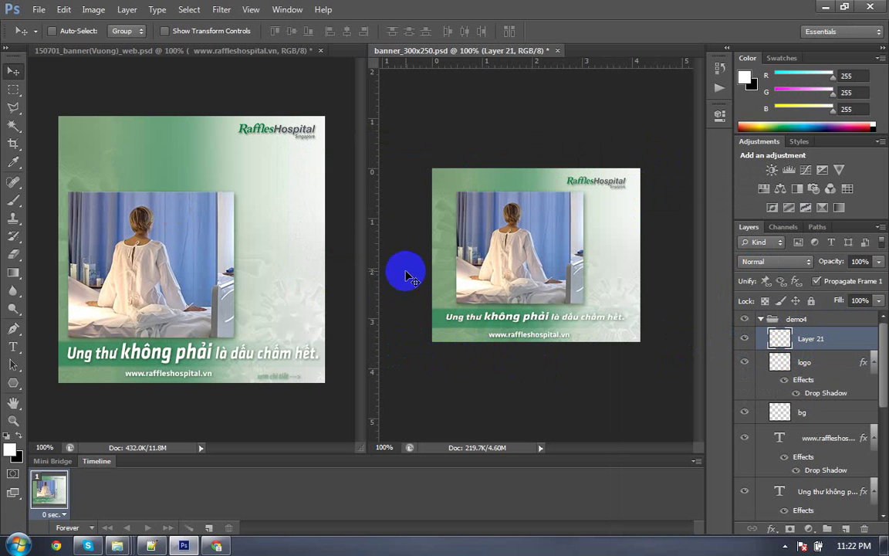
Step: Draw a white three-sided polygon (triangle) across the banner
key("y")
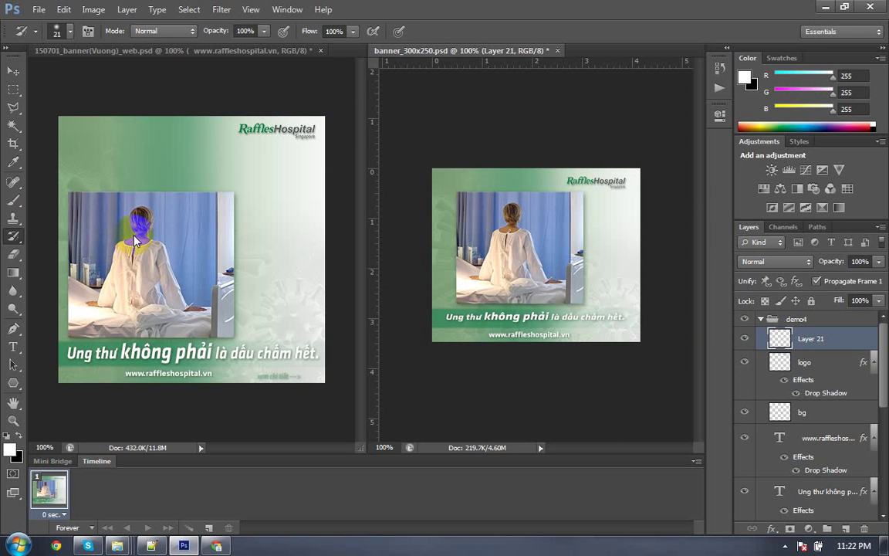
key("u")
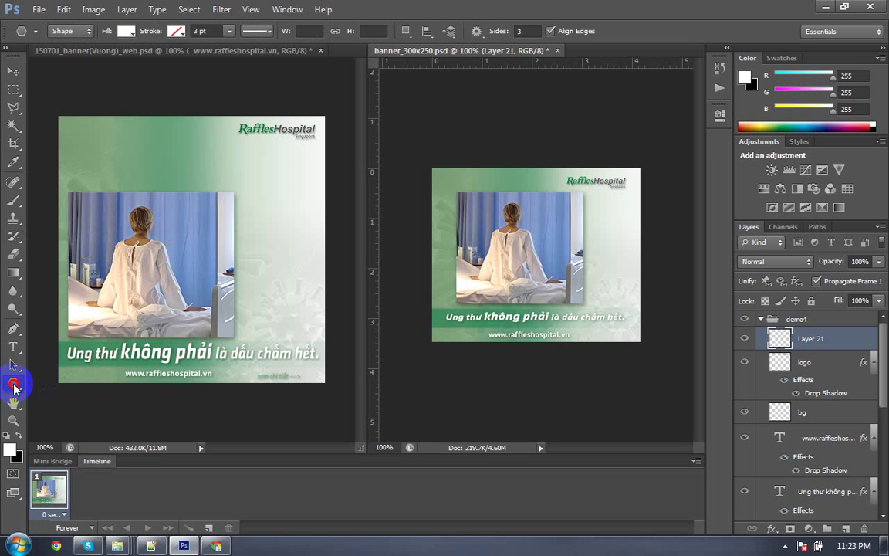
mouse_move(14, 387)
left_mouse_down()
mouse_move(37, 386)
mouse_move(48, 419)
left_mouse_up()
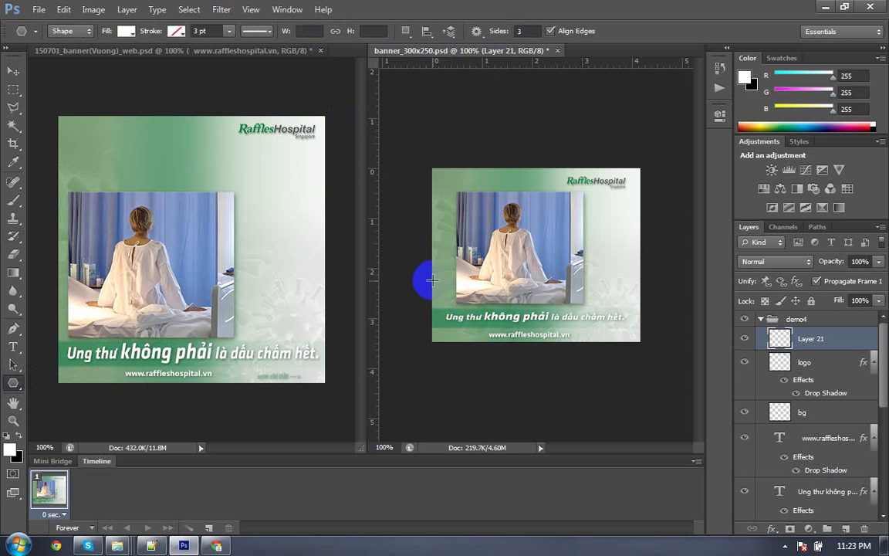
left_click_drag(431, 272, 601, 328)
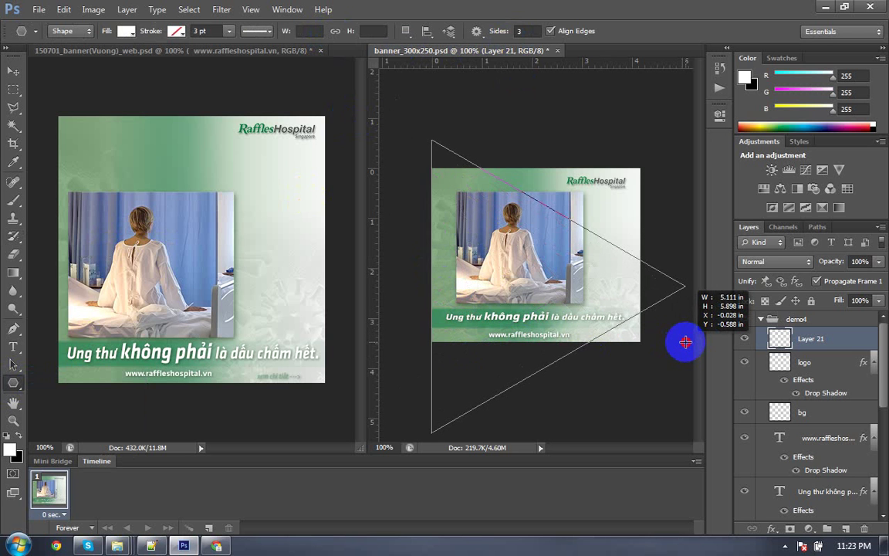
left_click_drag(602, 328, 657, 342)
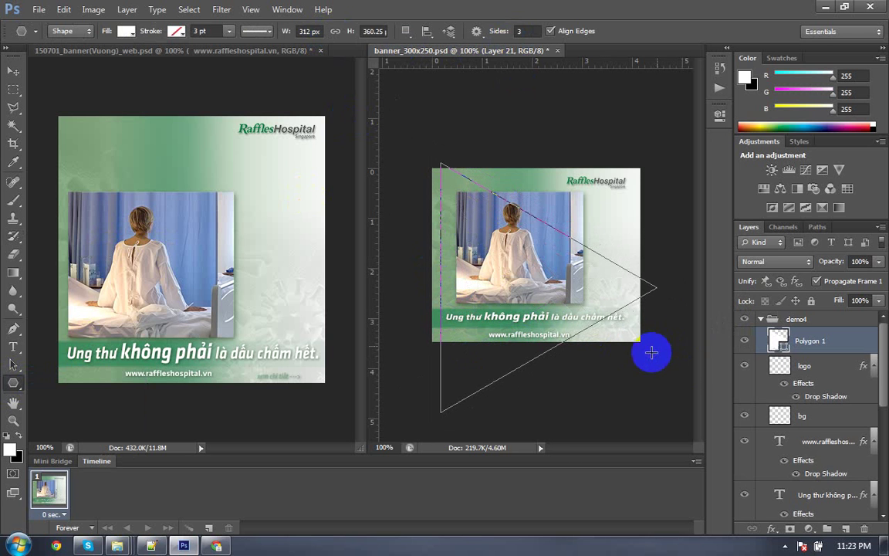
Step: Resize the triangle to the 300 px banner width and shorten its height
key("ctrl+t")
left_click_drag(441, 286, 429, 286)
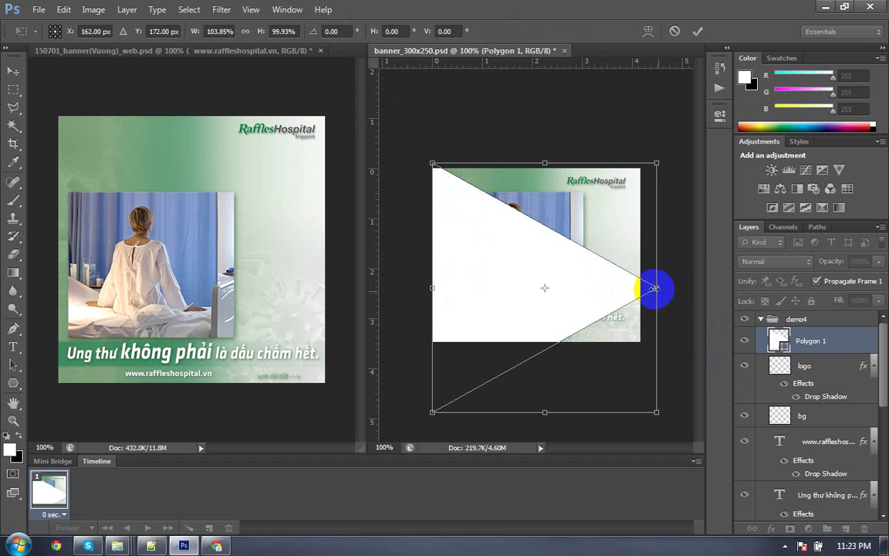
left_click_drag(656, 287, 636, 294)
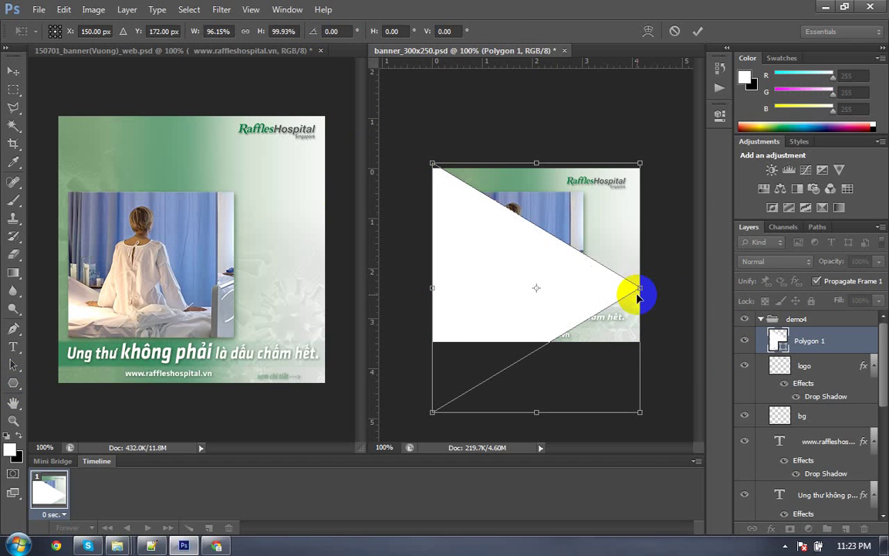
key("Return")
key("ctrl+t")
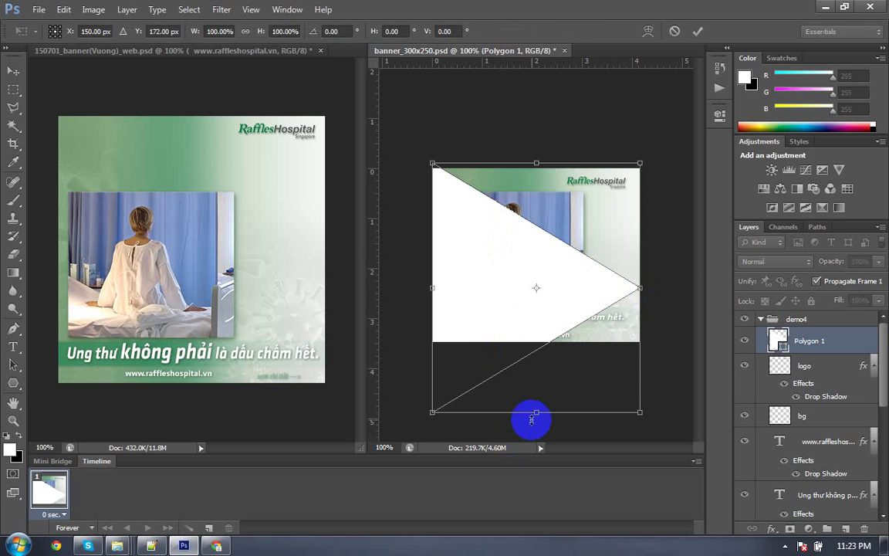
left_click_drag(534, 413, 532, 353)
key("Return")
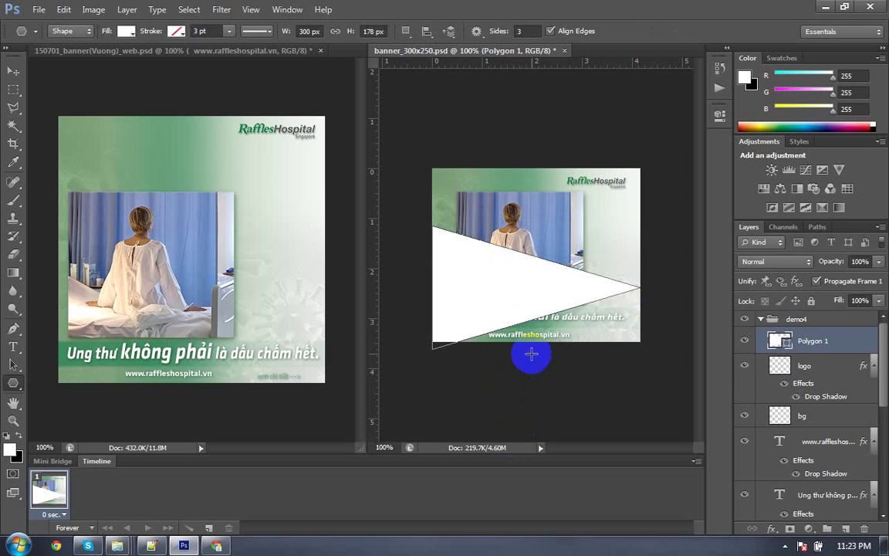
Step: Flip the triangle horizontally
key("ctrl+t")
right_click(536, 301)
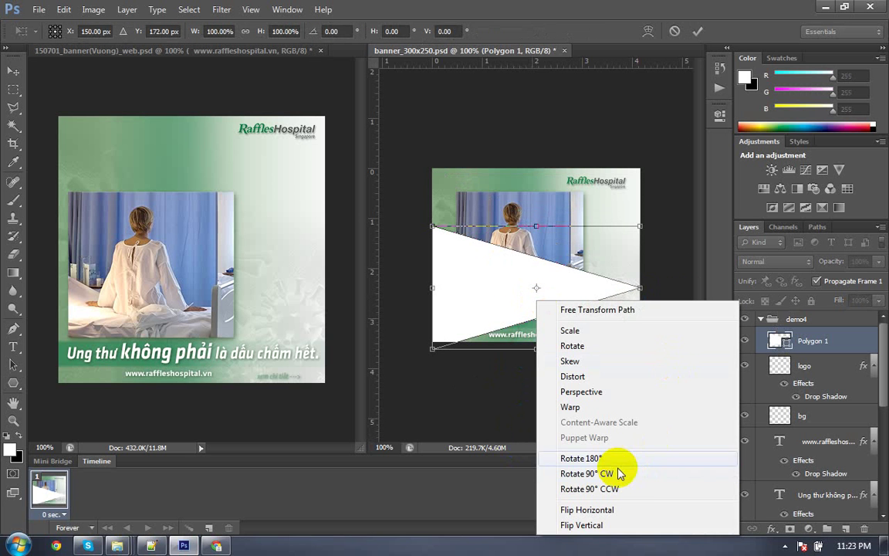
left_click(601, 510)
key("Return")
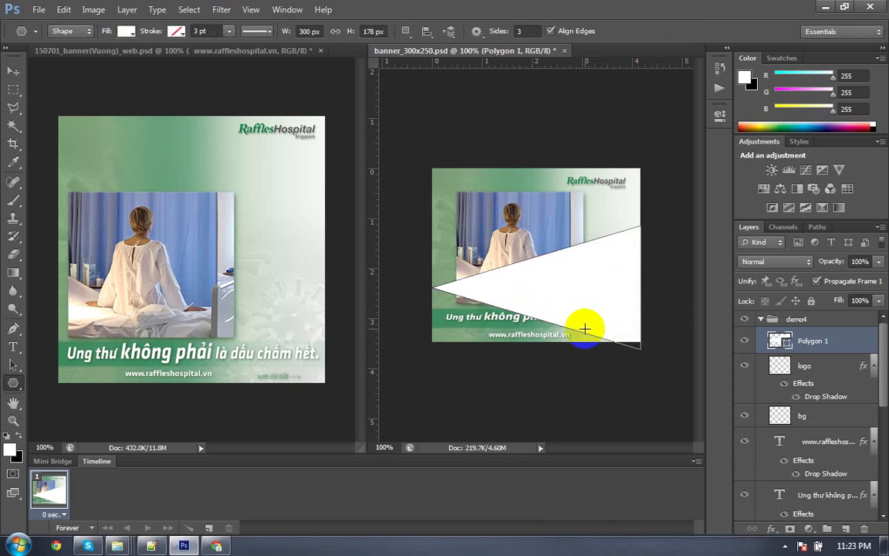
Step: Rotate the triangle by -35° and shift it up and to the left
key("v")
key("ctrl+t")
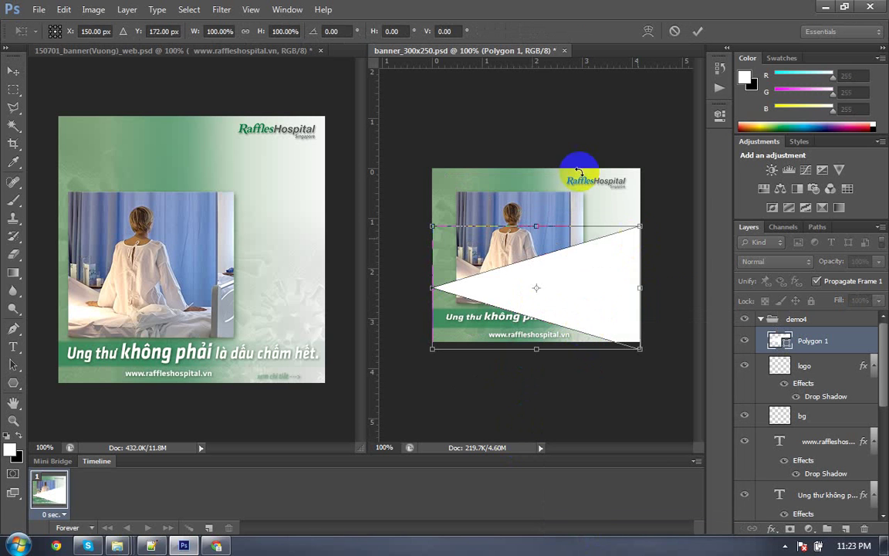
left_click_drag(576, 169, 500, 204)
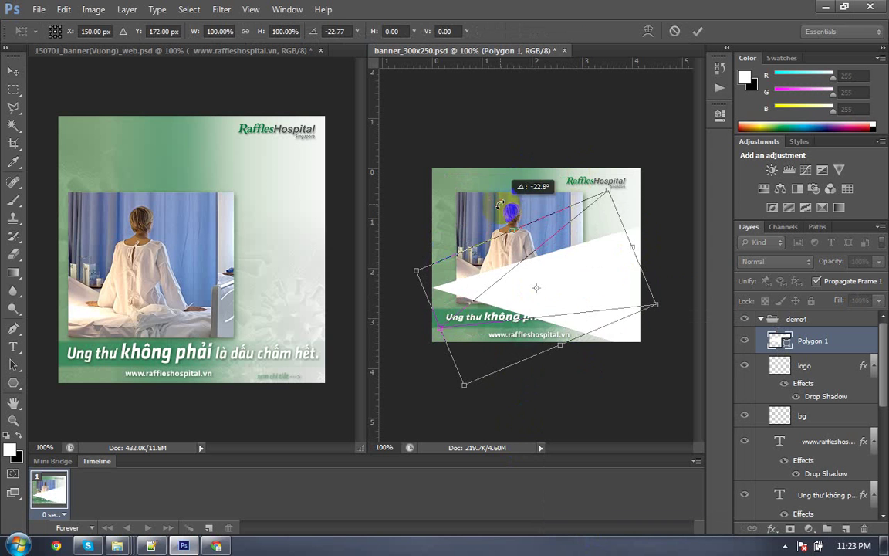
key("Escape")
key("ctrl+t")
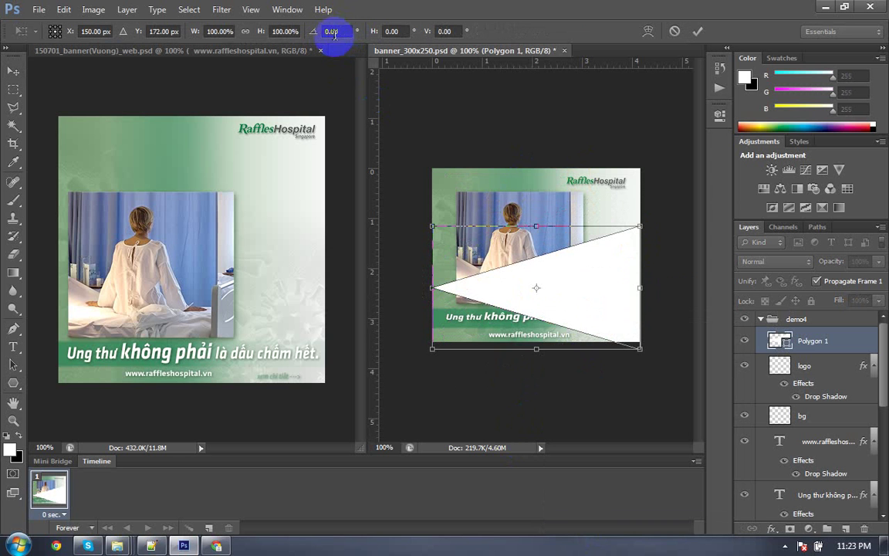
left_click(329, 32)
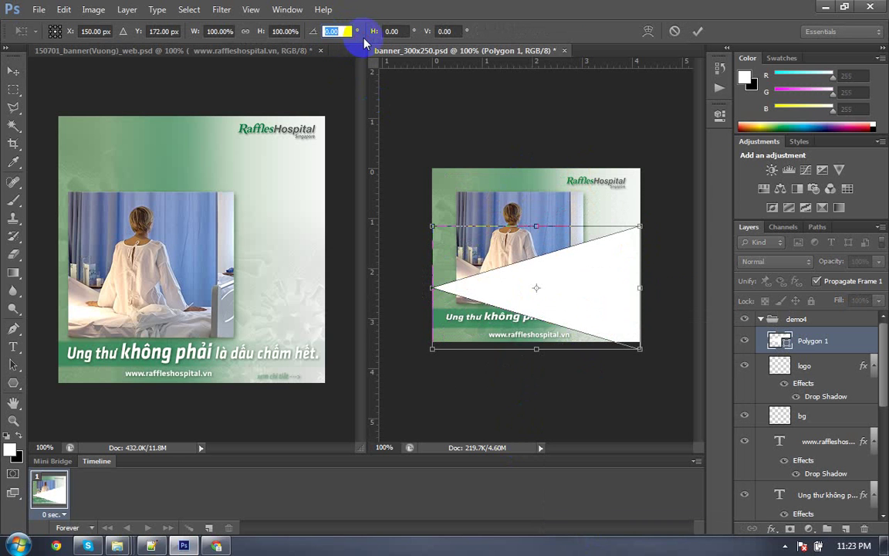
type("-35")
key("Return")
key("Return")
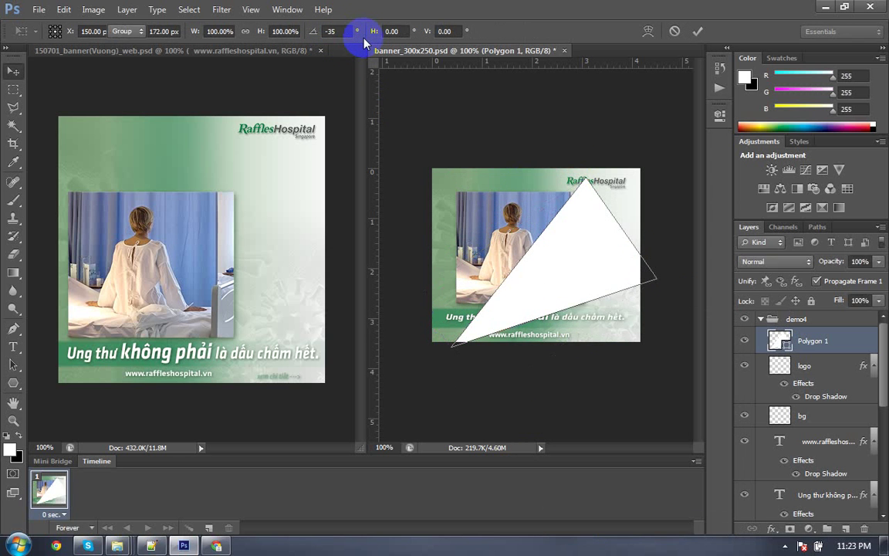
left_click(563, 243)
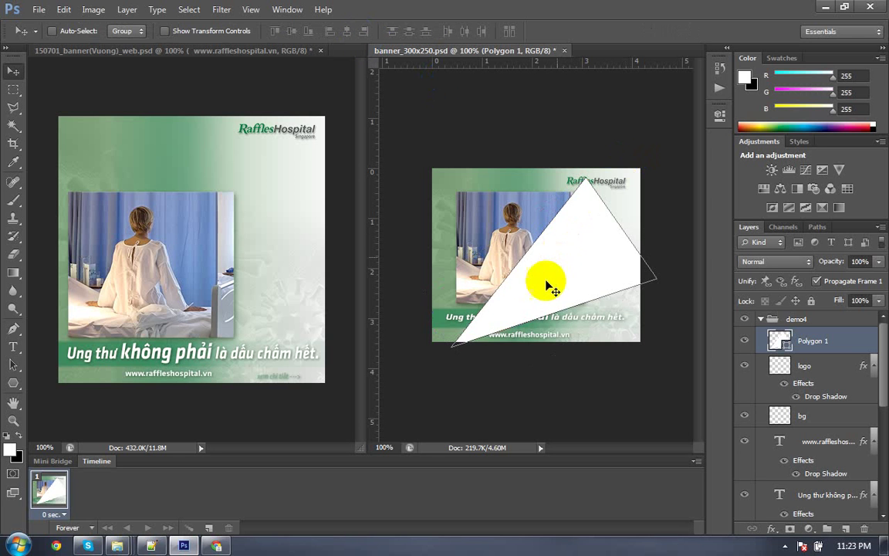
mouse_move(538, 295)
left_mouse_down()
mouse_move(517, 291)
mouse_move(433, 327)
left_mouse_up()
Step: Stretch the triangle about 101% wider so its tip meets the right edge
key("ctrl+plus")
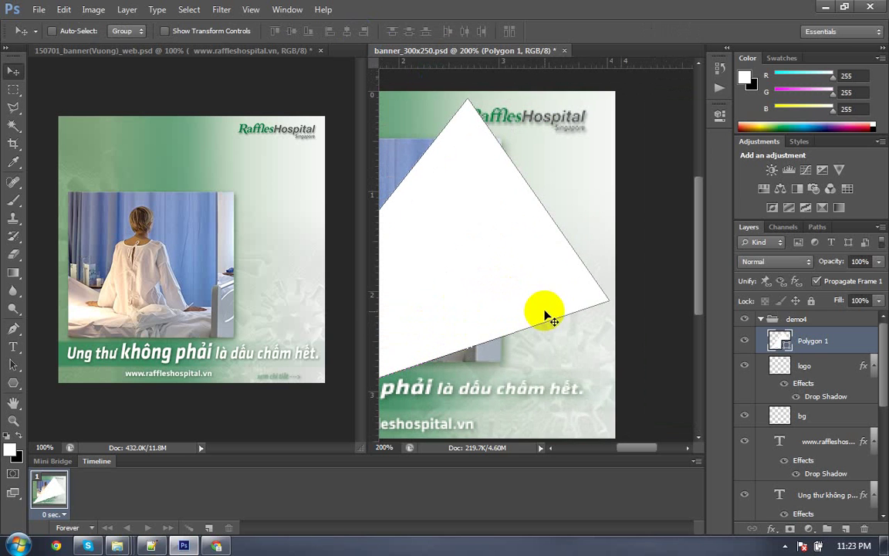
key("ctrl+t")
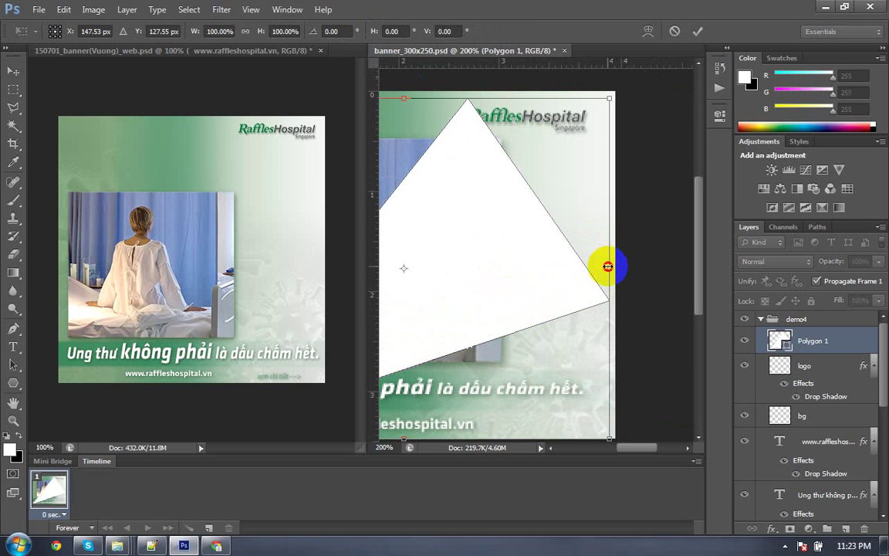
left_click_drag(612, 267, 613, 267)
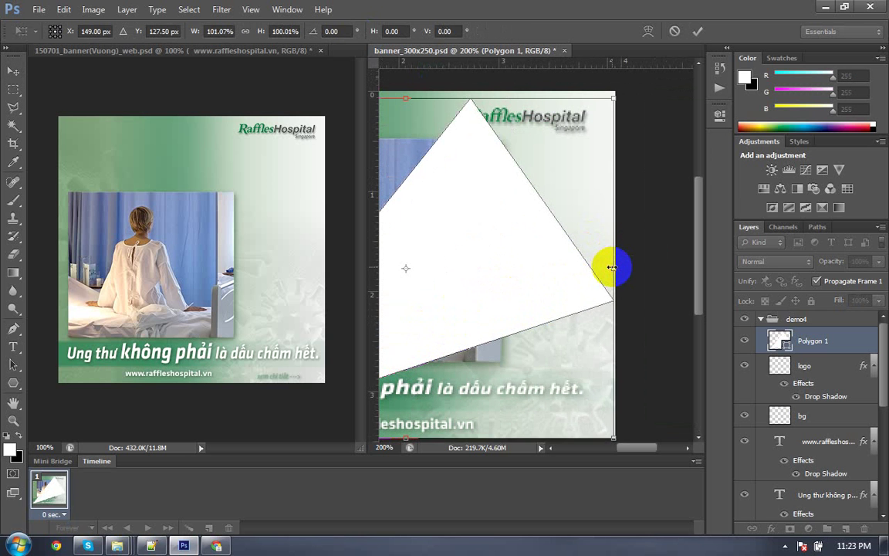
key("Return")
key("ctrl+minus")
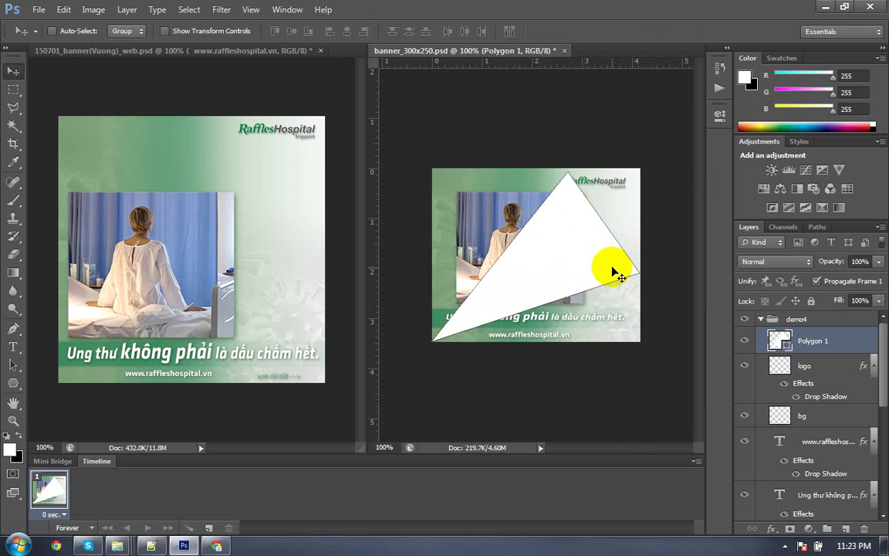
key("ctrl+t")
mouse_move(432, 169)
left_mouse_down()
mouse_move(470, 223)
mouse_move(478, 209)
left_mouse_up()
key("Escape")
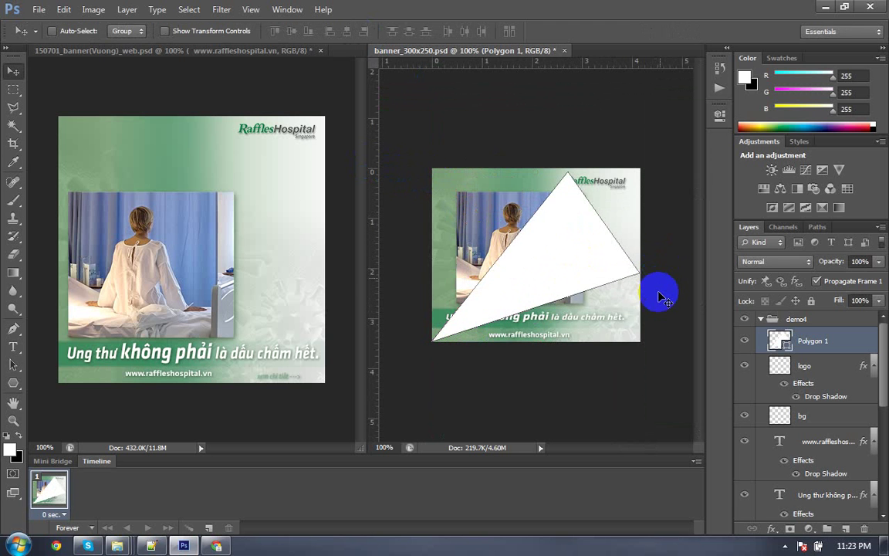
key("ctrl+t")
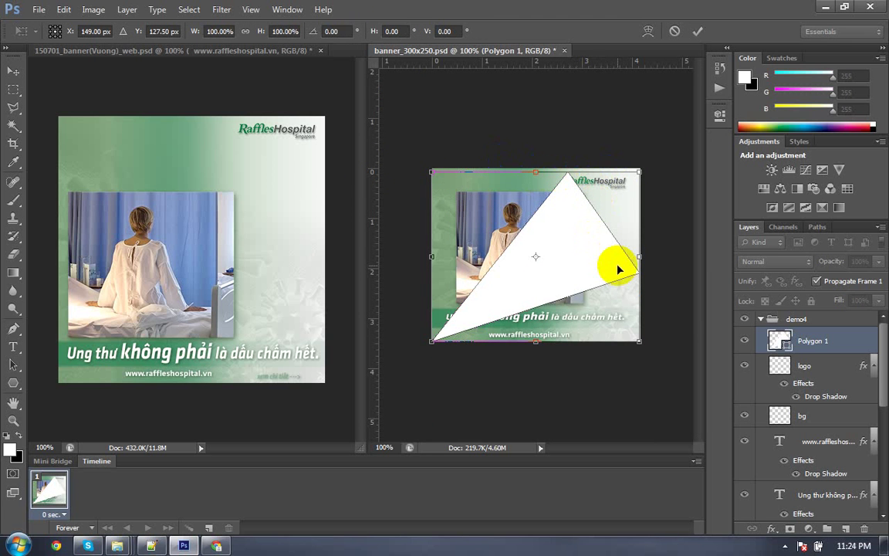
key("Return")
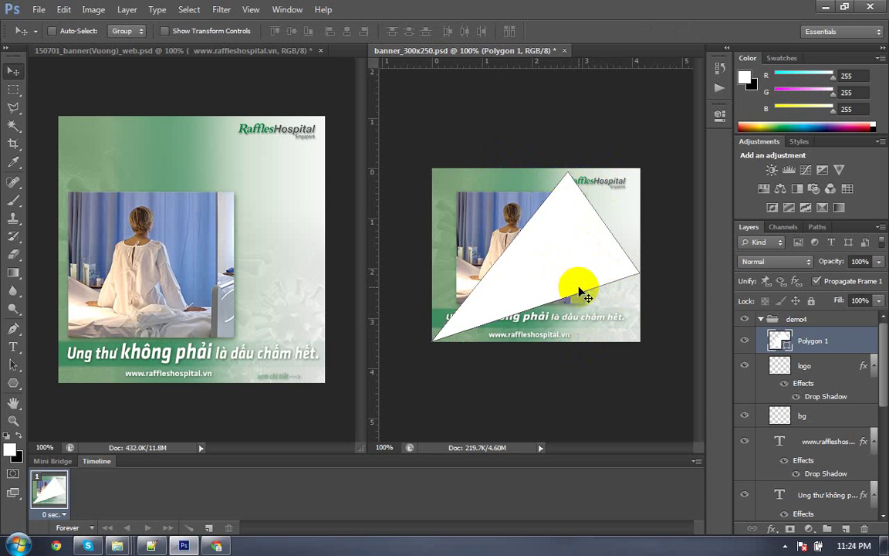
key("ctrl+t")
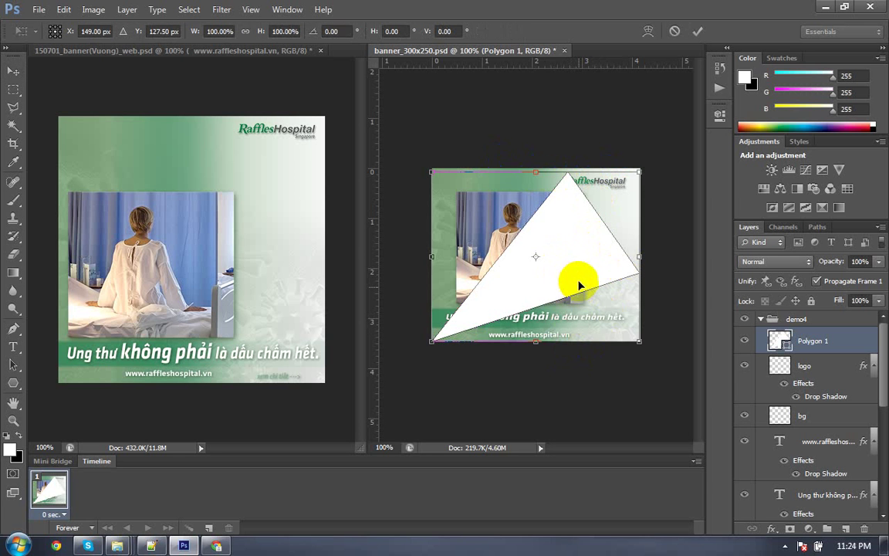
Step: Rotate the triangle 35° using the transform angle field
right_click(574, 252)
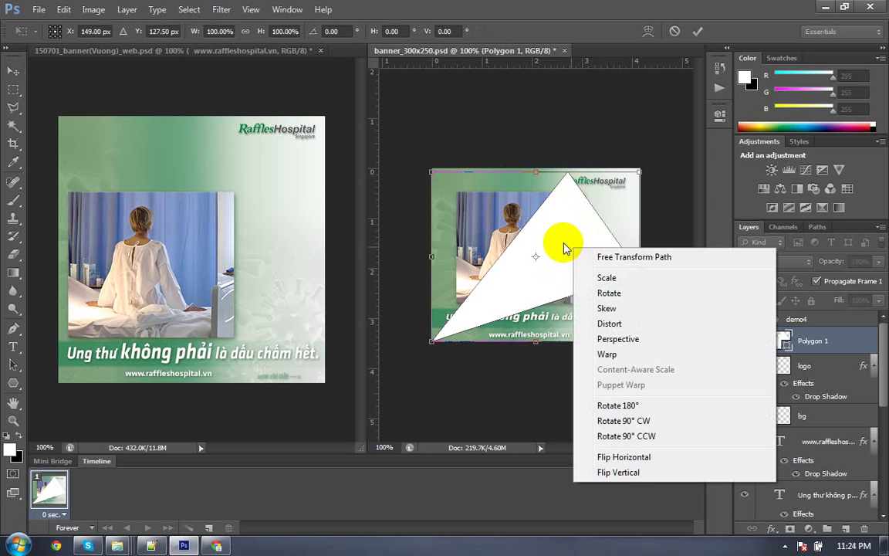
left_click(587, 258)
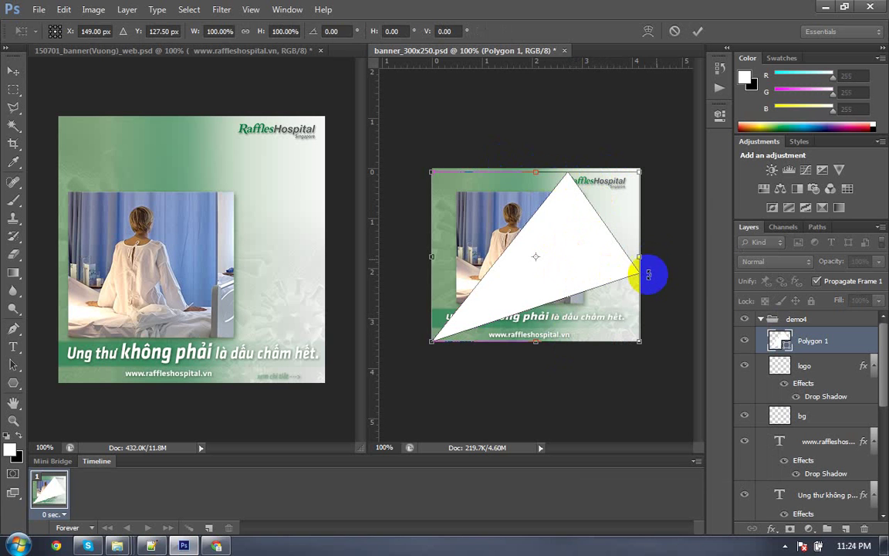
left_click(331, 32)
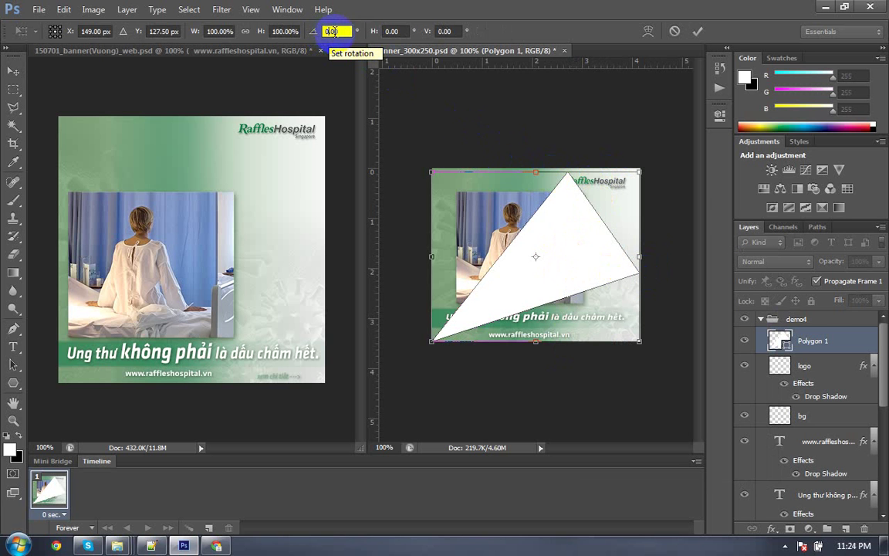
left_click(247, 32)
type("35")
key("Return")
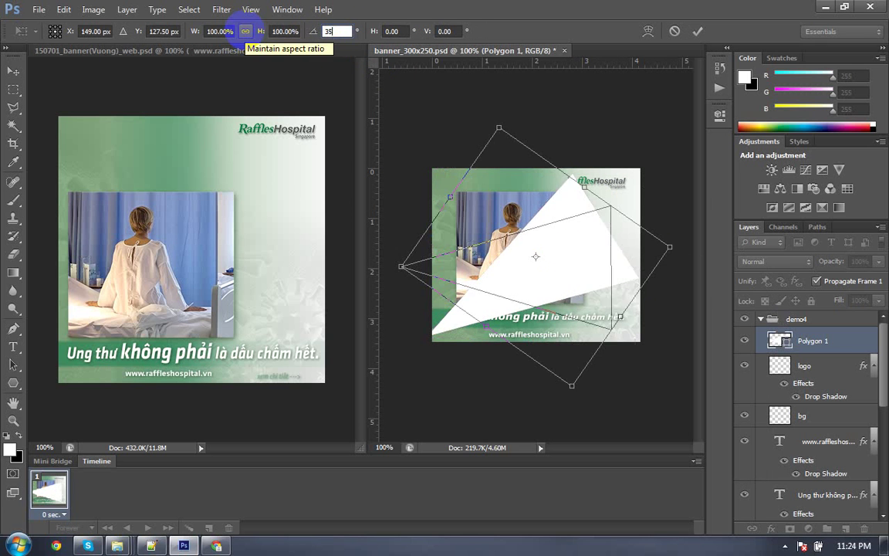
key("Return")
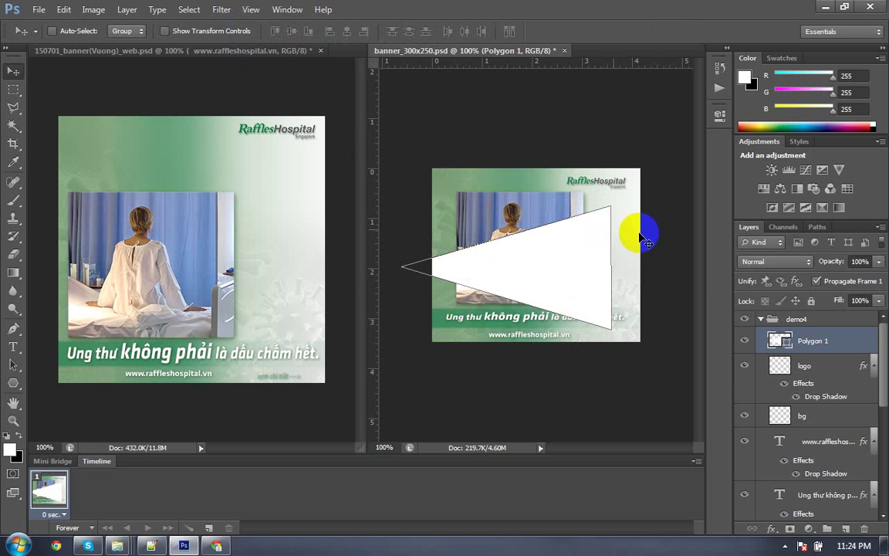
Step: Move the triangle onto the banner's right edge and flatten it to about half height
left_click_drag(571, 290, 595, 291)
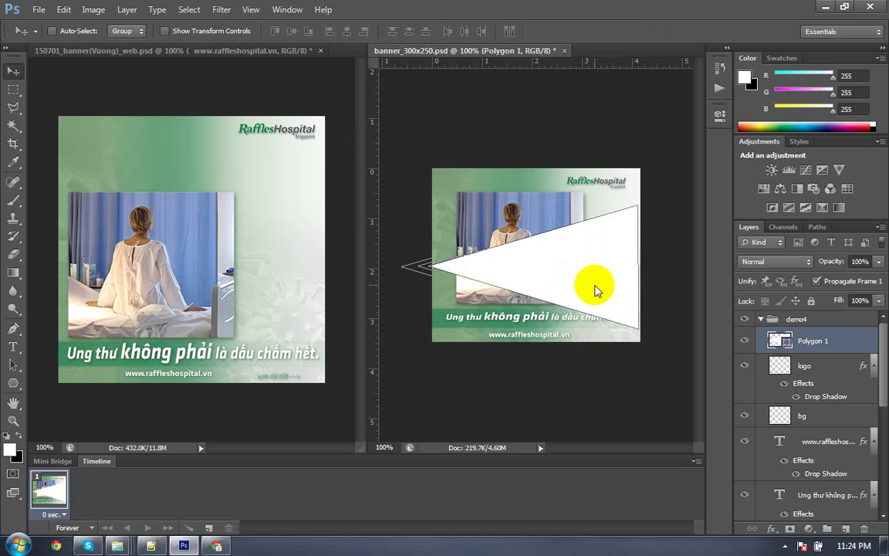
left_click_drag(596, 291, 597, 292)
key("ctrl+t")
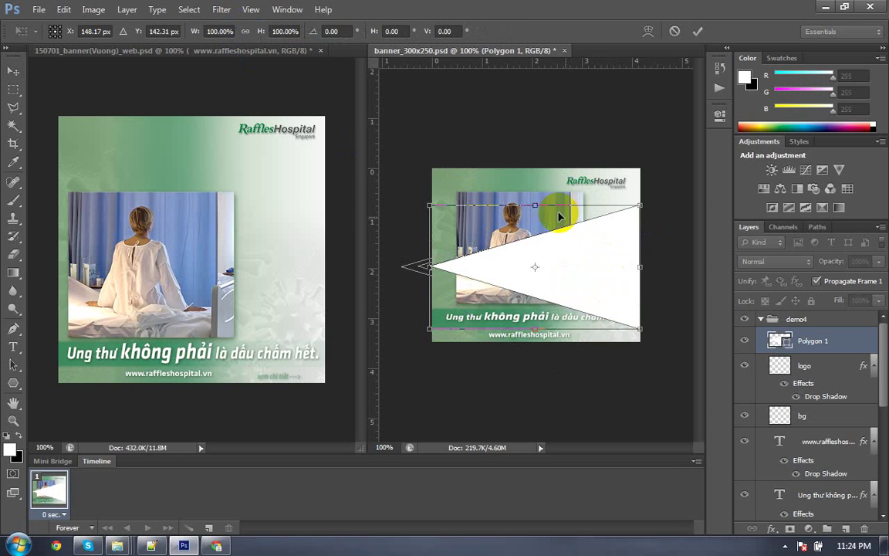
left_click_drag(536, 170, 544, 278)
key("Return")
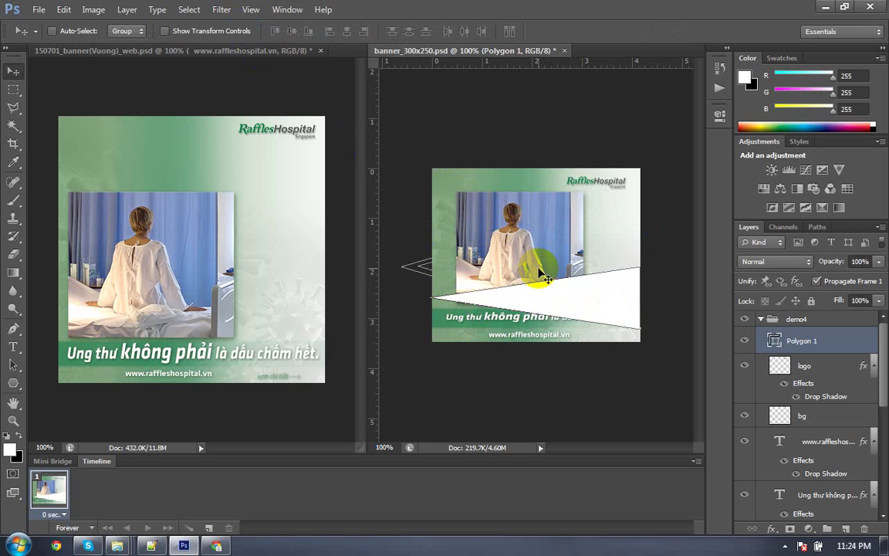
Step: Rotate the triangle again by entering 35 in the angle field
key("ctrl+plus")
scroll(544, 276, "right", 5)
scroll(571, 285, "down", 2)
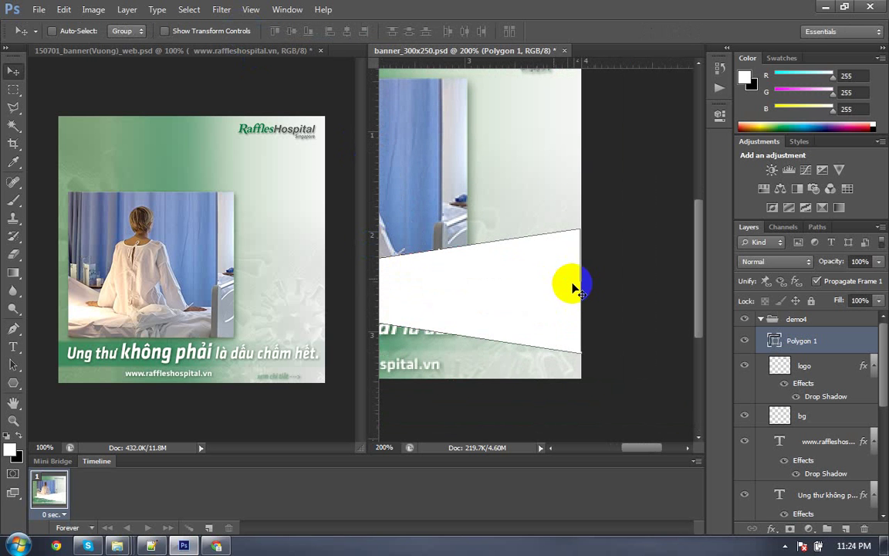
key("ctrl+t")
right_click(550, 274)
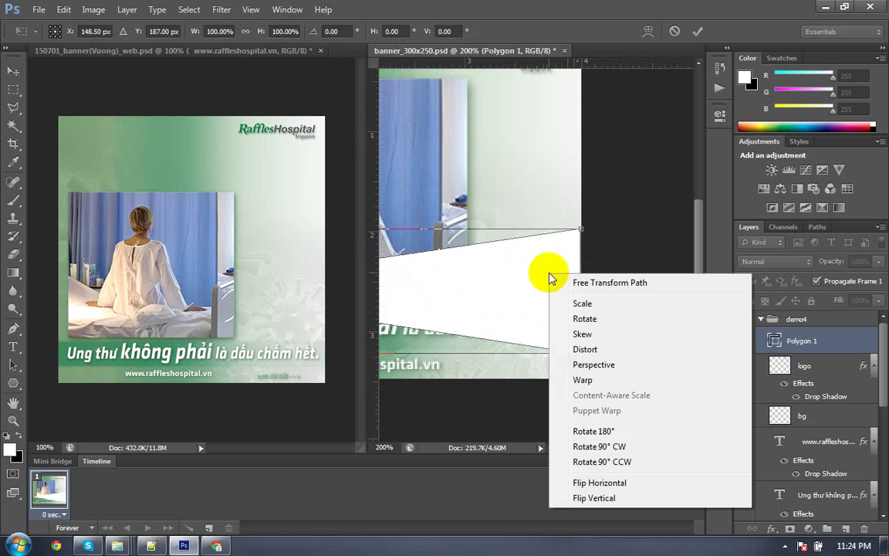
key("Escape")
left_click(346, 31)
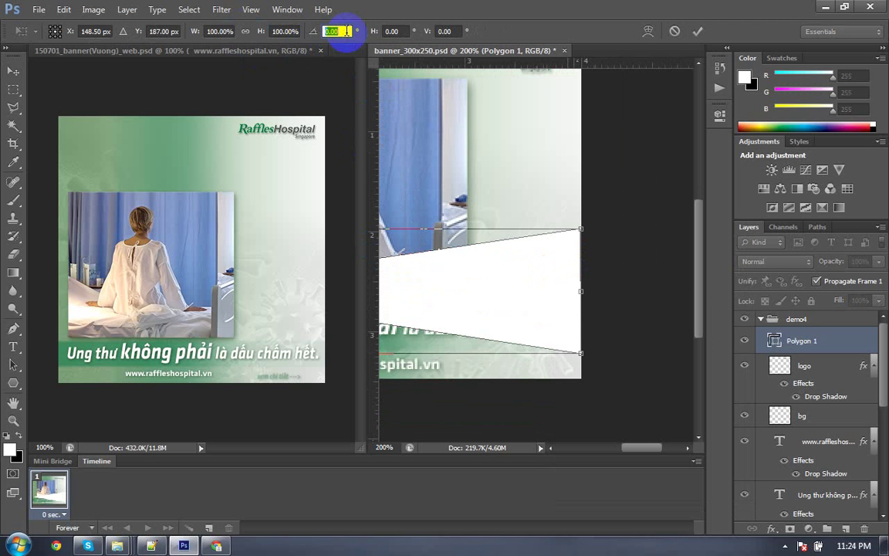
type("35")
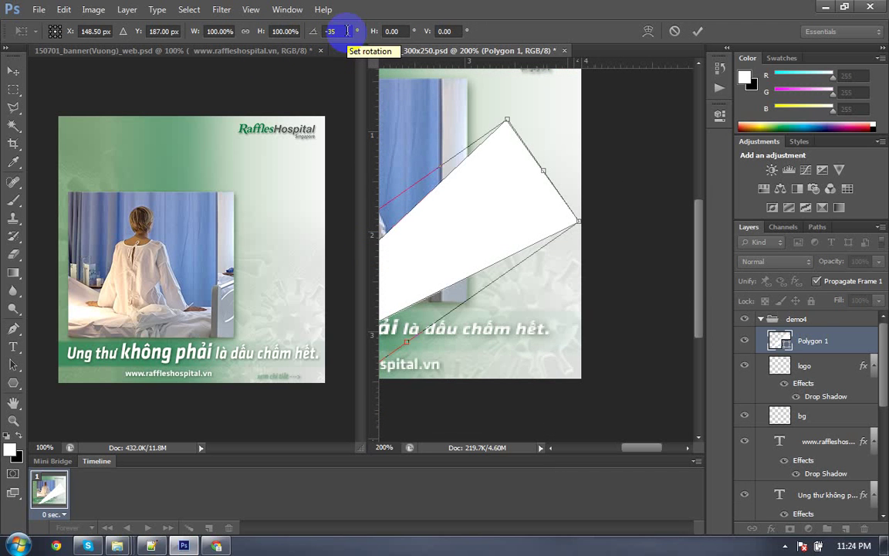
left_click(812, 341)
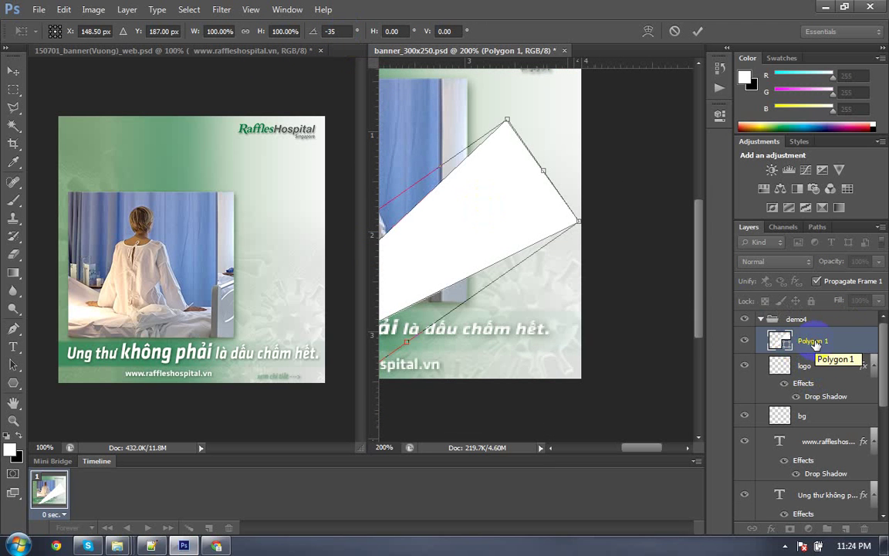
Step: Move the rotated triangle toward the bottom-left corner and nudge it up 2 pixels
key("ctrl+minus")
left_click(815, 341)
left_click_drag(590, 278, 576, 267)
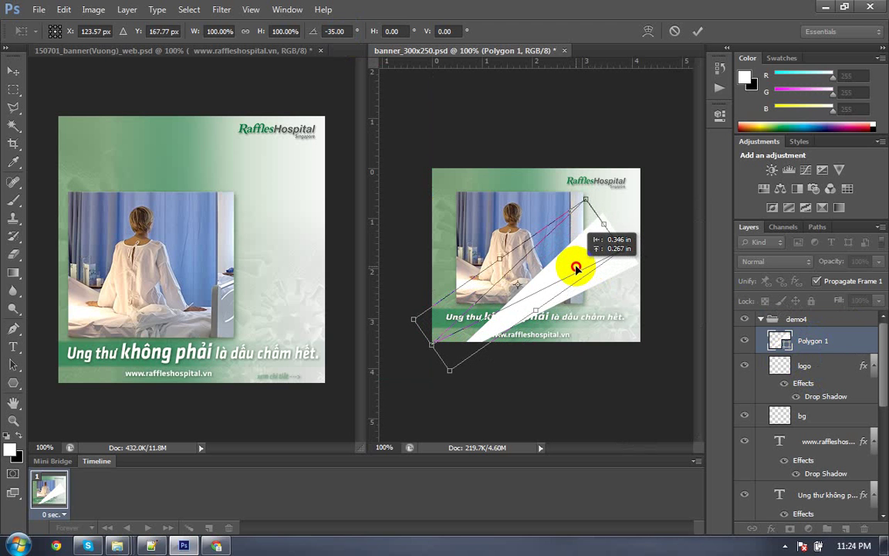
key("Up")
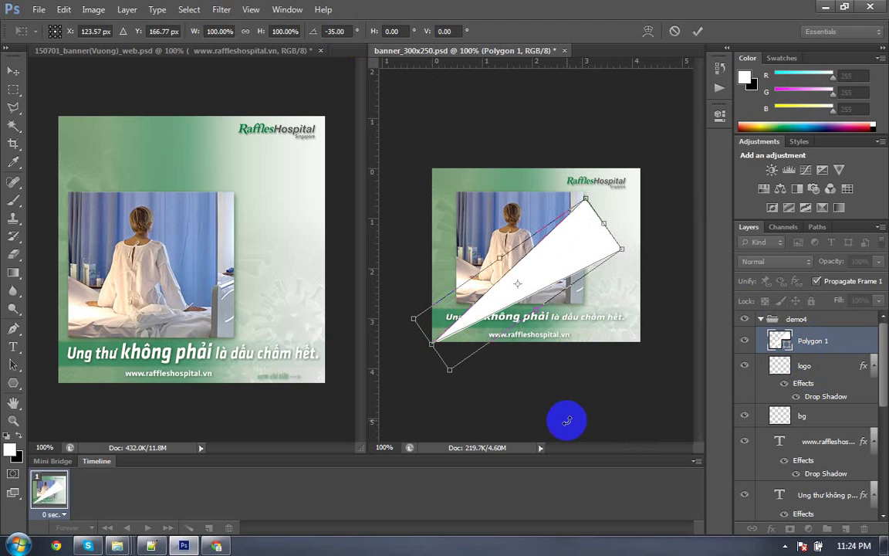
key("Up")
key("Return")
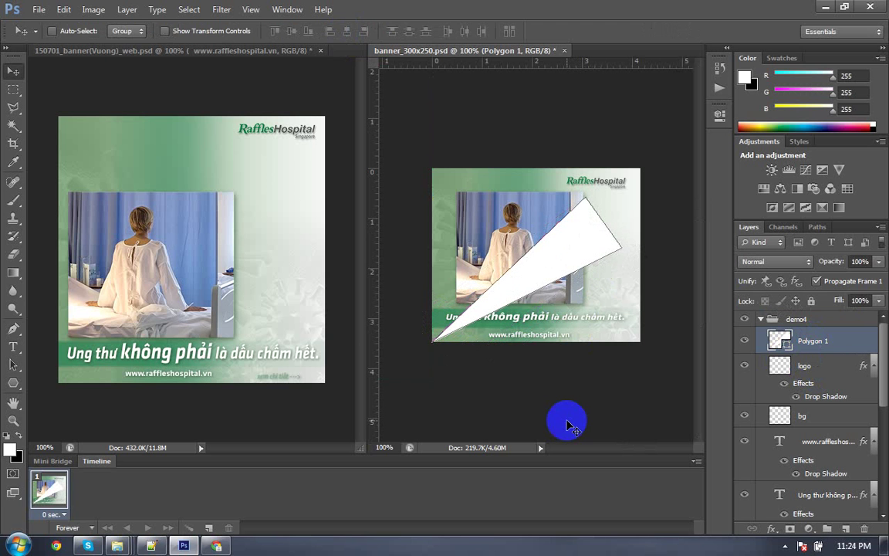
Step: Rotate the triangle about 14° clockwise around its bottom-left corner, then restore the panels
key("ctrl+plus")
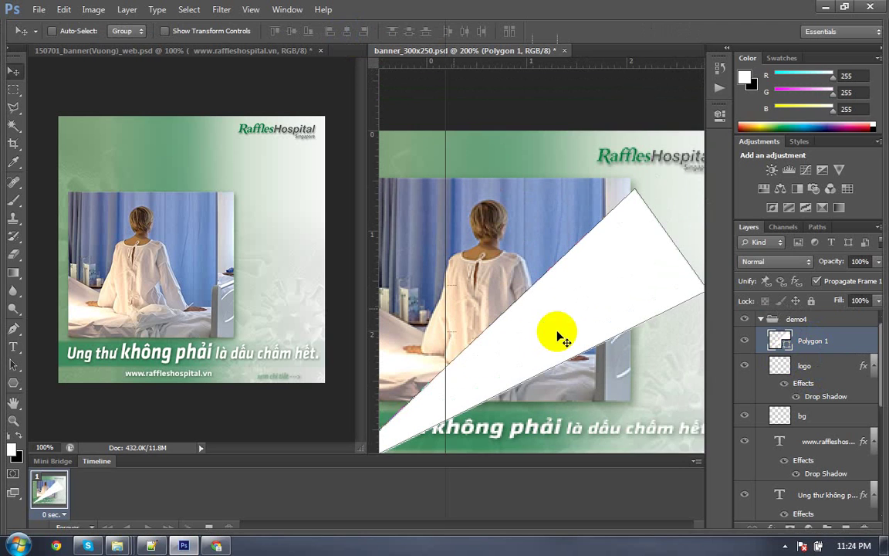
key("Tab")
left_click_drag(627, 287, 698, 228)
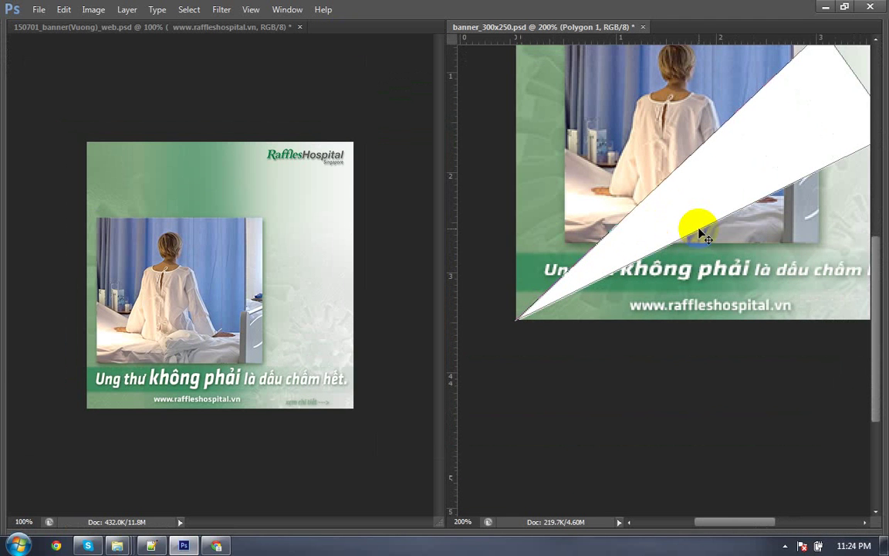
key("ctrl+t")
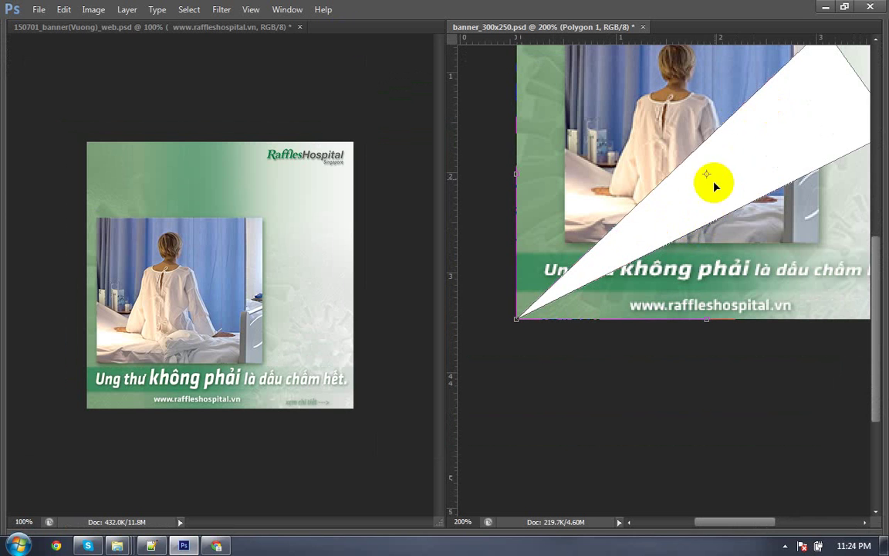
left_click_drag(709, 178, 518, 316)
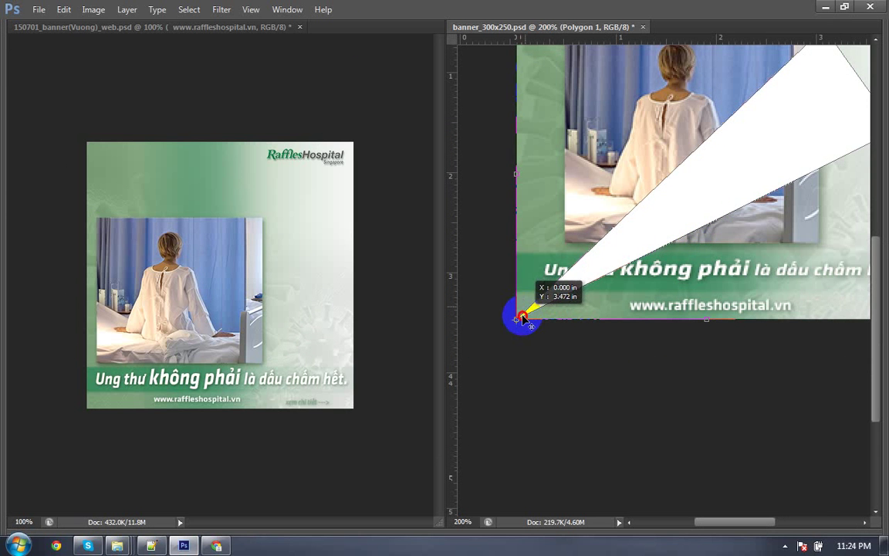
left_click_drag(686, 173, 500, 213)
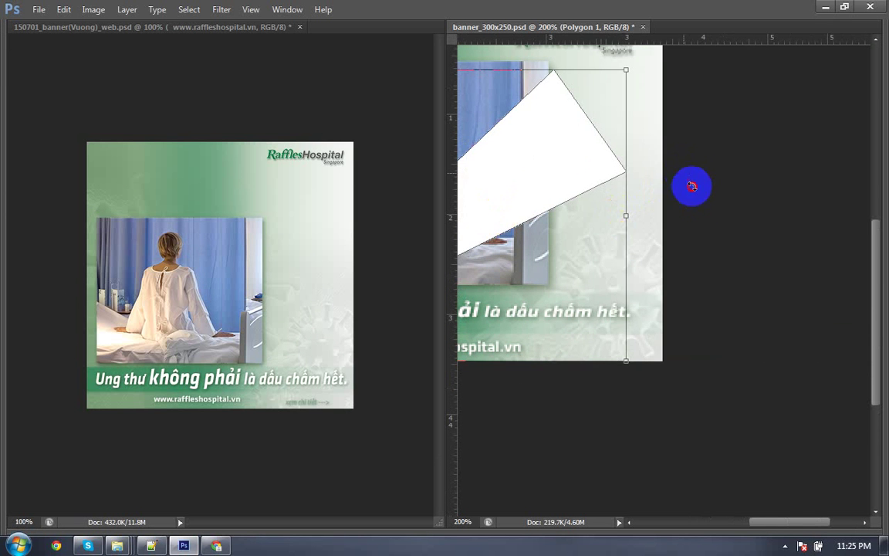
left_click_drag(690, 185, 724, 286)
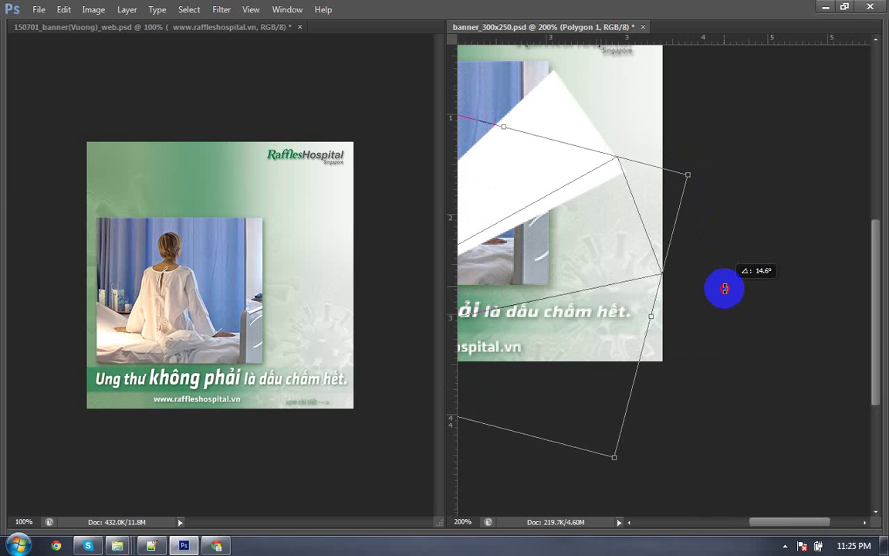
key("Return")
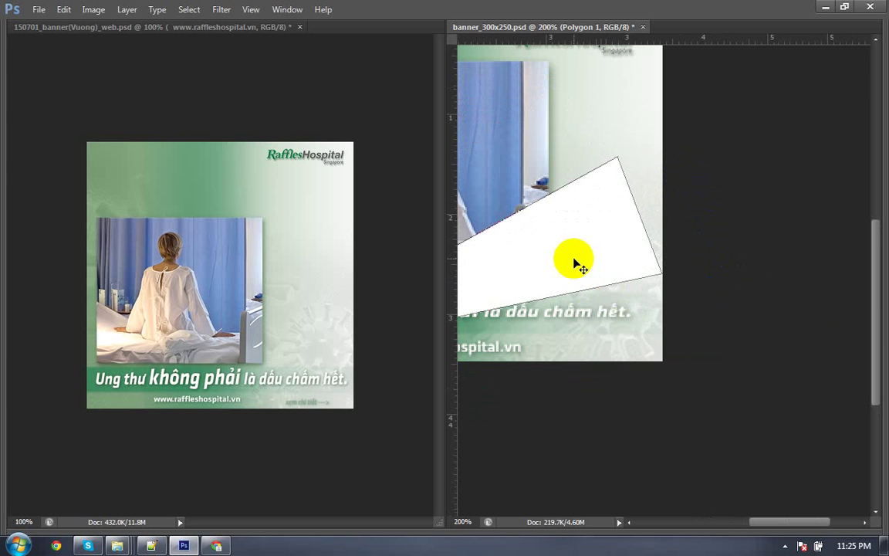
key("Tab")
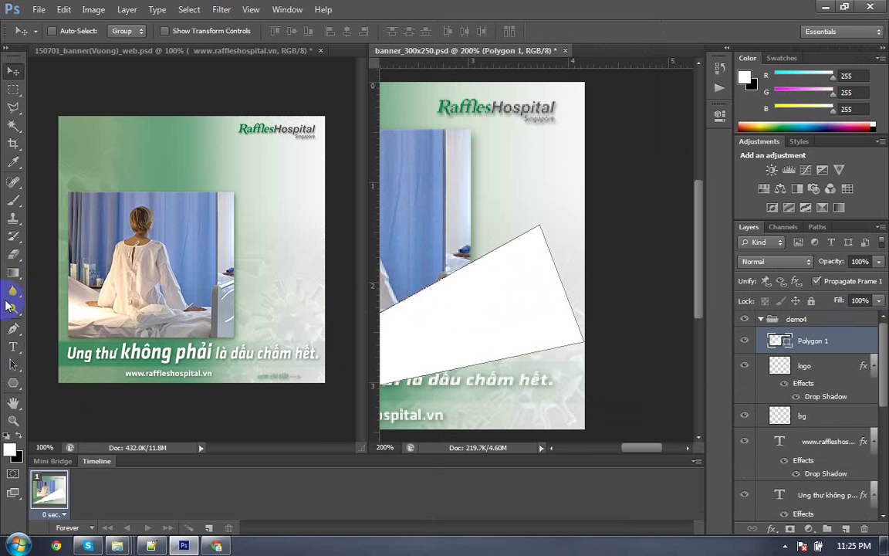
Step: Use the Add Anchor Point Tool to curve Polygon 1's right edge, then view at 100%
left_click(13, 328)
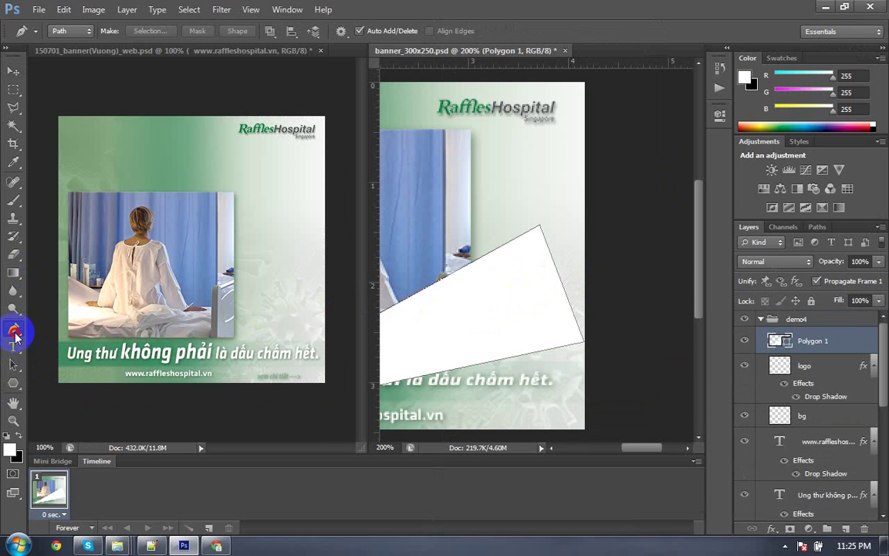
left_click_drag(15, 333, 42, 349)
left_click(47, 355)
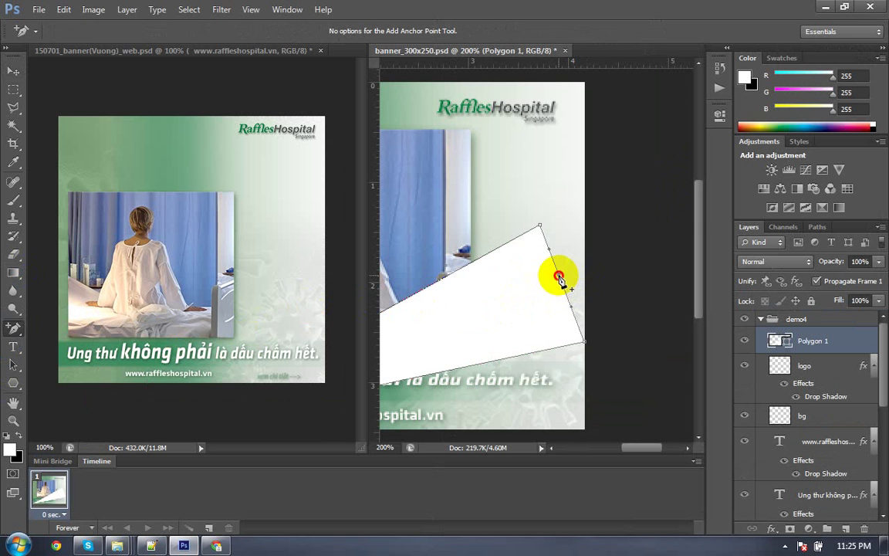
mouse_move(559, 278)
left_mouse_down()
mouse_move(580, 284)
mouse_move(561, 280)
mouse_move(526, 302)
mouse_move(538, 310)
mouse_move(512, 274)
left_mouse_up()
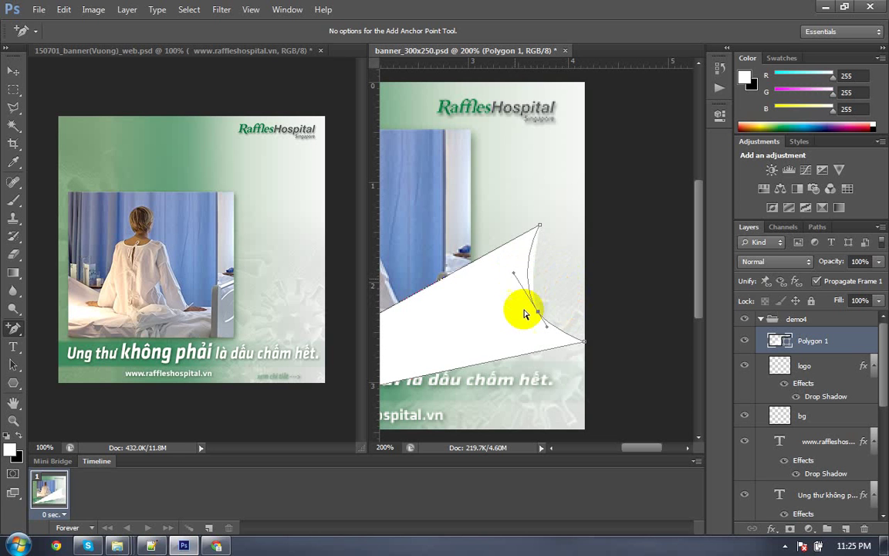
key("Return")
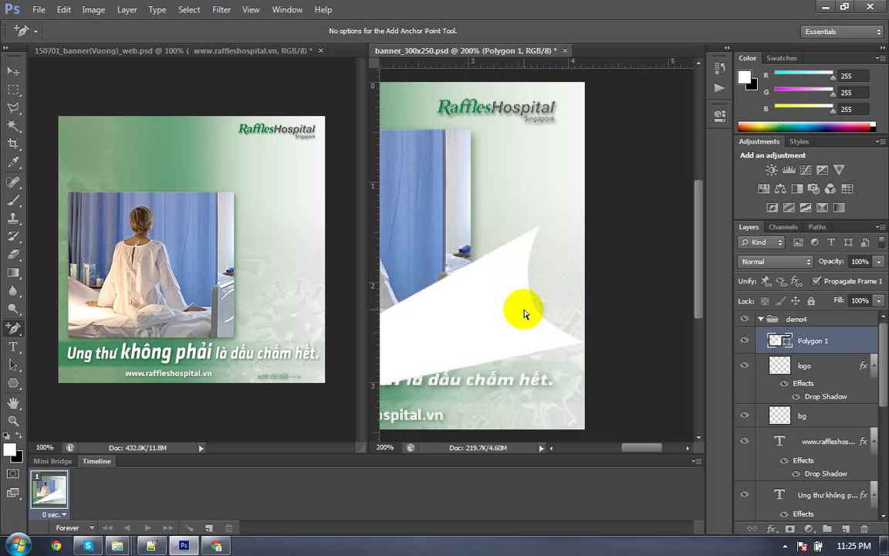
key("ctrl+minus")
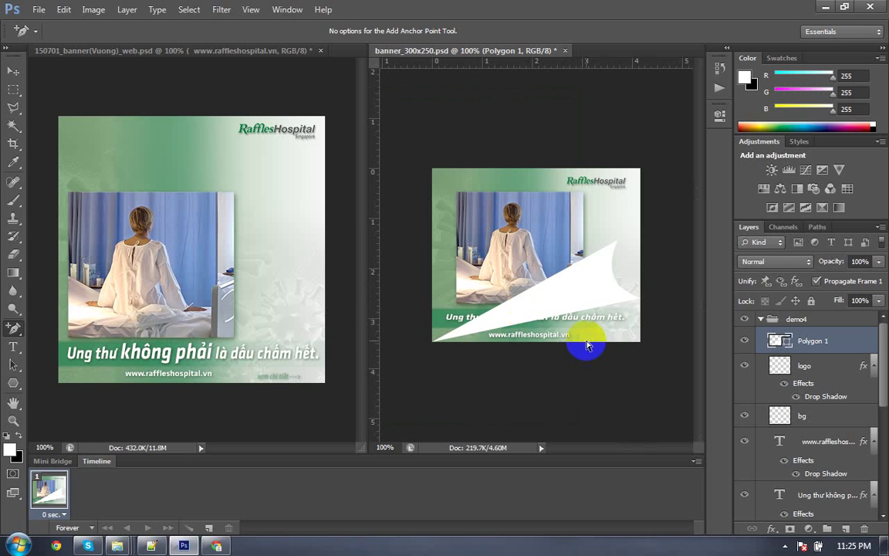
Step: Open Wide-skyscraper_160 x 600.psd and copy the Polygon 1 copy layer's style
left_click(424, 203)
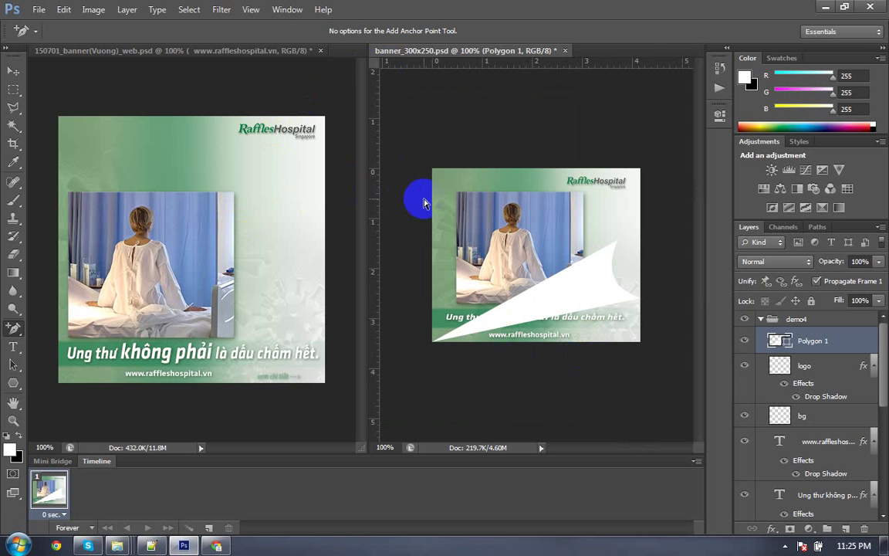
key("ctrl+o")
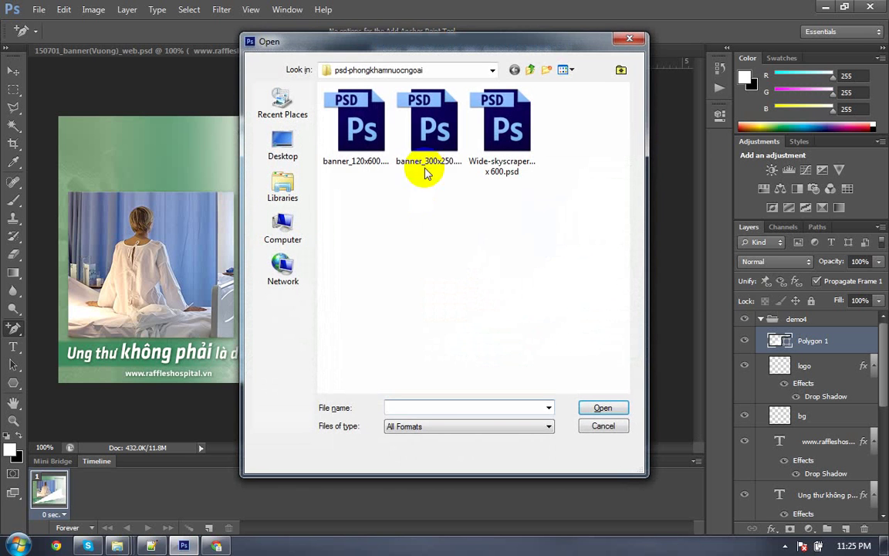
left_click(344, 143)
left_click(438, 151)
left_click(506, 166)
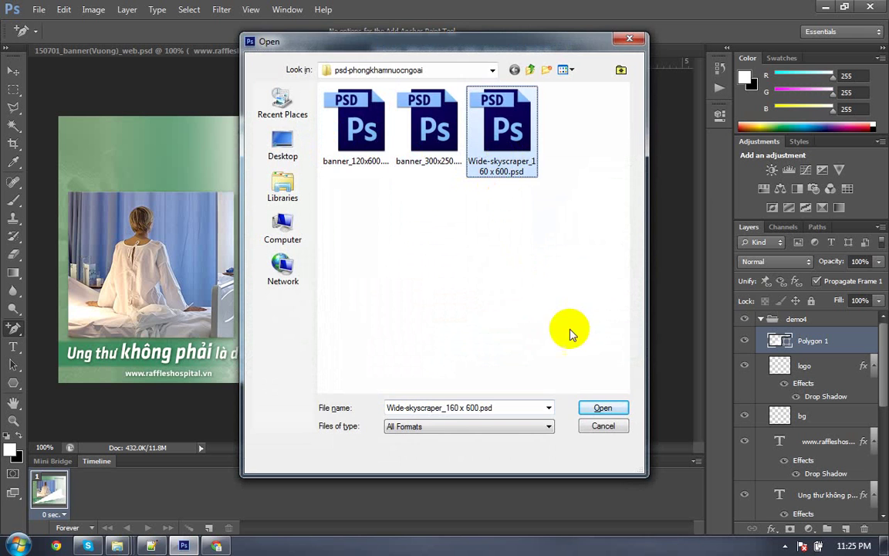
left_click(599, 408)
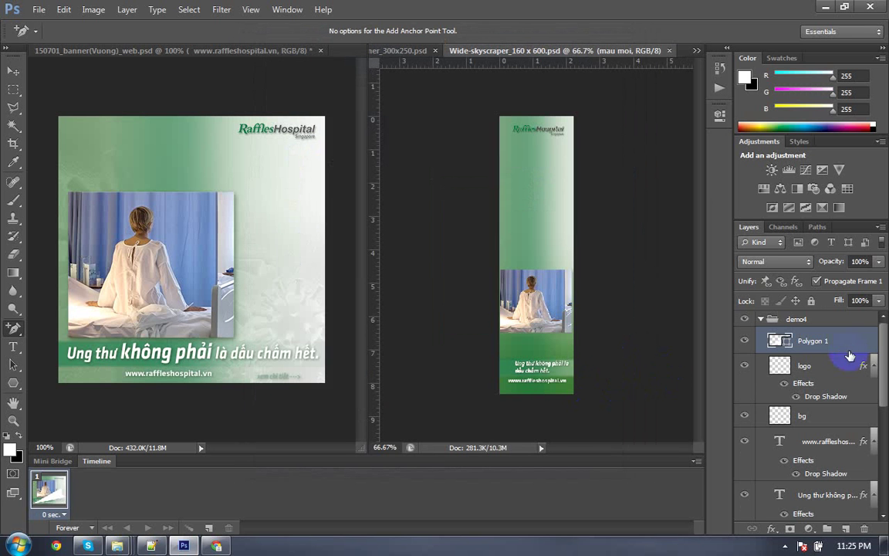
scroll(810, 403, "up", 5)
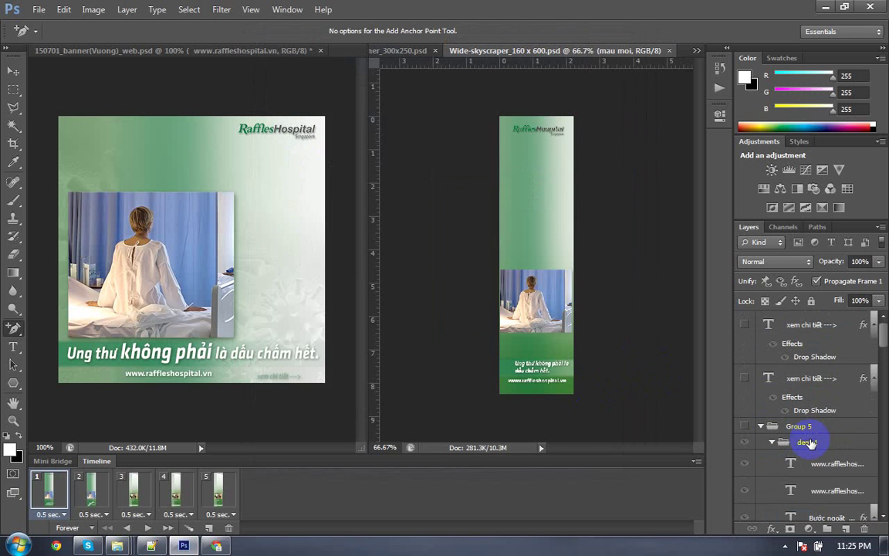
scroll(810, 442, "down", 3)
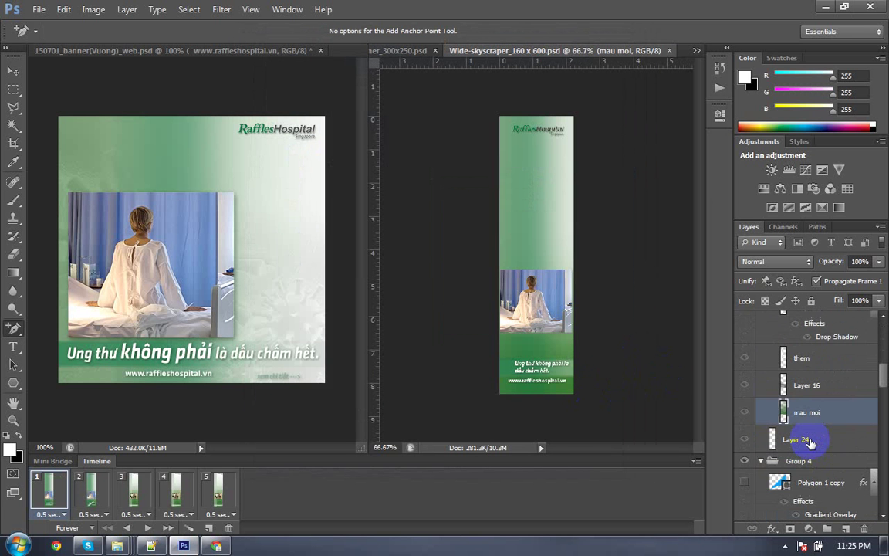
left_click(811, 482)
right_click(811, 483)
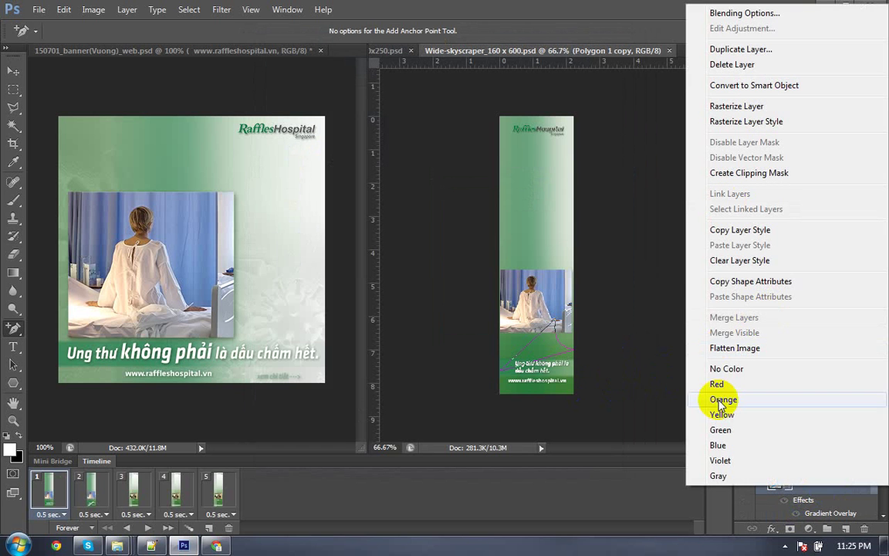
left_click(732, 231)
Step: Paste the green gradient style onto Polygon 1 in banner_300x250
key("ctrl+Tab")
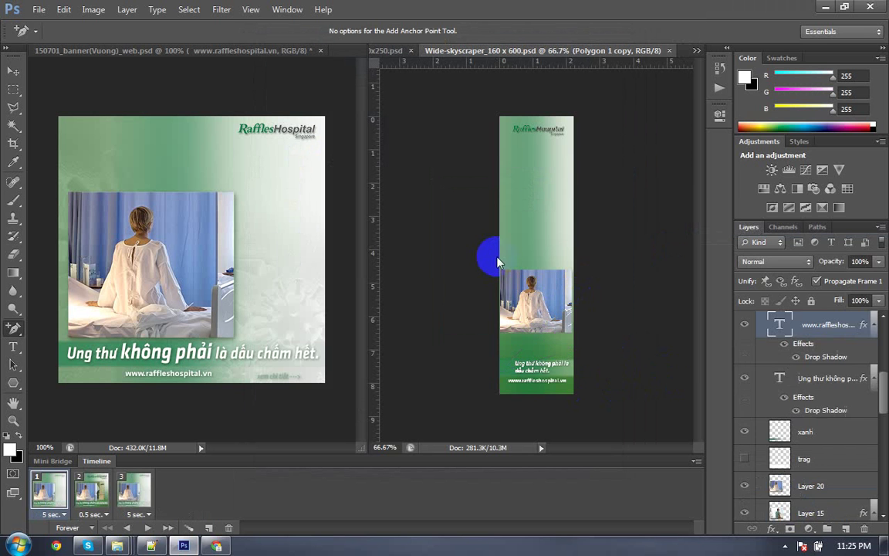
key("ctrl+Tab")
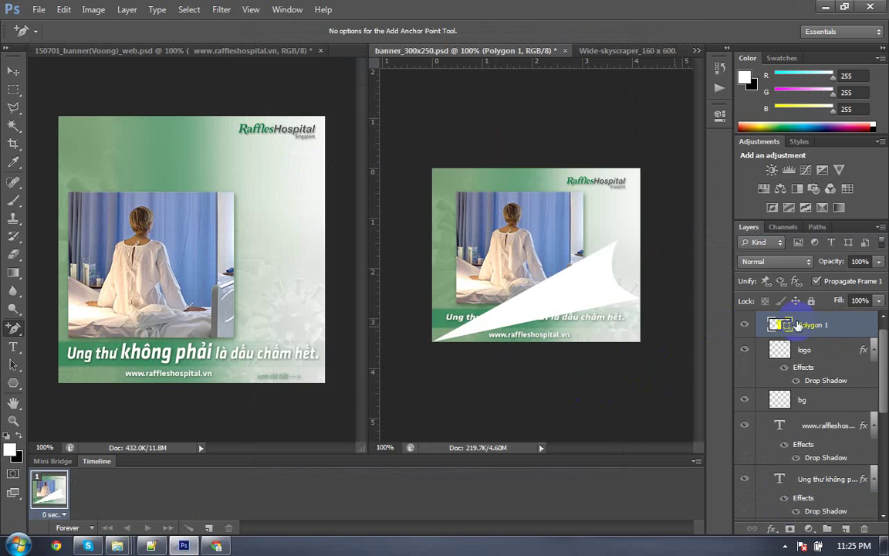
right_click(798, 330)
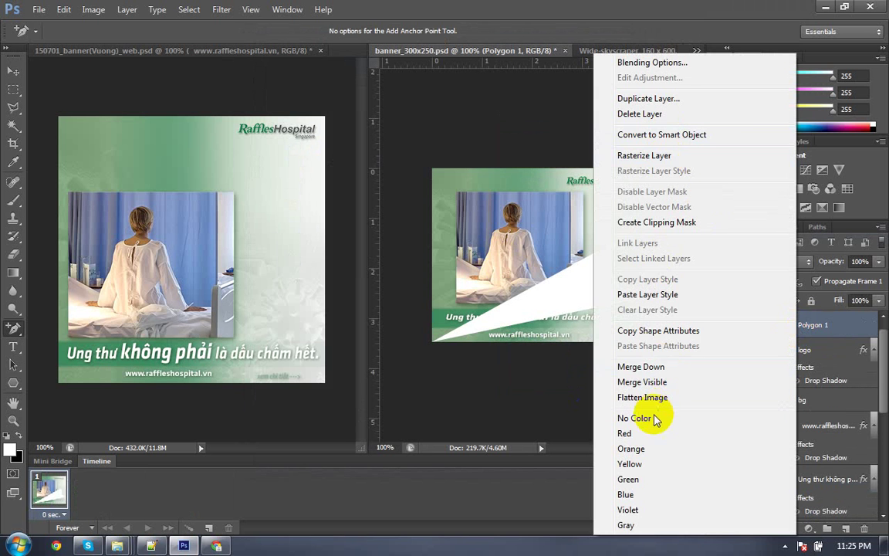
left_click(650, 294)
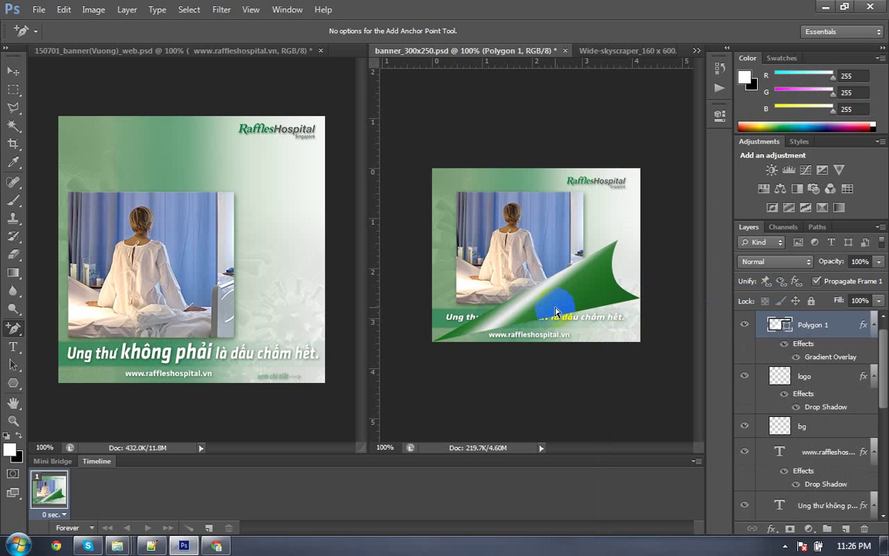
right_click(556, 312)
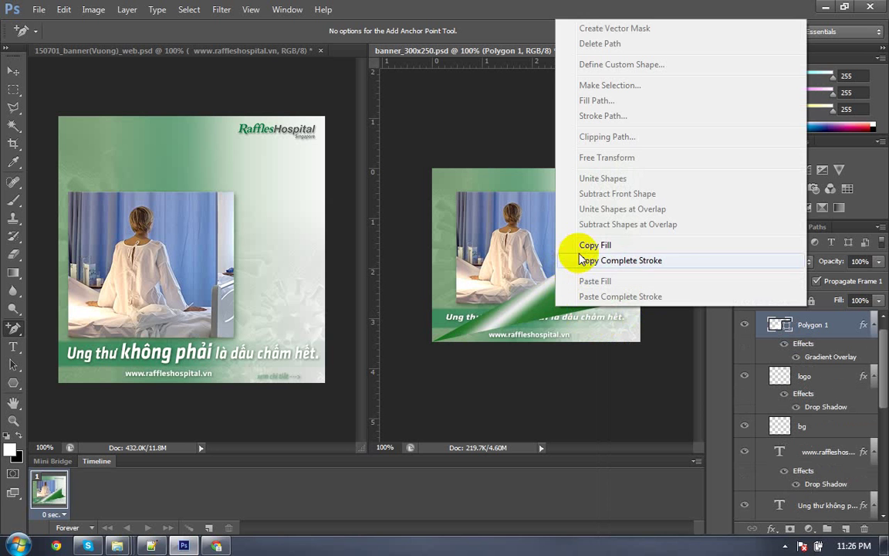
left_click(549, 303)
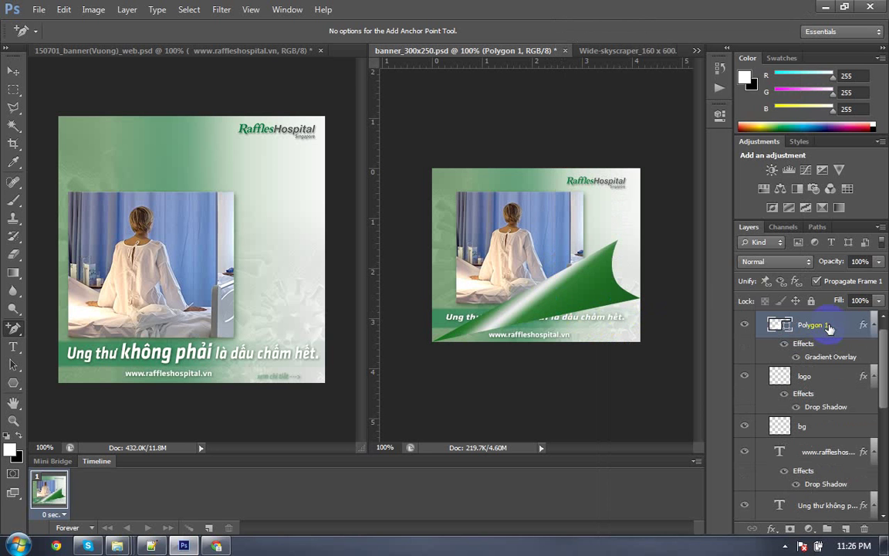
right_click(826, 324)
Step: Set Polygon 1's Gradient Overlay angle to -64°
left_click(682, 63)
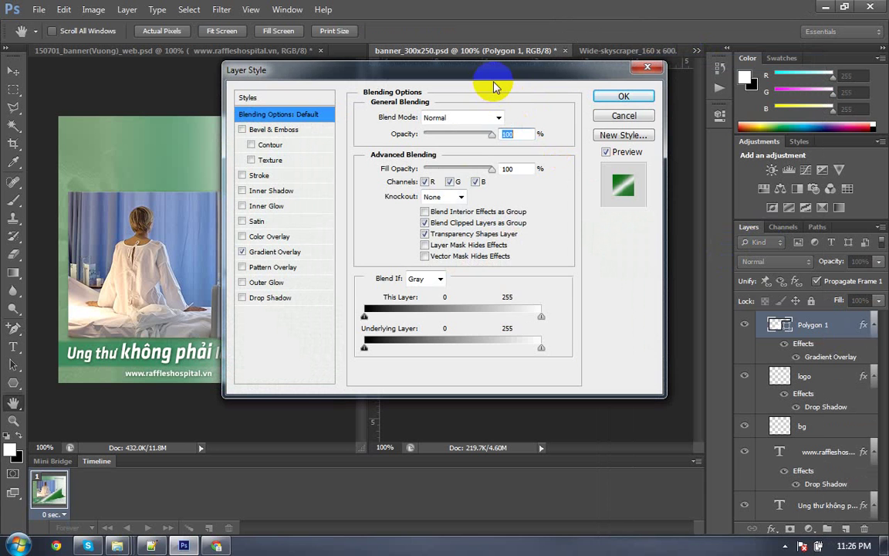
left_click(258, 251)
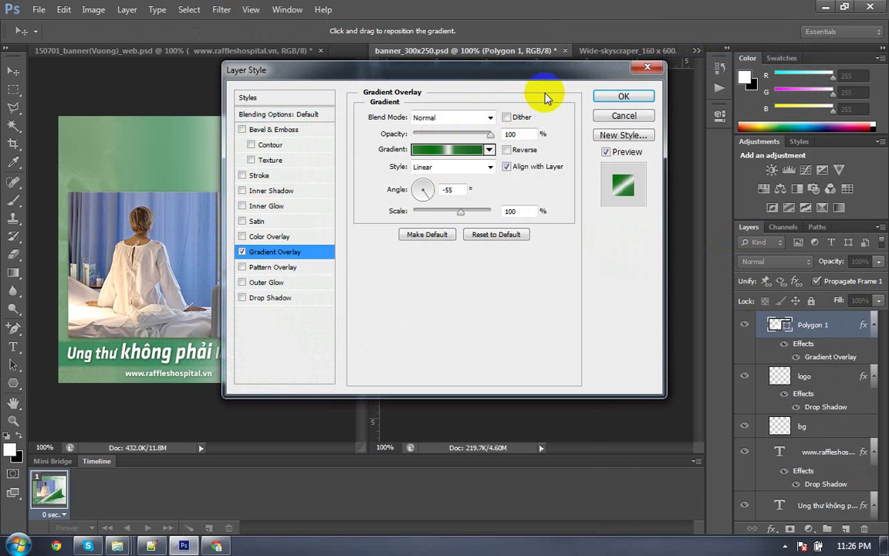
left_click_drag(525, 73, 569, 321)
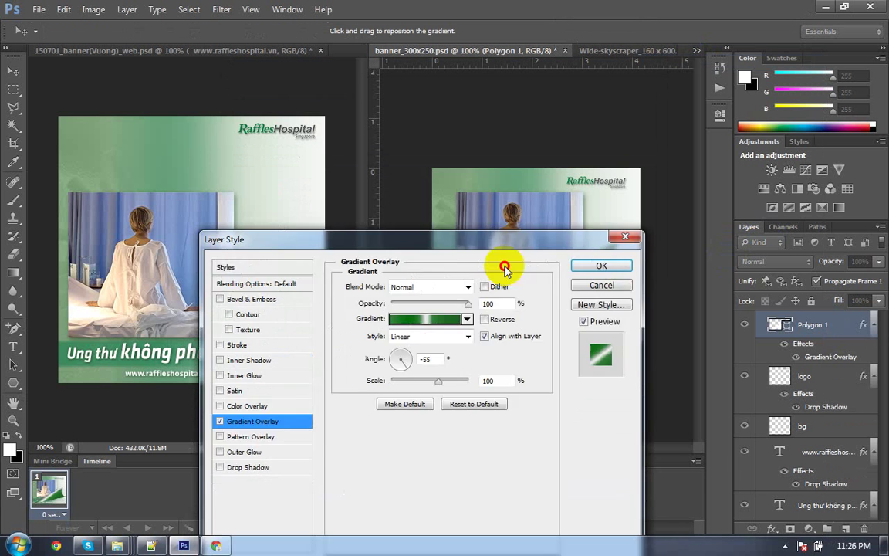
left_click(491, 438)
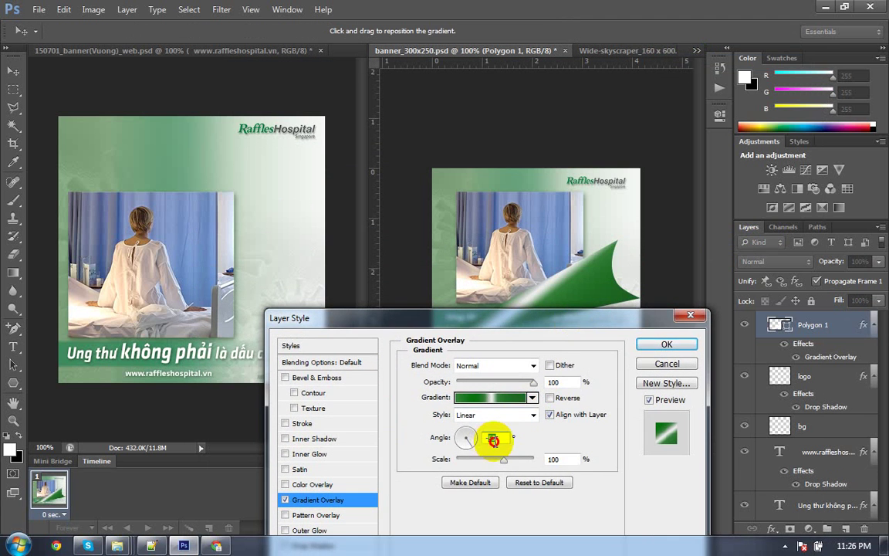
type("-25")
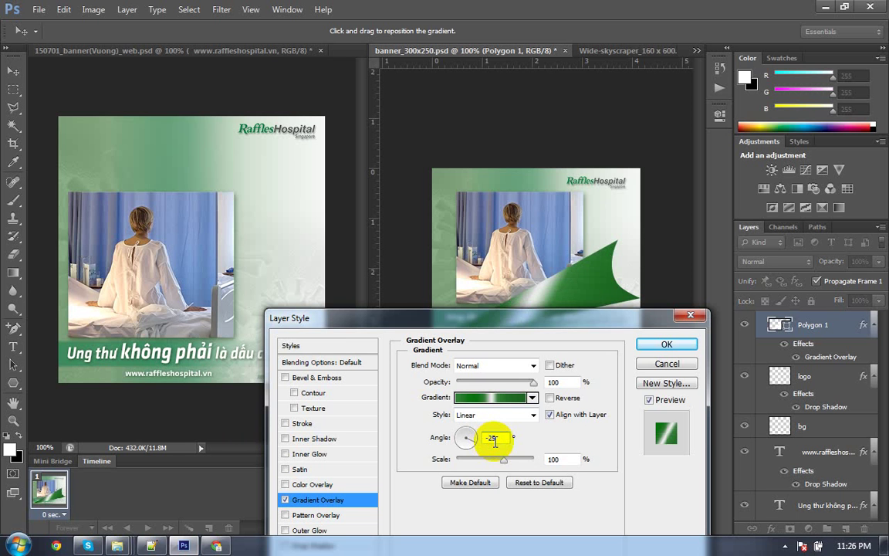
type("-35")
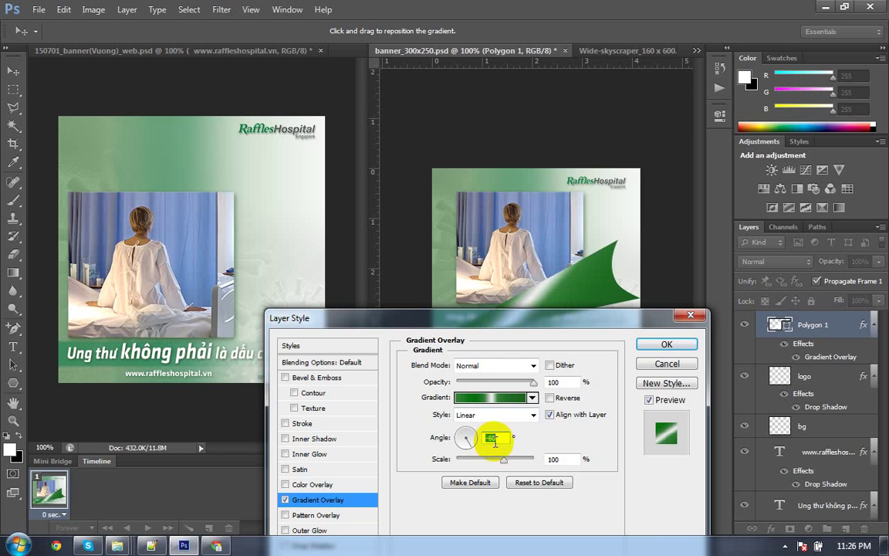
type("-60")
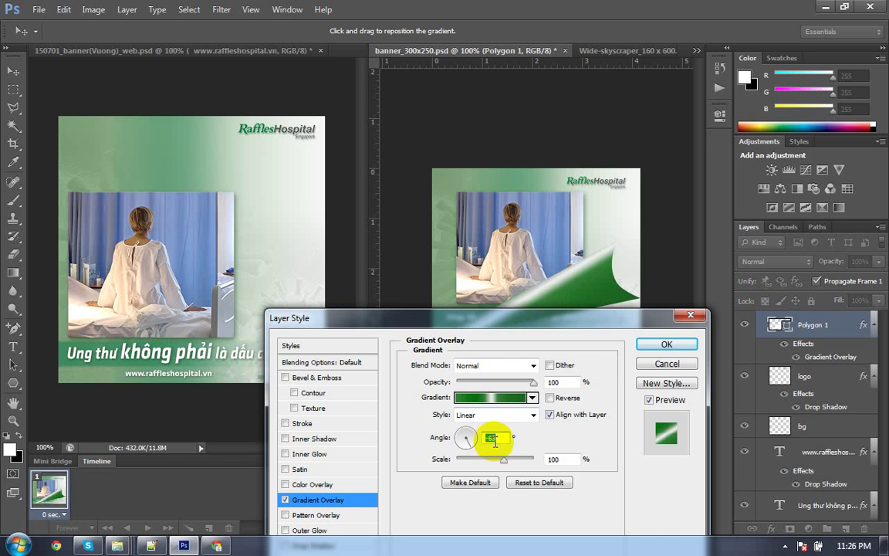
key("Up")
key("Up")
key("Down")
key("Down")
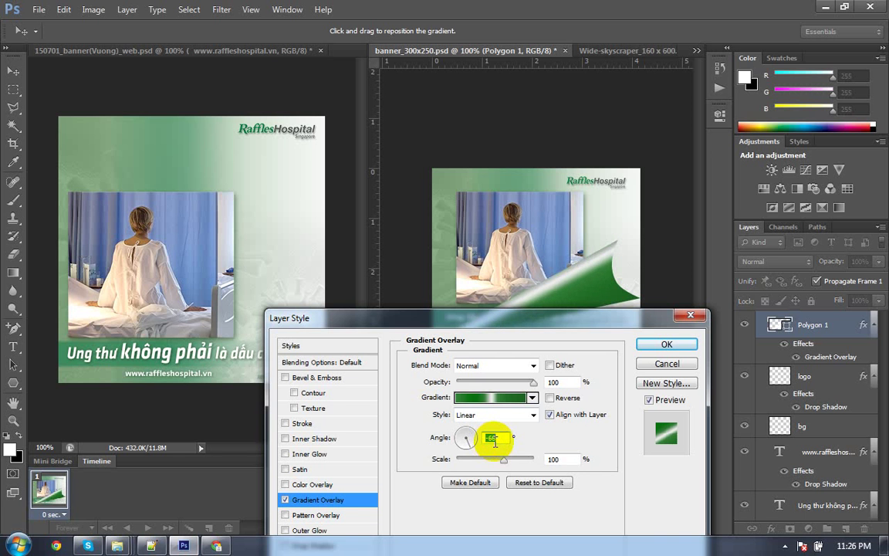
key("Down")
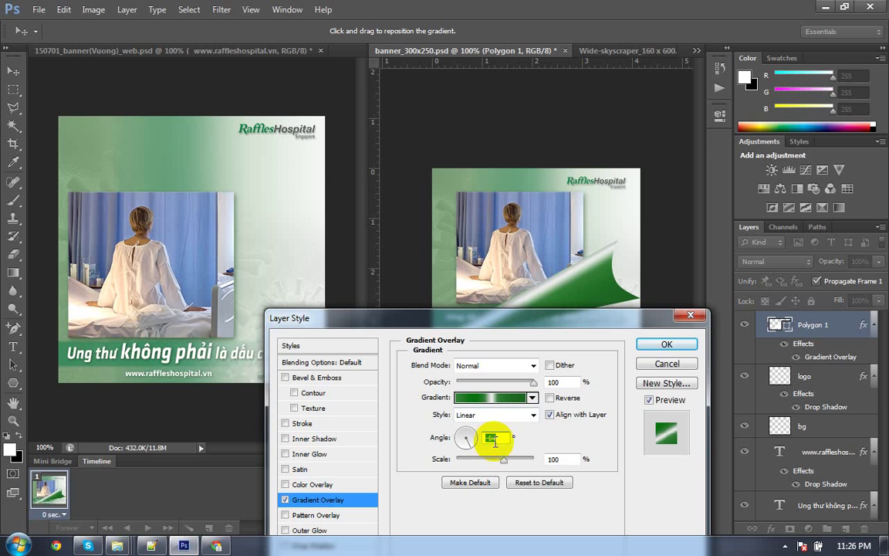
key("Return")
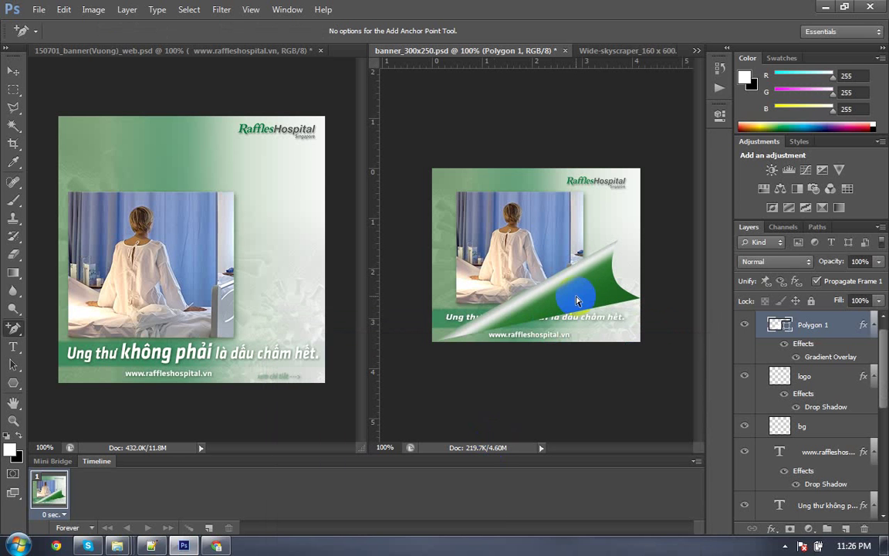
Step: Reopen Polygon 1's Gradient Overlay and raise its Scale to 150%
right_click(827, 333)
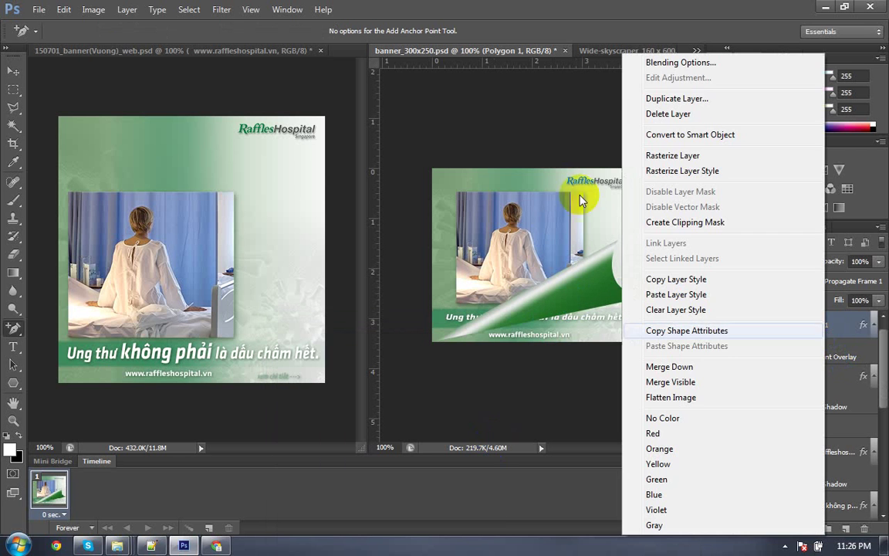
left_click(691, 63)
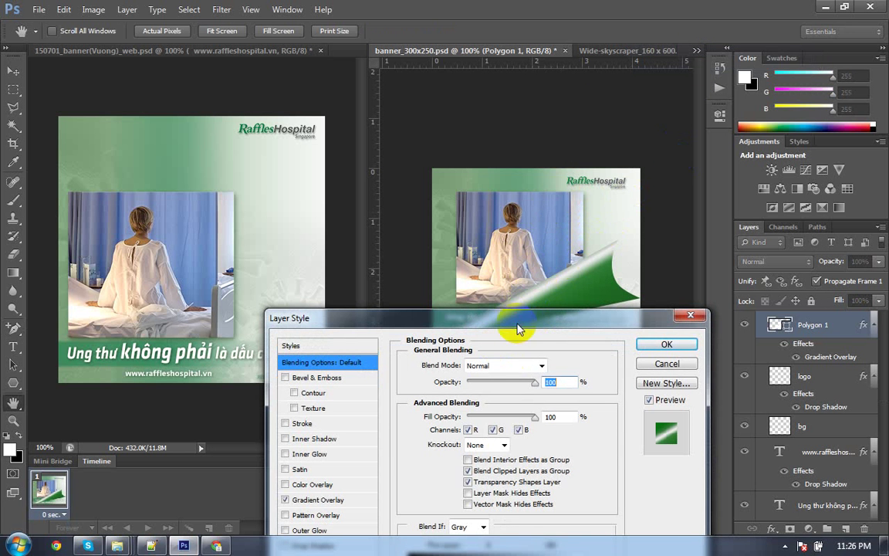
left_click_drag(520, 323, 276, 133)
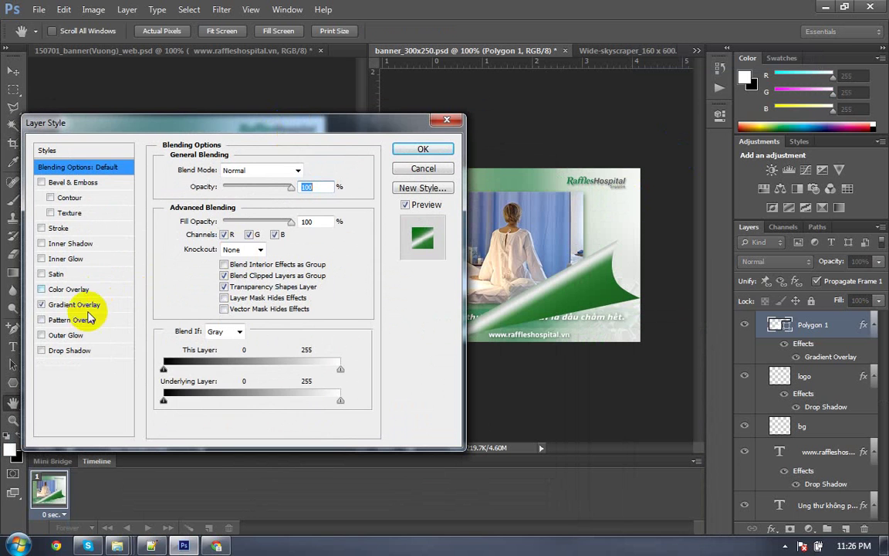
left_click(81, 305)
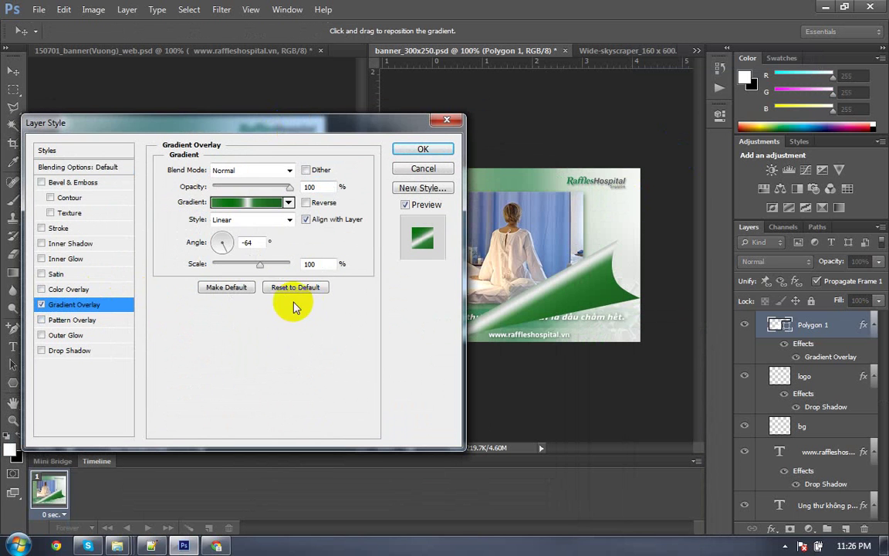
left_click(247, 264)
left_click_drag(261, 265, 307, 276)
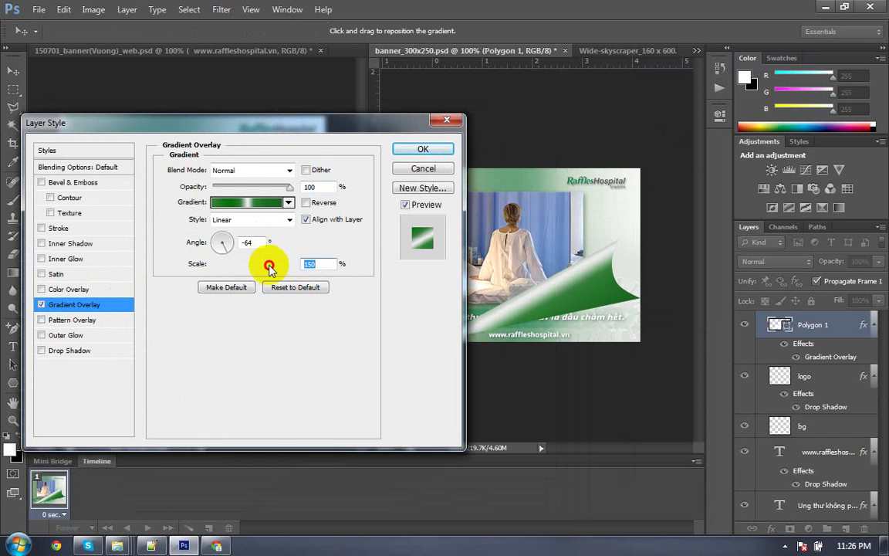
Step: Move the gradient's green and highlight stops to about 45–50% and apply the style
left_click(241, 206)
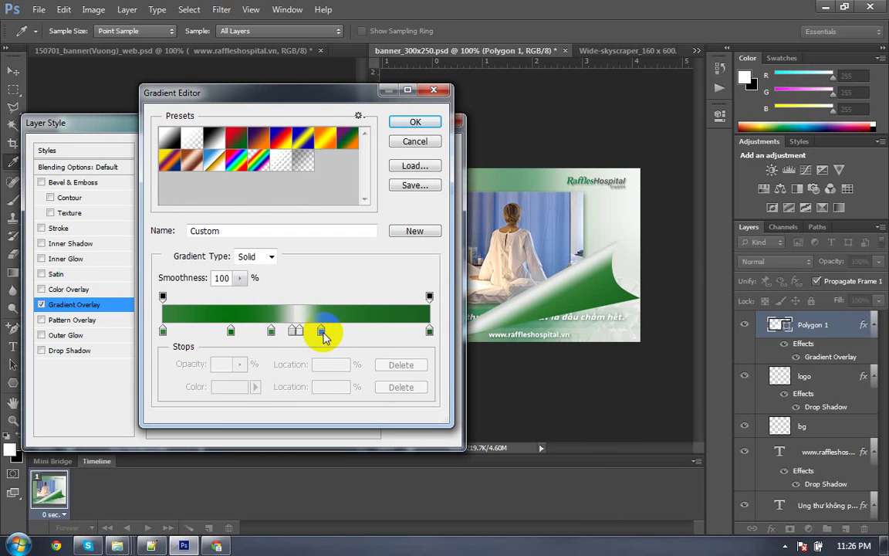
mouse_move(323, 333)
left_mouse_down()
mouse_move(344, 337)
mouse_move(320, 337)
left_mouse_up()
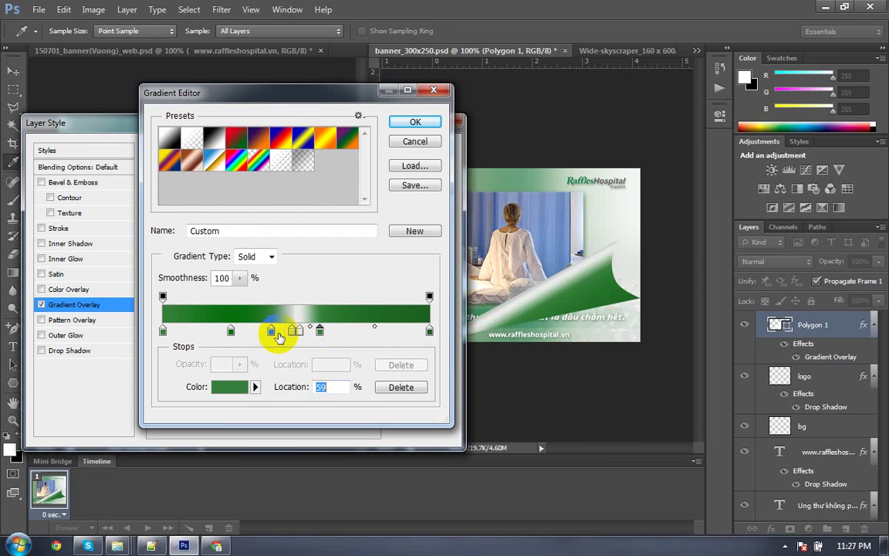
left_click_drag(278, 335, 286, 338)
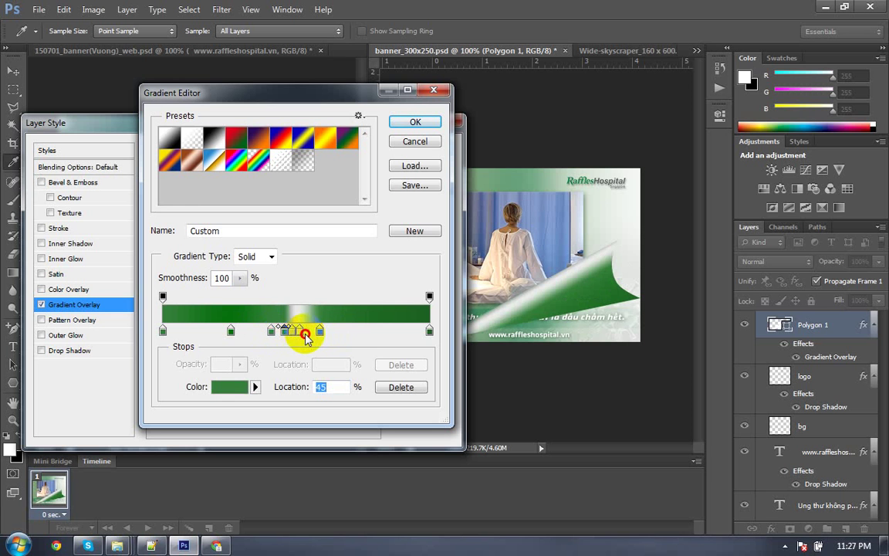
left_click(300, 334)
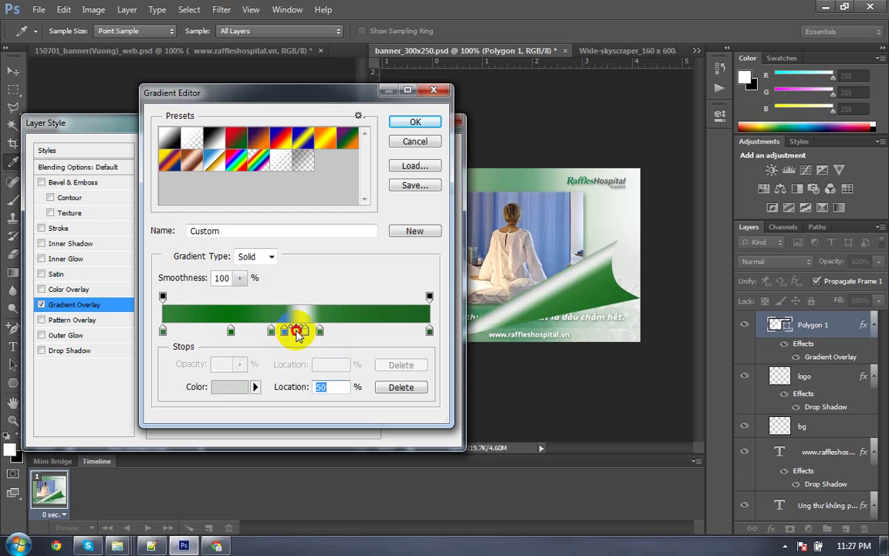
left_click(412, 123)
left_click(421, 149)
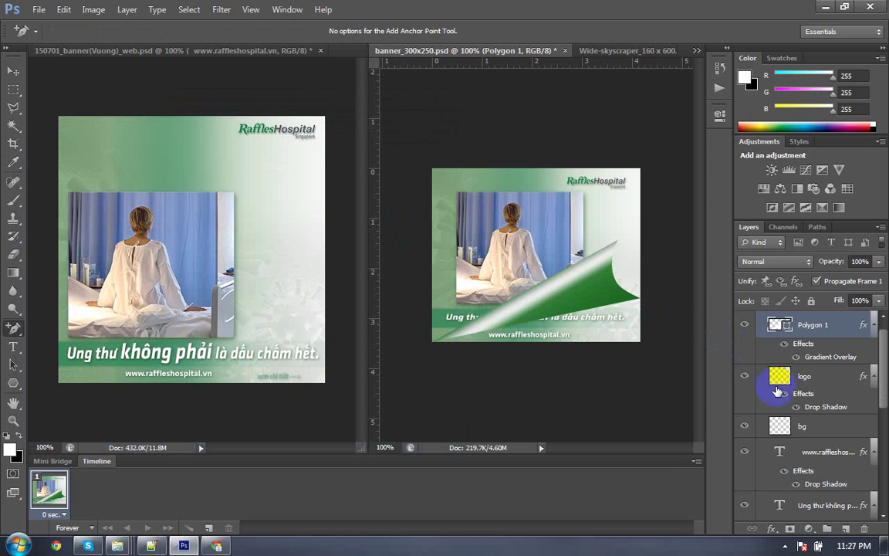
Step: Select the logo through trag layers and stamp them into a merged Layer 21
left_click(802, 394)
scroll(802, 394, "down", 2)
scroll(799, 391, "down", 2)
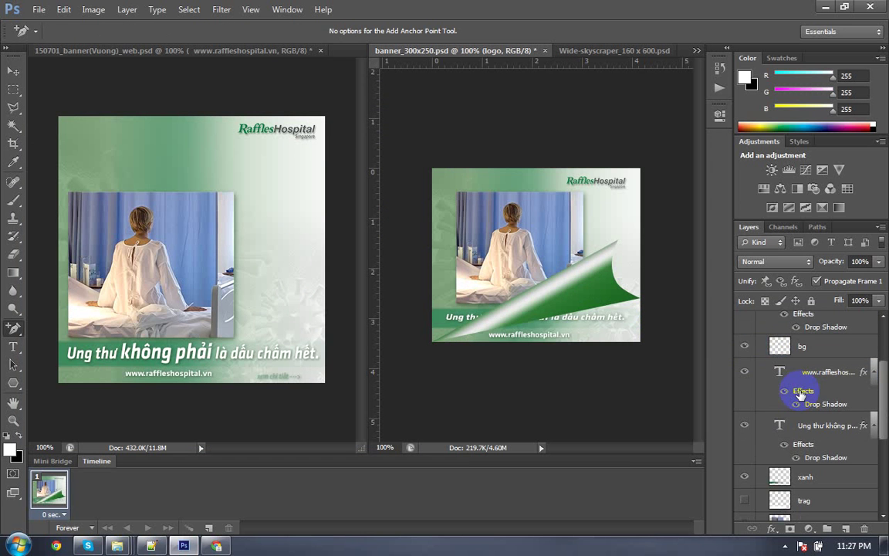
scroll(772, 460, "down", 2)
scroll(799, 472, "down", 1)
scroll(800, 467, "down", 3)
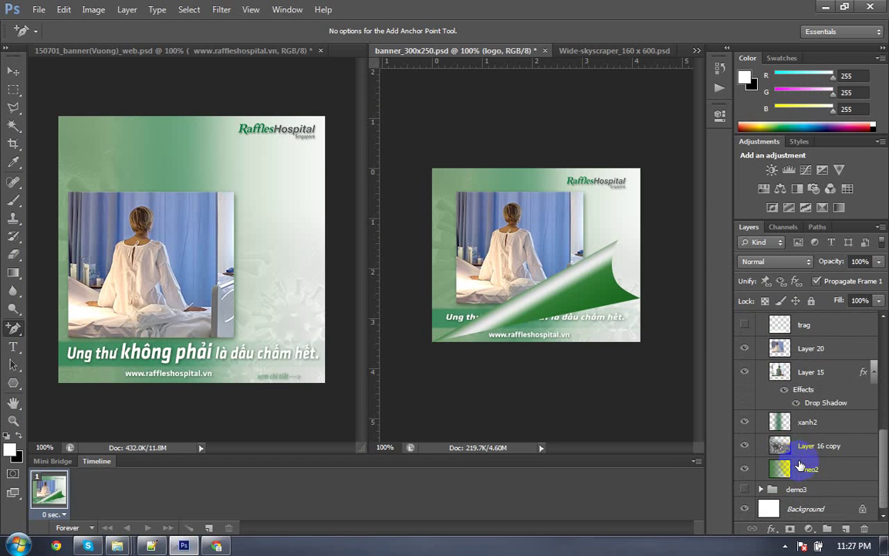
left_click(799, 468, "shift")
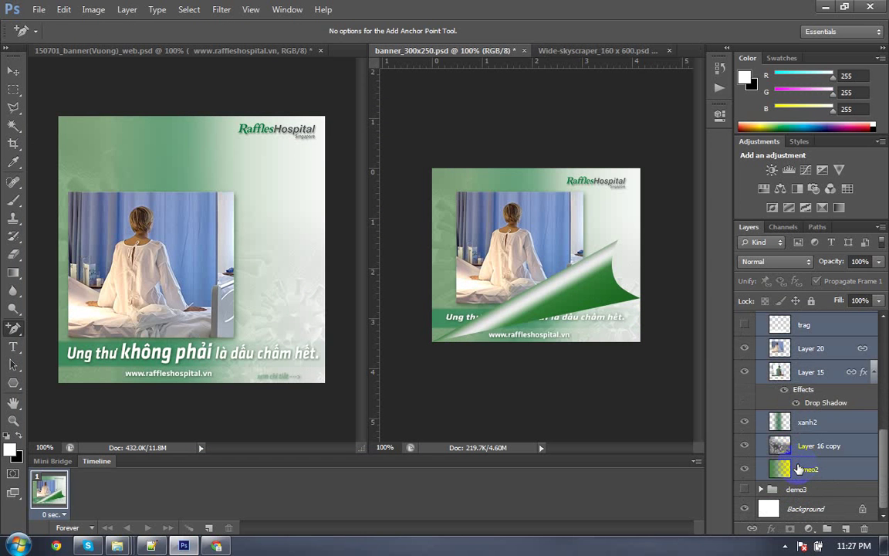
key("ctrl+alt+shift+e")
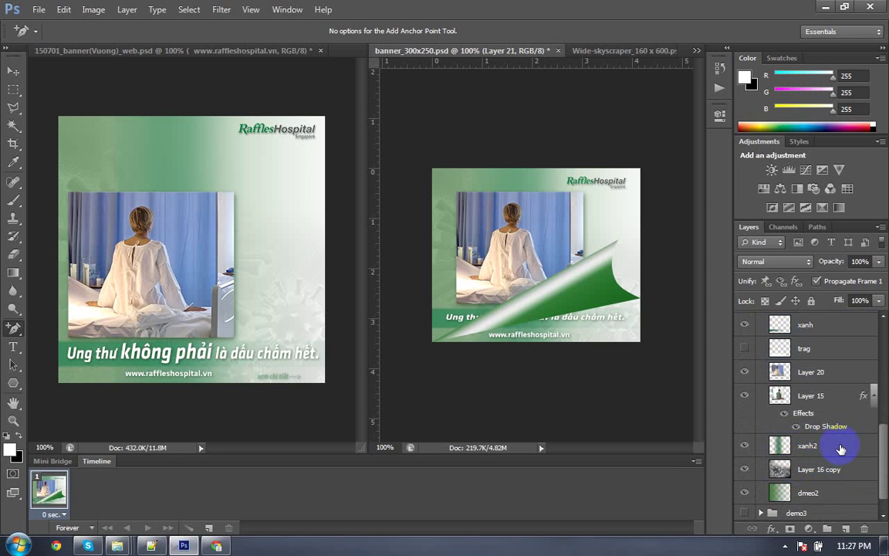
Step: Delete Layer 21, step back through history to restore it, and reshow the page-curl polygon
scroll(841, 449, "up", 3)
scroll(841, 452, "up", 1)
scroll(841, 456, "up", 1)
scroll(826, 444, "up", 1)
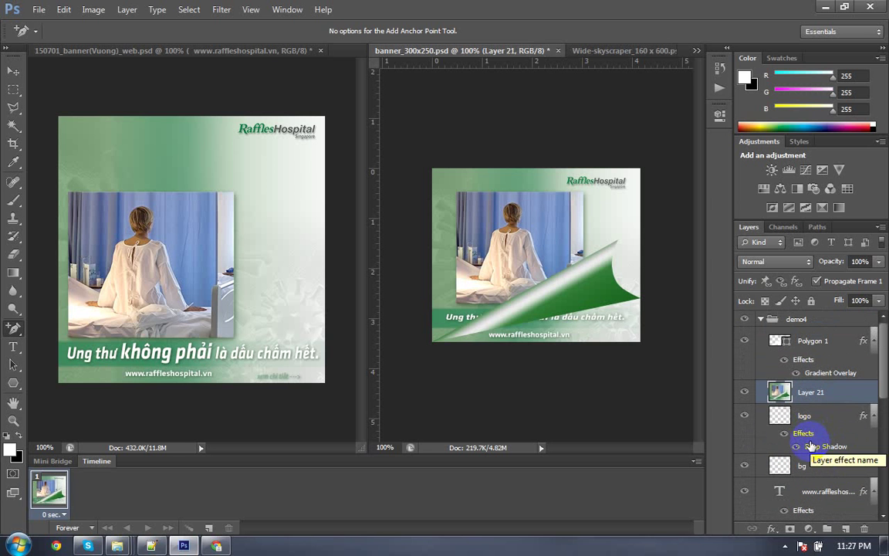
key("Delete")
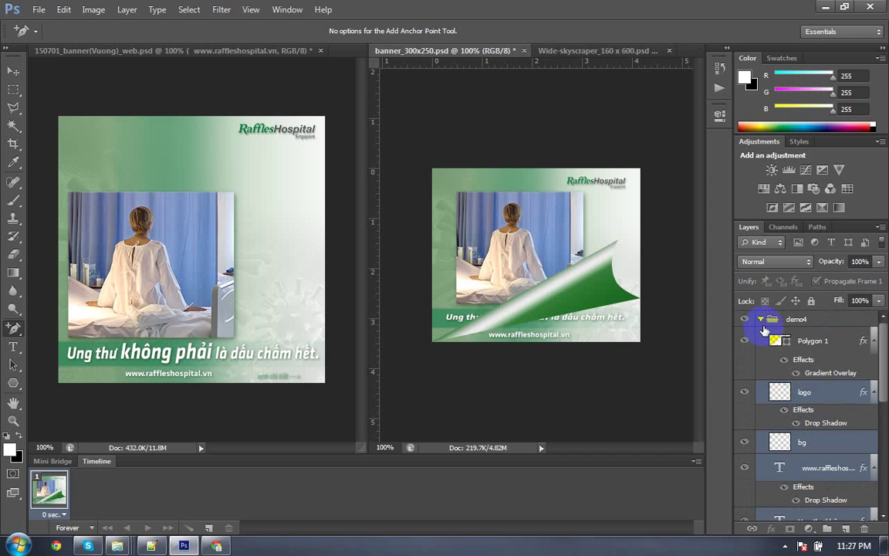
left_click(745, 340)
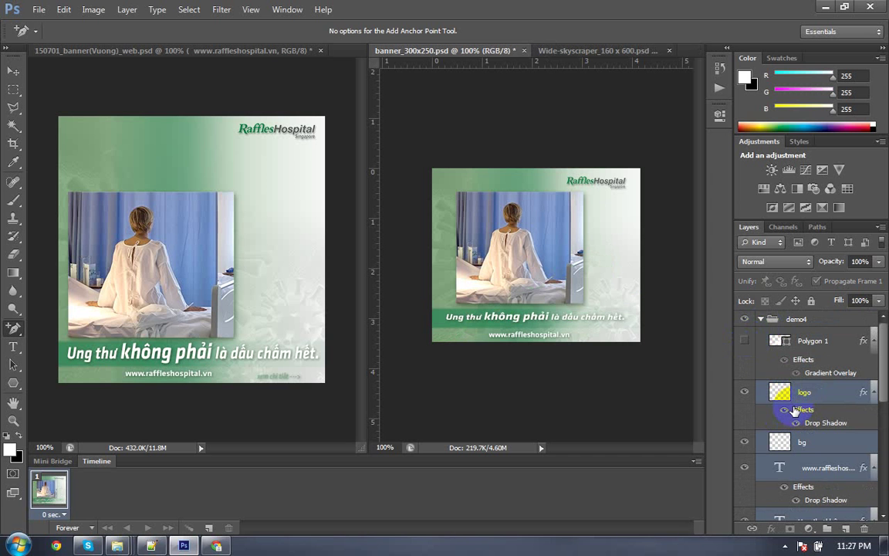
key("F12")
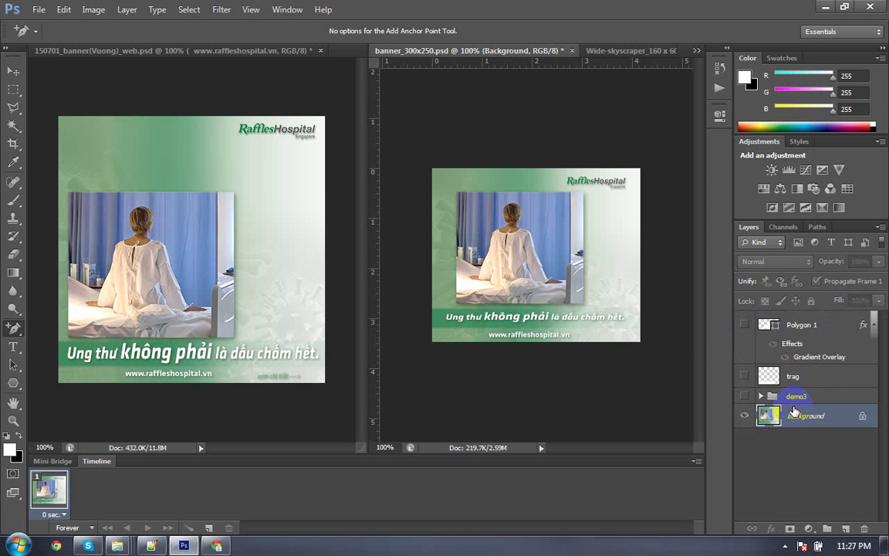
key("ctrl+z")
key("ctrl+alt+z")
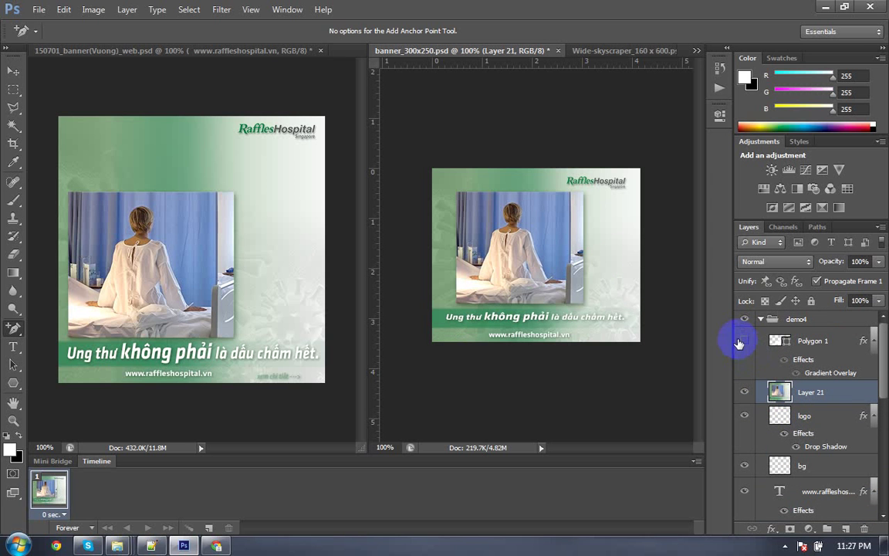
left_click(744, 341)
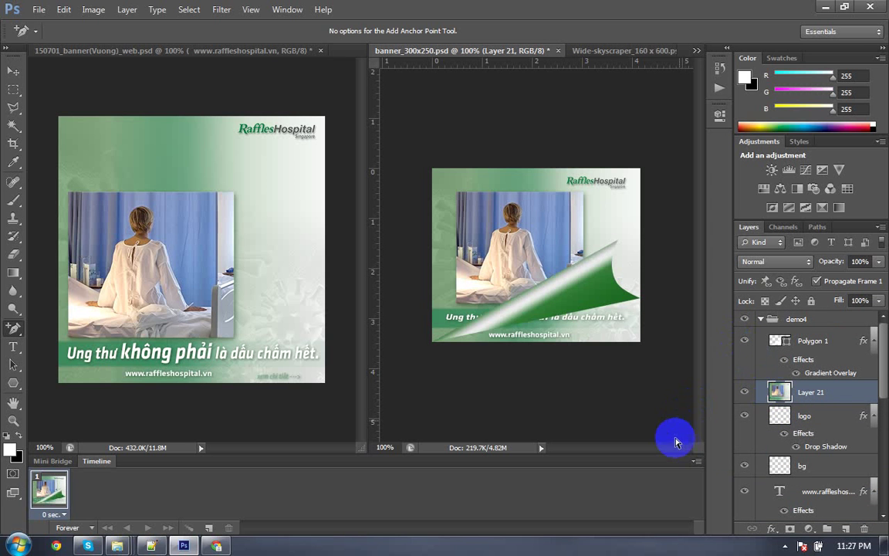
Step: Merge the logo-to-trag artwork layers into one hidden logo layer, then select Layer 21
left_click(780, 417)
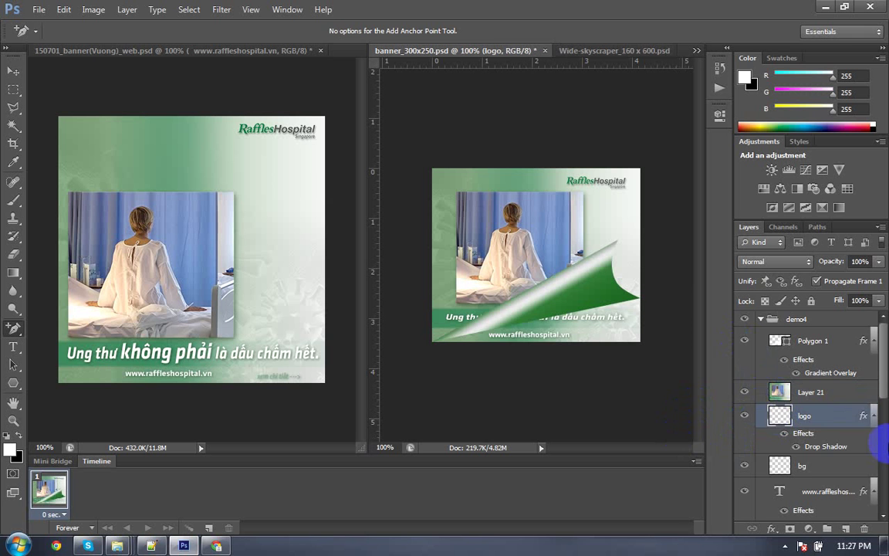
scroll(862, 405, "down", 3)
scroll(855, 430, "down", 2)
scroll(855, 430, "down", 2)
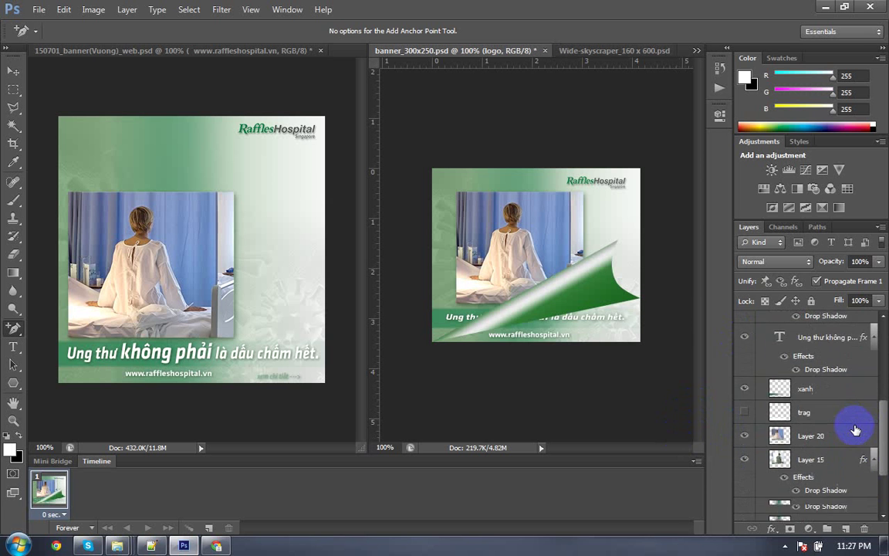
scroll(856, 428, "down", 2)
scroll(833, 440, "down", 1)
left_click(812, 468, "shift")
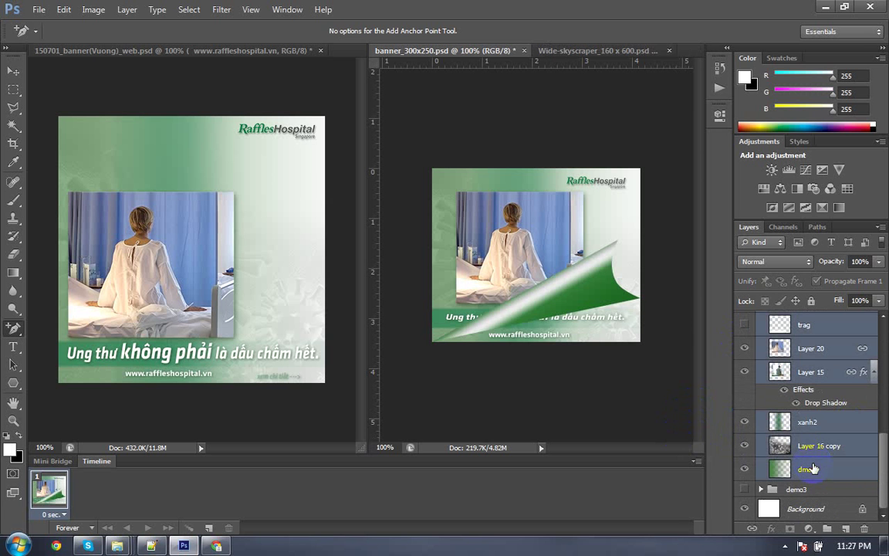
right_click(811, 466)
left_click(658, 368)
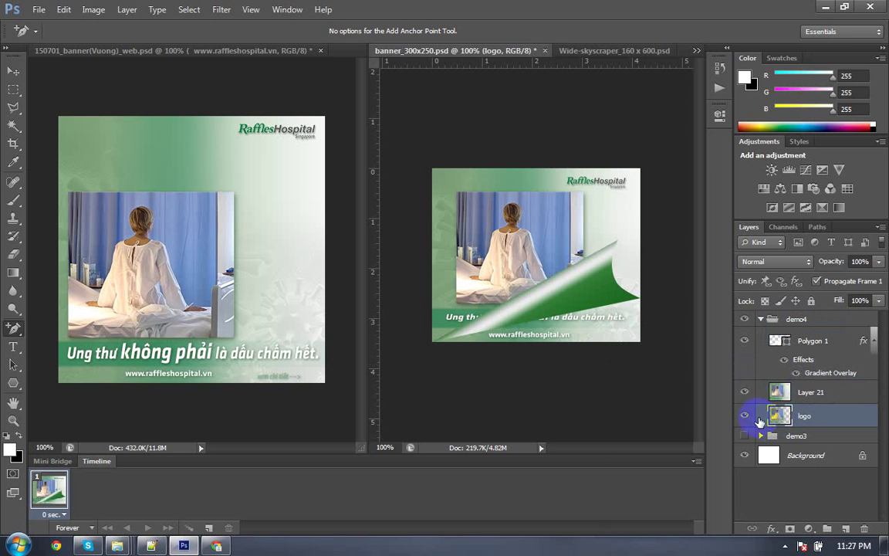
left_click(745, 416)
left_click(795, 391)
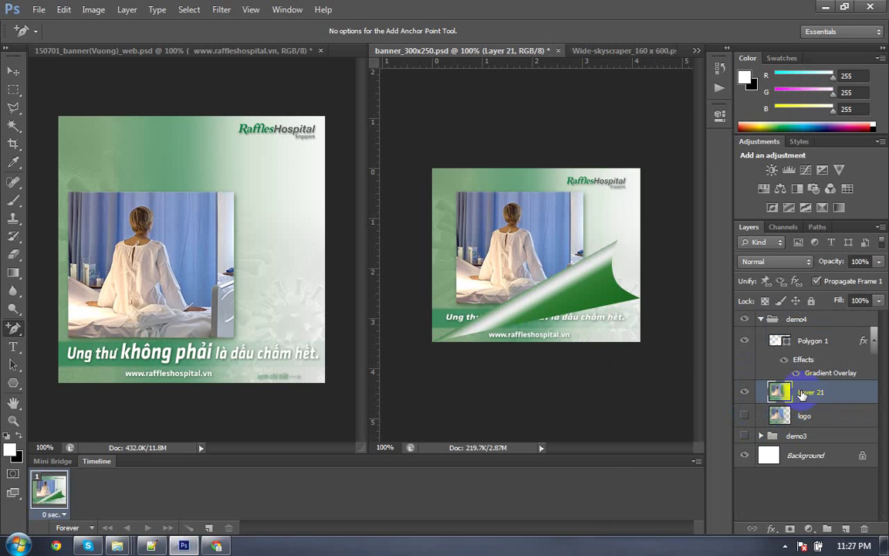
key("p")
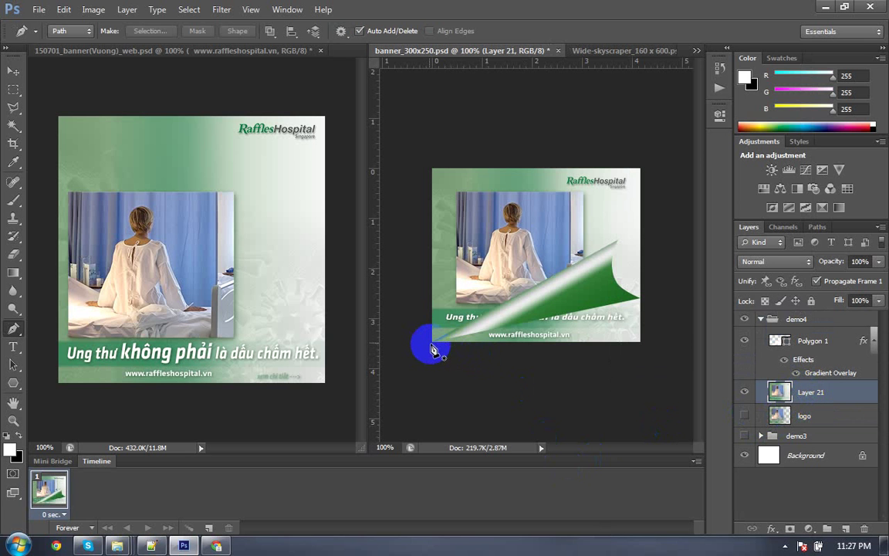
Step: Turn the curl path into a selection, clear it to white on Layer 21, and save
scroll(432, 348, "up", 1)
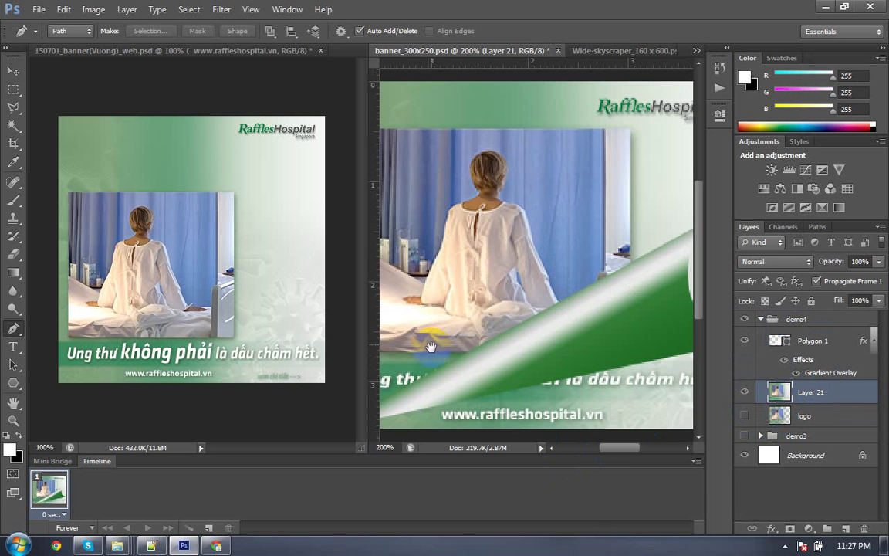
left_click_drag(431, 347, 532, 293)
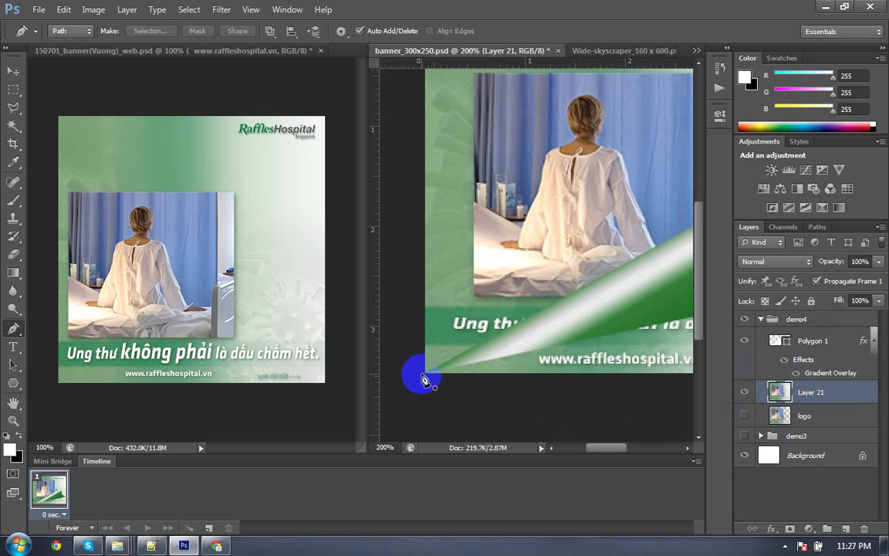
scroll(417, 339, "right", 5)
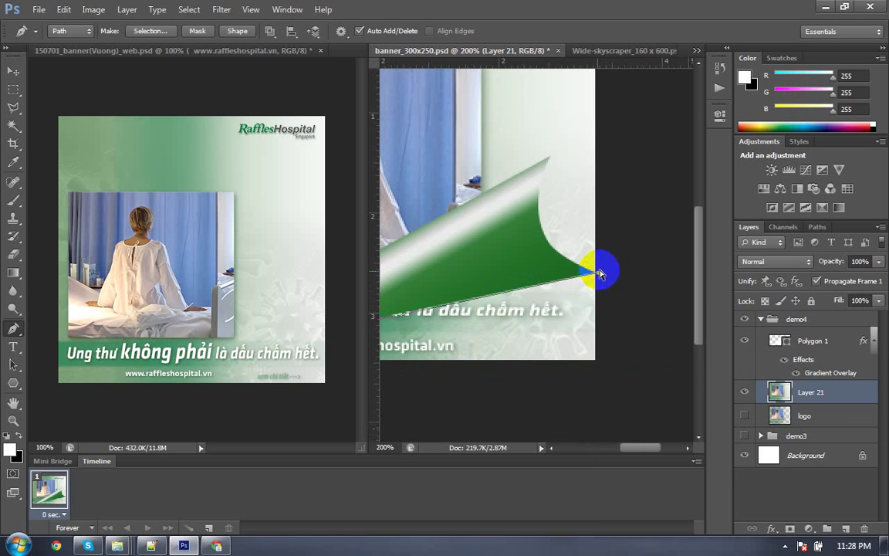
scroll(648, 301, "down", 3)
scroll(655, 332, "down", 1)
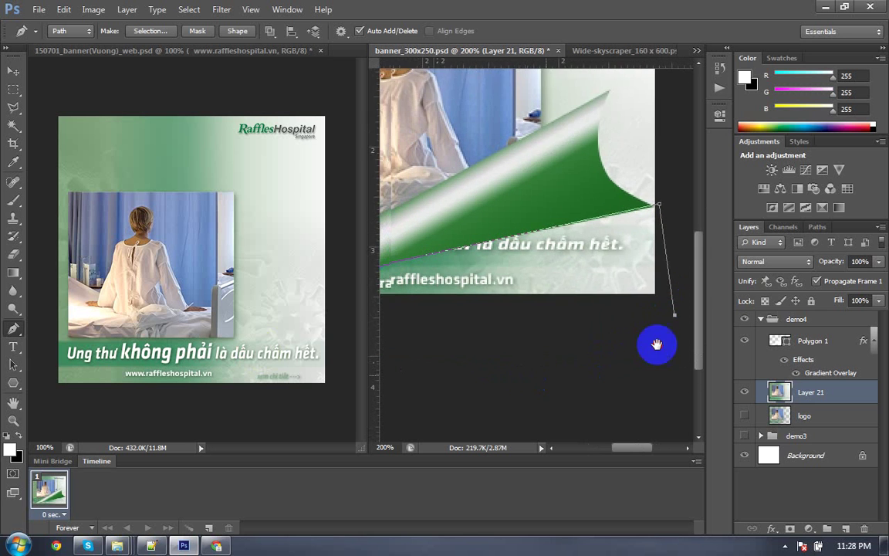
scroll(587, 353, "left", 4)
key("ctrl+Return")
key("Delete")
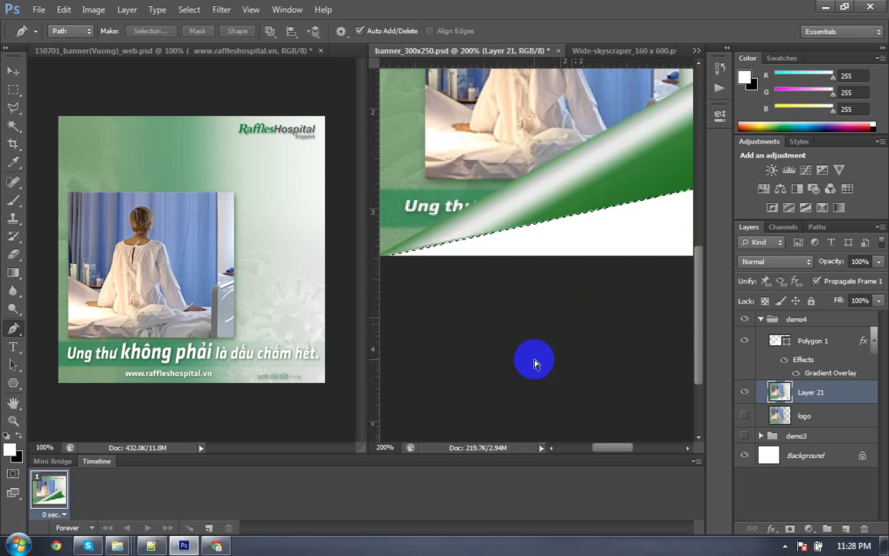
key("ctrl+plus")
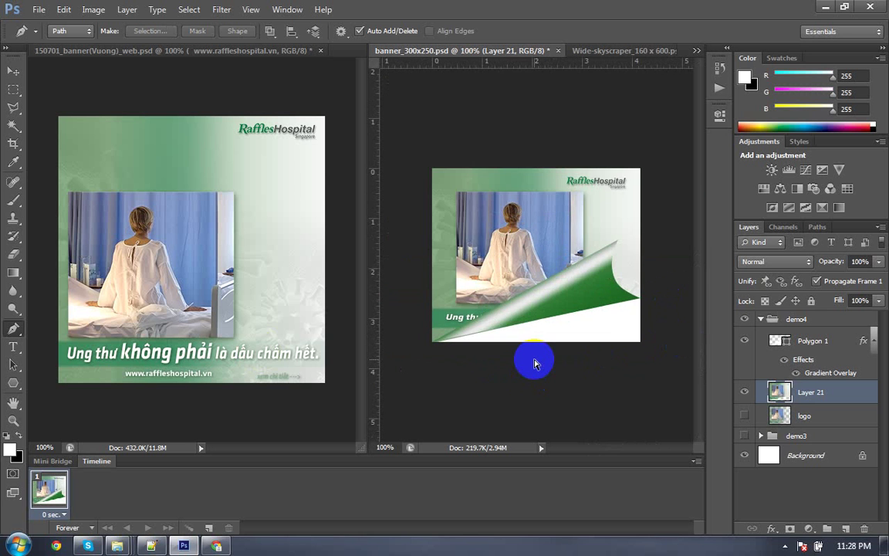
key("ctrl+s")
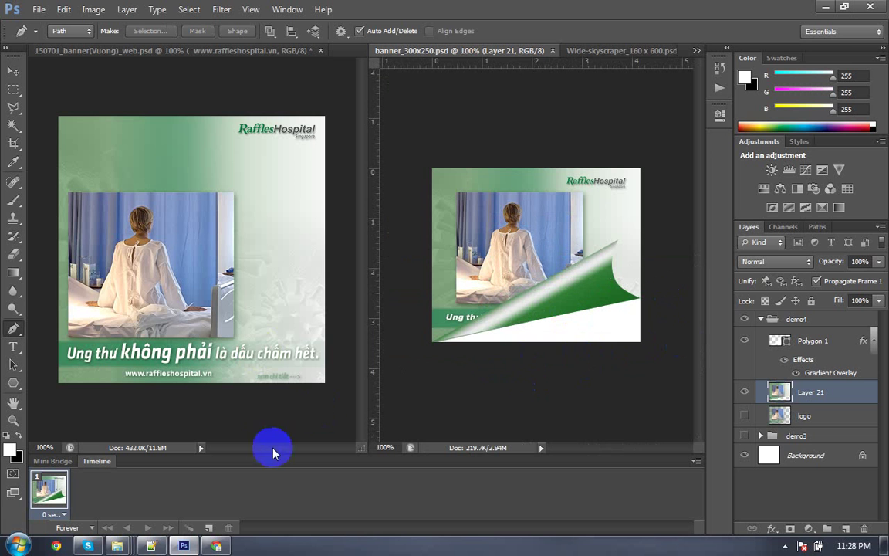
Step: Collapse and hide the demo4 group, then add a new empty Group 1
left_click(760, 321)
left_click(745, 321)
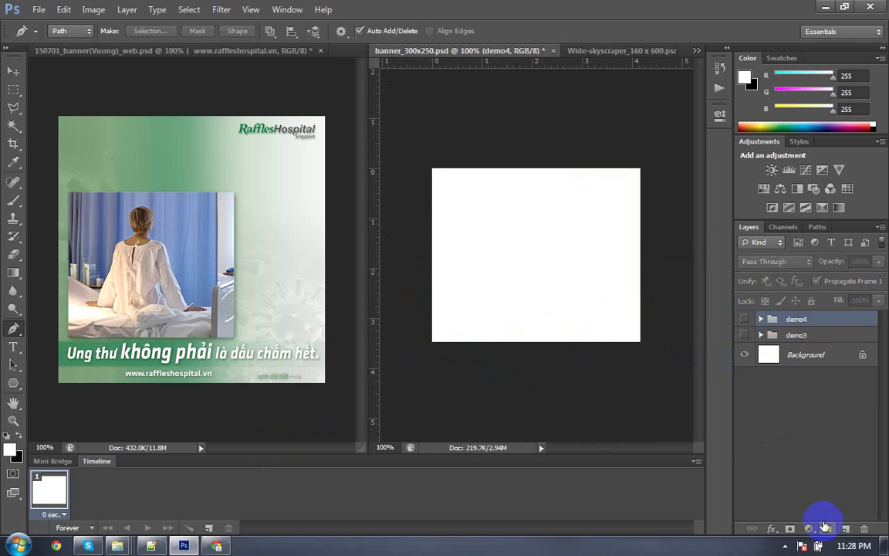
left_click(826, 528)
double_click(799, 319)
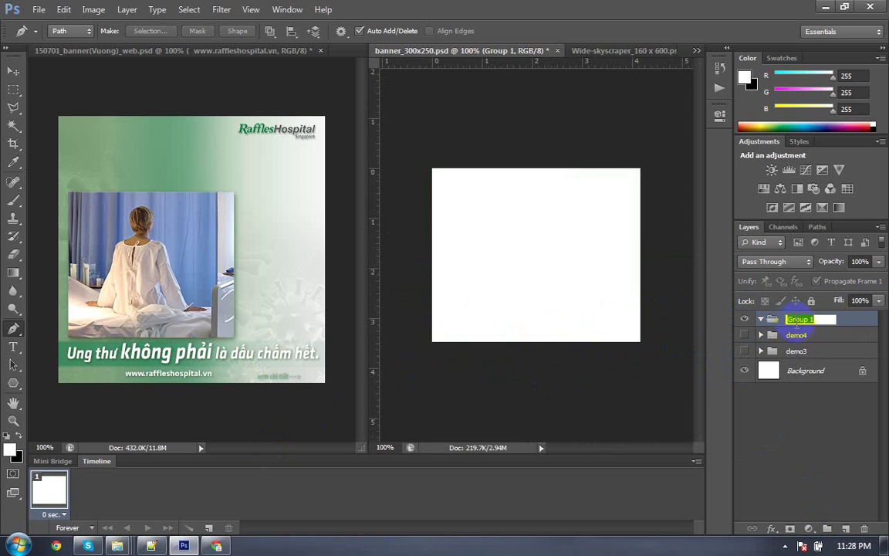
key("Return")
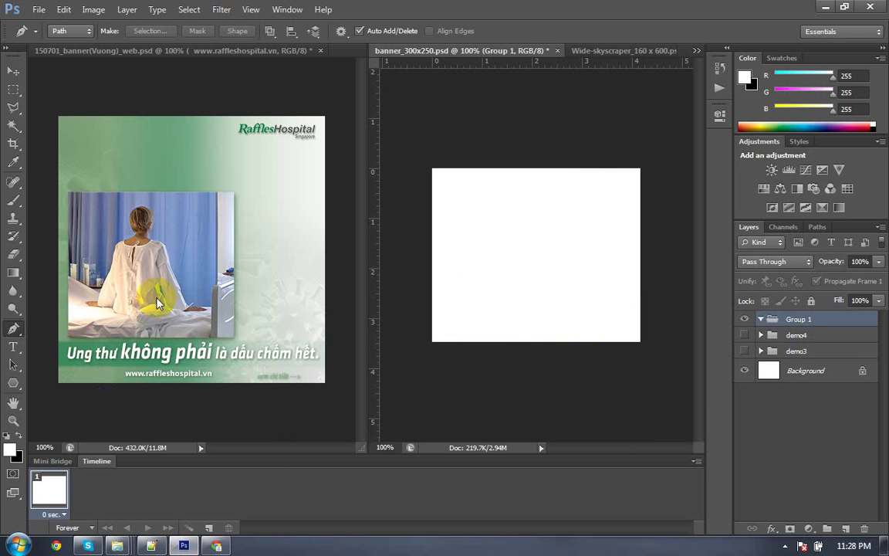
Step: In the source banner, hide demo3, keep frame 2 at 0.5 seconds, and show demo1
left_click(227, 270)
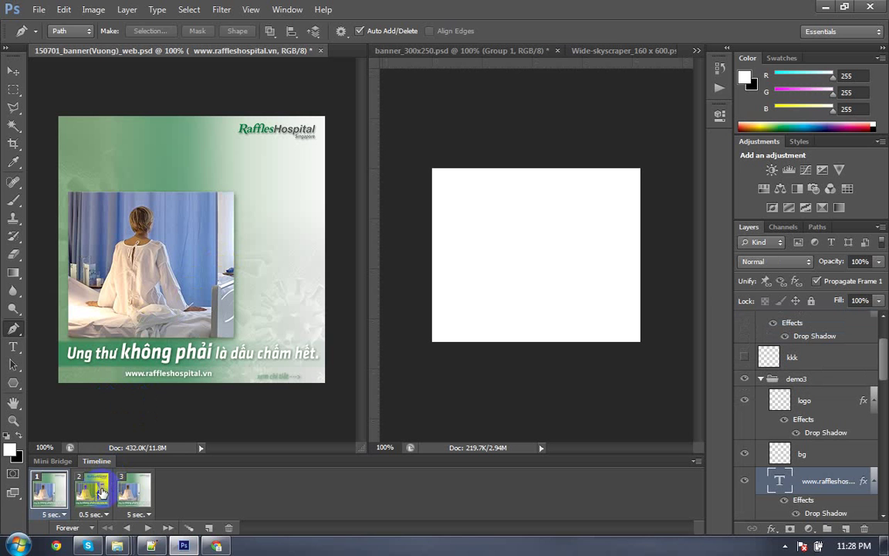
key("v")
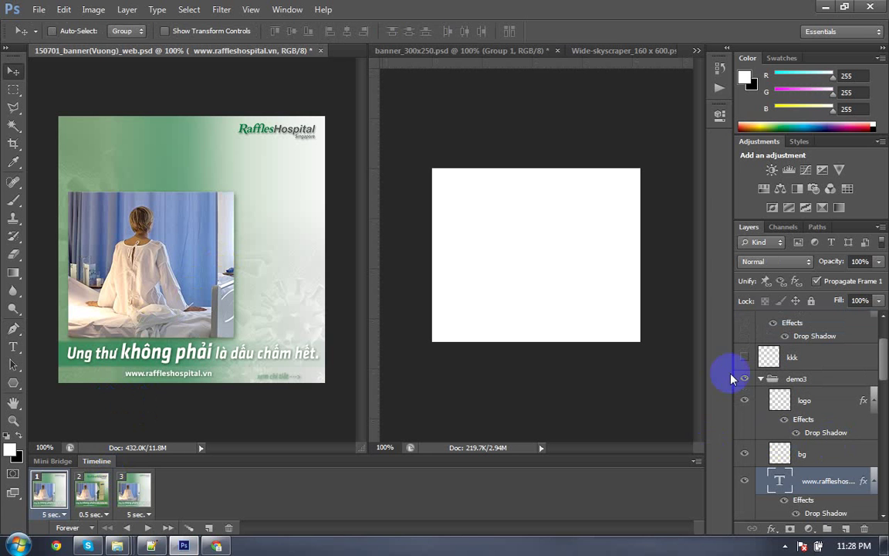
left_click(744, 378)
left_click(761, 379)
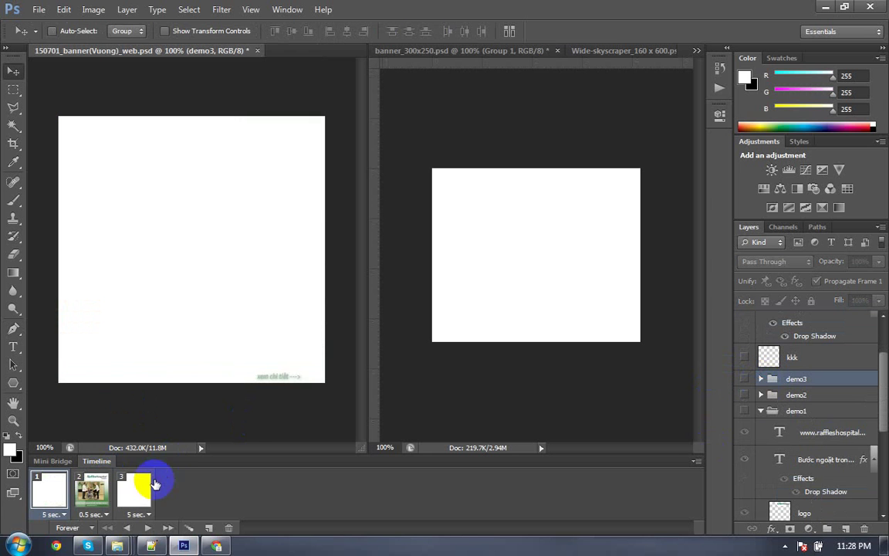
scroll(824, 417, "up", 2)
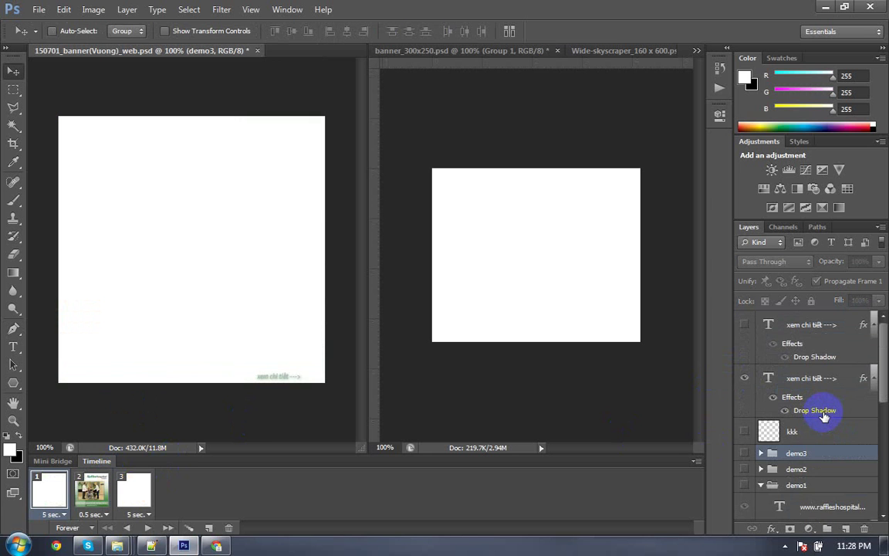
left_click(92, 514)
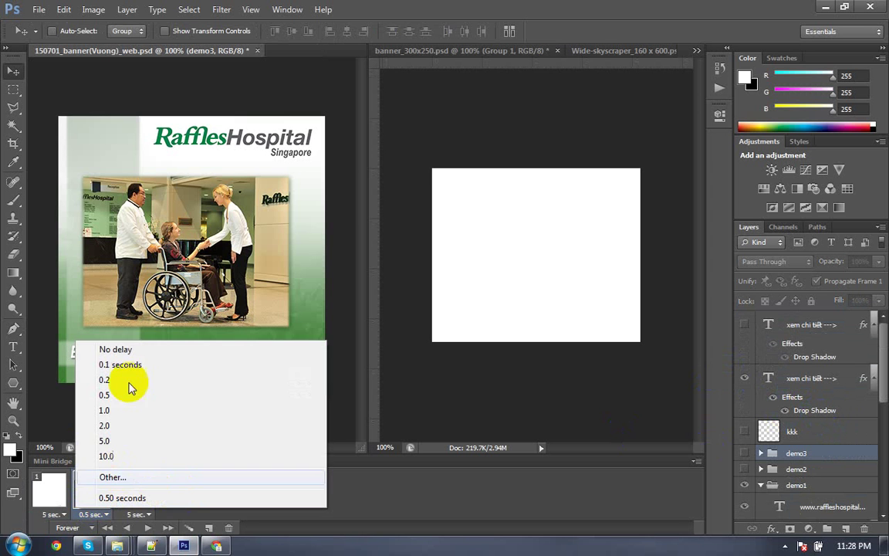
left_click(192, 390)
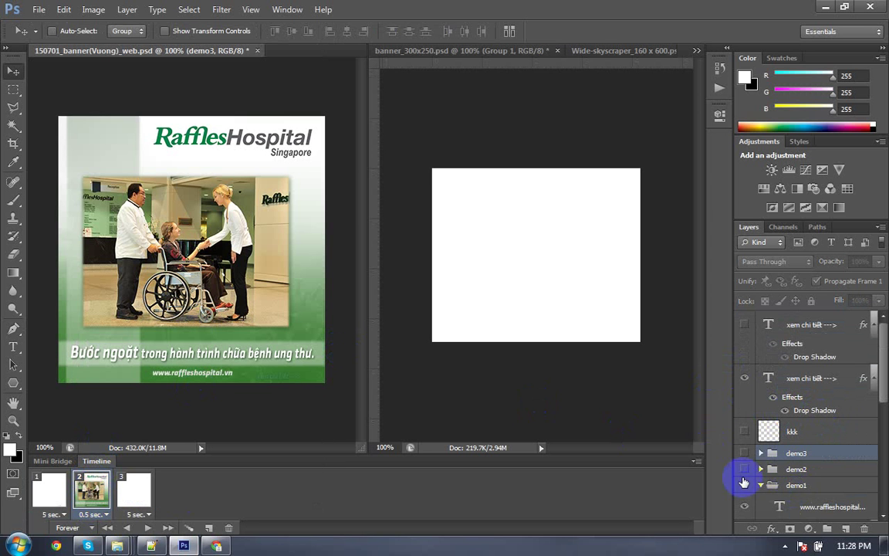
left_click(744, 484)
left_click(745, 486)
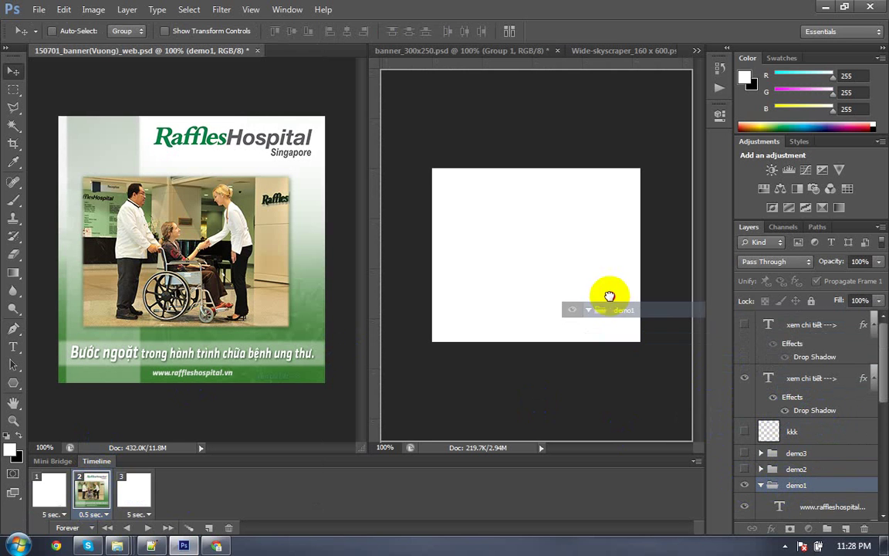
Step: Copy the demo1 group into Group 1 of the 300x250 banner and scale it to about 79%
left_click_drag(789, 488, 572, 254)
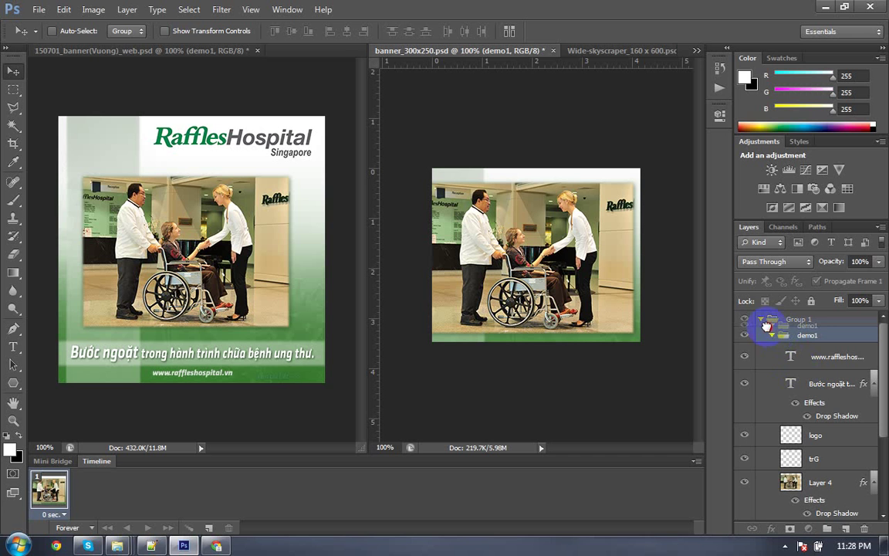
left_click_drag(780, 340, 608, 349)
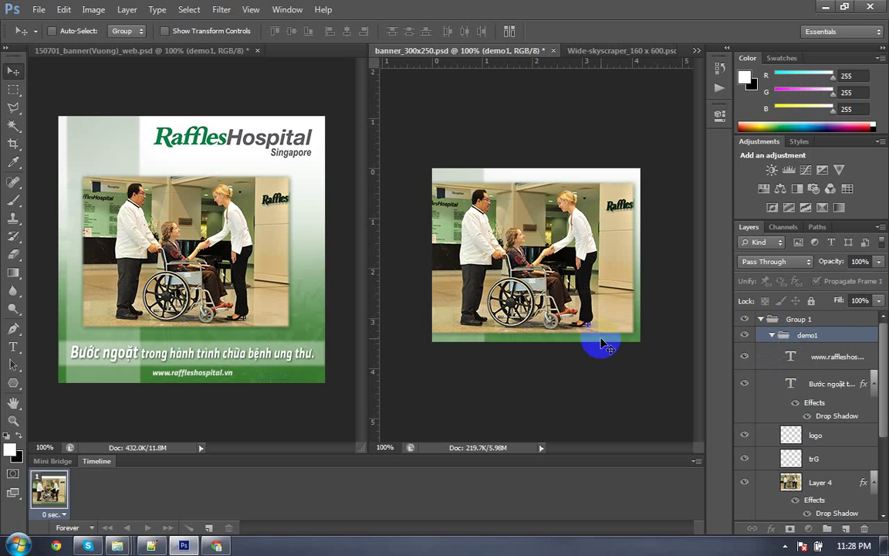
key("ctrl+t")
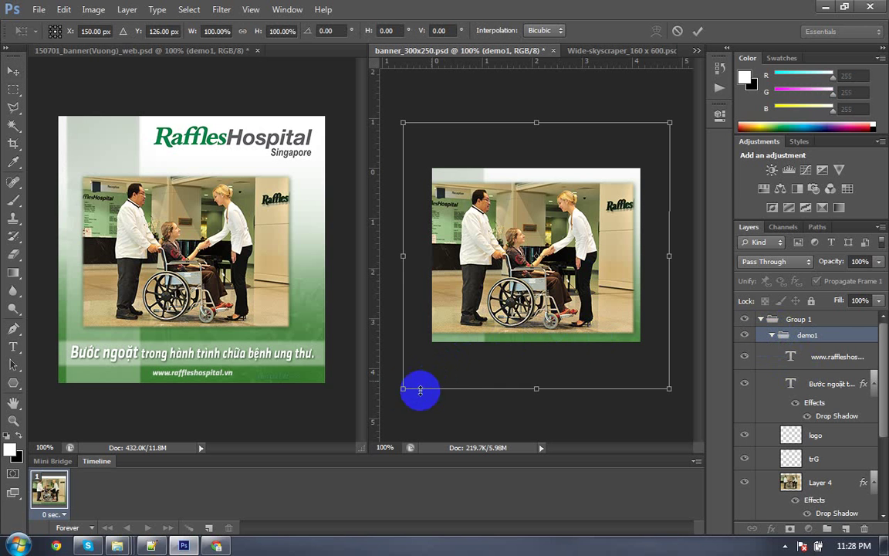
left_click_drag(405, 380, 429, 357)
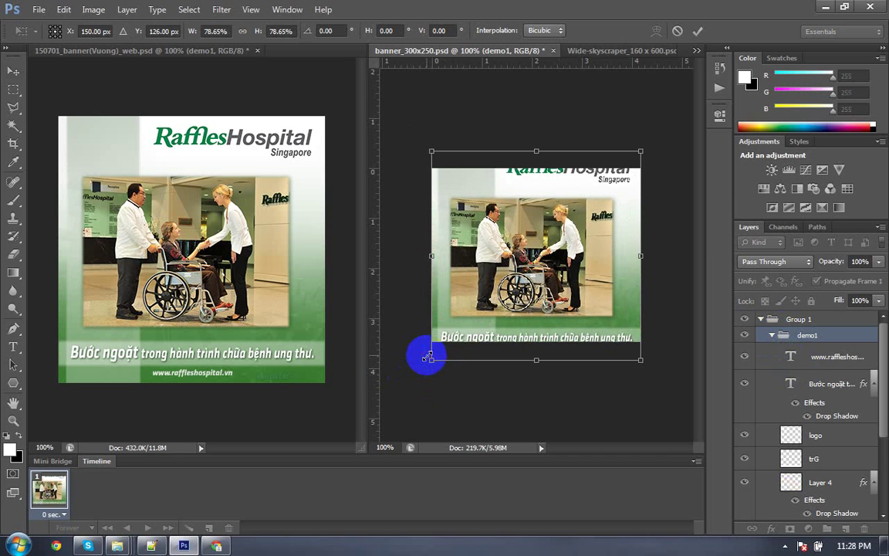
key("Return")
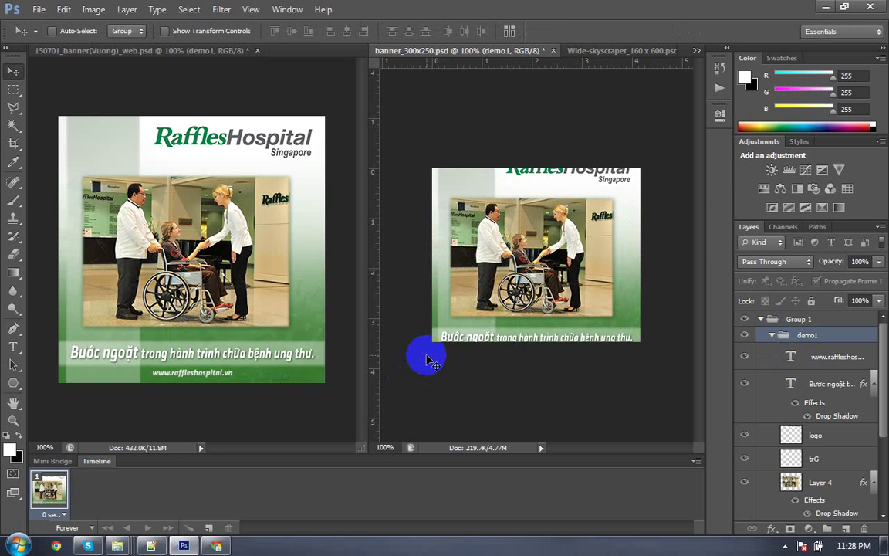
Step: Move the demo1 artwork down about 12 px and select the hospital photo Layer 4
right_click(608, 180)
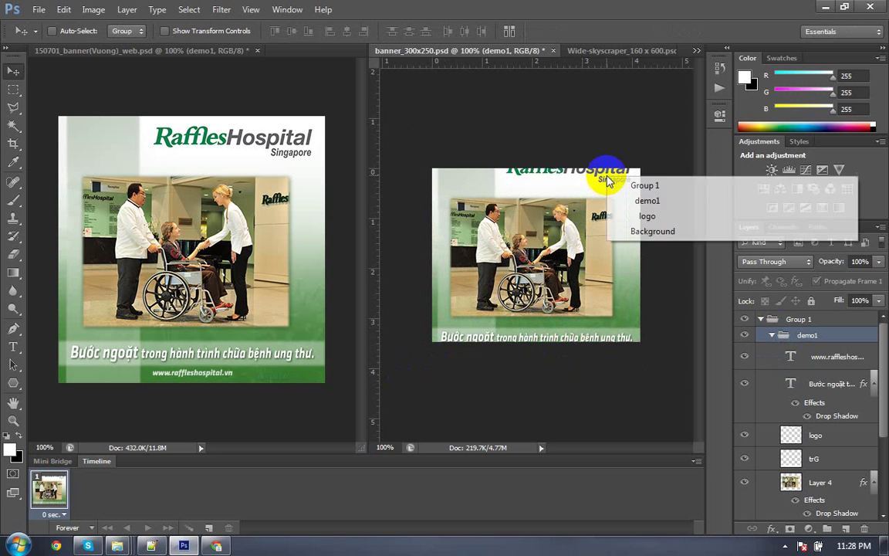
left_click(634, 202)
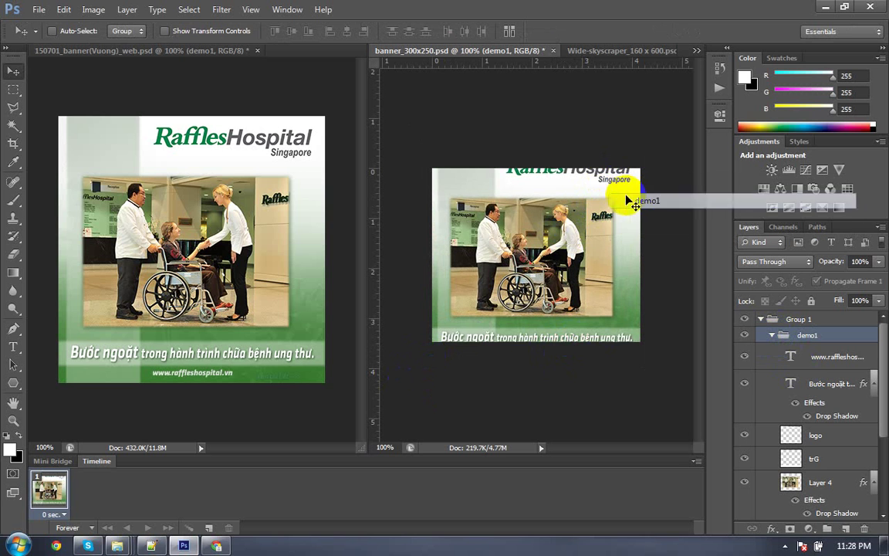
left_click_drag(602, 219, 604, 228)
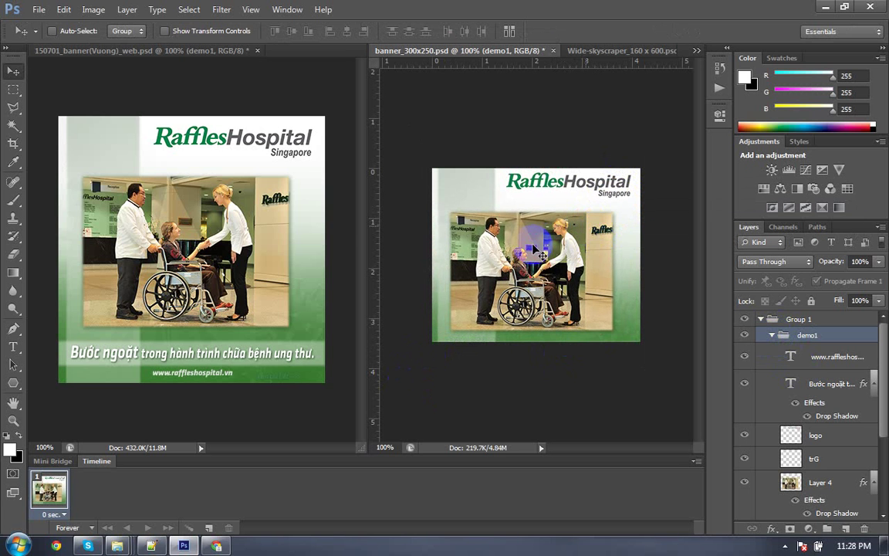
right_click(479, 220)
left_click(571, 284)
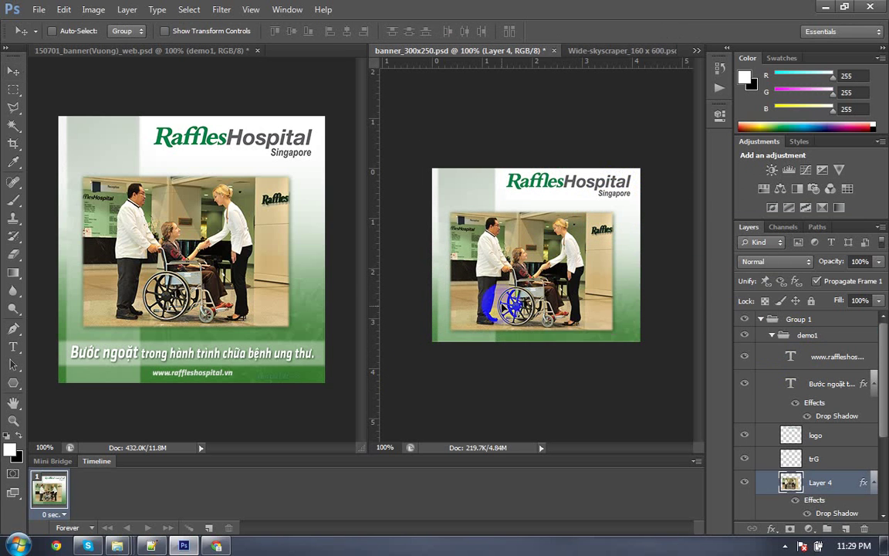
Step: Shrink the hospital photo slightly and nudge it up two pixels
key("ctrl+t")
left_click_drag(451, 330, 468, 312)
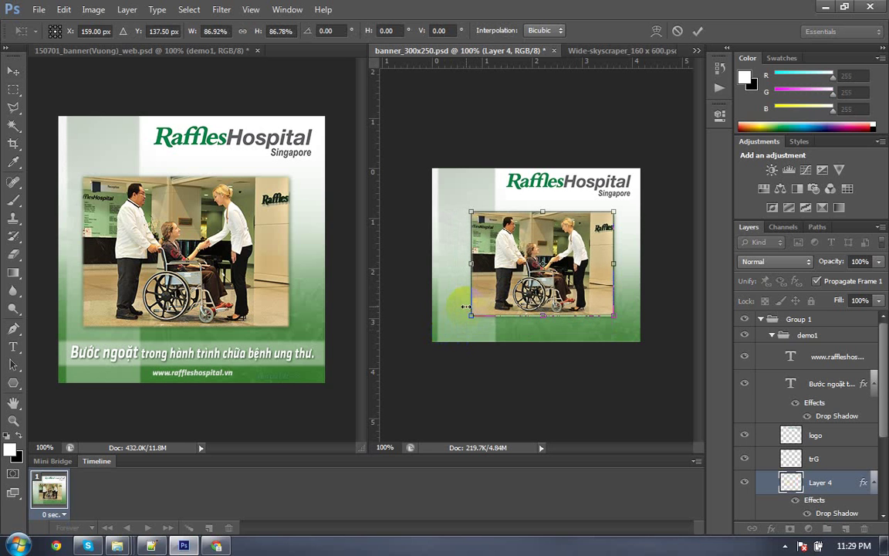
key("Return")
key("Up")
key("Up")
key("Up")
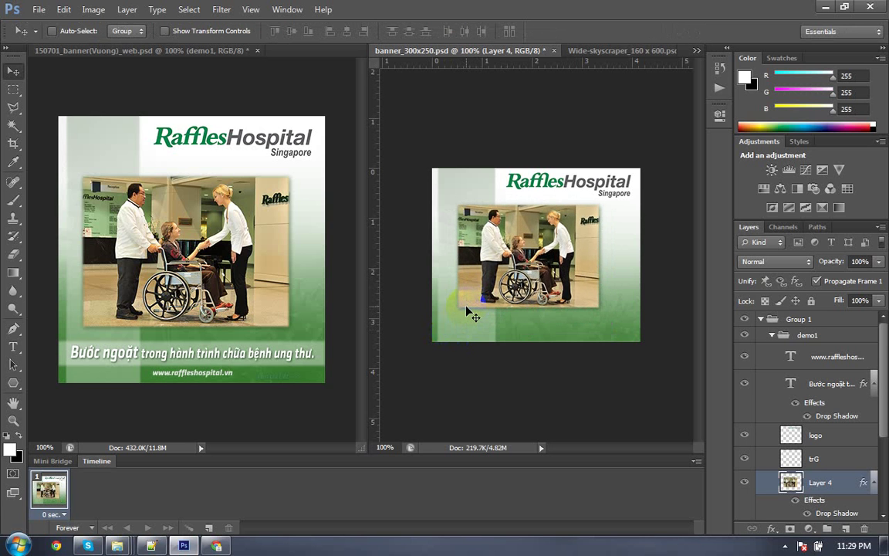
key("Up")
key("Up")
key("Up")
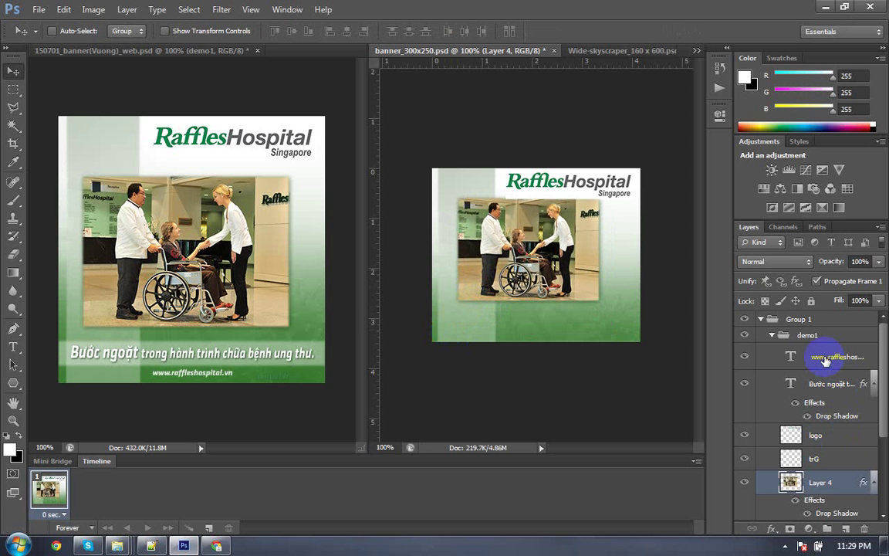
Step: Shift the slogan and URL text up and right, and move the trG gradient up
left_click(818, 357)
left_click(819, 386, "shift")
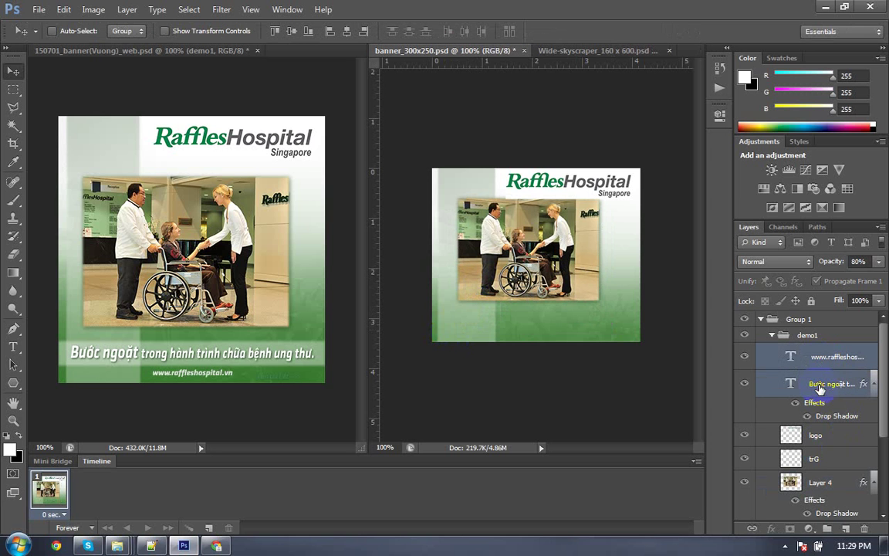
key("shift+Up")
key("shift+Up")
key("shift+Right")
key("shift+Right")
key("shift+Right")
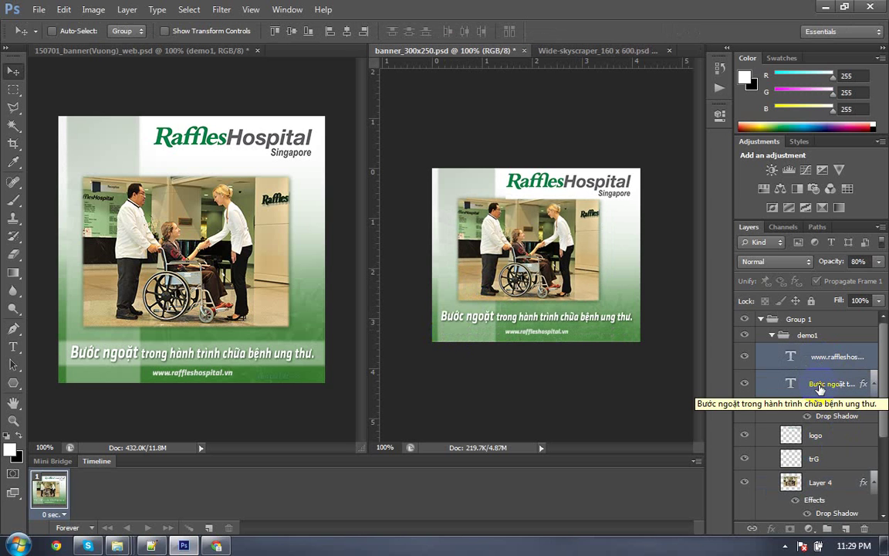
key("shift+Up")
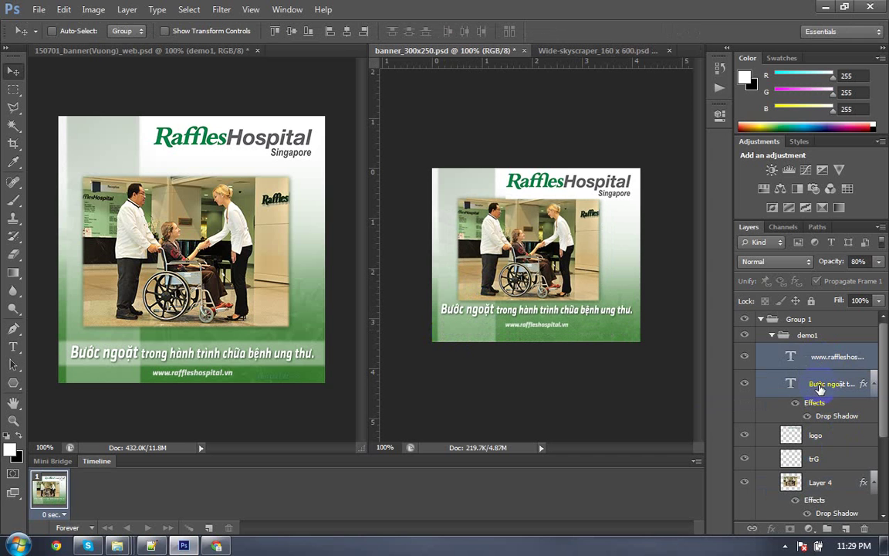
key("Down")
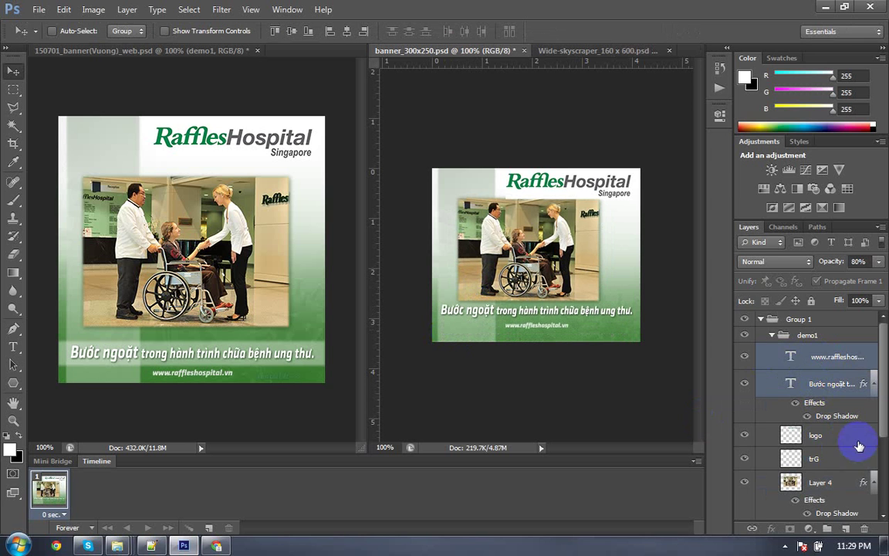
left_click(804, 461)
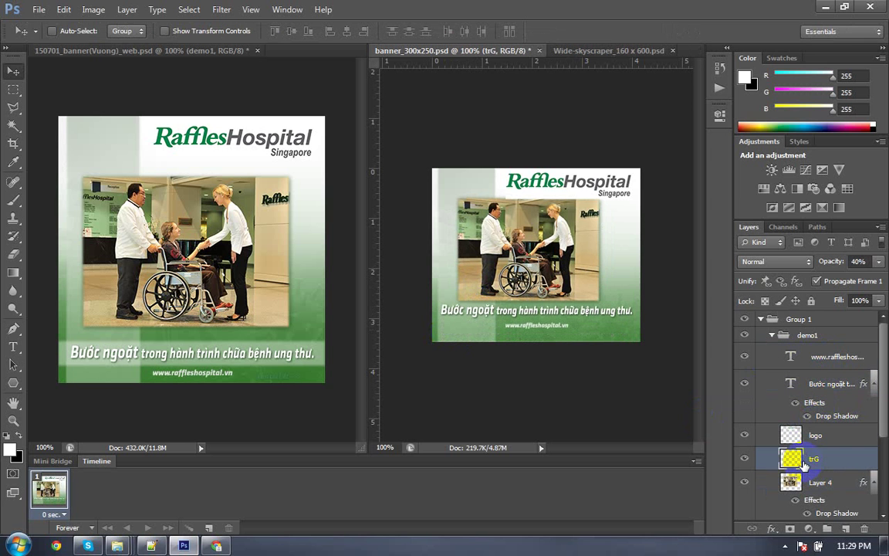
key("Up")
key("Up")
key("Up")
key("Up")
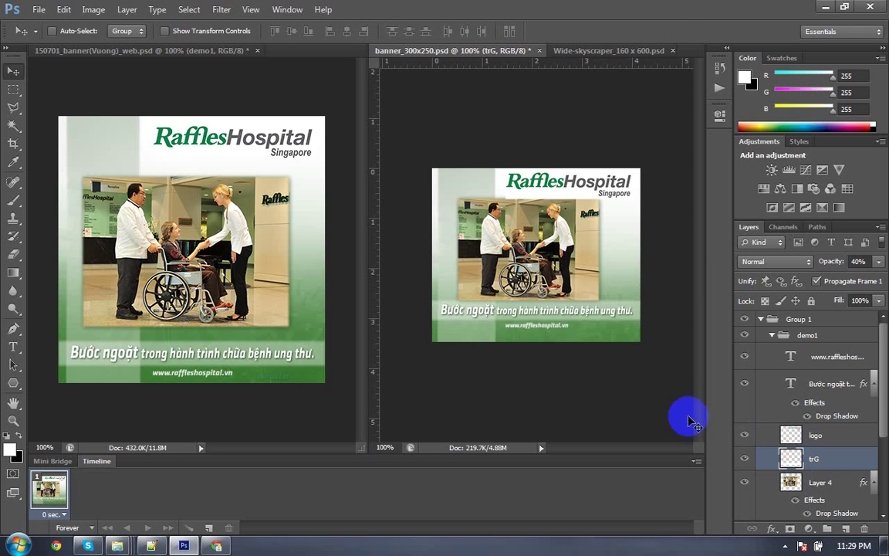
Step: Shrink hospital photo Layer 4 further to about 88% and nudge it down two pixels
right_click(545, 271)
left_click(581, 310)
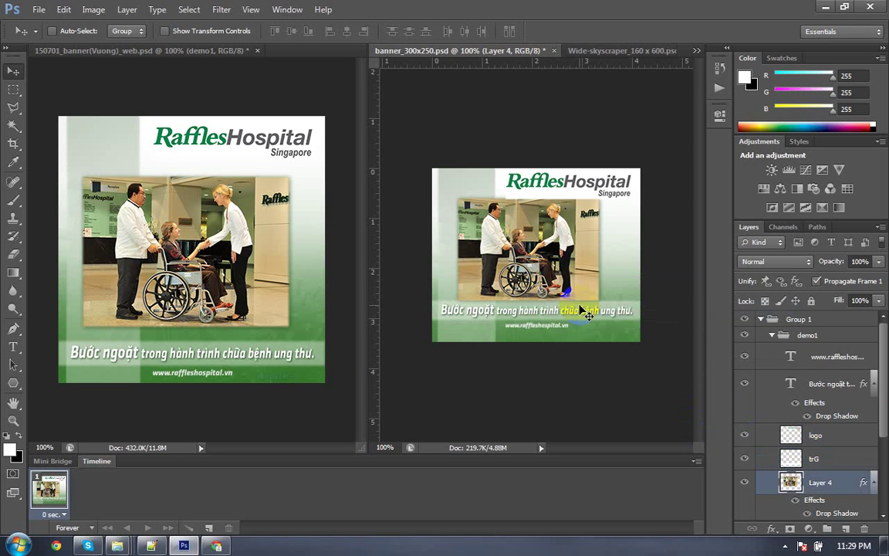
key("ctrl+t")
left_click_drag(599, 300, 583, 289)
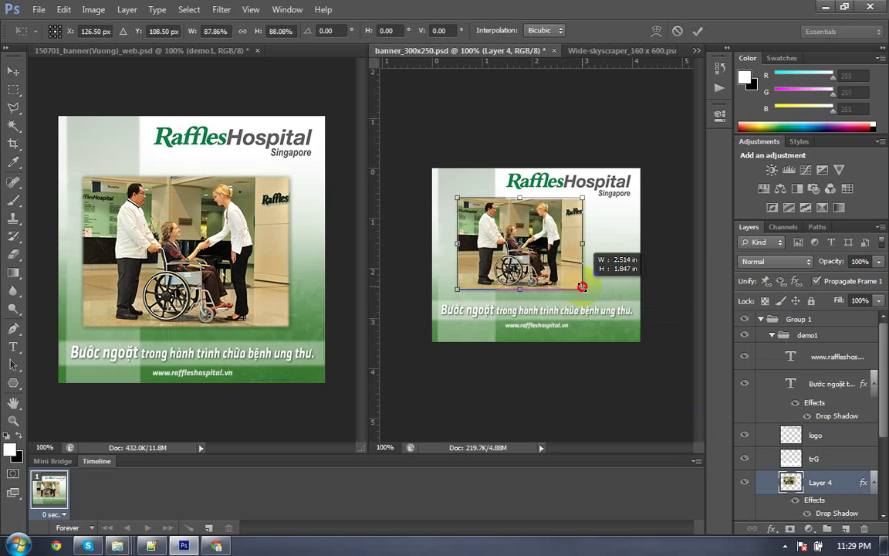
key("Return")
key("Down")
key("Down")
key("Down")
key("Down")
key("Down")
key("Down")
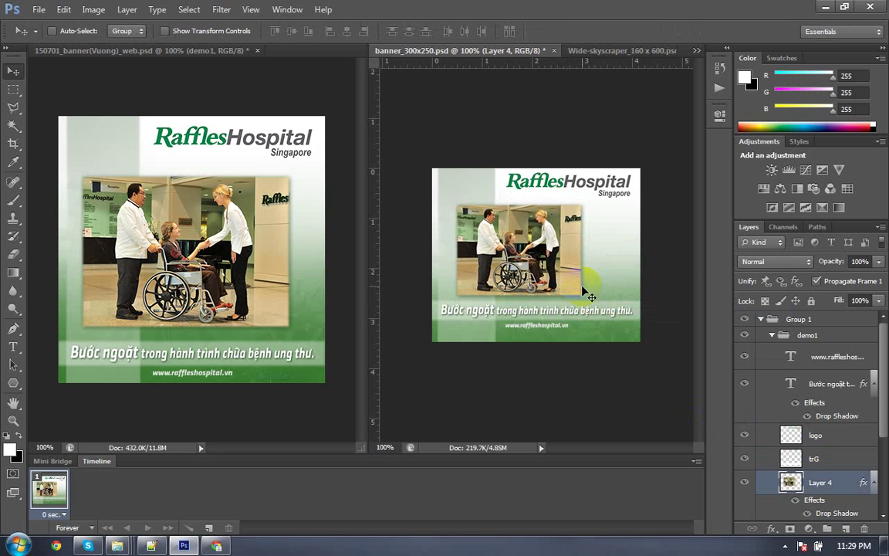
key("Down")
key("Down")
key("Down")
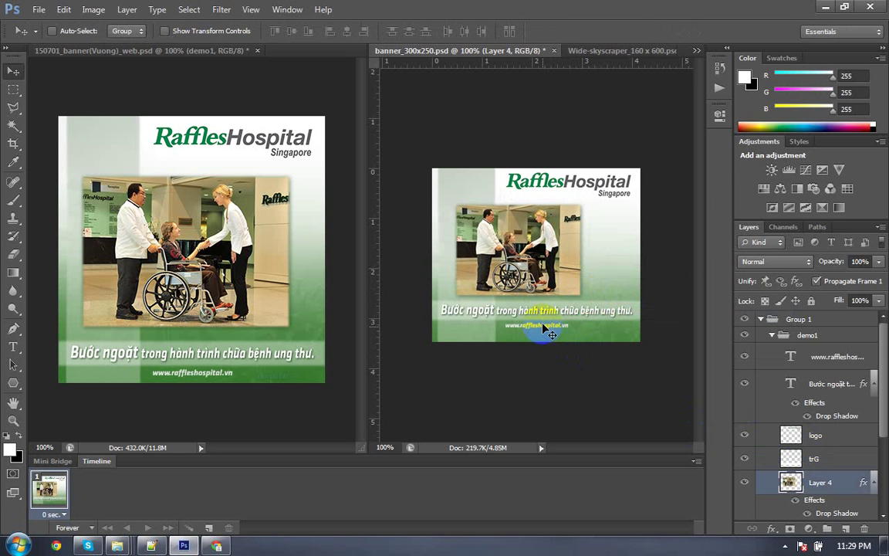
right_click(545, 330)
left_click(576, 364)
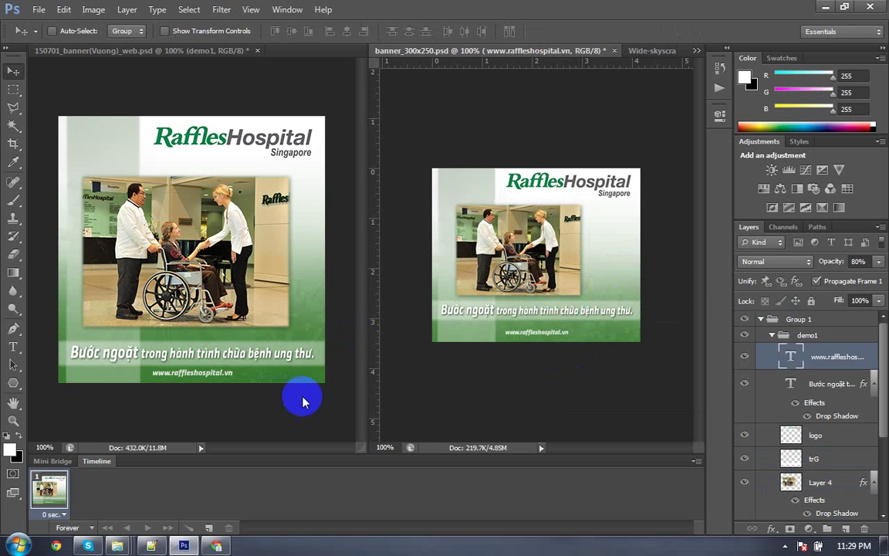
left_click(792, 322)
left_click(787, 339)
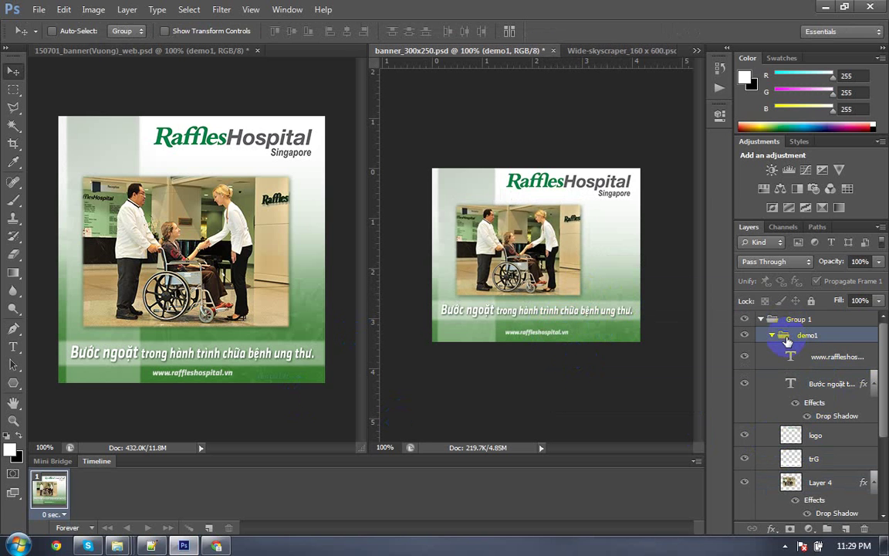
Step: Move demo1 out of Group 1 and delete the emptied Group 1
left_click_drag(786, 342, 788, 342)
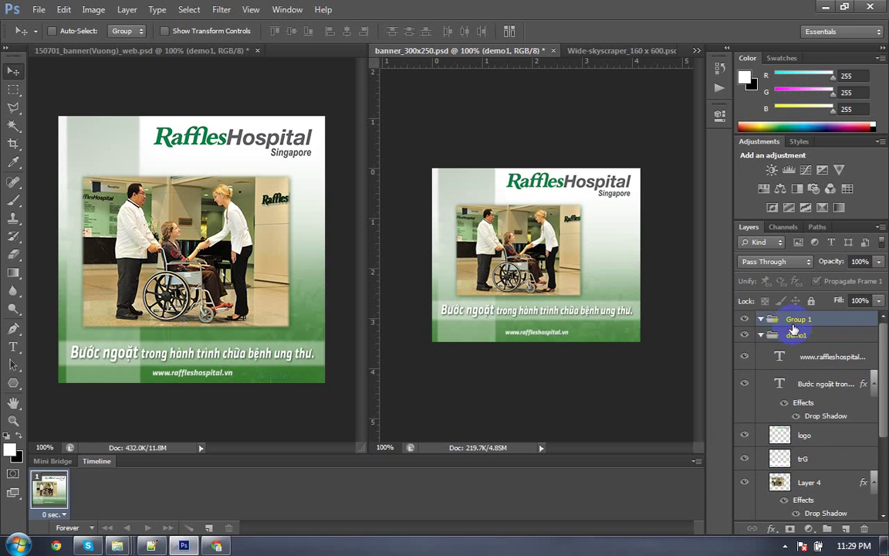
right_click(791, 319)
left_click(634, 216)
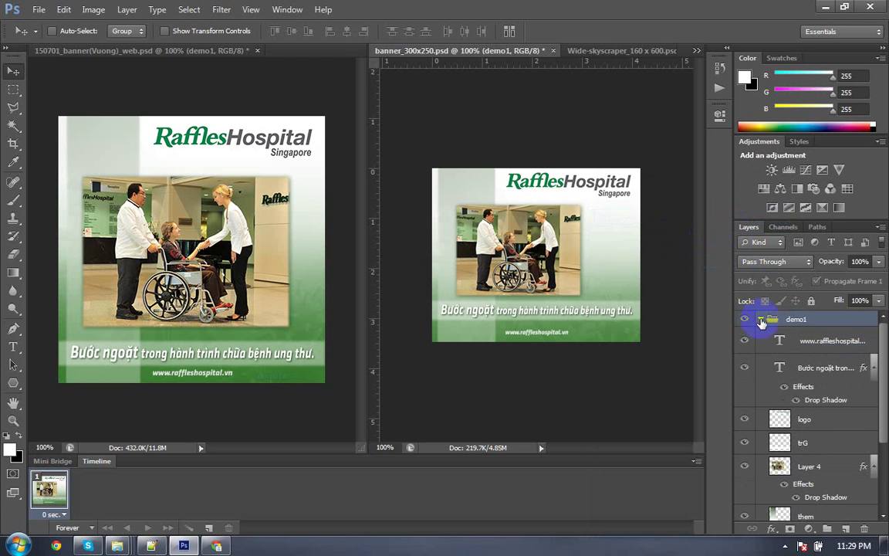
left_click(761, 320)
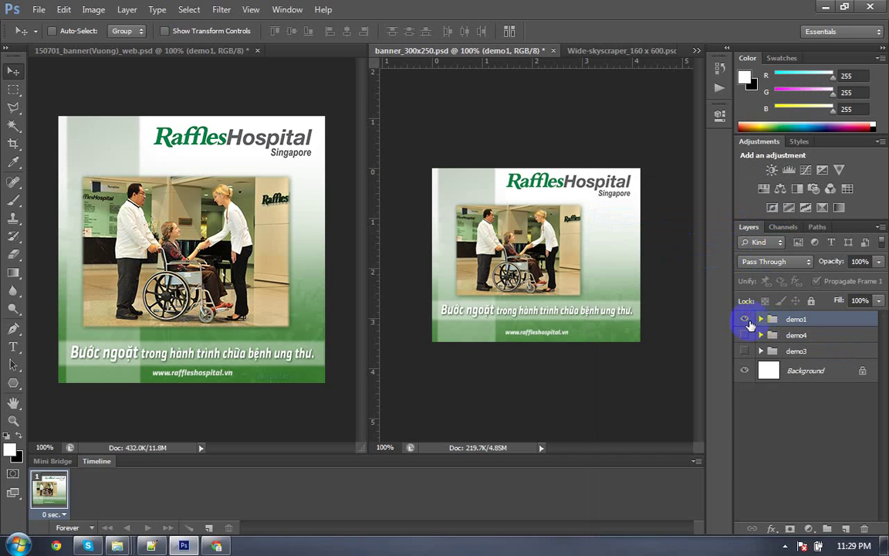
left_click(761, 319)
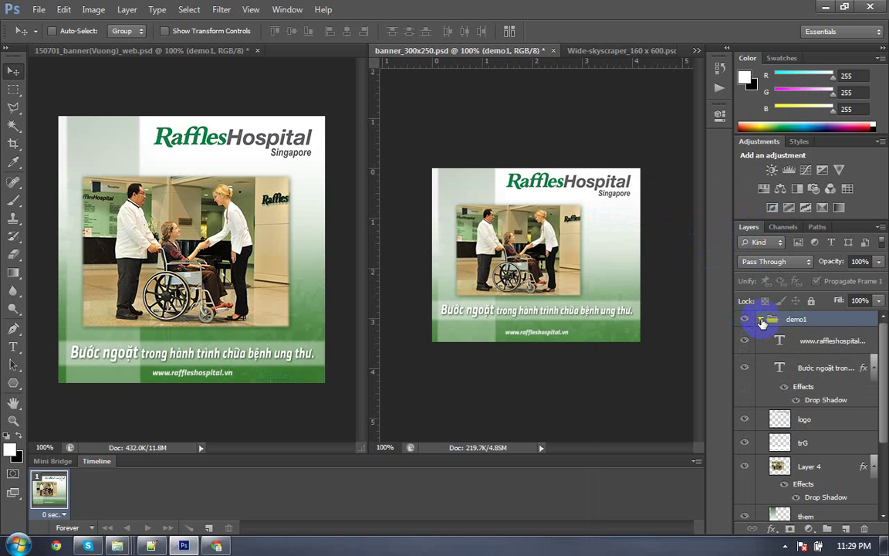
left_click(785, 340)
scroll(844, 428, "down", 2)
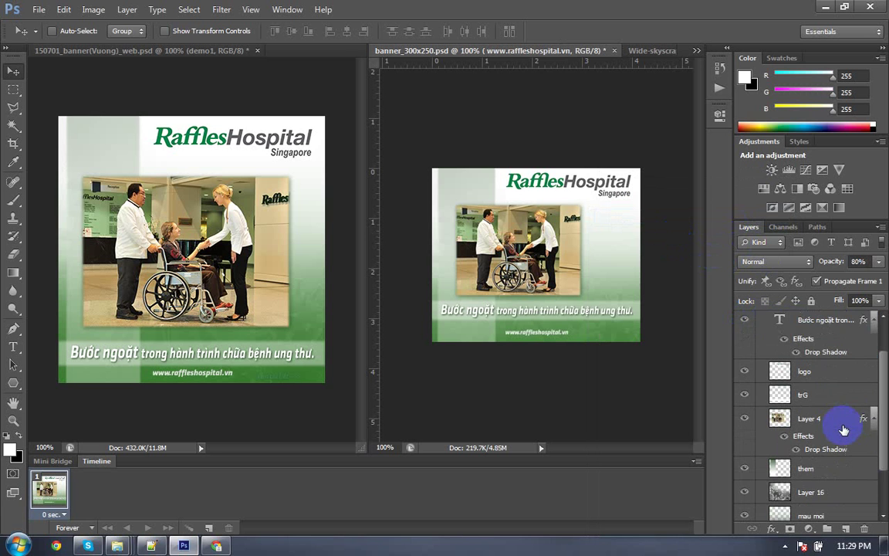
scroll(843, 428, "down", 2)
scroll(839, 427, "down", 1)
left_click(805, 453, "shift")
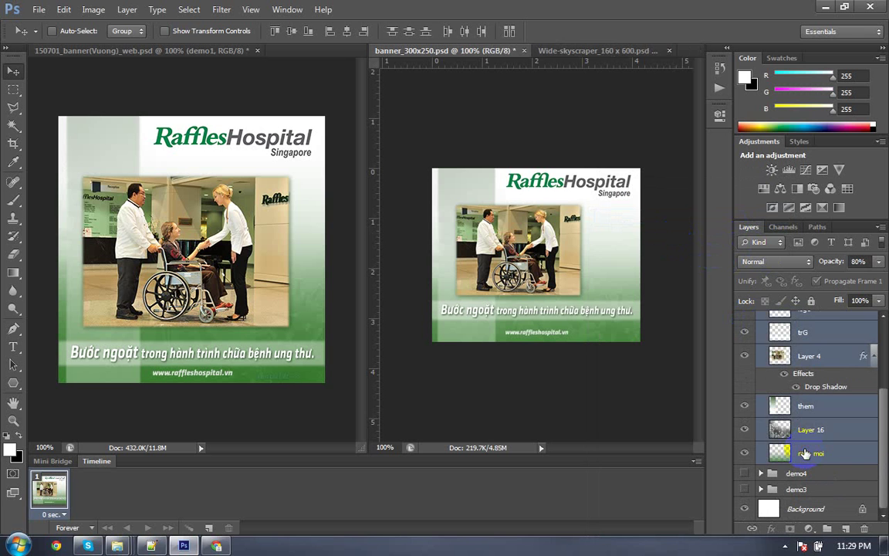
key("ctrl+shift+alt+e")
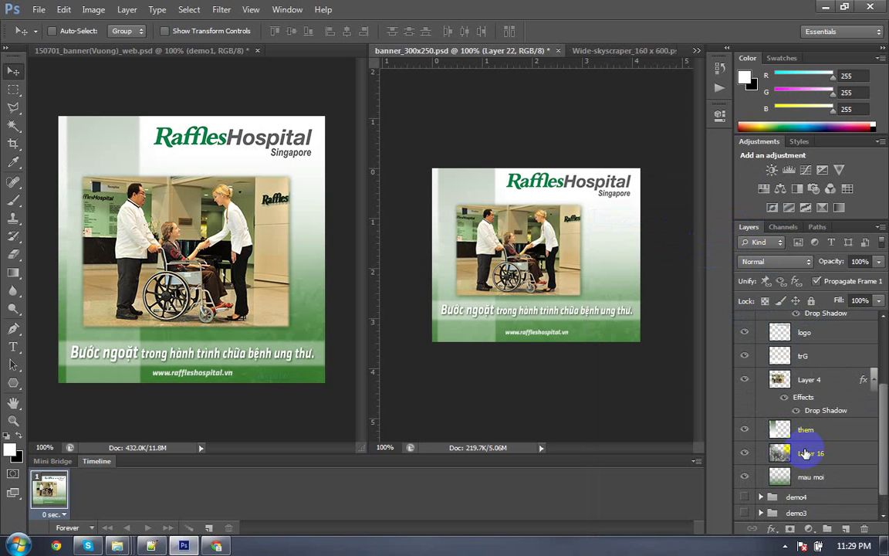
scroll(774, 389, "up", 3)
scroll(774, 389, "up", 1)
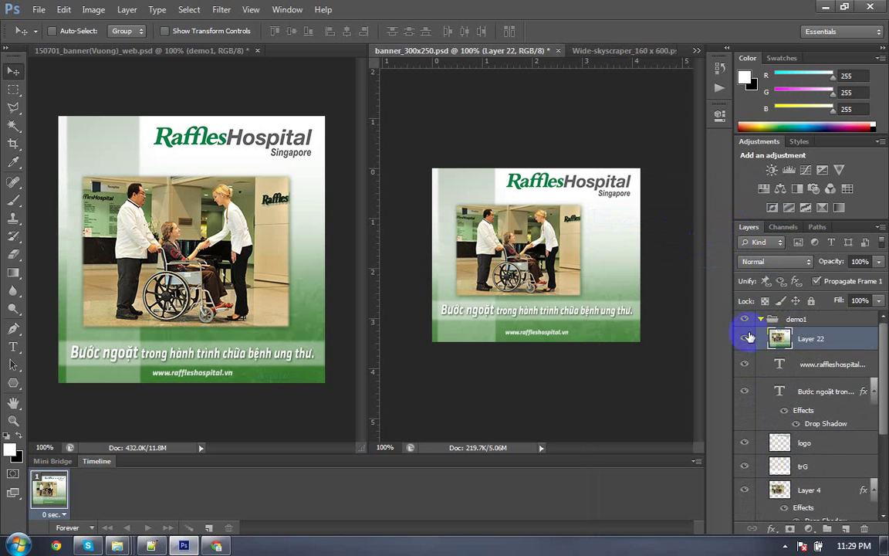
mouse_move(753, 344)
left_mouse_down()
mouse_move(767, 331)
mouse_move(776, 339)
left_mouse_up()
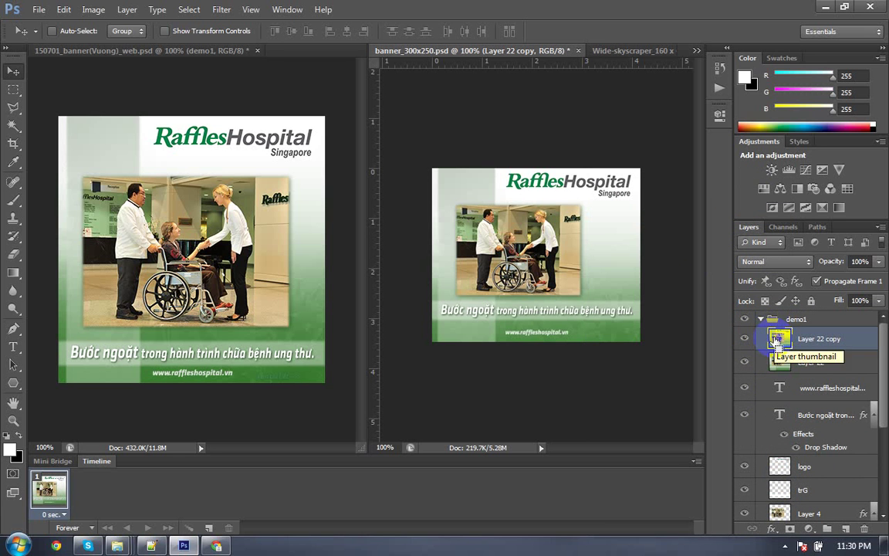
Step: Duplicate Layer 22 and place the copy inside a new Group 1
key("ctrl+bracketright")
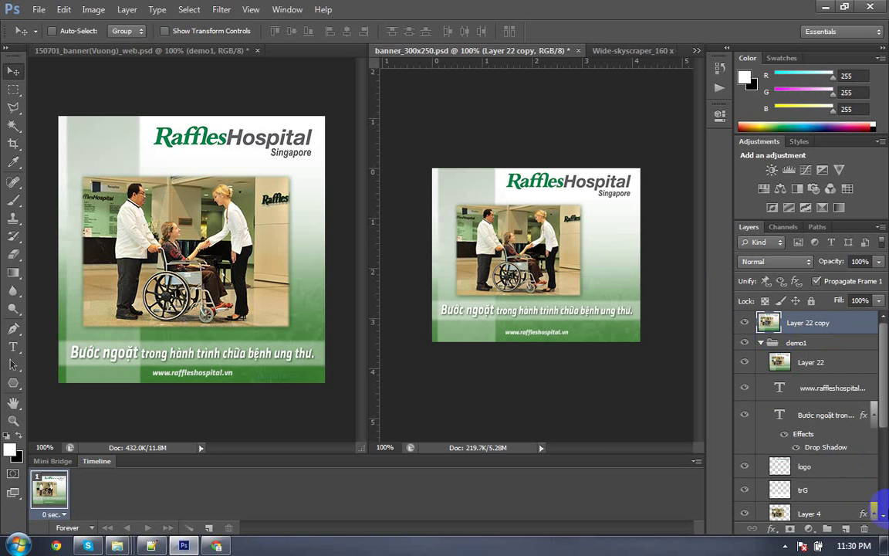
left_click(827, 529)
mouse_move(810, 381)
left_mouse_down()
mouse_move(784, 340)
mouse_move(793, 318)
left_mouse_up()
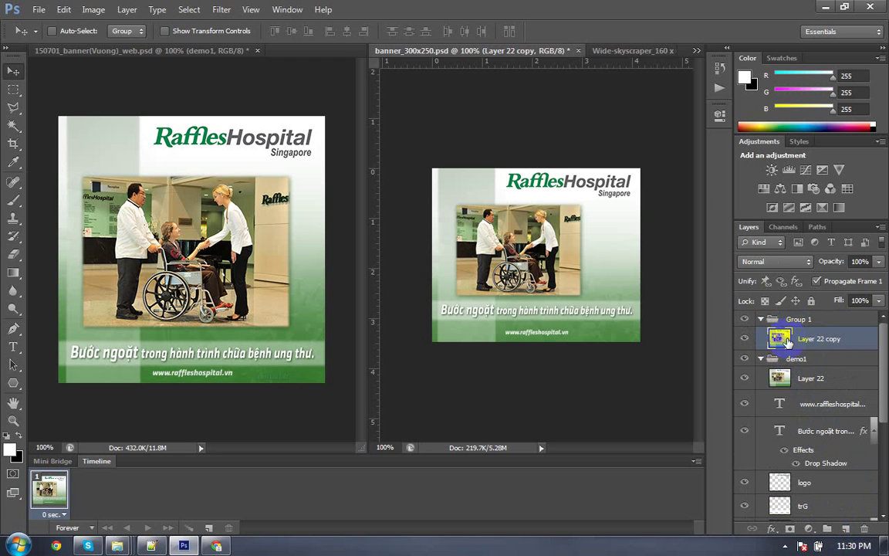
Step: Copy both 'xem chi tiết' text layers from the large banner into the 300x250 banner
left_click(201, 368)
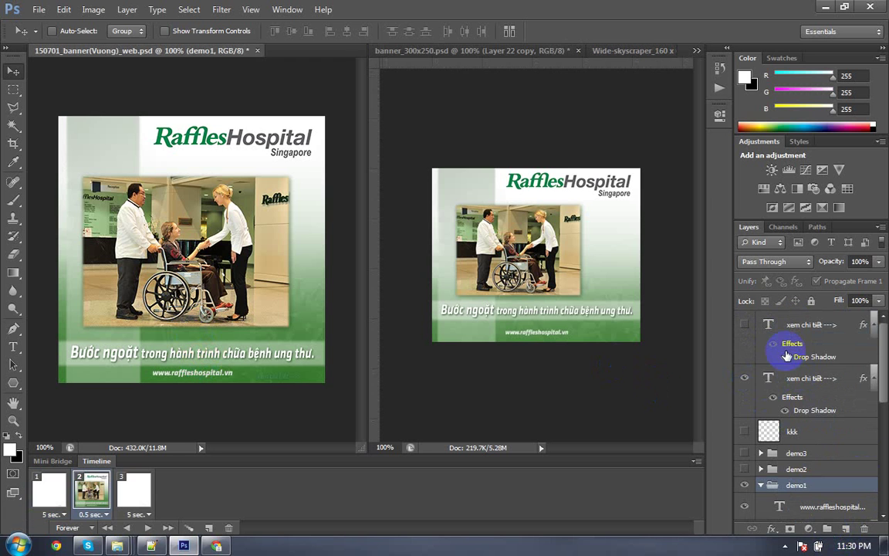
left_click(794, 371)
left_click(797, 383, "shift")
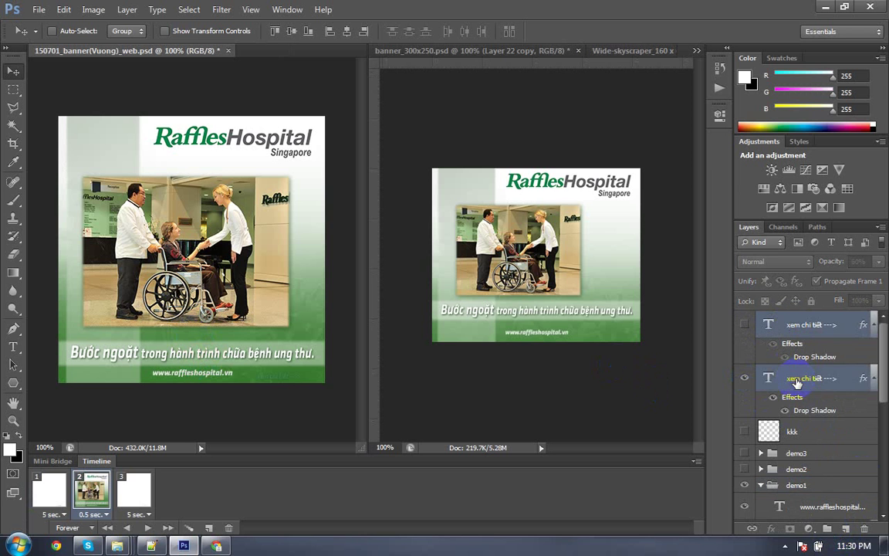
left_click_drag(797, 383, 567, 284)
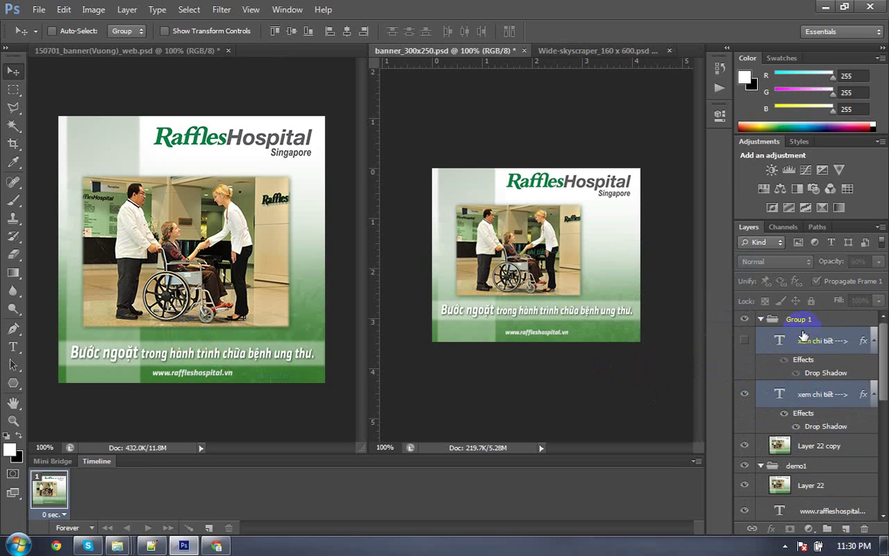
left_click_drag(822, 352, 635, 353)
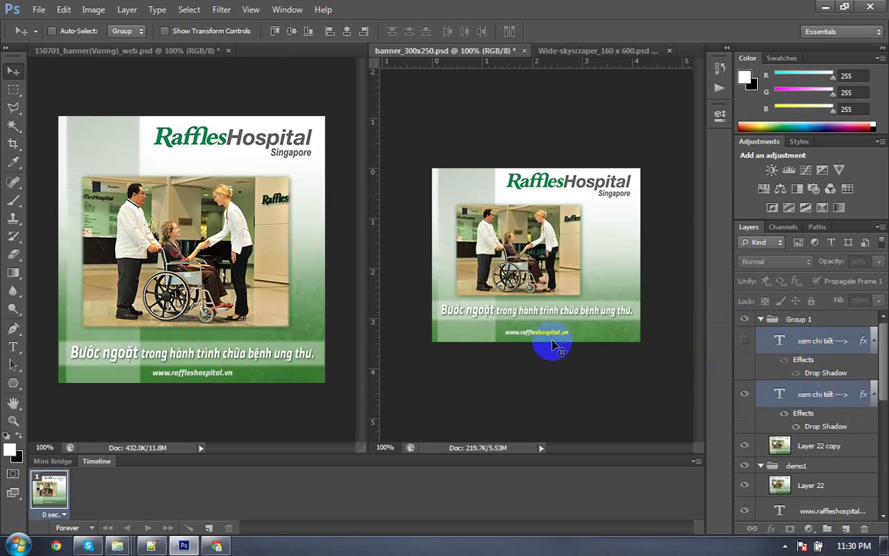
Step: Reposition the 'xem chi tiết' link text, finishing with a 10 px upward nudge
key("ctrl+t")
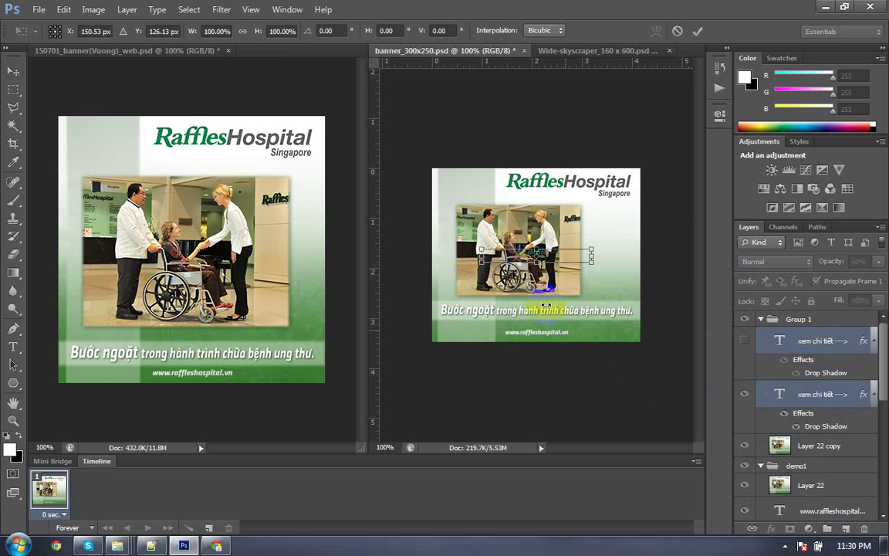
key("shift+Down")
key("shift+Down")
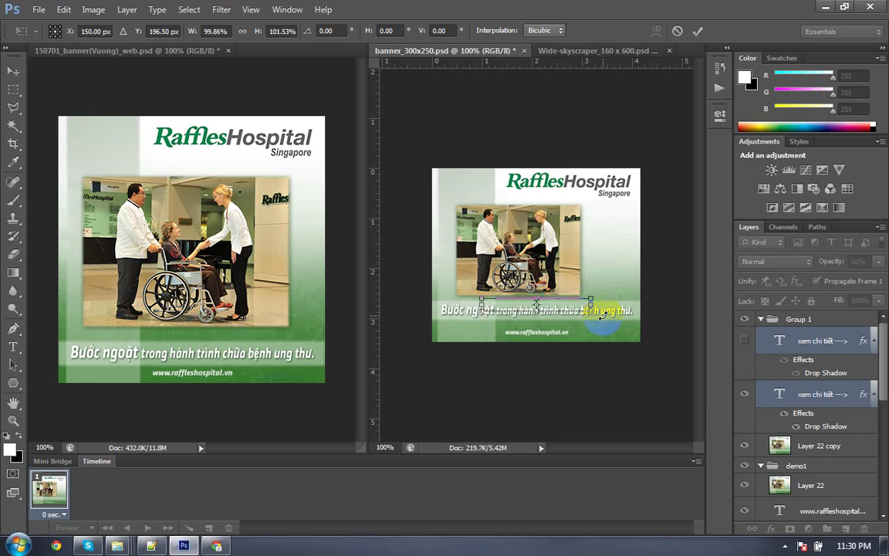
key("shift+Down")
key("shift+Down")
key("shift+Right")
key("shift+Right")
key("shift+Right")
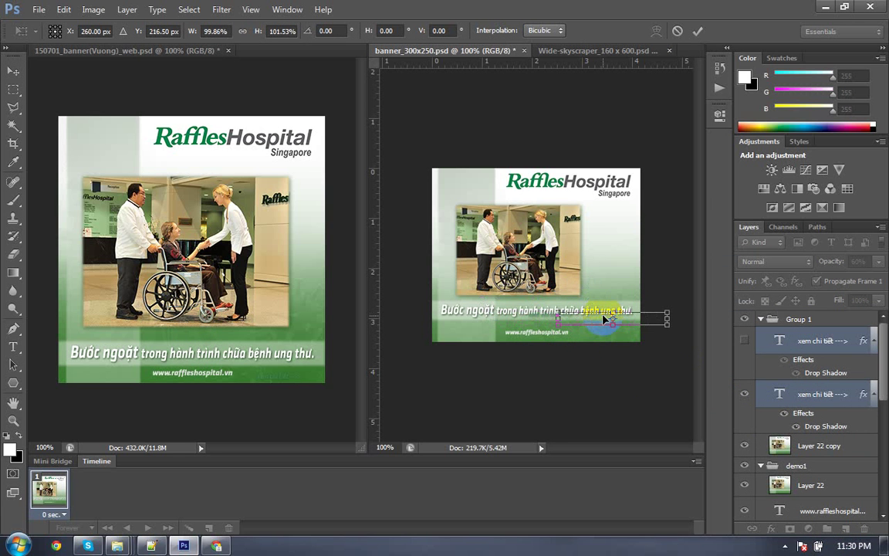
key("shift+Down")
key("shift+Down")
key("shift+Down")
key("shift+Up")
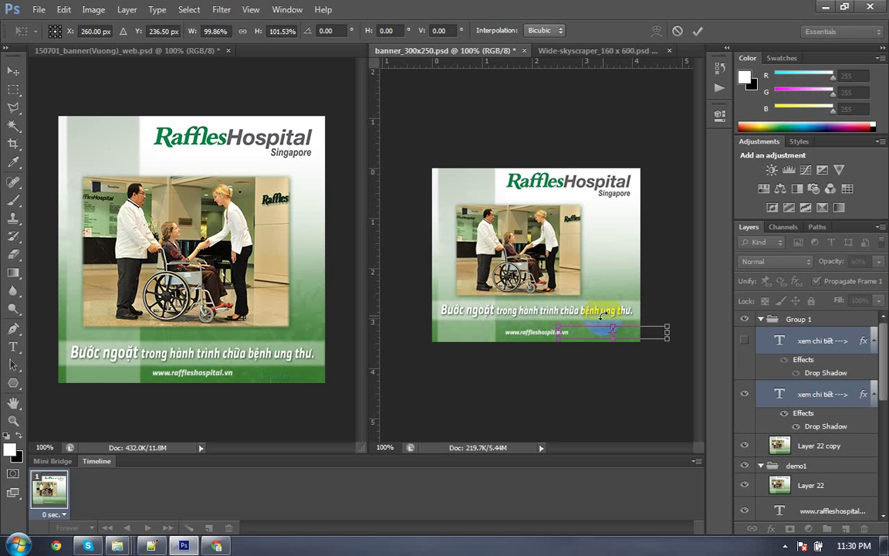
key("Return")
Step: Preview the banner at 200% and 100% with panels hidden, then restore the panels
key("ctrl+minus")
key("ctrl+plus")
key("ctrl+plus")
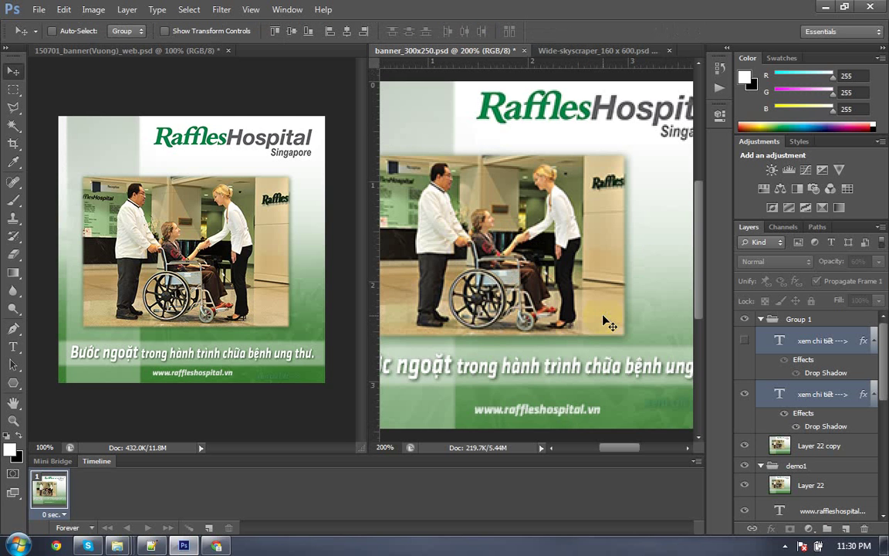
key("Tab")
scroll(598, 328, "down", 2)
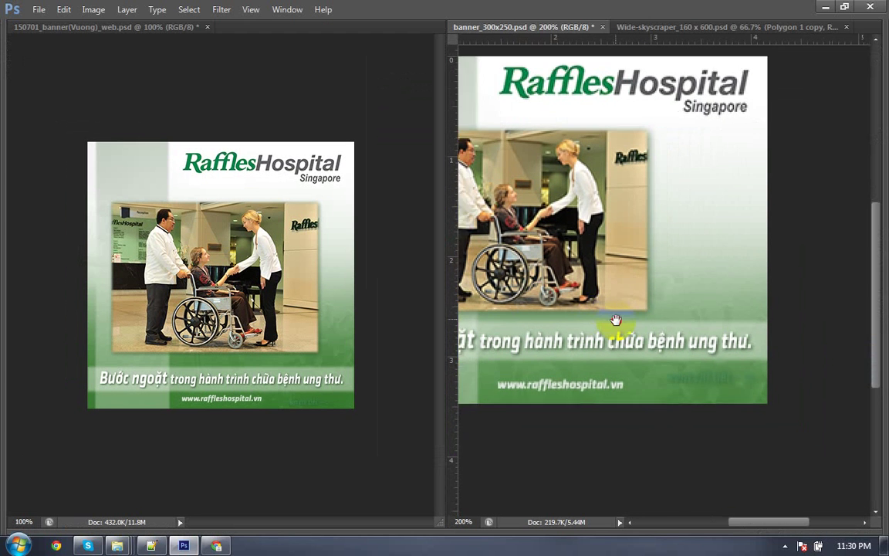
scroll(594, 328, "right", 2)
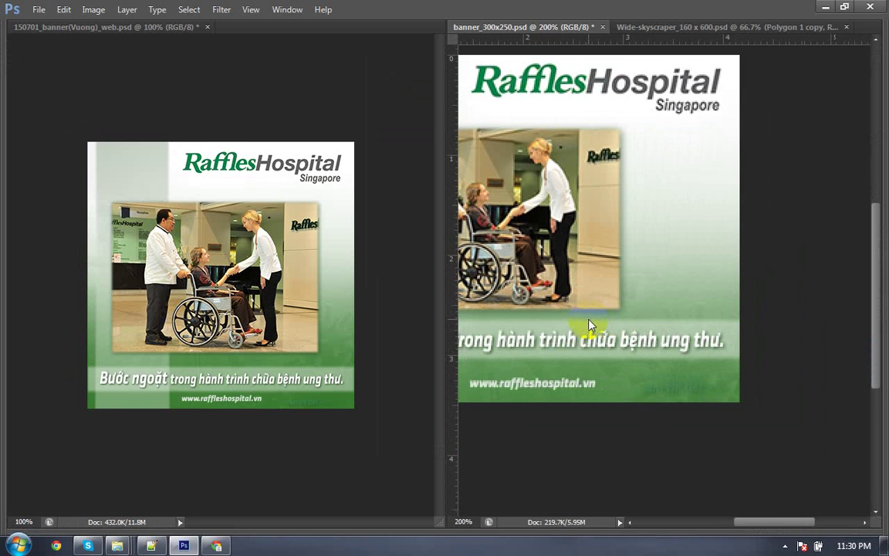
key("ctrl+minus")
key("ctrl+minus")
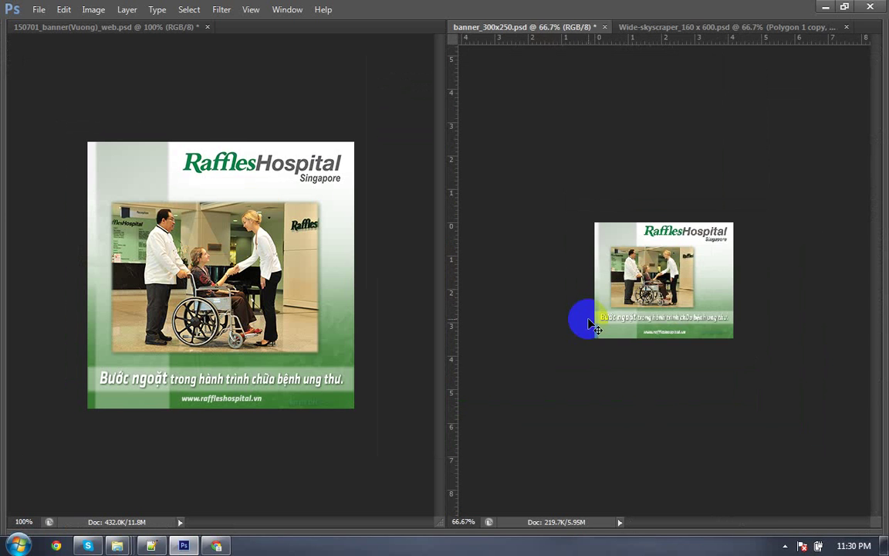
key("ctrl+plus")
key("Tab")
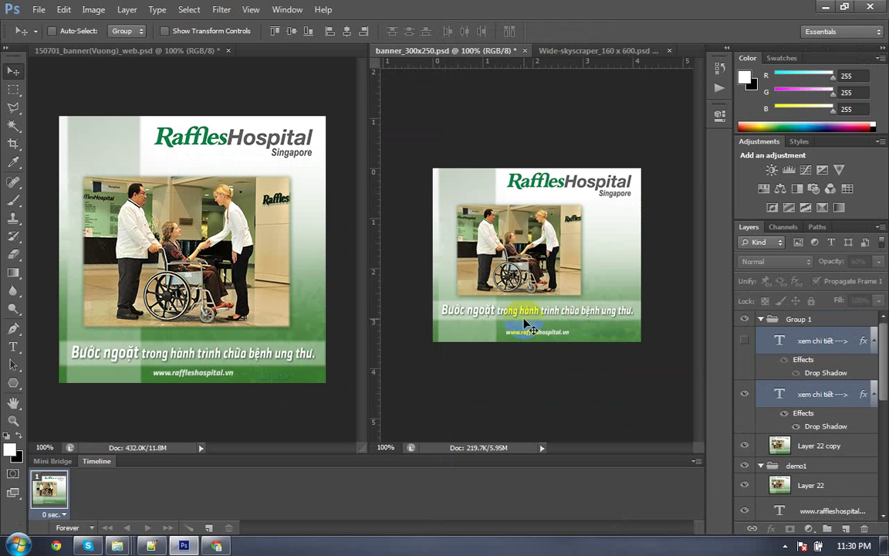
Step: Enlarge the banner in full screen and duplicate Group 1
key("f")
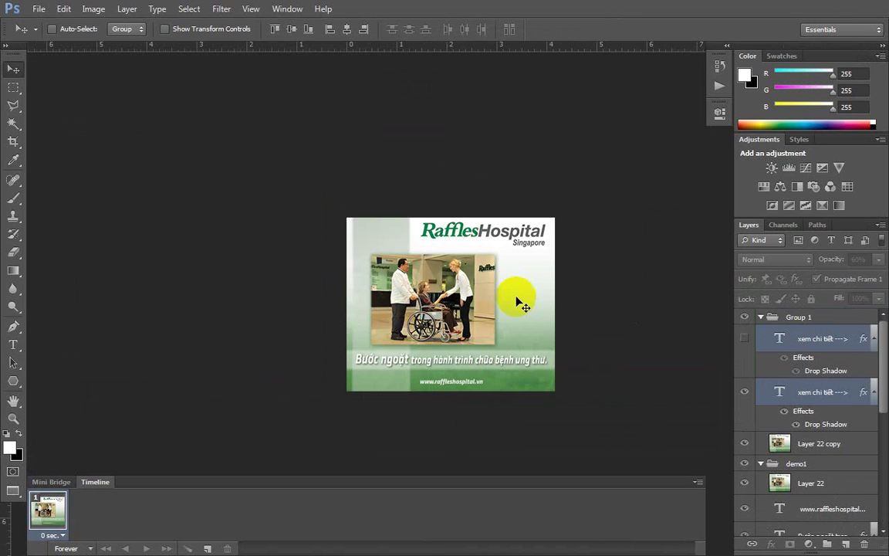
key("ctrl+plus")
left_click_drag(478, 329, 460, 254)
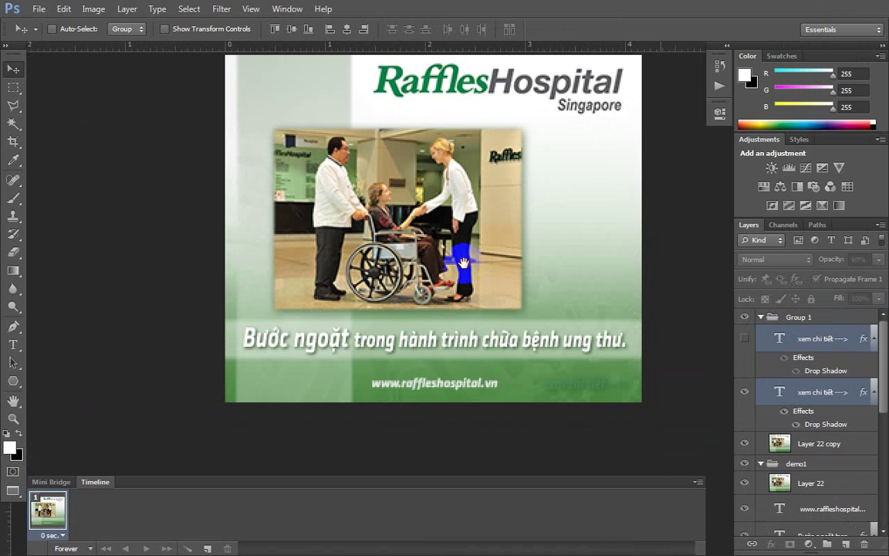
left_click(761, 318)
right_click(779, 322)
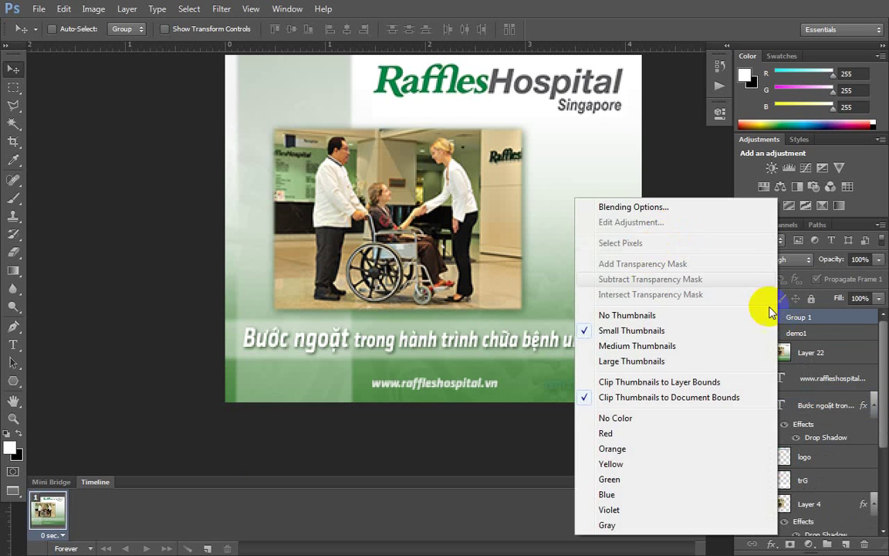
right_click(818, 322)
left_click(699, 200)
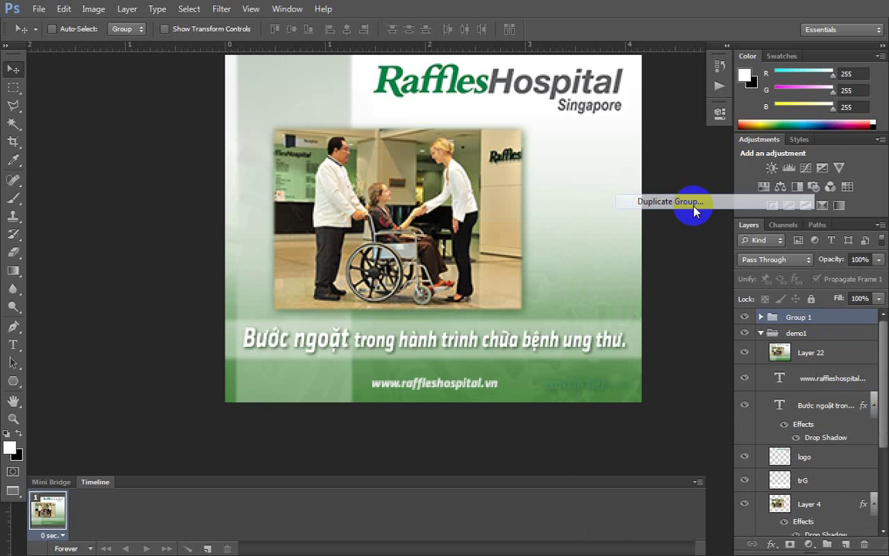
key("Return")
Step: Rename the duplicated group to 'Group 2'
double_click(811, 316)
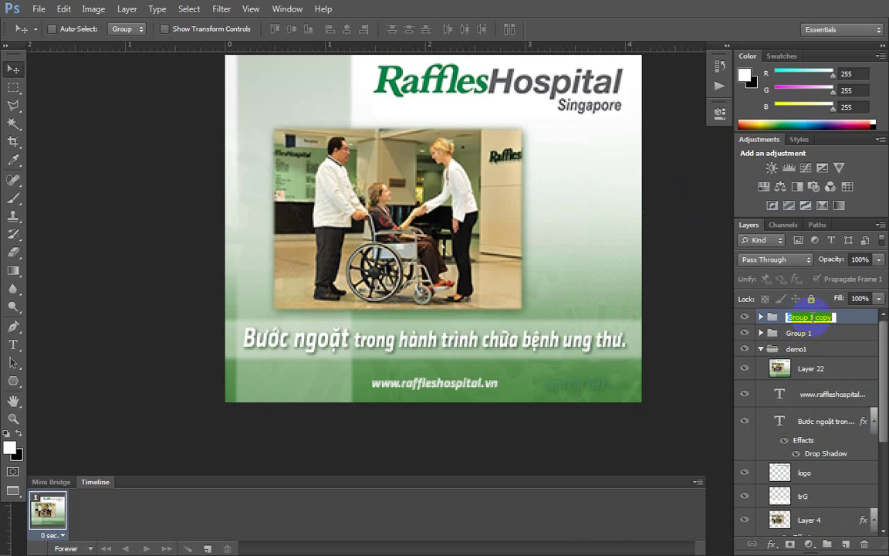
type("Group 2")
left_click(795, 333)
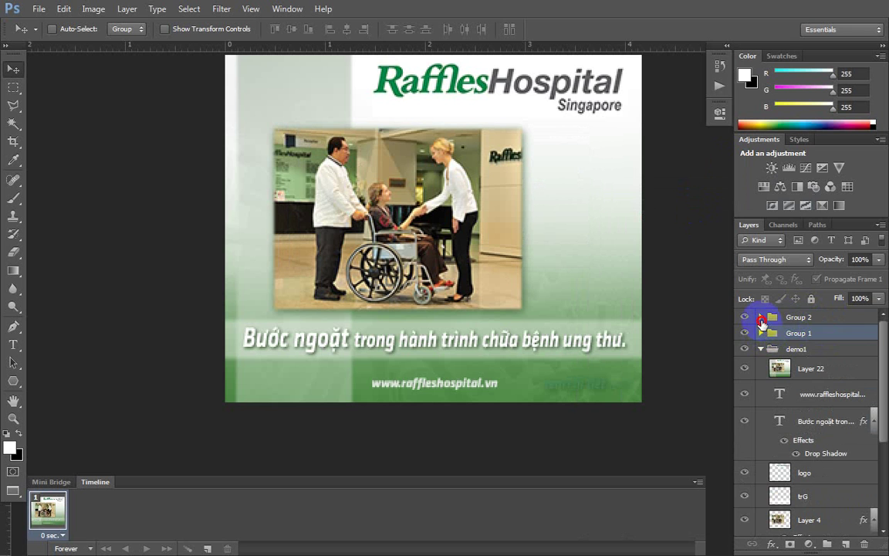
Step: Hide Group 1 and demo1, and show Group 2's first link text at 100% opacity
left_click(761, 318)
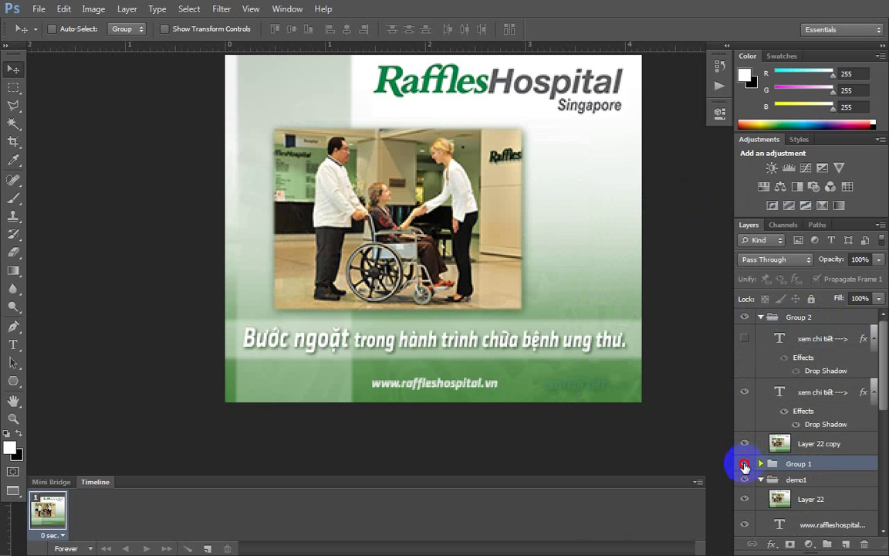
left_click_drag(744, 464, 744, 479)
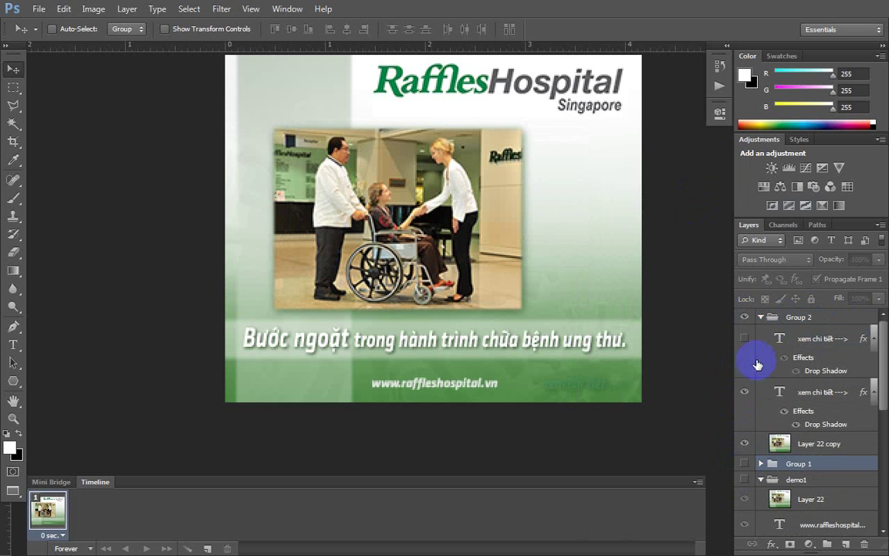
left_click(744, 338)
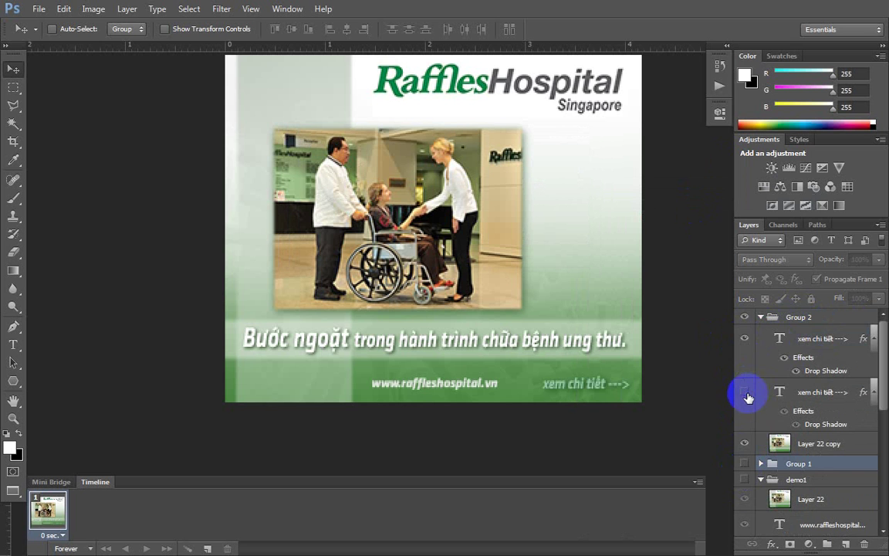
left_click(795, 340)
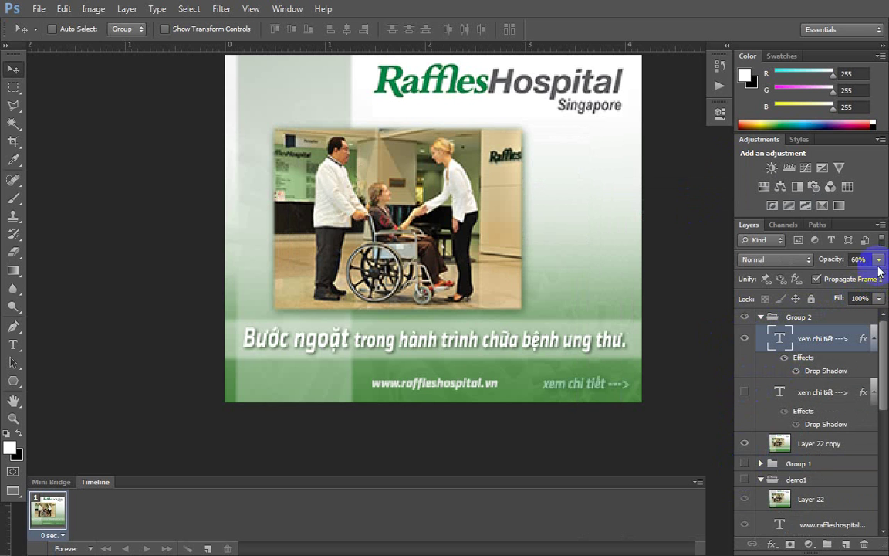
left_click_drag(878, 260, 884, 275)
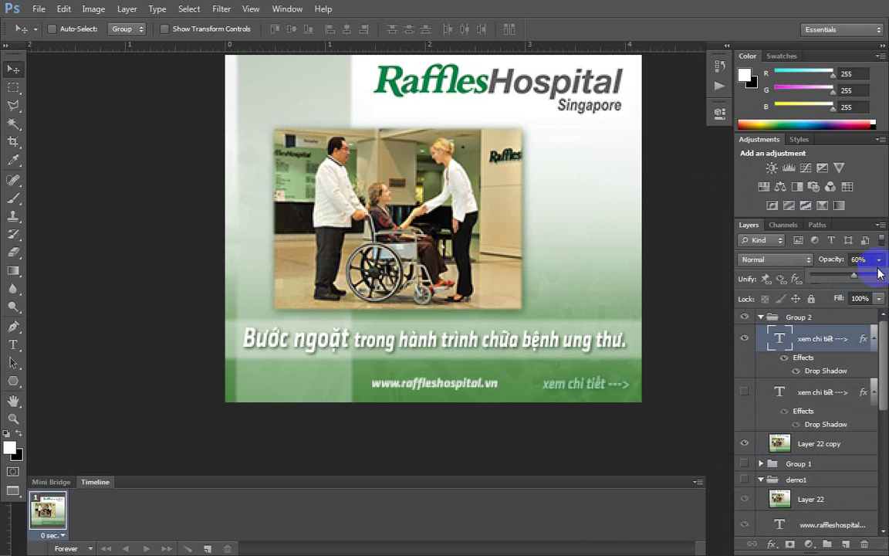
left_click(747, 320)
Step: Hide Group 2 and add four more frames for a five-frame timeline
left_click(761, 317)
left_click(745, 317)
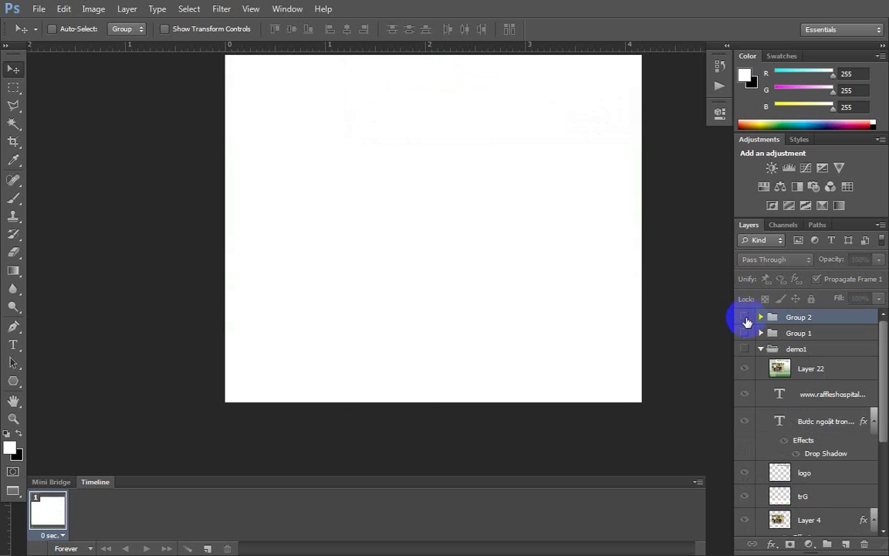
left_click(761, 349)
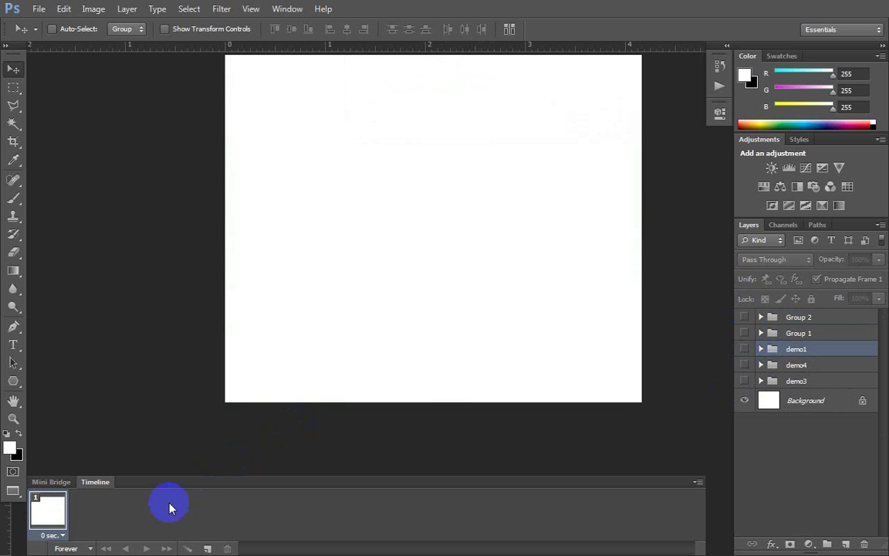
left_click(209, 548)
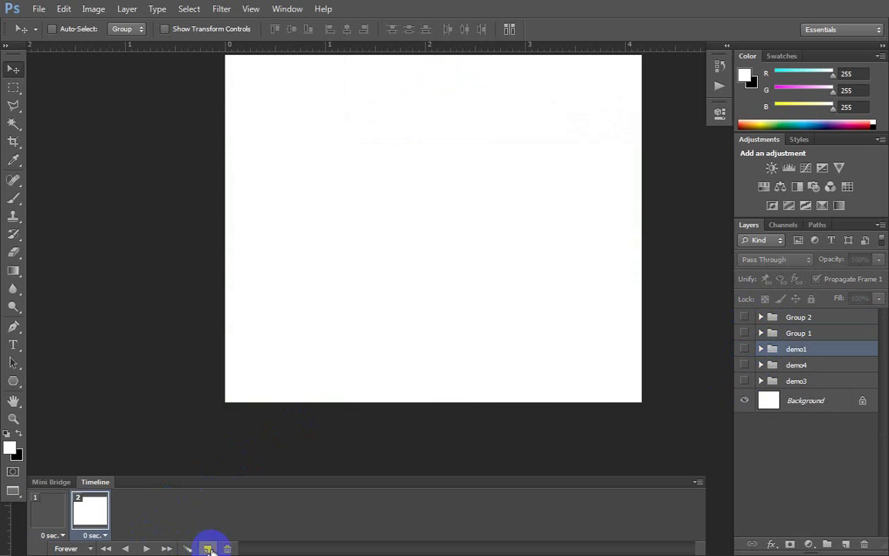
left_click(209, 548)
left_click(208, 548)
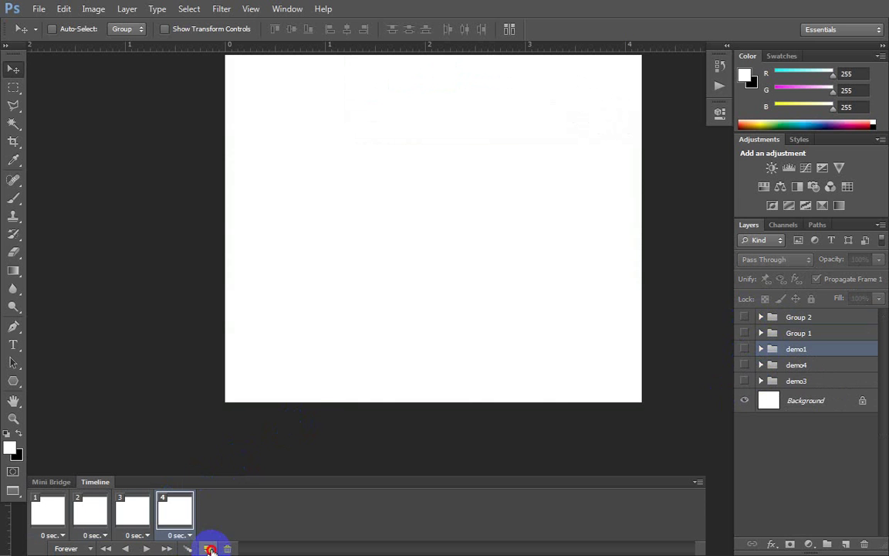
left_click(208, 548)
Step: Give all five frames a 0.5-second delay, then select frame 1
left_click(48, 509, "shift")
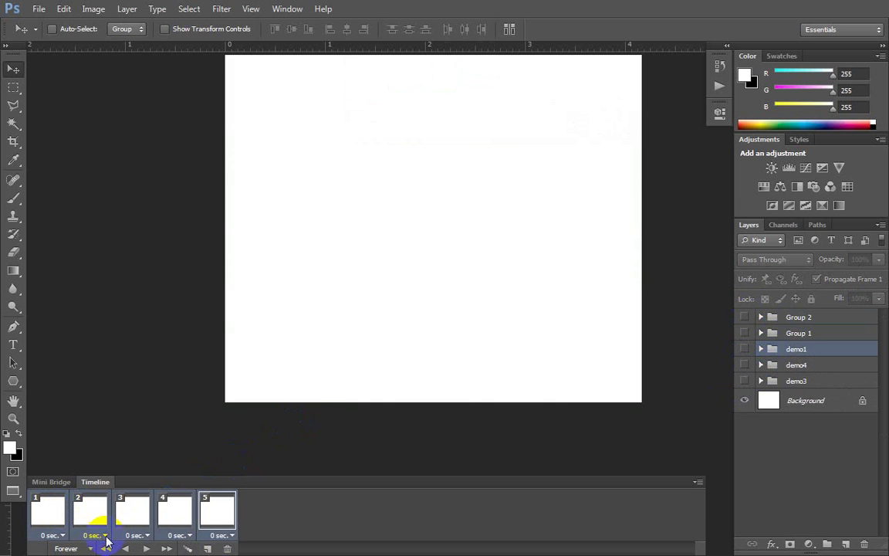
left_click(105, 535)
left_click(114, 414)
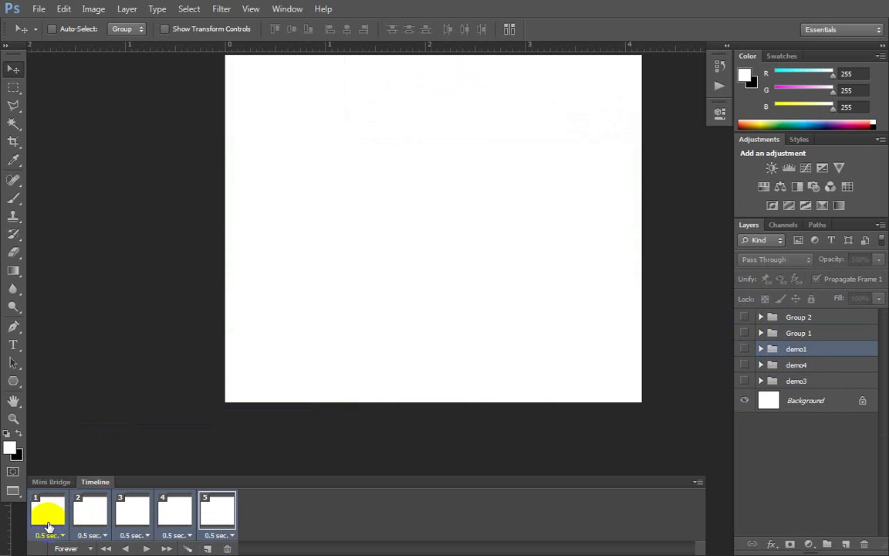
left_click(48, 521)
Step: Show demo3 in frame 1, and make frame 2 the demo4 page curl over Group 1
left_click(744, 381)
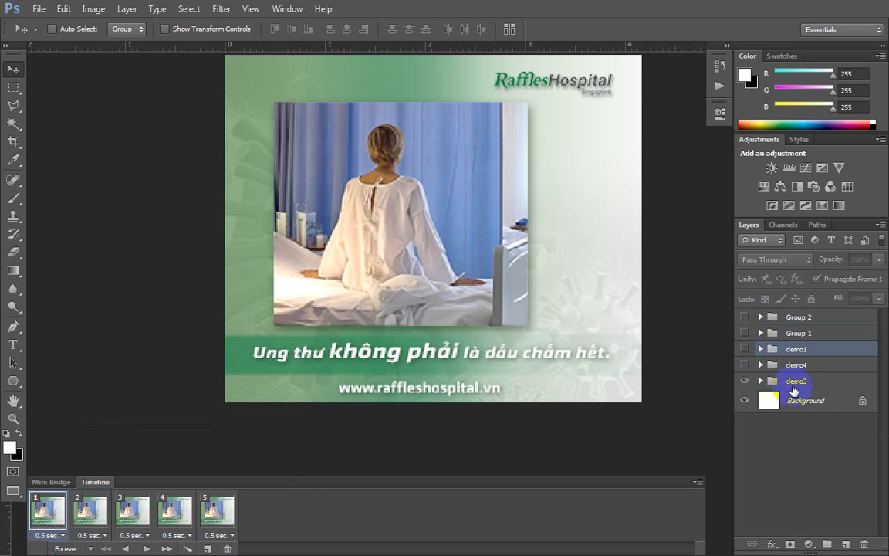
left_click(793, 386)
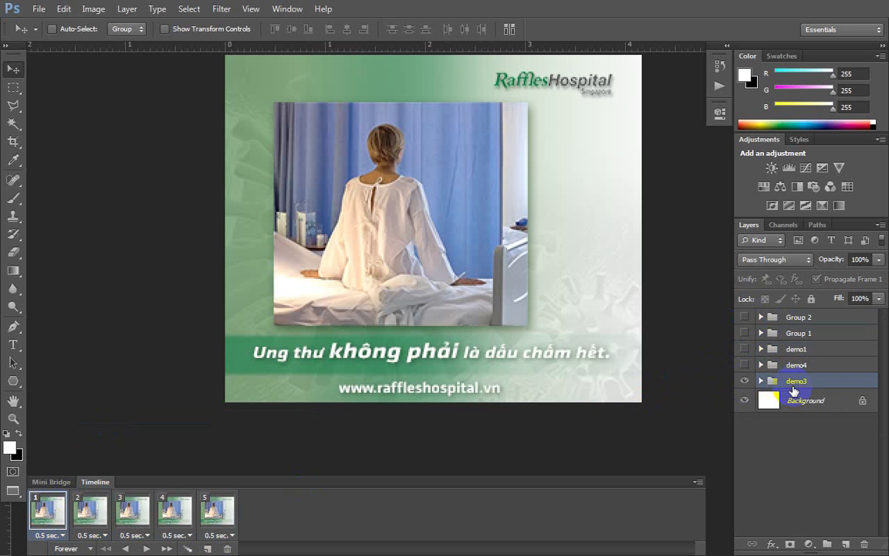
left_click(86, 513)
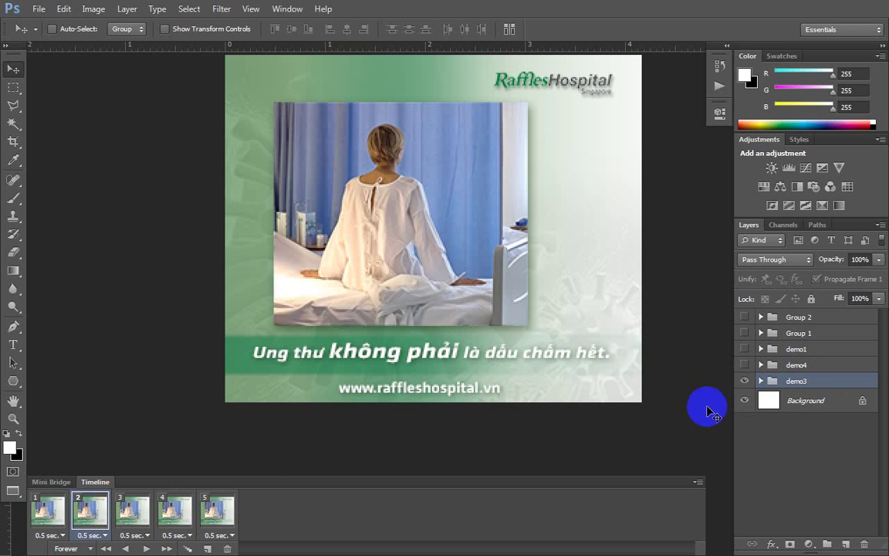
left_click(744, 381)
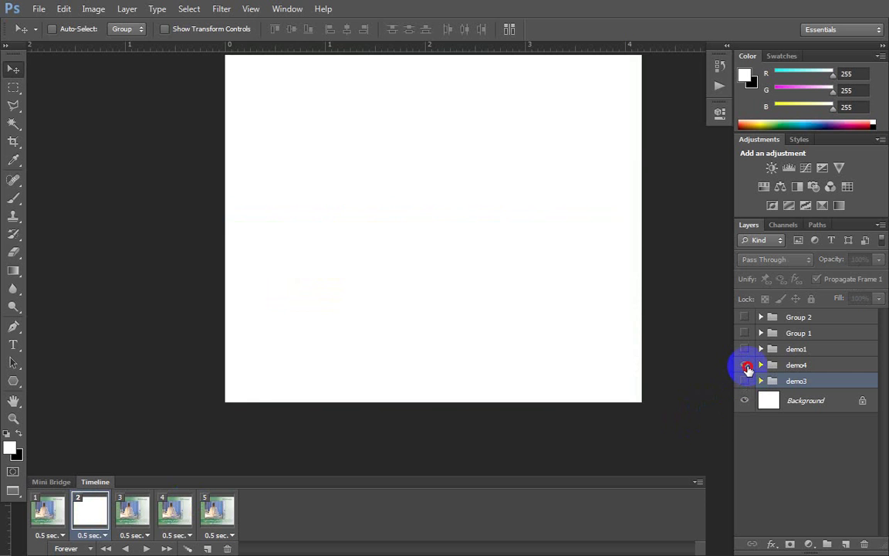
left_click(745, 365)
left_click(784, 368)
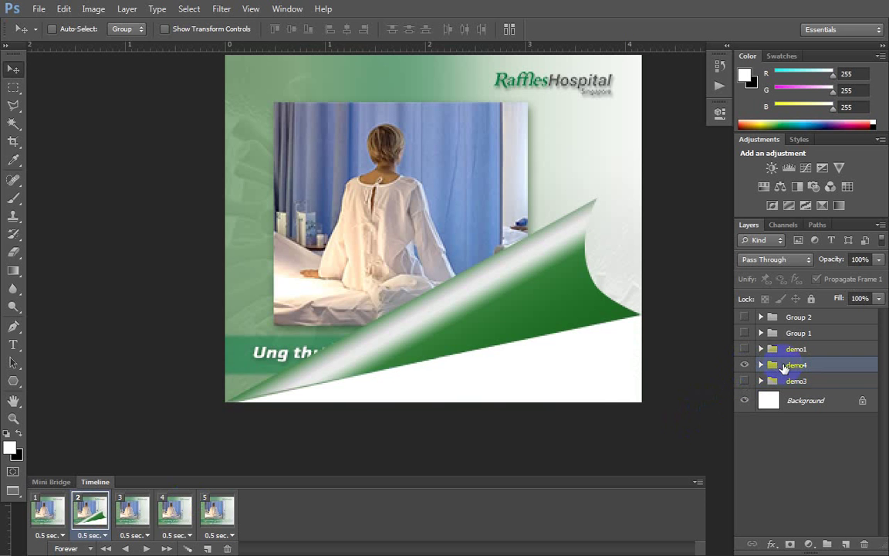
left_click(745, 401)
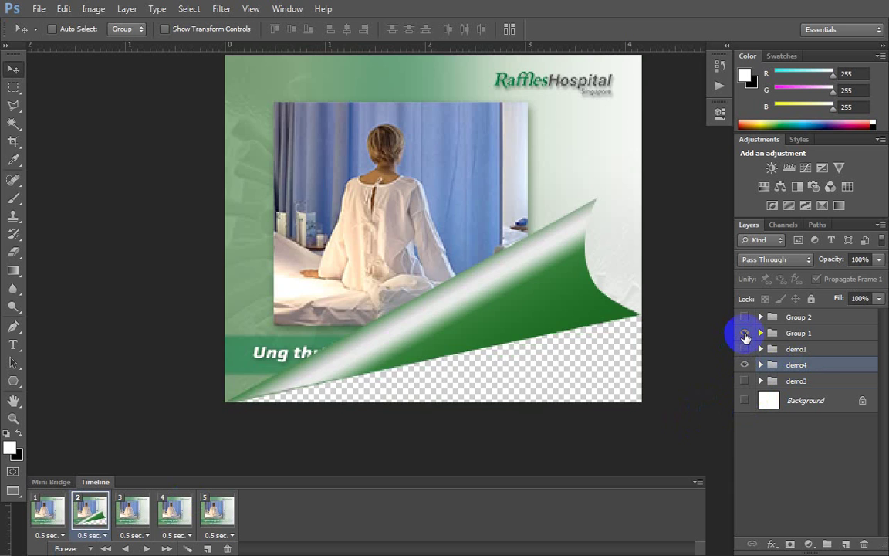
left_click(745, 334)
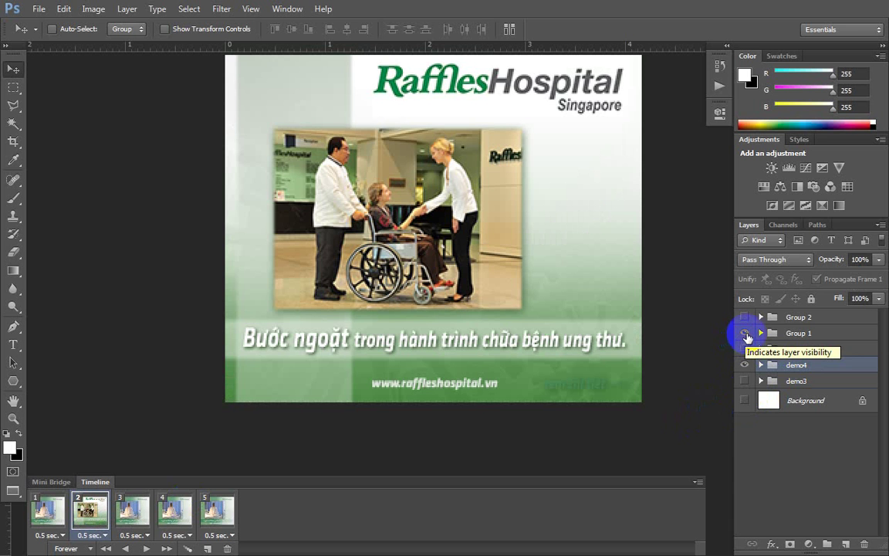
left_click(791, 334)
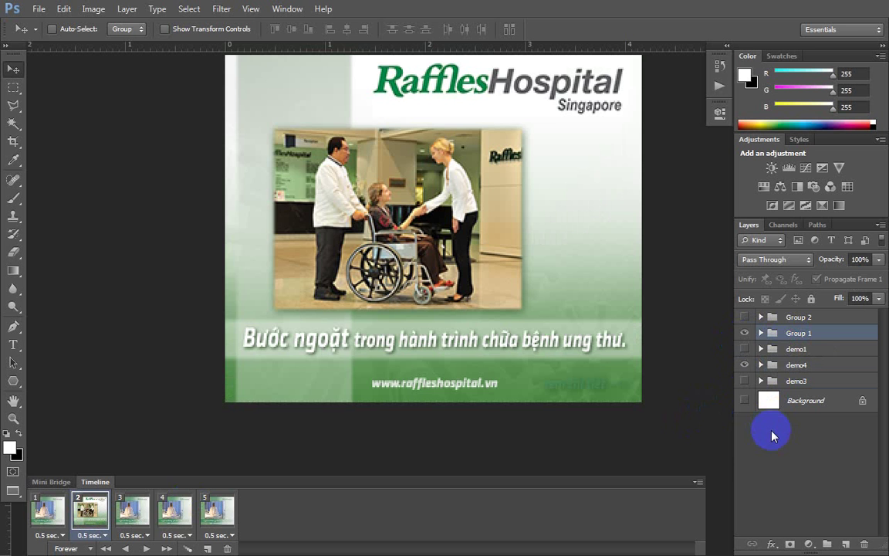
key("ctrl+bracketleft")
key("ctrl+bracketleft")
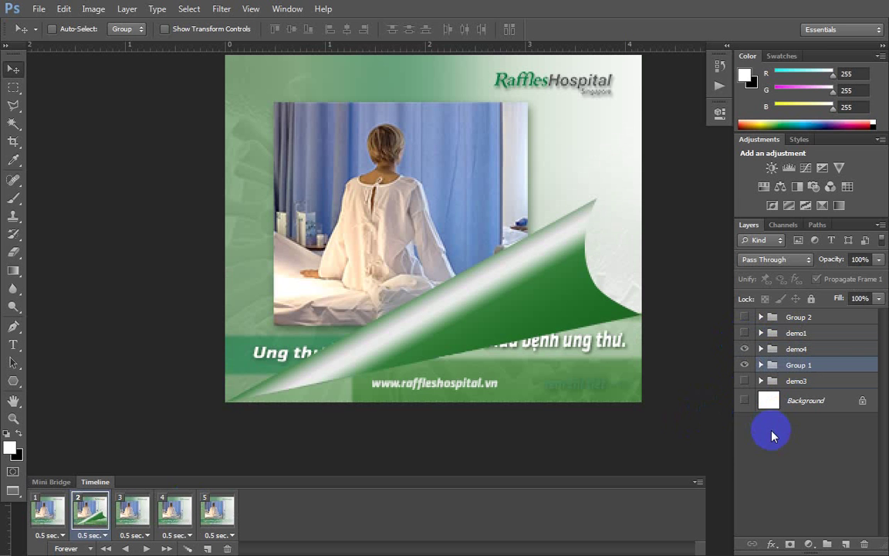
Step: Make frame 3 show the demo1 wheelchair scene, then review frames 1–3
left_click(143, 516)
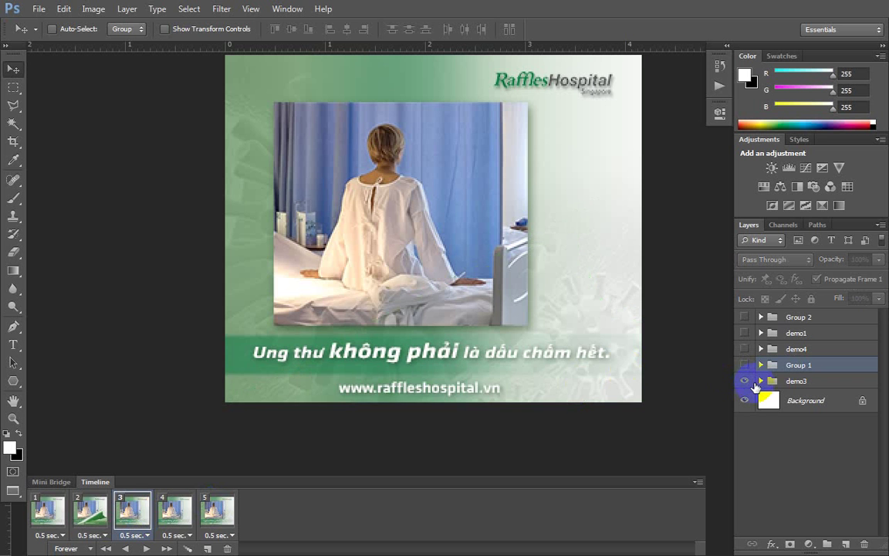
left_click(746, 381)
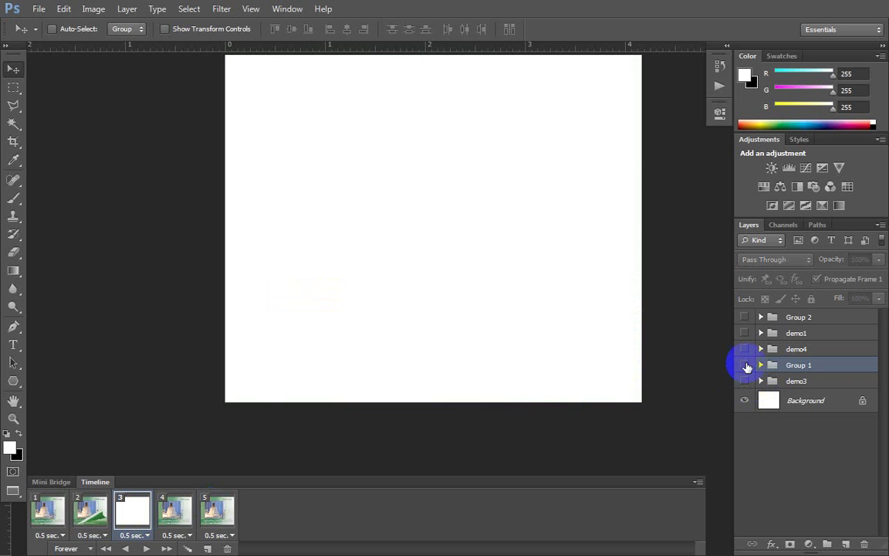
left_click(746, 350)
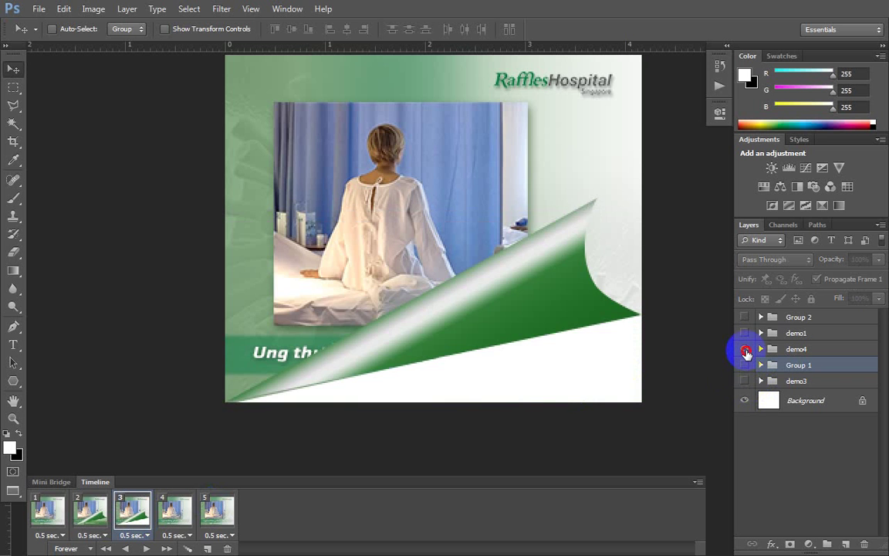
left_click(746, 349)
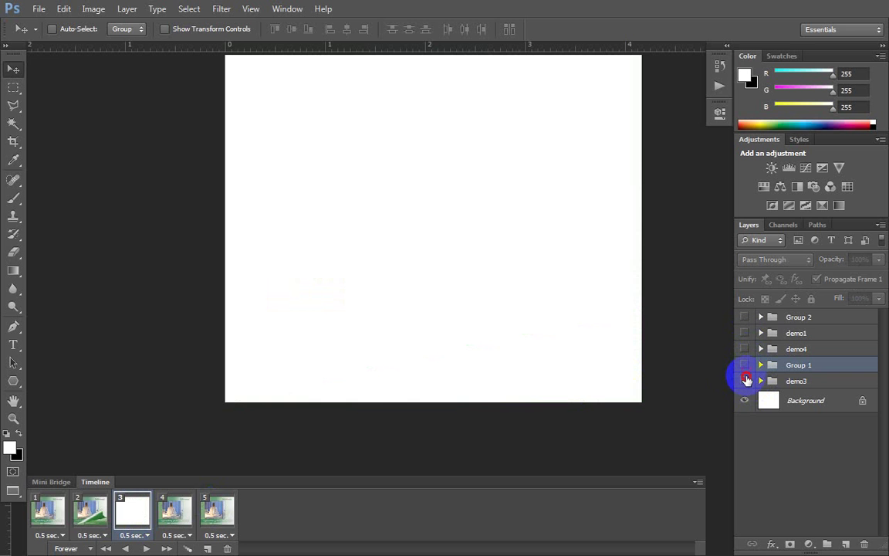
left_click(746, 381)
left_click(745, 381)
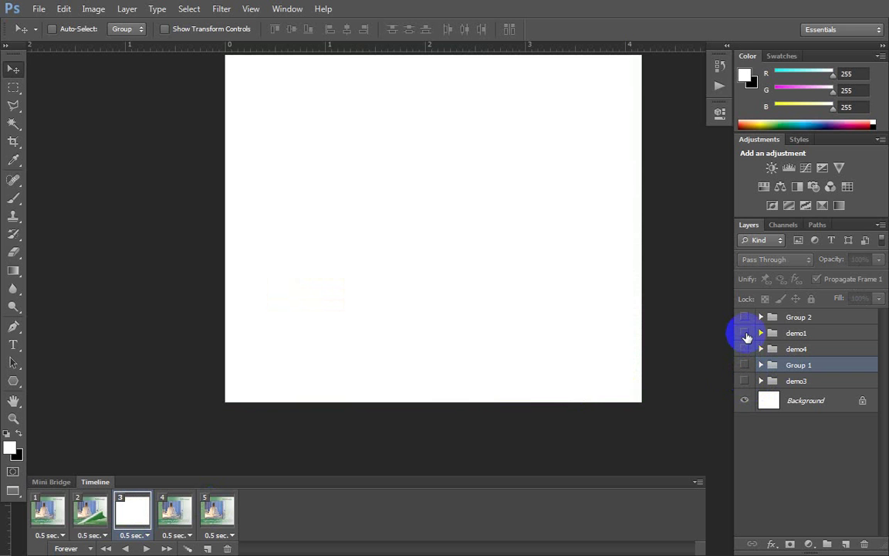
left_click(746, 332)
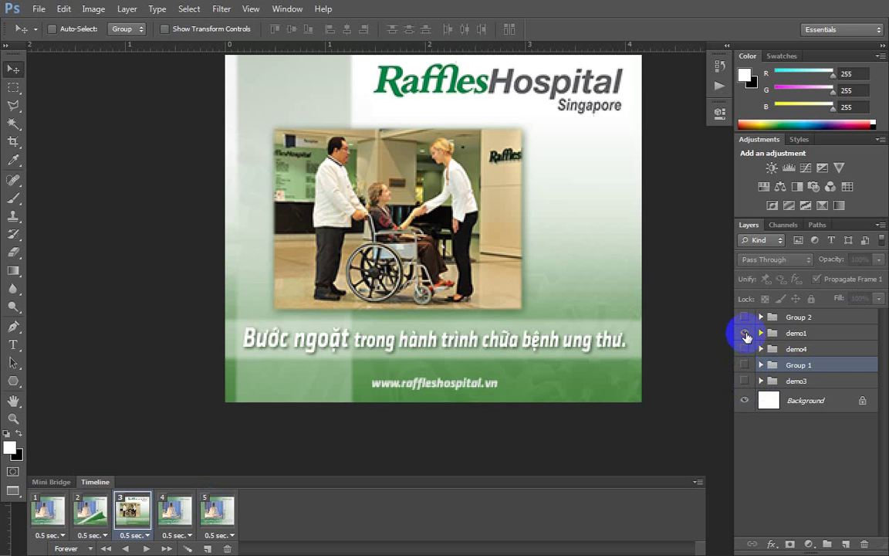
left_click(48, 511)
left_click(99, 519)
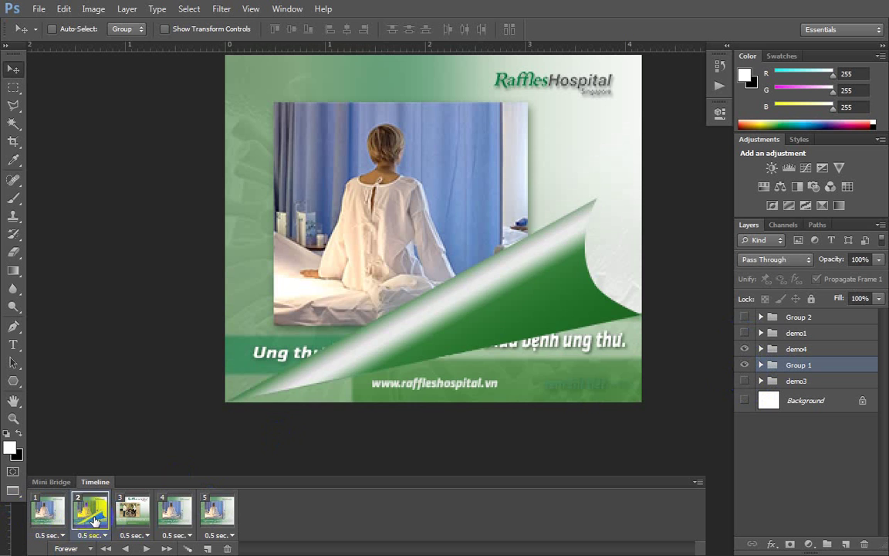
left_click(127, 520)
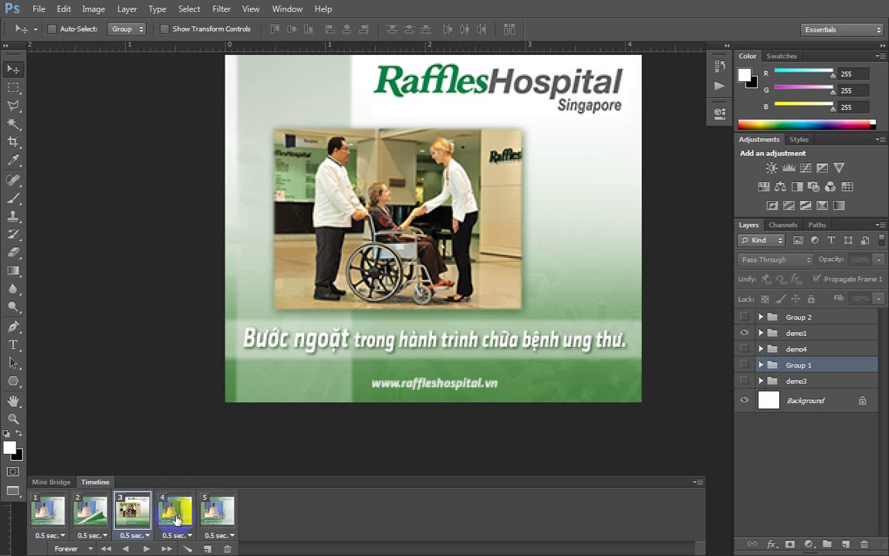
Step: In frame 4, hide demo3 and show Group 1 instead
left_click(175, 511)
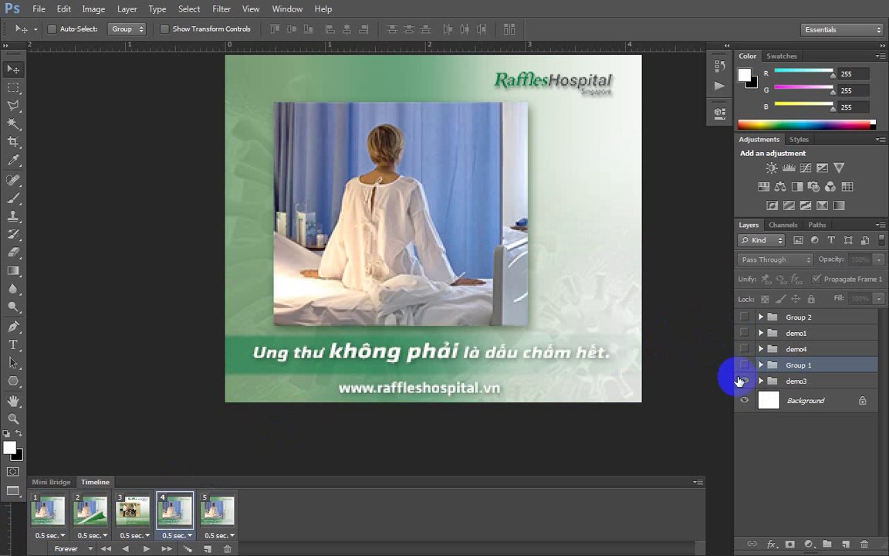
left_click(745, 380)
left_click(745, 332)
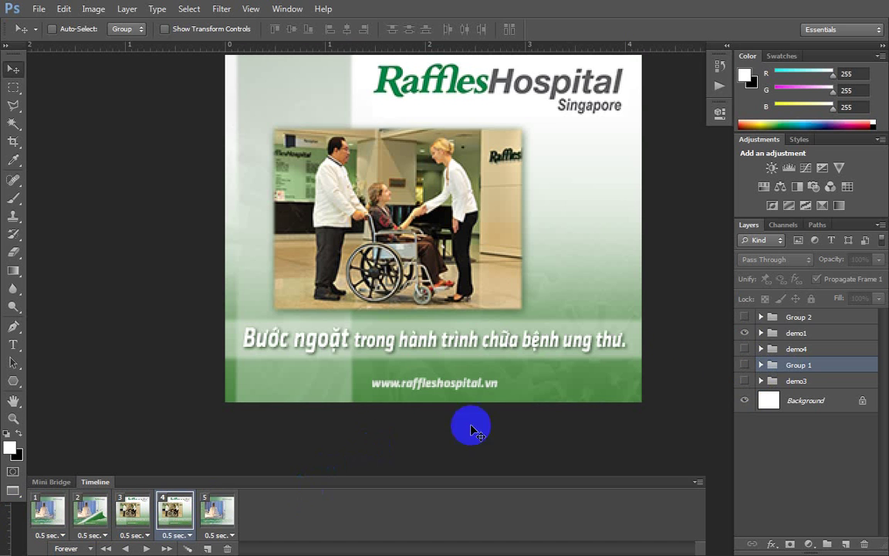
left_click(795, 335)
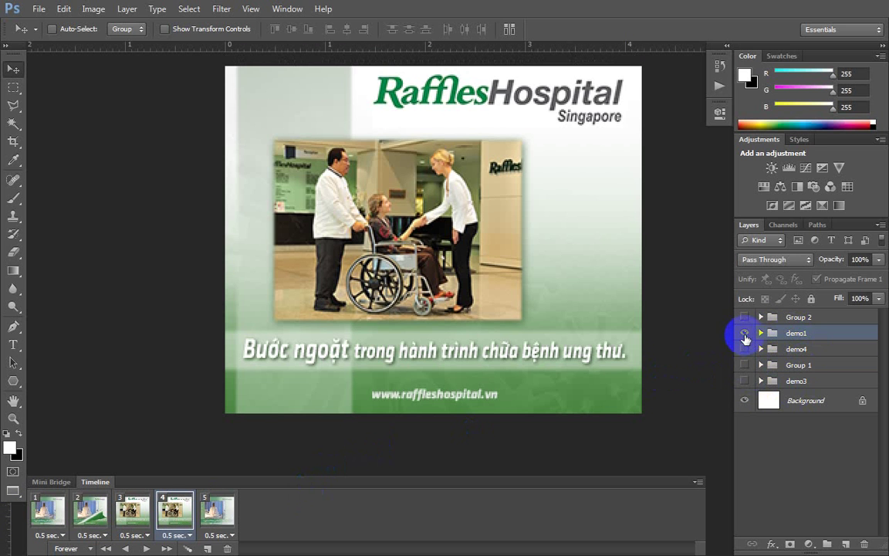
left_click(745, 333)
left_click(745, 364)
left_click(784, 366)
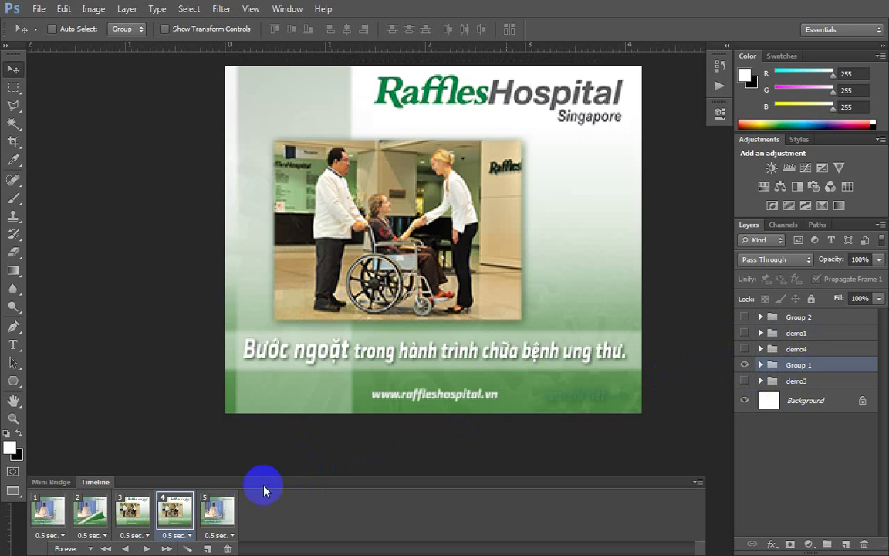
Step: Make frame 5 show Group 2's ad instead of demo3, then play the animation
left_click(218, 510)
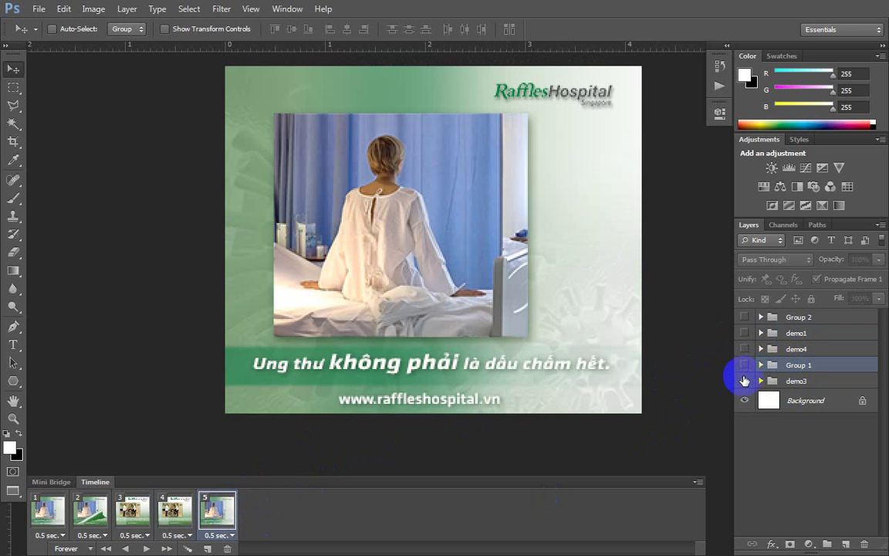
left_click(745, 380)
left_click(764, 317)
left_click(745, 318)
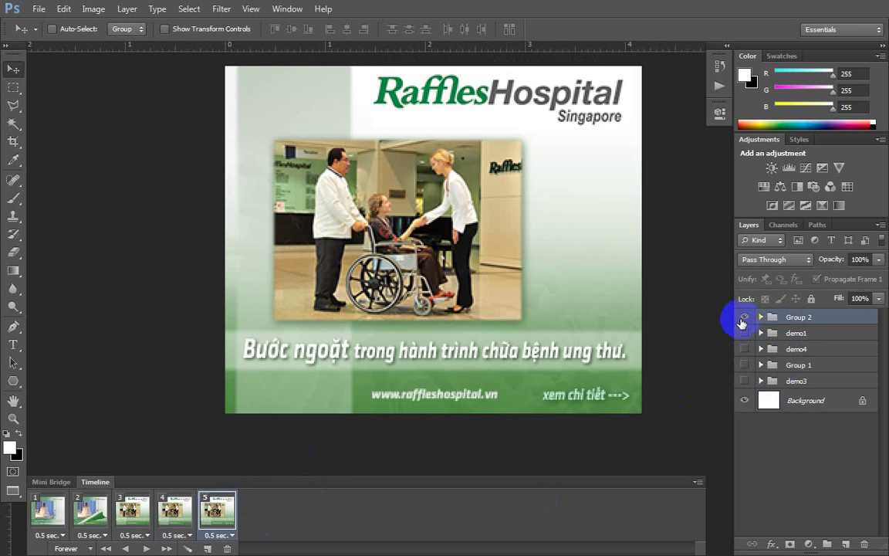
left_click(147, 548)
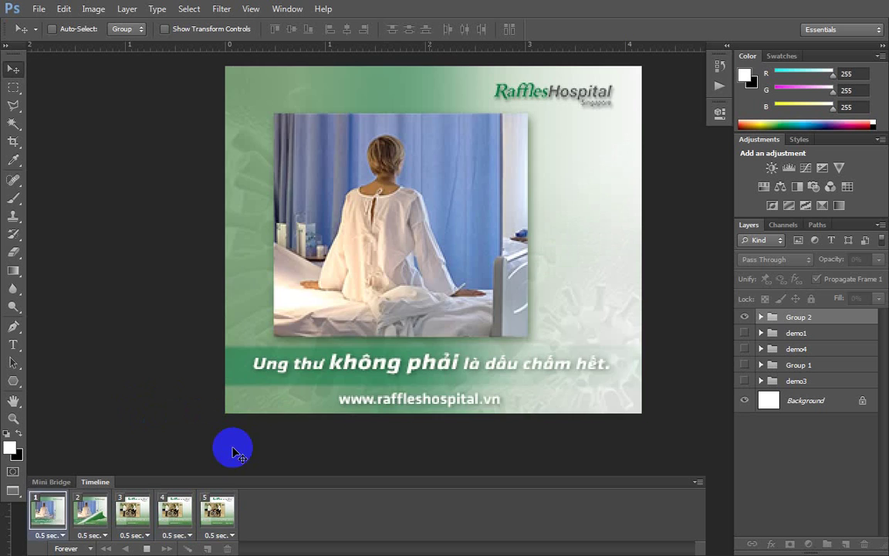
Step: Export the banner via Save for Web as banner_300x250.gif on the Desktop
key("ctrl+alt+shift+s")
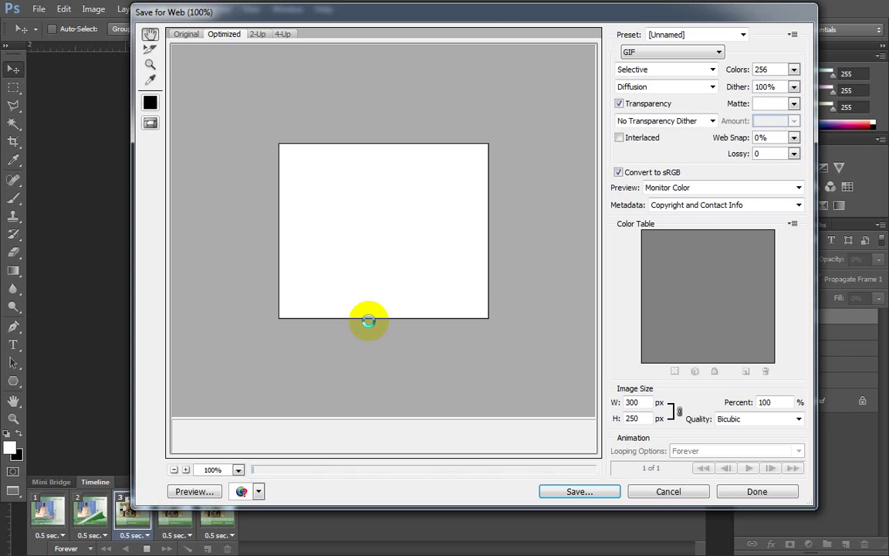
left_click(561, 489)
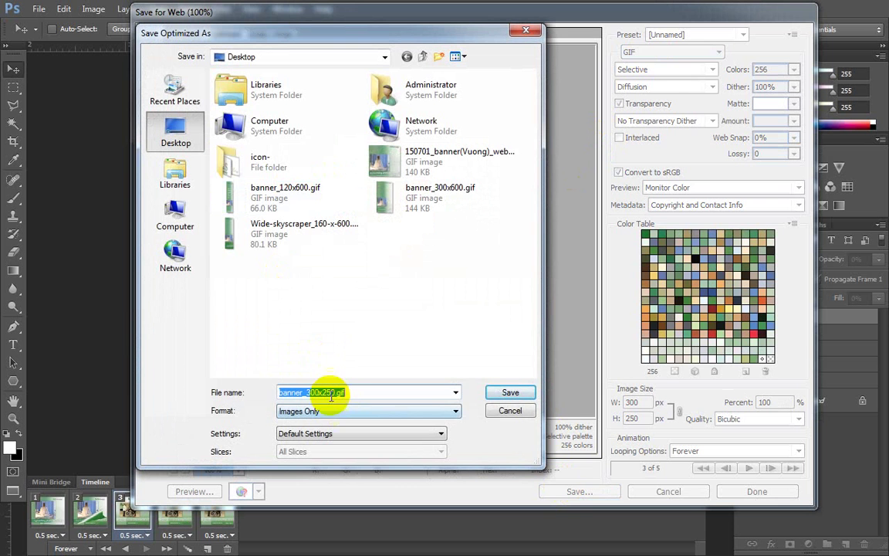
left_click(510, 395)
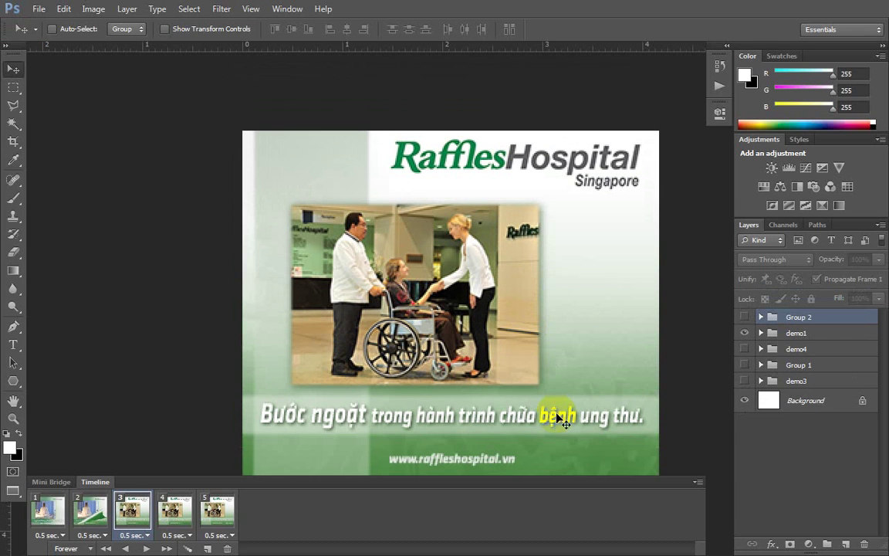
key("f")
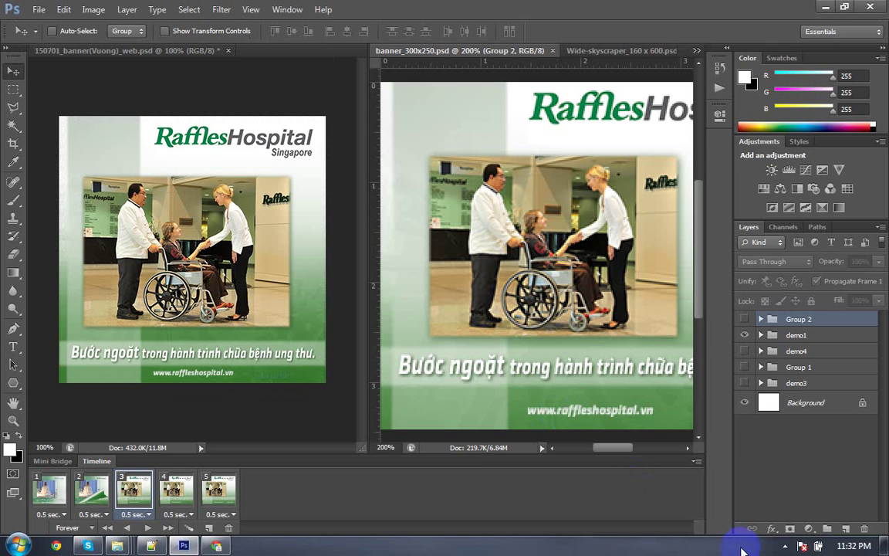